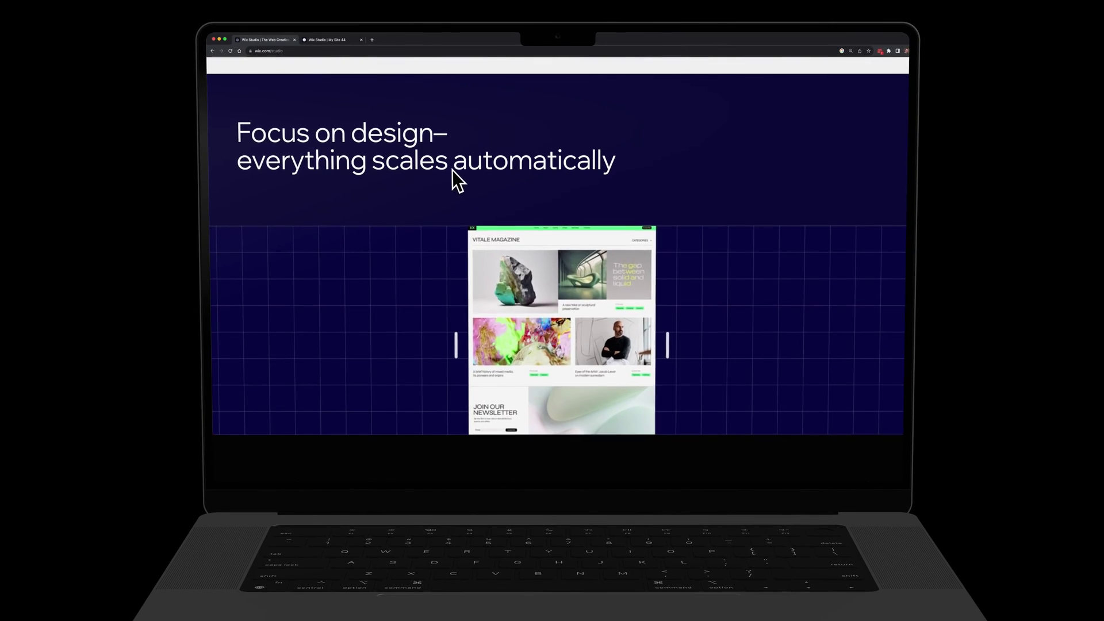
{"action": "left_click", "coordinate": [340, 40]}
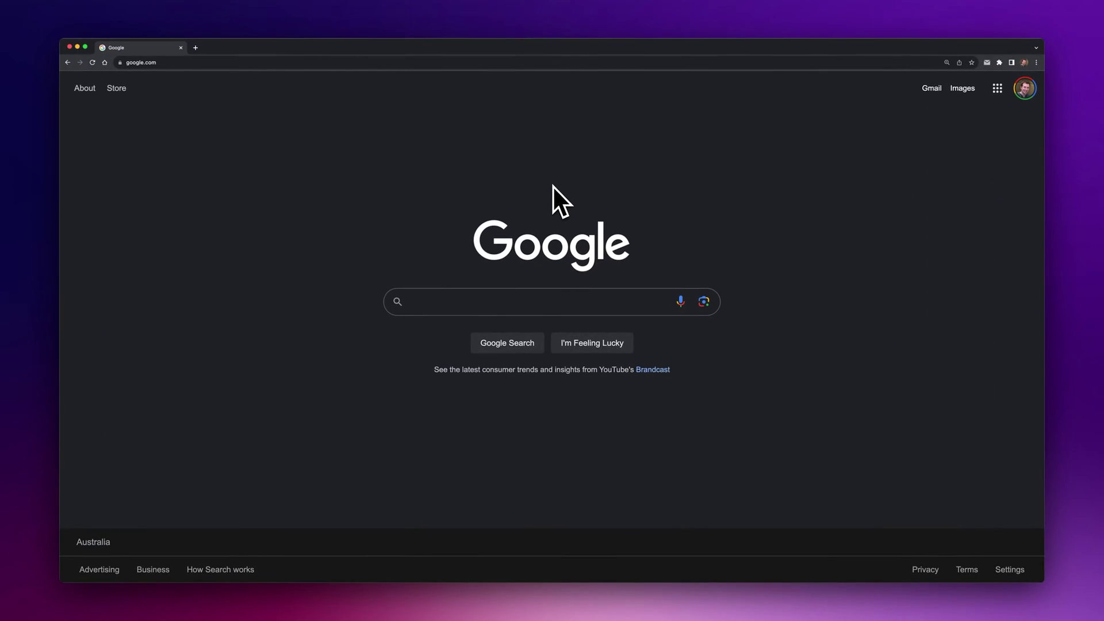
Search Google for "wix studio" and start the login from the Wix Studio website
{"action": "left_click", "coordinate": [438, 295]}
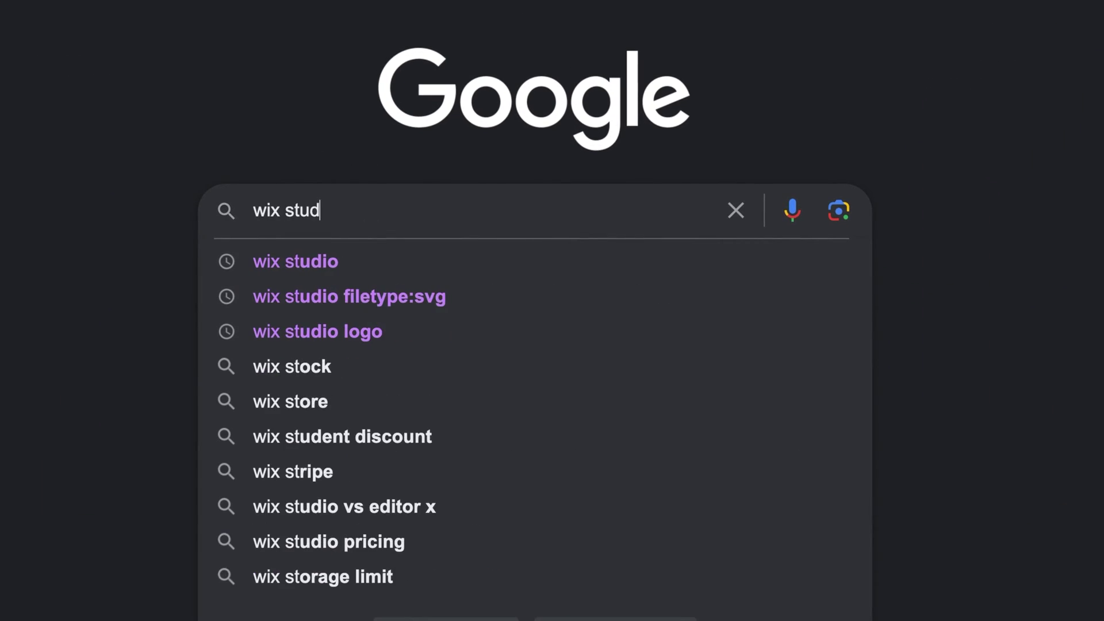
{"action": "key", "text": "Return"}
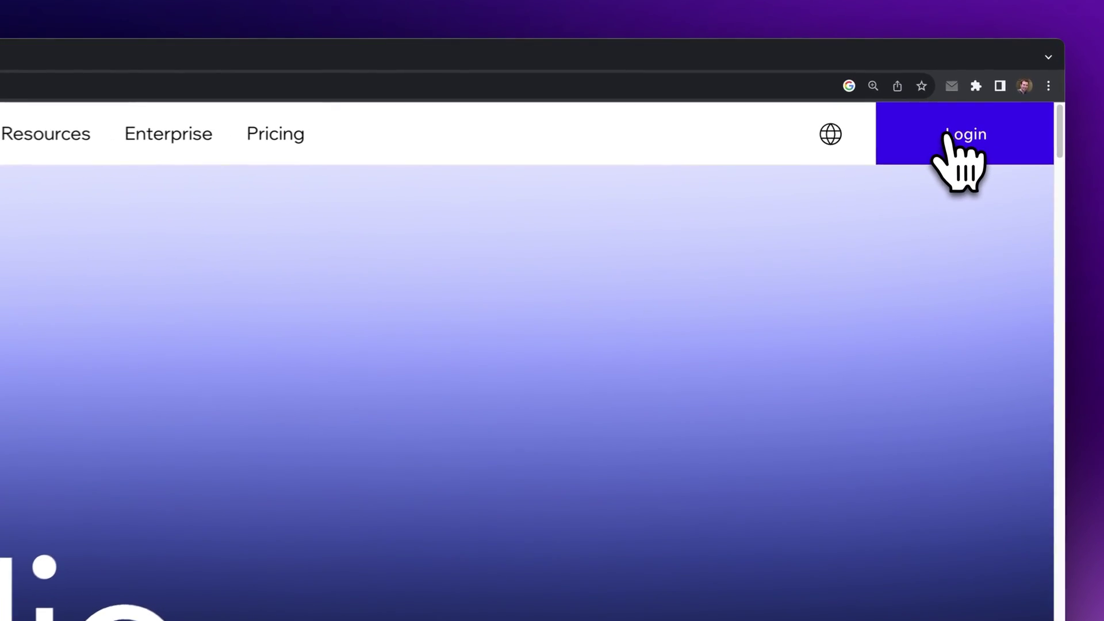
{"action": "left_click", "coordinate": [946, 137]}
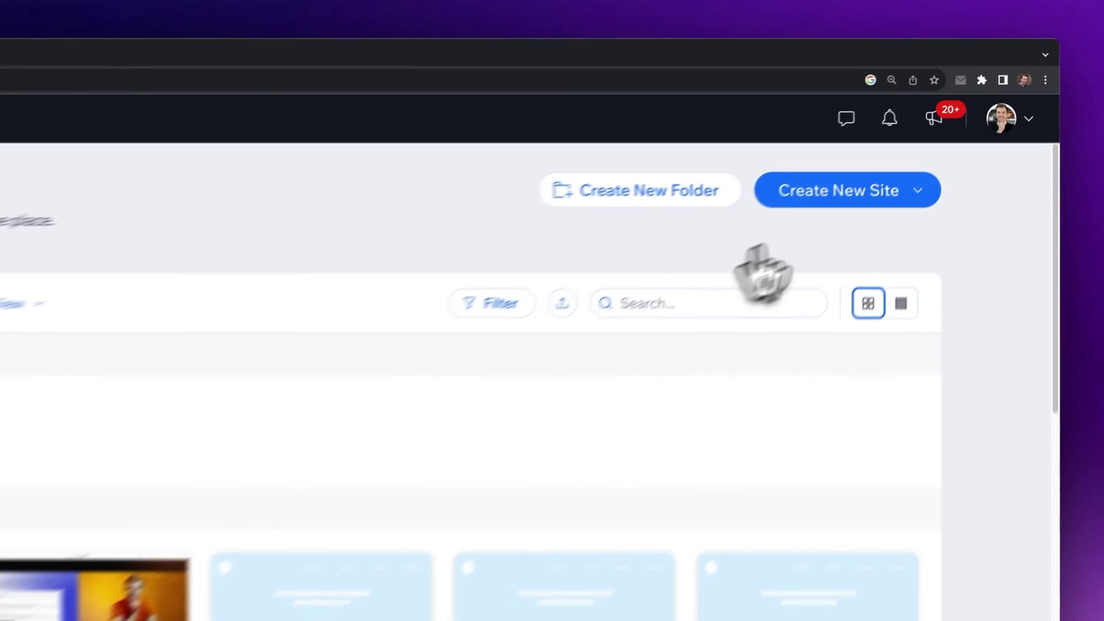
Create a new Wix Studio site starting from a blank canvas
{"action": "left_click", "coordinate": [880, 192]}
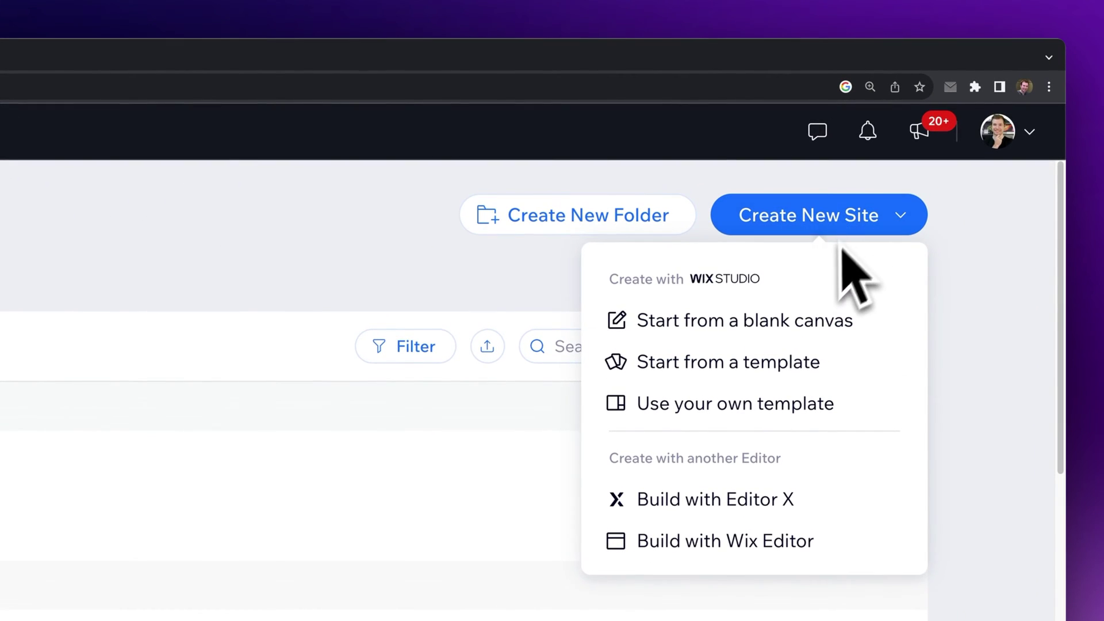
{"action": "left_click", "coordinate": [769, 333]}
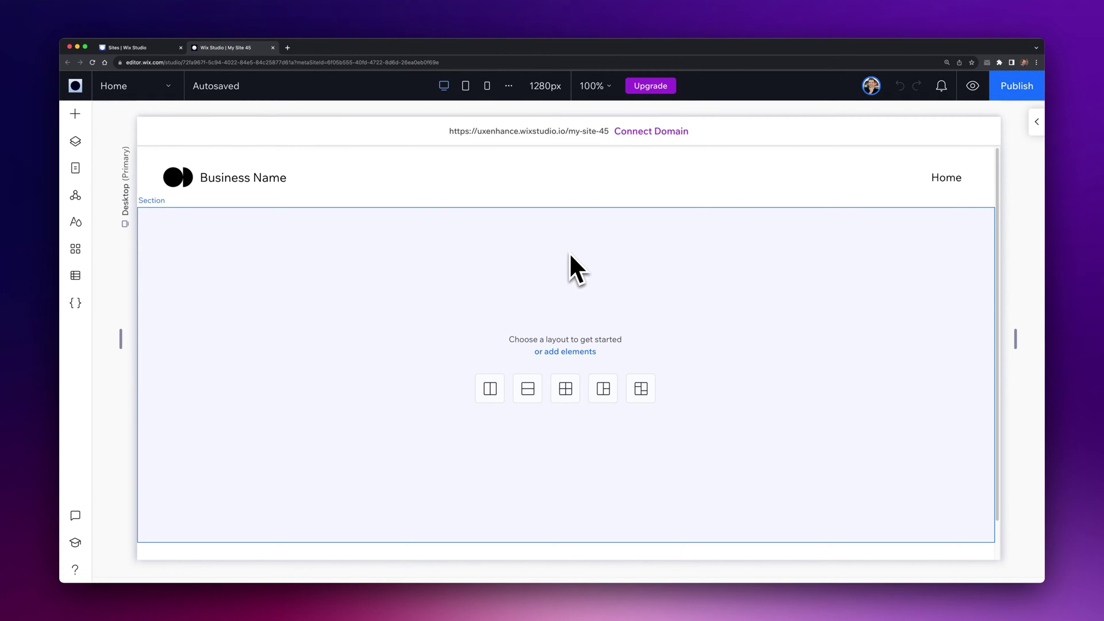
Look at the site's page list and view the page at the tablet and mobile breakpoints, returning to the desktop breakpoint
{"action": "left_click", "coordinate": [168, 87]}
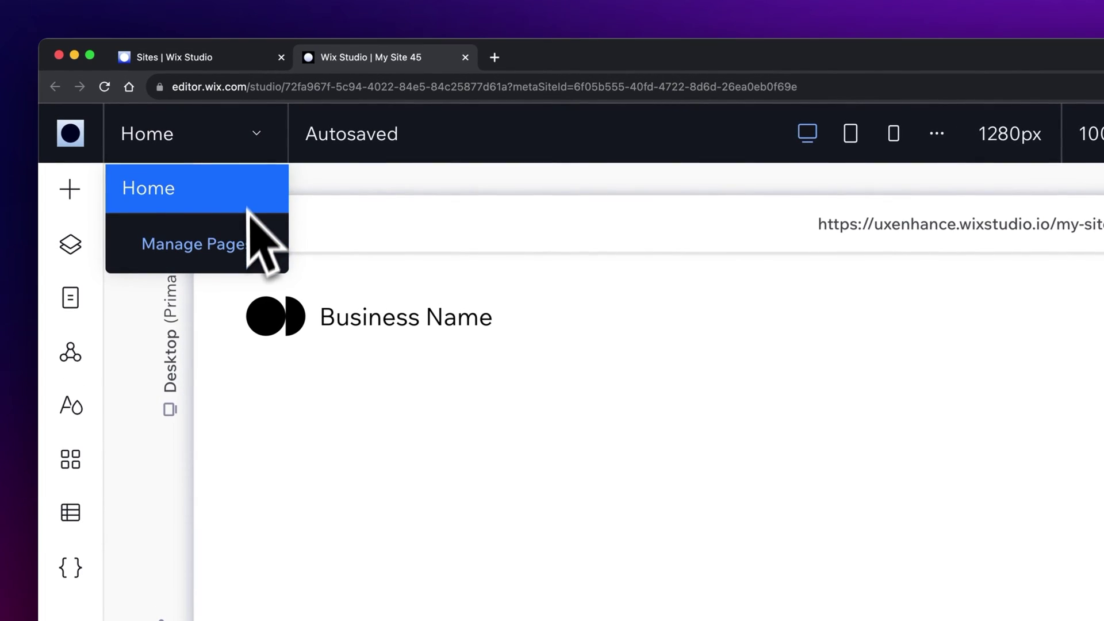
{"action": "left_click", "coordinate": [260, 140]}
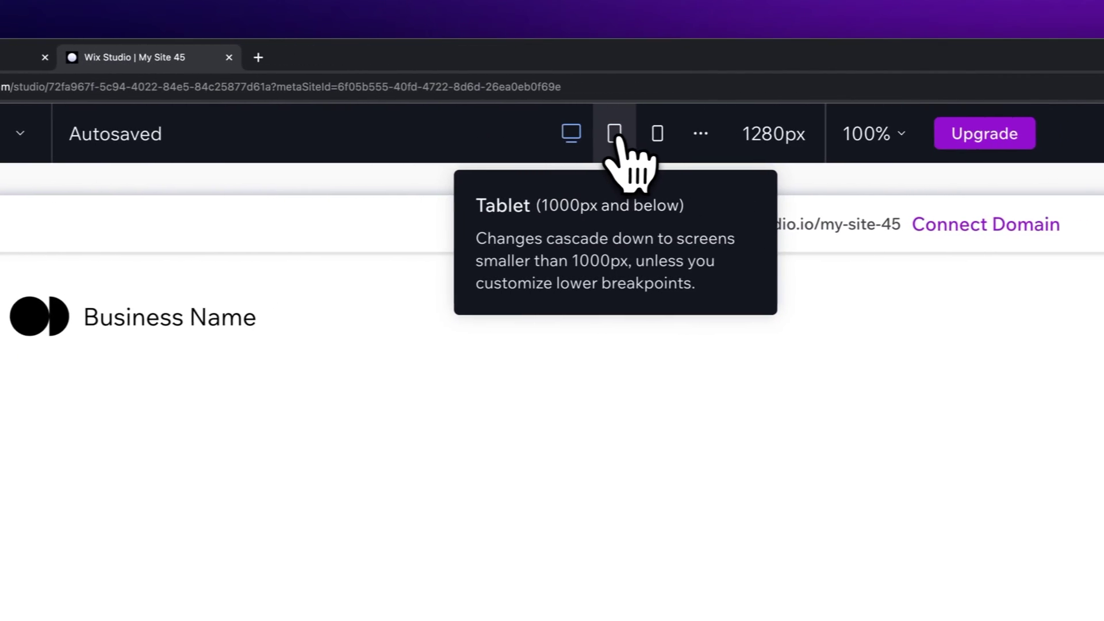
{"action": "left_click", "coordinate": [850, 133]}
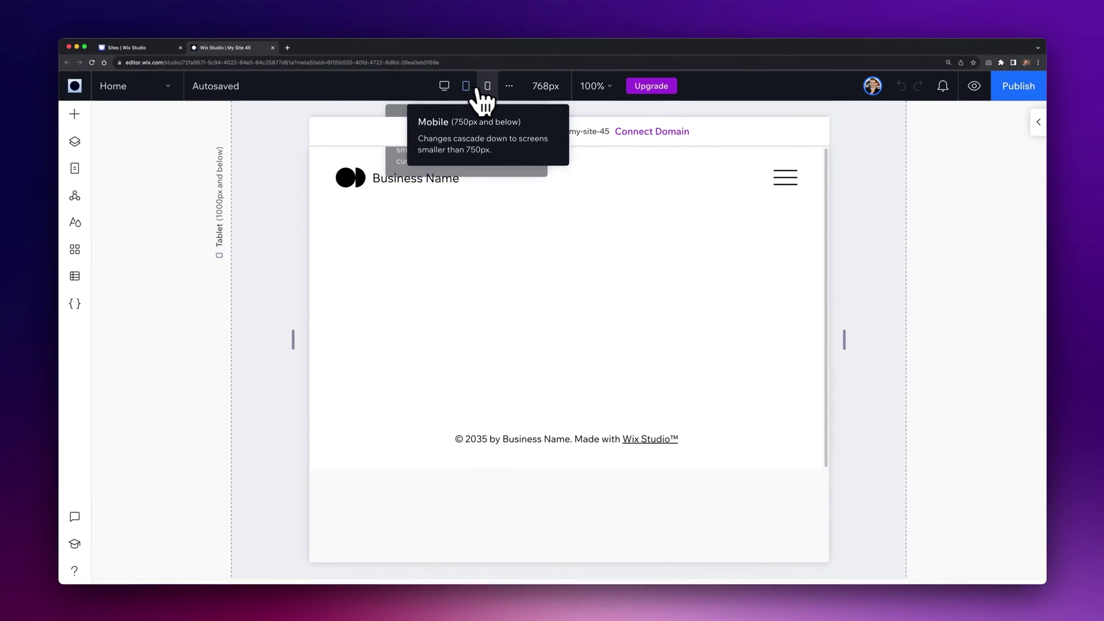
{"action": "left_click", "coordinate": [527, 98]}
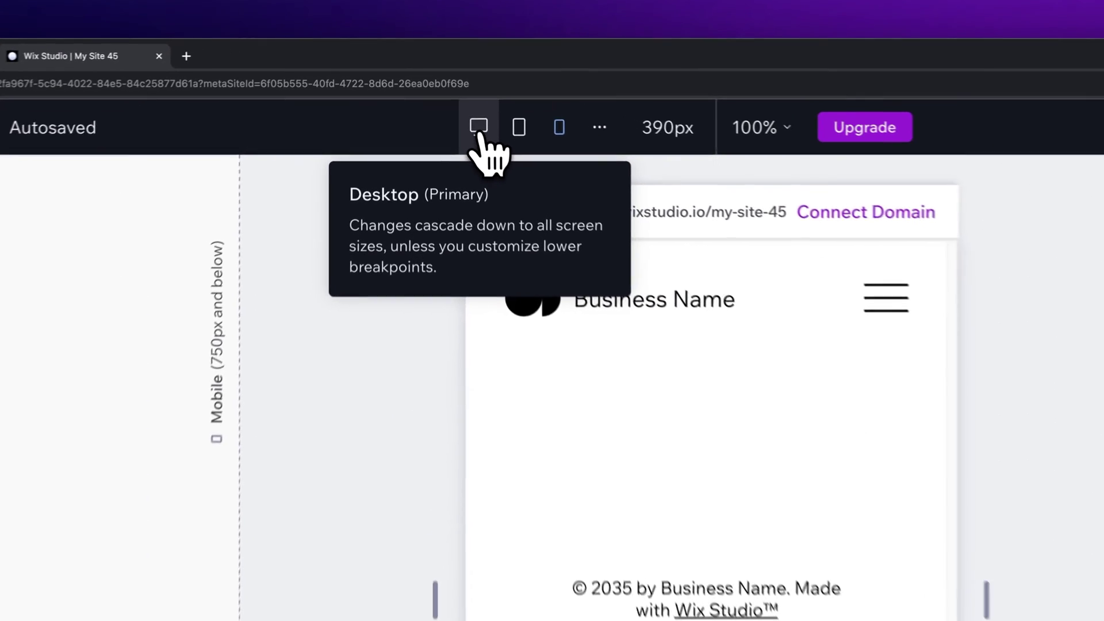
{"action": "left_click", "coordinate": [443, 86]}
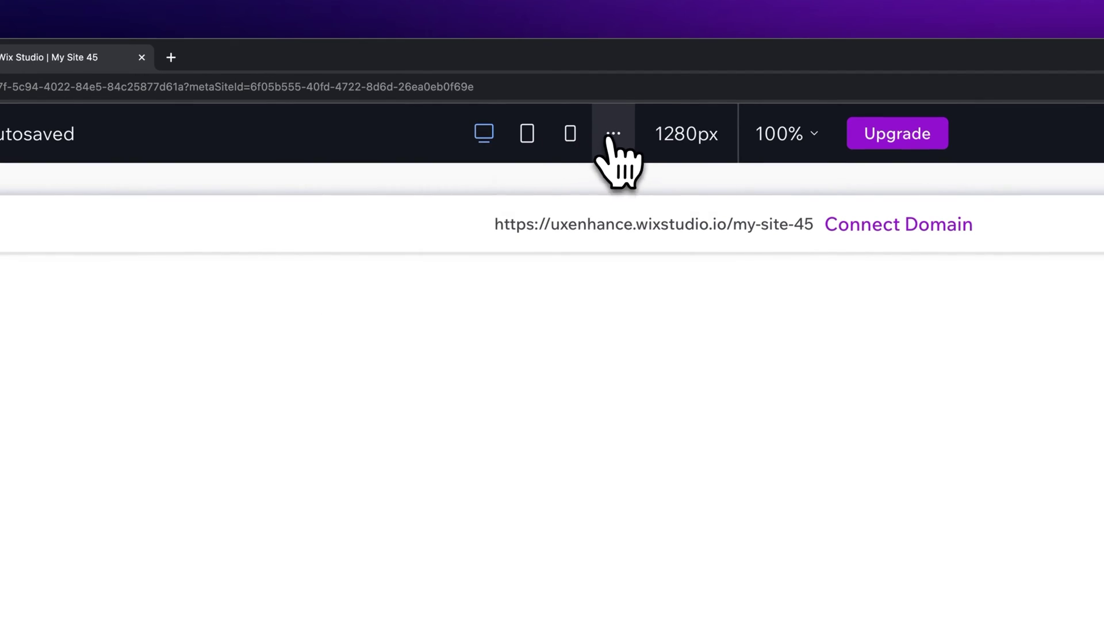
Review the page's breakpoint customization settings and the option to add a breakpoint, and close them
{"action": "left_click", "coordinate": [612, 138]}
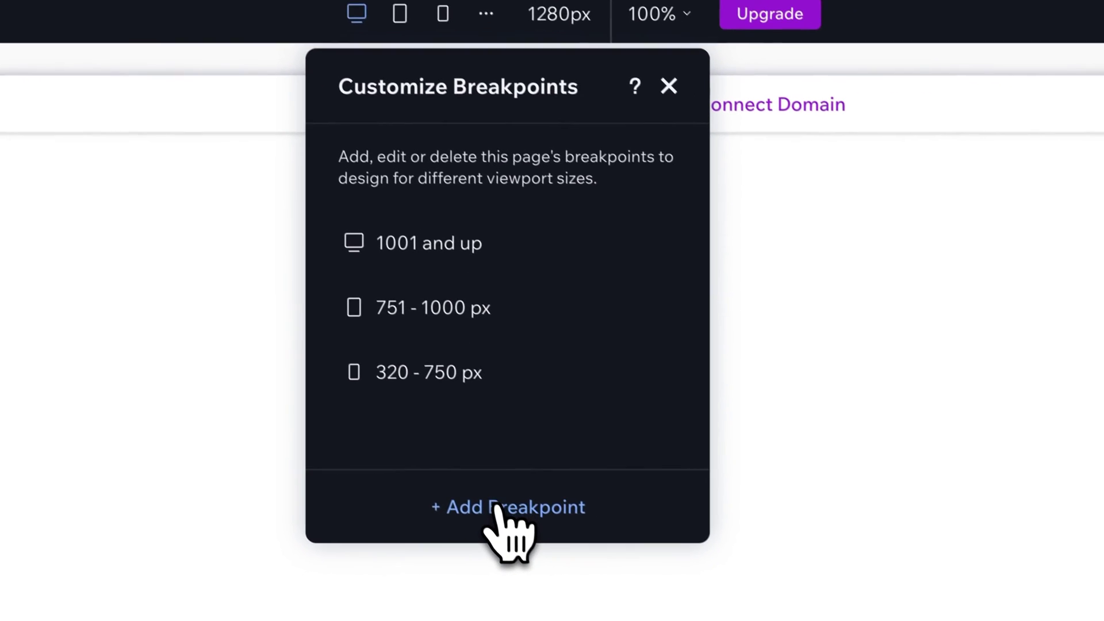
{"action": "left_click", "coordinate": [626, 619]}
{"action": "left_click", "coordinate": [549, 427]}
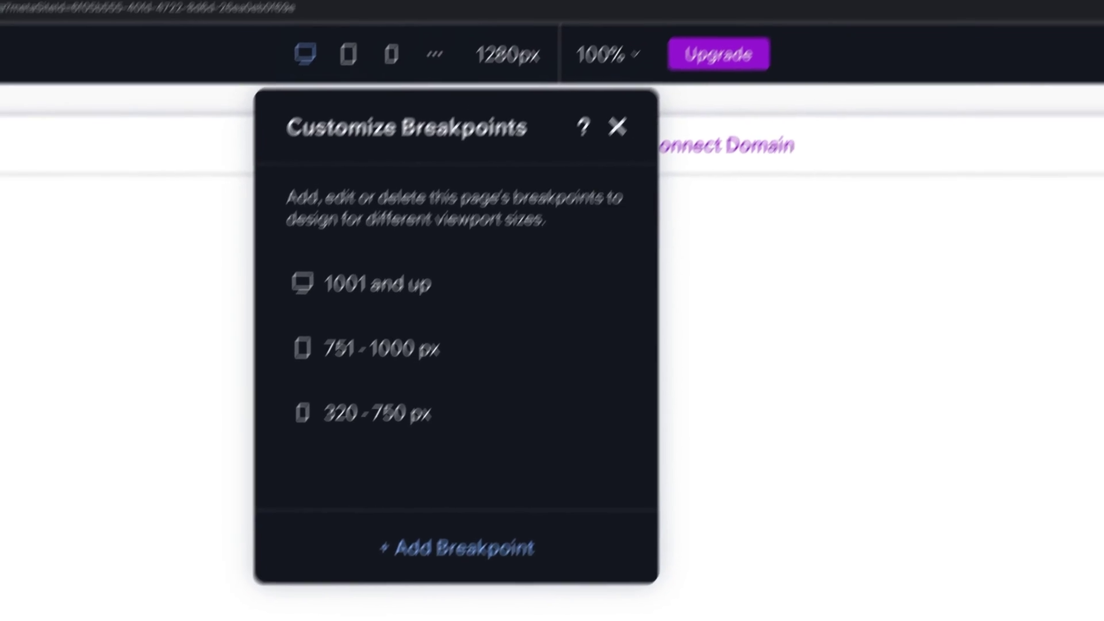
{"action": "left_click", "coordinate": [617, 127]}
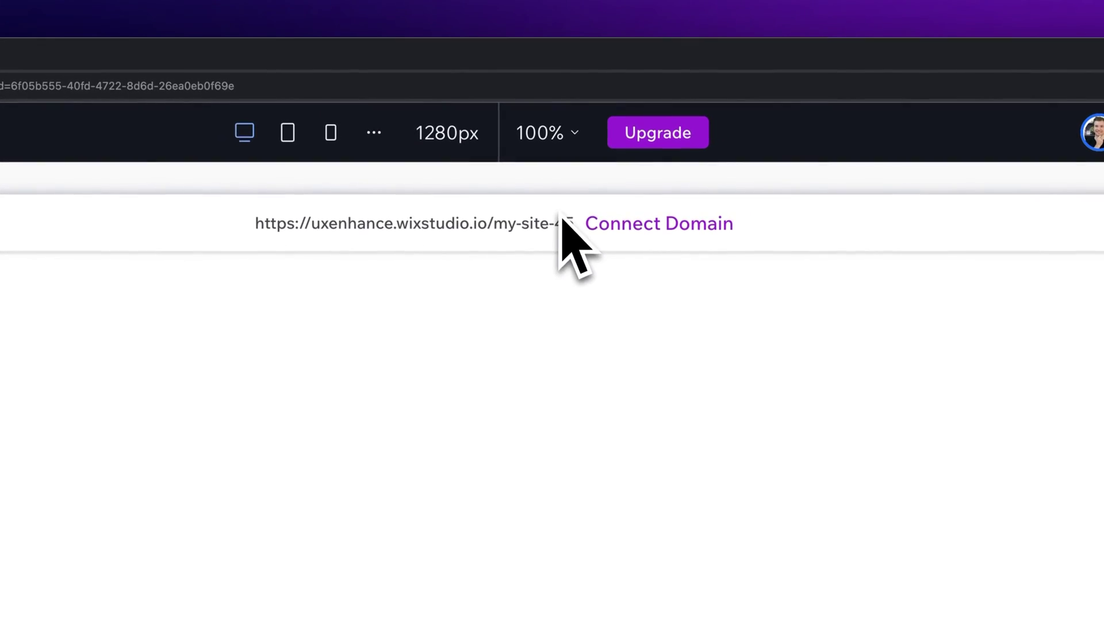
Zoom the canvas out to 80% and bring it back to 100%
{"action": "left_click", "coordinate": [626, 57]}
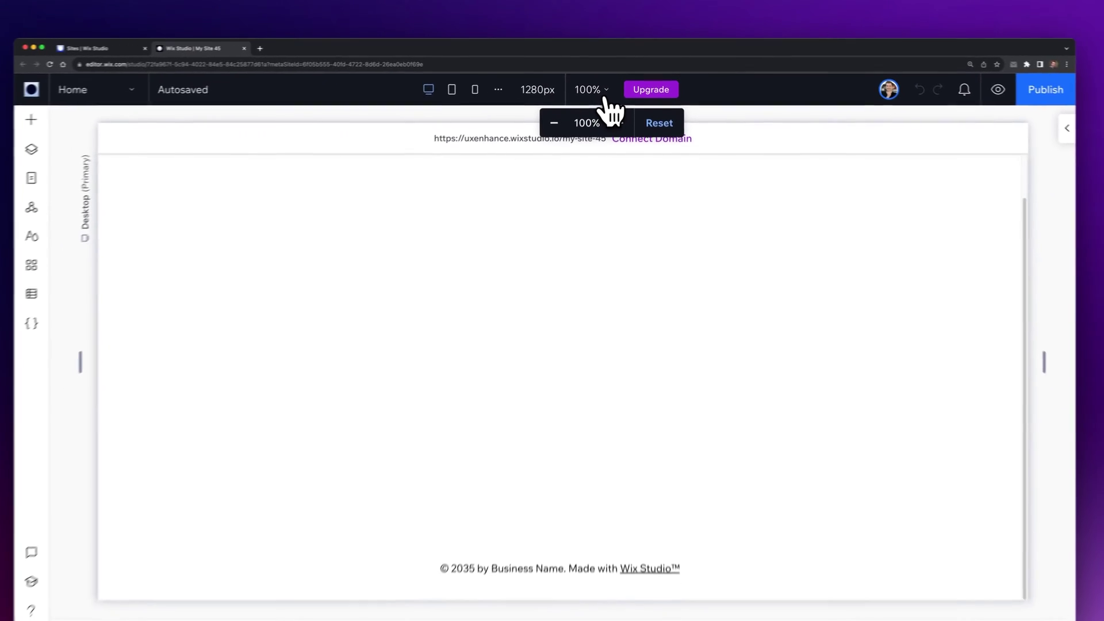
{"action": "left_click", "coordinate": [554, 122]}
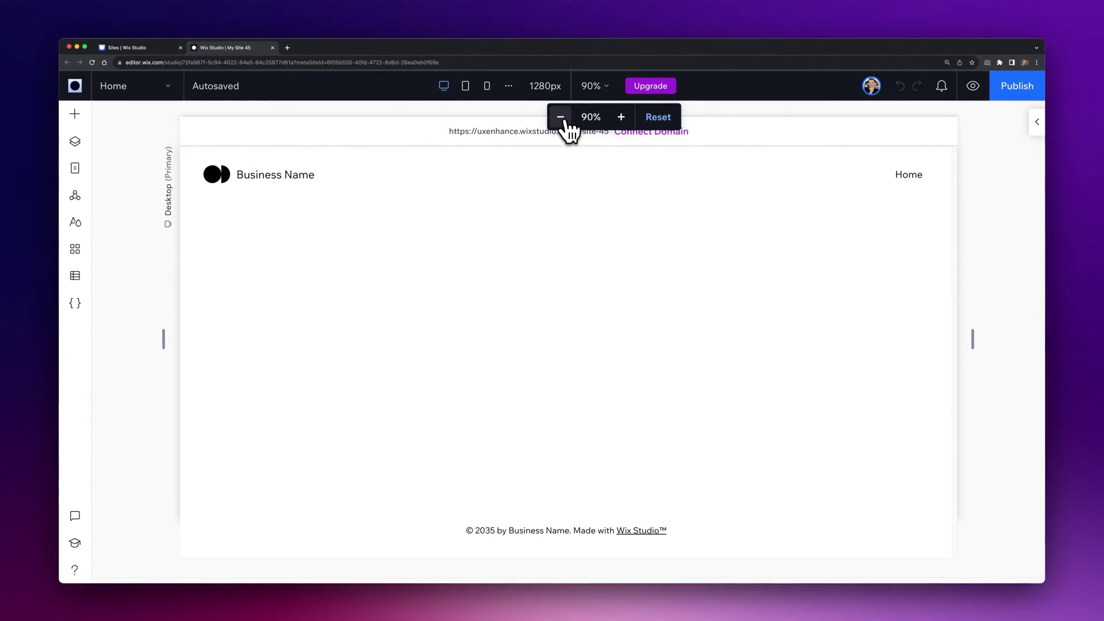
{"action": "left_click", "coordinate": [553, 123]}
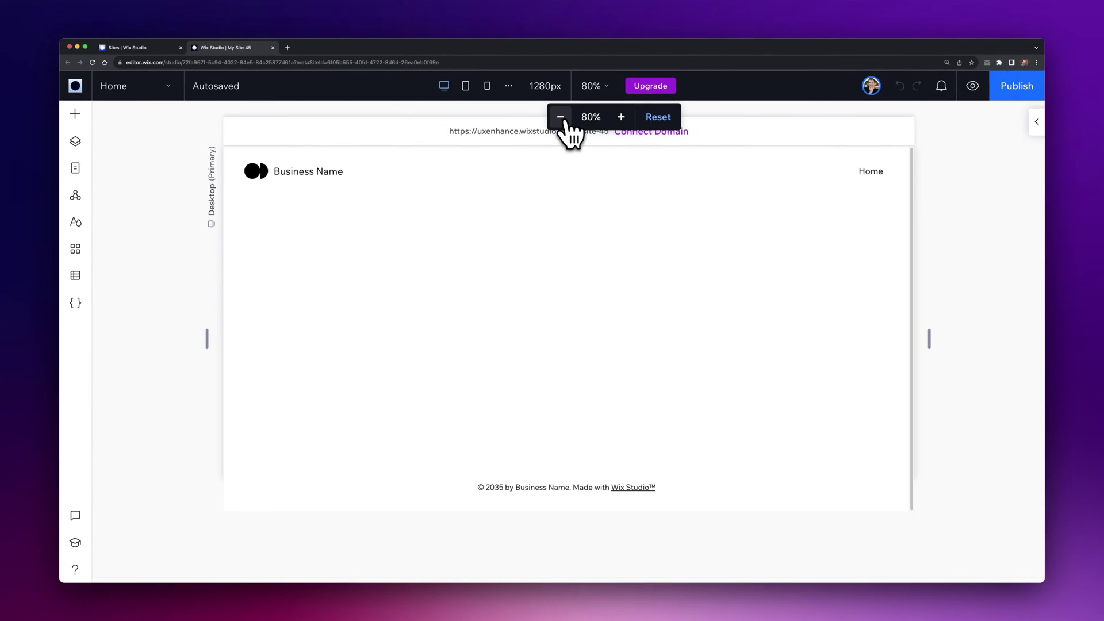
{"action": "left_click", "coordinate": [621, 117]}
Review the premium plan upgrade details and the account menu, and close the menu
{"action": "mouse_move", "coordinate": [657, 90]}
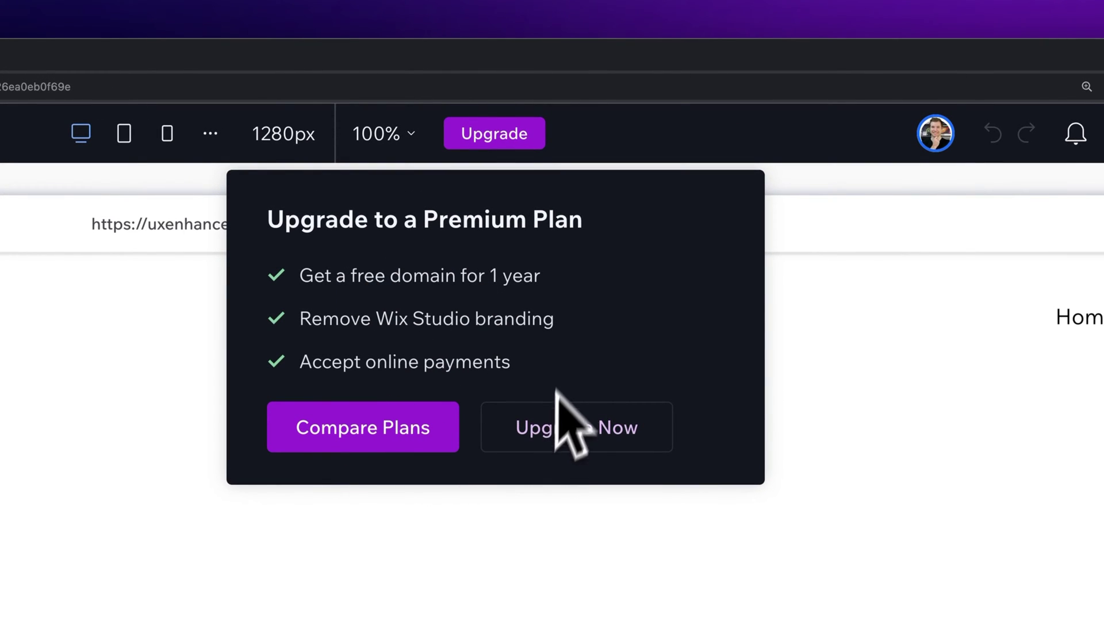
{"action": "left_click", "coordinate": [937, 141]}
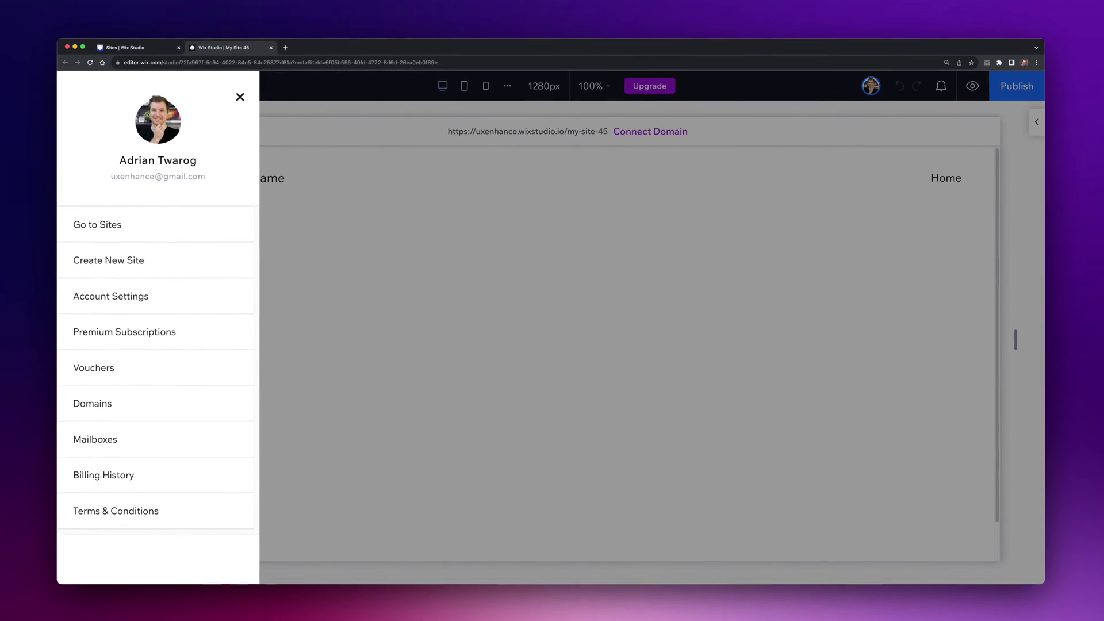
{"action": "left_click", "coordinate": [242, 97]}
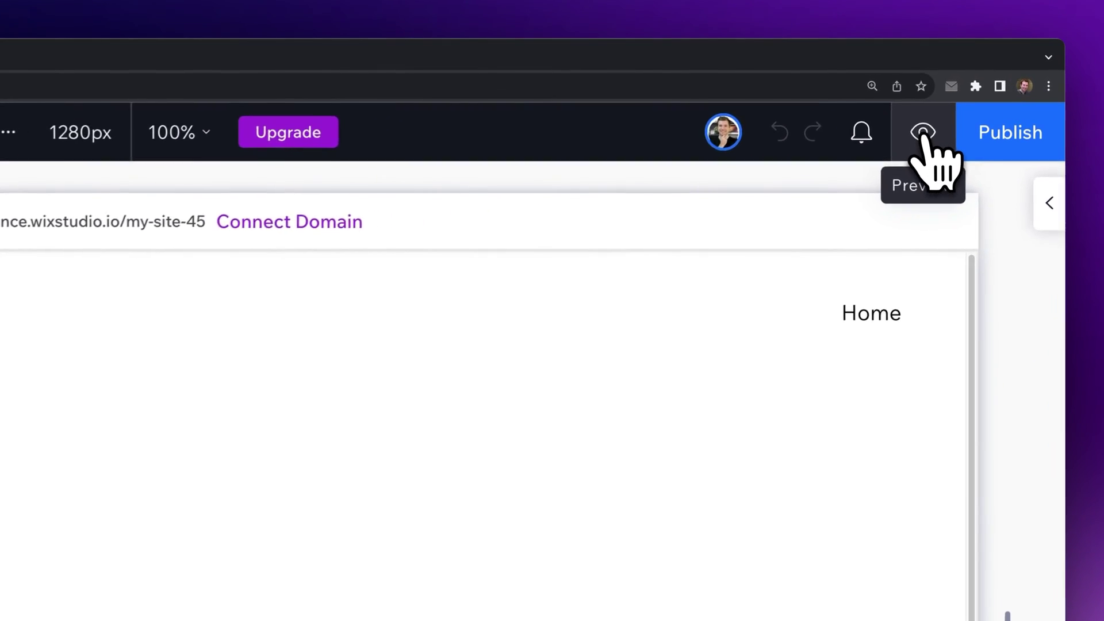
Preview the site by scrolling through the home page and return to editing
{"action": "left_click", "coordinate": [972, 86]}
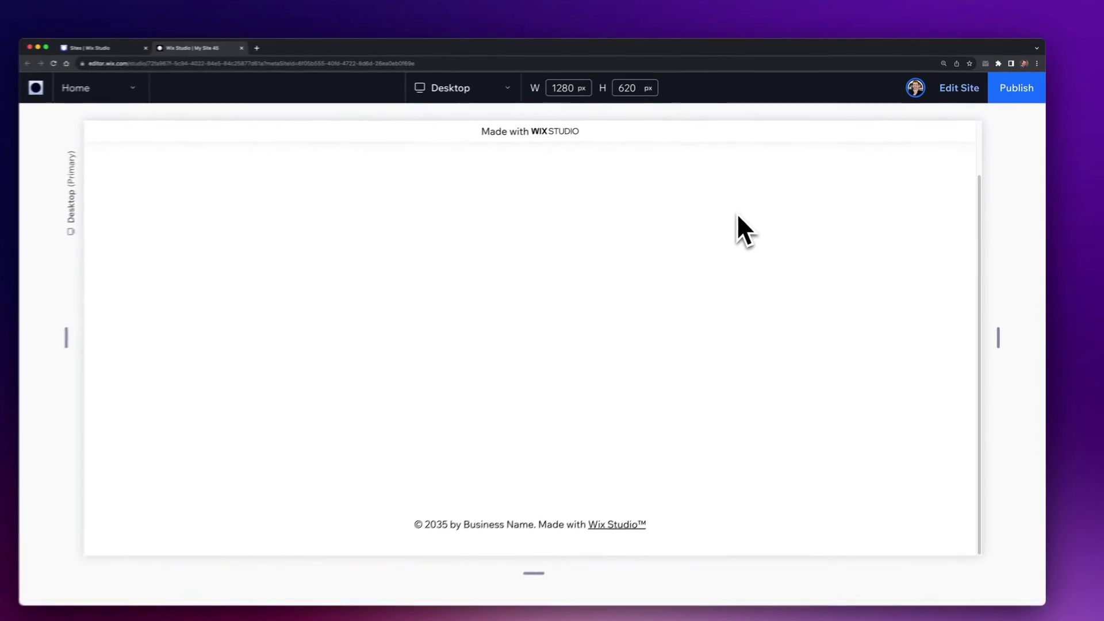
{"action": "scroll", "coordinate": [863, 161], "scroll_direction": "down", "scroll_amount": 3}
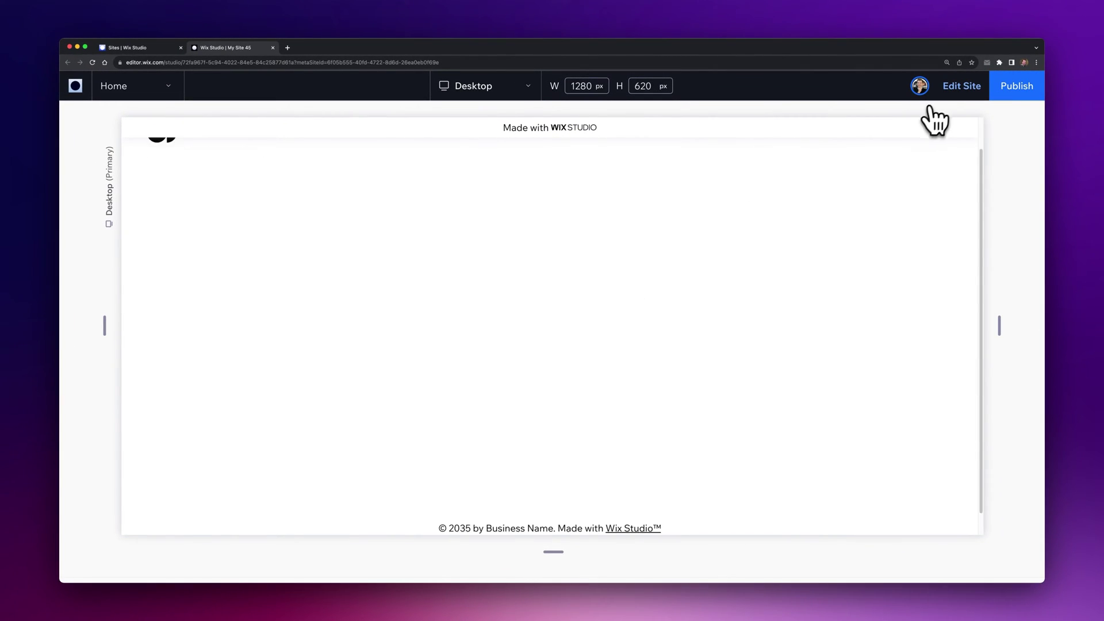
{"action": "left_click", "coordinate": [957, 91]}
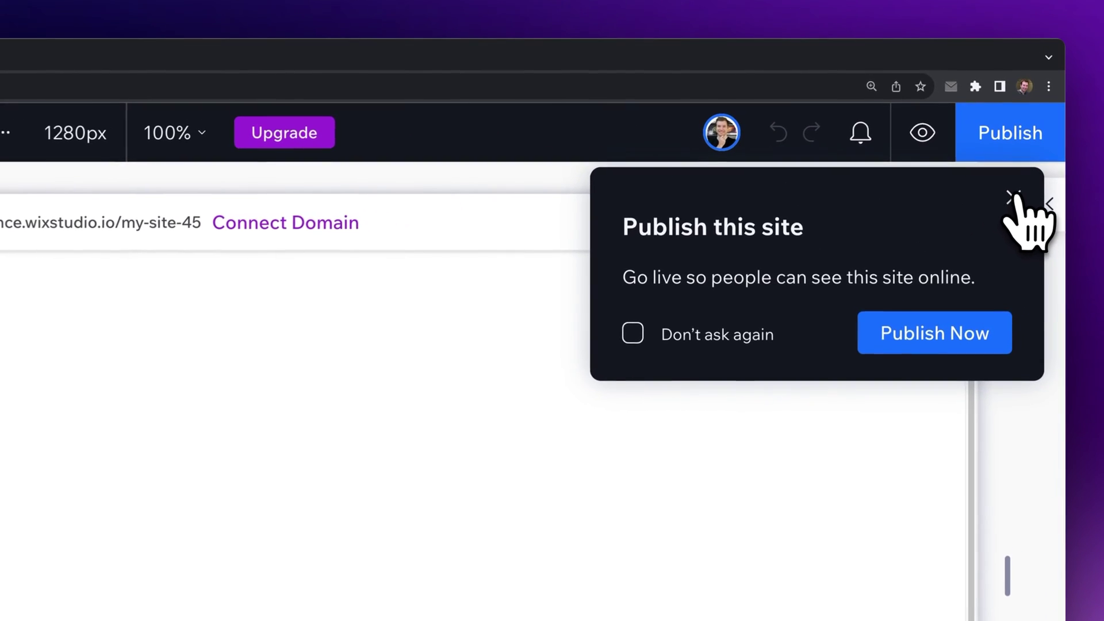
Dismiss the publish reminder and publish the site on the free Wix Studio domain with the address ending wix-studio-template
{"action": "left_click", "coordinate": [1018, 118]}
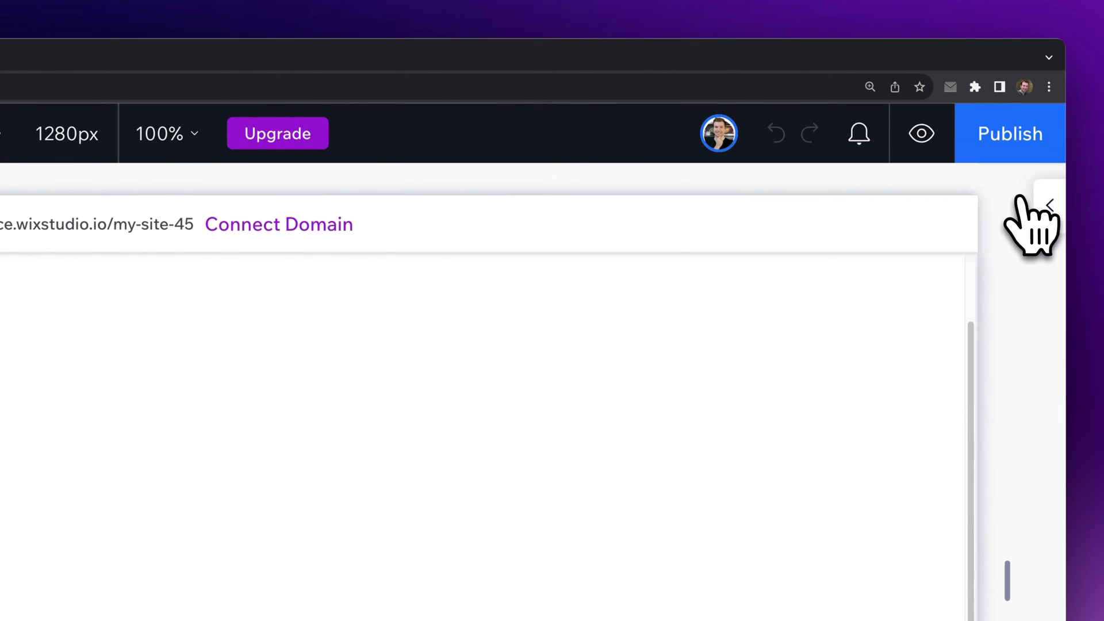
{"action": "left_click", "coordinate": [1021, 143]}
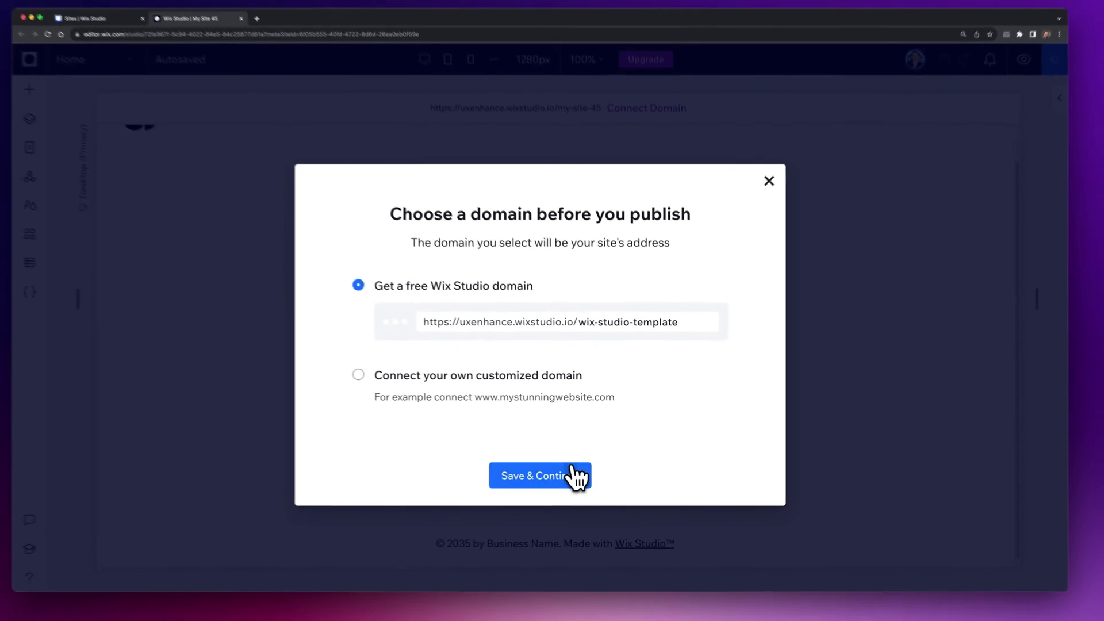
{"action": "left_click", "coordinate": [439, 493]}
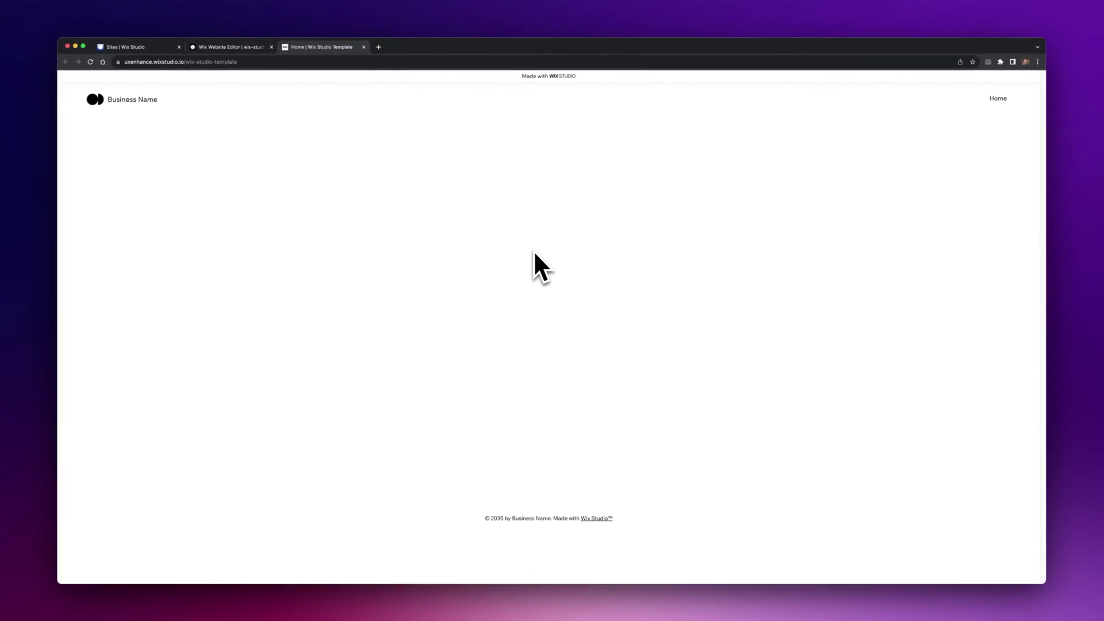
Close the live site's tab and the publishing confirmation to return to the page canvas
{"action": "left_click", "coordinate": [364, 48]}
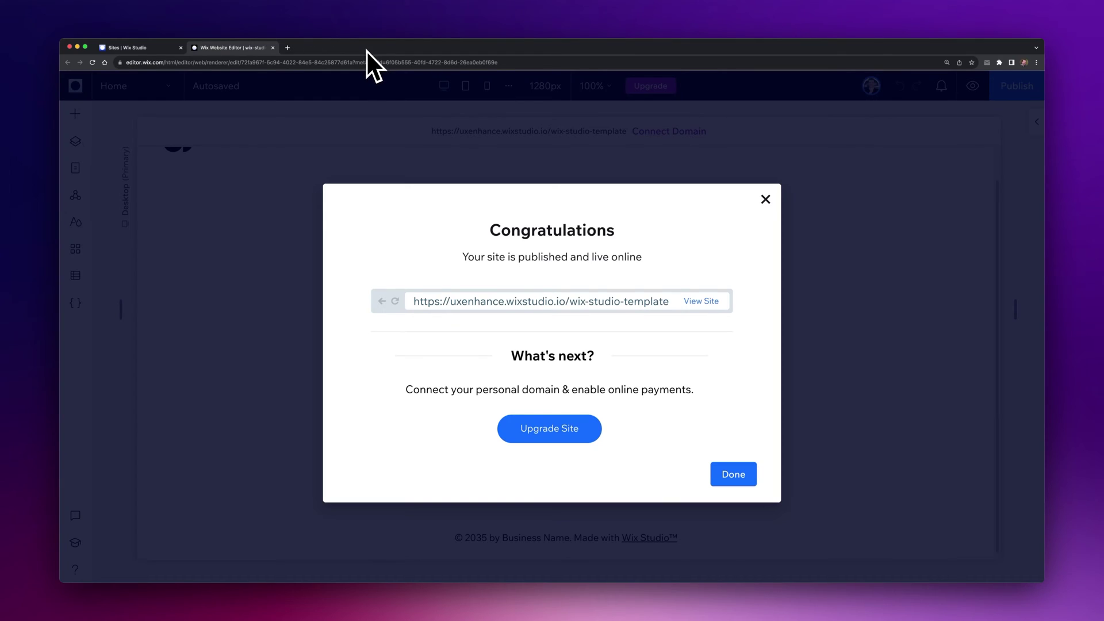
{"action": "left_click", "coordinate": [765, 199]}
{"action": "scroll", "coordinate": [507, 256], "scroll_direction": "up", "scroll_amount": 1}
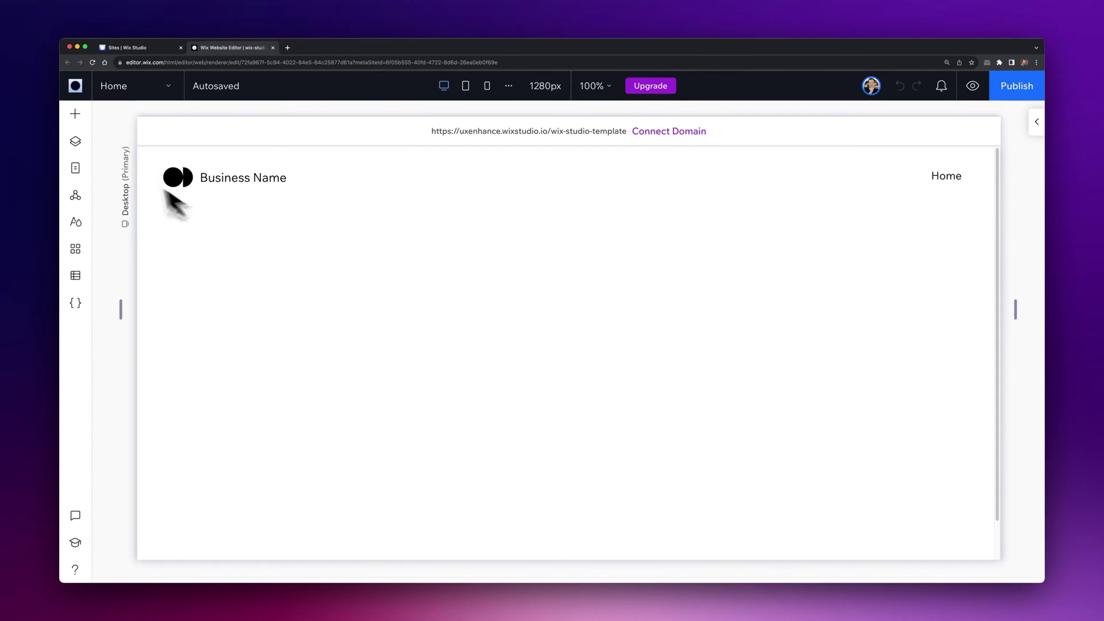
Try adding and moving an image element in the empty section, and delete it
{"action": "left_click", "coordinate": [76, 113]}
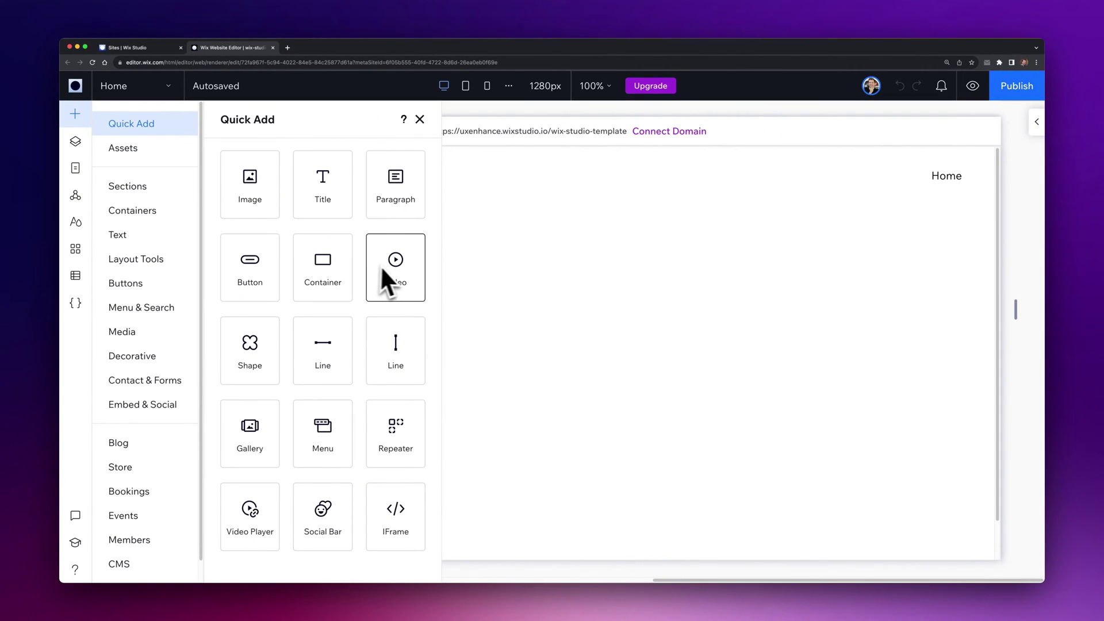
{"action": "left_click", "coordinate": [264, 210]}
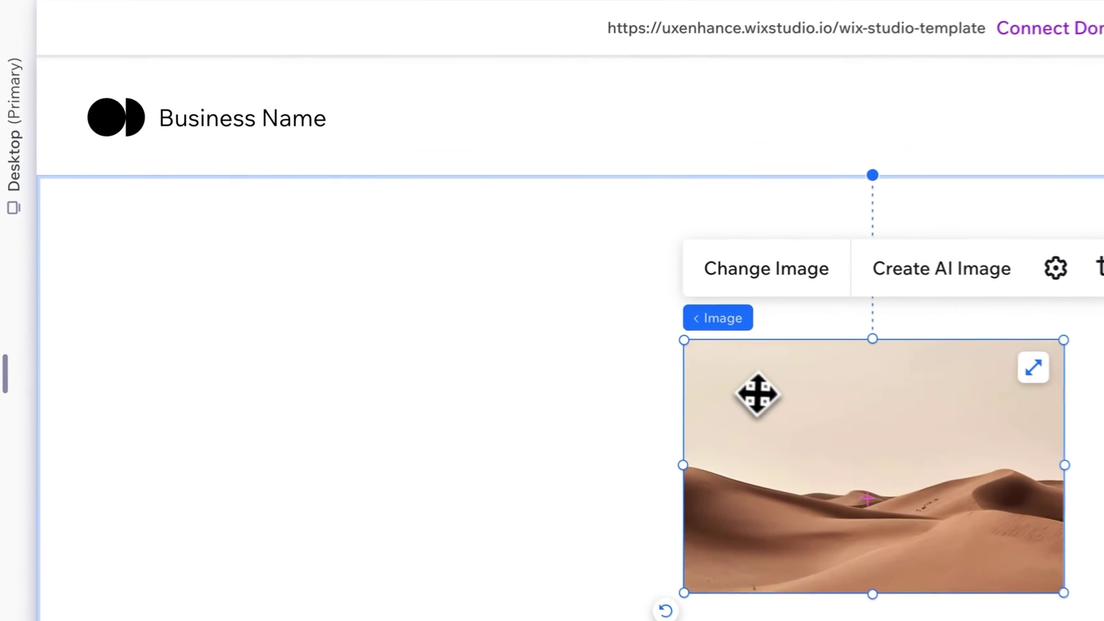
{"action": "left_click_drag", "start_coordinate": [504, 319], "coordinate": [457, 307]}
{"action": "left_click_drag", "start_coordinate": [670, 375], "coordinate": [644, 368]}
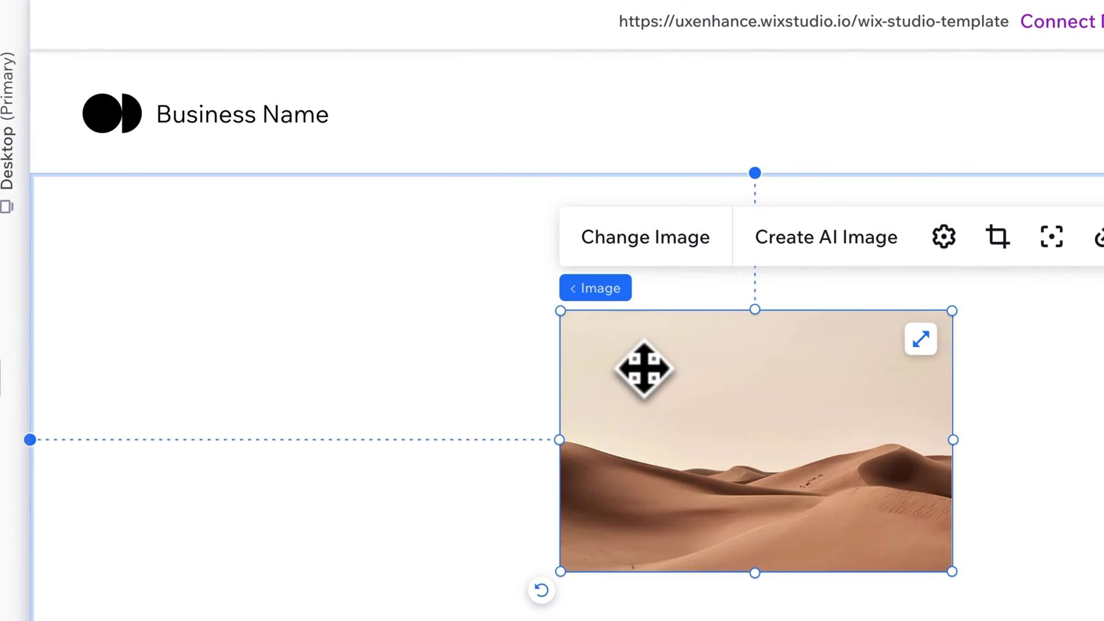
{"action": "key", "text": "Delete"}
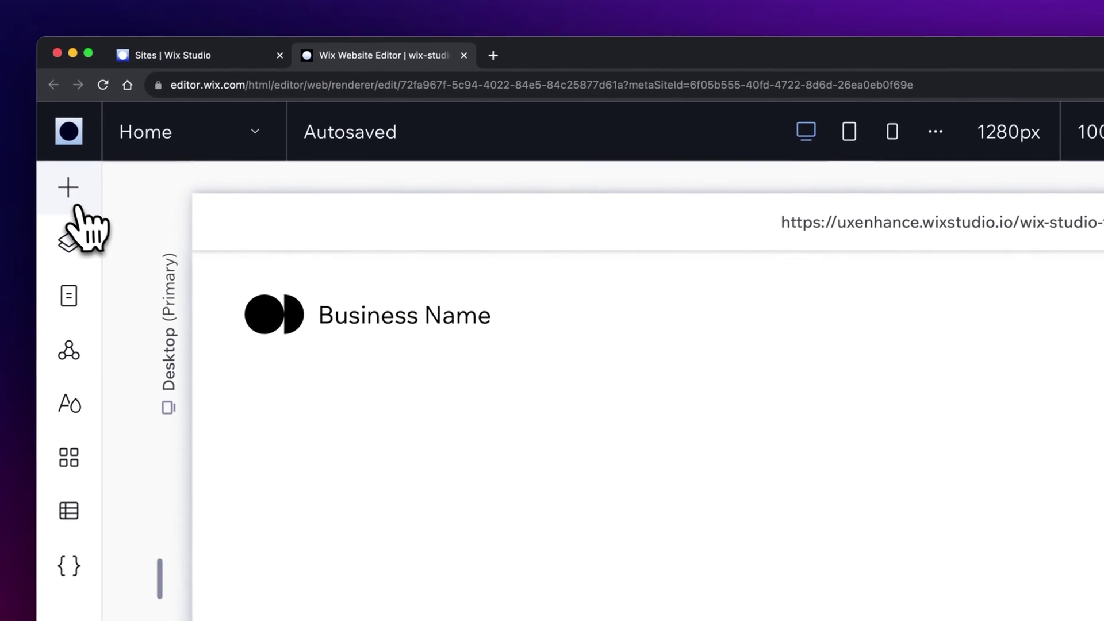
Place an image element in the empty section below the header at about X 419 px, Y 66 px
{"action": "left_click", "coordinate": [77, 207]}
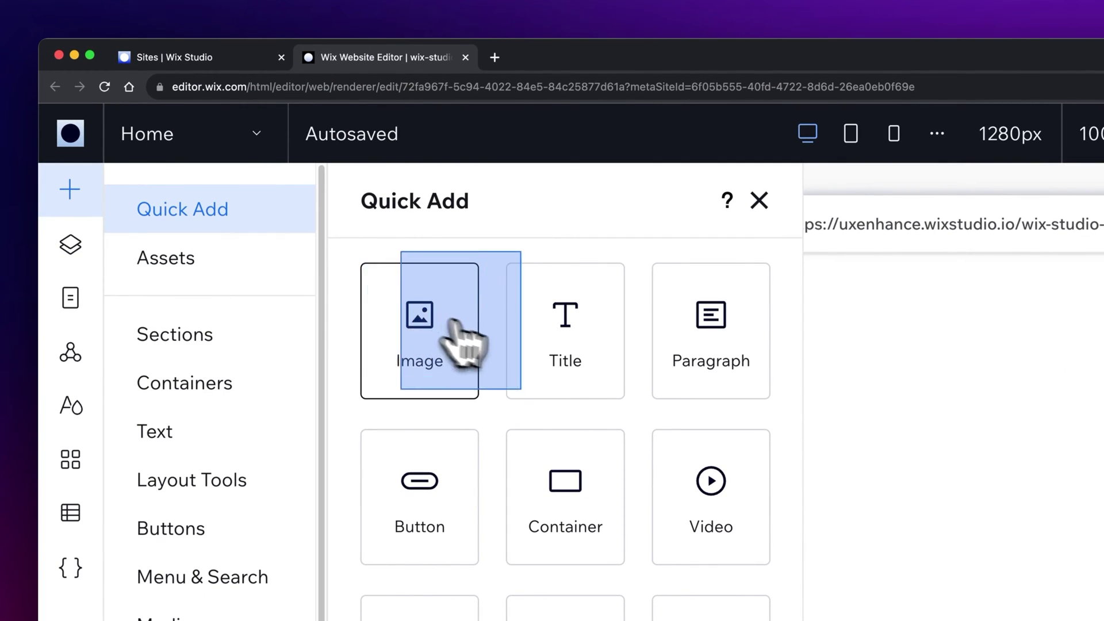
{"action": "left_click_drag", "start_coordinate": [454, 328], "coordinate": [1103, 620]}
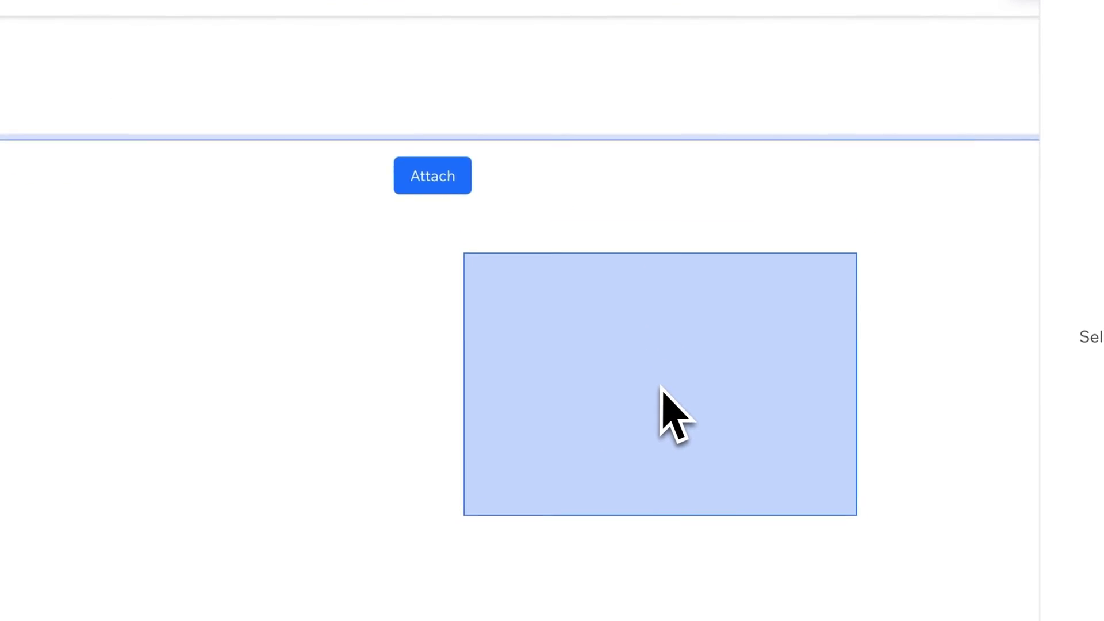
{"action": "left_click_drag", "start_coordinate": [661, 386], "coordinate": [339, 366]}
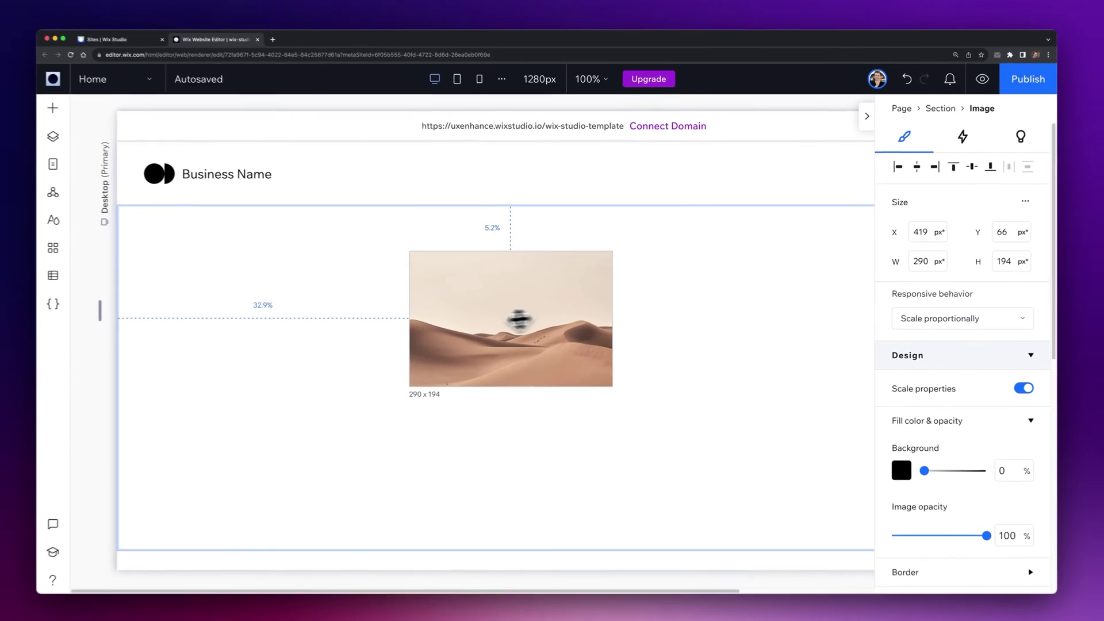
Try moving the image within the section and placing a title element from the quick-add elements on the page
{"action": "left_click_drag", "start_coordinate": [339, 366], "coordinate": [198, 379]}
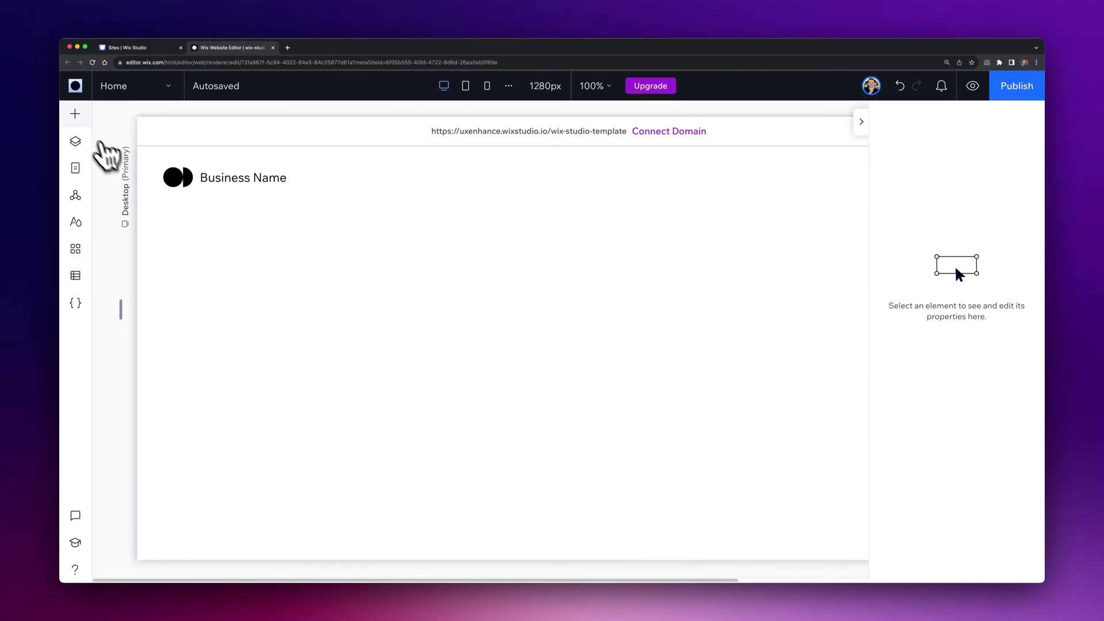
{"action": "left_click", "coordinate": [77, 118]}
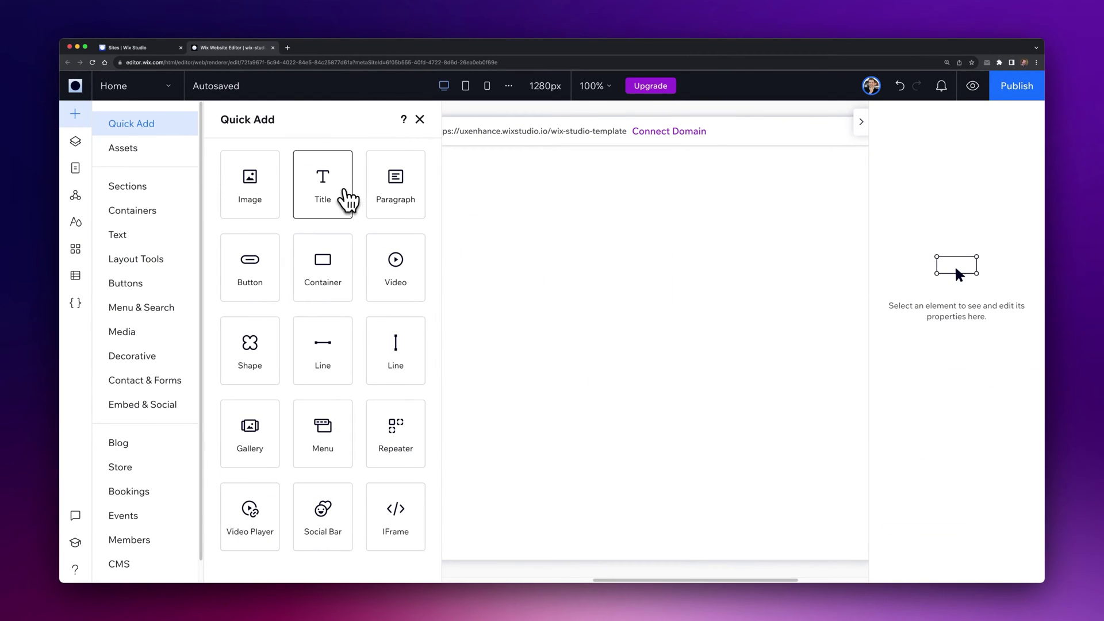
{"action": "left_click_drag", "start_coordinate": [347, 200], "coordinate": [517, 290]}
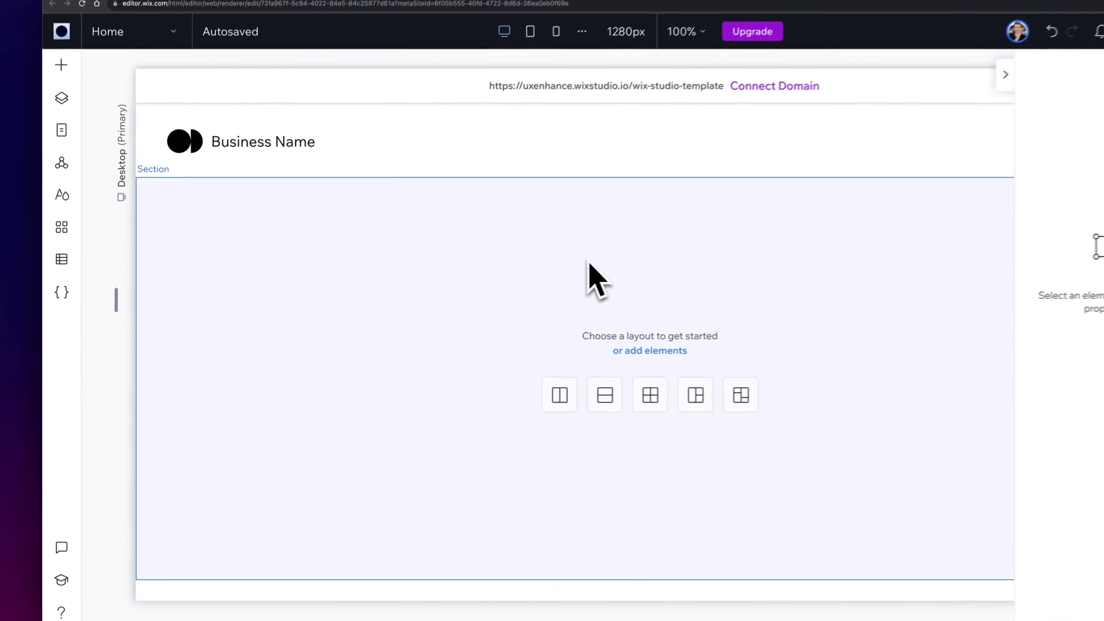
Look through the saved assets and the Welcome designed sections in the element library
{"action": "left_click", "coordinate": [62, 64]}
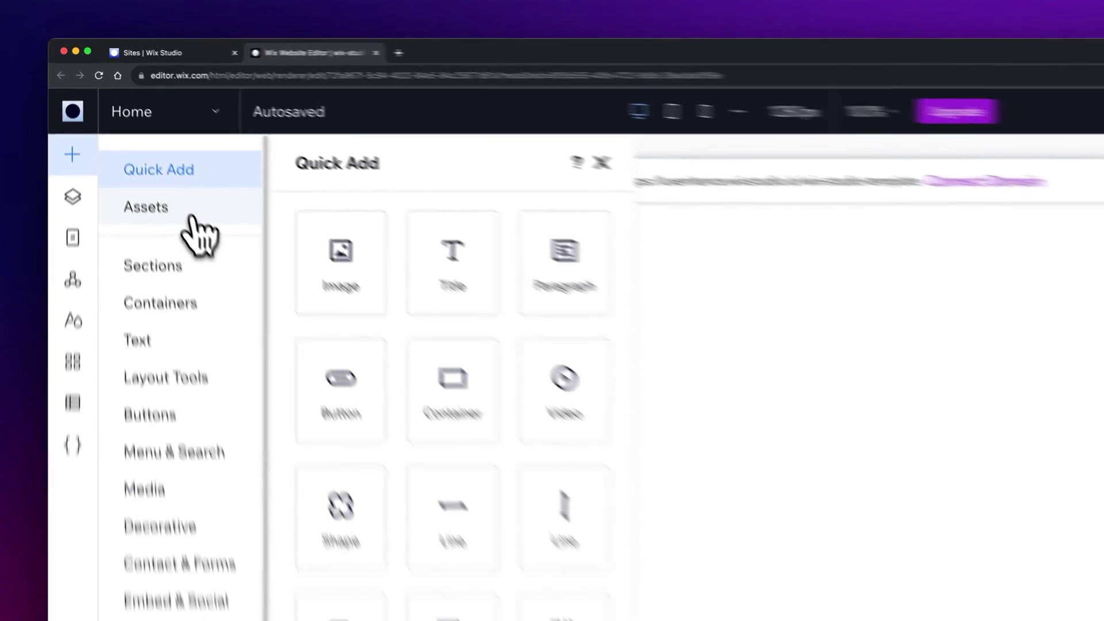
{"action": "left_click", "coordinate": [153, 154]}
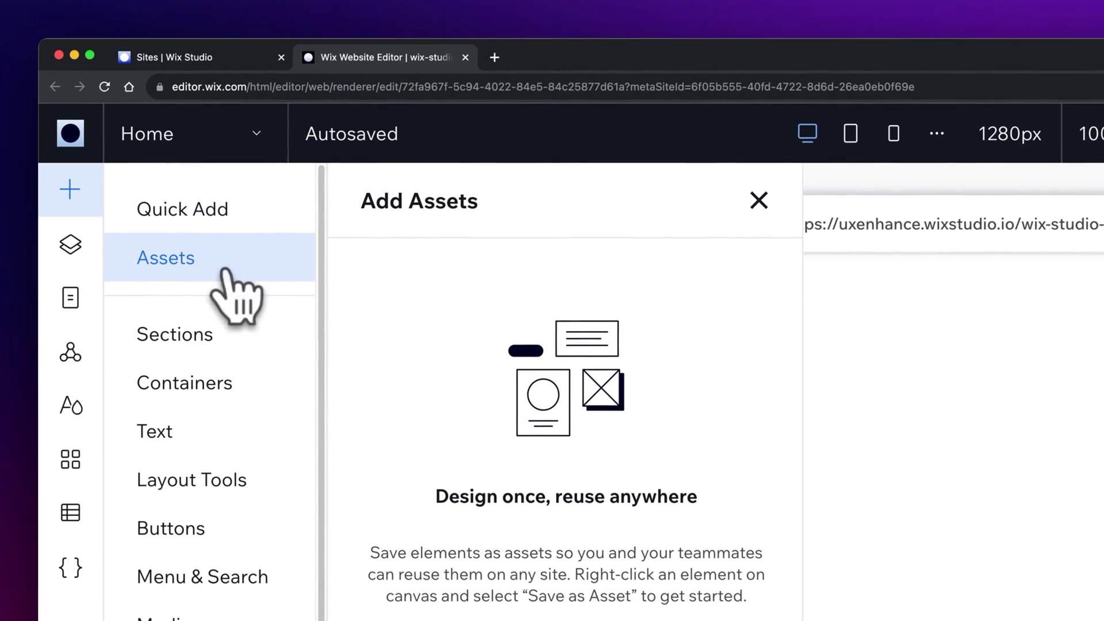
{"action": "left_click", "coordinate": [229, 336]}
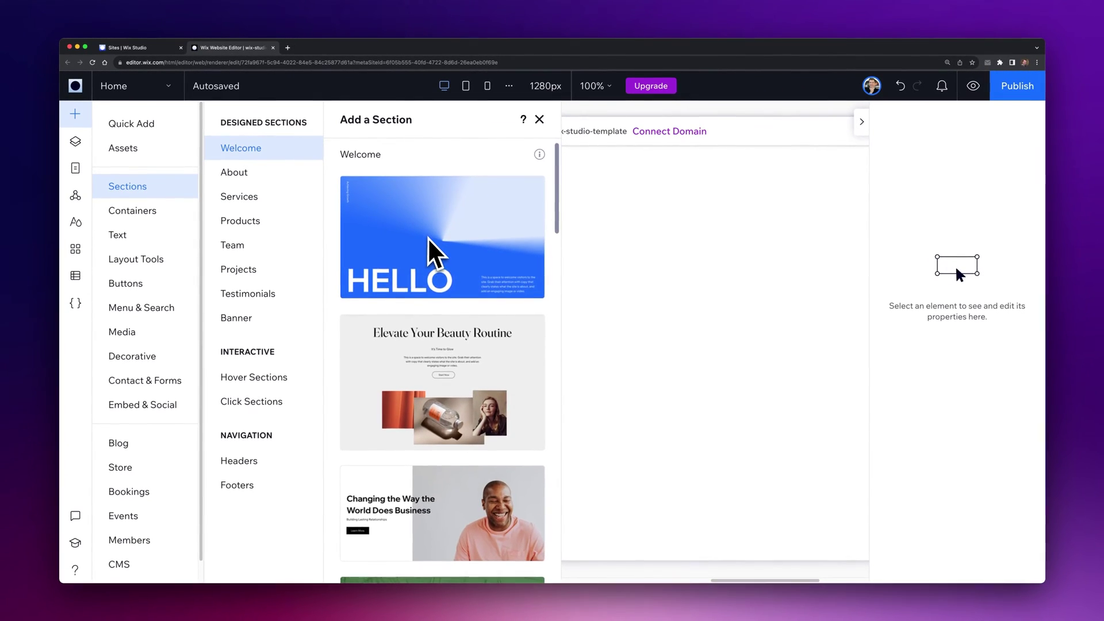
{"action": "scroll", "coordinate": [431, 252], "scroll_direction": "down", "scroll_amount": 5}
{"action": "scroll", "coordinate": [430, 247], "scroll_direction": "down", "scroll_amount": 5}
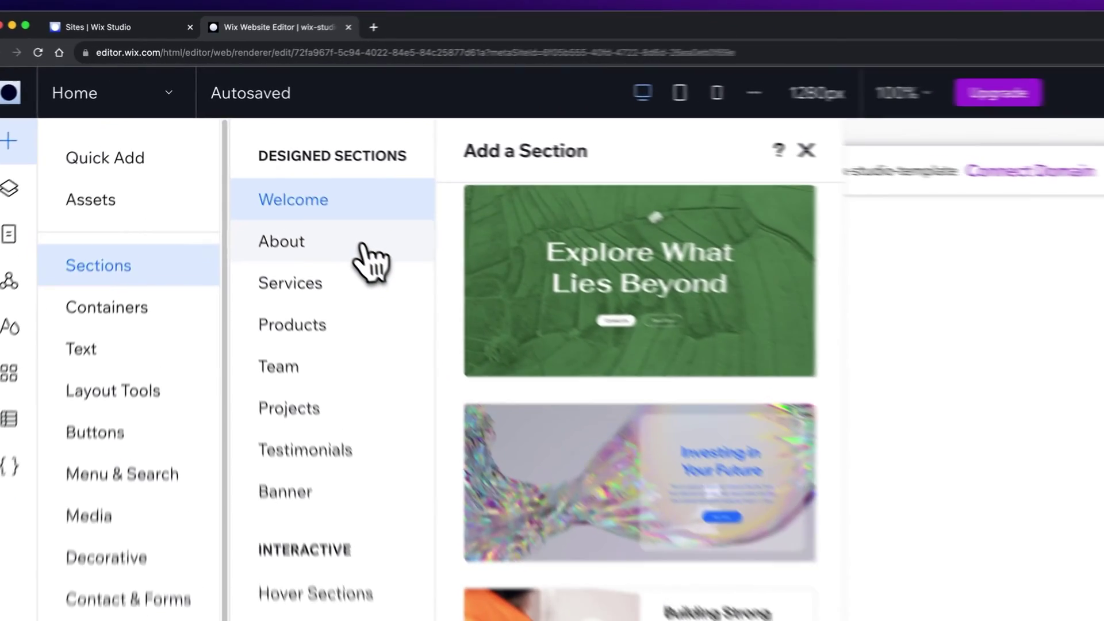
Add the "All About Us" designed section with the pastel gradient background from the About category
{"action": "left_click", "coordinate": [233, 172]}
{"action": "scroll", "coordinate": [426, 217], "scroll_direction": "down", "scroll_amount": 1}
{"action": "scroll", "coordinate": [687, 362], "scroll_direction": "down", "scroll_amount": 3}
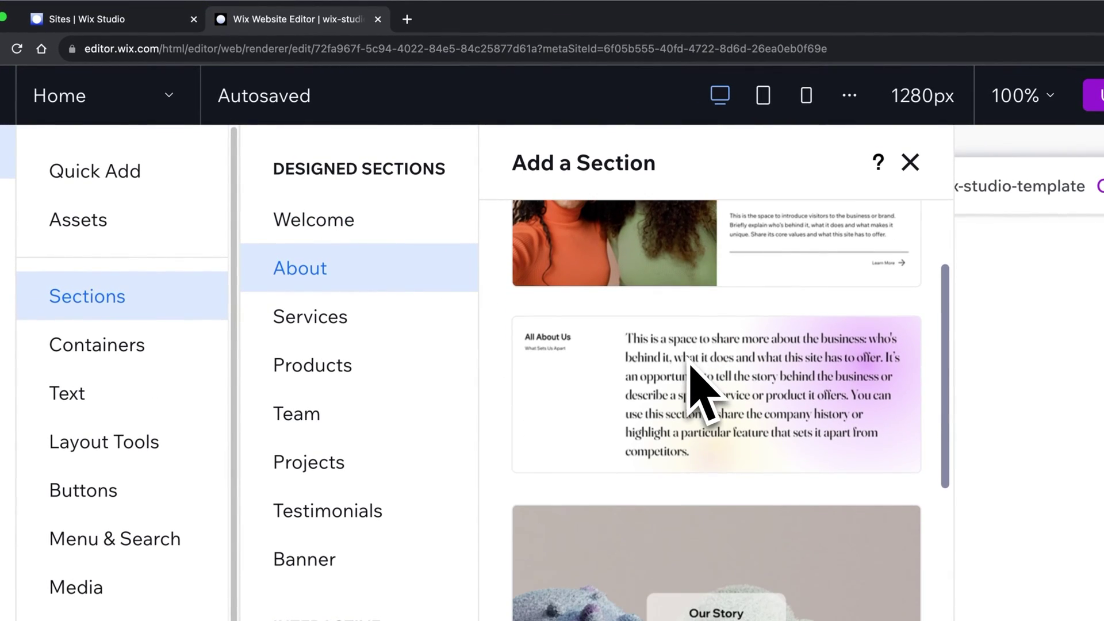
{"action": "left_click", "coordinate": [689, 368]}
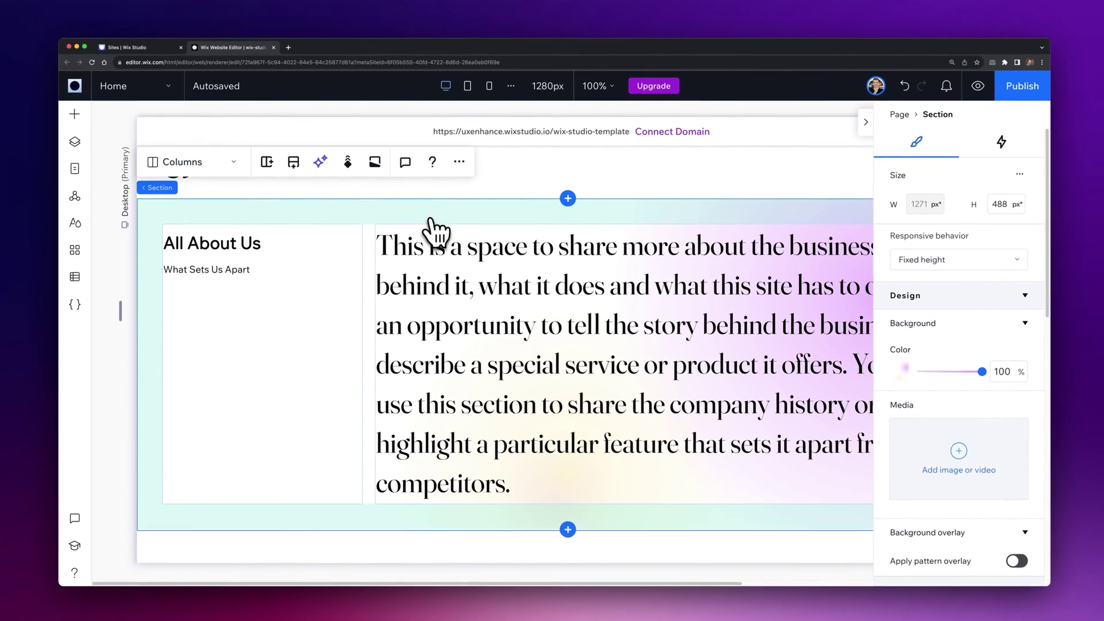
Remove the opening of the large About paragraph so that its text starts with "Behind the business or describe"
{"action": "left_click", "coordinate": [485, 247]}
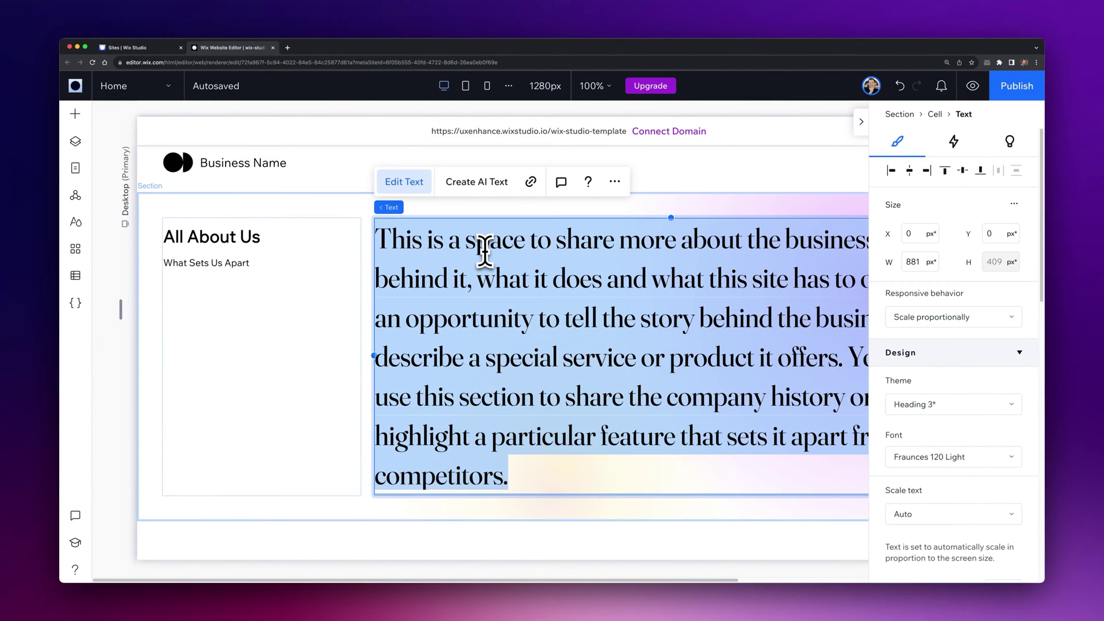
{"action": "left_click_drag", "start_coordinate": [697, 321], "coordinate": [376, 238]}
{"action": "type", "text": "B"}
{"action": "left_click", "coordinate": [322, 301]}
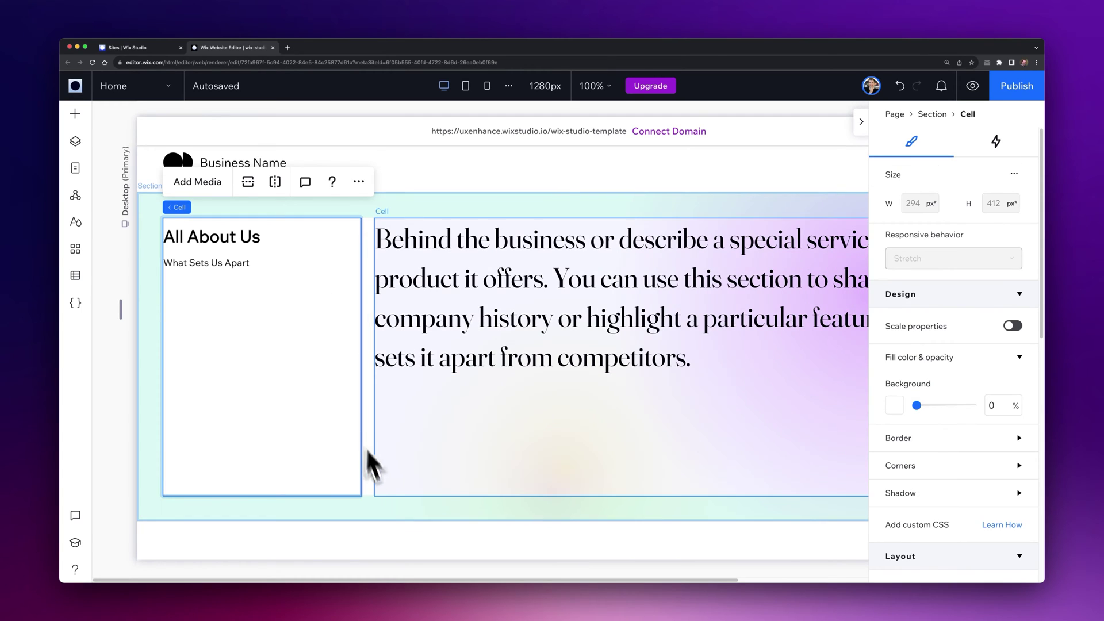
Reduce the height of the "All About Us" section to about 378 px
{"action": "left_click", "coordinate": [394, 513]}
{"action": "left_click_drag", "start_coordinate": [472, 519], "coordinate": [474, 496]}
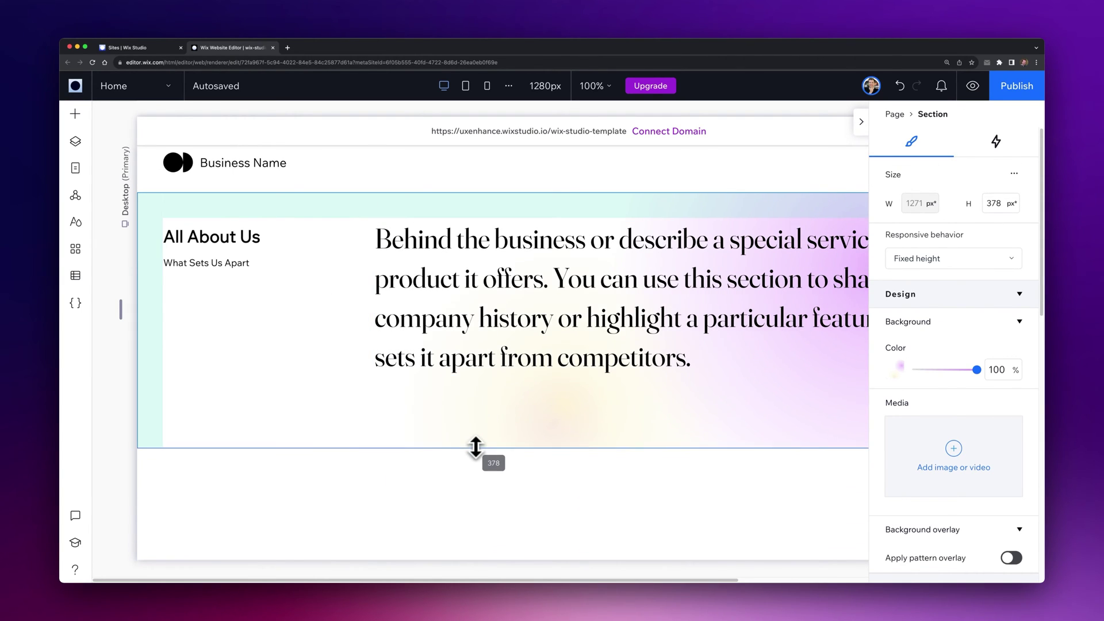
{"action": "left_click_drag", "start_coordinate": [475, 446], "coordinate": [476, 446]}
{"action": "left_click", "coordinate": [523, 485]}
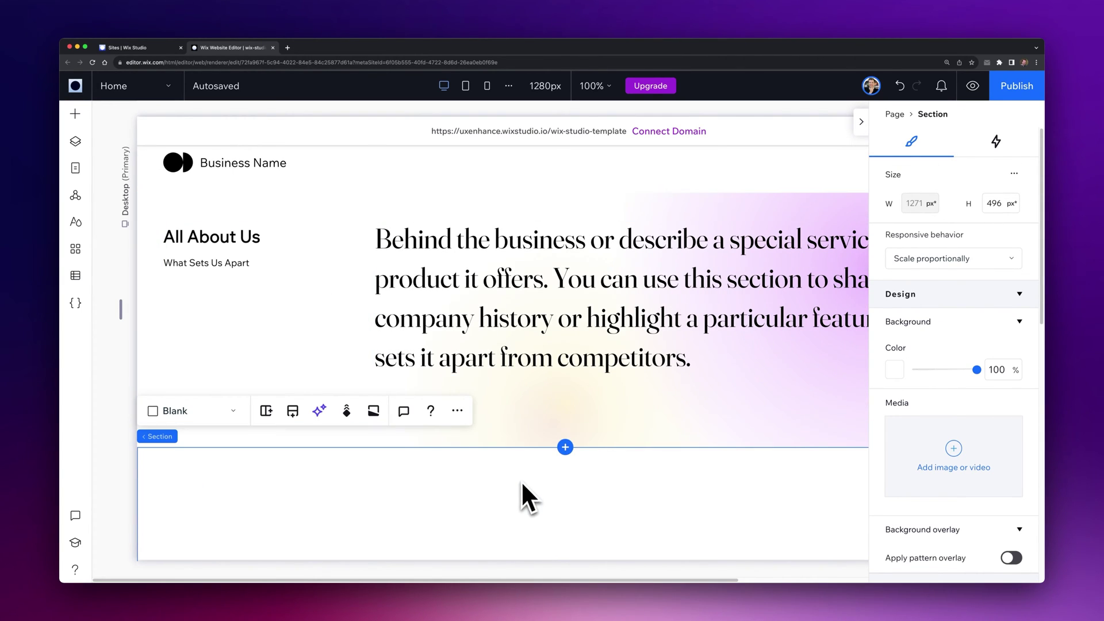
{"action": "left_click", "coordinate": [511, 414]}
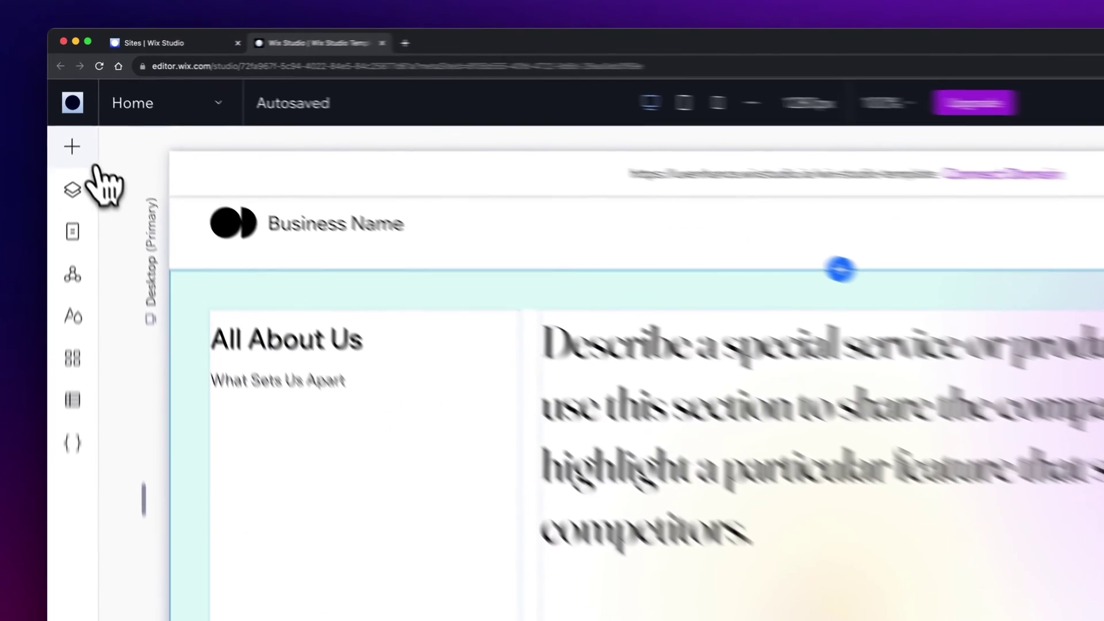
Browse the Services and Products designs, and add the Team section with four member photos above the "All About Us" section
{"action": "left_click", "coordinate": [74, 113]}
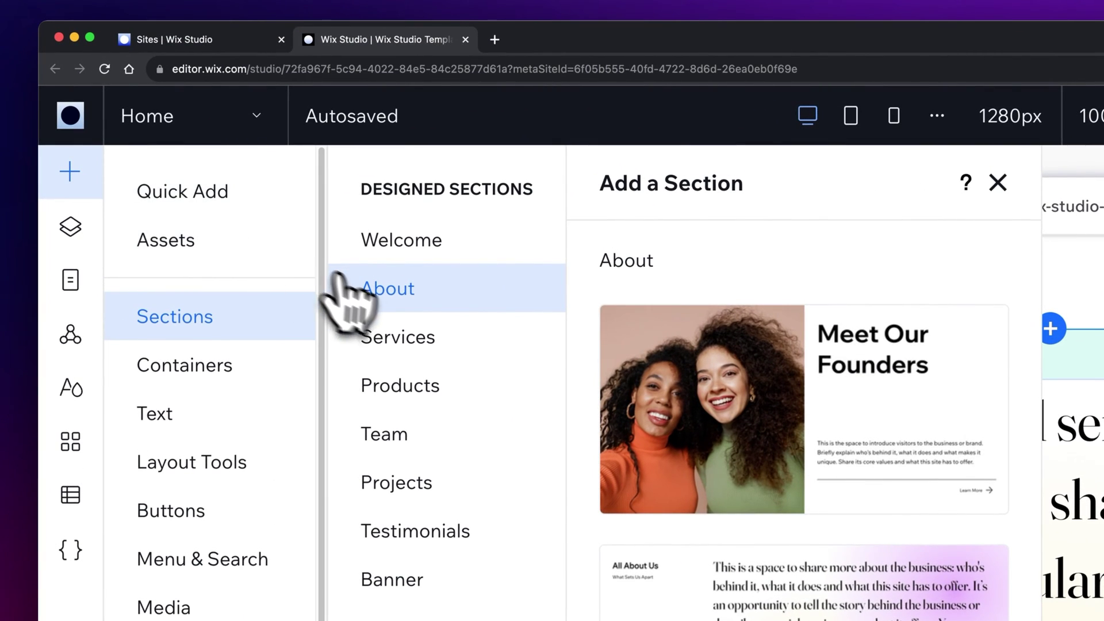
{"action": "left_click", "coordinate": [460, 340]}
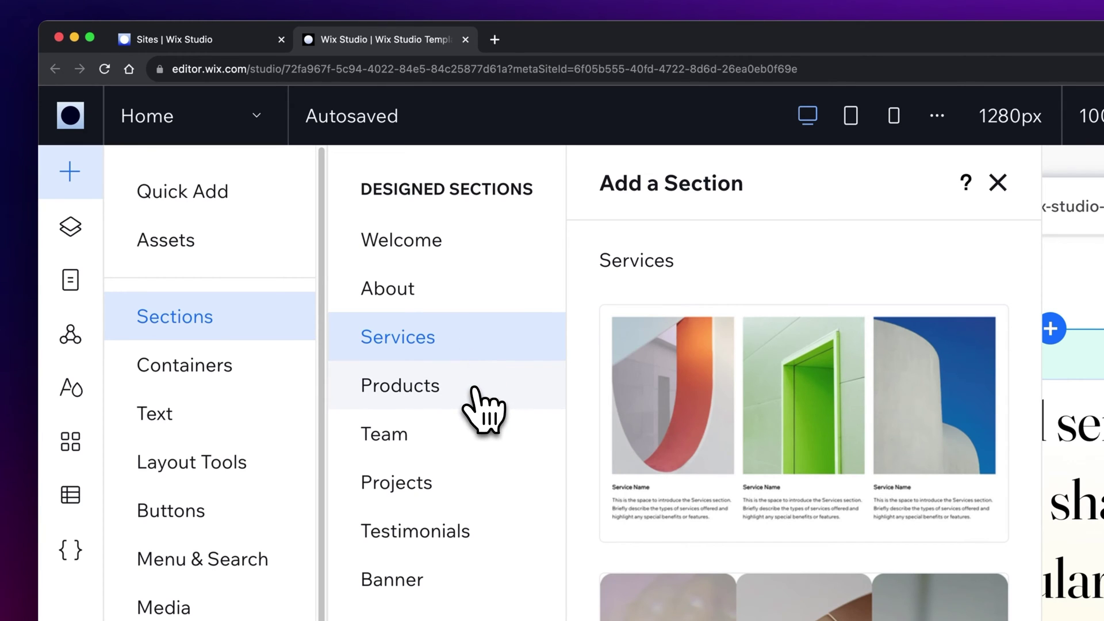
{"action": "left_click", "coordinate": [474, 389]}
{"action": "left_click", "coordinate": [479, 460]}
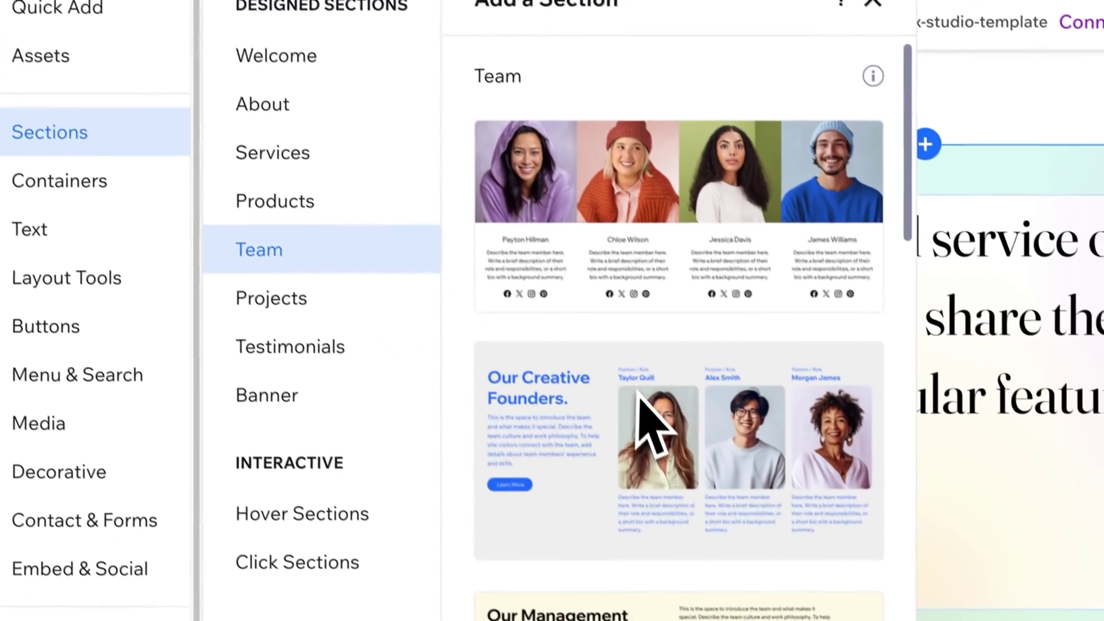
{"action": "left_click", "coordinate": [572, 265]}
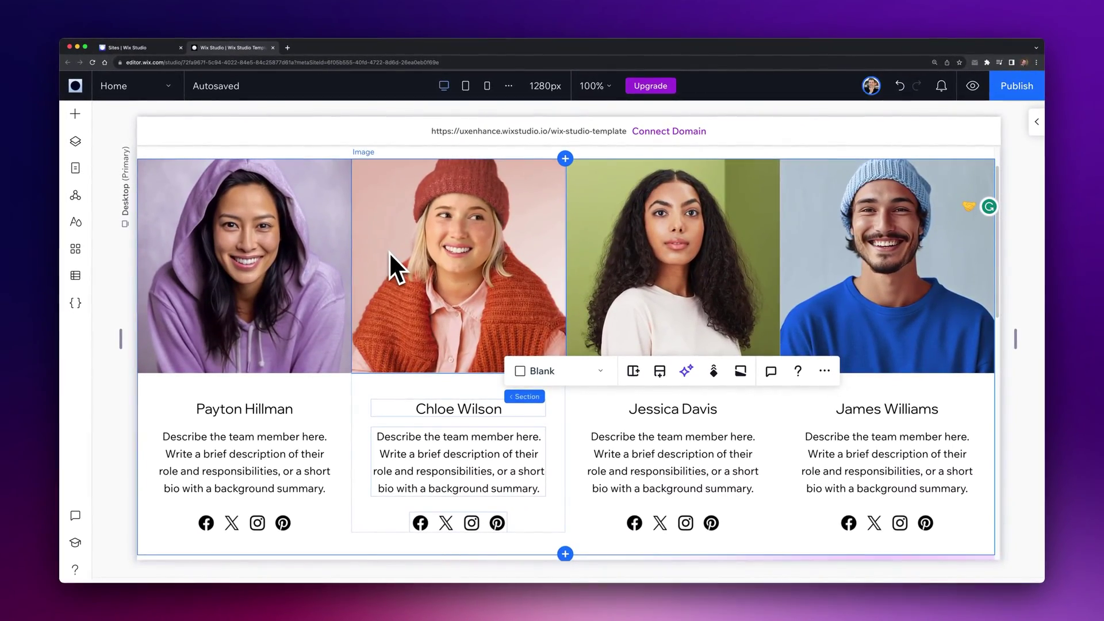
{"action": "scroll", "coordinate": [389, 252], "scroll_direction": "up", "scroll_amount": 1}
{"action": "scroll", "coordinate": [389, 256], "scroll_direction": "down", "scroll_amount": 3}
{"action": "scroll", "coordinate": [389, 254], "scroll_direction": "down", "scroll_amount": 2}
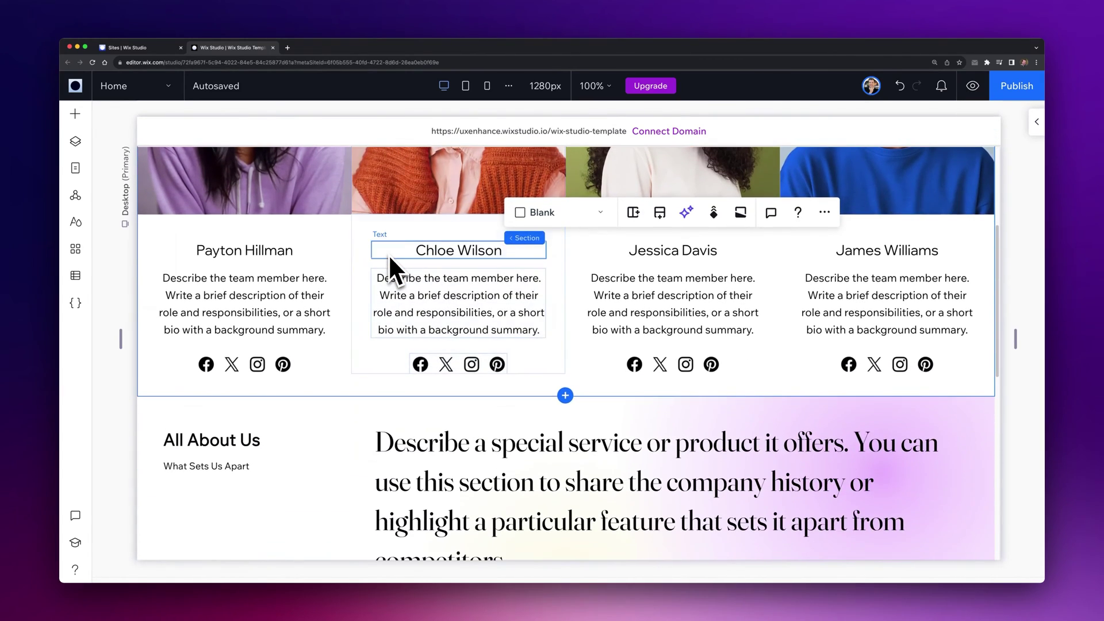
{"action": "scroll", "coordinate": [388, 255], "scroll_direction": "up", "scroll_amount": 3}
{"action": "scroll", "coordinate": [387, 258], "scroll_direction": "up", "scroll_amount": 2}
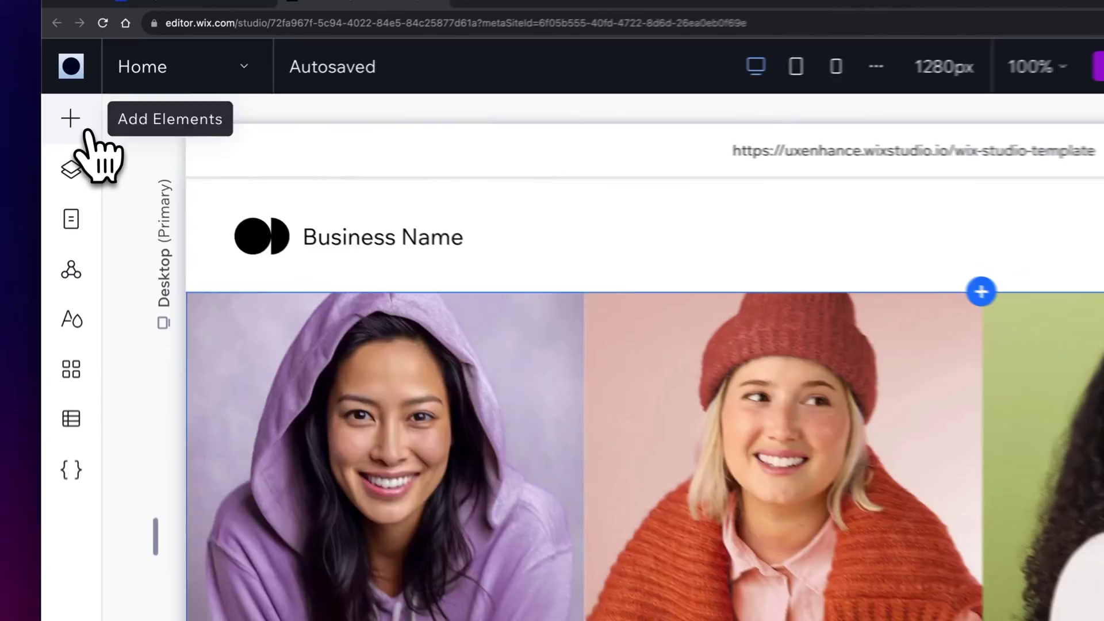
Look through the interactive Hover Sections and the navigation Headers designs in the section library
{"action": "left_click", "coordinate": [88, 132]}
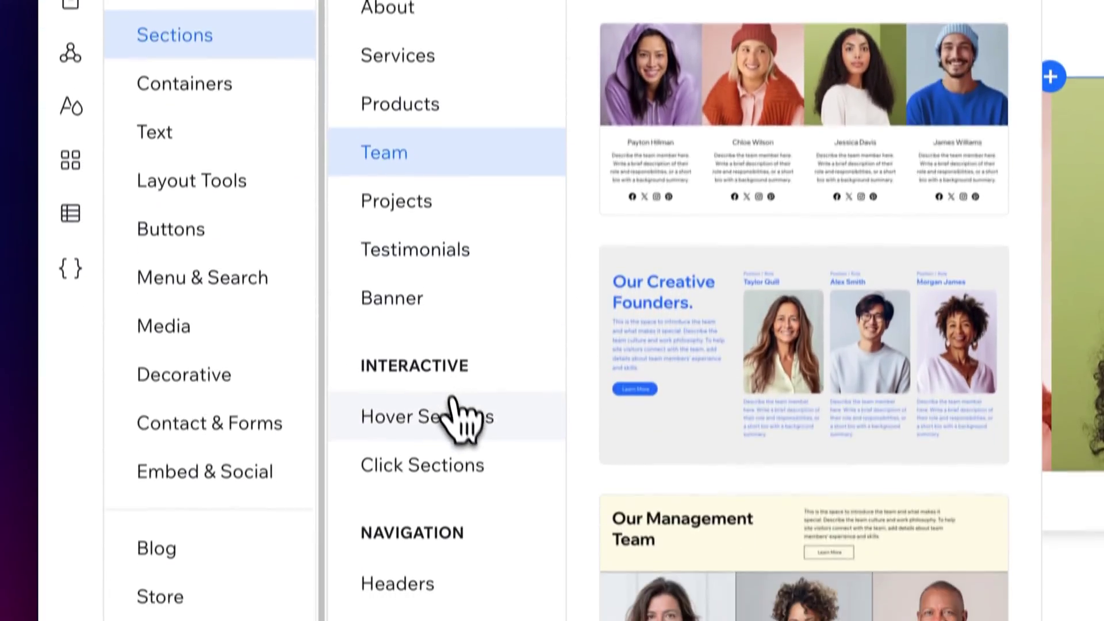
{"action": "left_click", "coordinate": [463, 394]}
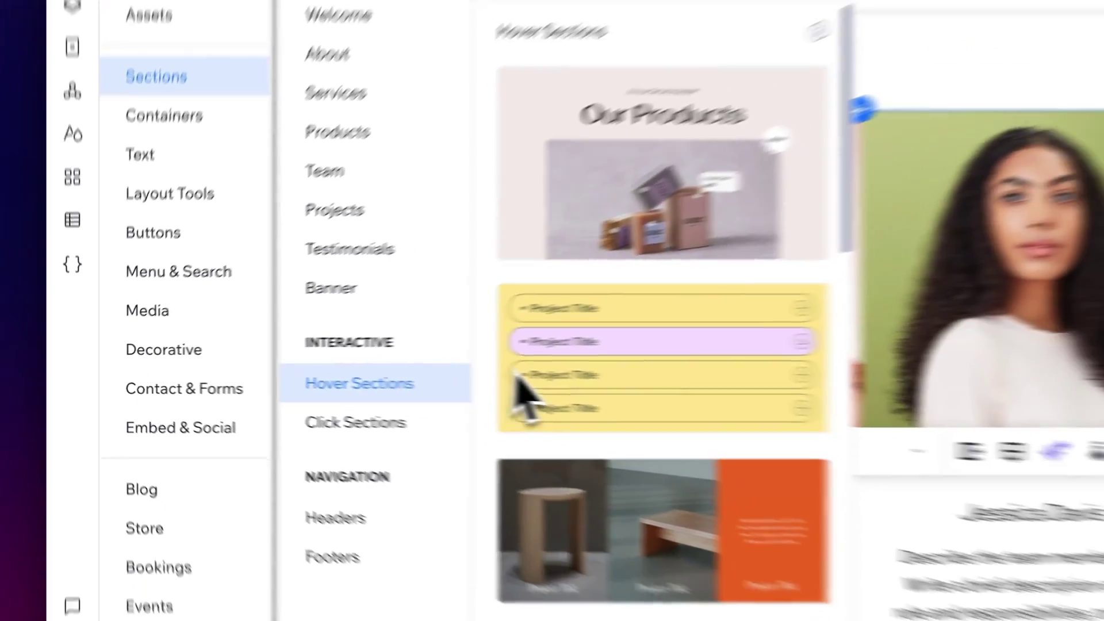
{"action": "scroll", "coordinate": [644, 371], "scroll_direction": "down", "scroll_amount": 2}
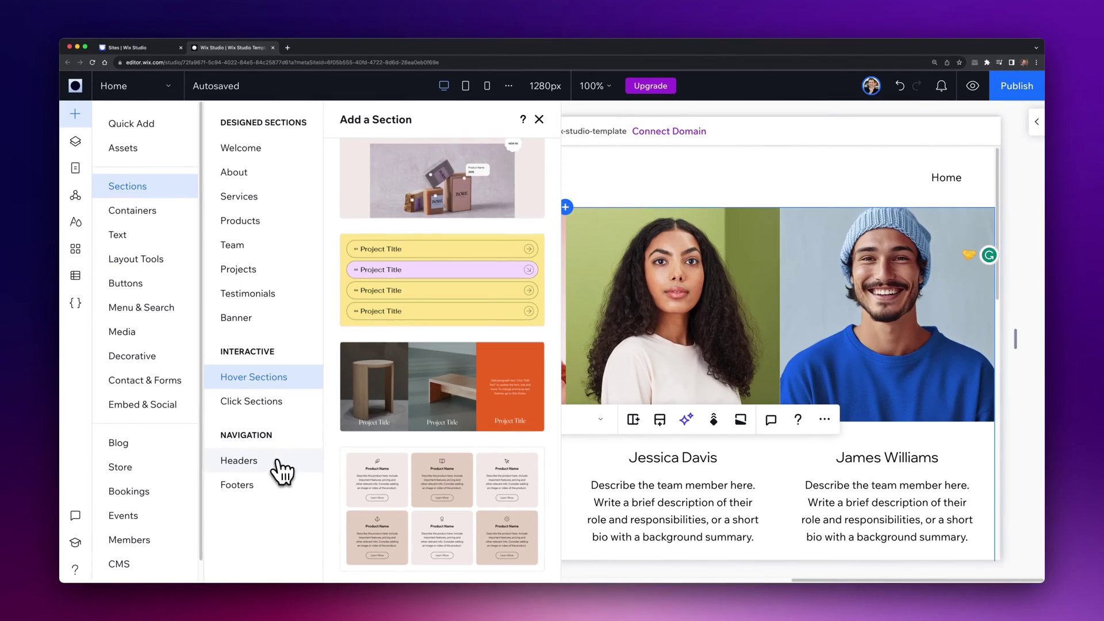
{"action": "left_click", "coordinate": [278, 461]}
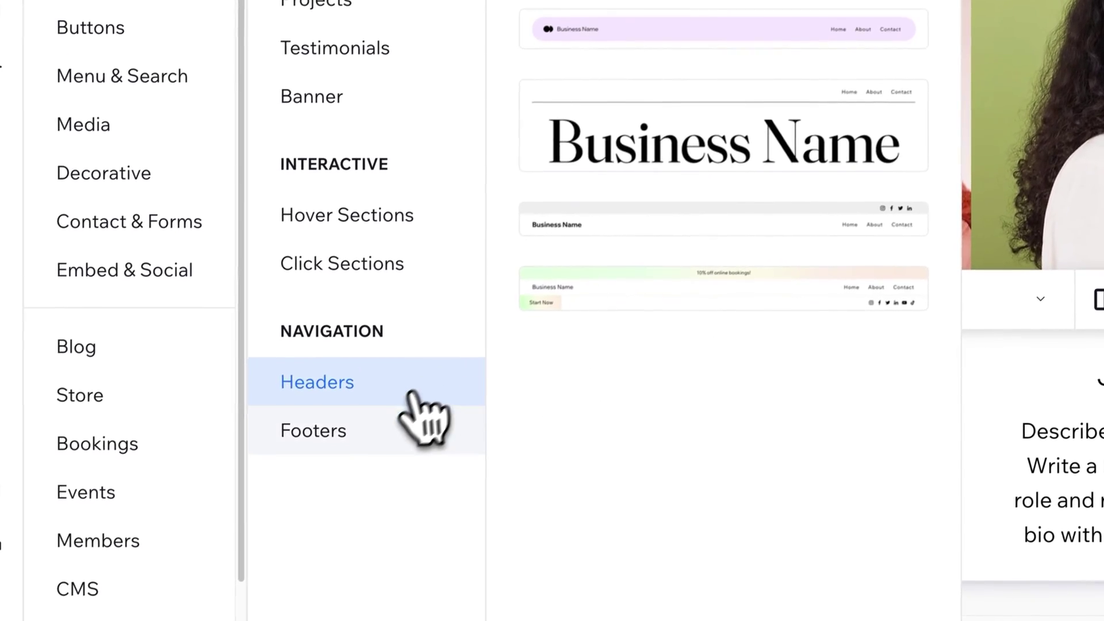
Add the white Footers design with the business logo, menu, social links and contact columns to the page
{"action": "left_click", "coordinate": [399, 426]}
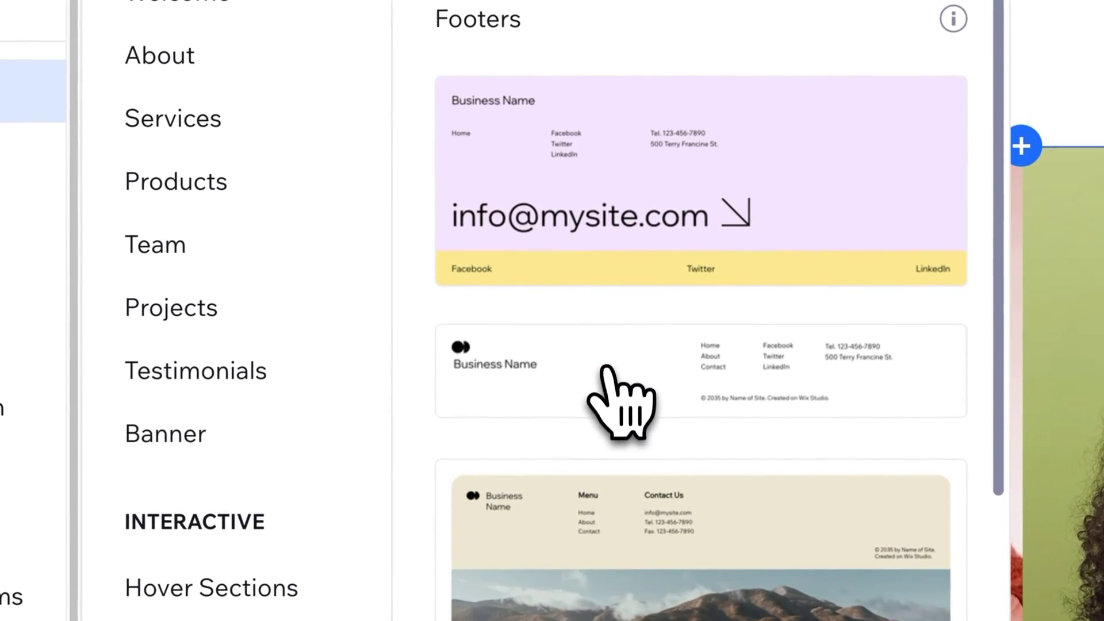
{"action": "left_click", "coordinate": [605, 368]}
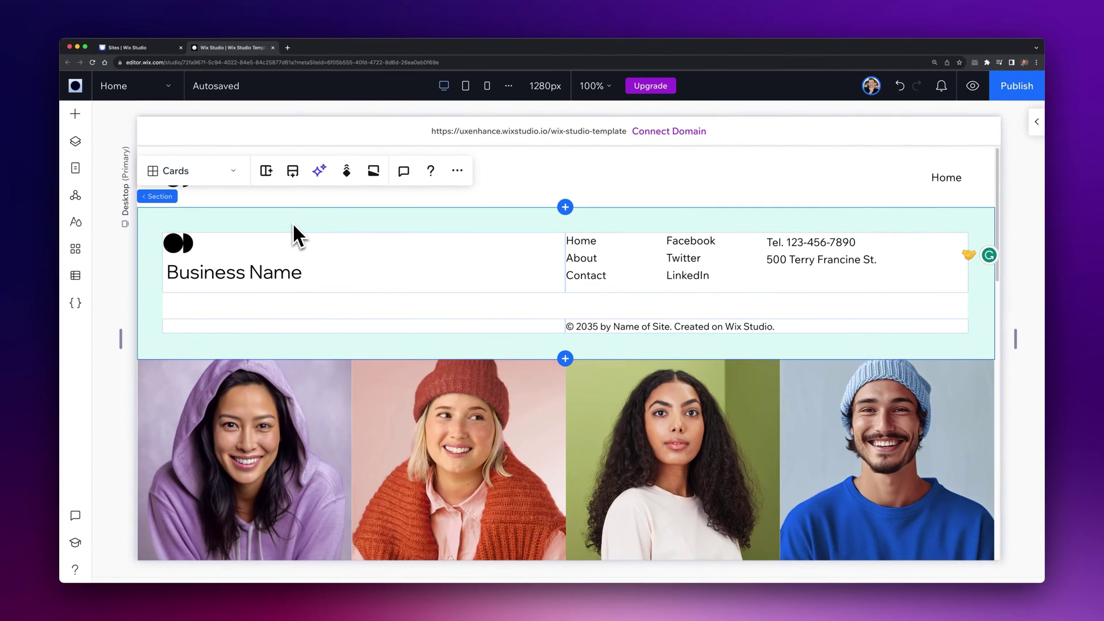
{"action": "scroll", "coordinate": [292, 223], "scroll_direction": "down", "scroll_amount": 2}
{"action": "scroll", "coordinate": [444, 340], "scroll_direction": "up", "scroll_amount": 2}
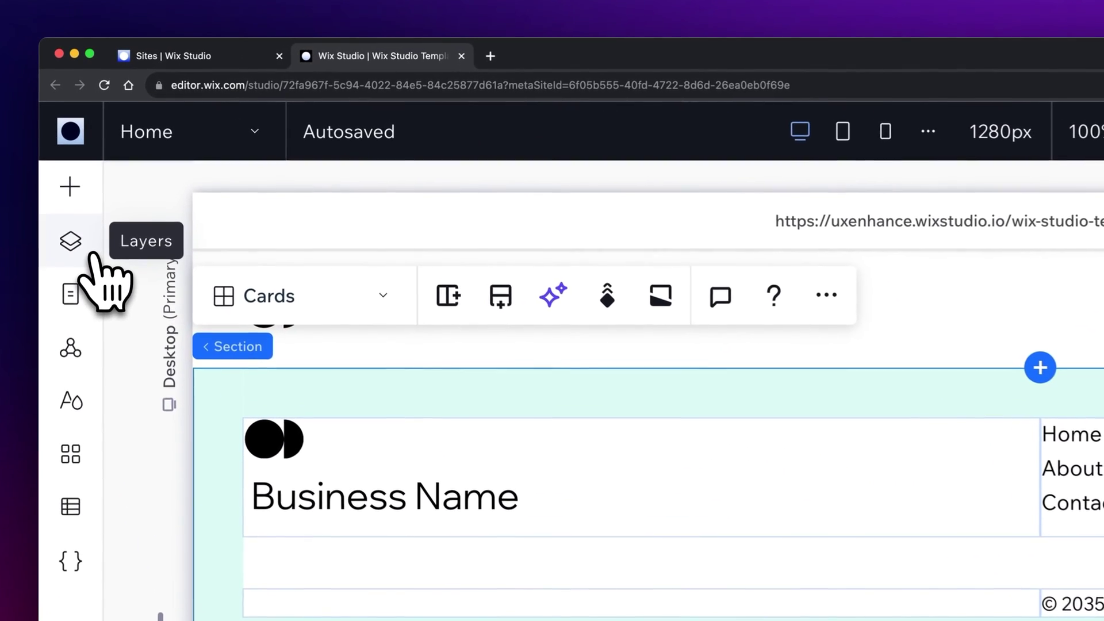
Rename the section directly below the header as Footer in the page's layer list
{"action": "left_click", "coordinate": [80, 145]}
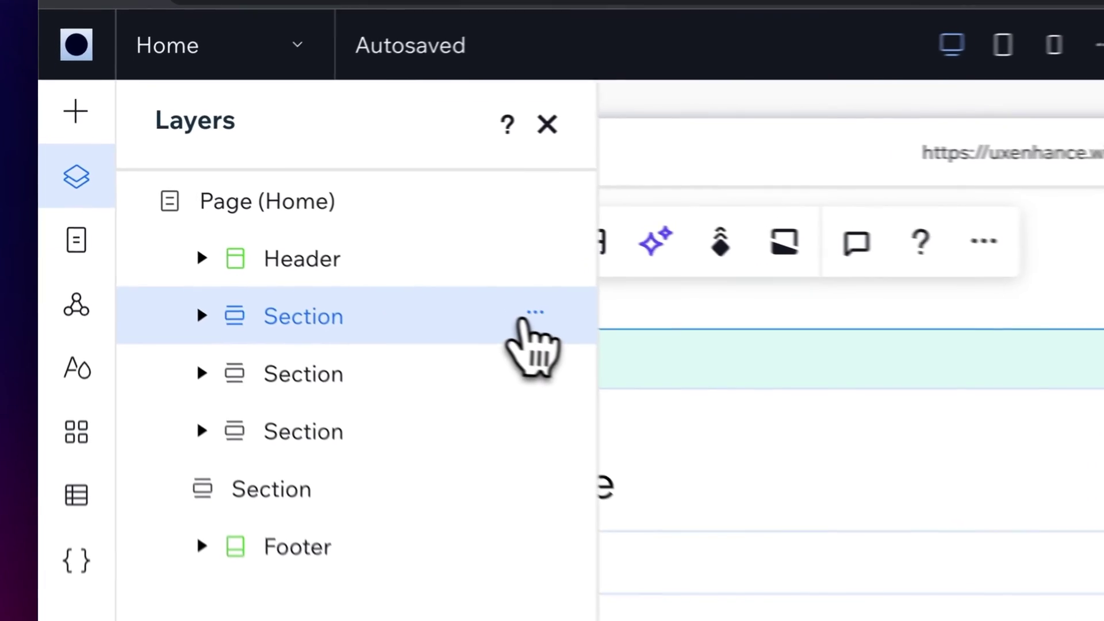
{"action": "left_click", "coordinate": [456, 357]}
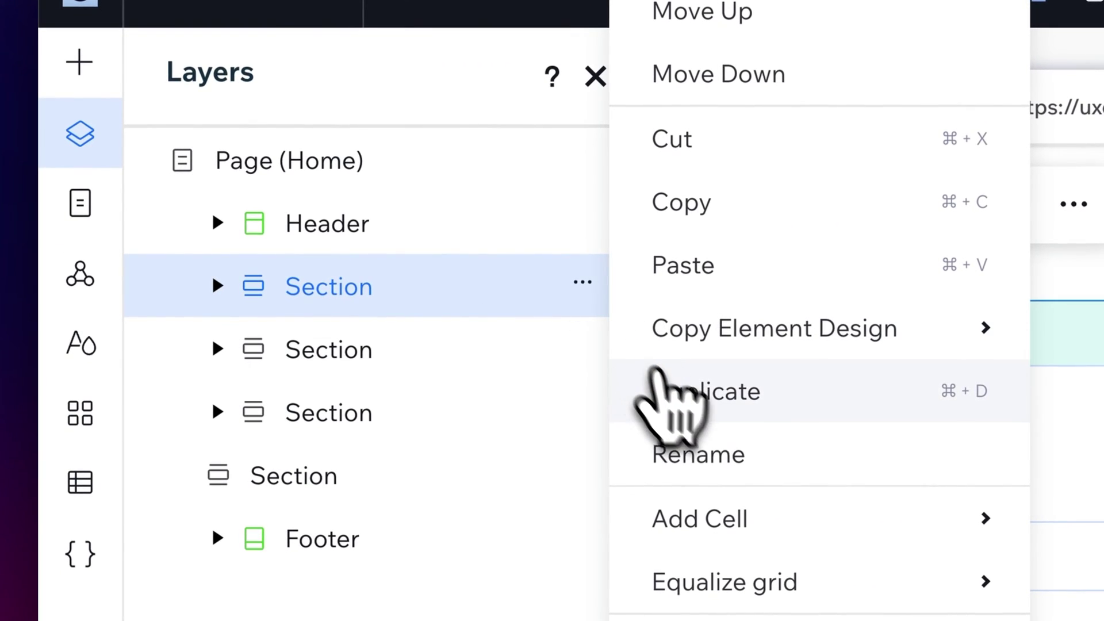
{"action": "left_click", "coordinate": [711, 441]}
{"action": "type", "text": "Footer"}
{"action": "key", "text": "Return"}
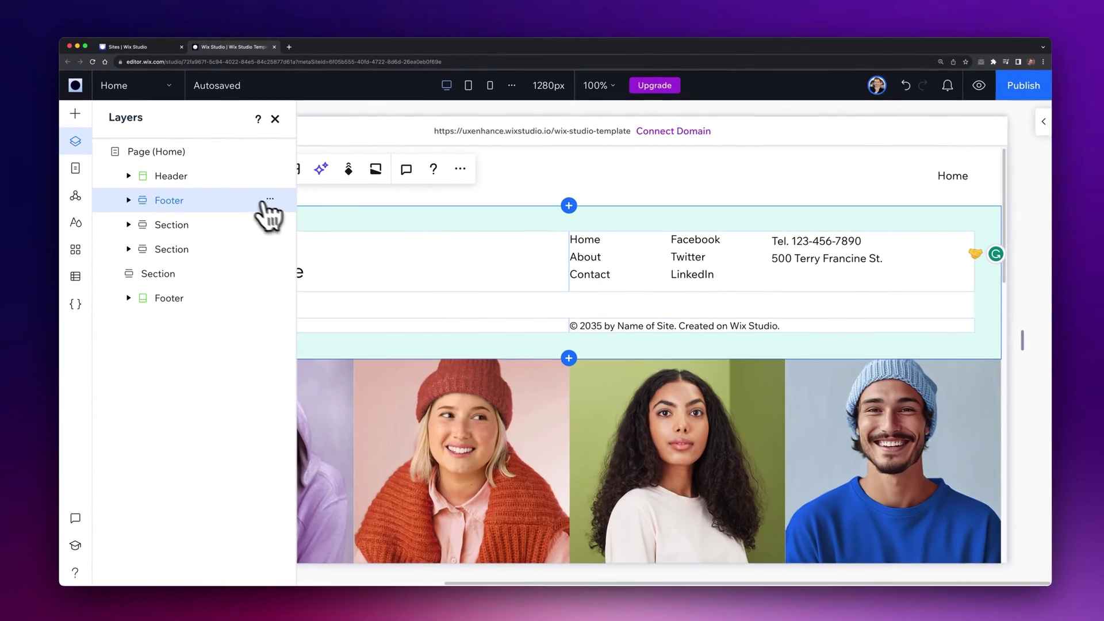
Move the renamed Footer section below the Team and "All About Us" sections, and select the empty section beneath it
{"action": "left_click_drag", "start_coordinate": [551, 286], "coordinate": [497, 318]}
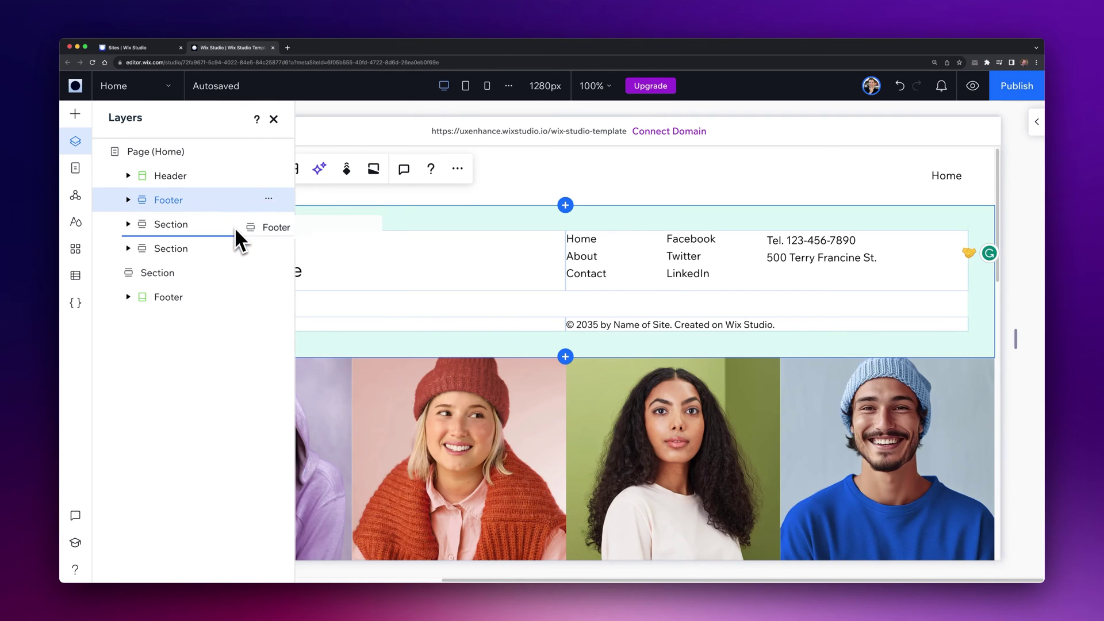
{"action": "left_click_drag", "start_coordinate": [236, 253], "coordinate": [233, 260]}
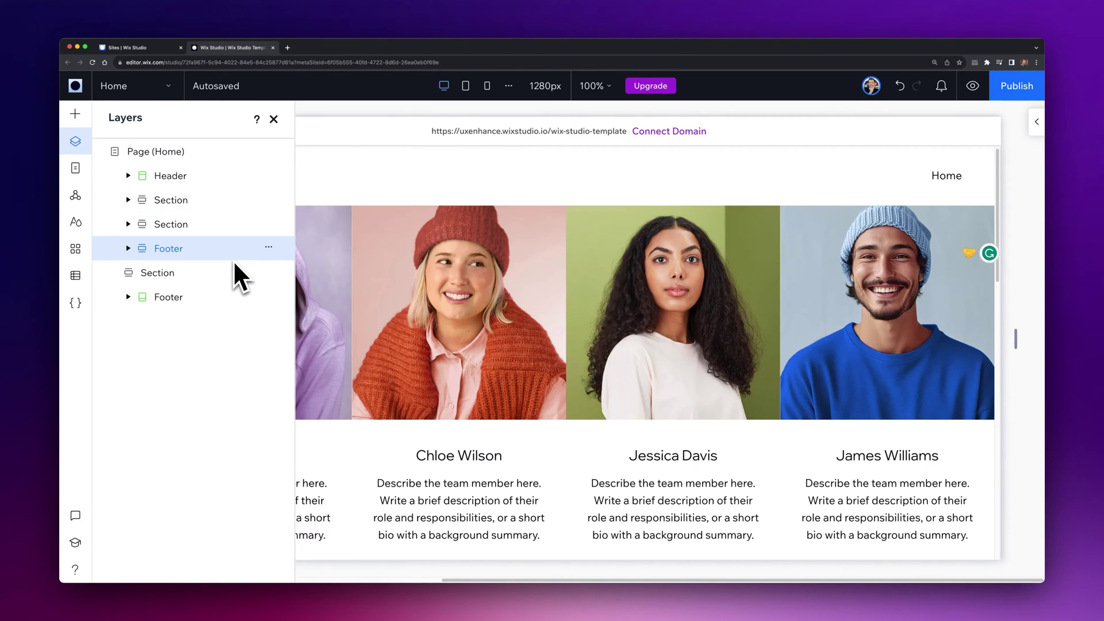
{"action": "scroll", "coordinate": [410, 288], "scroll_direction": "down", "scroll_amount": 4}
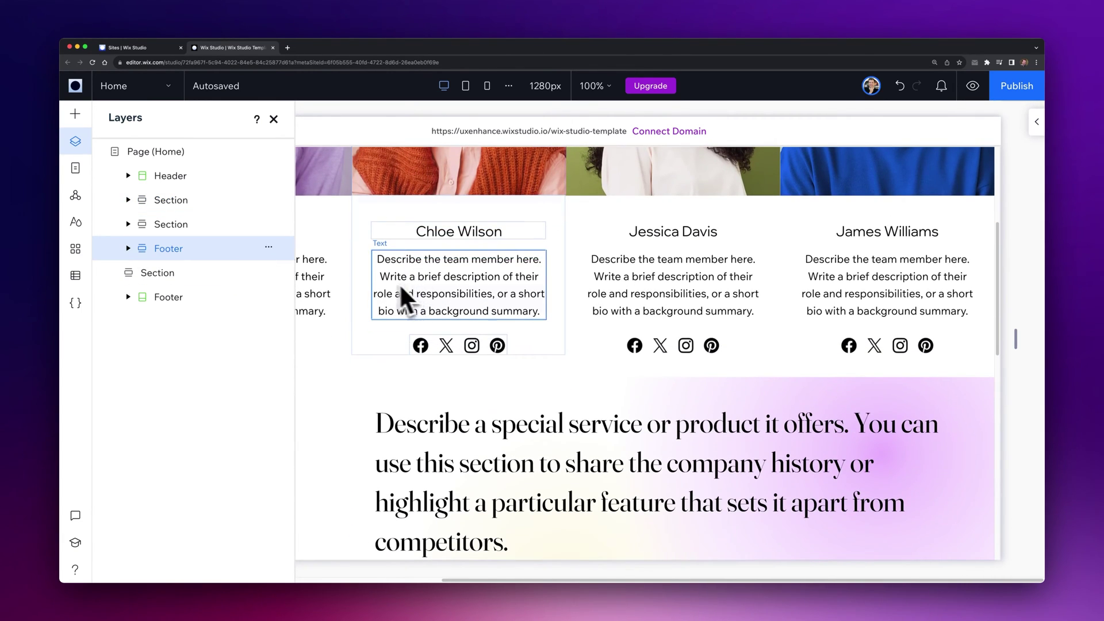
{"action": "scroll", "coordinate": [399, 283], "scroll_direction": "down", "scroll_amount": 2}
{"action": "scroll", "coordinate": [357, 278], "scroll_direction": "down", "scroll_amount": 3}
{"action": "scroll", "coordinate": [359, 279], "scroll_direction": "down", "scroll_amount": 2}
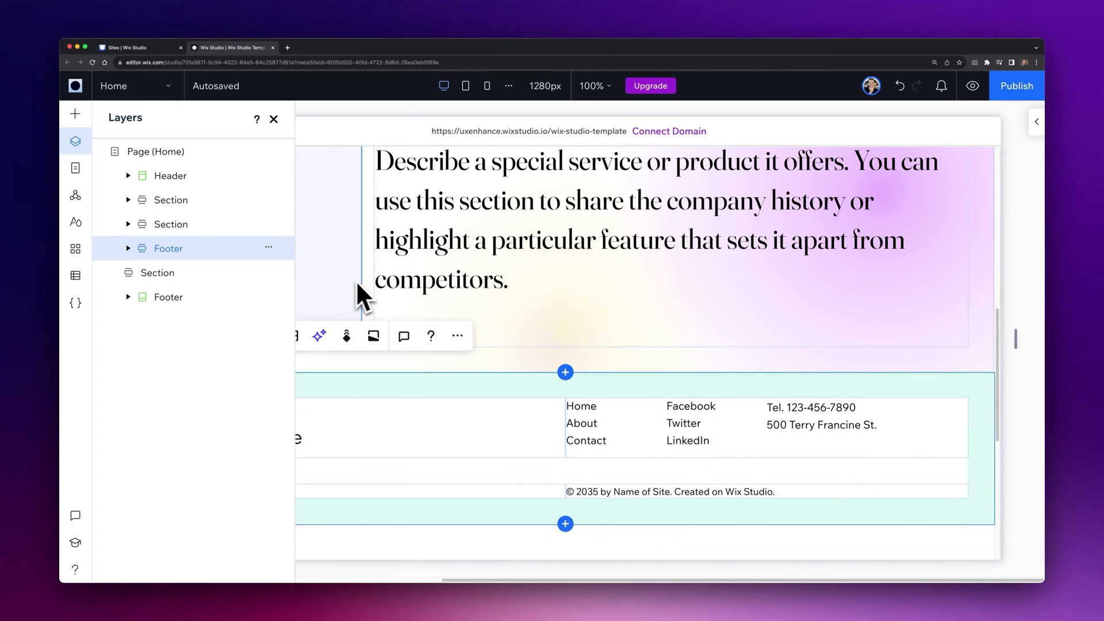
{"action": "left_click", "coordinate": [395, 546]}
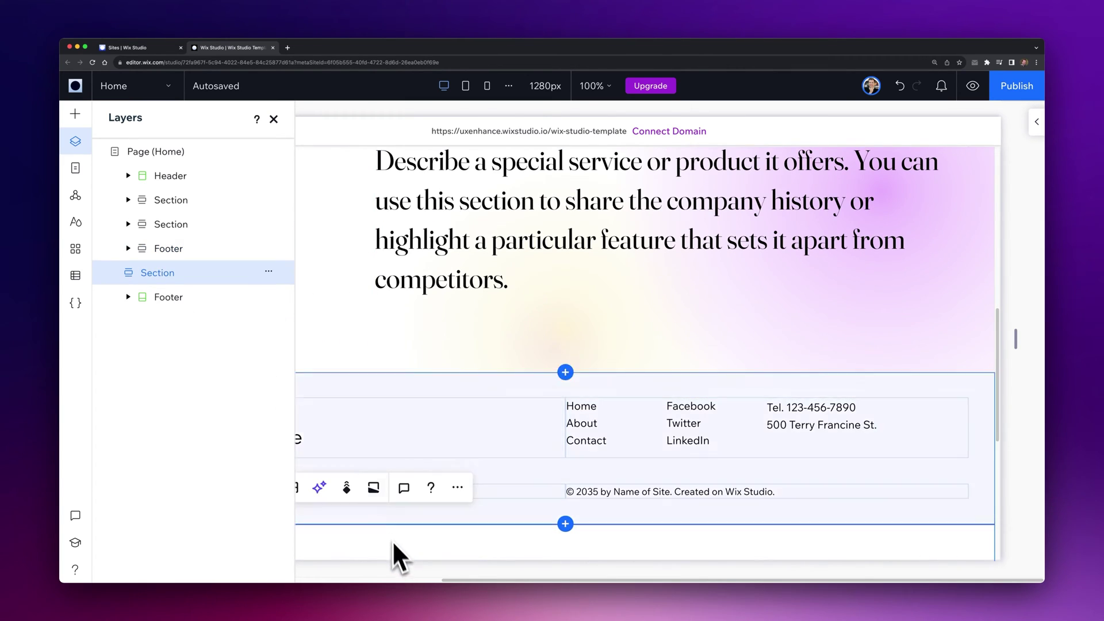
Delete the empty section beneath the renamed Footer section, and select the Footer section
{"action": "left_click", "coordinate": [274, 119]}
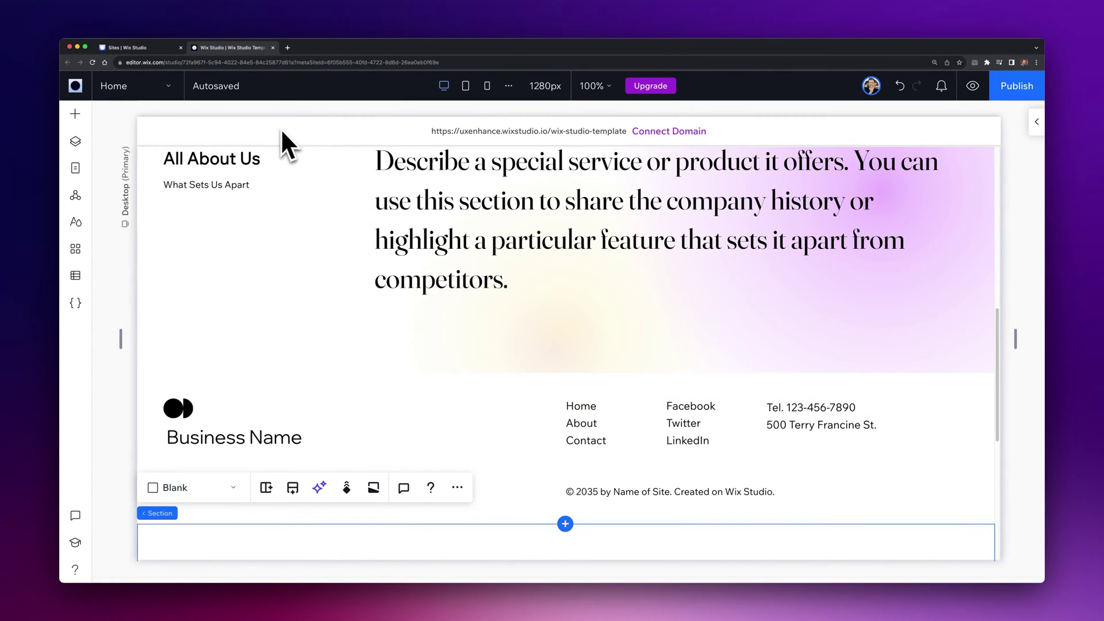
{"action": "key", "text": "Delete"}
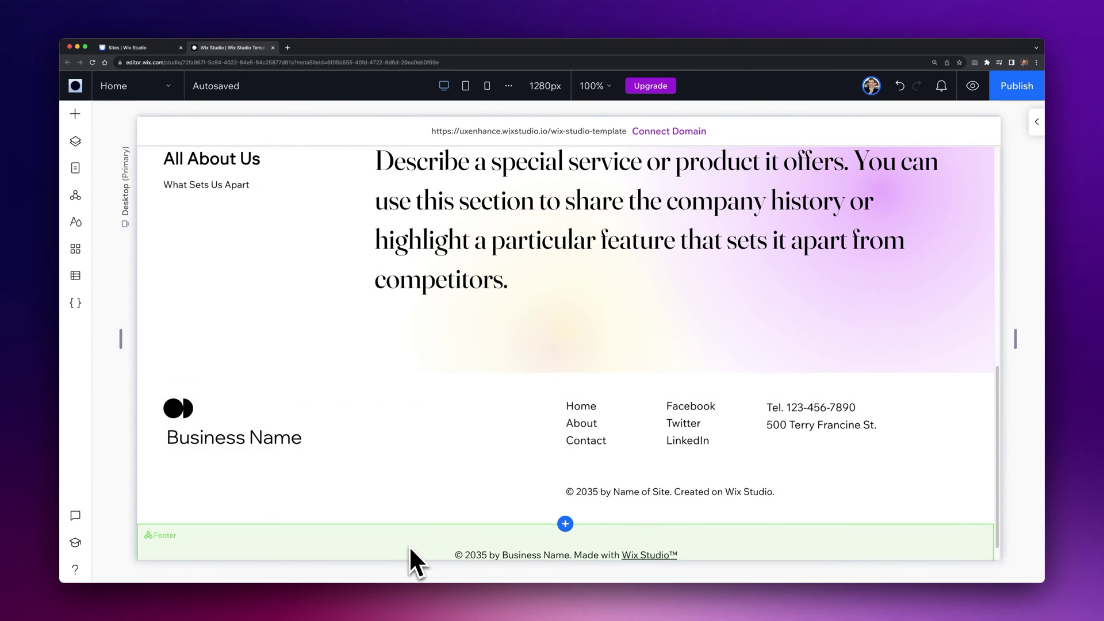
{"action": "left_click", "coordinate": [357, 386]}
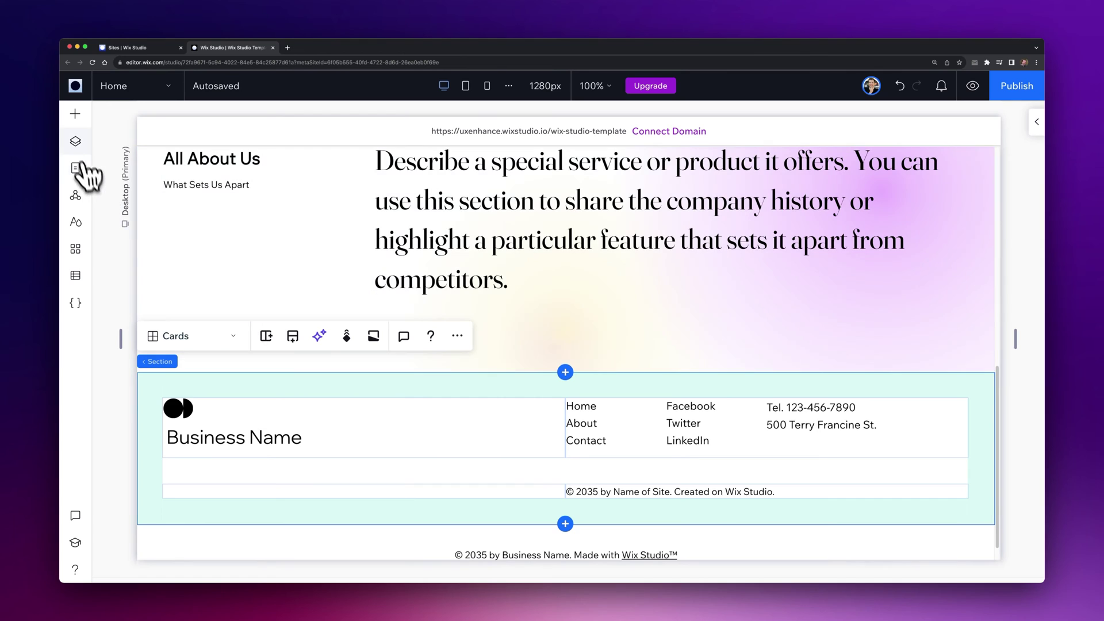
Delete the "All About Us" section from the Home page's layer list, and look over the remaining sections
{"action": "left_click", "coordinate": [75, 141]}
{"action": "left_click", "coordinate": [166, 225]}
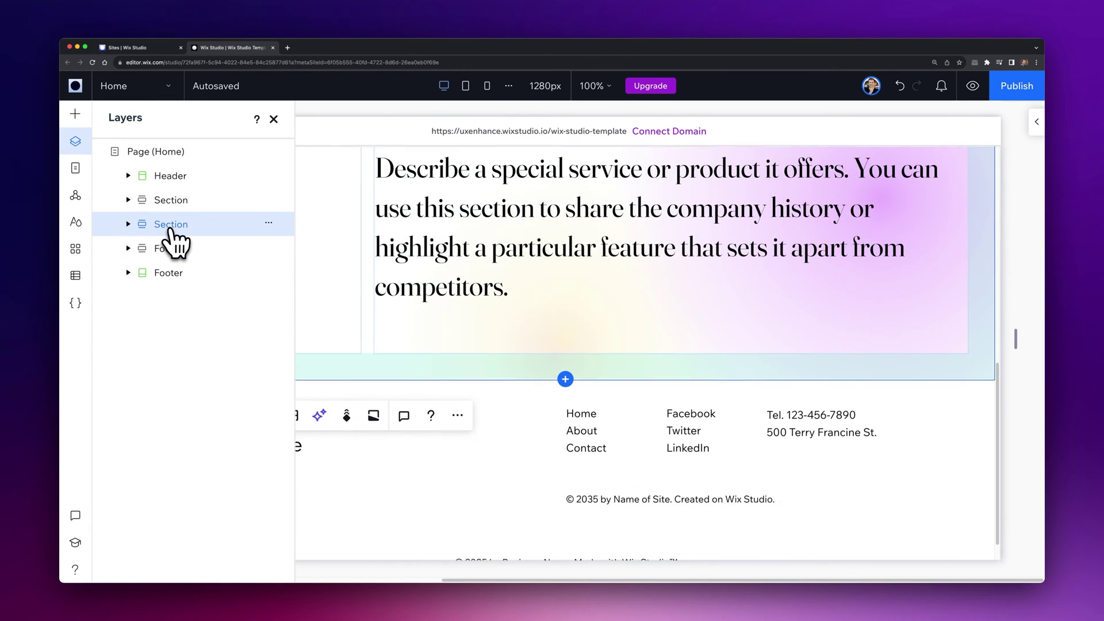
{"action": "right_click", "coordinate": [168, 227]}
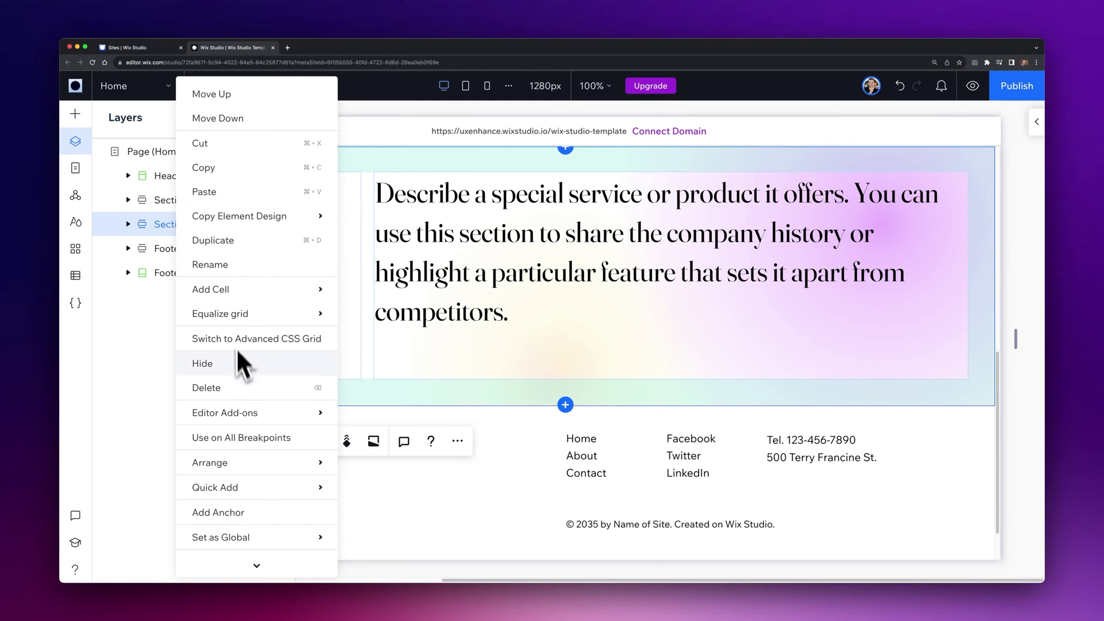
{"action": "left_click", "coordinate": [139, 341]}
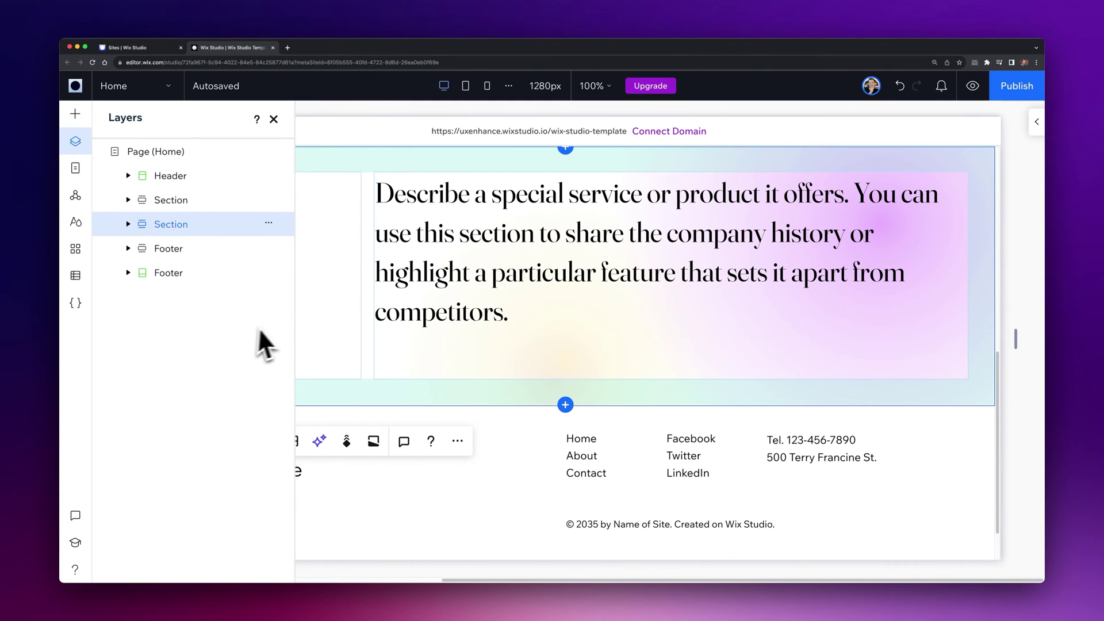
{"action": "right_click", "coordinate": [210, 227]}
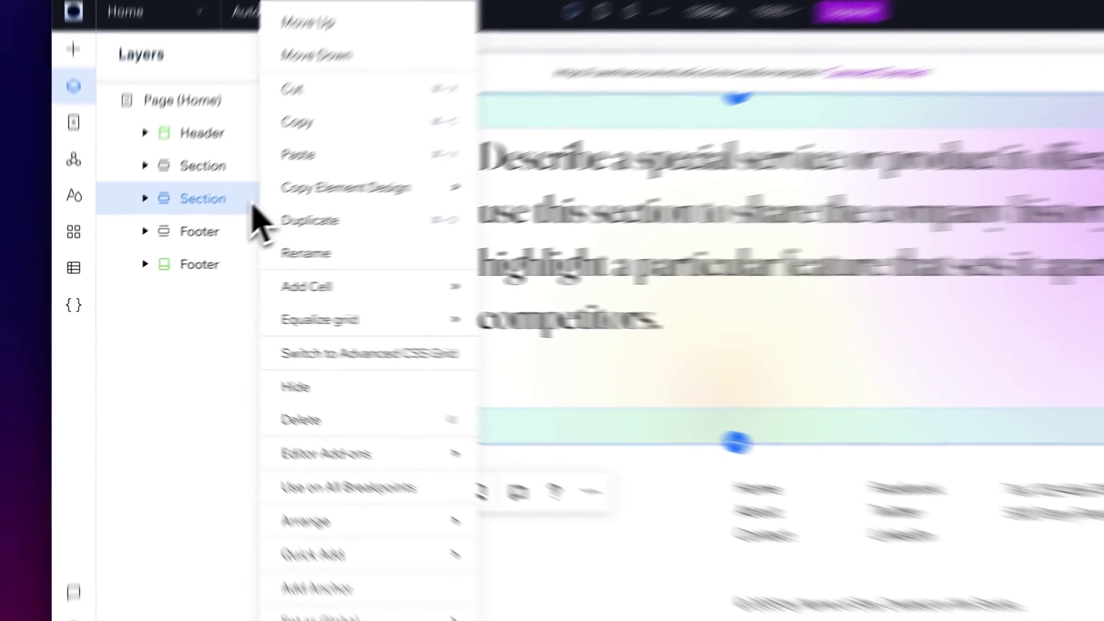
{"action": "left_click", "coordinate": [374, 421]}
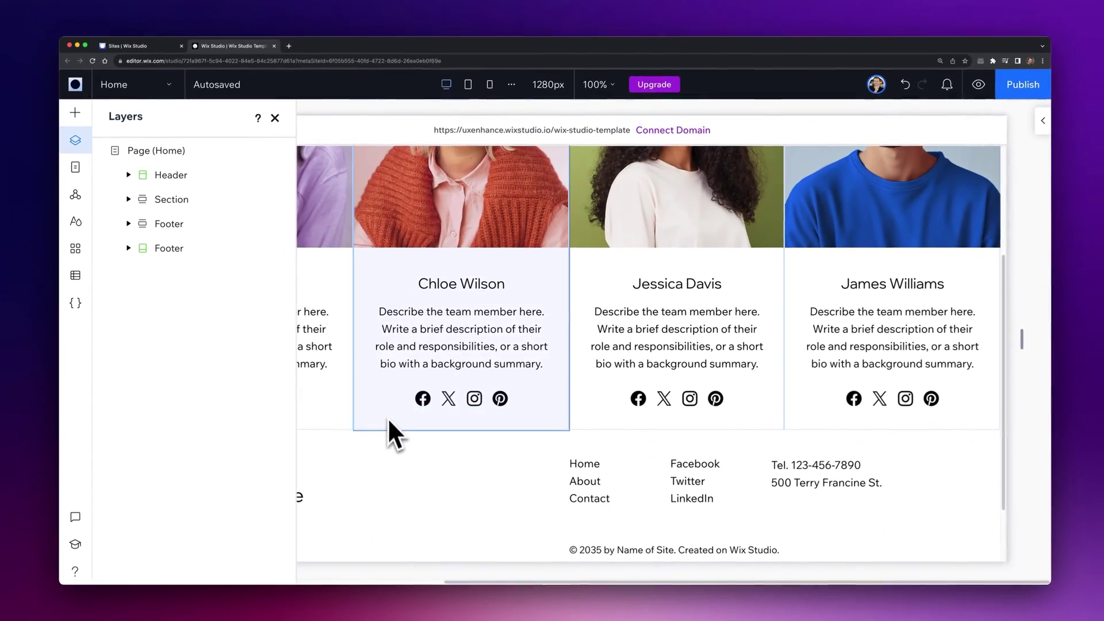
{"action": "left_click", "coordinate": [653, 442]}
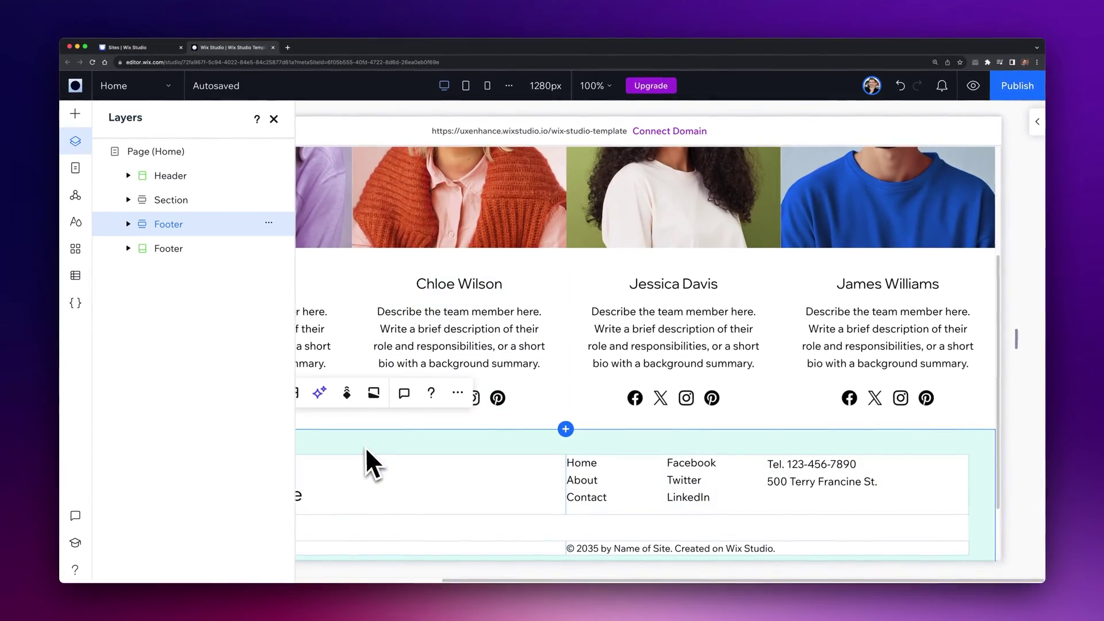
{"action": "scroll", "coordinate": [365, 446], "scroll_direction": "up", "scroll_amount": 5}
{"action": "left_click", "coordinate": [274, 118]}
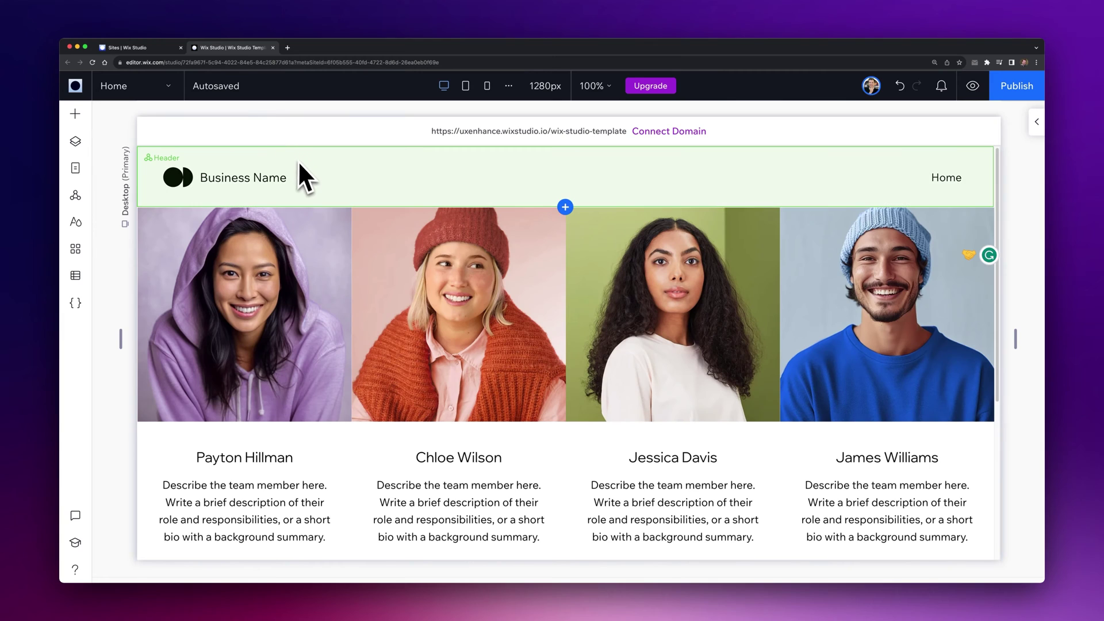
{"action": "scroll", "coordinate": [298, 164], "scroll_direction": "down", "scroll_amount": 3}
{"action": "scroll", "coordinate": [298, 164], "scroll_direction": "up", "scroll_amount": 3}
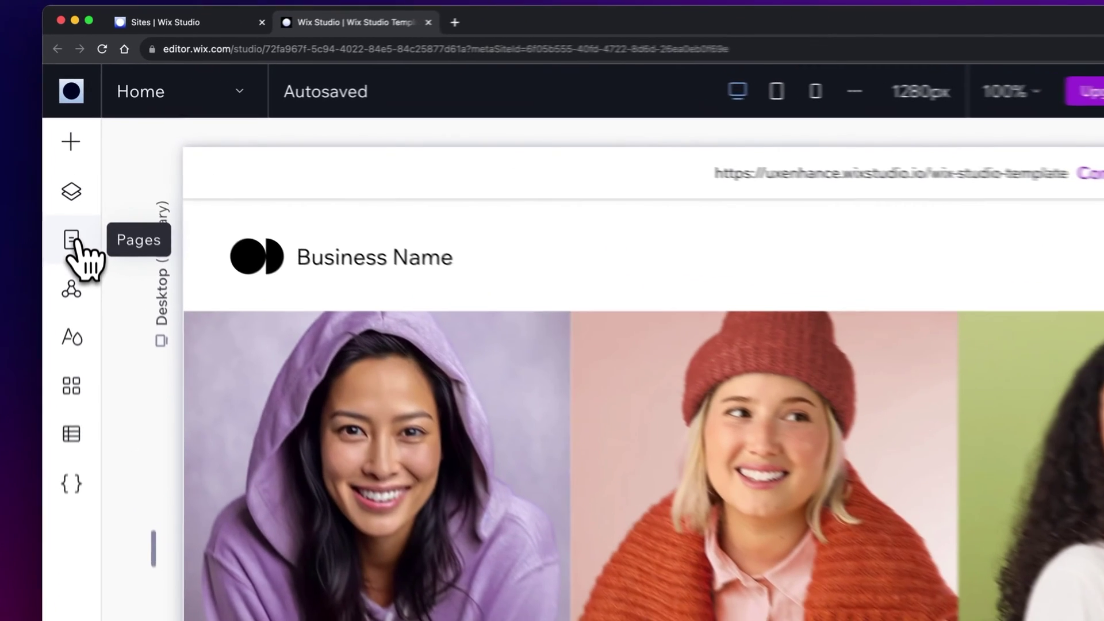
Add a standard blank page named About Us to the site, and switch between it and the Home page
{"action": "left_click", "coordinate": [75, 168]}
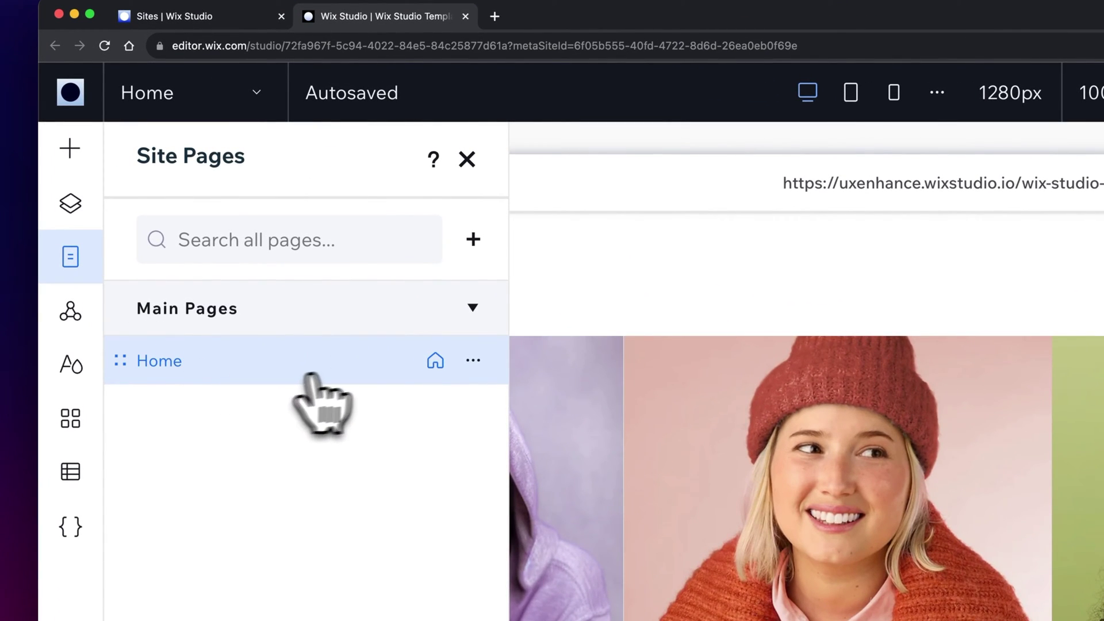
{"action": "left_click", "coordinate": [473, 239]}
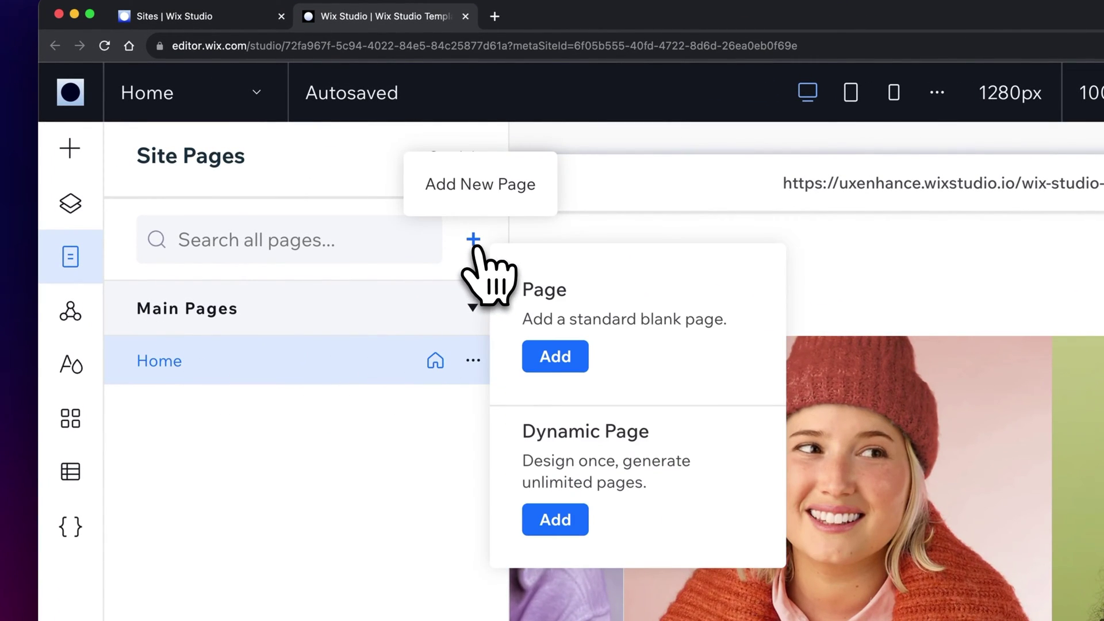
{"action": "left_click", "coordinate": [557, 356]}
{"action": "type", "text": "Abou"}
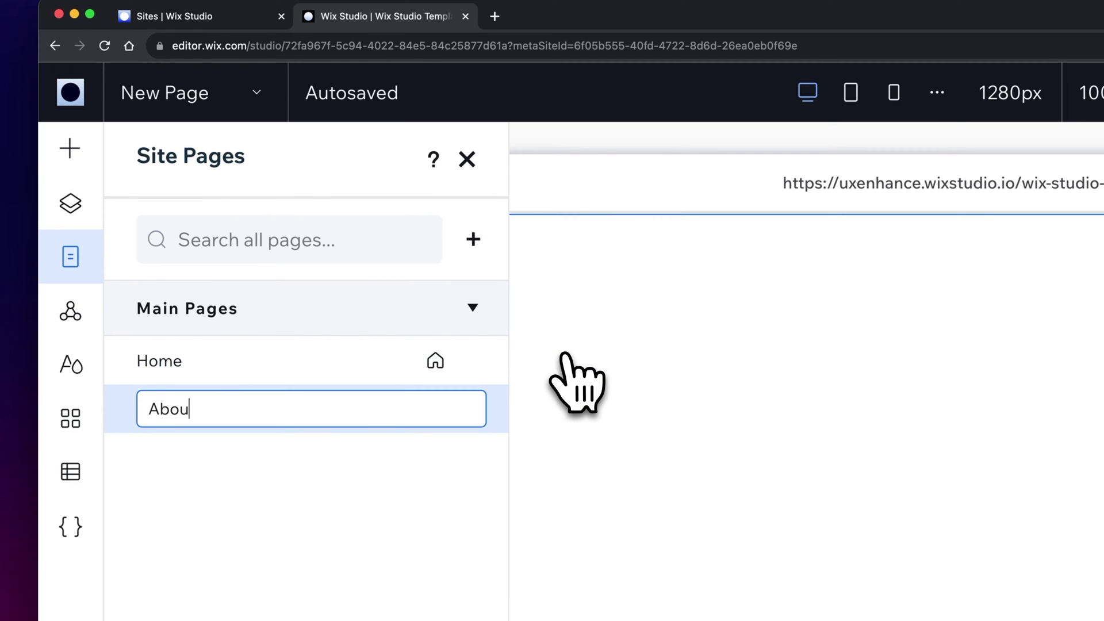
{"action": "type", "text": "t Us"}
{"action": "key", "text": "Return"}
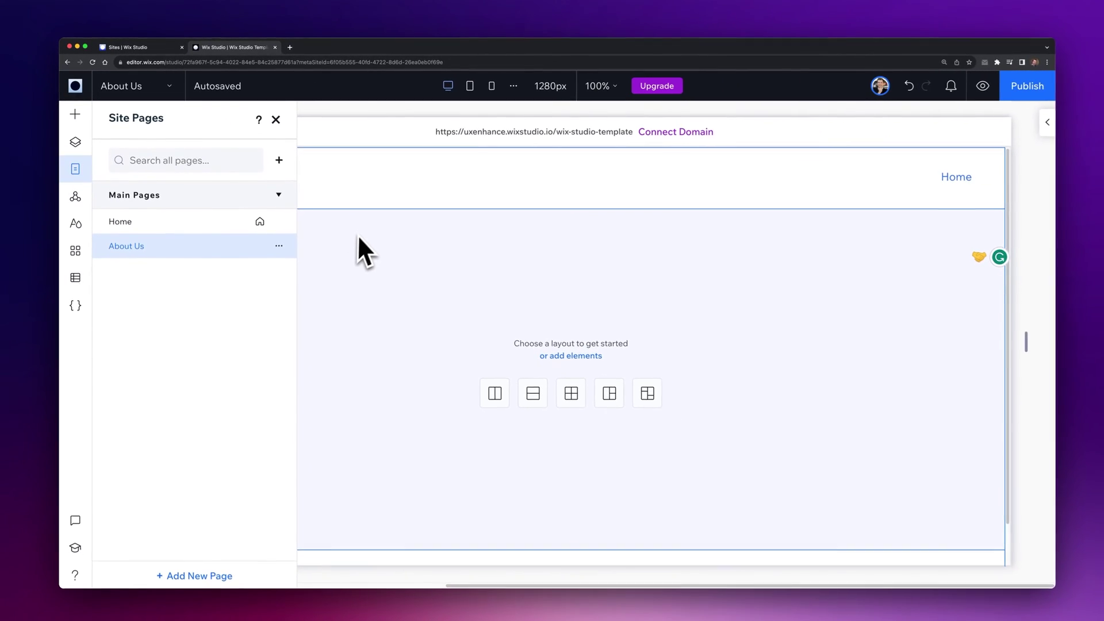
{"action": "left_click", "coordinate": [204, 223]}
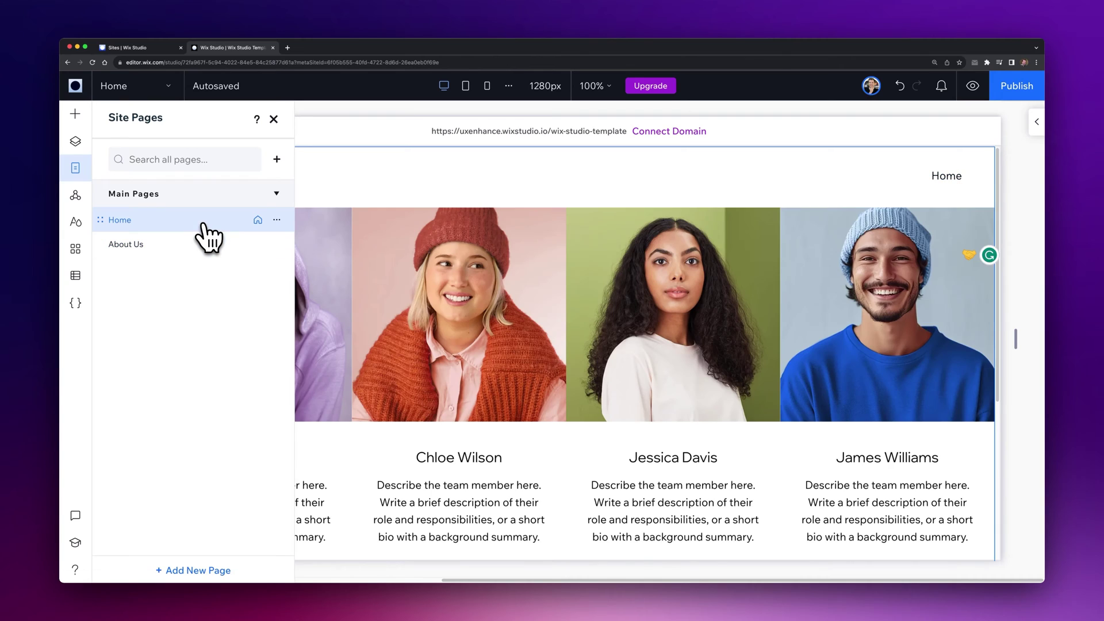
{"action": "left_click", "coordinate": [205, 247]}
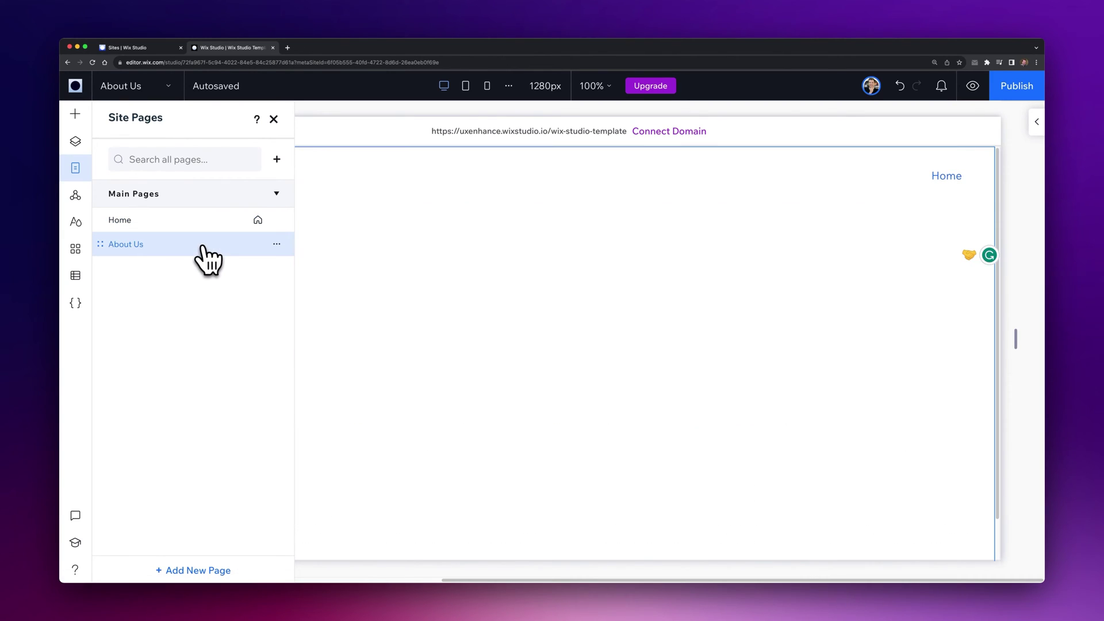
Add the About Us page as an item in the header's horizontal menu
{"action": "left_click", "coordinate": [896, 187]}
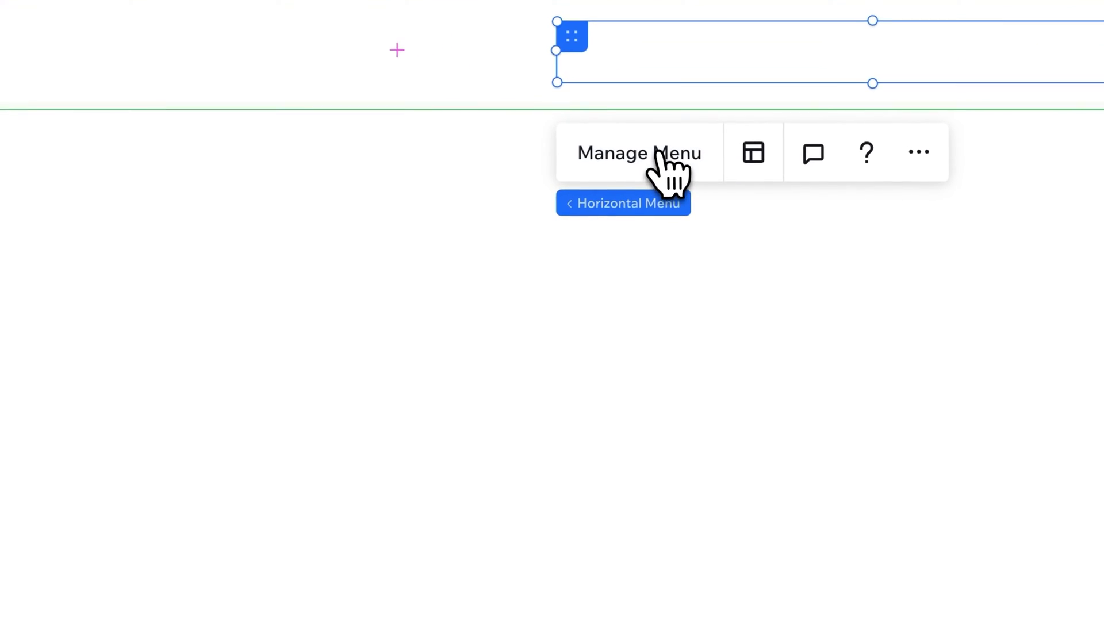
{"action": "left_click", "coordinate": [657, 151]}
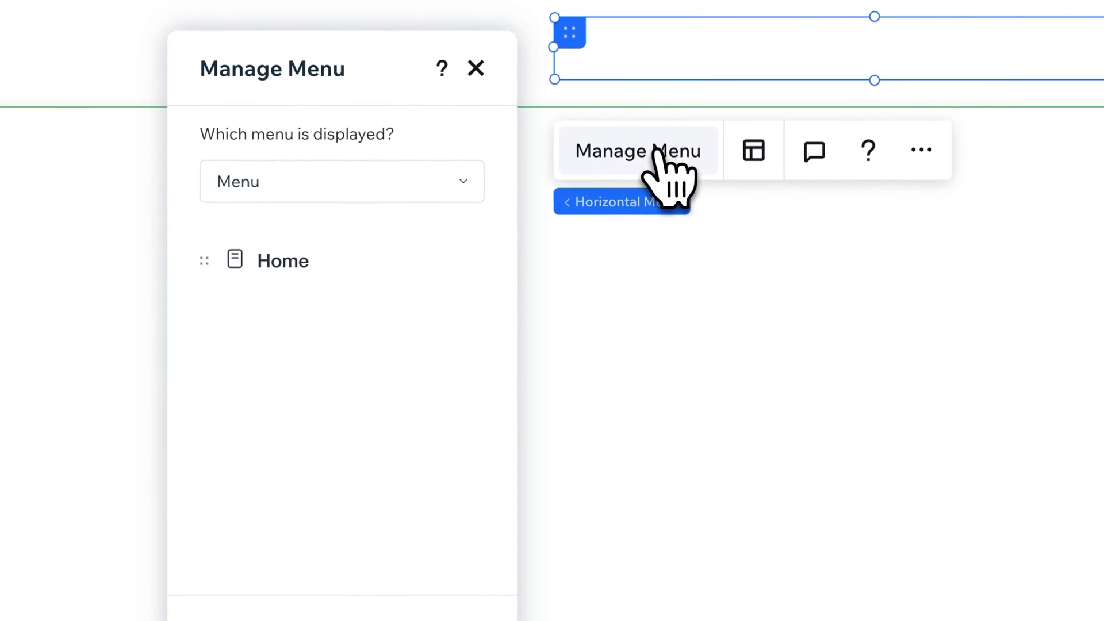
{"action": "left_click", "coordinate": [404, 464]}
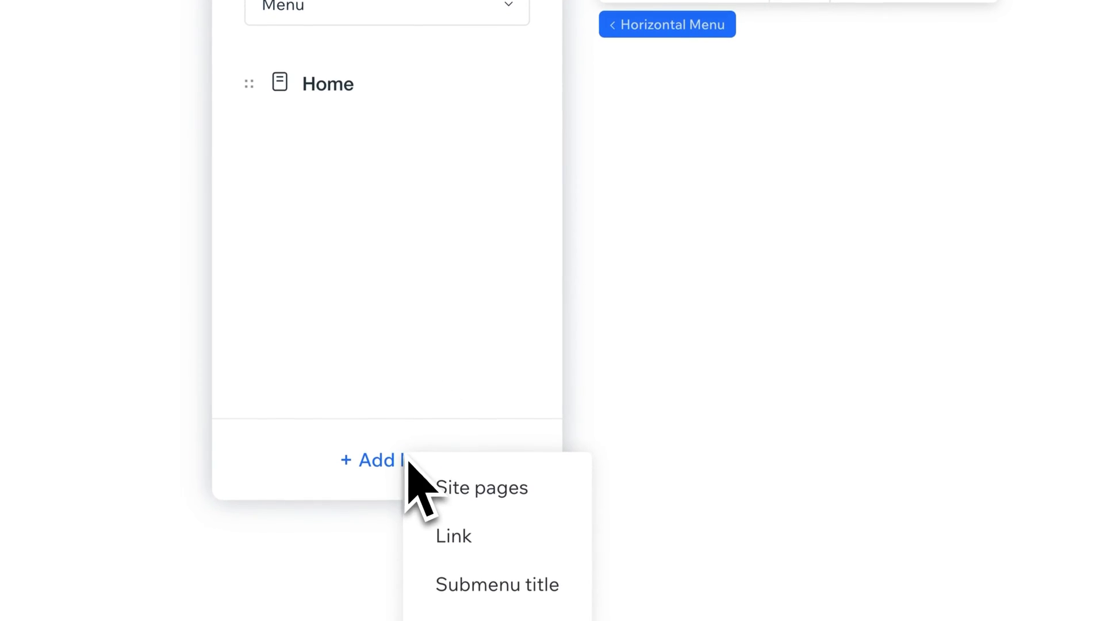
{"action": "left_click", "coordinate": [482, 500]}
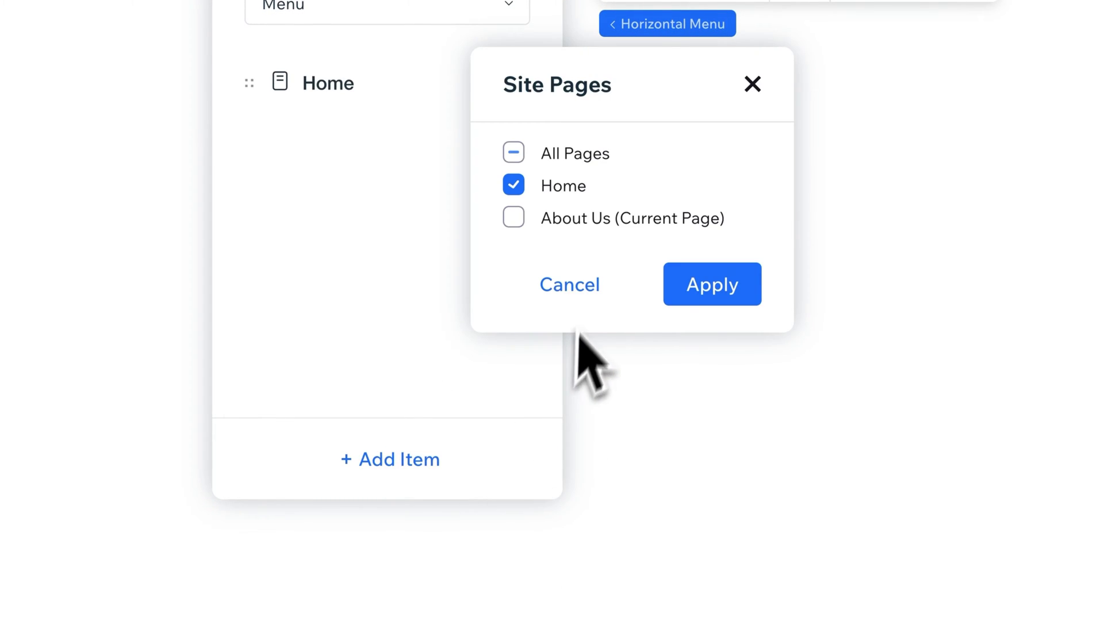
{"action": "left_click", "coordinate": [710, 280]}
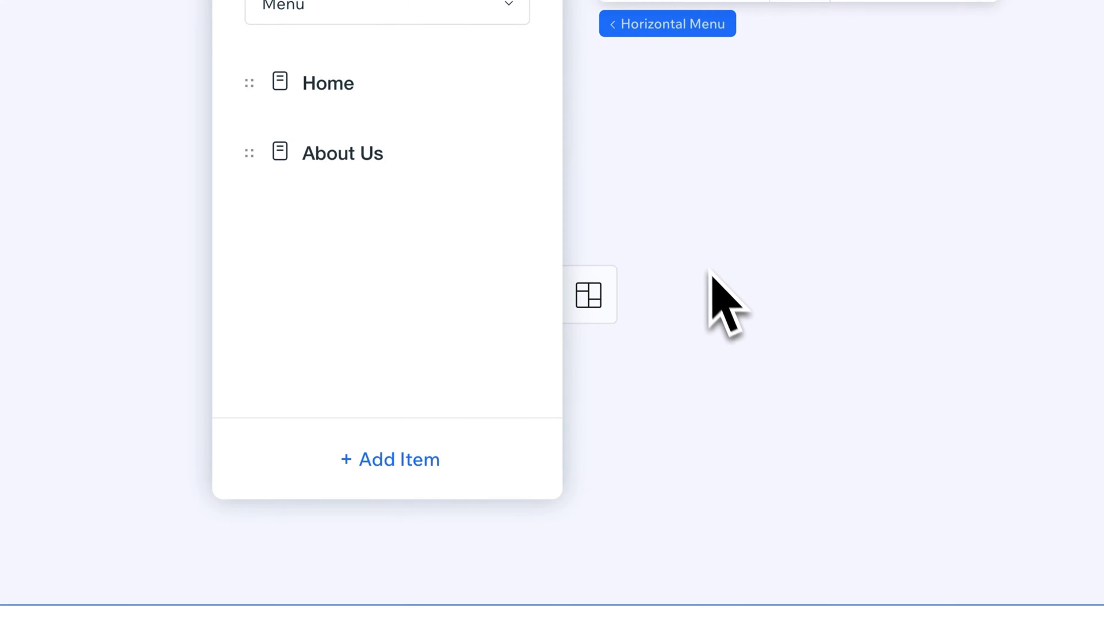
{"action": "left_click", "coordinate": [613, 195]}
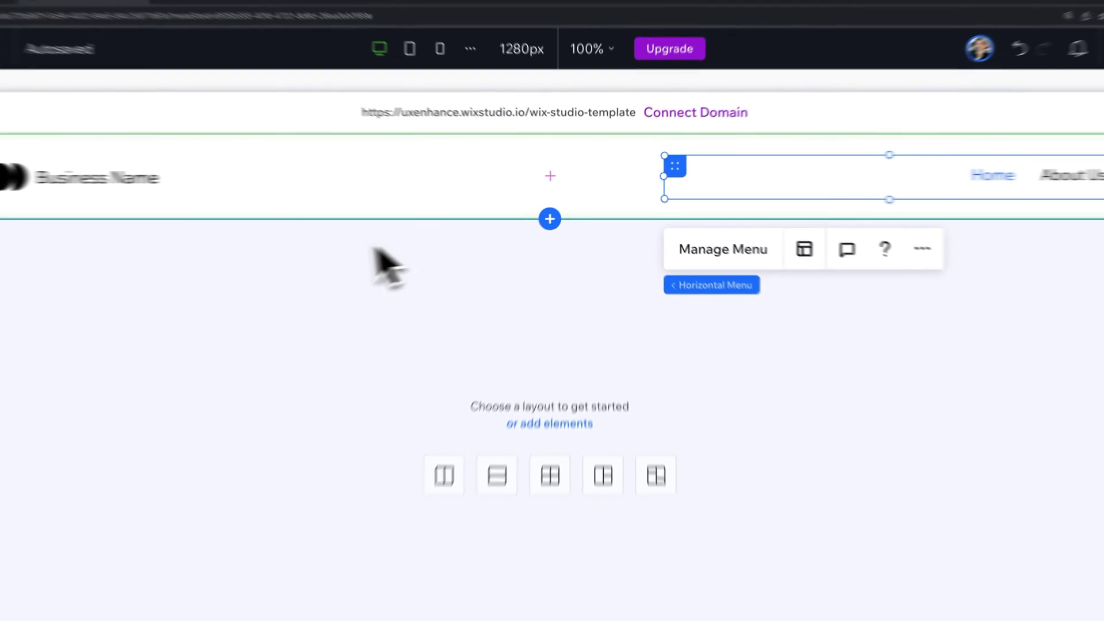
Switch to the Home page and back to About Us to compare the header menu on both
{"action": "left_click", "coordinate": [73, 168]}
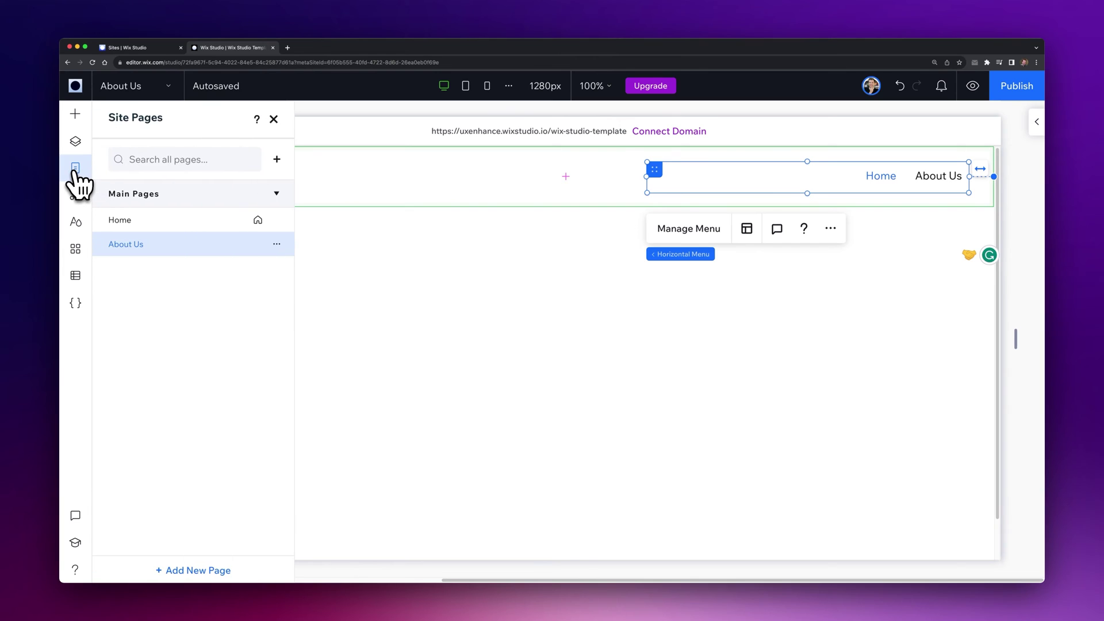
{"action": "left_click", "coordinate": [135, 219]}
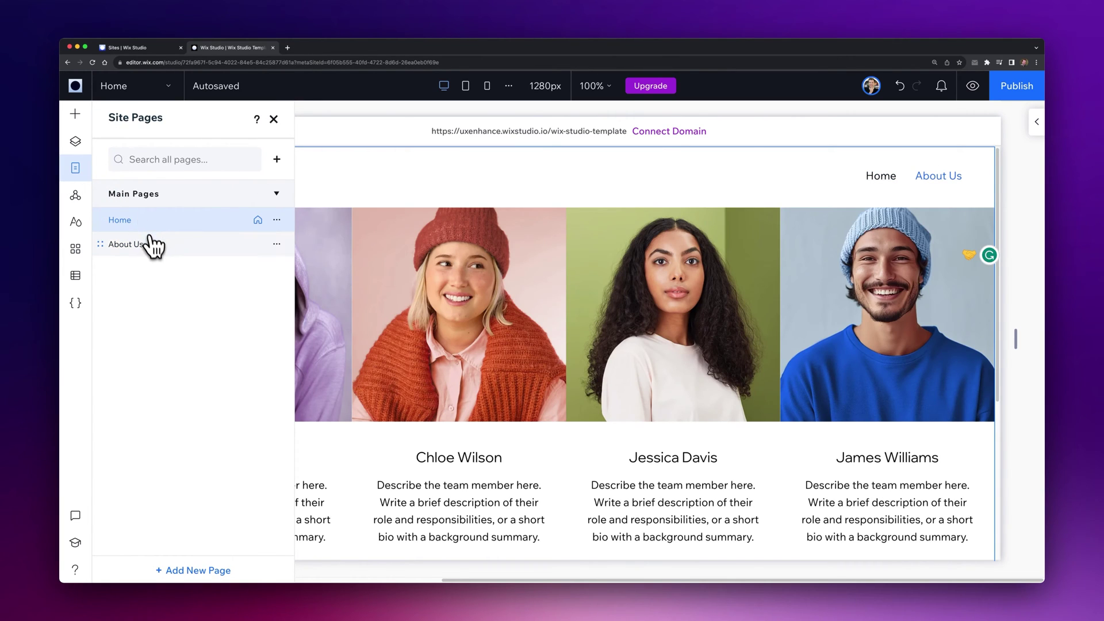
{"action": "left_click", "coordinate": [153, 246]}
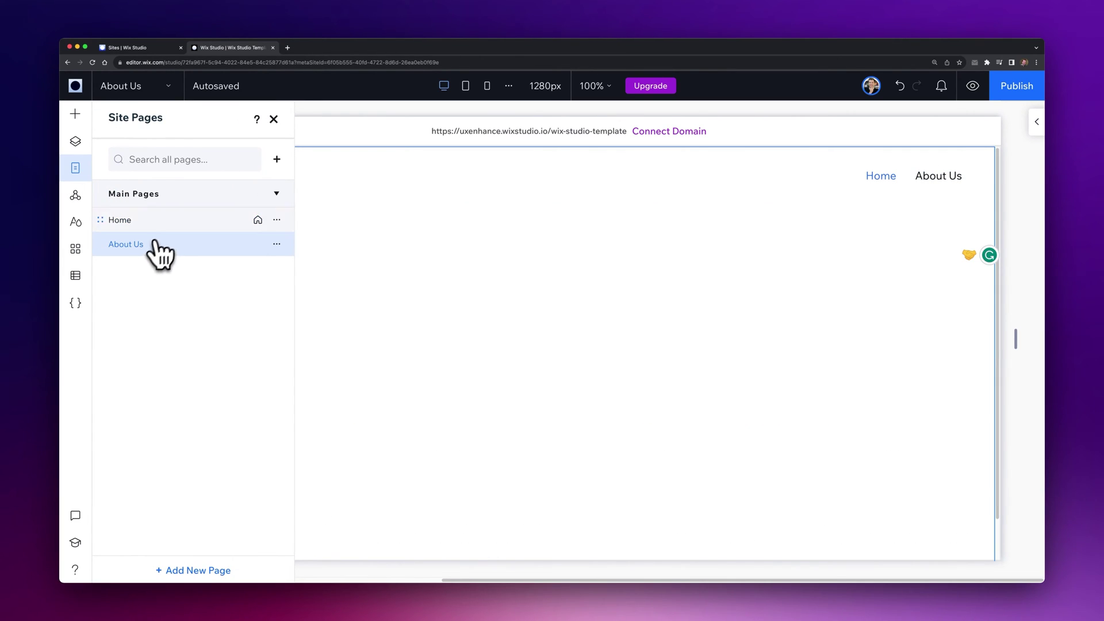
{"action": "left_click", "coordinate": [274, 119]}
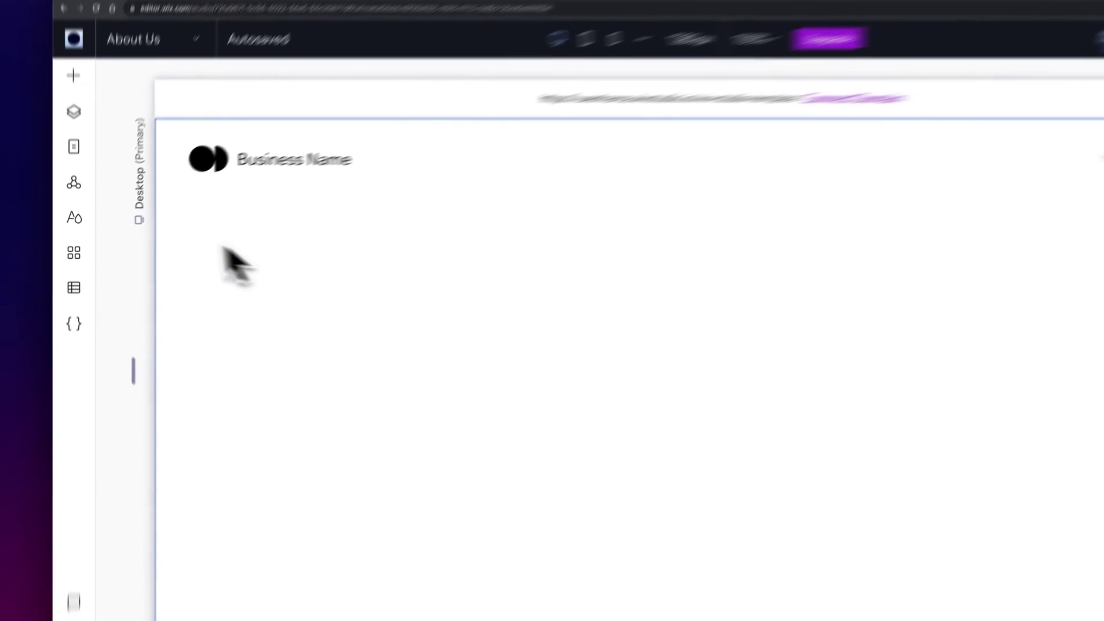
Examine the default Header and Footer in the site's global sections, including the Header's additional options
{"action": "left_click", "coordinate": [75, 185]}
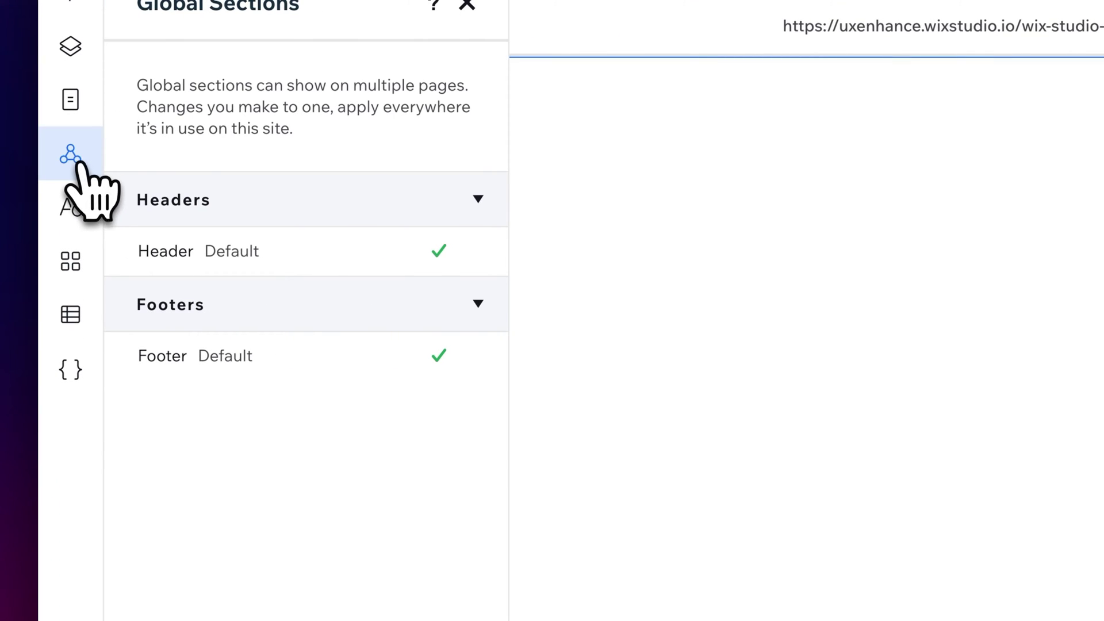
{"action": "mouse_move", "coordinate": [197, 230]}
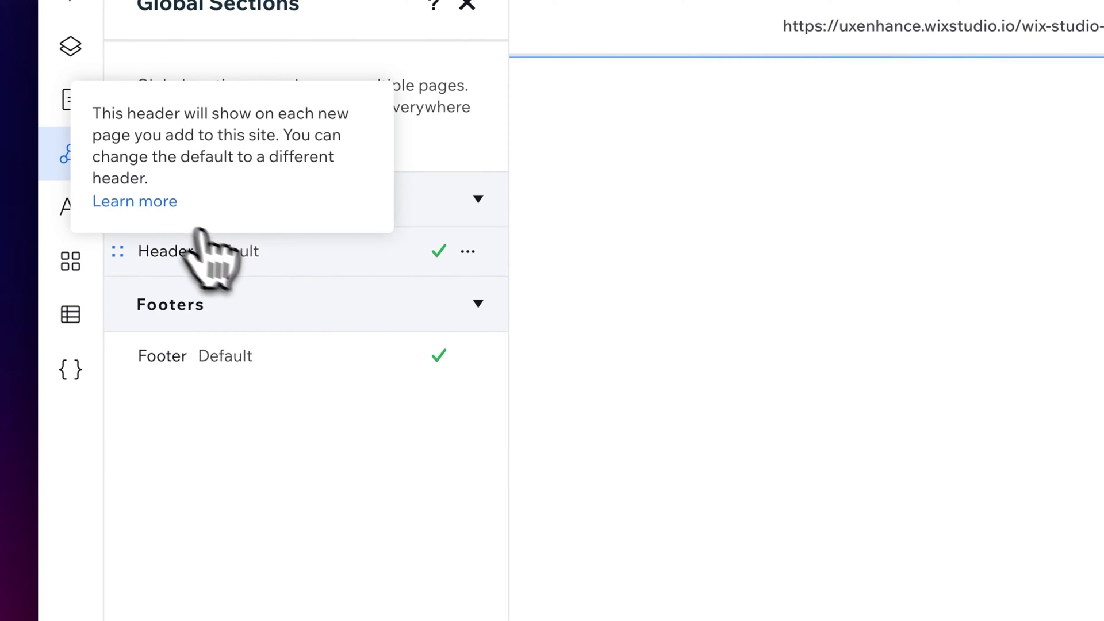
{"action": "left_click", "coordinate": [258, 251]}
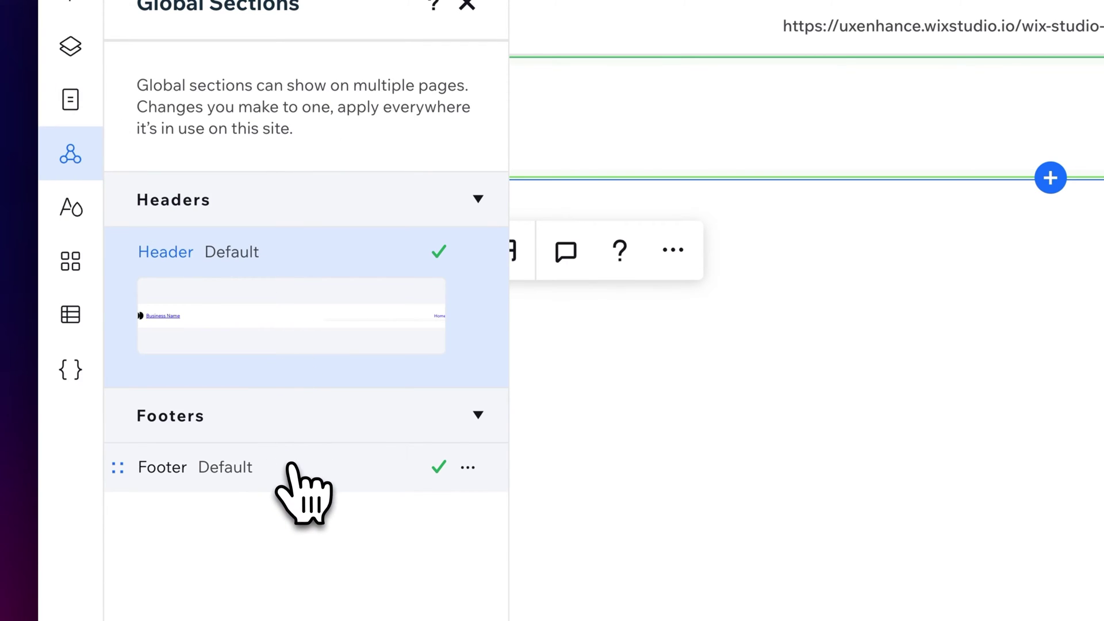
{"action": "left_click", "coordinate": [299, 488]}
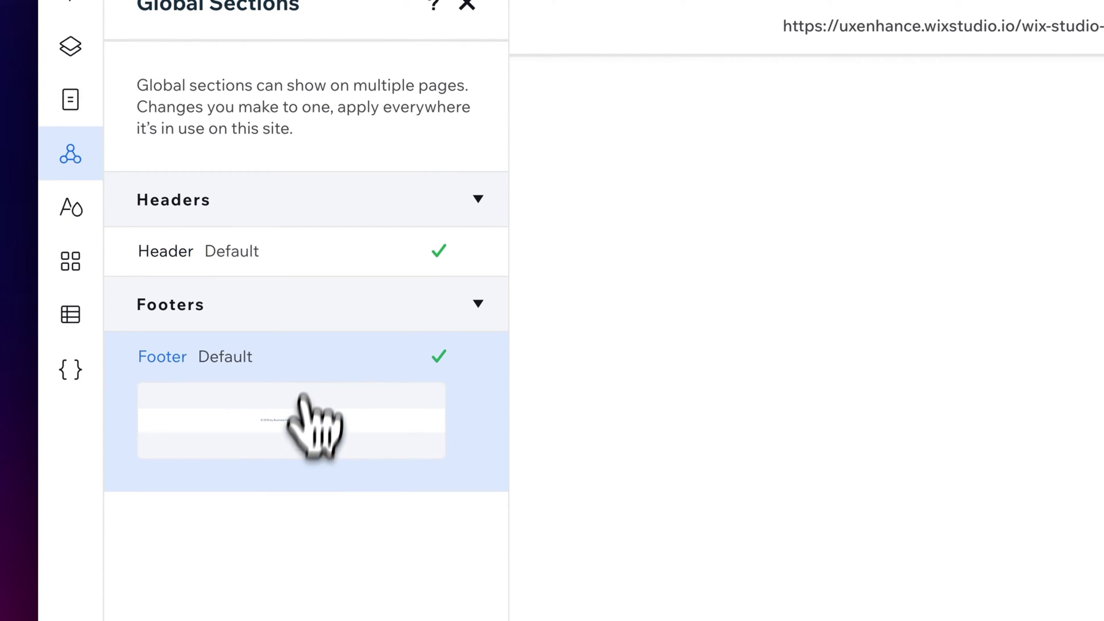
{"action": "left_click", "coordinate": [328, 252]}
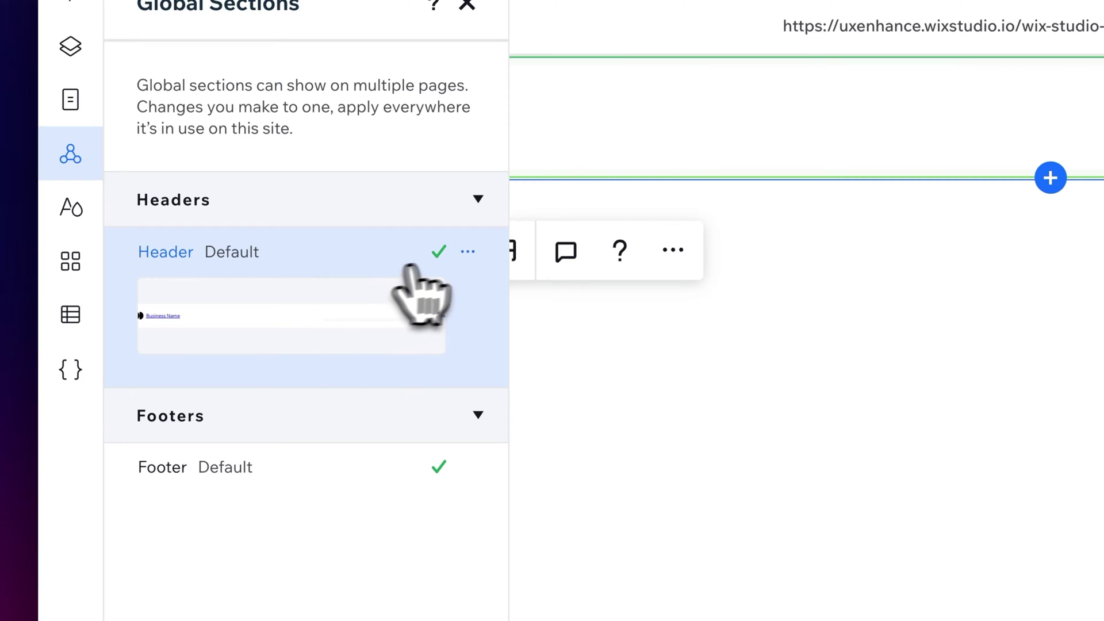
{"action": "left_click", "coordinate": [467, 251]}
{"action": "left_click", "coordinate": [515, 286]}
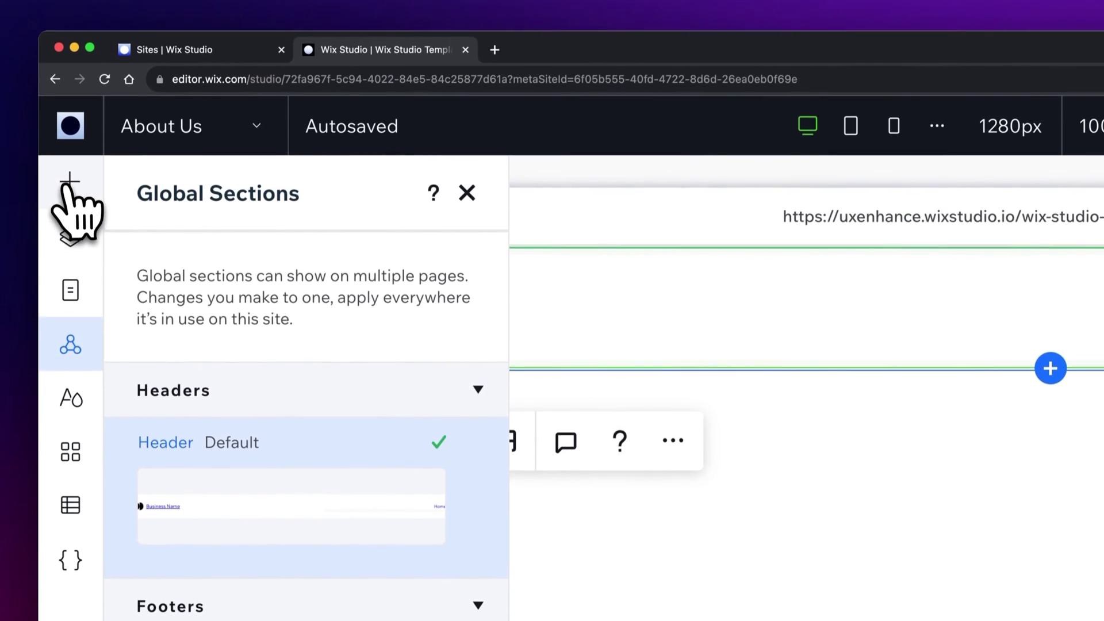
Add a Heading 3 text element to the header of the About Us page, between the logo and the menu
{"action": "left_click", "coordinate": [70, 109]}
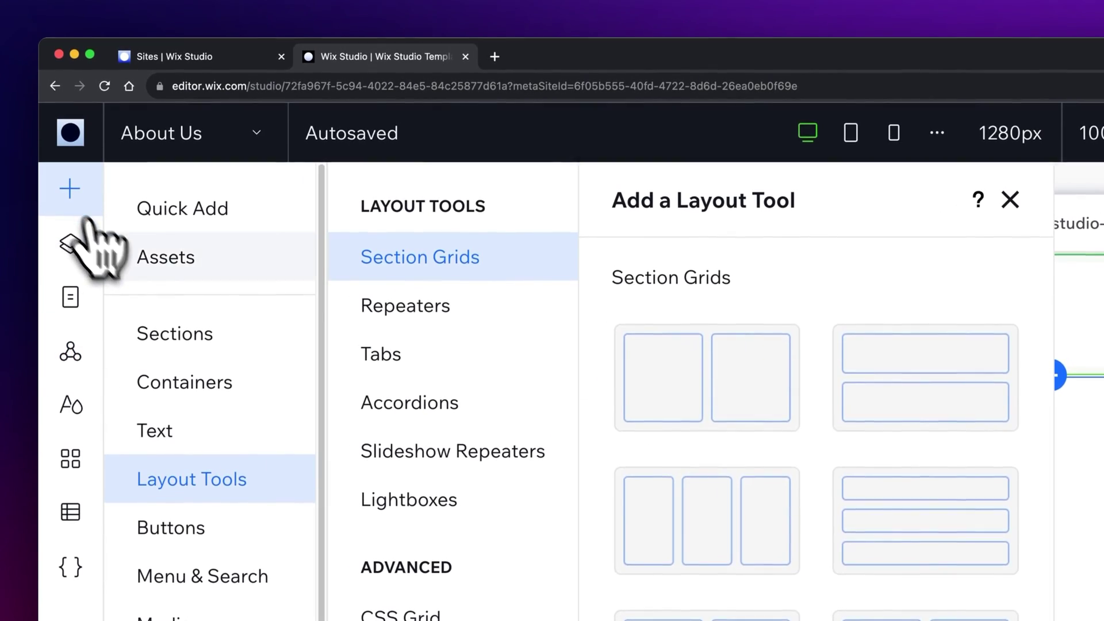
{"action": "left_click", "coordinate": [184, 430]}
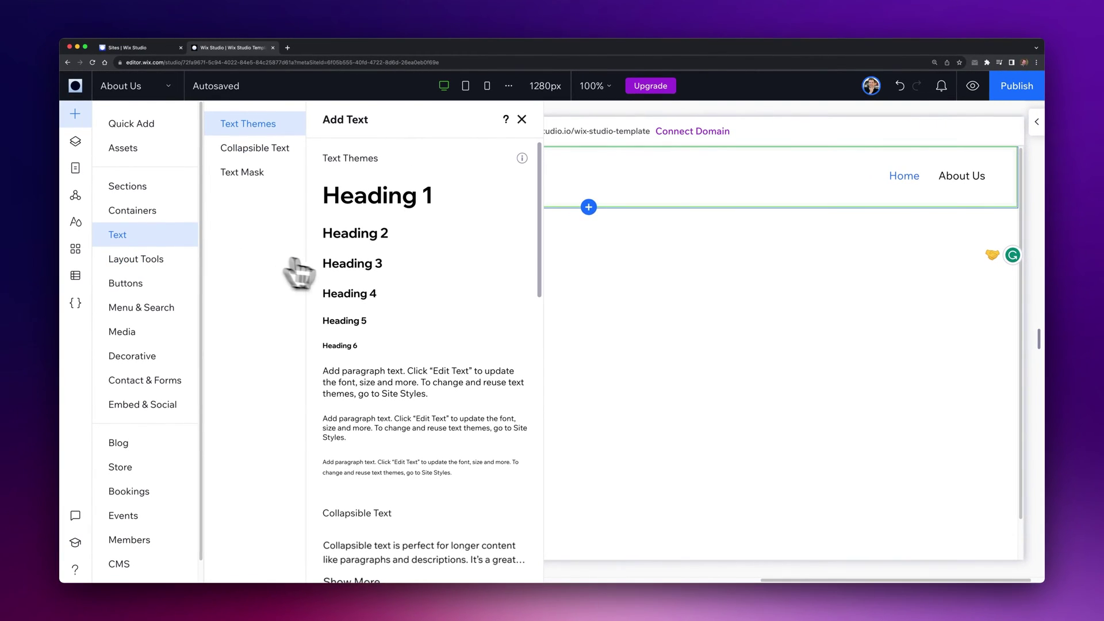
{"action": "left_click_drag", "start_coordinate": [298, 270], "coordinate": [591, 182]}
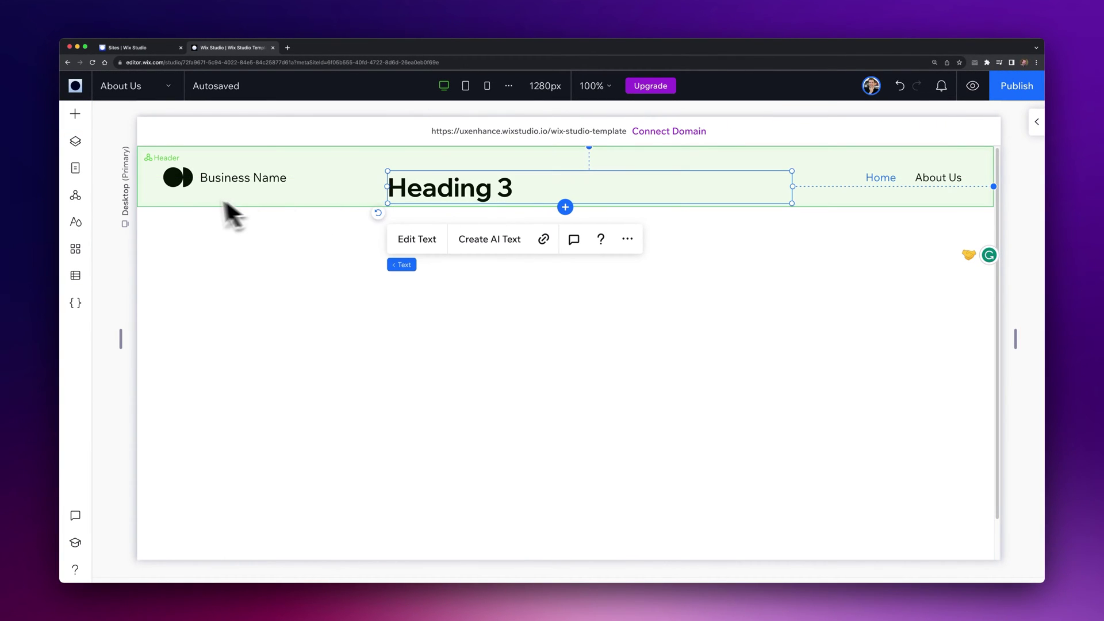
Switch to the Home page and back to About Us to check the header's new heading on both pages
{"action": "left_click", "coordinate": [84, 172]}
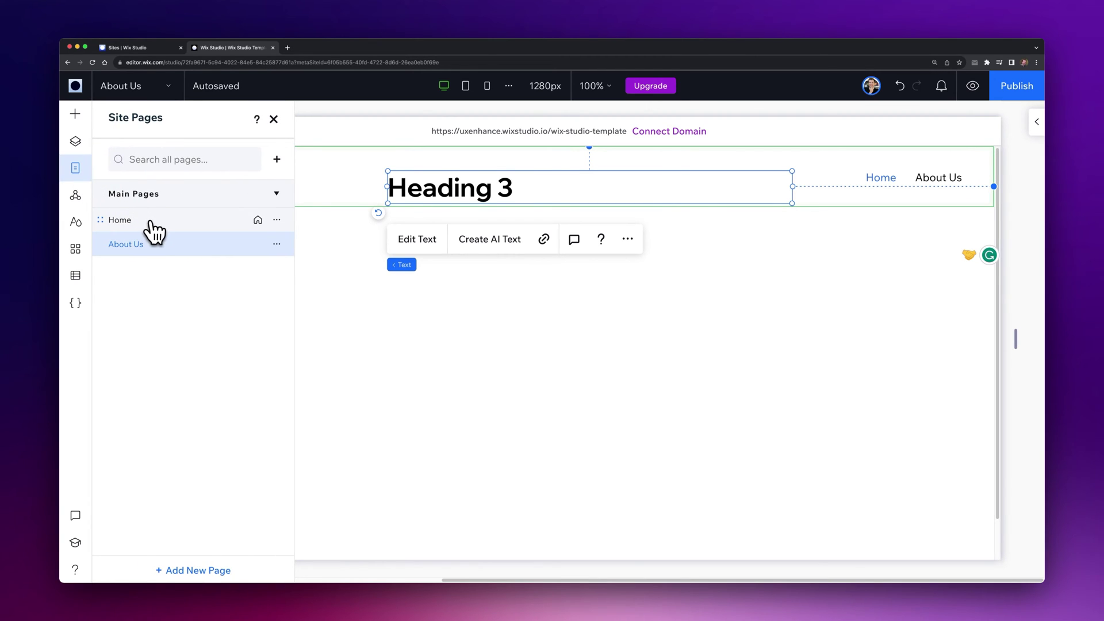
{"action": "left_click", "coordinate": [121, 220]}
{"action": "left_click", "coordinate": [125, 245]}
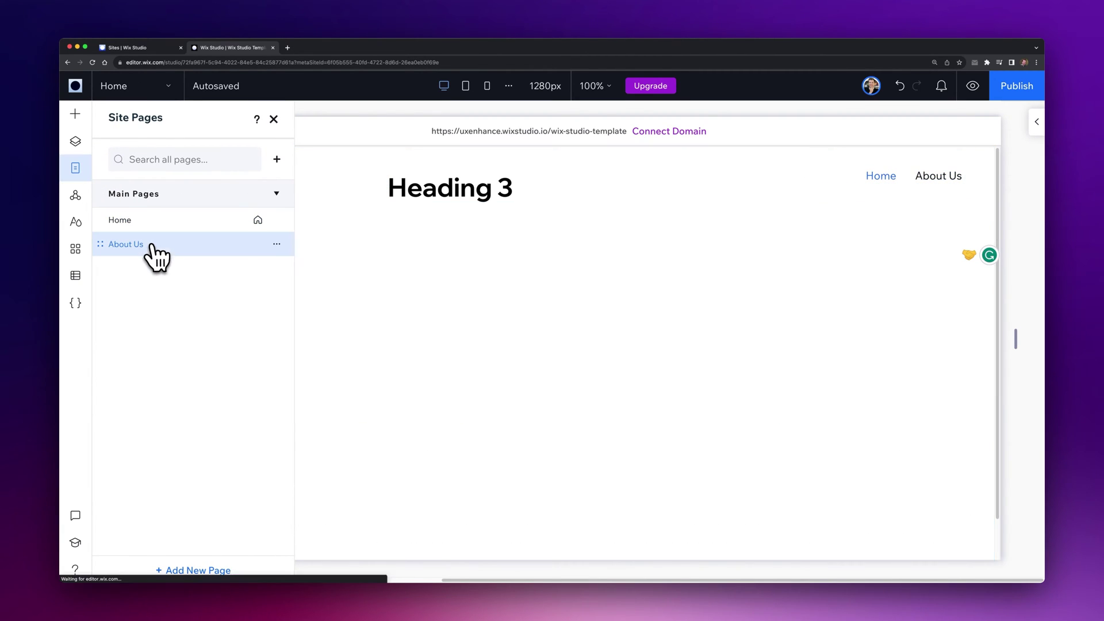
Open the default Header from the global sections for editing and delete the Heading 3 text from it
{"action": "left_click", "coordinate": [76, 196]}
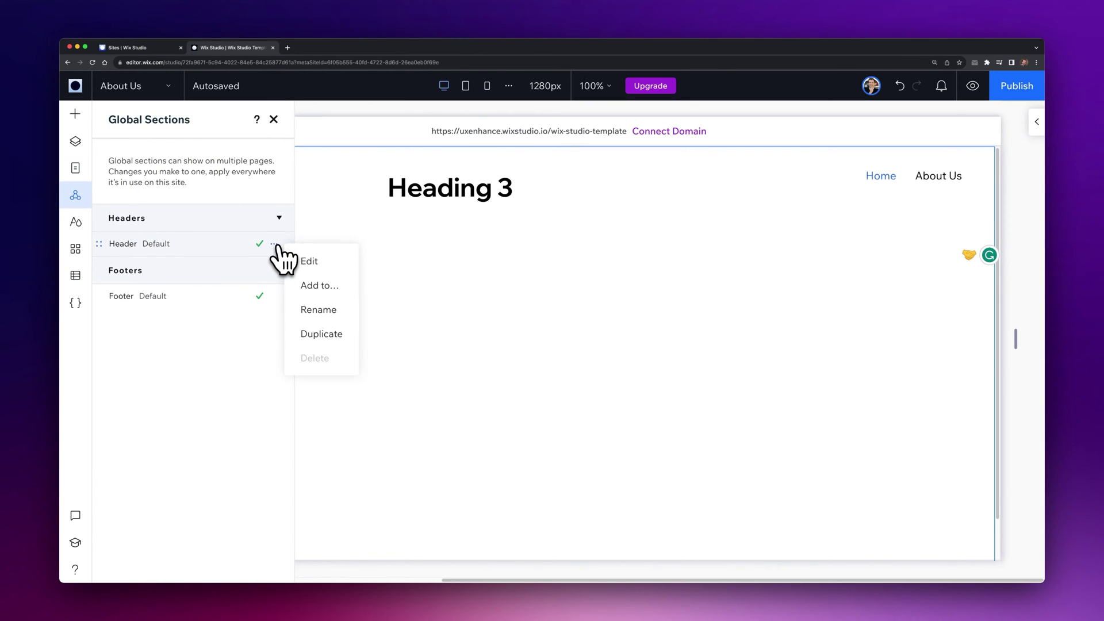
{"action": "left_click", "coordinate": [293, 258]}
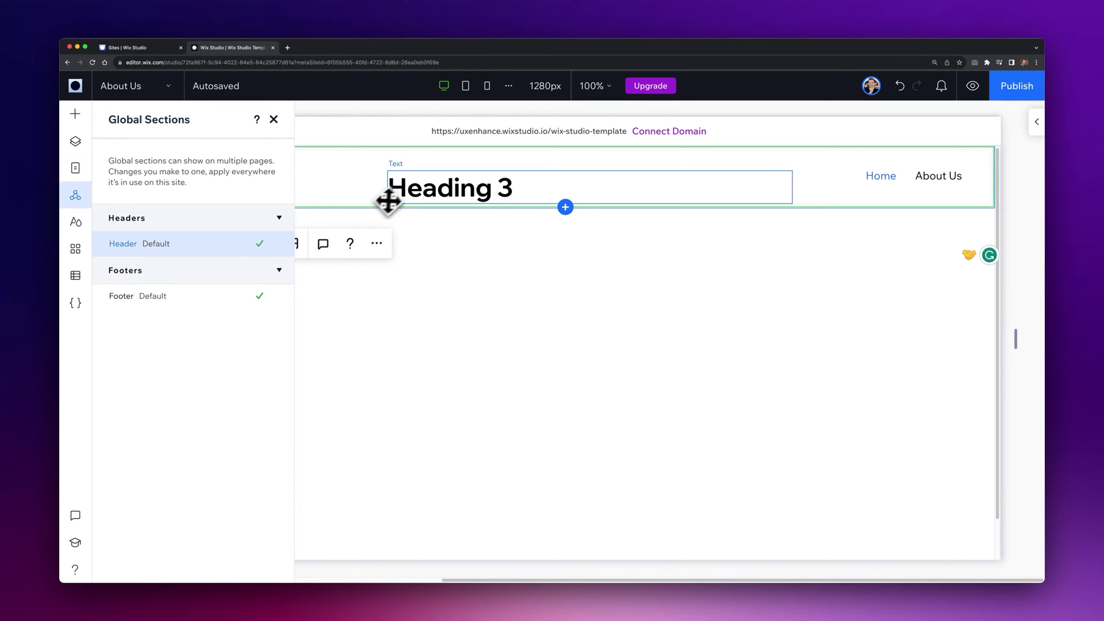
{"action": "left_click", "coordinate": [423, 190]}
{"action": "key", "text": "Delete"}
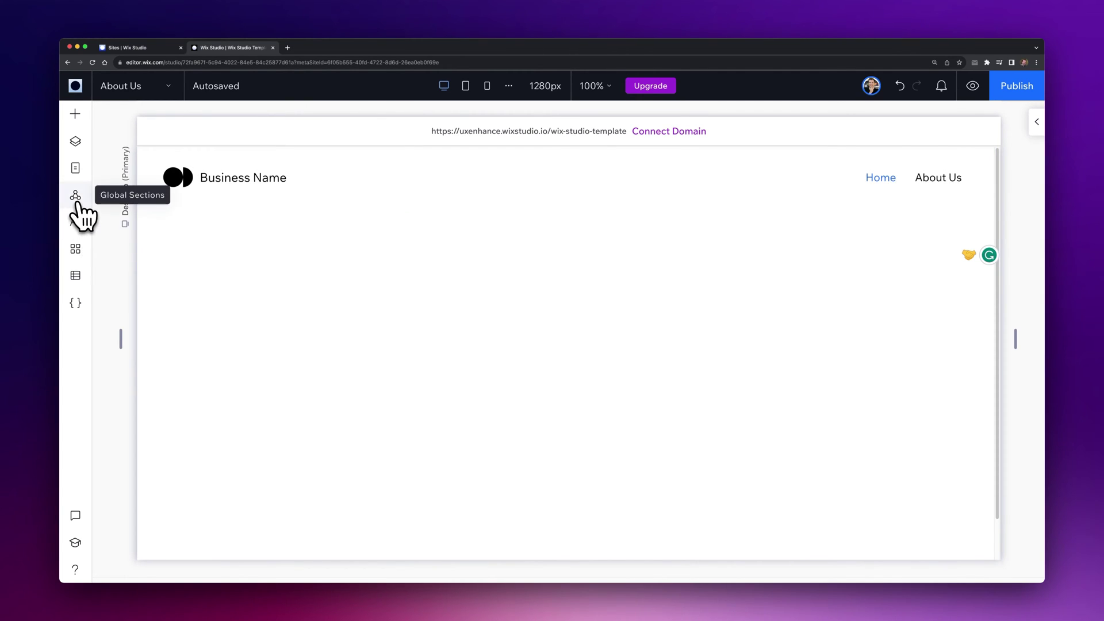
Examine the site-wide styles for typography, colors and page transitions
{"action": "left_click", "coordinate": [75, 222]}
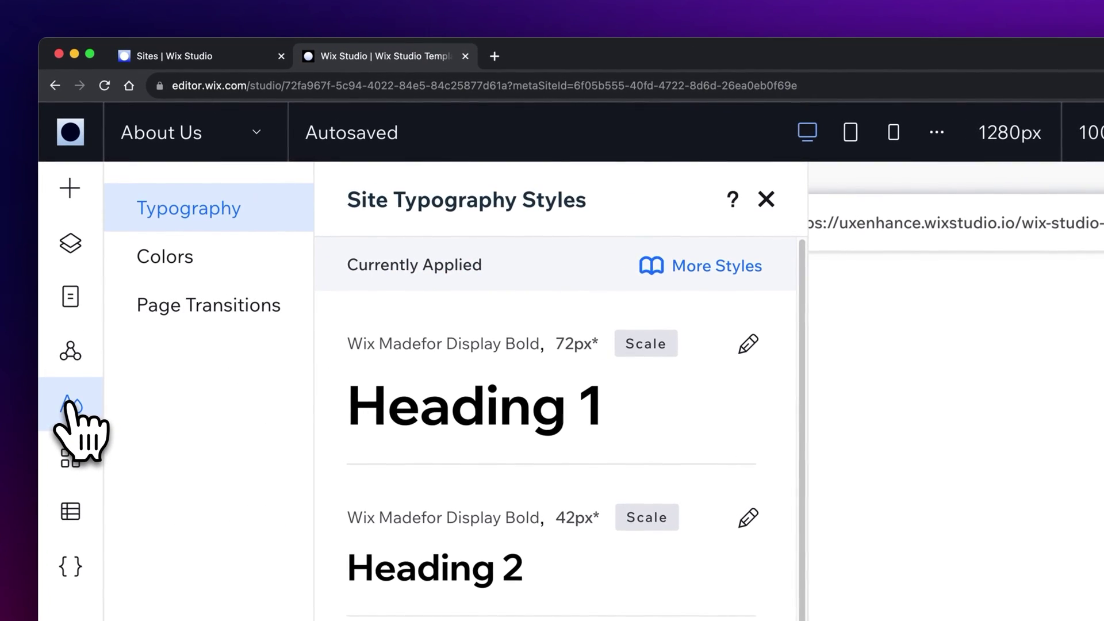
{"action": "left_click", "coordinate": [251, 258]}
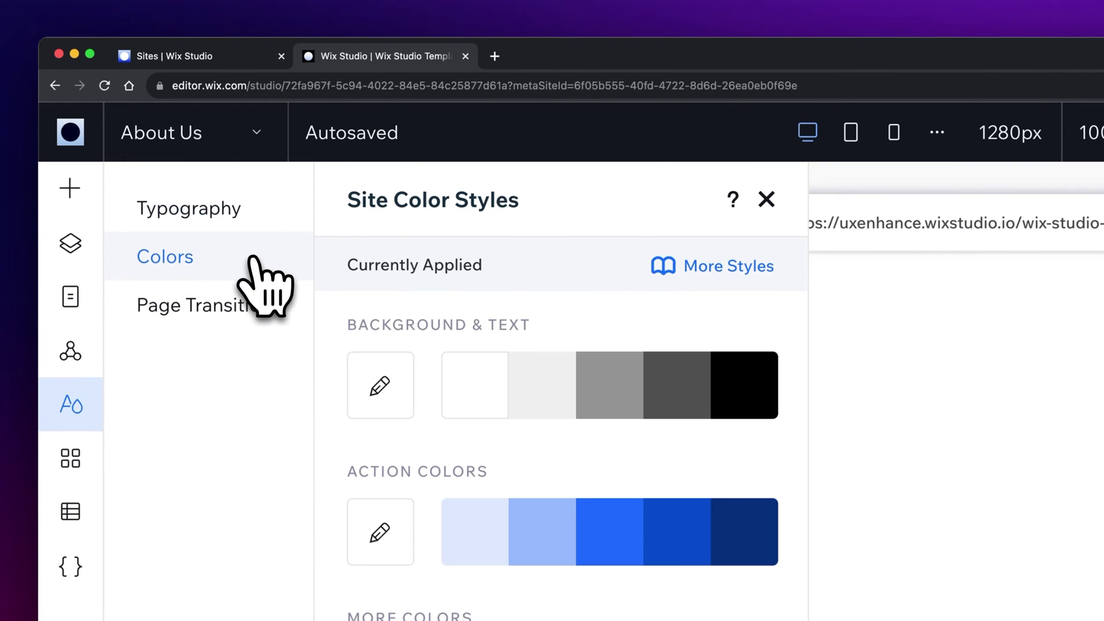
{"action": "left_click", "coordinate": [246, 302]}
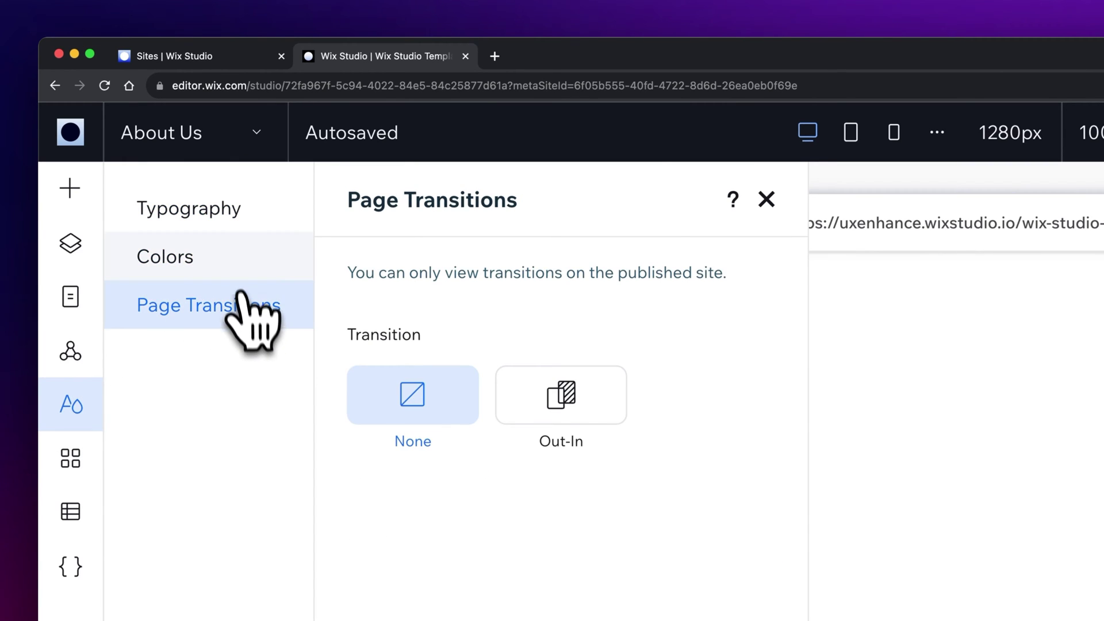
Examine Heading 1's font options and the other heading and paragraph styles, and view the site color styles
{"action": "left_click", "coordinate": [230, 224]}
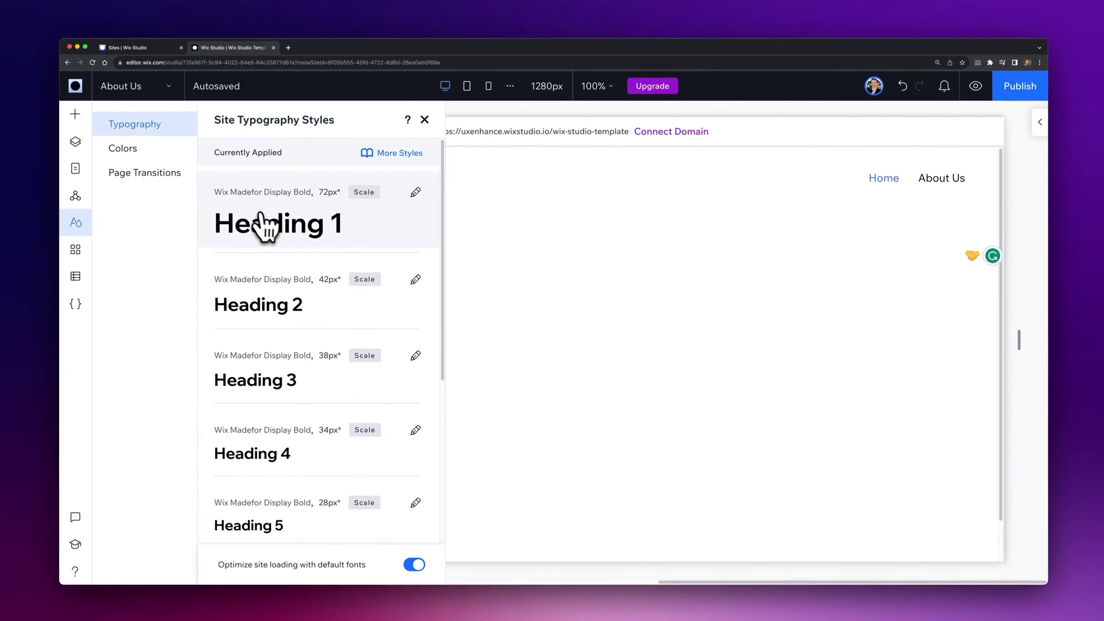
{"action": "left_click", "coordinate": [351, 226]}
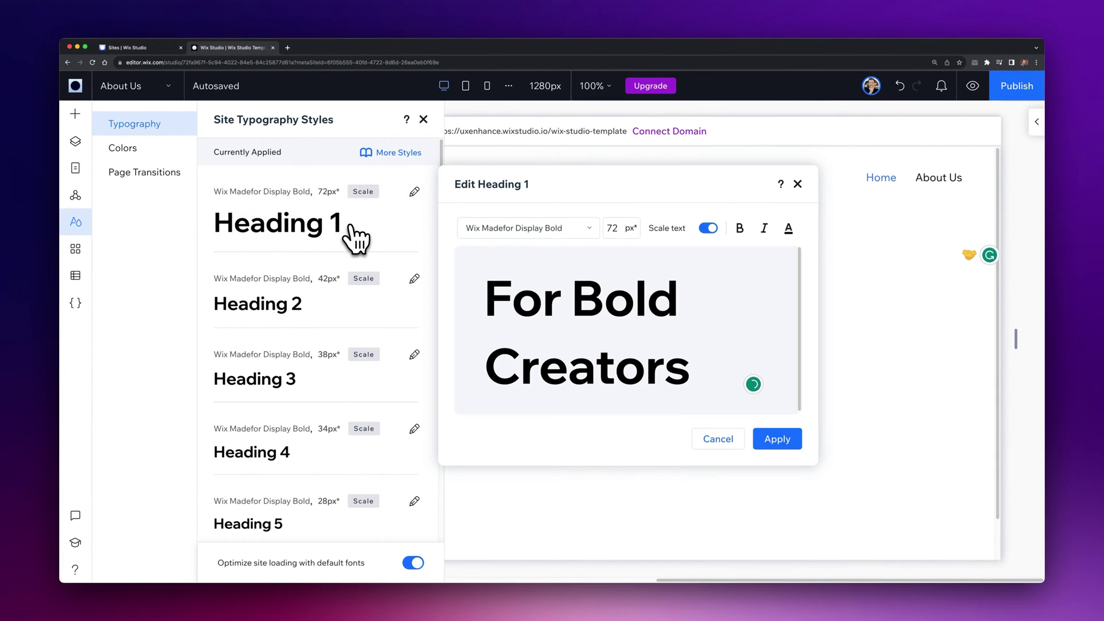
{"action": "left_click", "coordinate": [587, 229]}
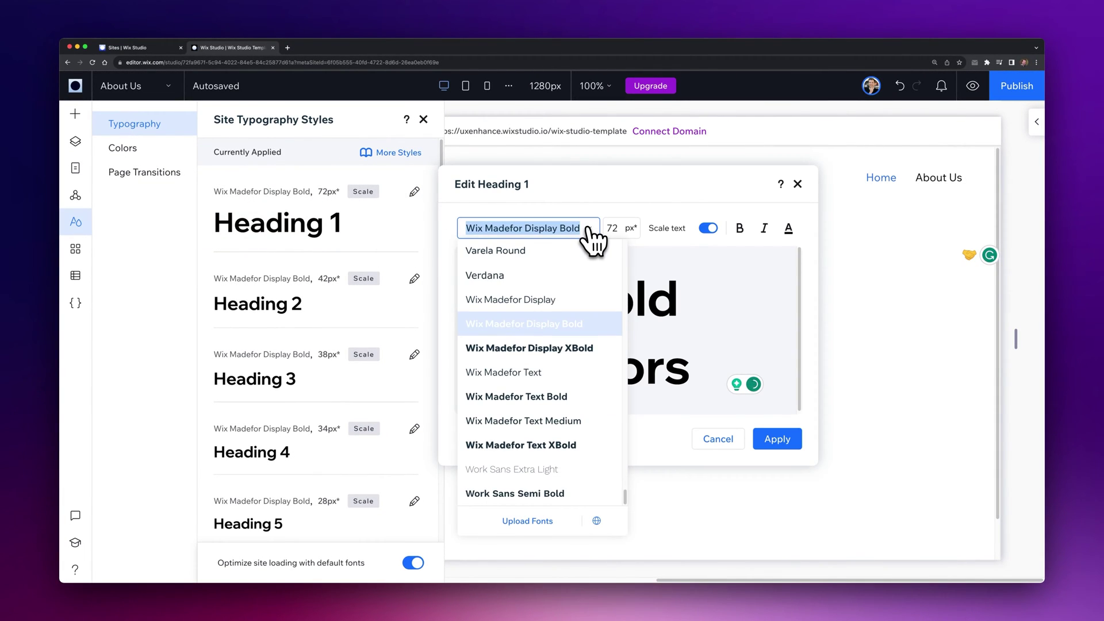
{"action": "left_click", "coordinate": [669, 298]}
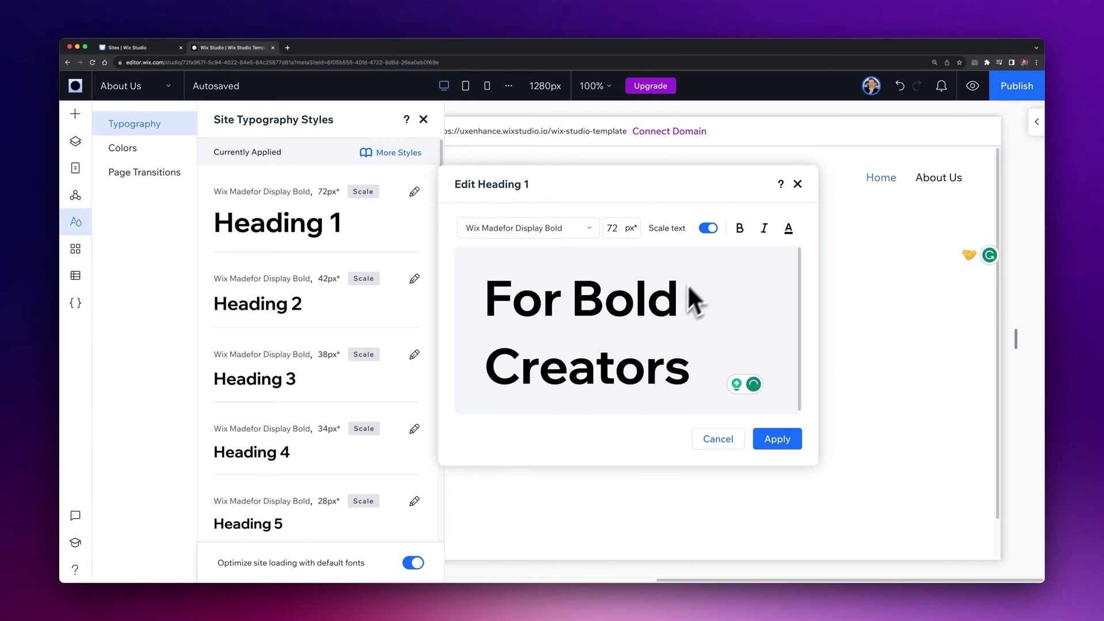
{"action": "left_click", "coordinate": [798, 184]}
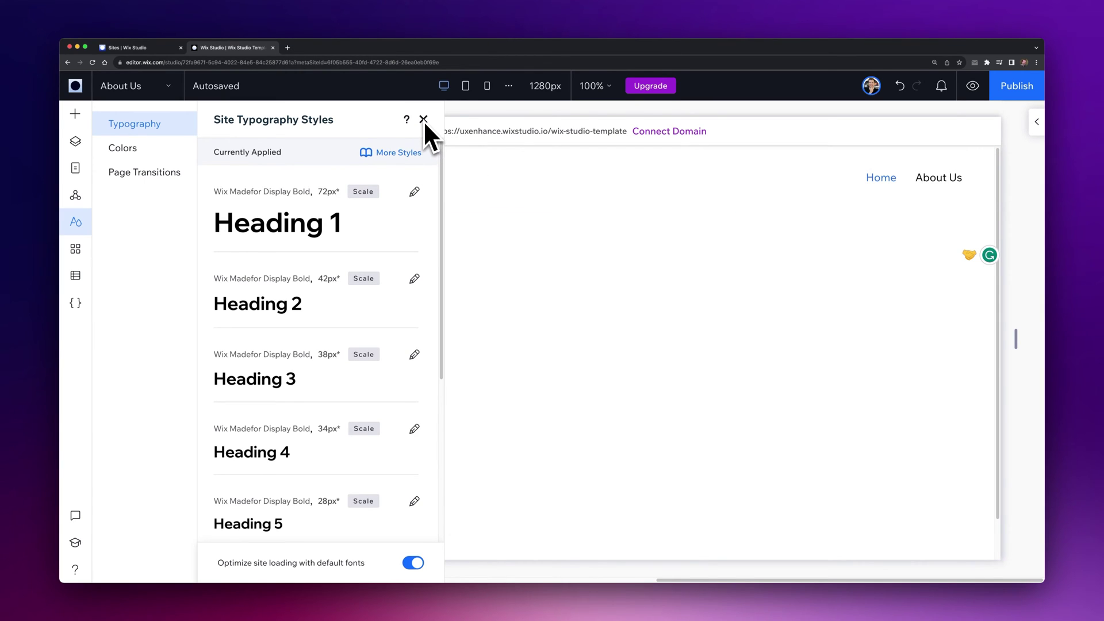
{"action": "scroll", "coordinate": [375, 189], "scroll_direction": "down", "scroll_amount": 5}
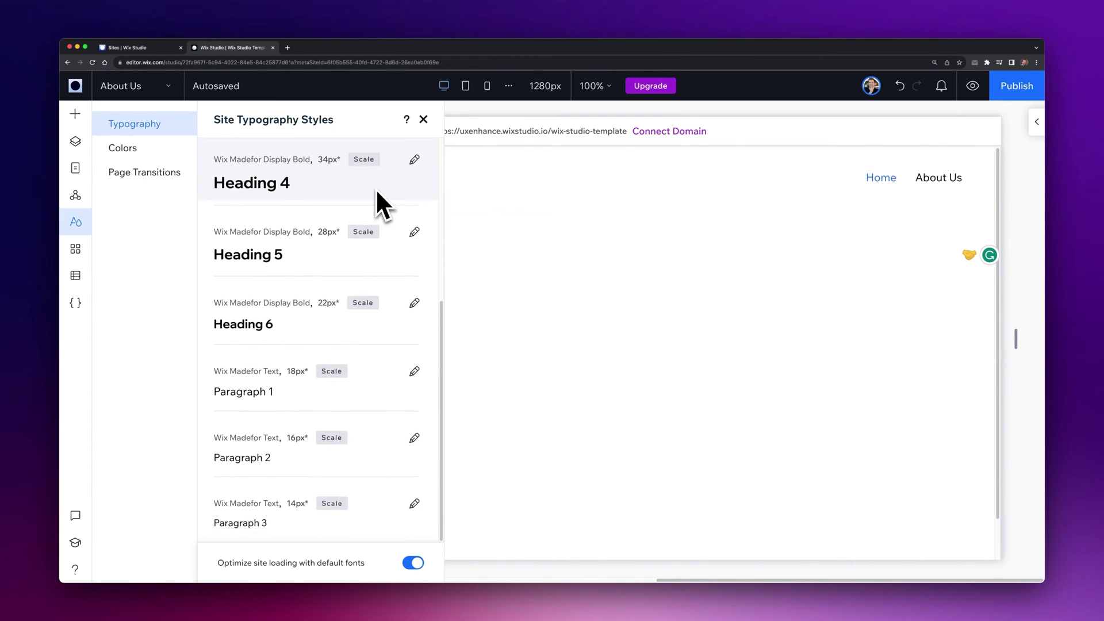
{"action": "scroll", "coordinate": [375, 189], "scroll_direction": "up", "scroll_amount": 5}
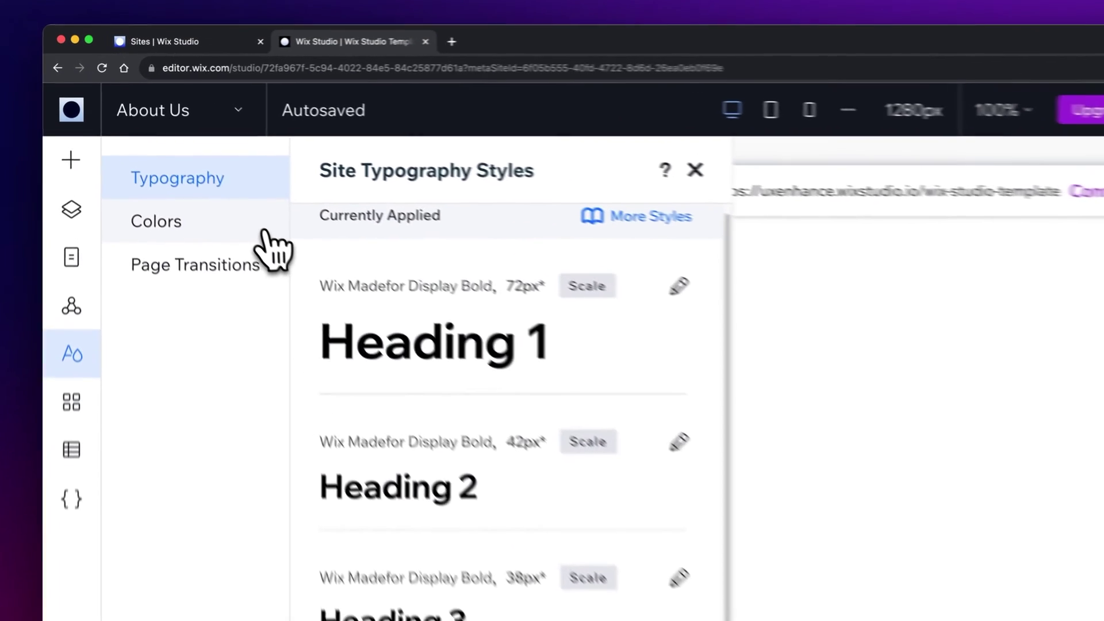
{"action": "left_click", "coordinate": [175, 151]}
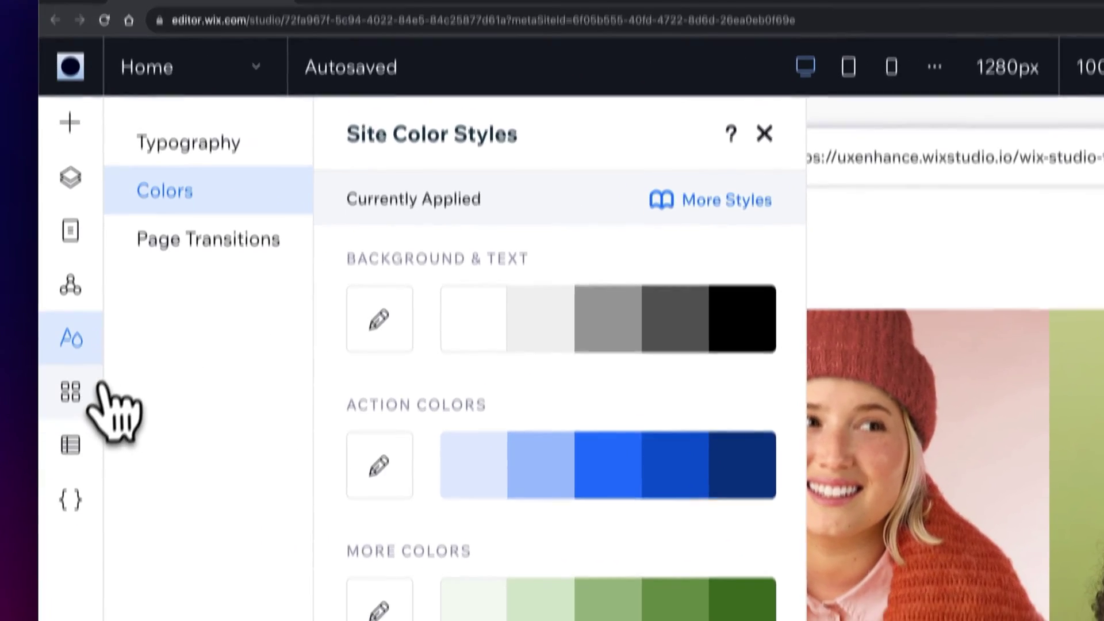
Review the popular apps in the App Manager, and browse the App Market's recommended and trending apps
{"action": "left_click", "coordinate": [85, 396]}
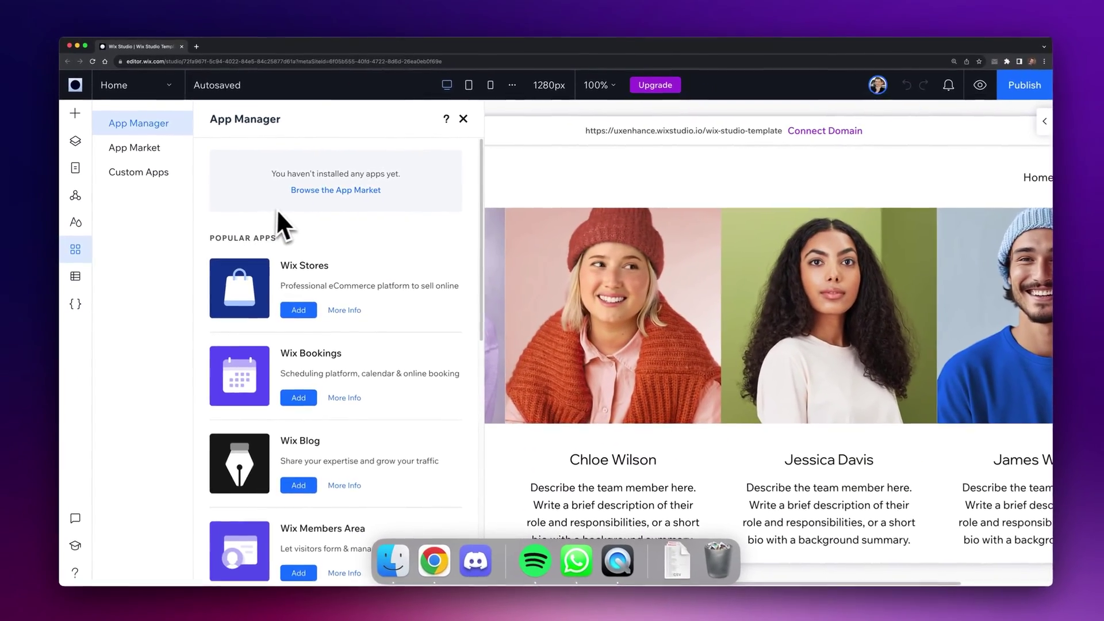
{"action": "scroll", "coordinate": [313, 213], "scroll_direction": "down", "scroll_amount": 1}
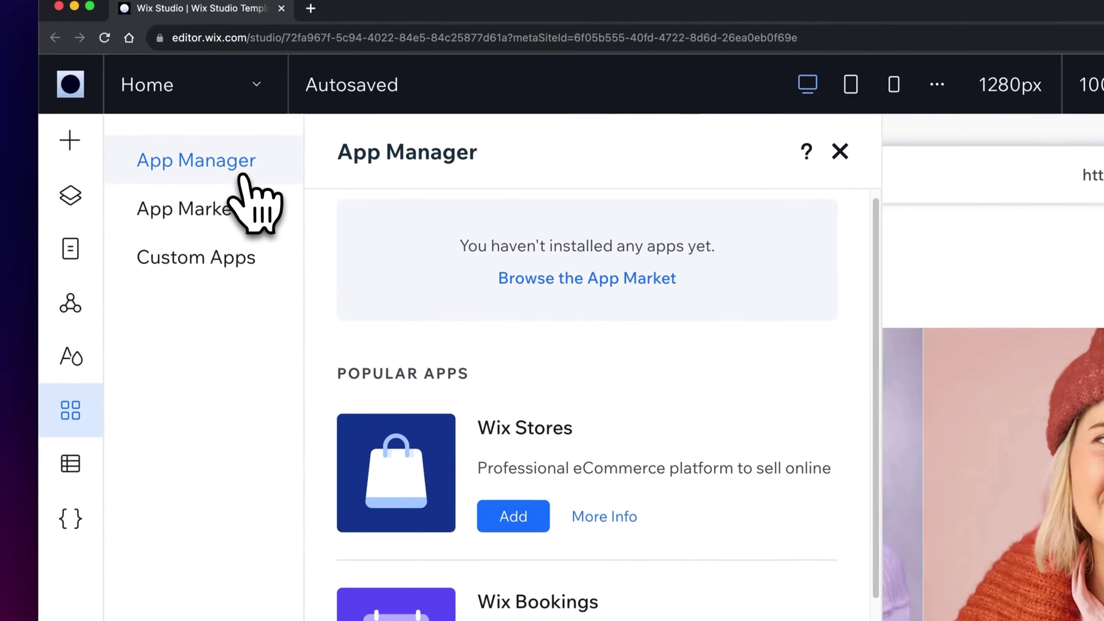
{"action": "left_click", "coordinate": [237, 206]}
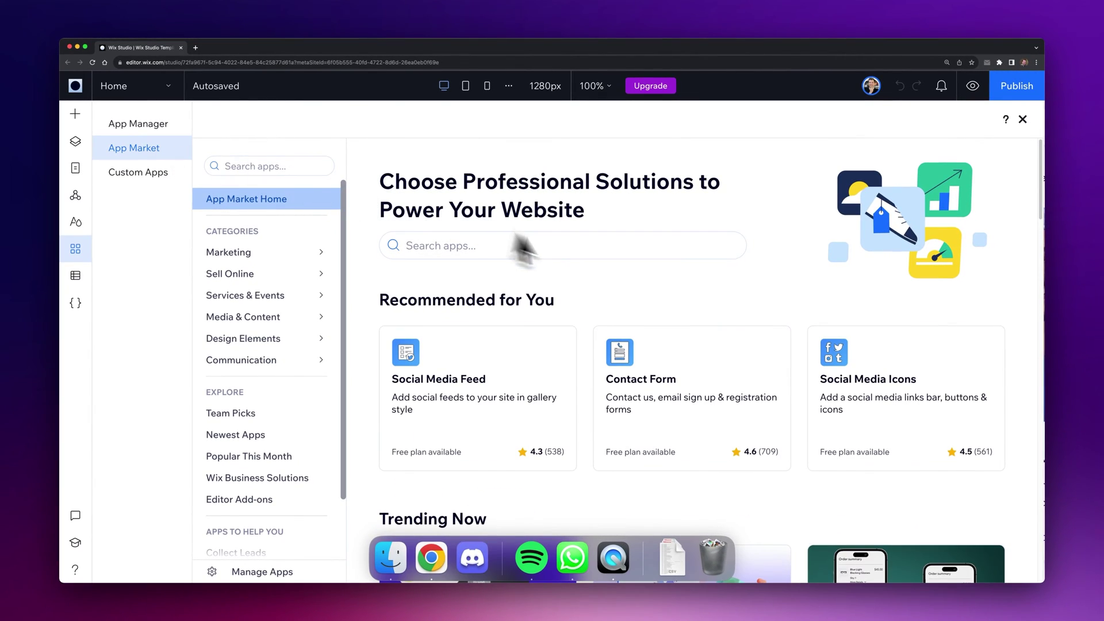
{"action": "scroll", "coordinate": [636, 294], "scroll_direction": "down", "scroll_amount": 5}
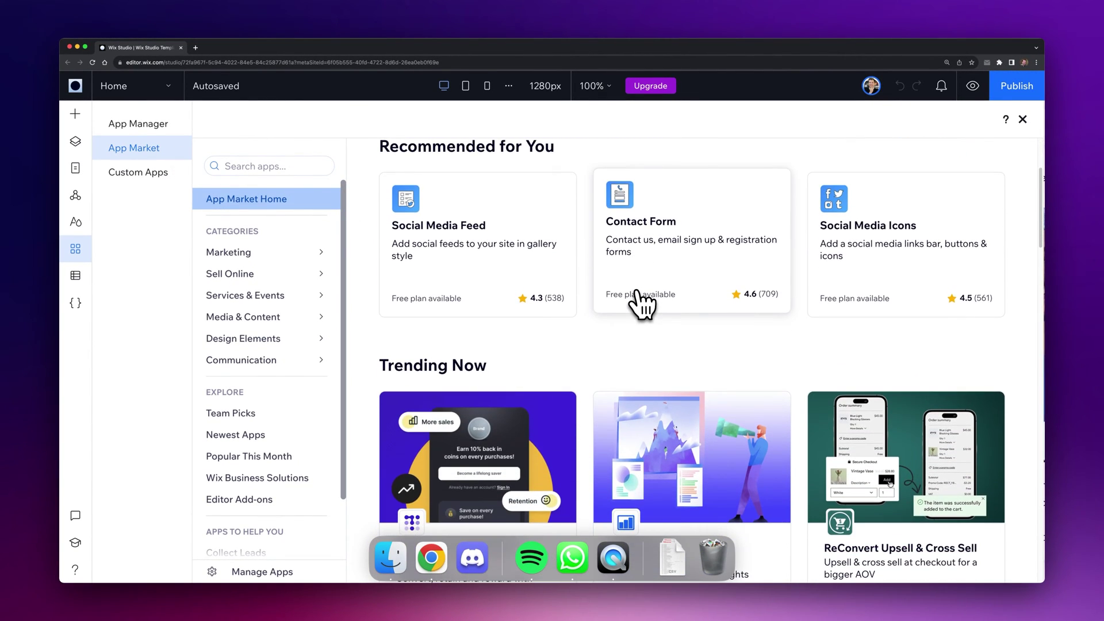
{"action": "scroll", "coordinate": [635, 296], "scroll_direction": "up", "scroll_amount": 4}
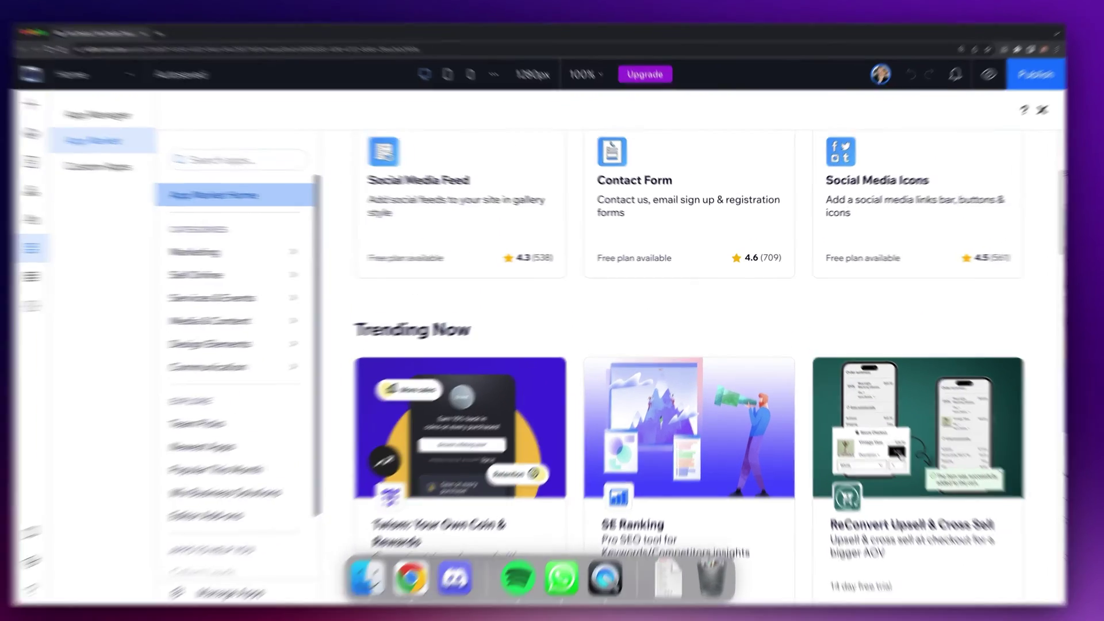
Add the Contact Form app by POWR to the site and agree to its permissions
{"action": "left_click", "coordinate": [658, 334]}
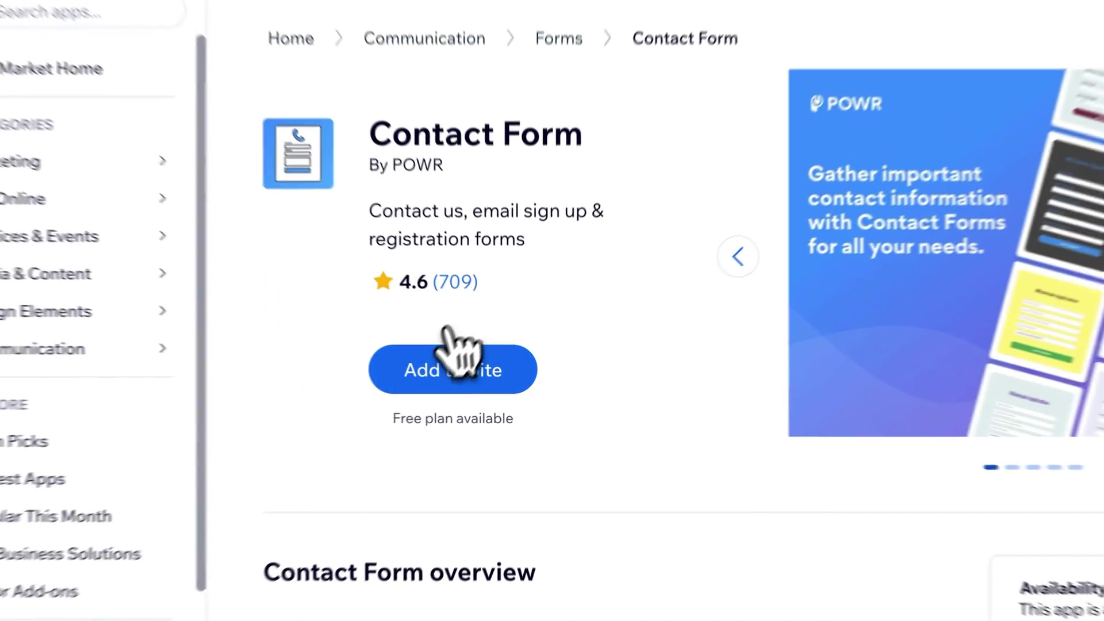
{"action": "left_click", "coordinate": [449, 368]}
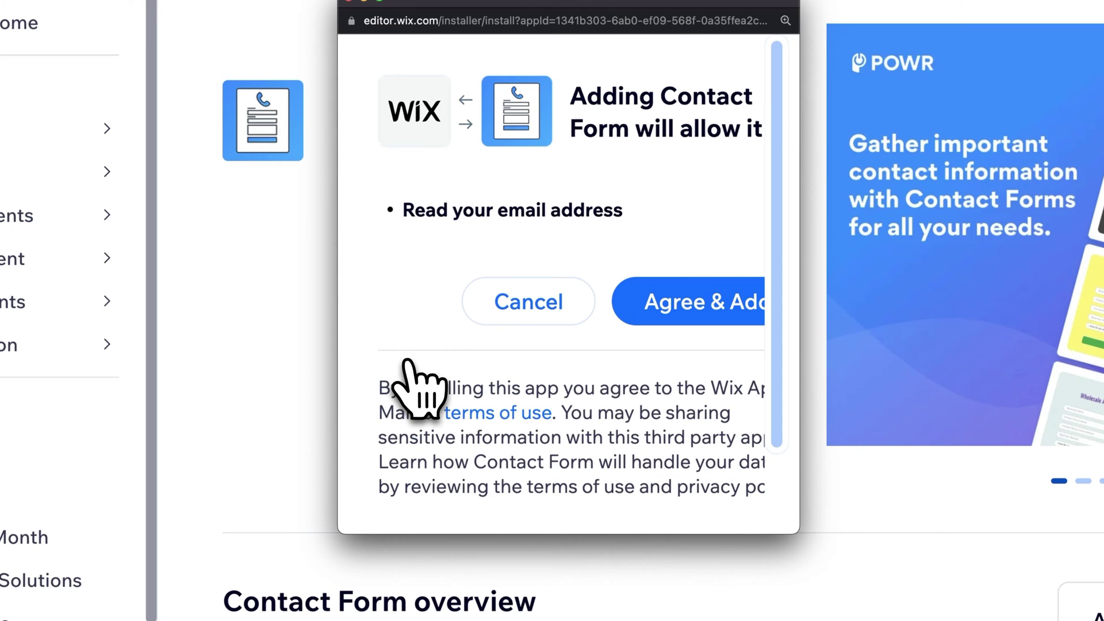
{"action": "left_click", "coordinate": [703, 310]}
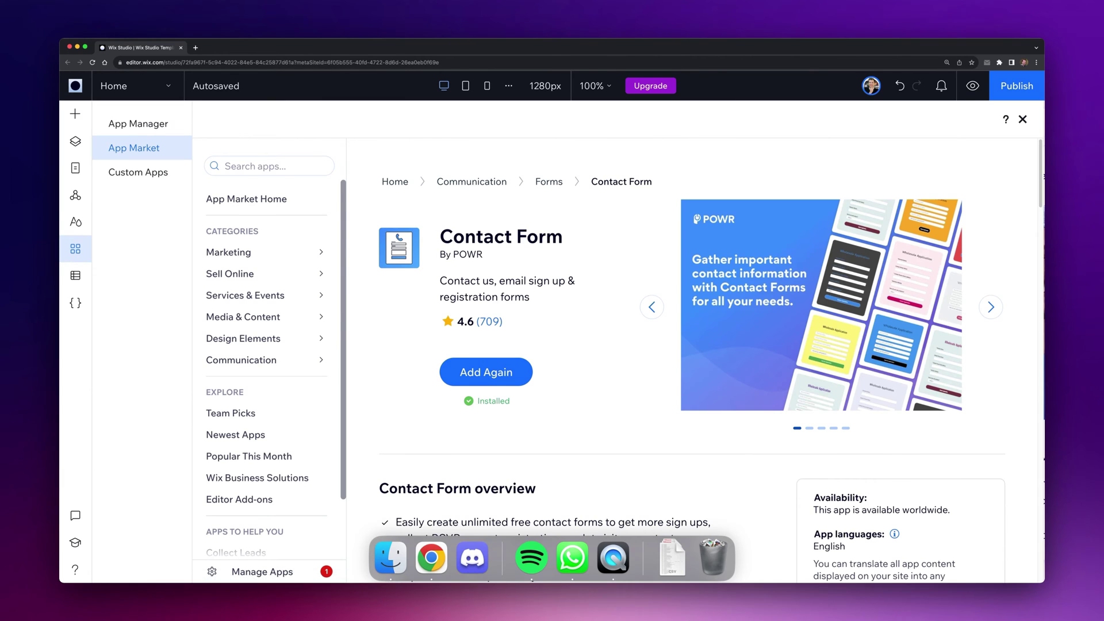
Resize and move the contact form widget over the Home page's team section, about 415 × 610 px, and delete it from the page
{"action": "scroll", "coordinate": [433, 271], "scroll_direction": "down", "scroll_amount": 3}
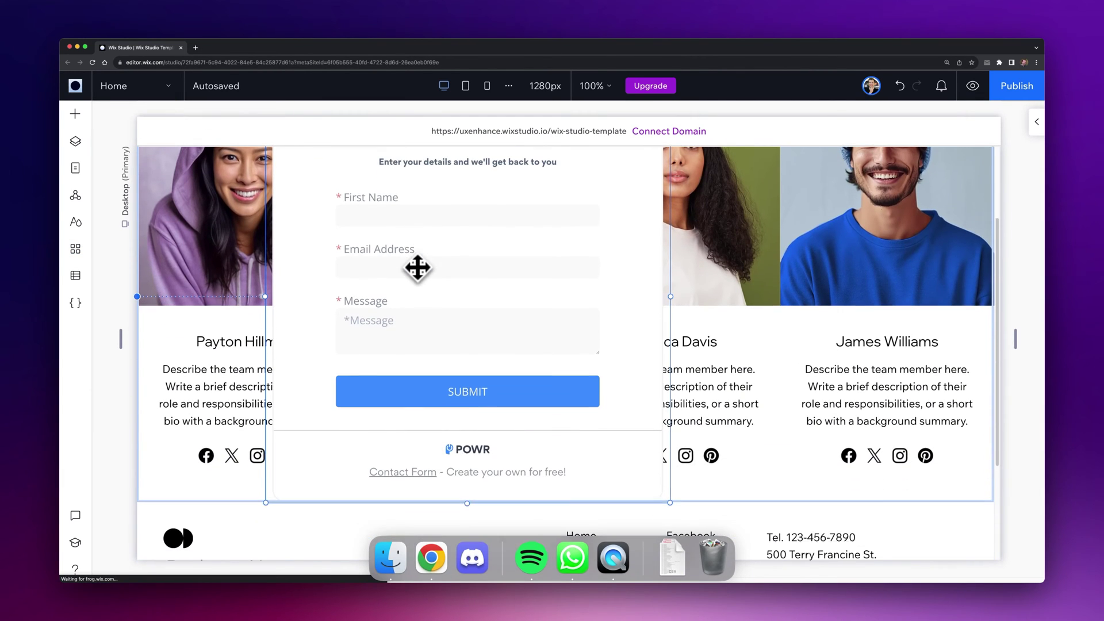
{"action": "left_click_drag", "start_coordinate": [502, 205], "coordinate": [653, 249]}
{"action": "left_click_drag", "start_coordinate": [411, 251], "coordinate": [623, 365]}
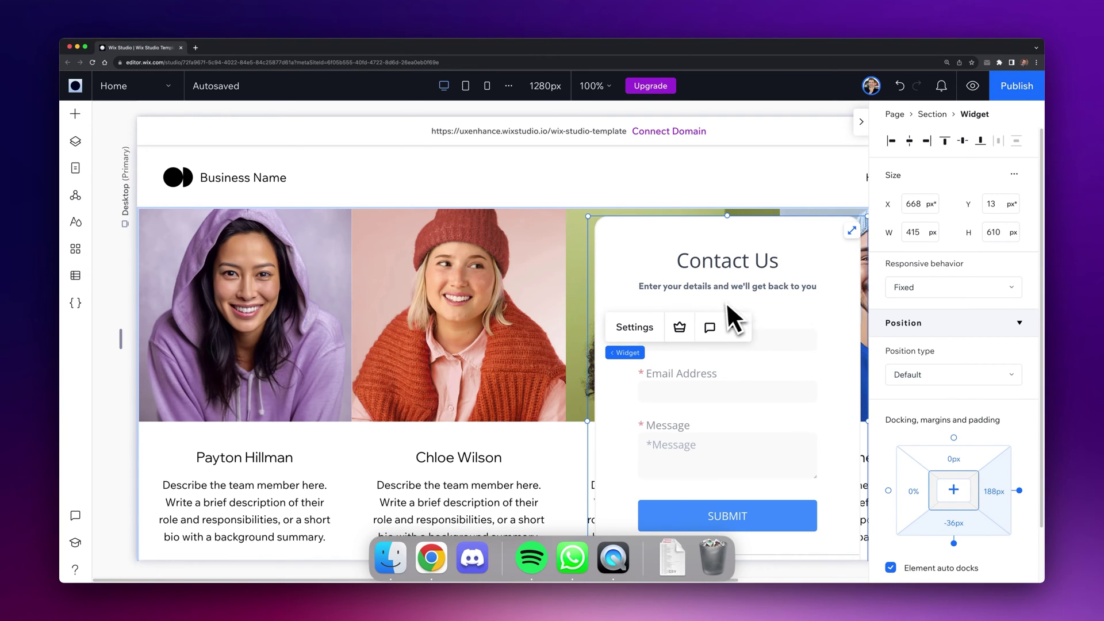
{"action": "key", "text": "Delete"}
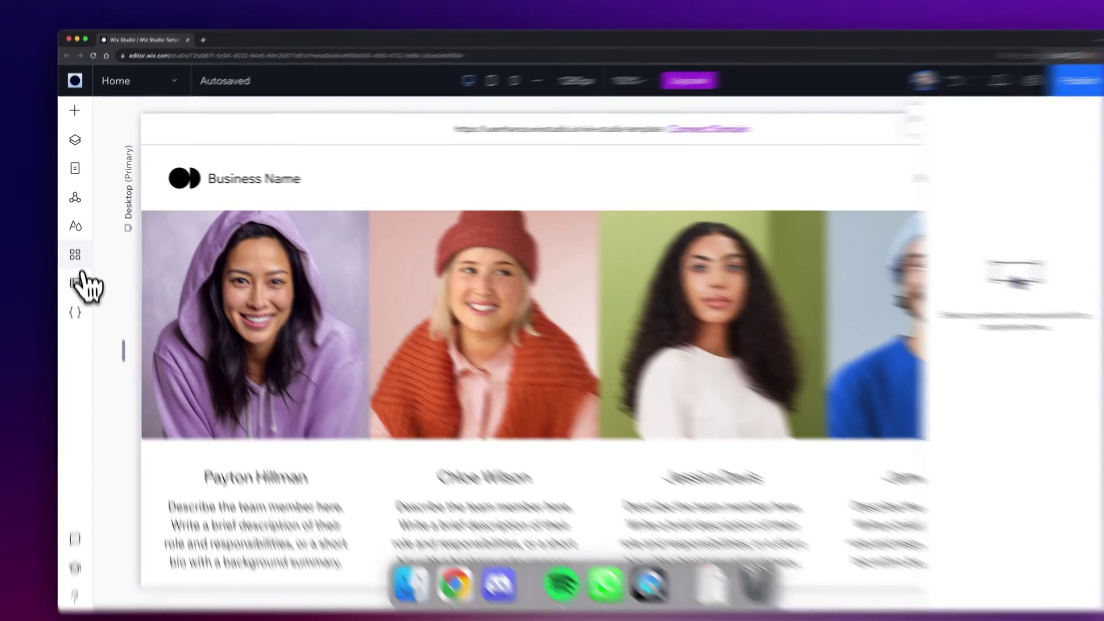
Look through the App Market's categories, the site's installed apps and the available custom apps
{"action": "left_click", "coordinate": [75, 248]}
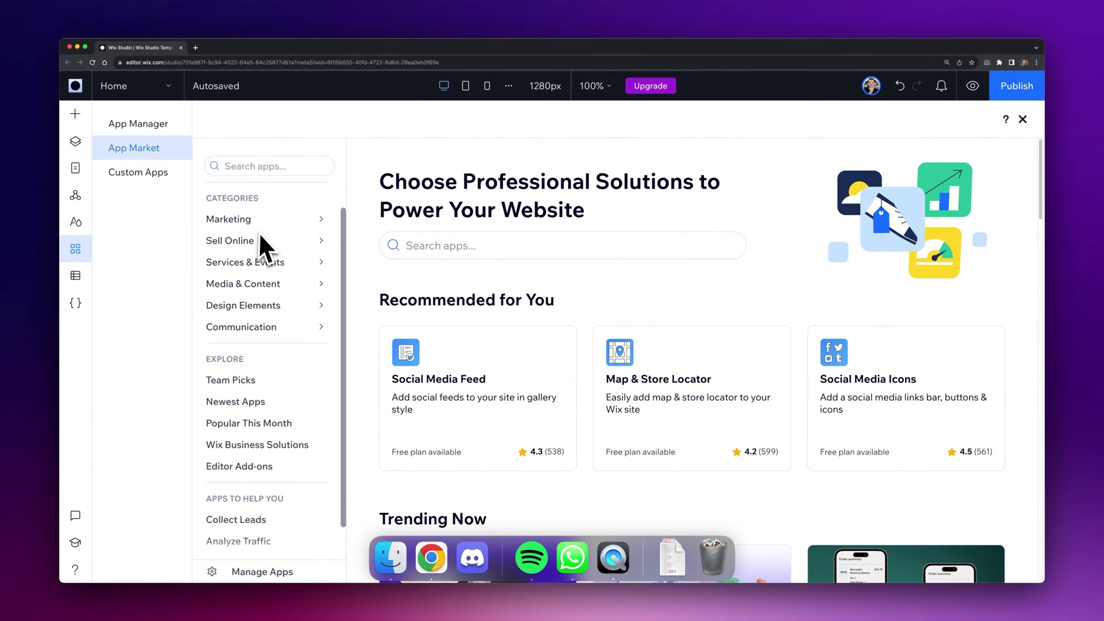
{"action": "scroll", "coordinate": [260, 232], "scroll_direction": "down", "scroll_amount": 1}
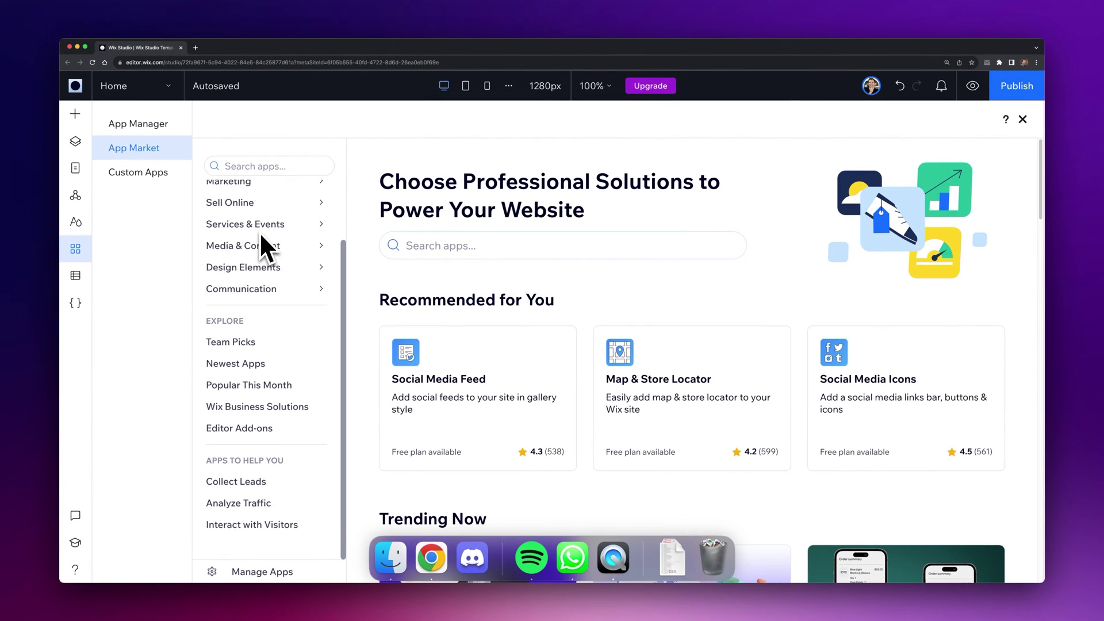
{"action": "scroll", "coordinate": [260, 233], "scroll_direction": "up", "scroll_amount": 3}
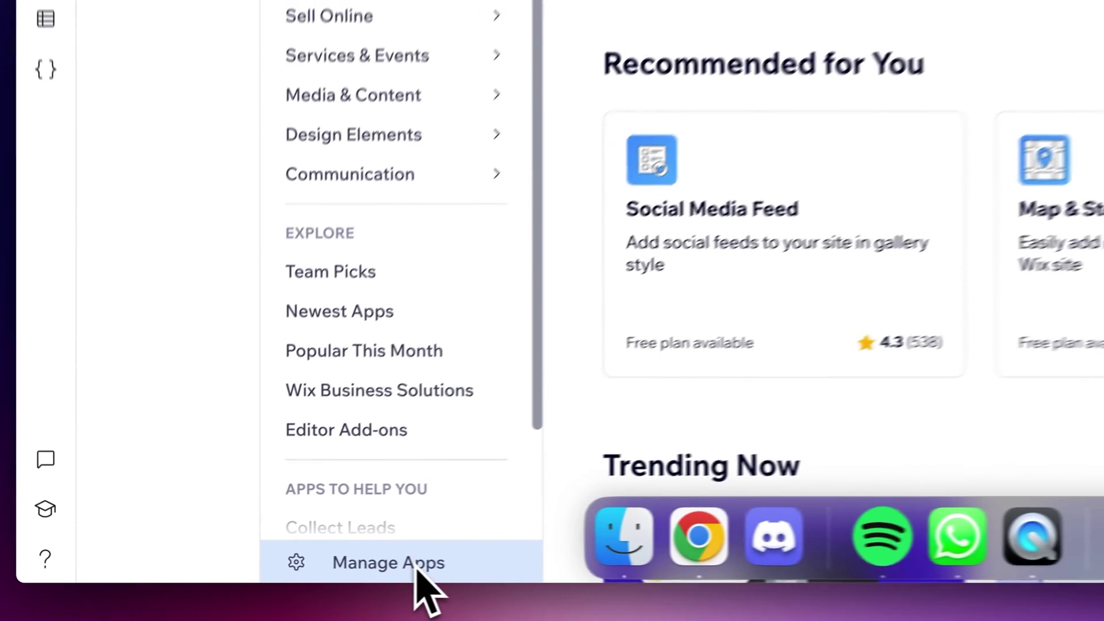
{"action": "left_click", "coordinate": [279, 574]}
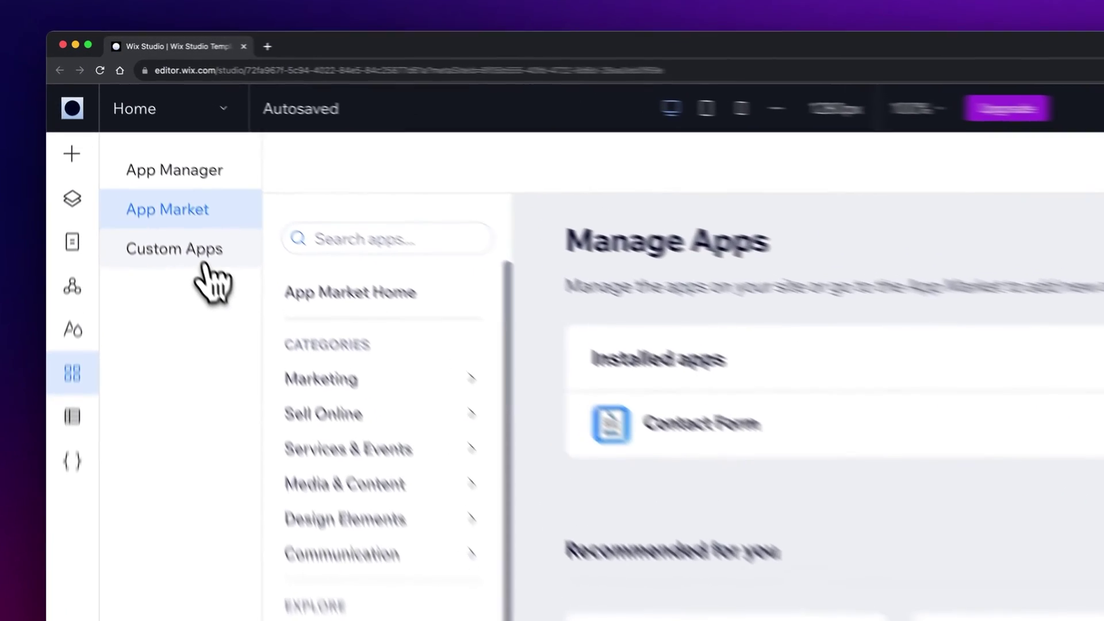
{"action": "left_click", "coordinate": [153, 173]}
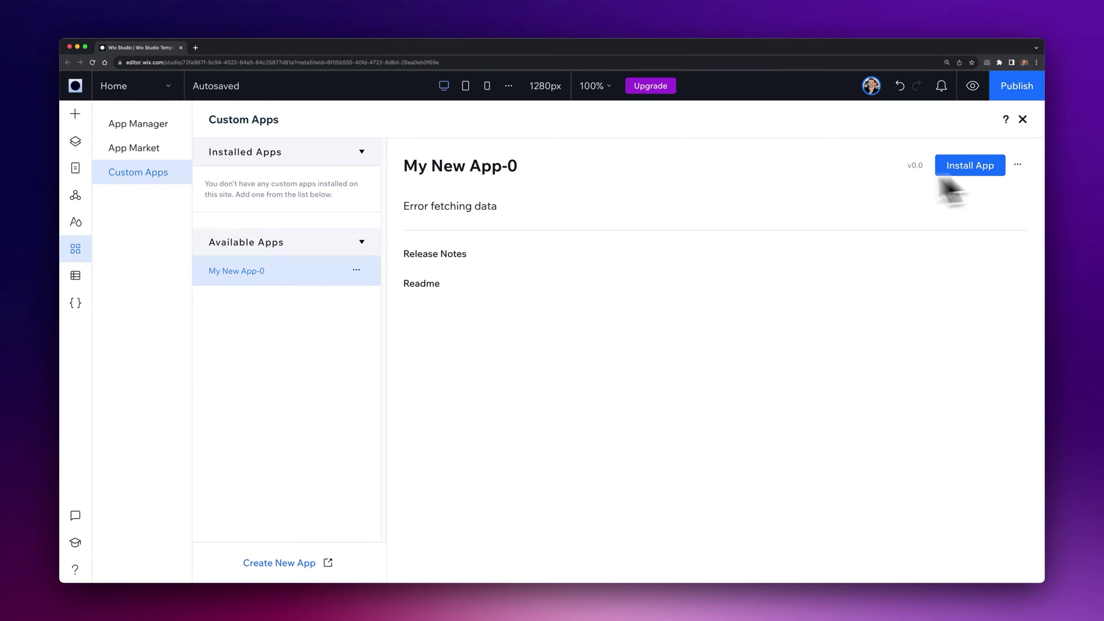
Add the CMS to the site and start it with the Team preset
{"action": "left_click", "coordinate": [75, 252]}
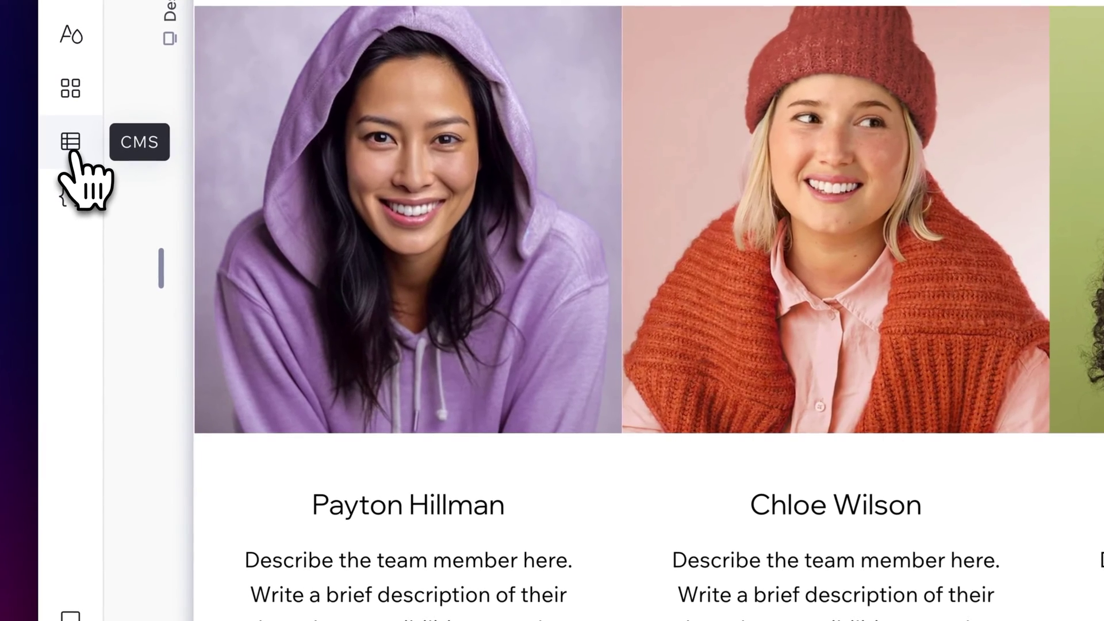
{"action": "left_click", "coordinate": [71, 143]}
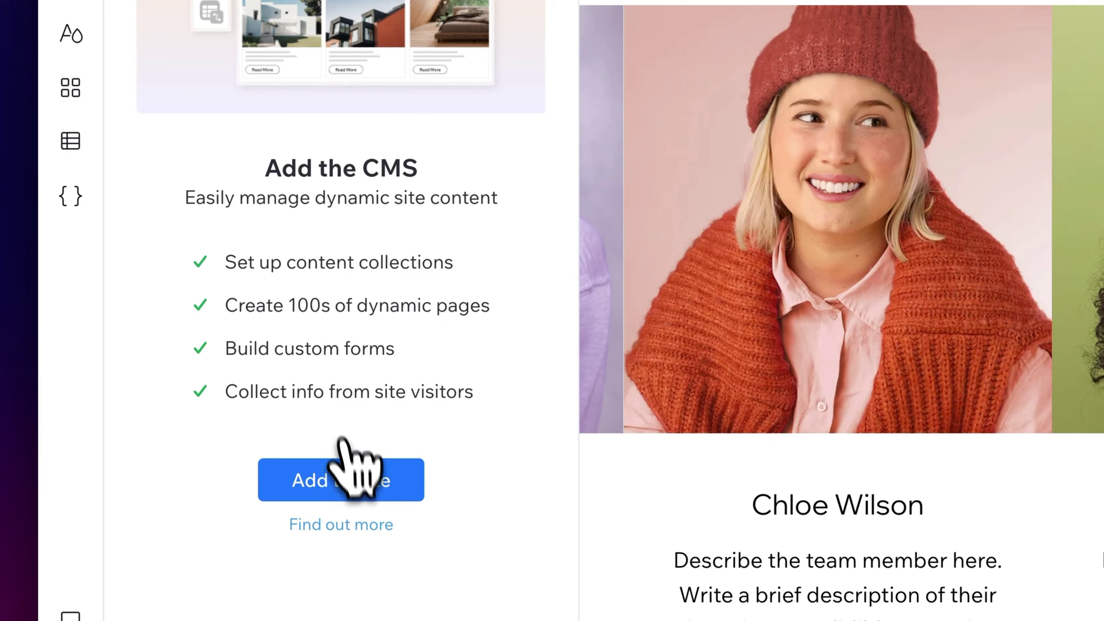
{"action": "left_click", "coordinate": [360, 477]}
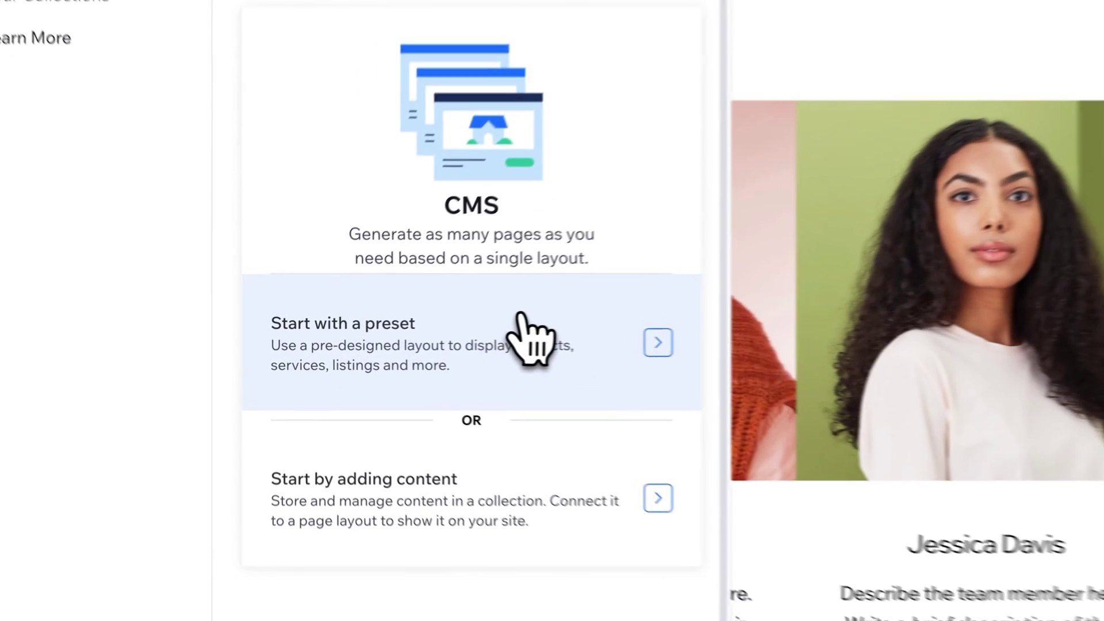
{"action": "left_click", "coordinate": [553, 310]}
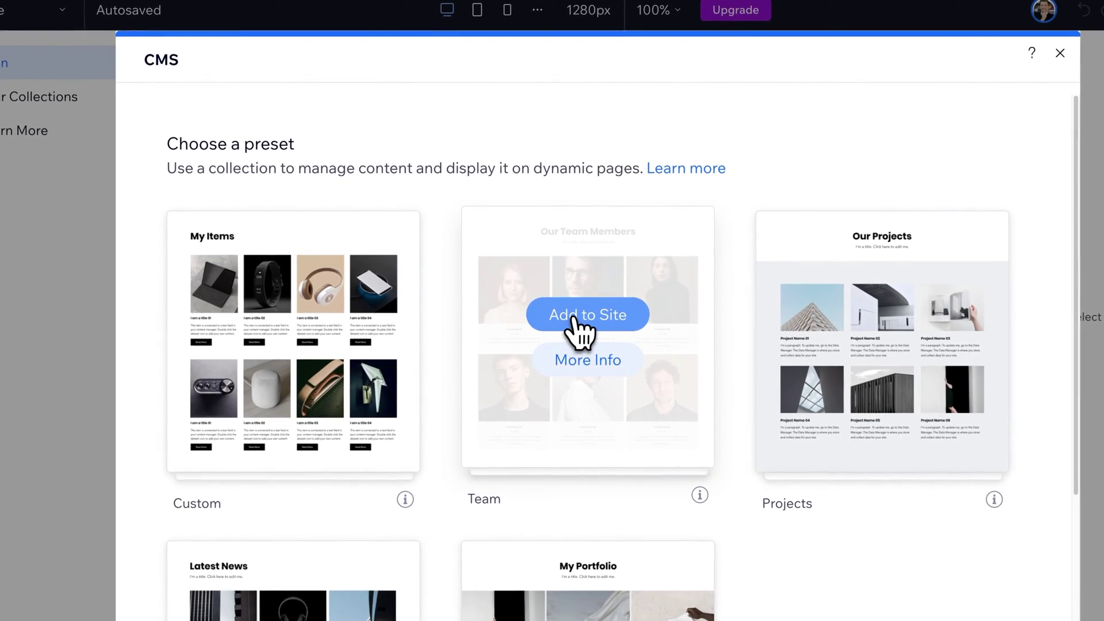
{"action": "left_click", "coordinate": [532, 310]}
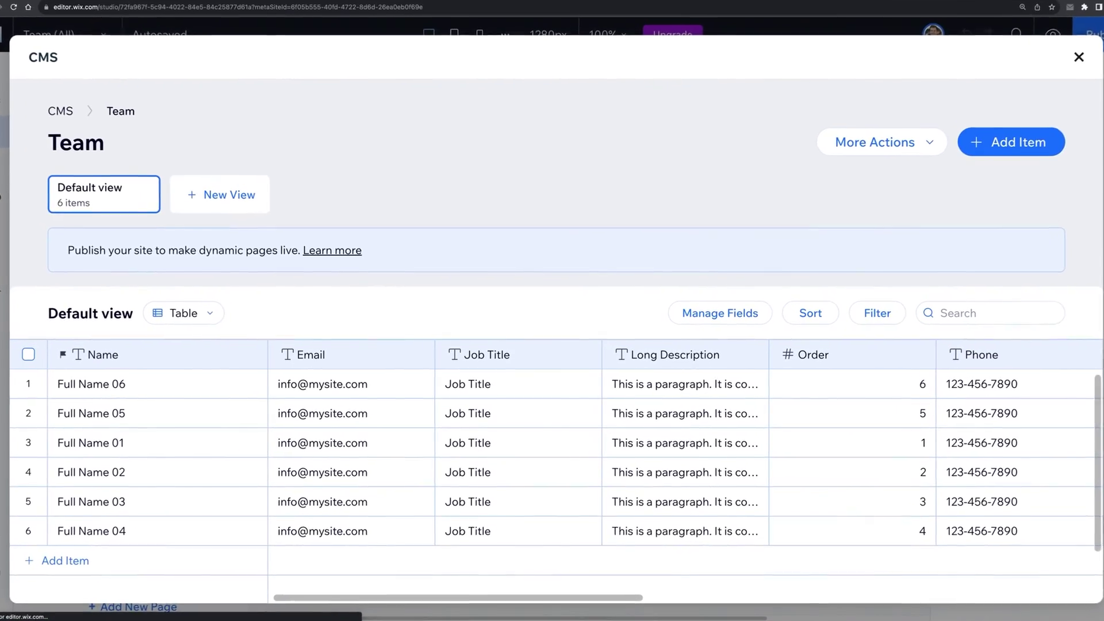
Look over the items and fields in the Team collection and return to the page editor
{"action": "scroll", "coordinate": [544, 322], "scroll_direction": "down", "scroll_amount": 1}
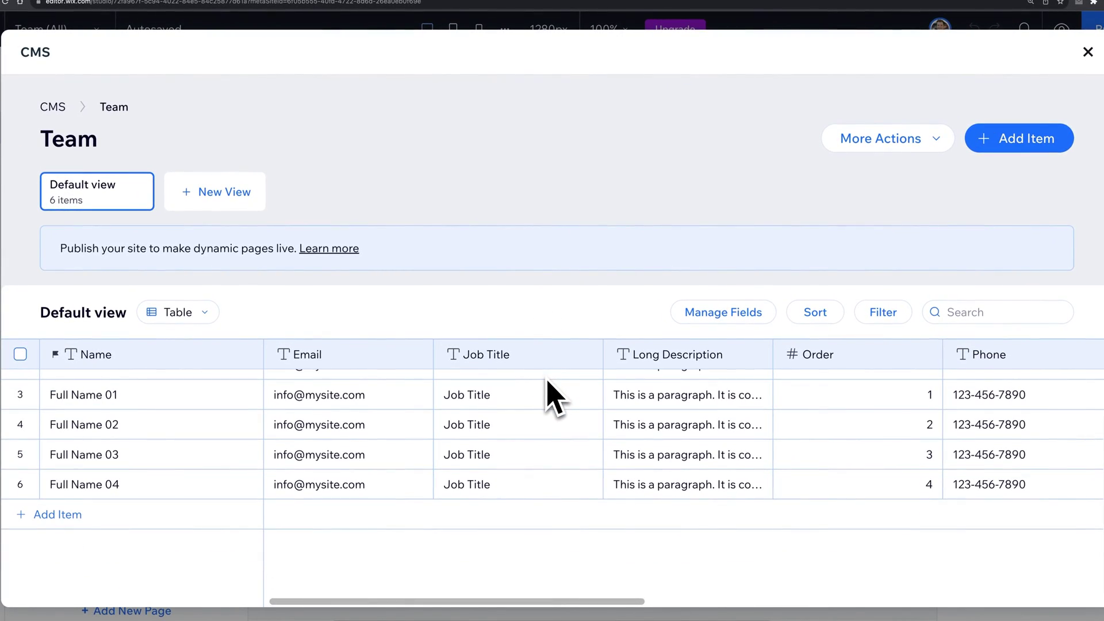
{"action": "scroll", "coordinate": [553, 398], "scroll_direction": "up", "scroll_amount": 2}
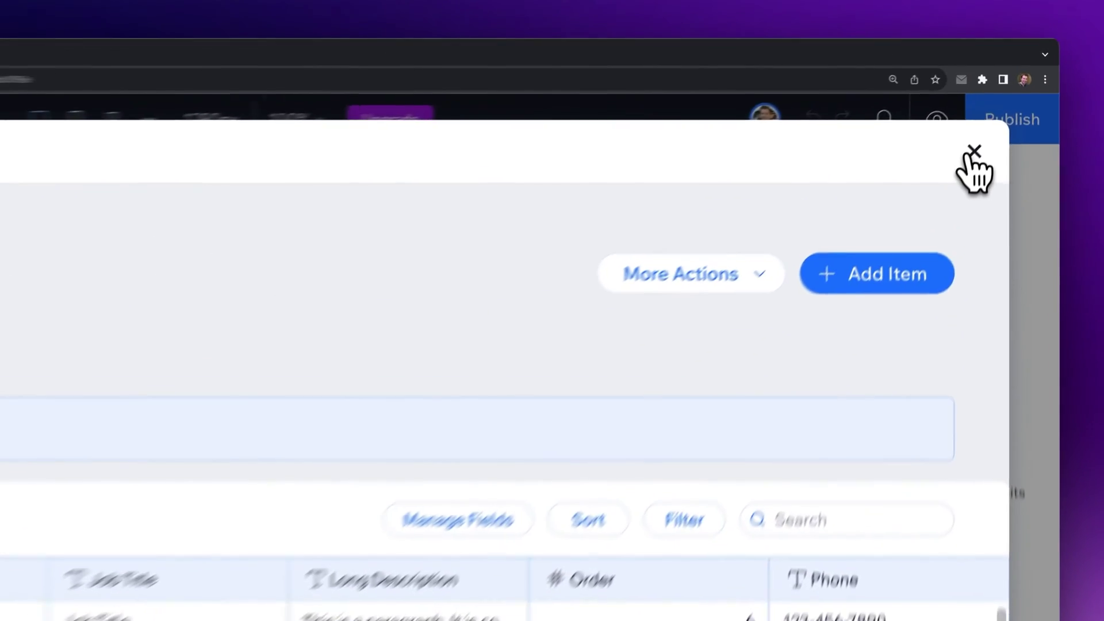
{"action": "left_click", "coordinate": [993, 107]}
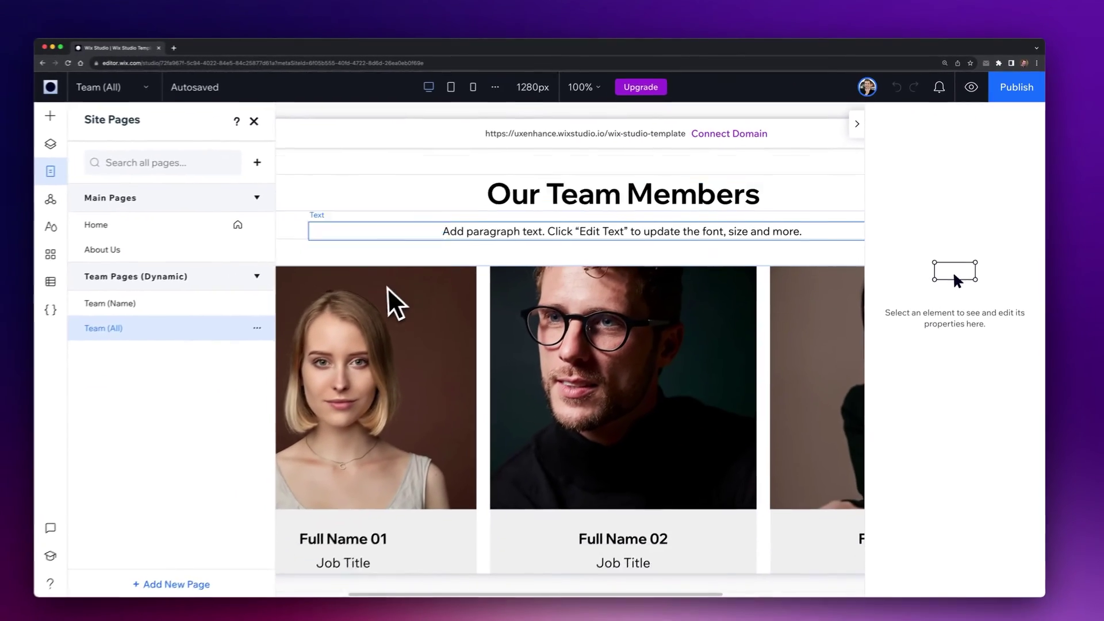
Look through the dynamic Team (All) page from start to end, and return to the Home page
{"action": "scroll", "coordinate": [236, 356], "scroll_direction": "down", "scroll_amount": 8}
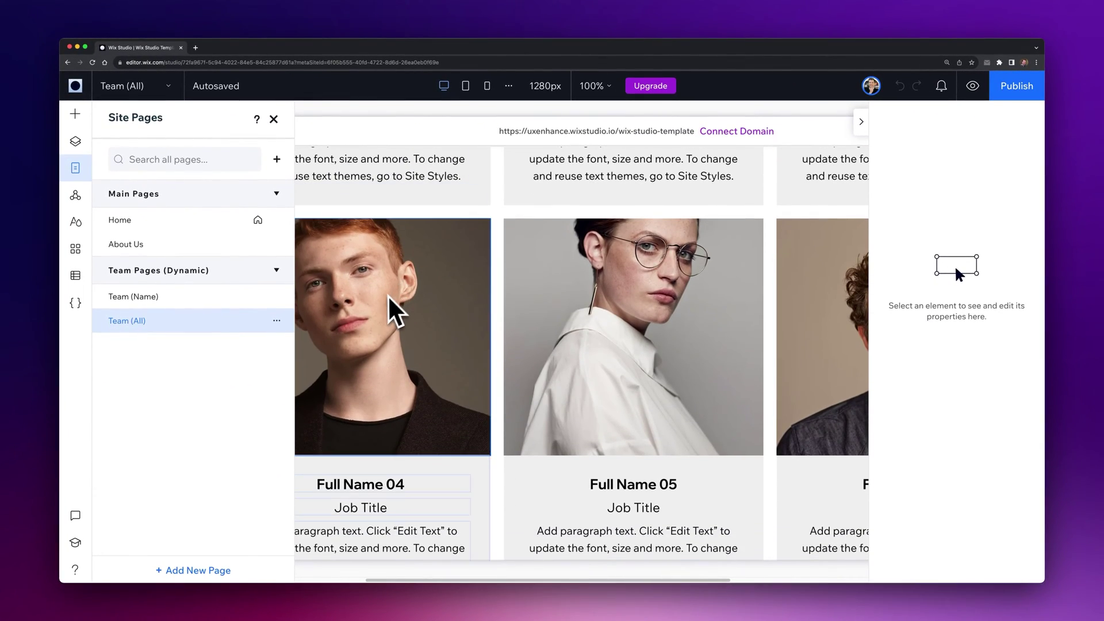
{"action": "scroll", "coordinate": [402, 289], "scroll_direction": "down", "scroll_amount": 3}
{"action": "scroll", "coordinate": [386, 306], "scroll_direction": "up", "scroll_amount": 10}
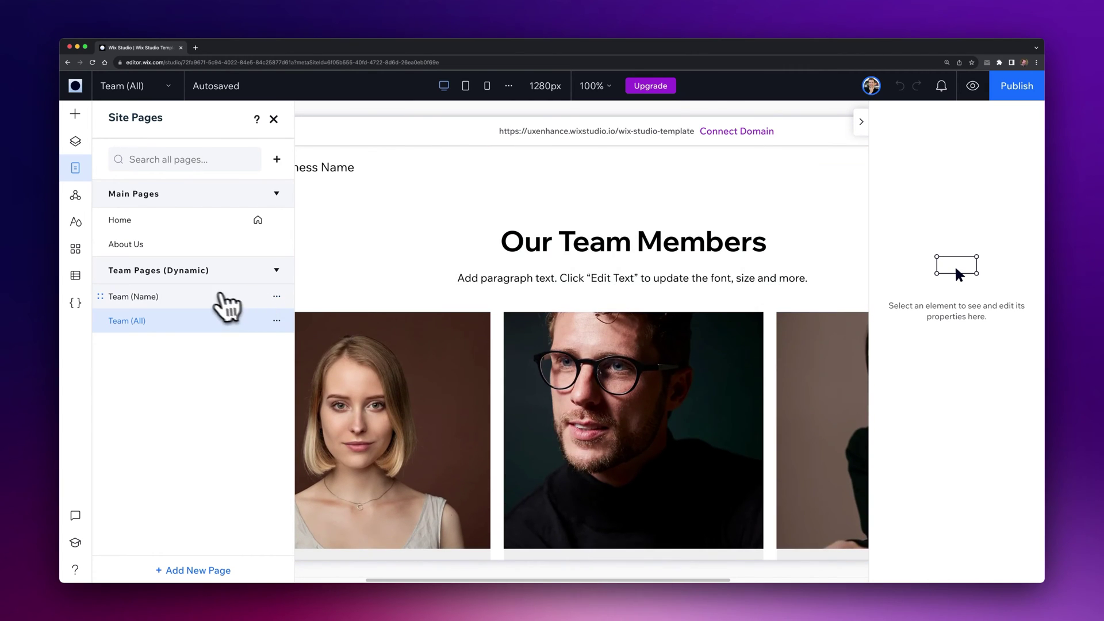
{"action": "left_click", "coordinate": [204, 218]}
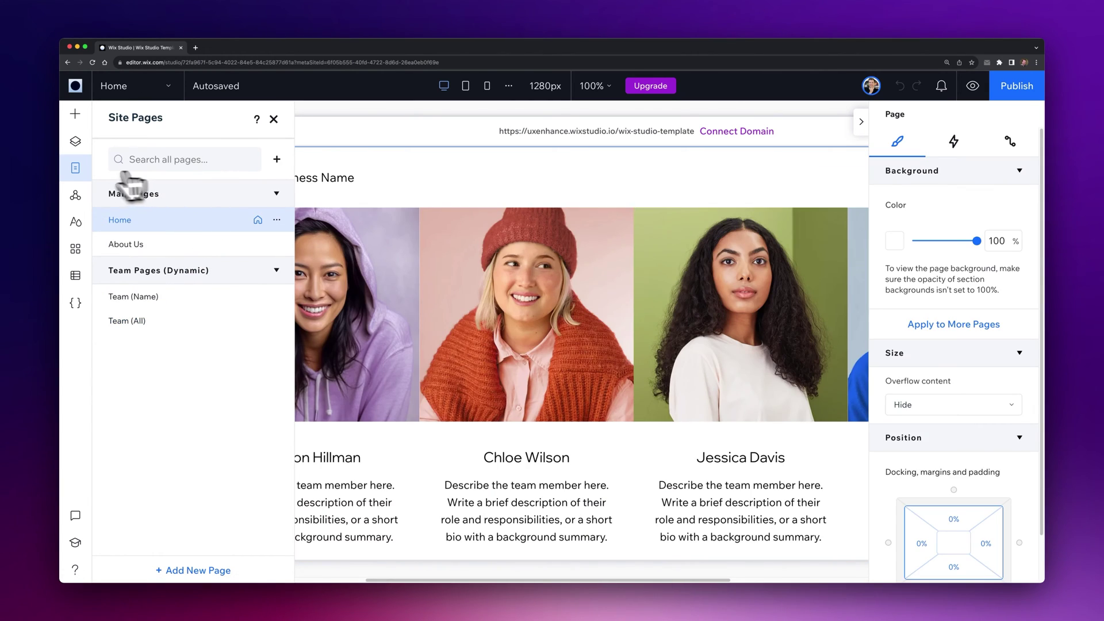
{"action": "left_click", "coordinate": [82, 173]}
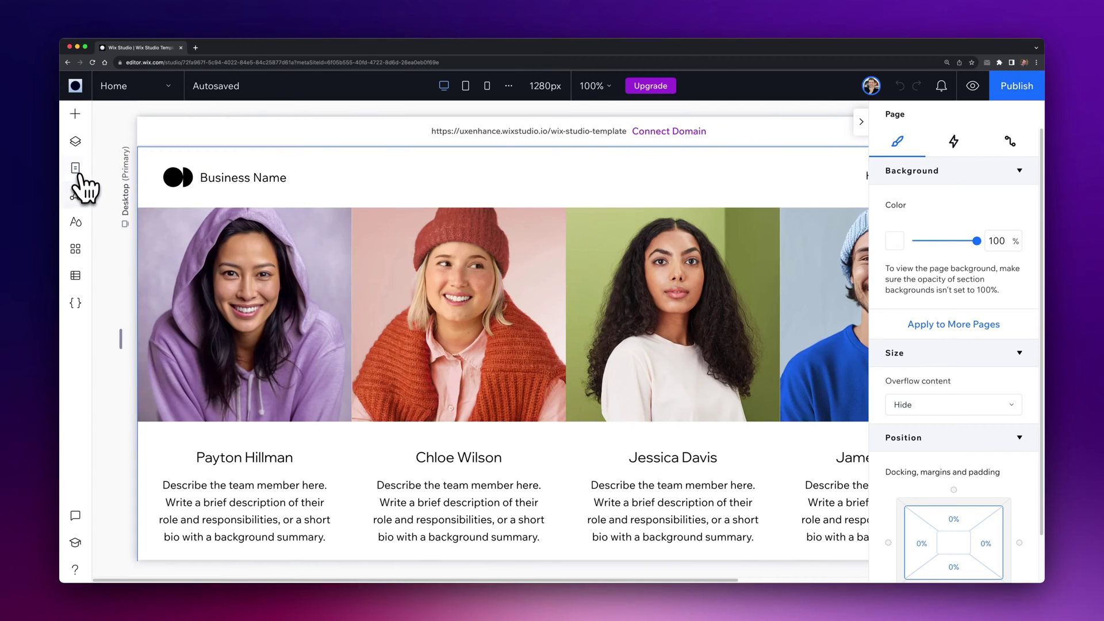
Review the Team collection among the site's CMS collections and look at the CMS learning resources
{"action": "left_click", "coordinate": [76, 277]}
{"action": "left_click", "coordinate": [159, 153]}
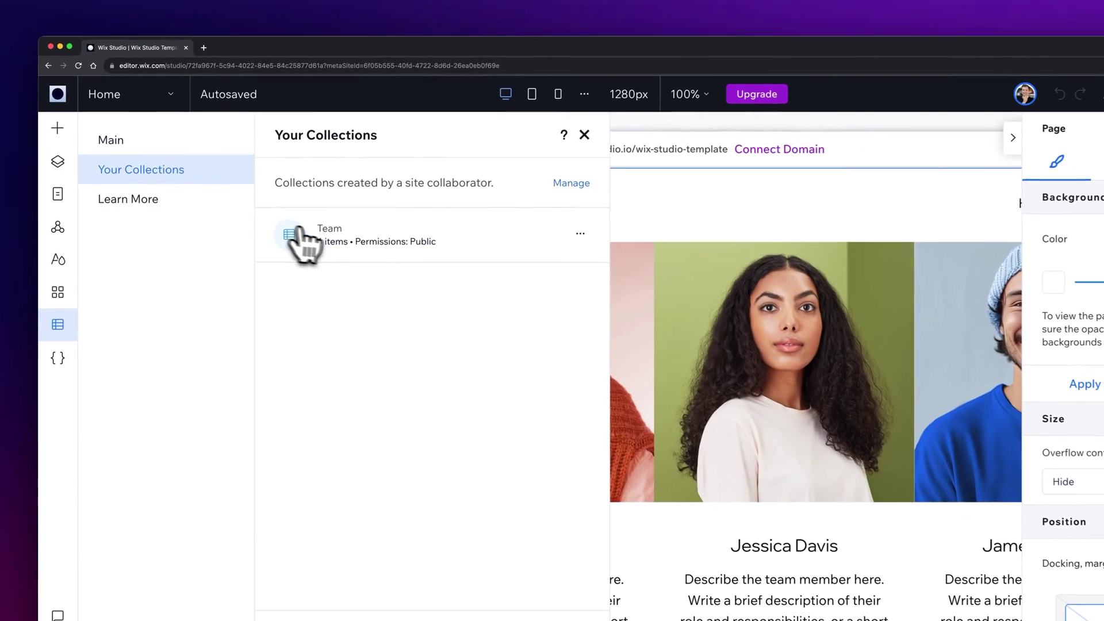
{"action": "left_click", "coordinate": [451, 285]}
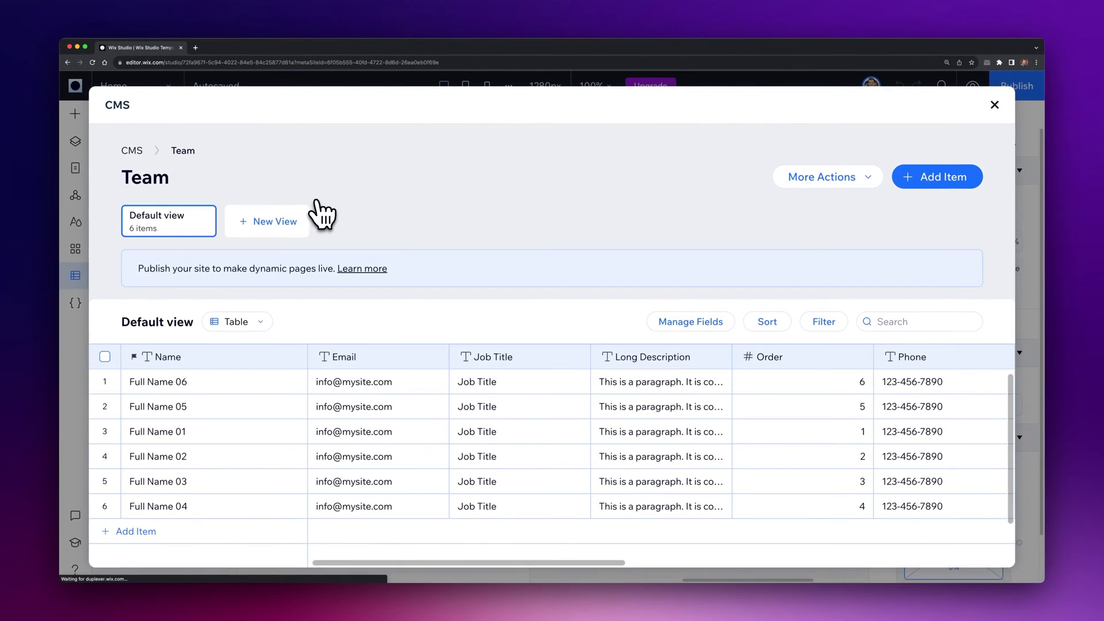
{"action": "left_click", "coordinate": [994, 105]}
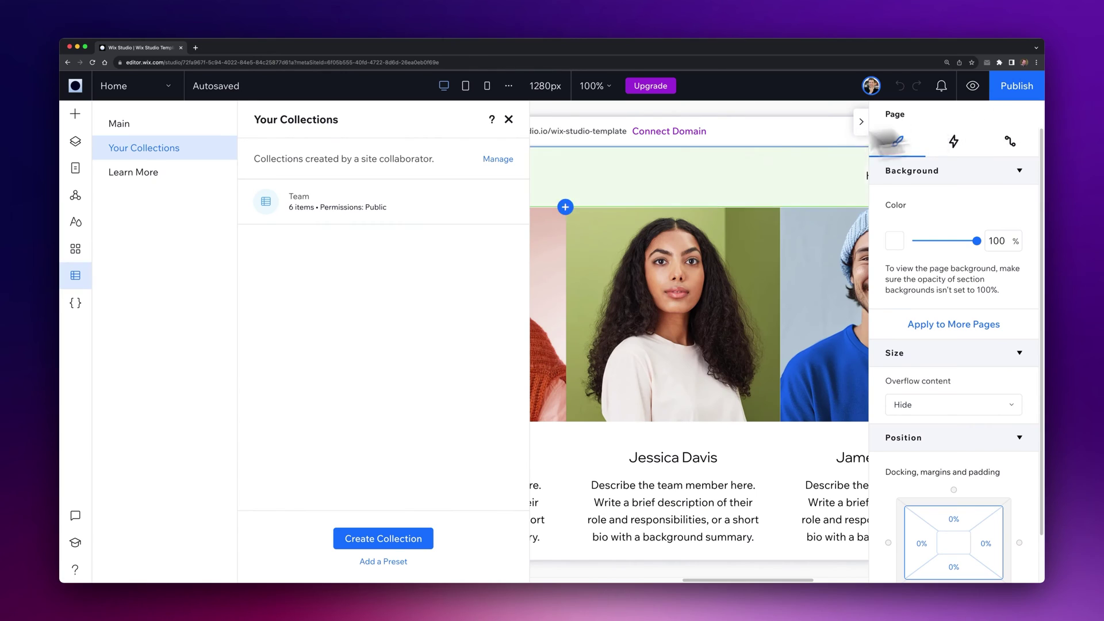
{"action": "left_click", "coordinate": [132, 175]}
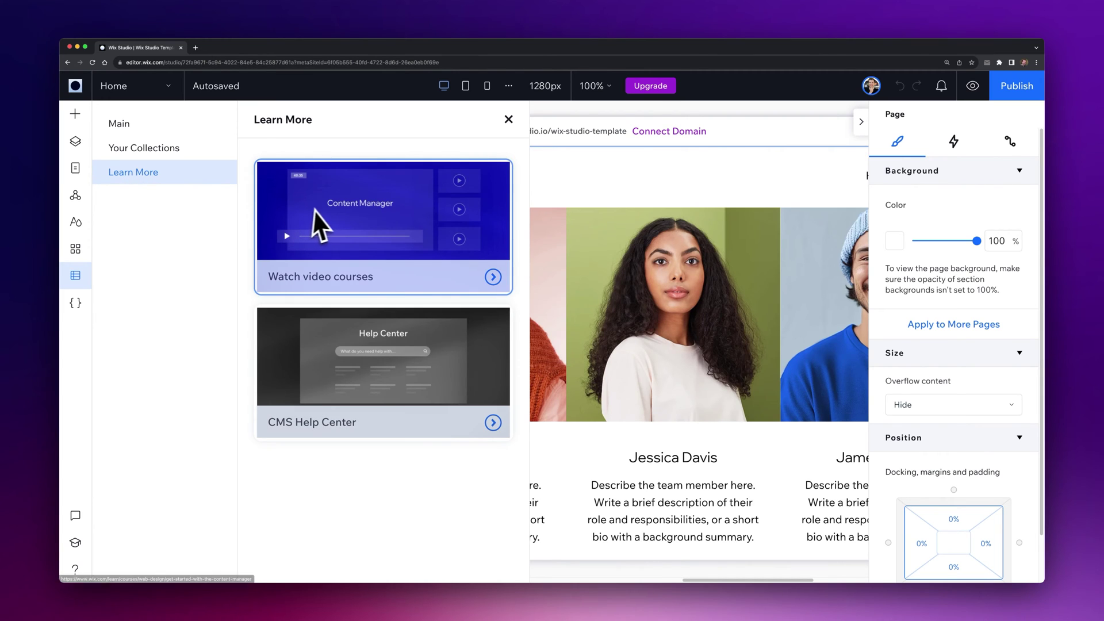
{"action": "left_click", "coordinate": [79, 275]}
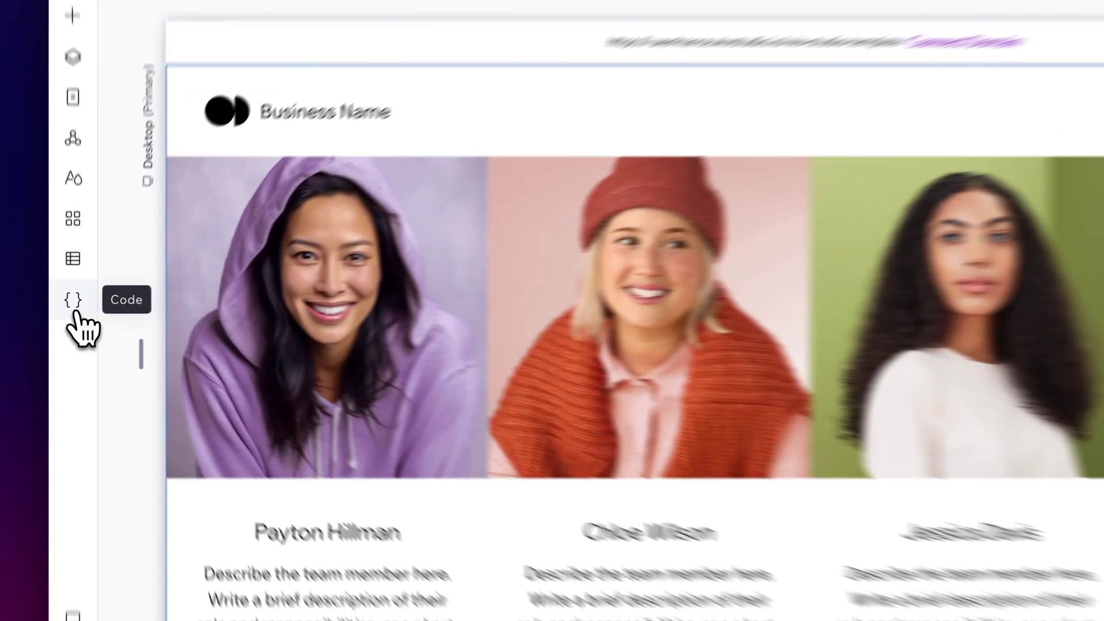
Turn on coding for the site and review its Global Code, CSS and Backend Code areas
{"action": "left_click", "coordinate": [76, 303]}
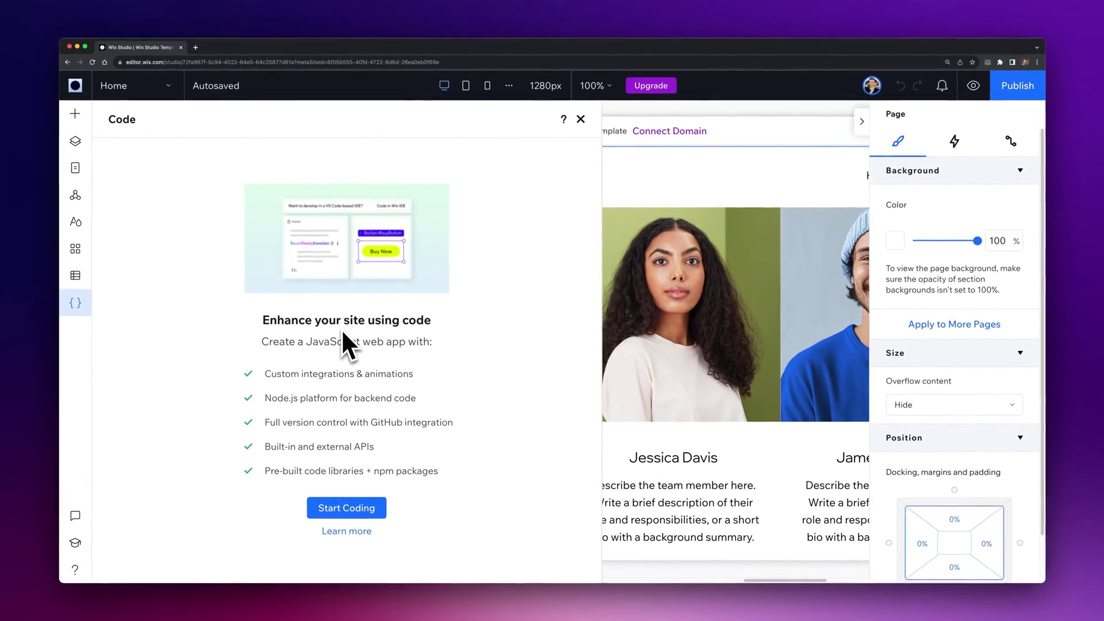
{"action": "left_click", "coordinate": [353, 511]}
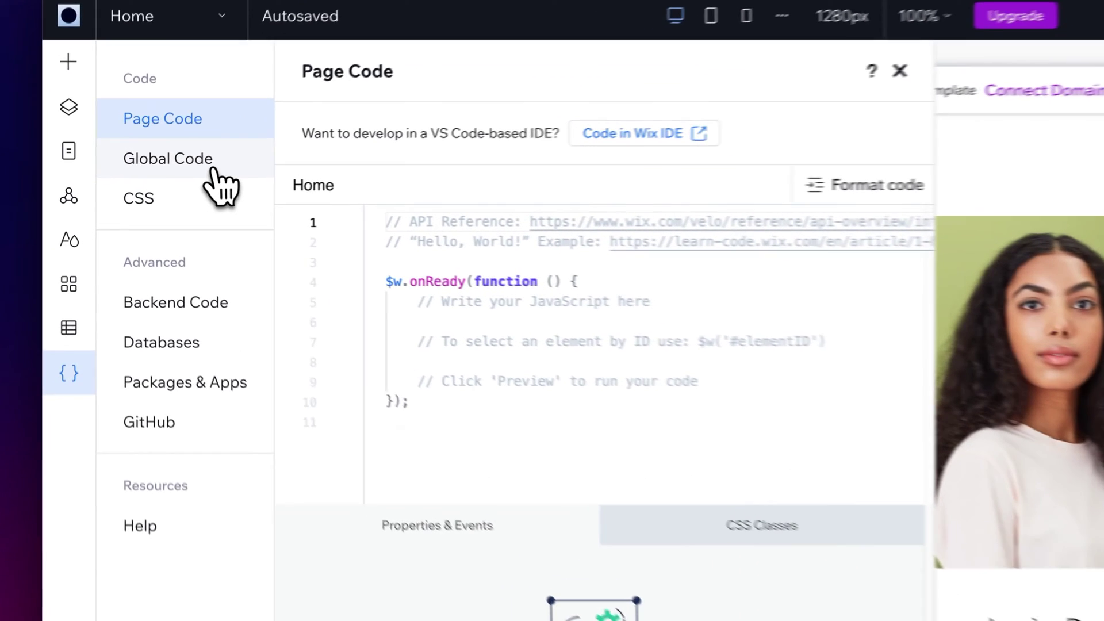
{"action": "left_click", "coordinate": [160, 173]}
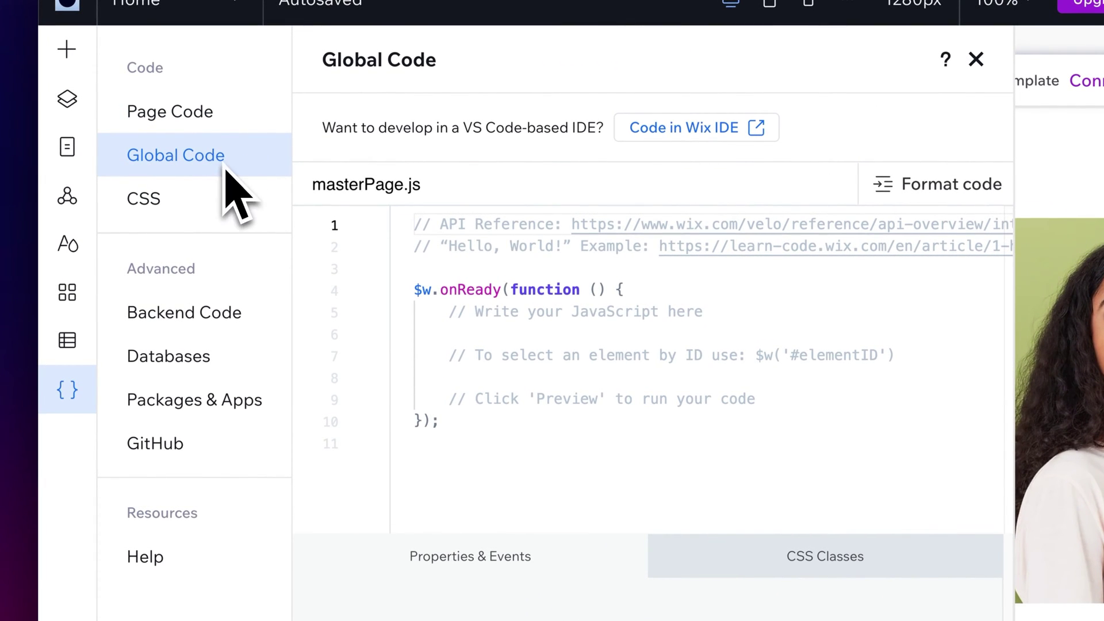
{"action": "left_click", "coordinate": [218, 200]}
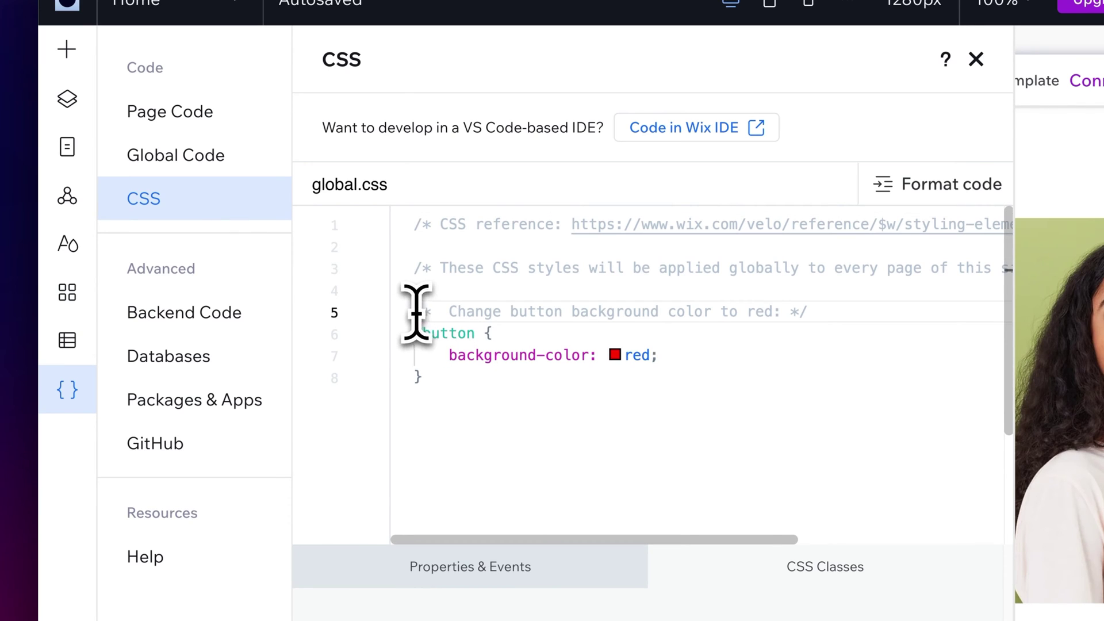
{"action": "left_click", "coordinate": [200, 318]}
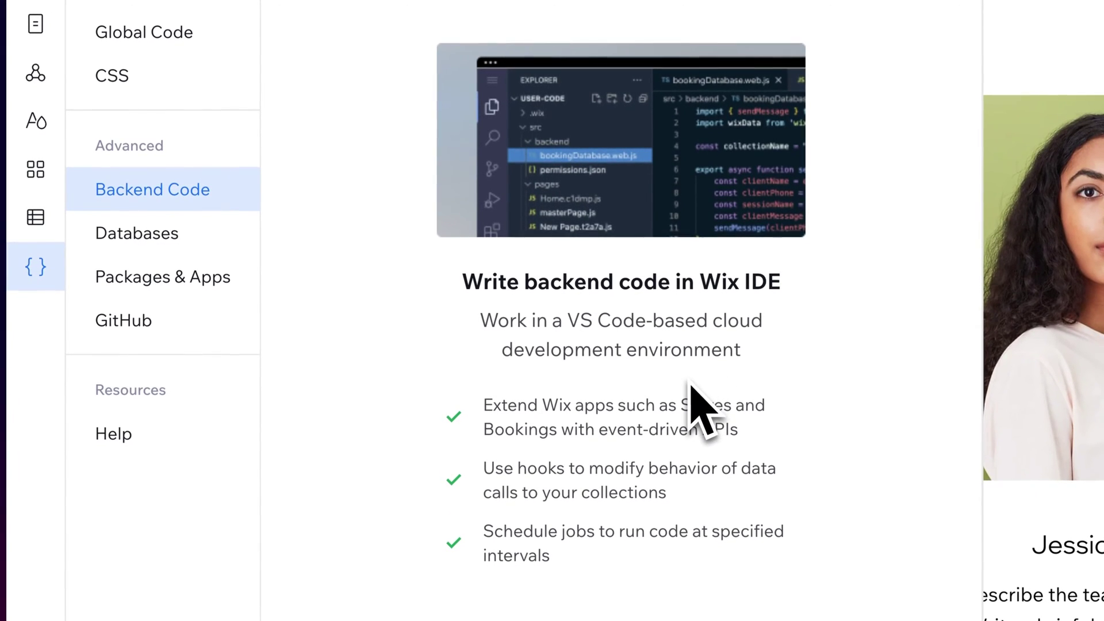
Examine the fields of the Billing Invoices and Team collections in the code databases
{"action": "left_click", "coordinate": [218, 235]}
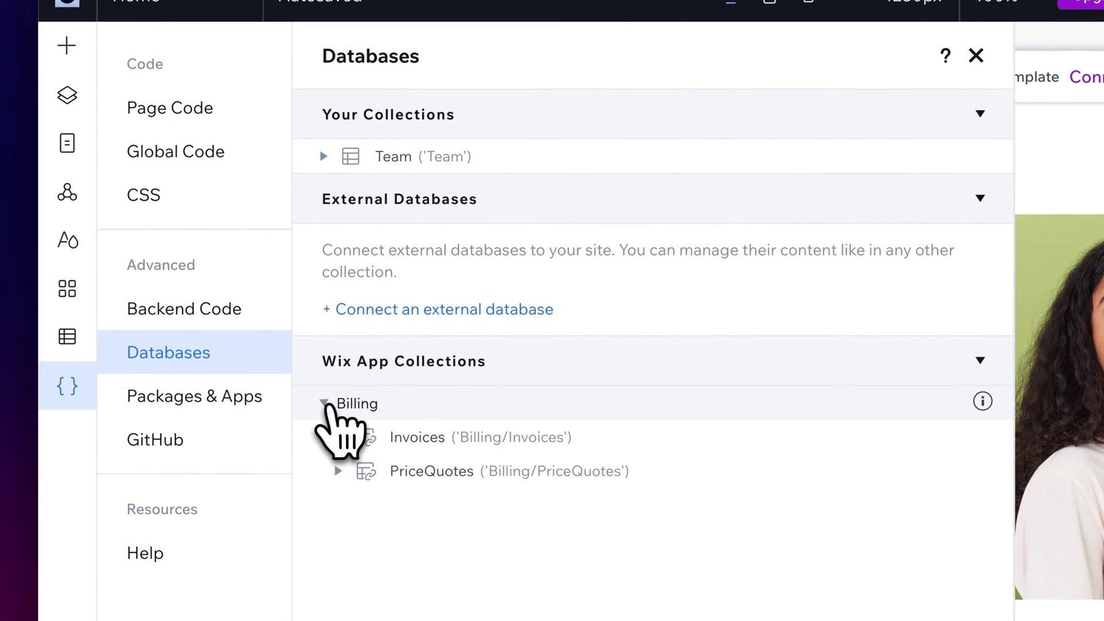
{"action": "left_click", "coordinate": [338, 437]}
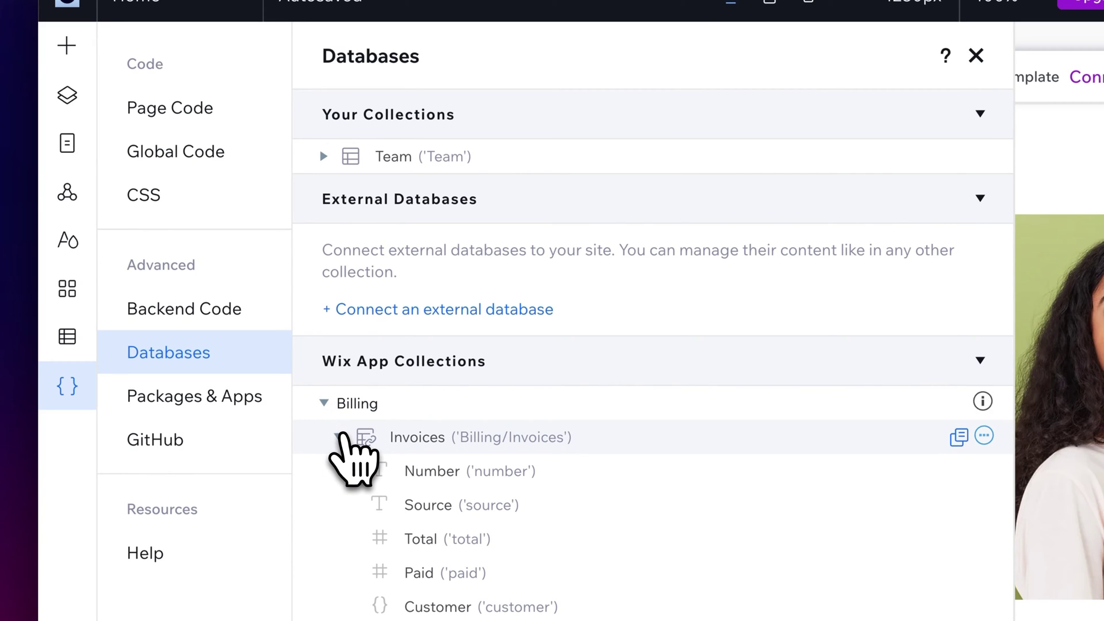
{"action": "left_click", "coordinate": [326, 157]}
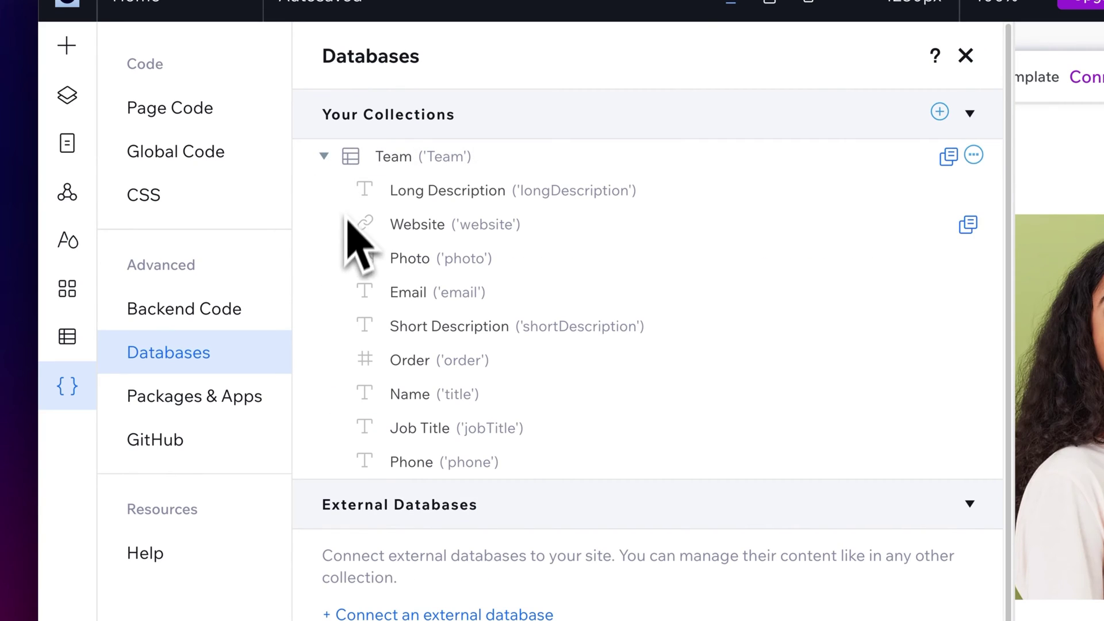
Review the Packages & Apps options and the GitHub connection, and leave the code tools
{"action": "left_click", "coordinate": [241, 397]}
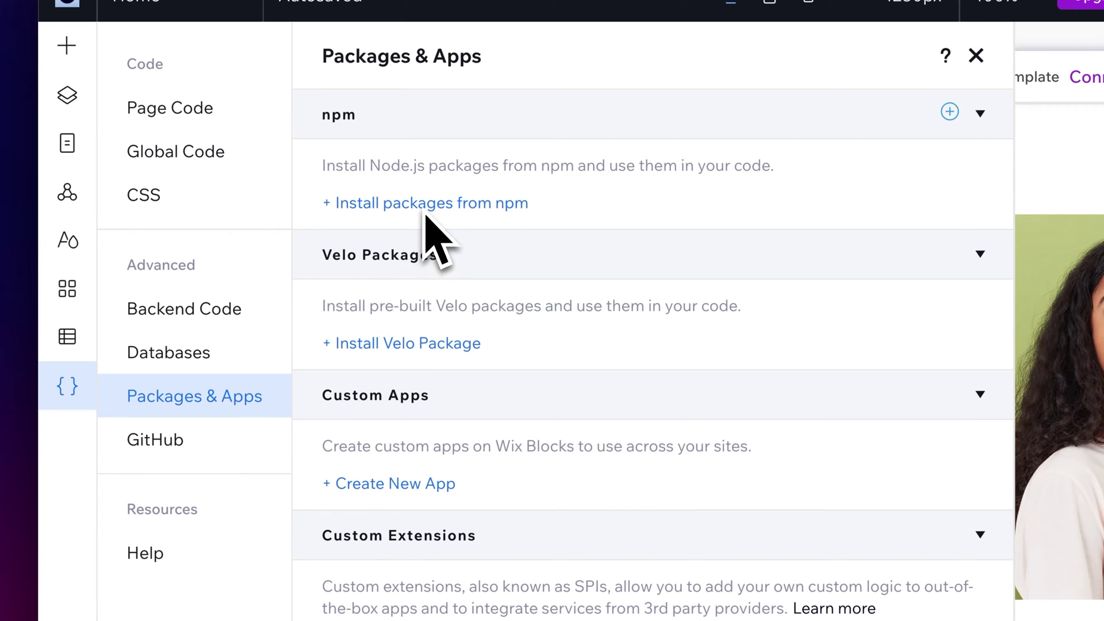
{"action": "left_click", "coordinate": [250, 443]}
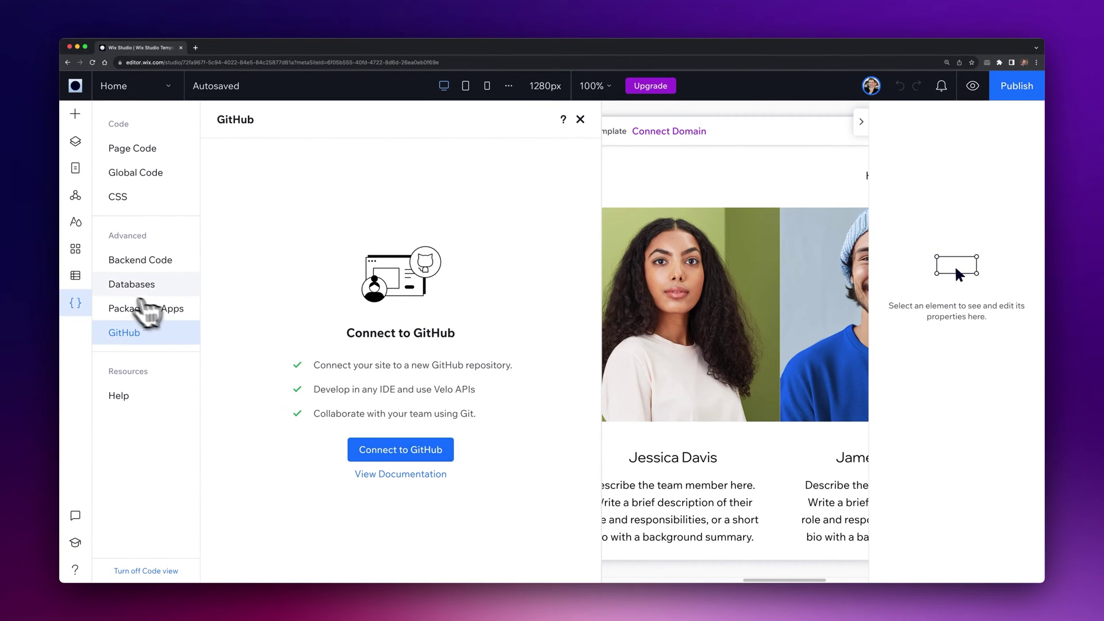
{"action": "left_click", "coordinate": [79, 301]}
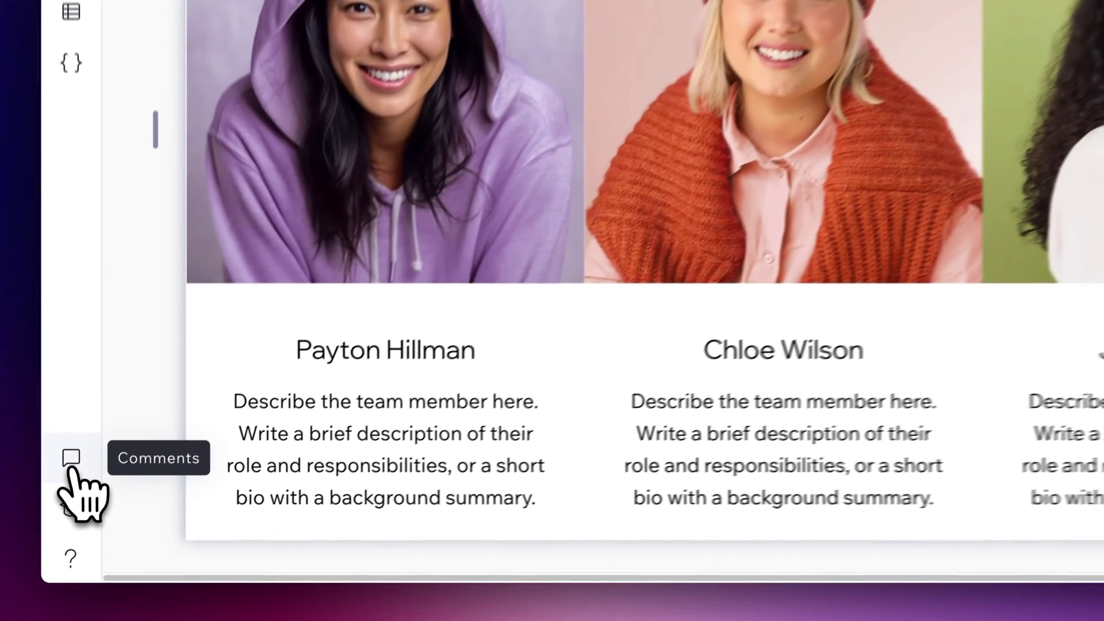
Post the comment "Needs more team members" on the Home page and delete it
{"action": "left_click", "coordinate": [74, 515]}
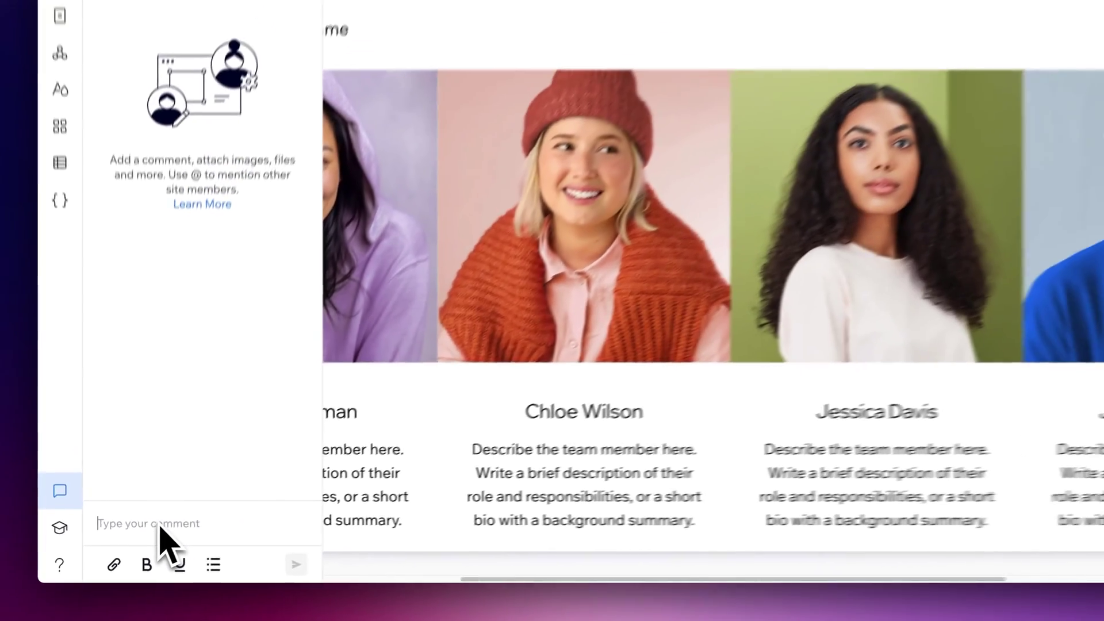
{"action": "type", "text": "Needs more team"}
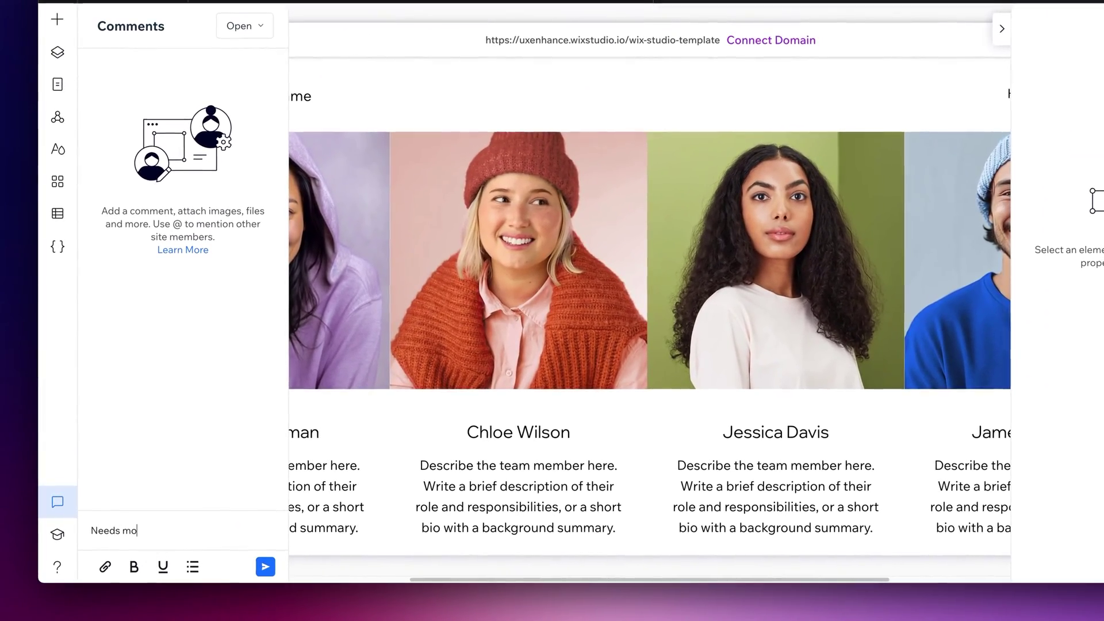
{"action": "type", "text": " members"}
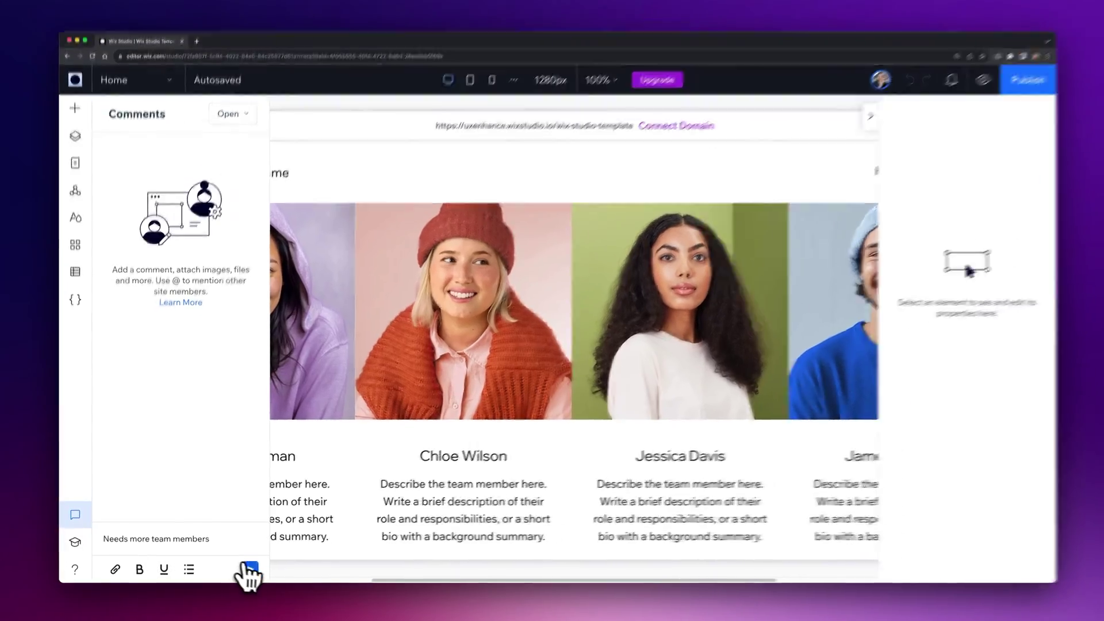
{"action": "left_click", "coordinate": [265, 566]}
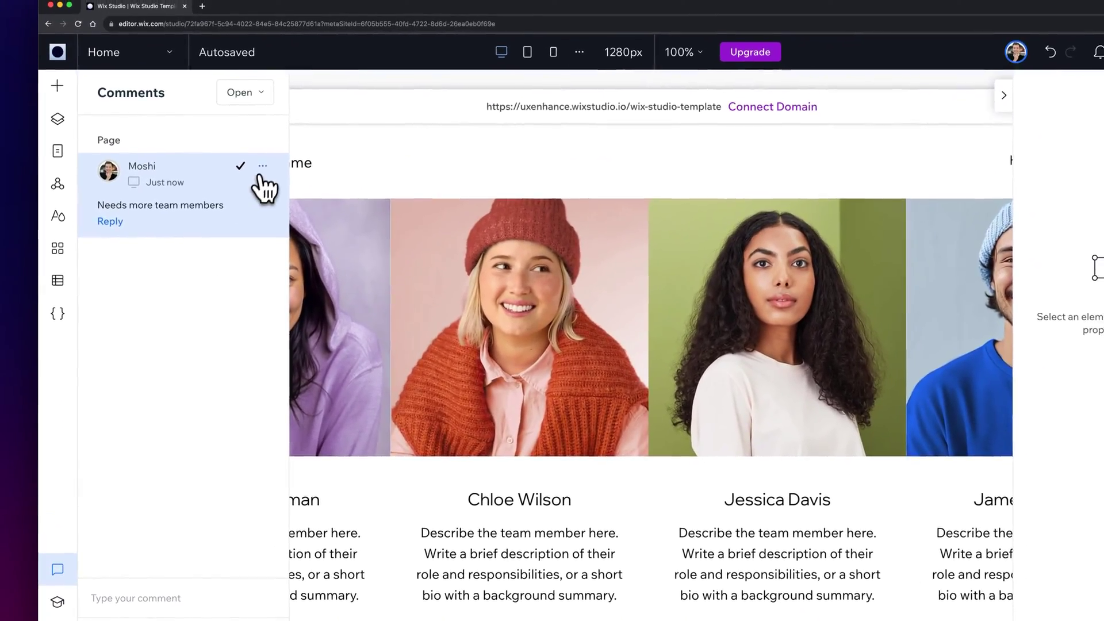
{"action": "left_click", "coordinate": [262, 168]}
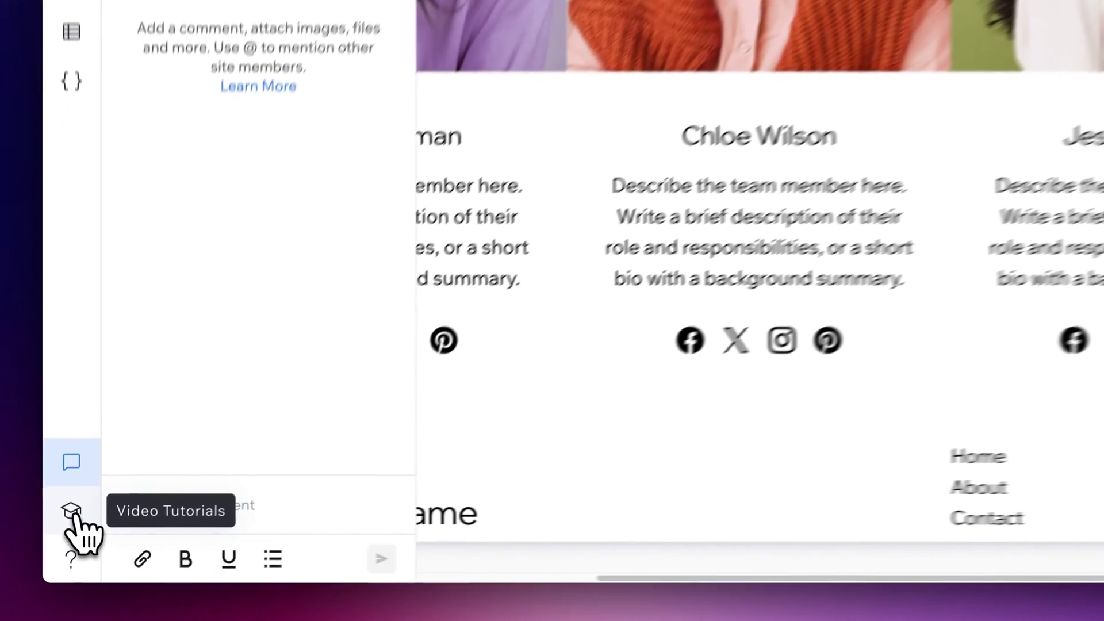
Browse the list of Wix Studio video tutorials
{"action": "left_click", "coordinate": [76, 543]}
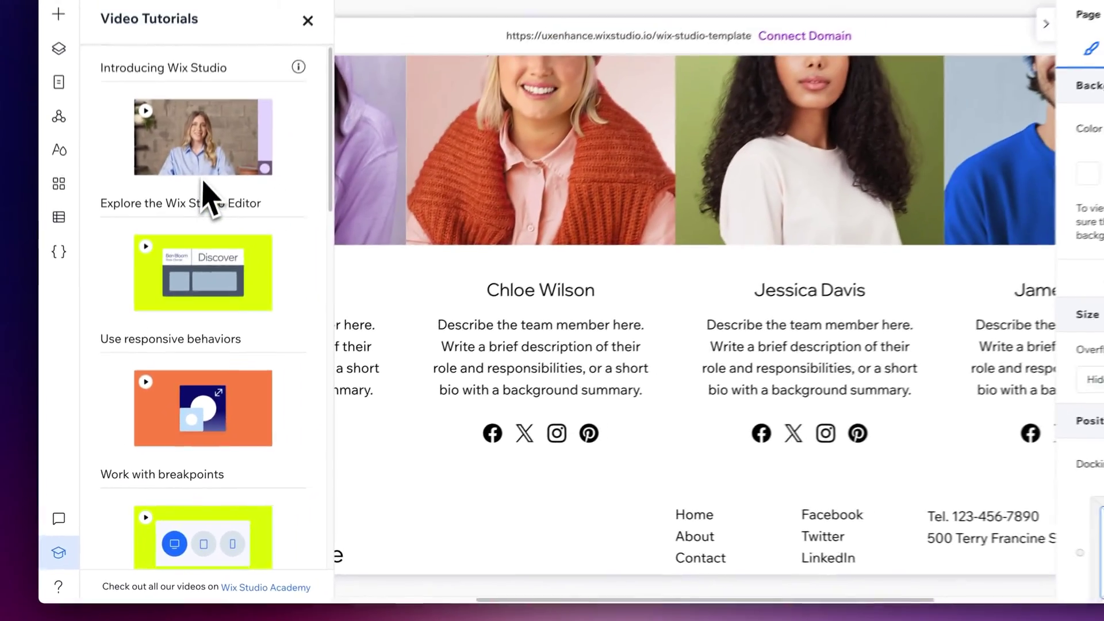
{"action": "scroll", "coordinate": [178, 276], "scroll_direction": "down", "scroll_amount": 5}
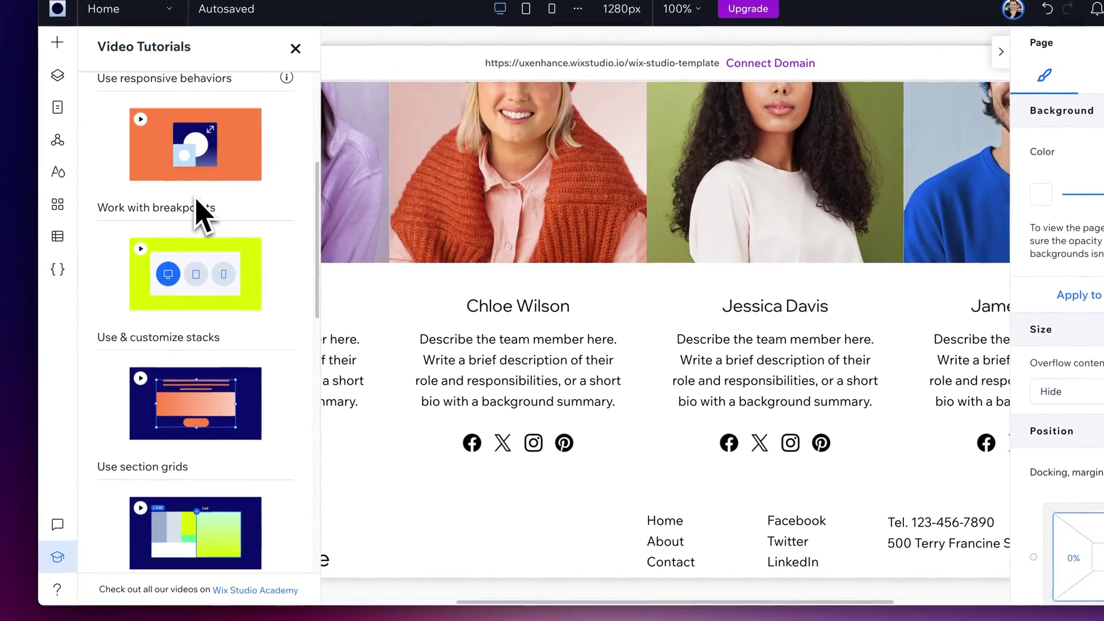
Finish browsing the video tutorials and review the available help and support options
{"action": "scroll", "coordinate": [193, 224], "scroll_direction": "down", "scroll_amount": 1}
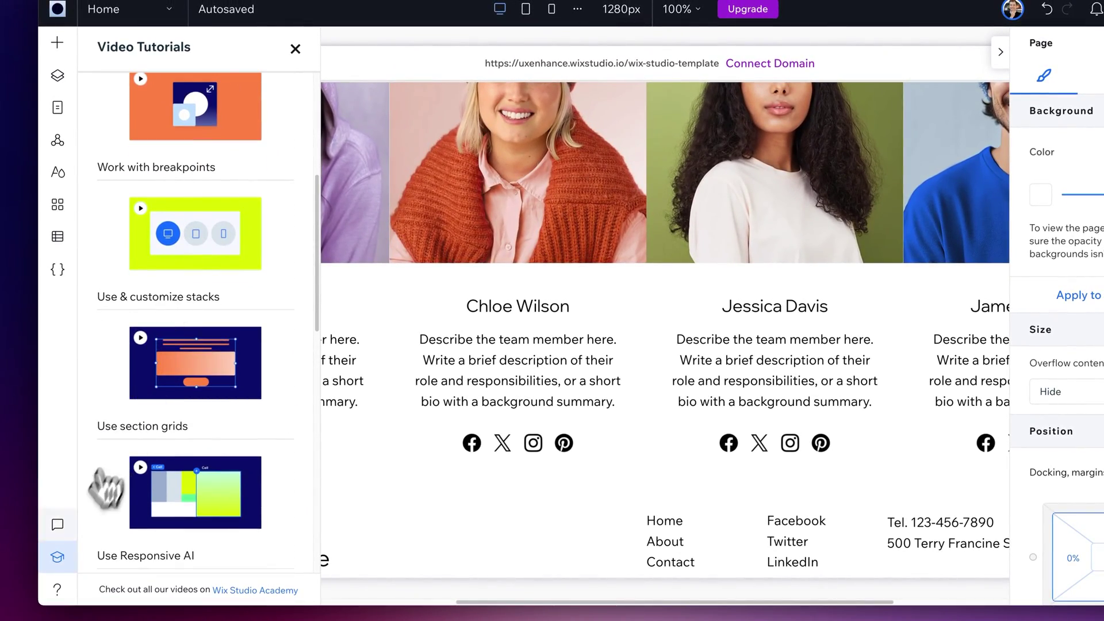
{"action": "left_click", "coordinate": [57, 556]}
{"action": "left_click", "coordinate": [57, 589]}
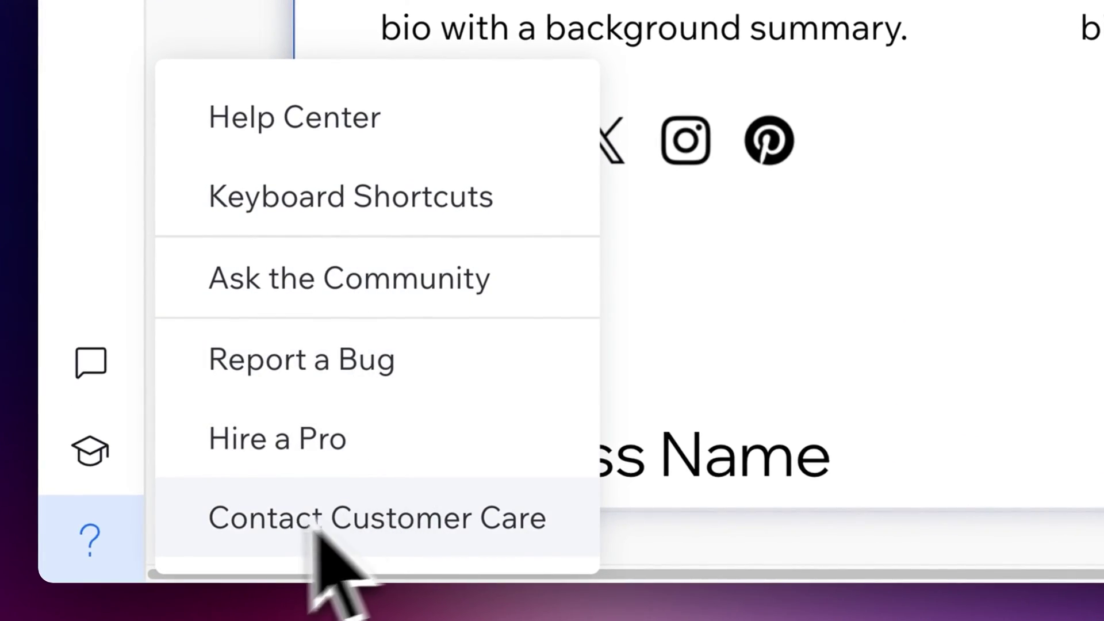
{"action": "left_click", "coordinate": [112, 549]}
{"action": "left_click", "coordinate": [112, 549]}
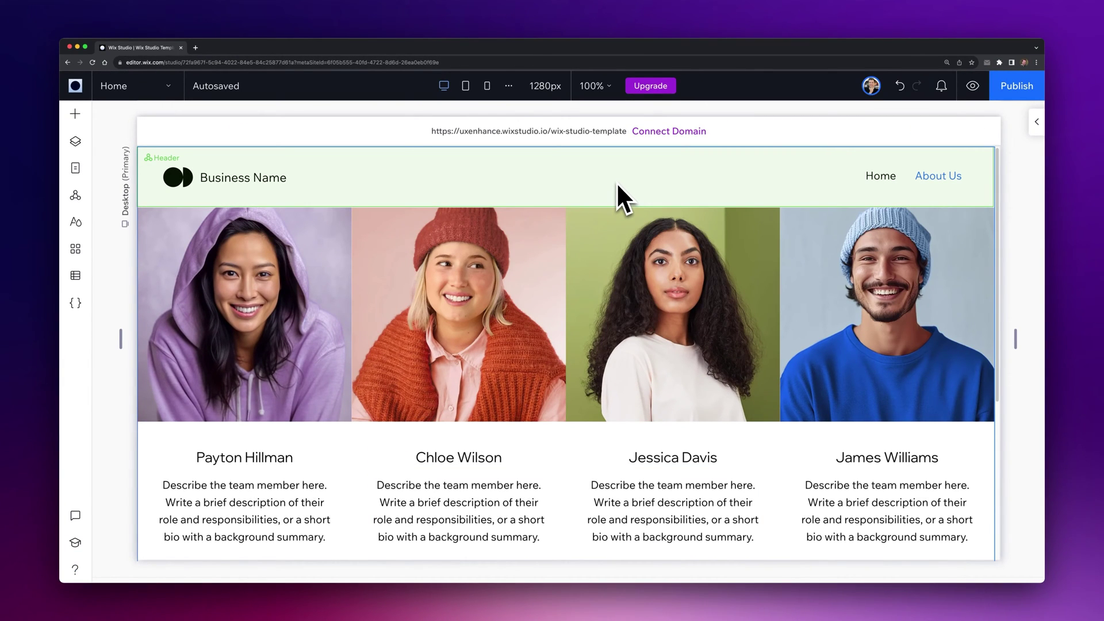
Review the Home page's design, Interactions and dynamic content settings in the inspector
{"action": "left_click", "coordinate": [1037, 122]}
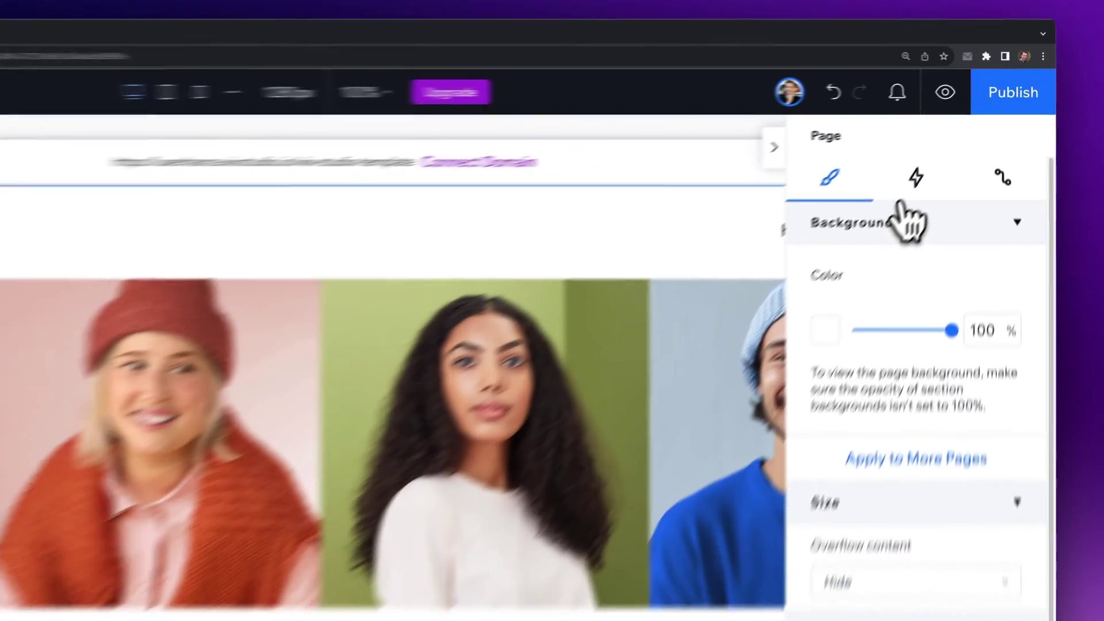
{"action": "left_click", "coordinate": [953, 143]}
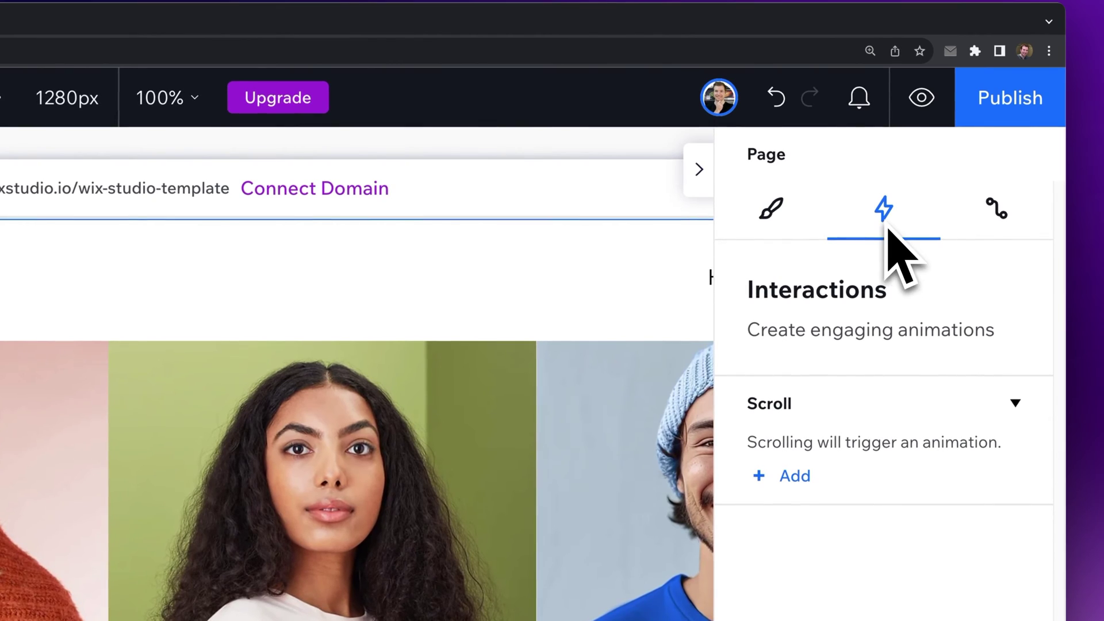
{"action": "left_click", "coordinate": [997, 215]}
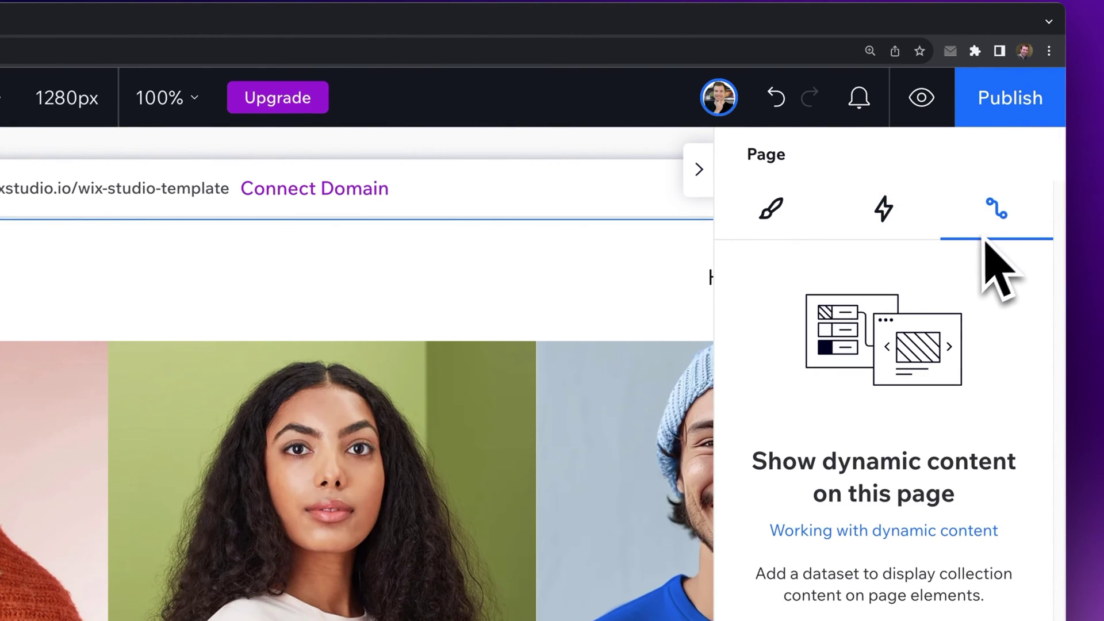
{"action": "left_click", "coordinate": [773, 214]}
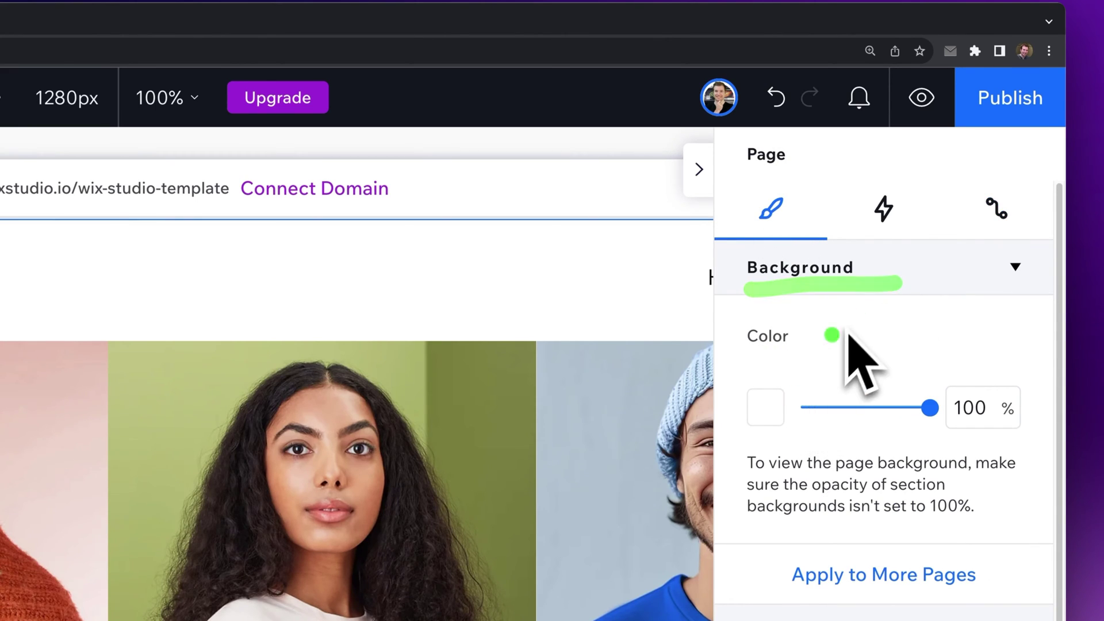
Try several theme colours for the Home page background and settle on the pale green #F3F8F0
{"action": "left_click", "coordinate": [768, 415]}
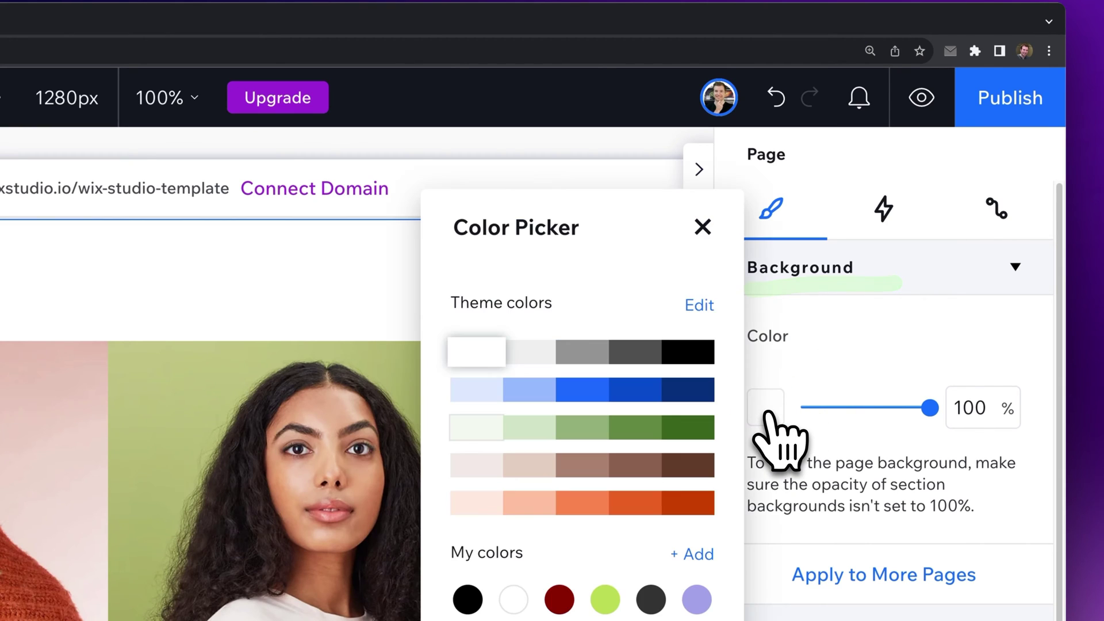
{"action": "left_click", "coordinate": [541, 358]}
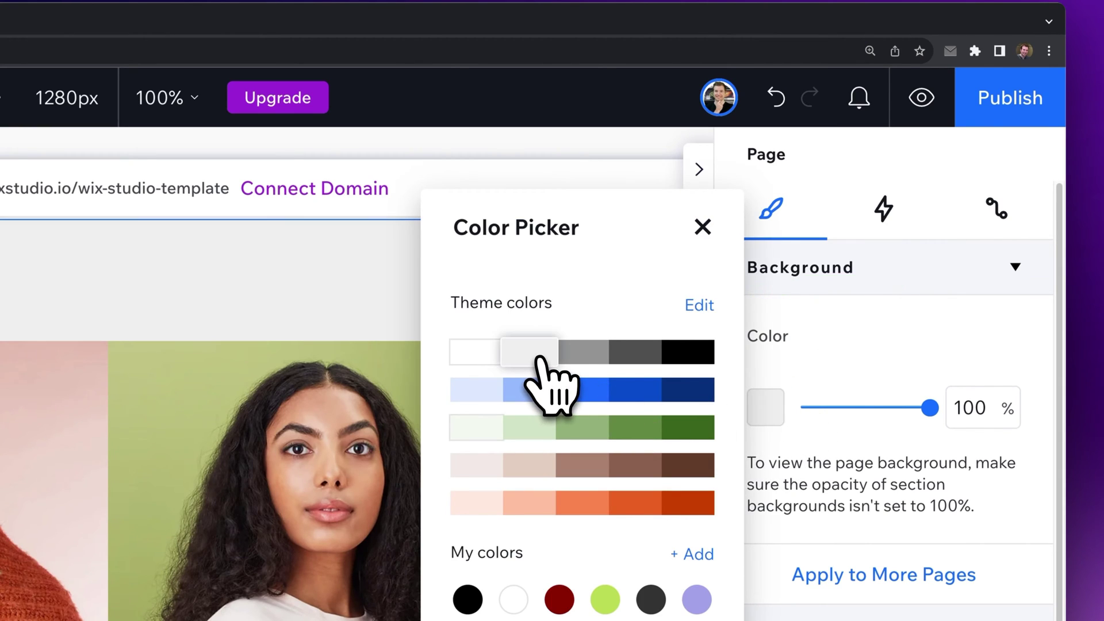
{"action": "left_click", "coordinate": [580, 353]}
{"action": "left_click", "coordinate": [633, 354]}
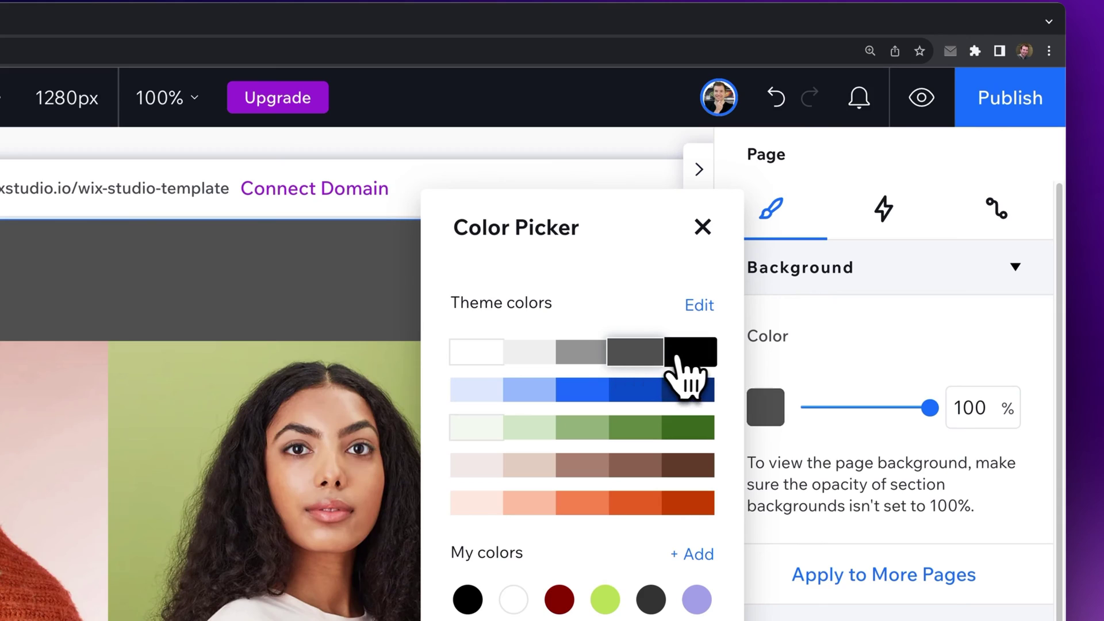
{"action": "left_click", "coordinate": [683, 354]}
{"action": "left_click", "coordinate": [477, 352]}
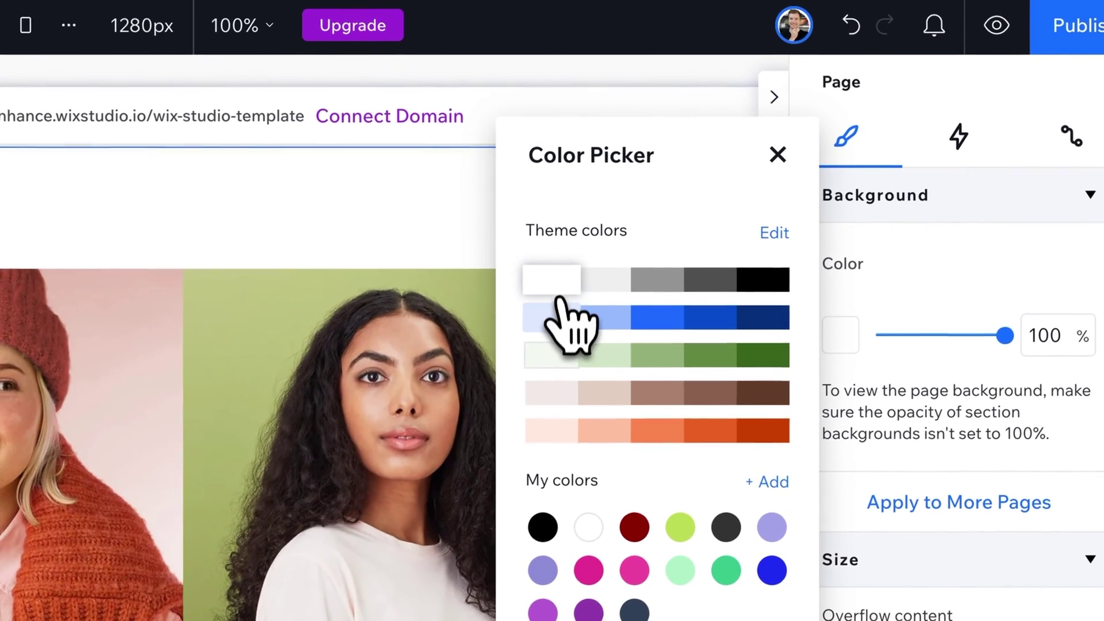
{"action": "left_click", "coordinate": [482, 388]}
{"action": "left_click", "coordinate": [560, 351]}
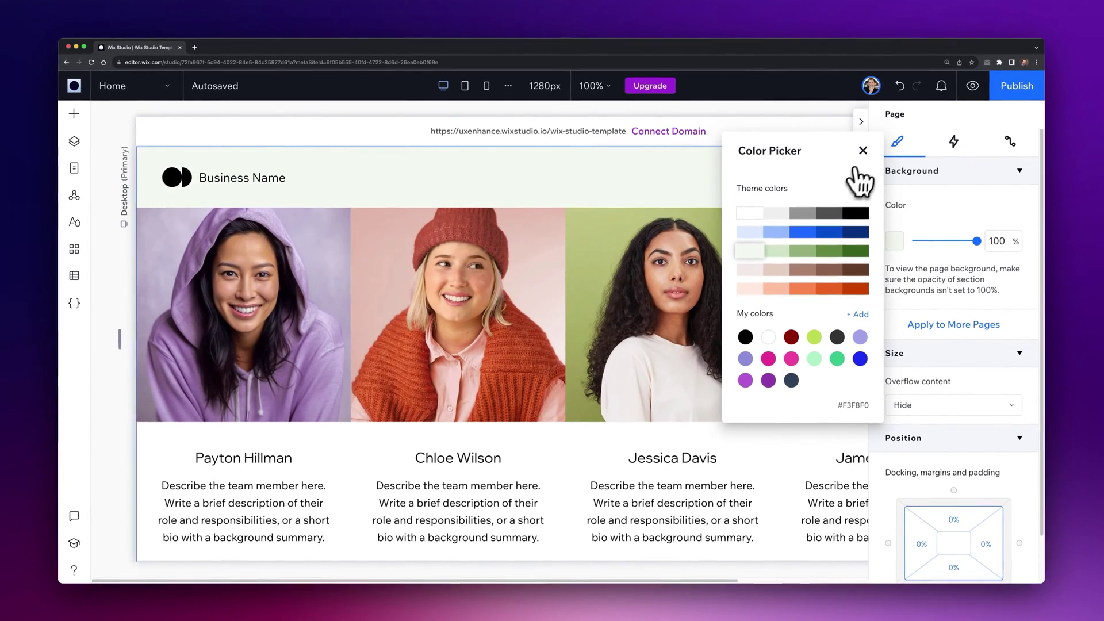
{"action": "left_click", "coordinate": [862, 151]}
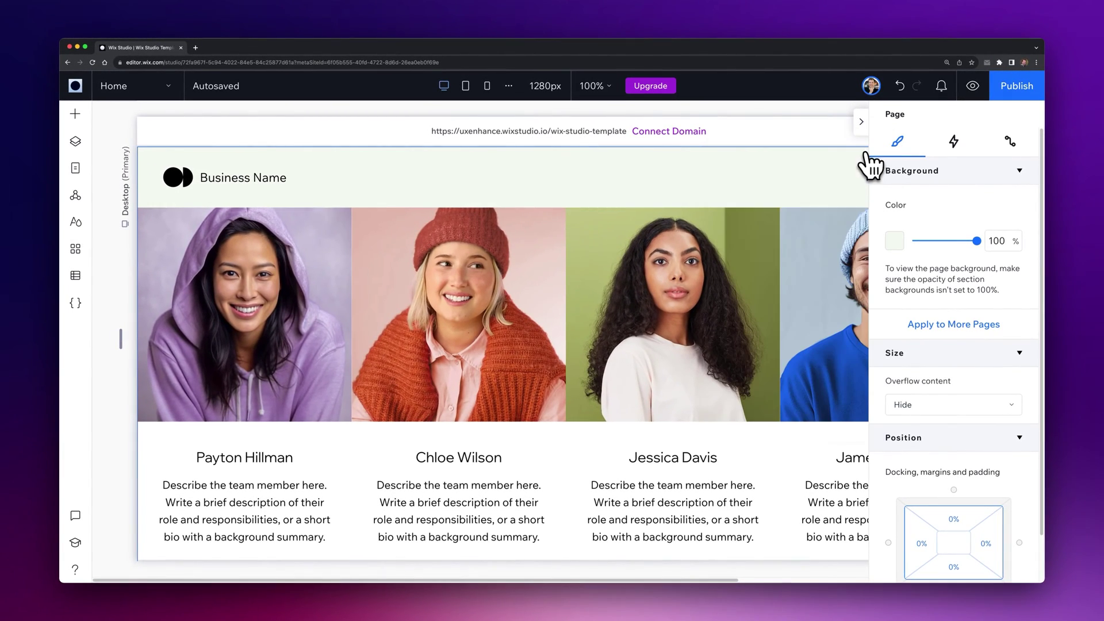
Compare the inspector settings of the page, the header's logo stack, the second team card and its image
{"action": "scroll", "coordinate": [771, 271], "scroll_direction": "down", "scroll_amount": 5}
{"action": "scroll", "coordinate": [771, 273], "scroll_direction": "up", "scroll_amount": 5}
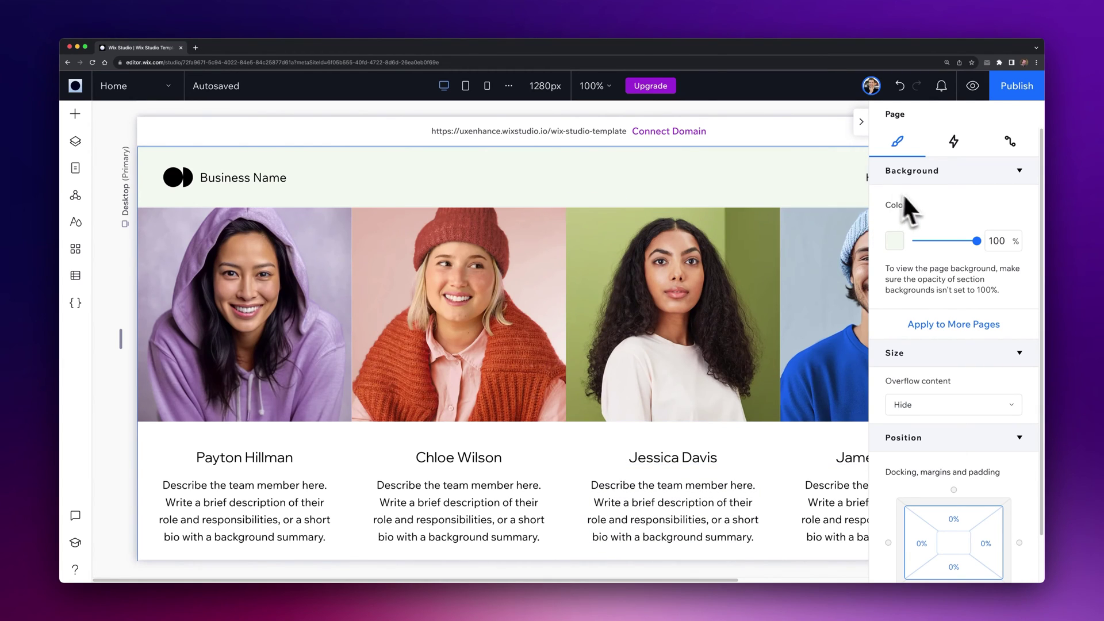
{"action": "left_click", "coordinate": [271, 196]}
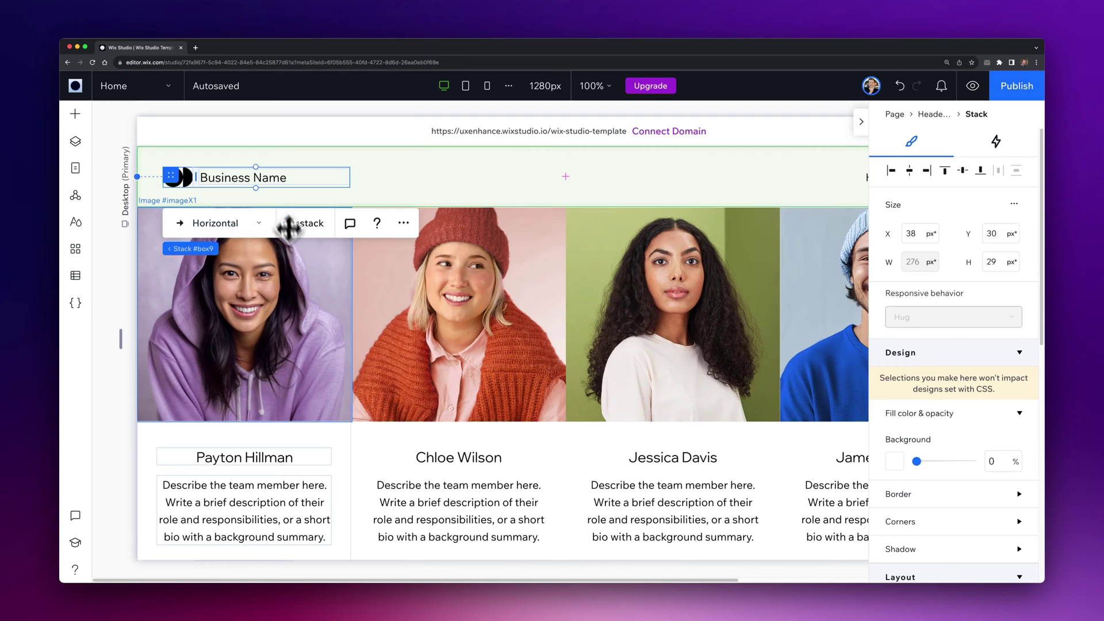
{"action": "left_click", "coordinate": [373, 439]}
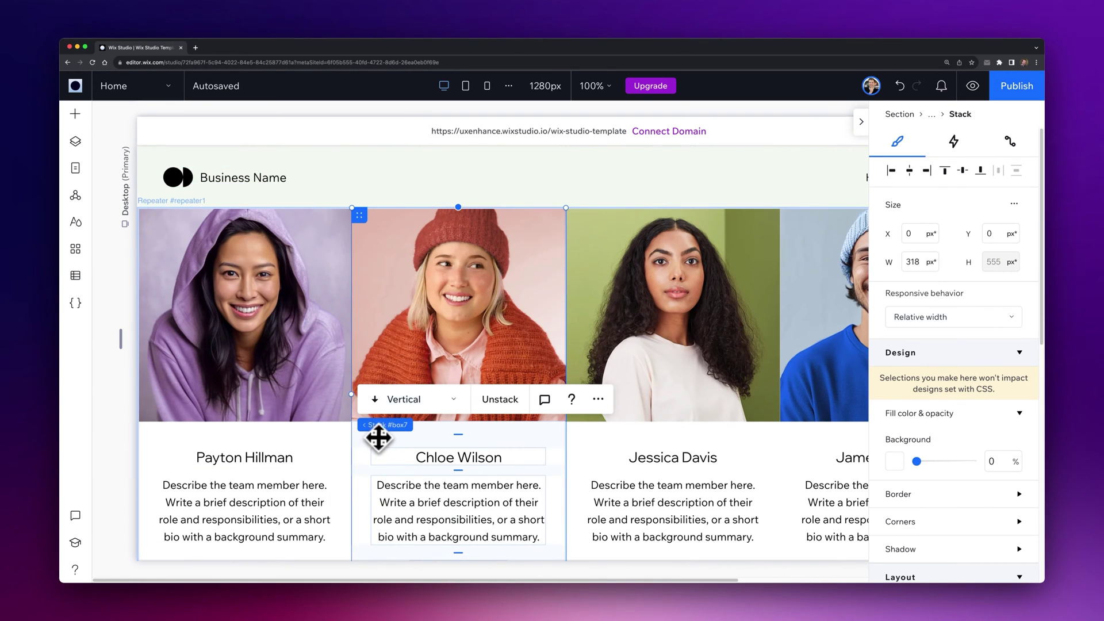
{"action": "left_click", "coordinate": [459, 310]}
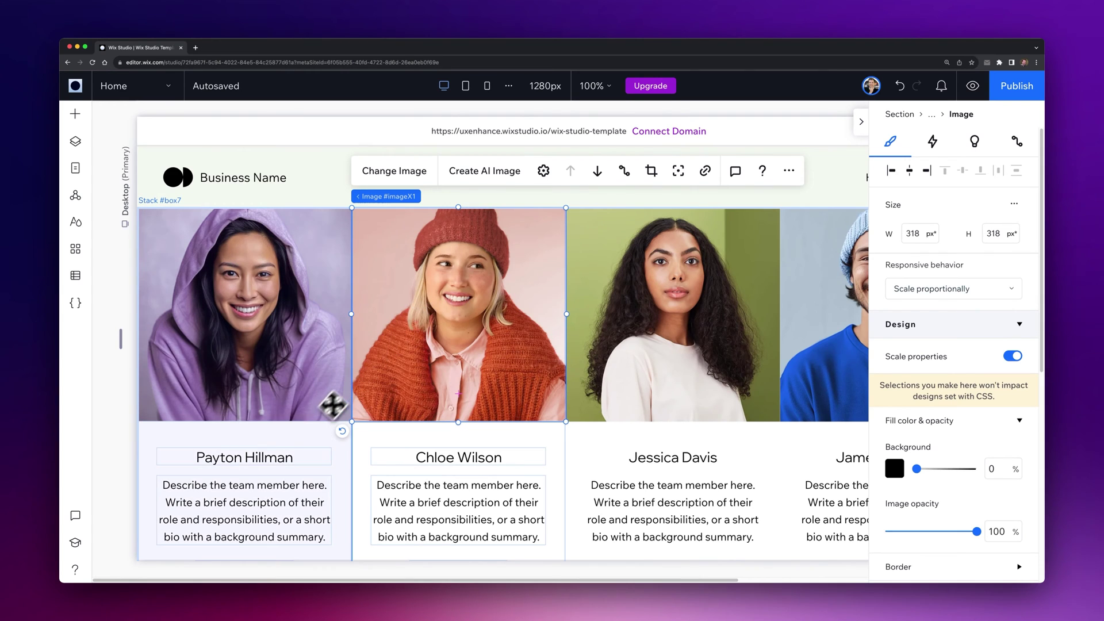
Add a blank section between the team cards and the footer, try a height of 200 px and settle on 400 px
{"action": "scroll", "coordinate": [224, 442], "scroll_direction": "down", "scroll_amount": 3}
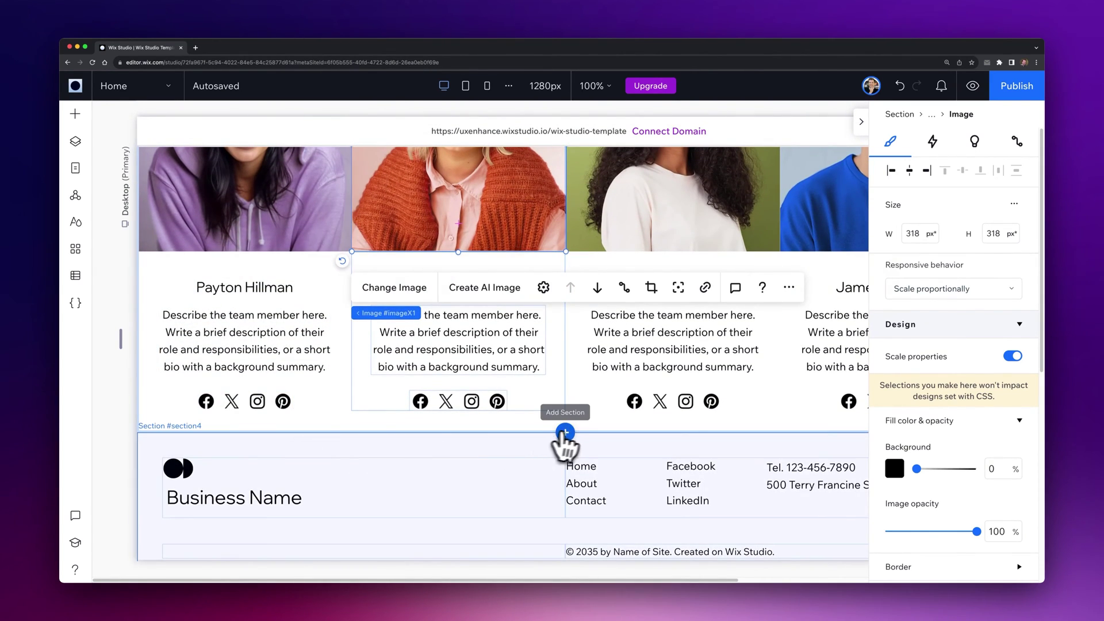
{"action": "left_click", "coordinate": [565, 432]}
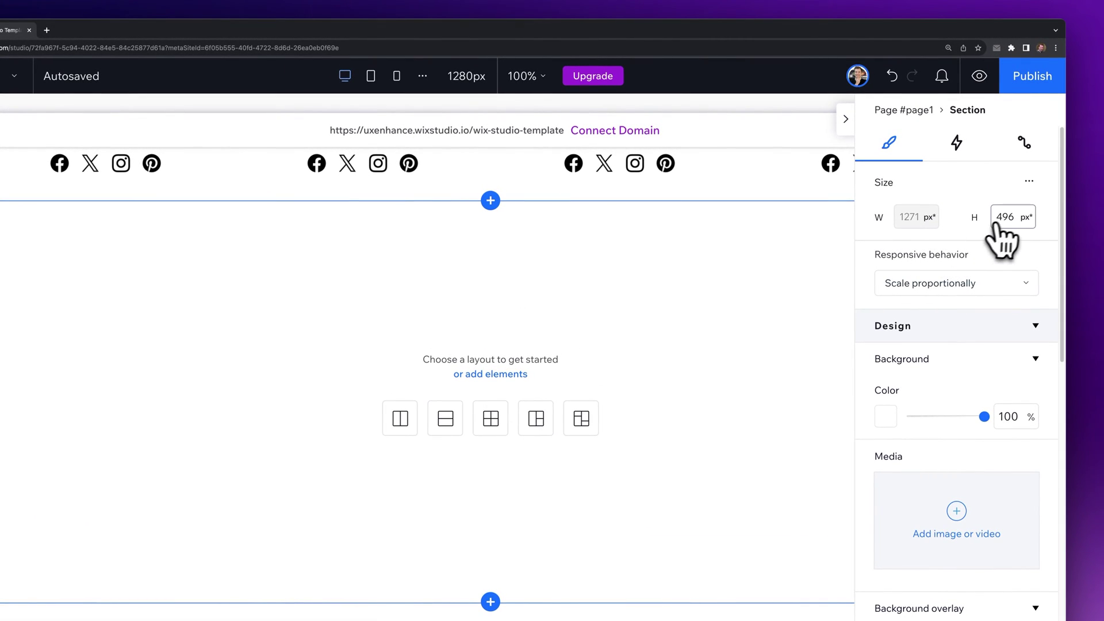
{"action": "type", "text": "200"}
{"action": "key", "text": "Return"}
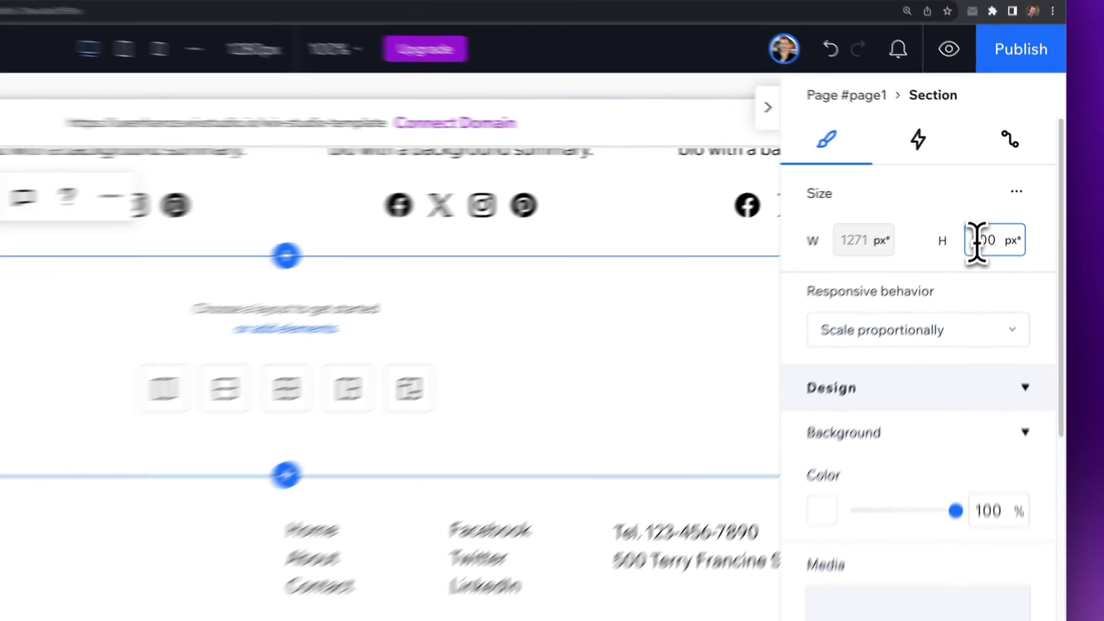
{"action": "key", "text": "Return"}
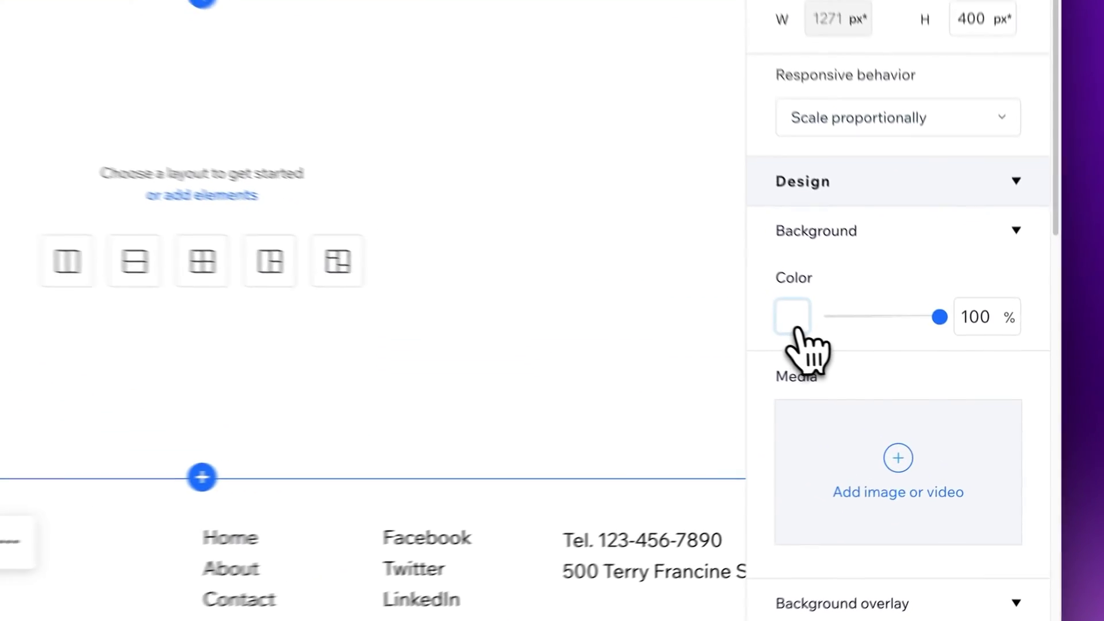
Try theme colours for the new section's background and settle on the mid green #92B079
{"action": "left_click", "coordinate": [894, 371]}
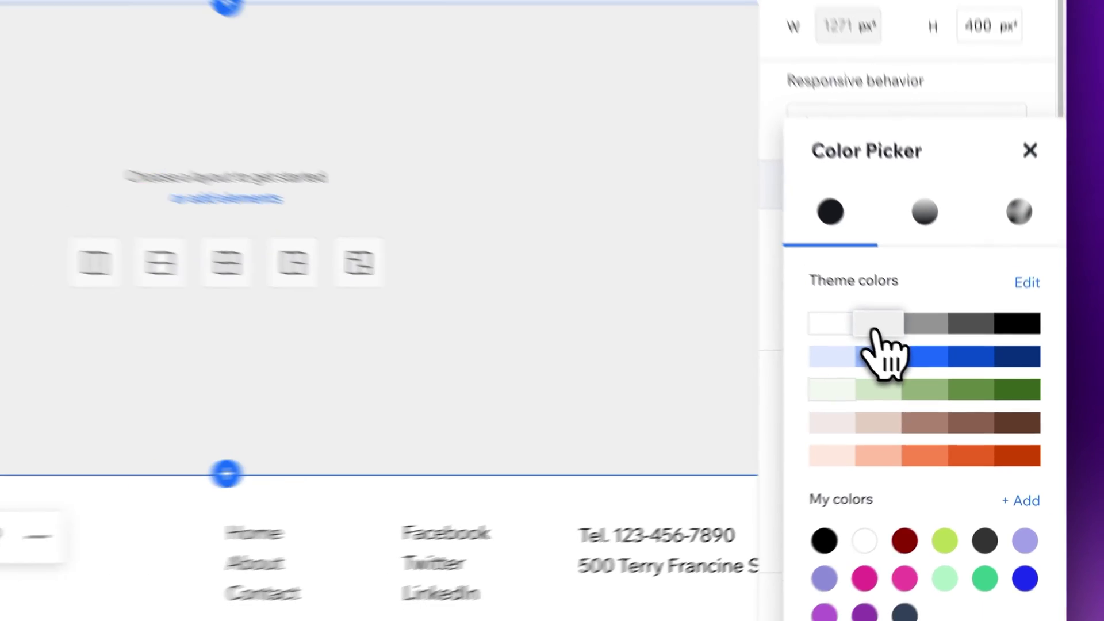
{"action": "left_click", "coordinate": [906, 310]}
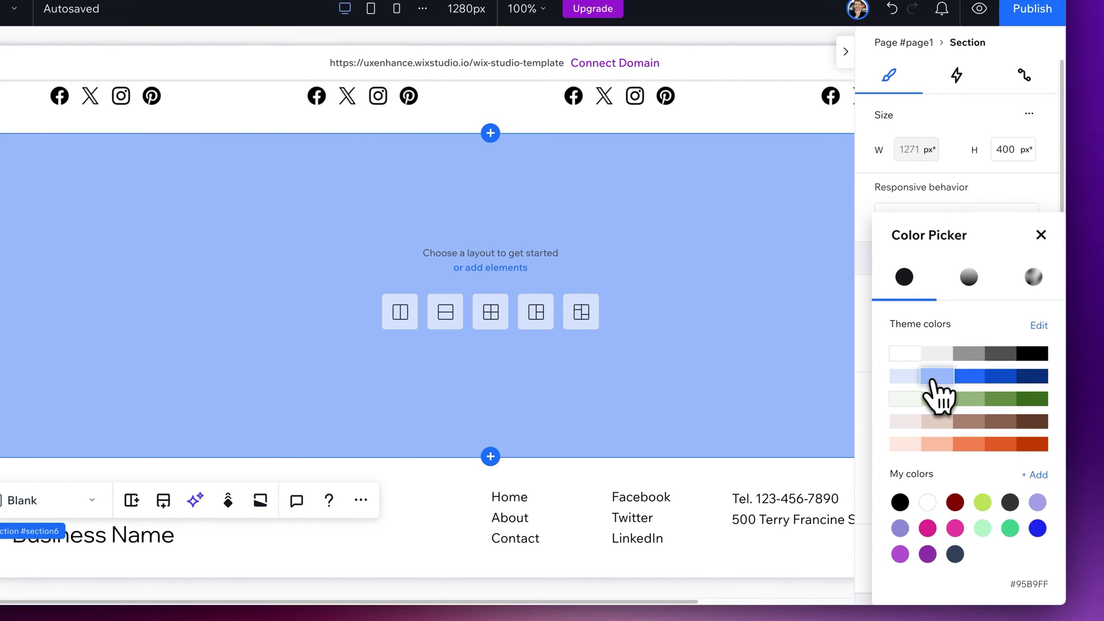
{"action": "left_click", "coordinate": [957, 398]}
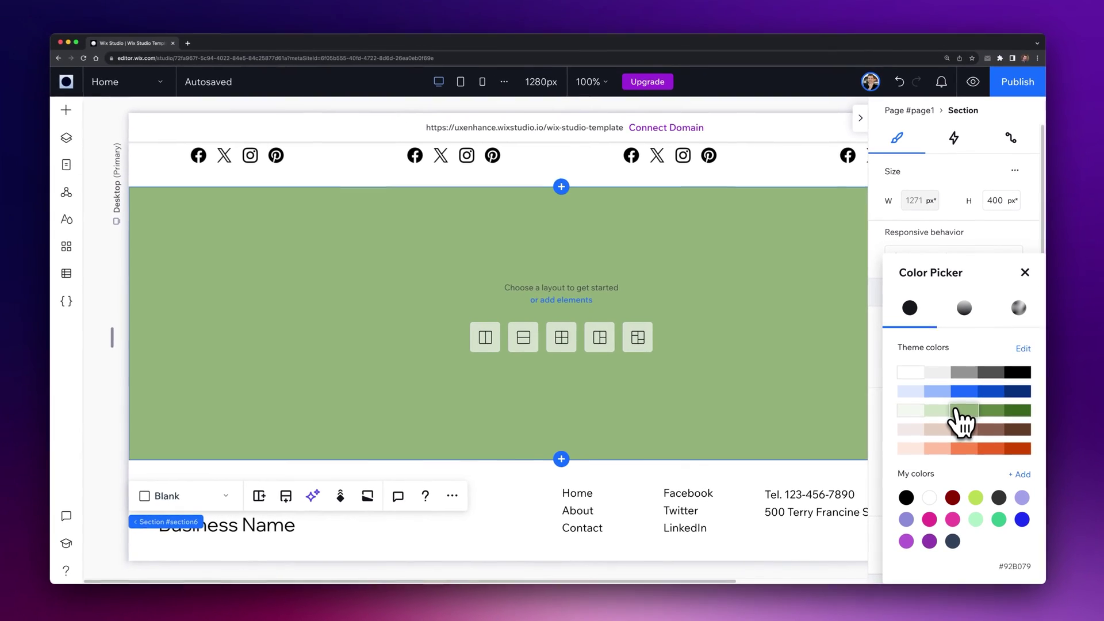
{"action": "left_click", "coordinate": [1025, 271]}
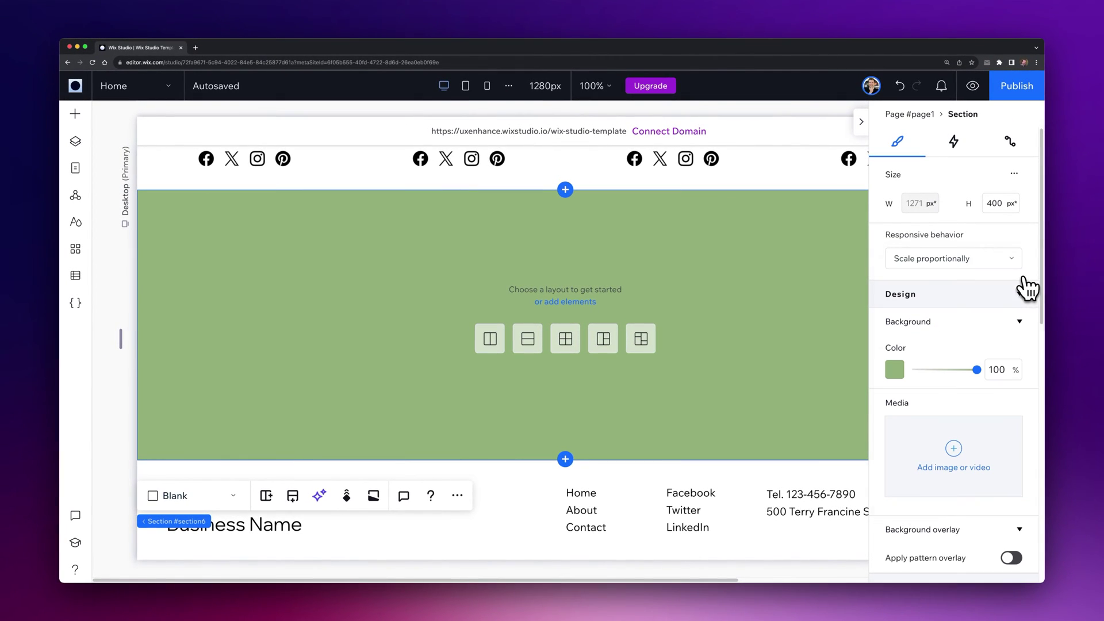
Apply the two-column layout to the green section
{"action": "scroll", "coordinate": [933, 355], "scroll_direction": "down", "scroll_amount": 5}
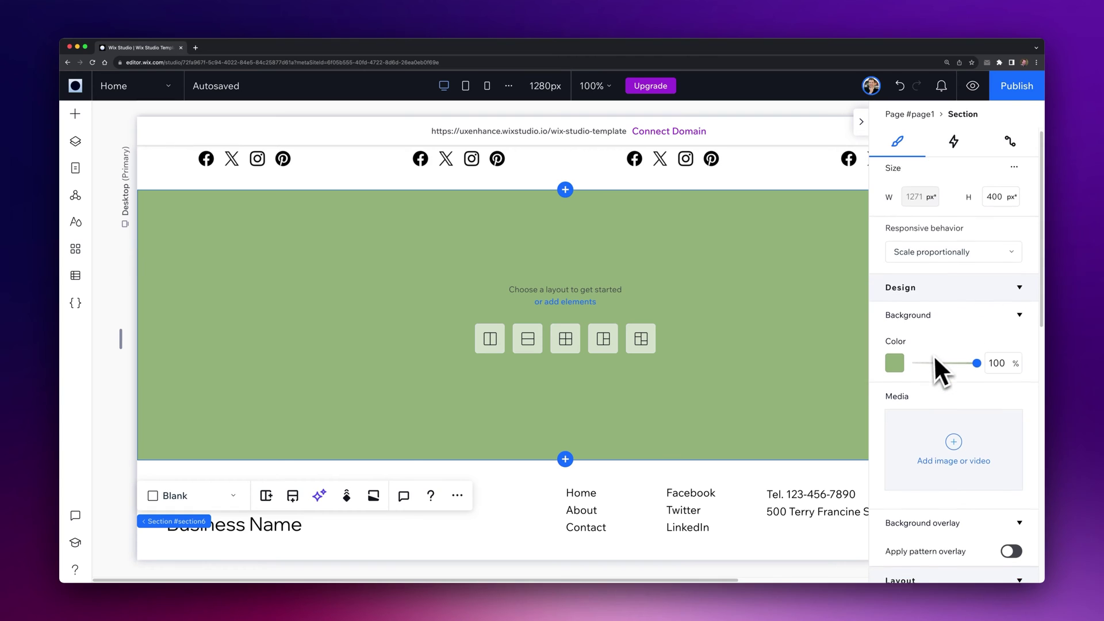
{"action": "scroll", "coordinate": [930, 357], "scroll_direction": "down", "scroll_amount": 2}
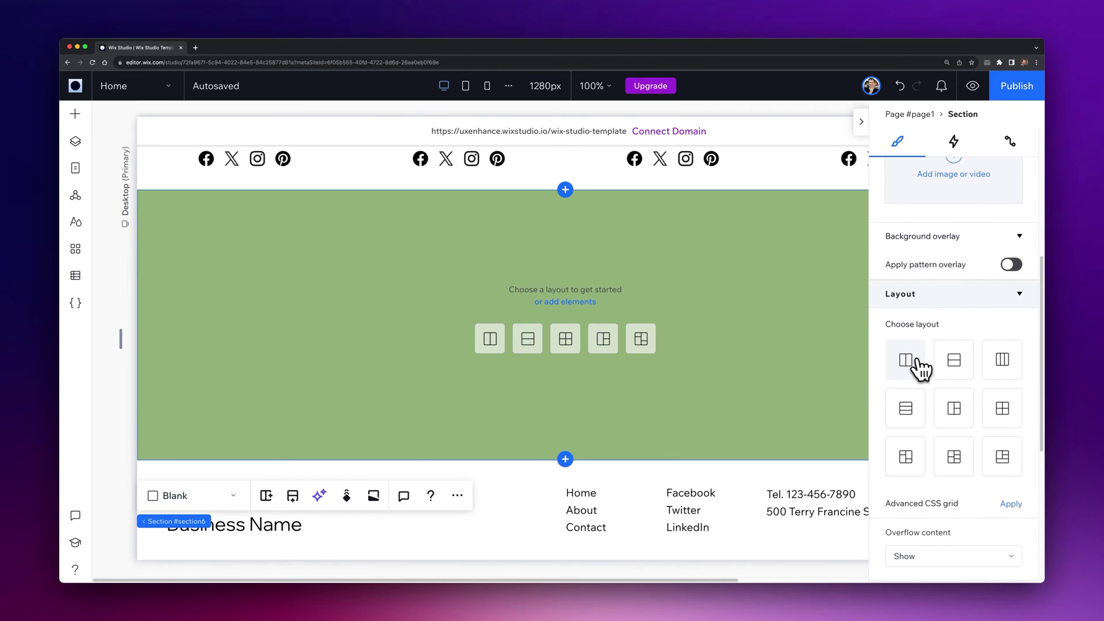
{"action": "left_click", "coordinate": [917, 366]}
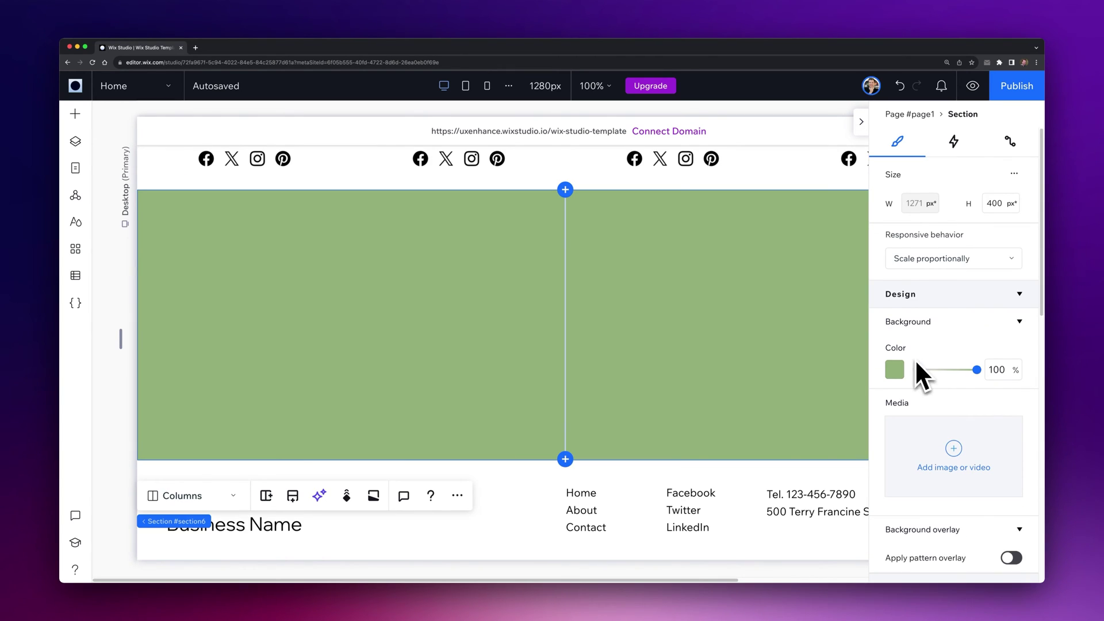
Examine the design and layout settings of the section's two cells
{"action": "left_click", "coordinate": [459, 320]}
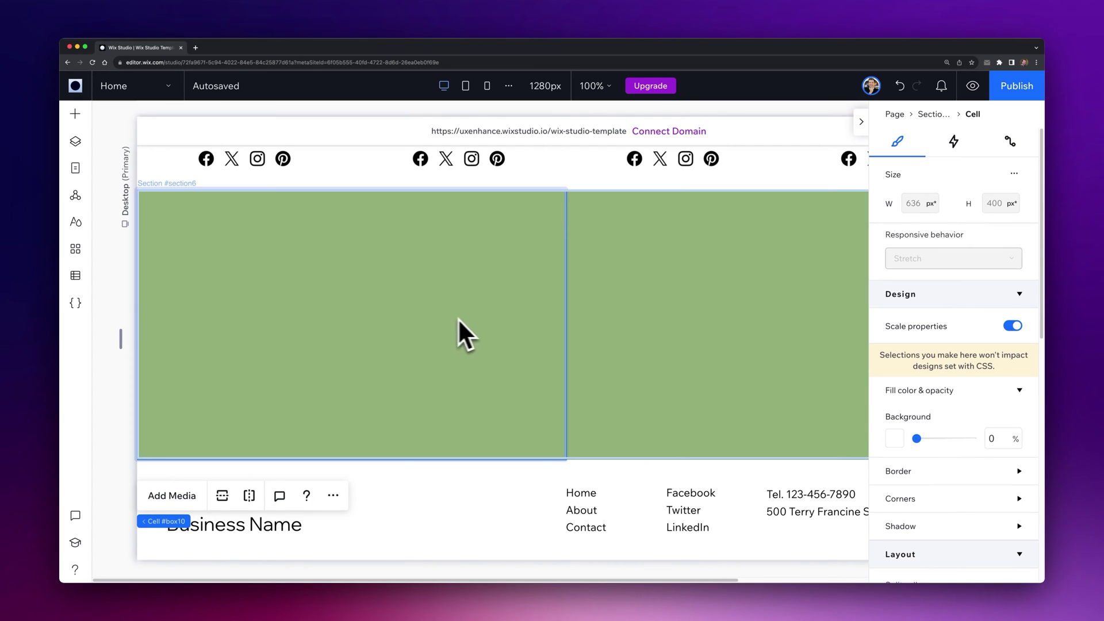
{"action": "left_click", "coordinate": [632, 322]}
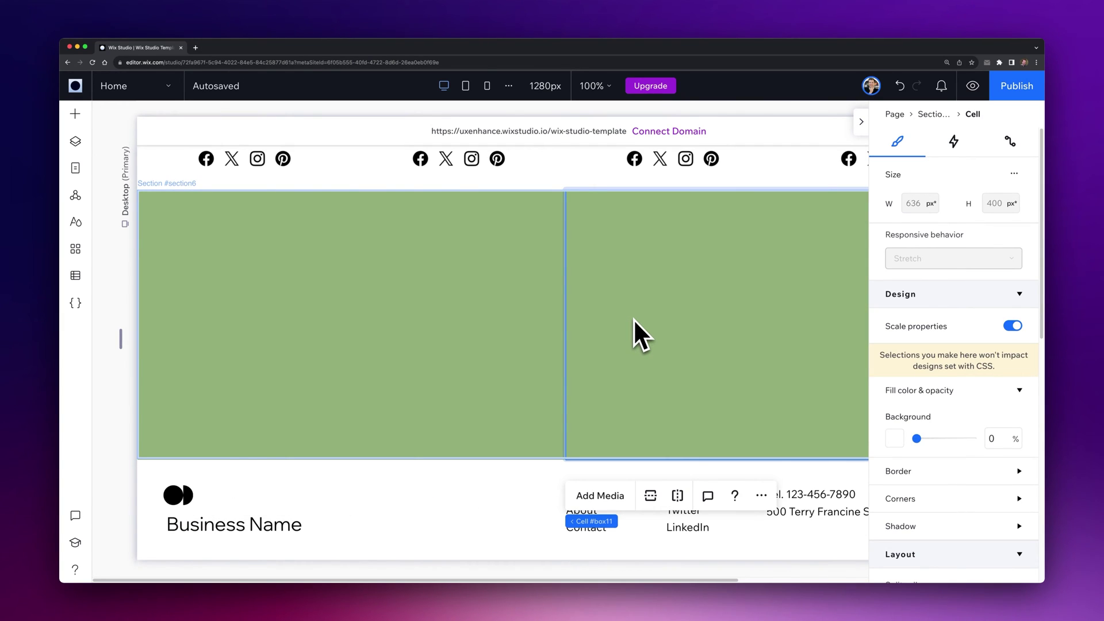
{"action": "scroll", "coordinate": [1012, 470], "scroll_direction": "down", "scroll_amount": 3}
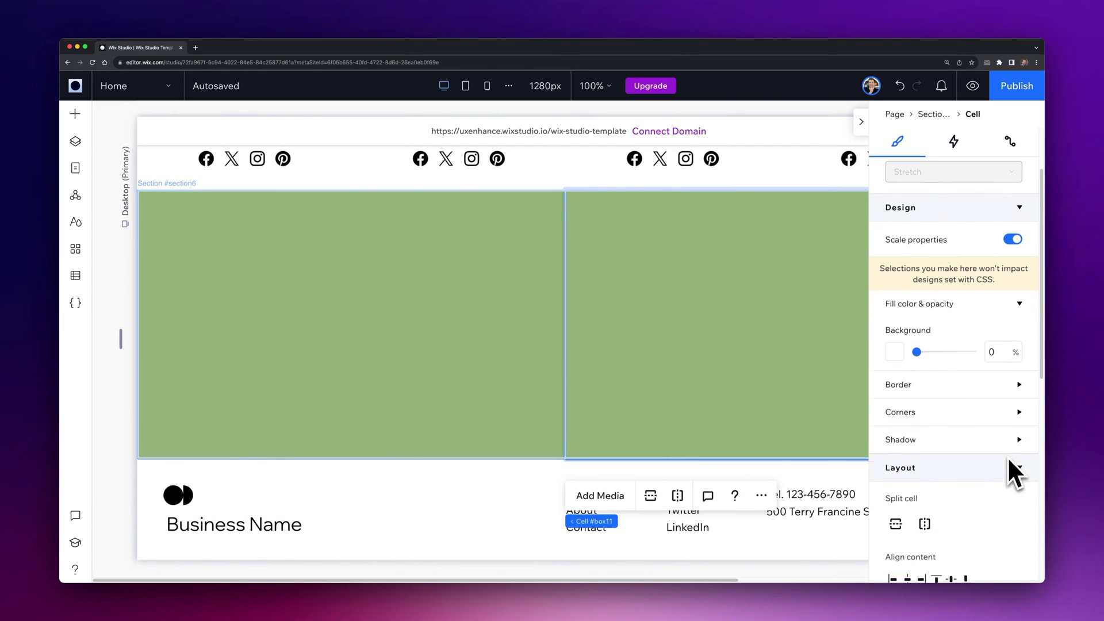
{"action": "scroll", "coordinate": [1010, 435], "scroll_direction": "up", "scroll_amount": 3}
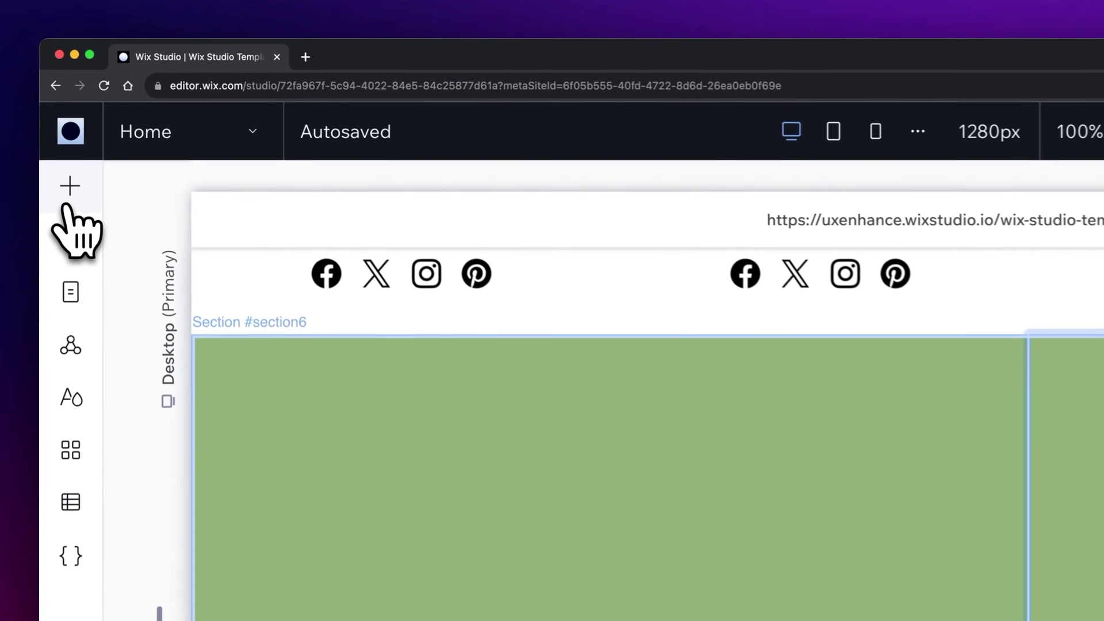
Add a title to the green section's first cell, try the Heading 1 theme style and settle on Heading 3
{"action": "left_click", "coordinate": [67, 202]}
{"action": "left_click_drag", "start_coordinate": [553, 327], "coordinate": [666, 588]}
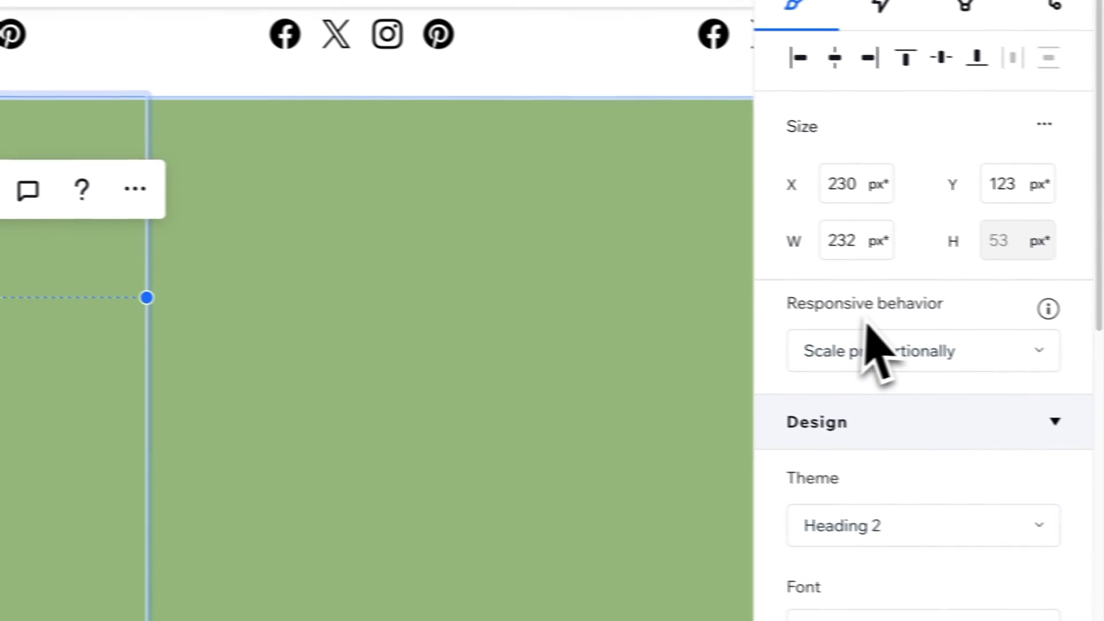
{"action": "scroll", "coordinate": [868, 314], "scroll_direction": "down", "scroll_amount": 3}
{"action": "left_click", "coordinate": [951, 325]}
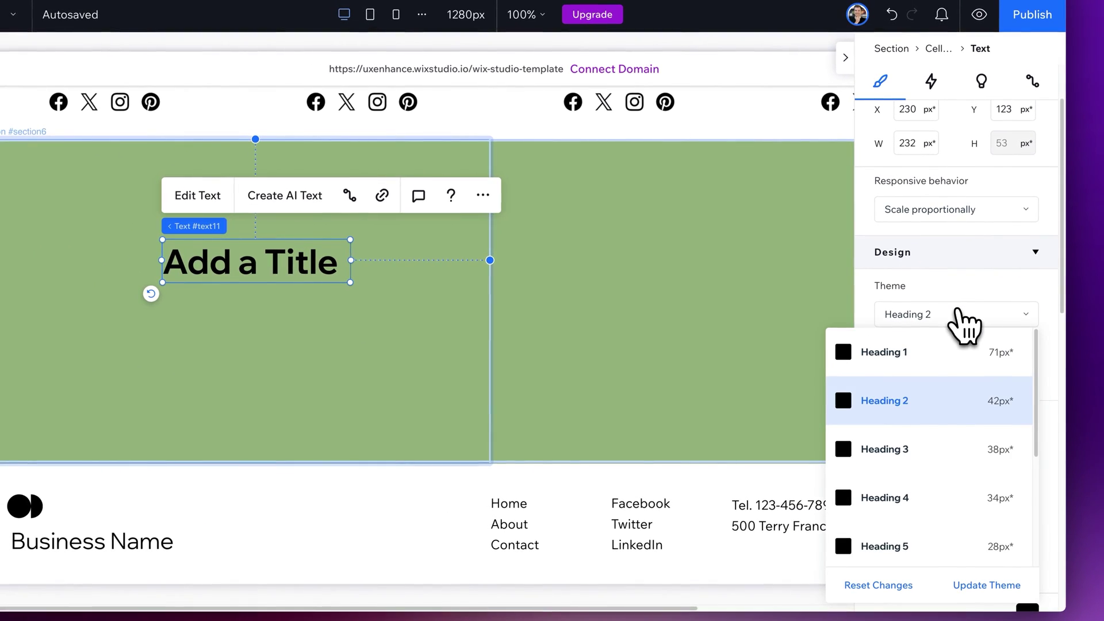
{"action": "left_click", "coordinate": [954, 352]}
{"action": "left_click", "coordinate": [949, 322]}
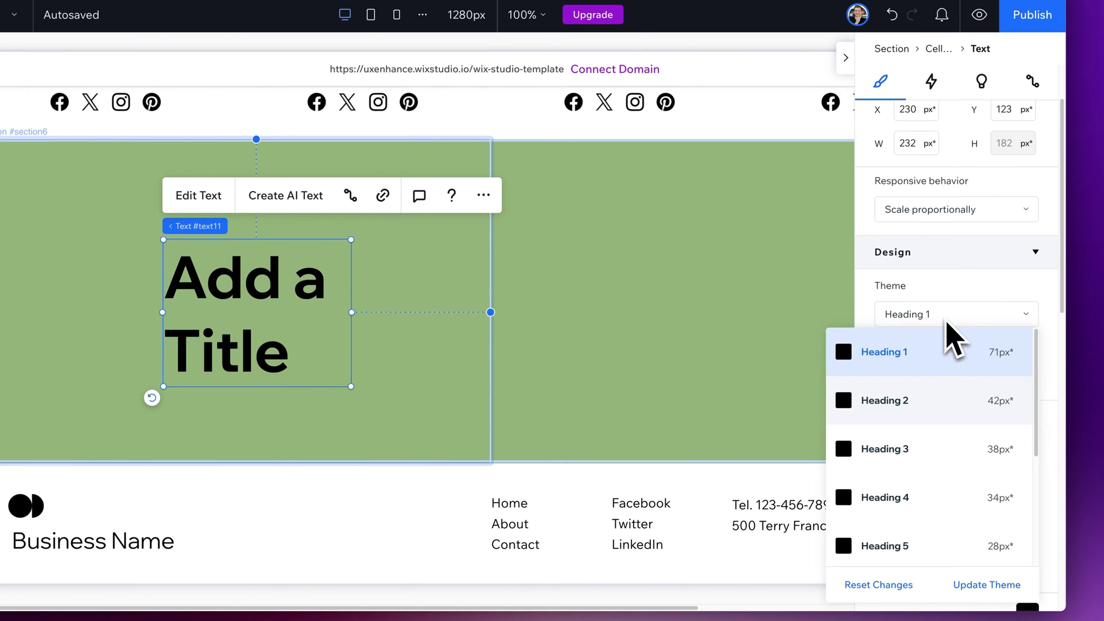
{"action": "left_click", "coordinate": [938, 443]}
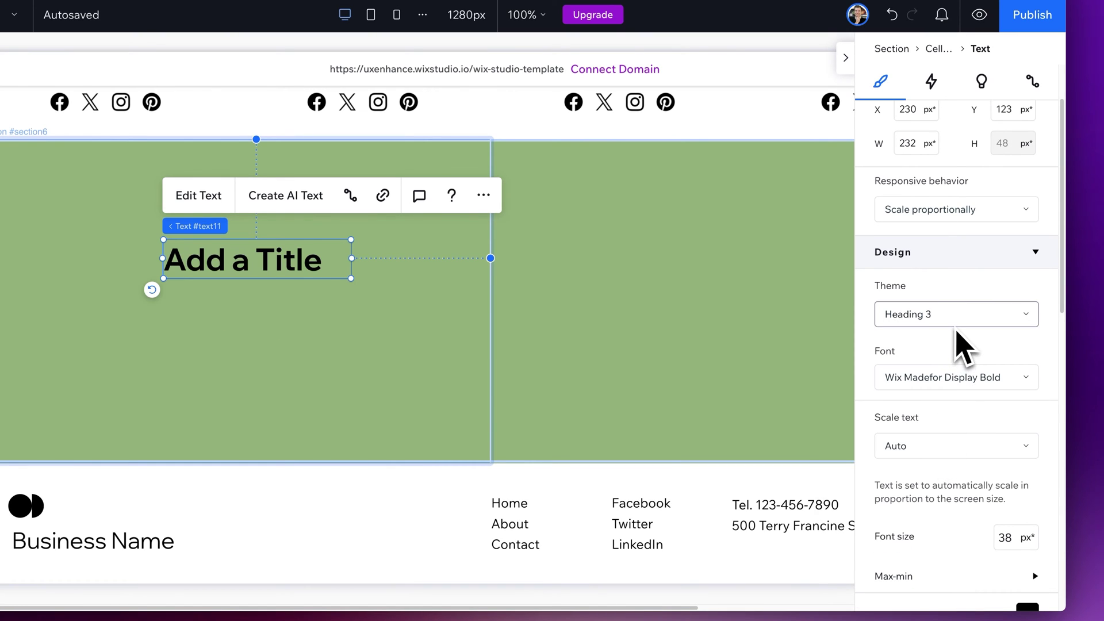
Set the title's font to Wix Madefor Text, try Custom text scaling and return it to Auto
{"action": "left_click", "coordinate": [961, 381]}
{"action": "left_click", "coordinate": [956, 464]}
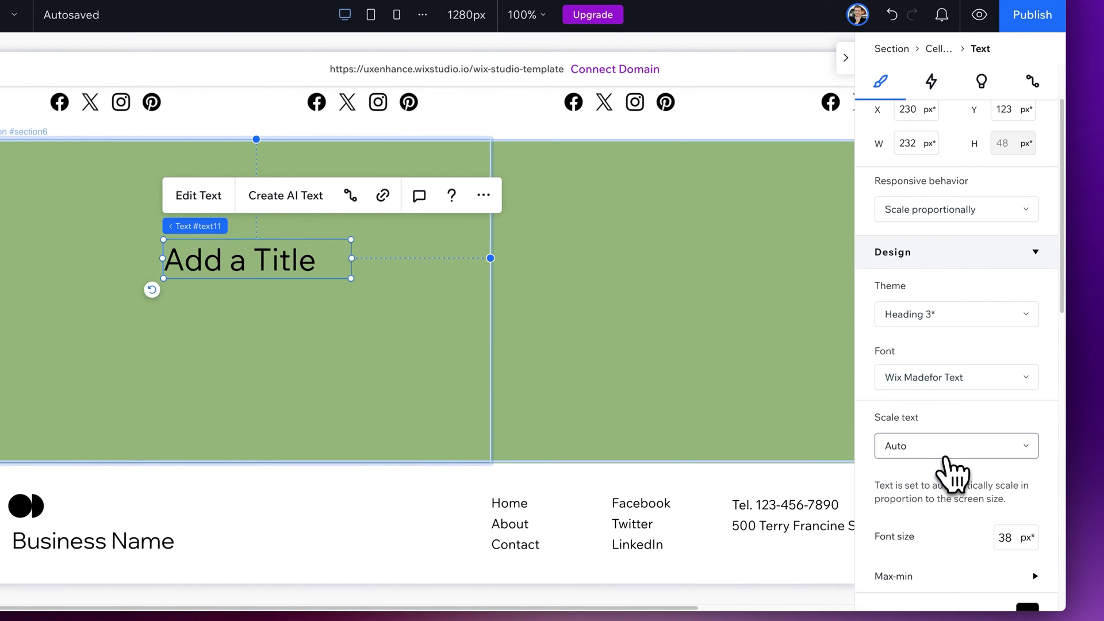
{"action": "scroll", "coordinate": [949, 438], "scroll_direction": "down", "scroll_amount": 2}
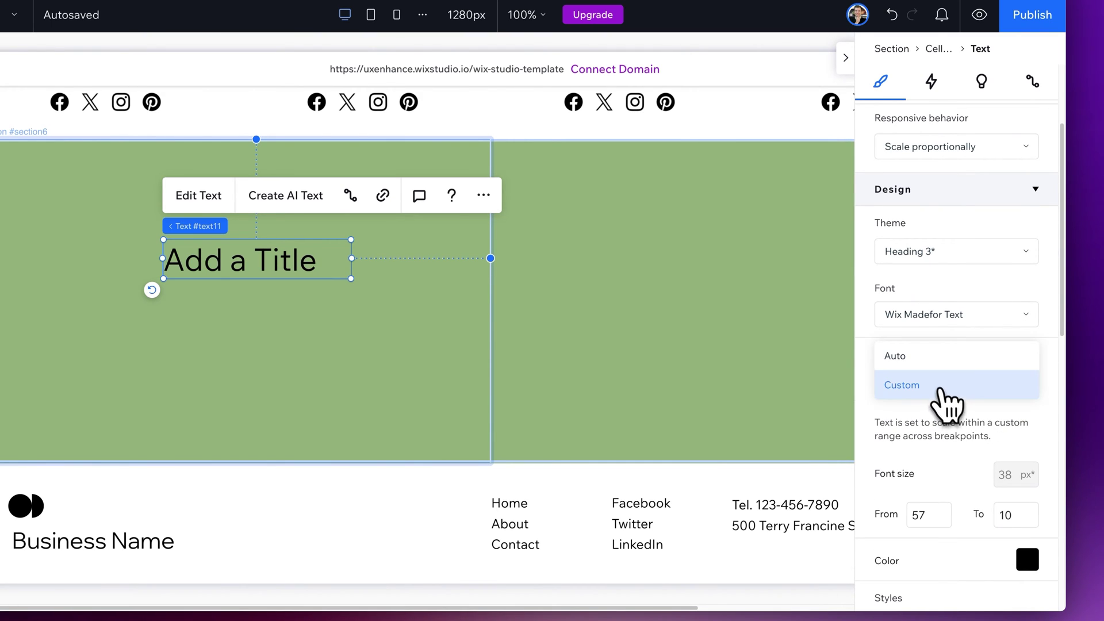
{"action": "scroll", "coordinate": [936, 370], "scroll_direction": "down", "scroll_amount": 3}
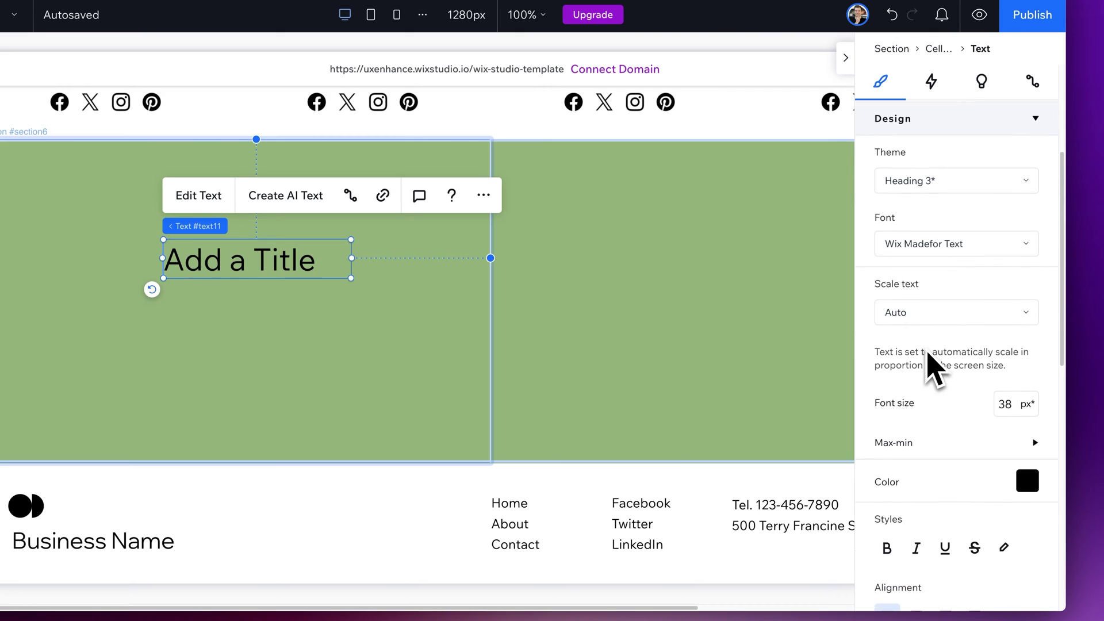
Colour the title dark green #39641D, make it bold and italic, and centre its text
{"action": "scroll", "coordinate": [957, 445], "scroll_direction": "down", "scroll_amount": 4}
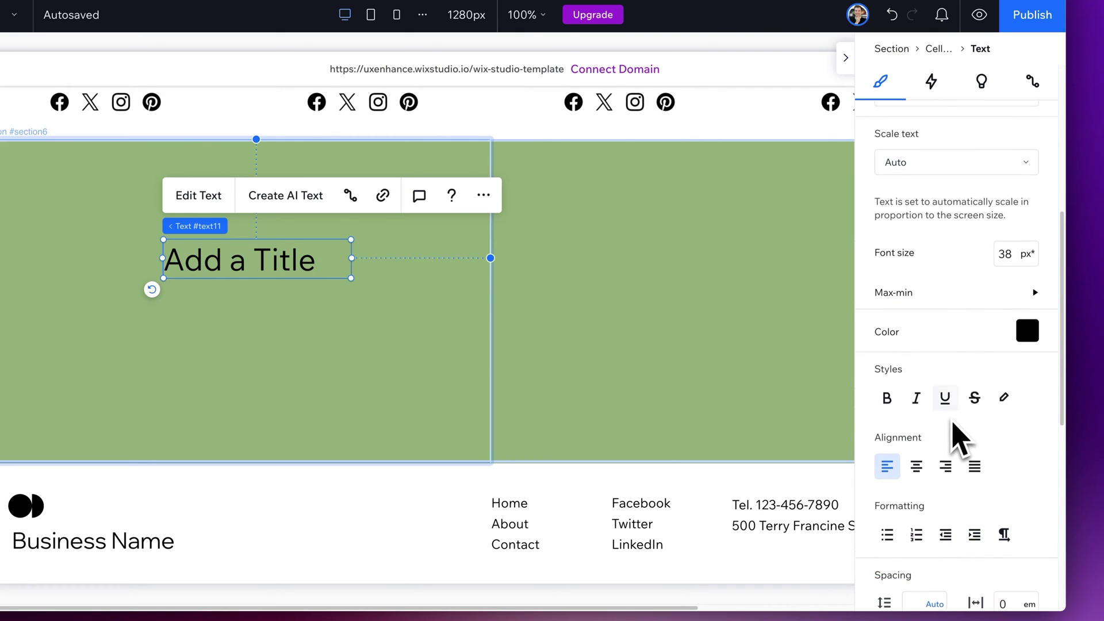
{"action": "left_click", "coordinate": [1029, 329]}
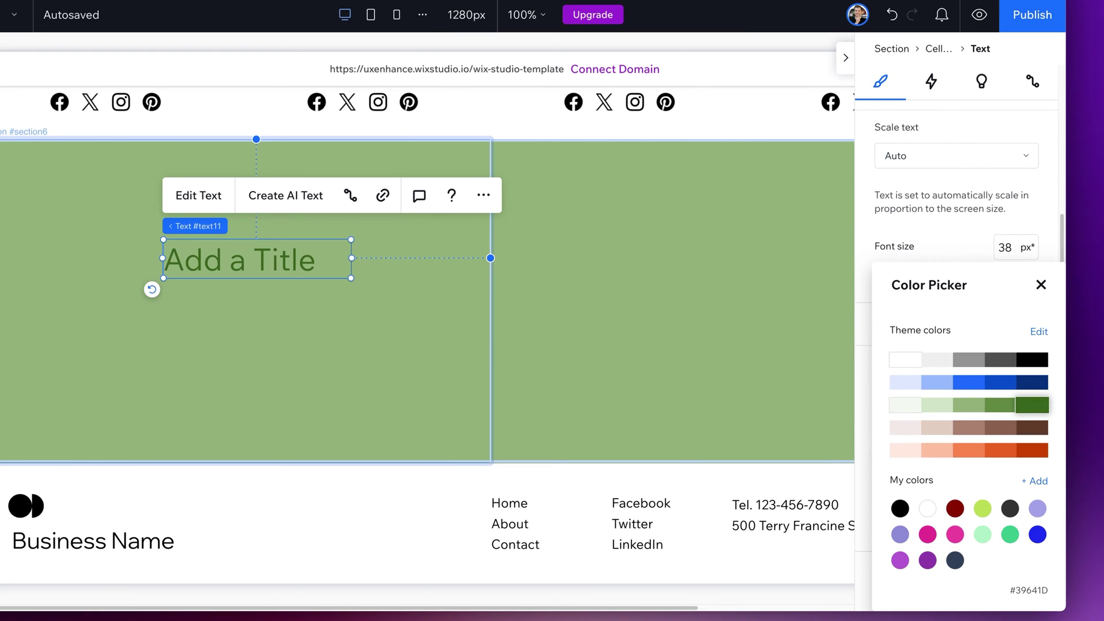
{"action": "left_click", "coordinate": [1040, 286]}
{"action": "scroll", "coordinate": [962, 323], "scroll_direction": "down", "scroll_amount": 1}
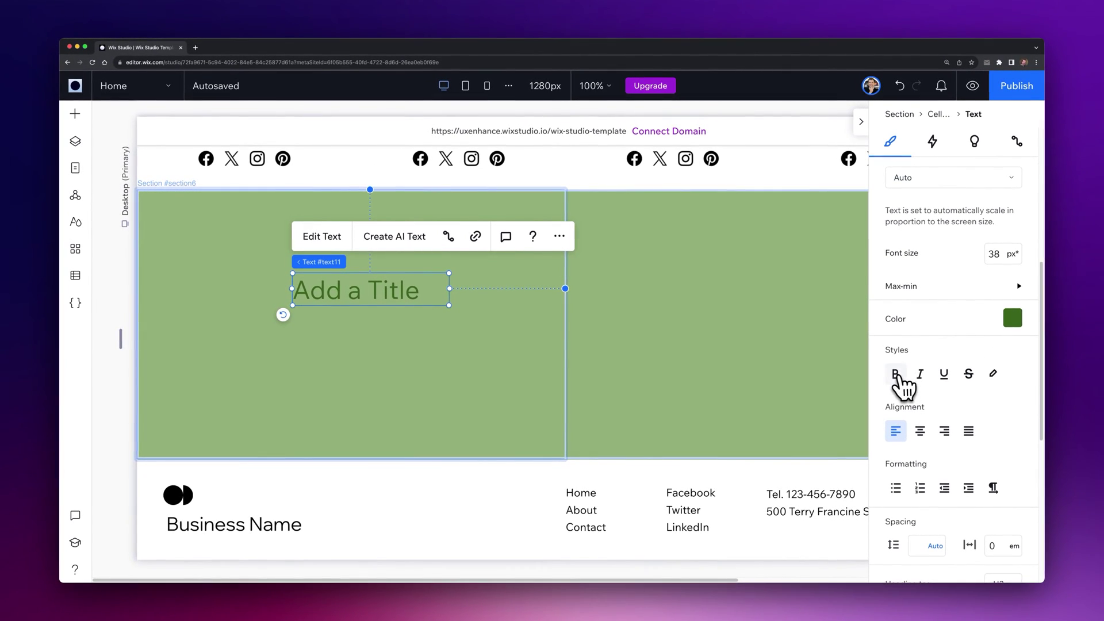
{"action": "scroll", "coordinate": [921, 381], "scroll_direction": "down", "scroll_amount": 2}
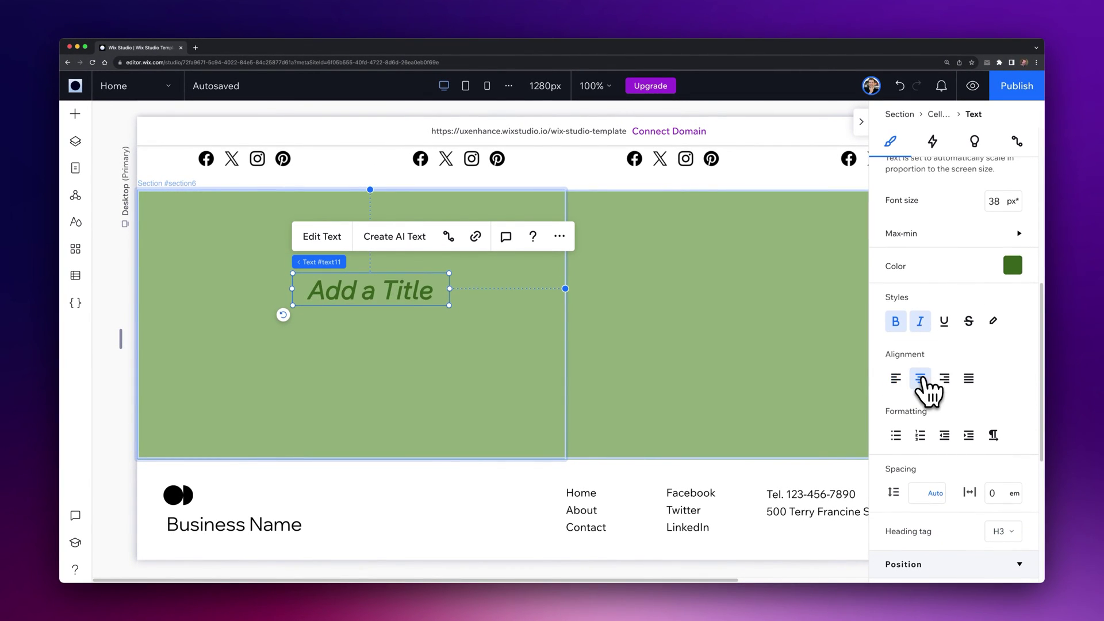
Examine the title's formatting, spacing, heading tag, position type and docking settings, keeping the position type on Default
{"action": "scroll", "coordinate": [920, 381], "scroll_direction": "down", "scroll_amount": 2}
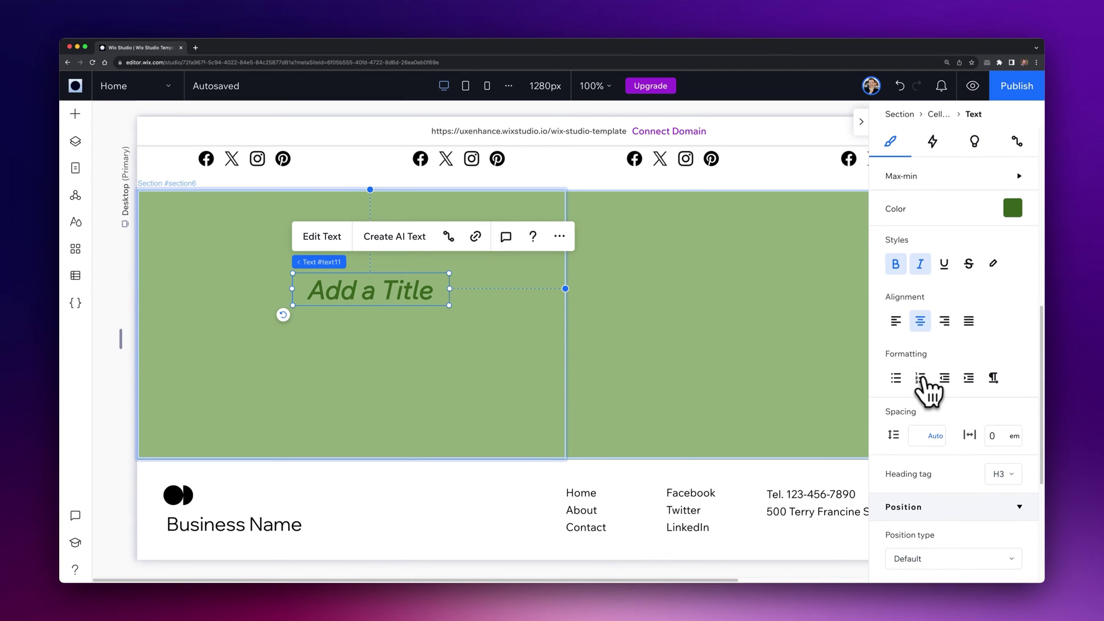
{"action": "scroll", "coordinate": [927, 388], "scroll_direction": "down", "scroll_amount": 2}
{"action": "scroll", "coordinate": [917, 362], "scroll_direction": "down", "scroll_amount": 6}
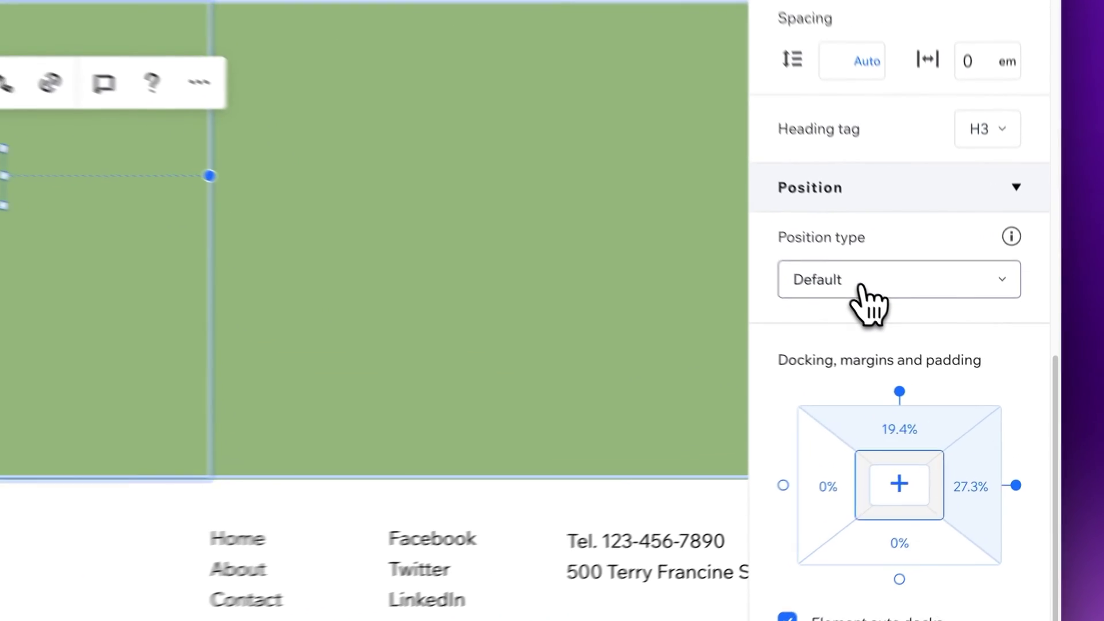
{"action": "left_click", "coordinate": [920, 352]}
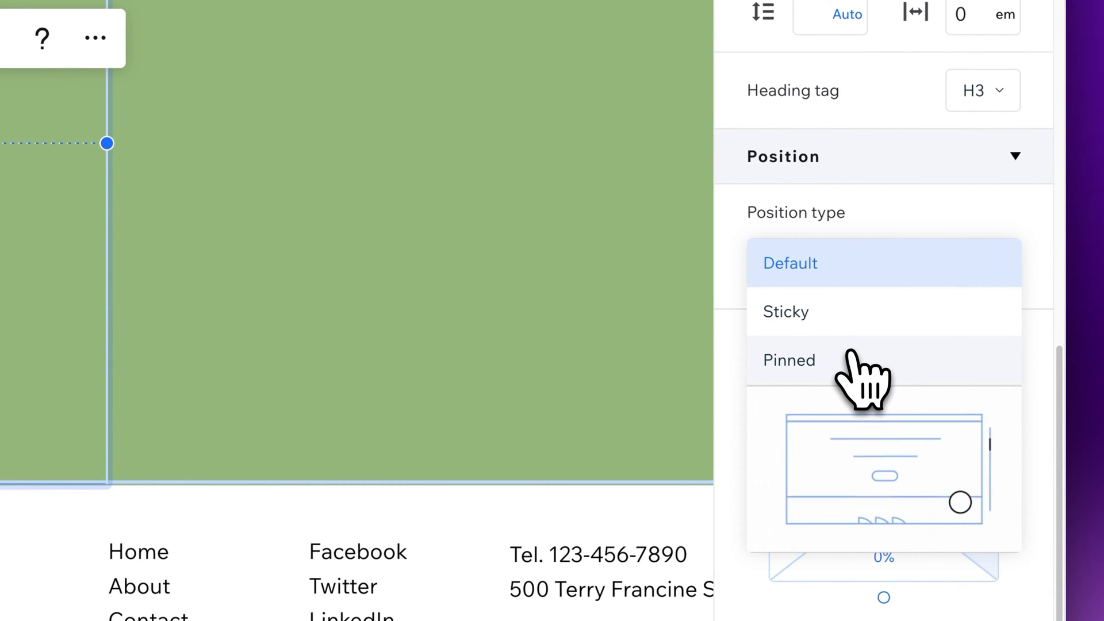
{"action": "left_click", "coordinate": [851, 270]}
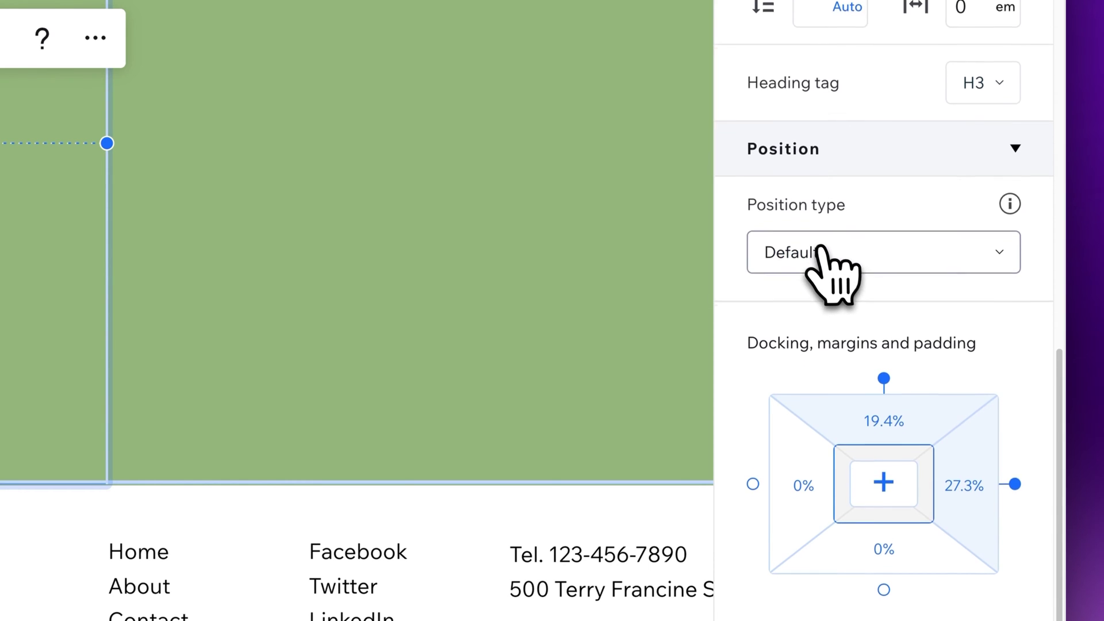
{"action": "scroll", "coordinate": [820, 248], "scroll_direction": "down", "scroll_amount": 1}
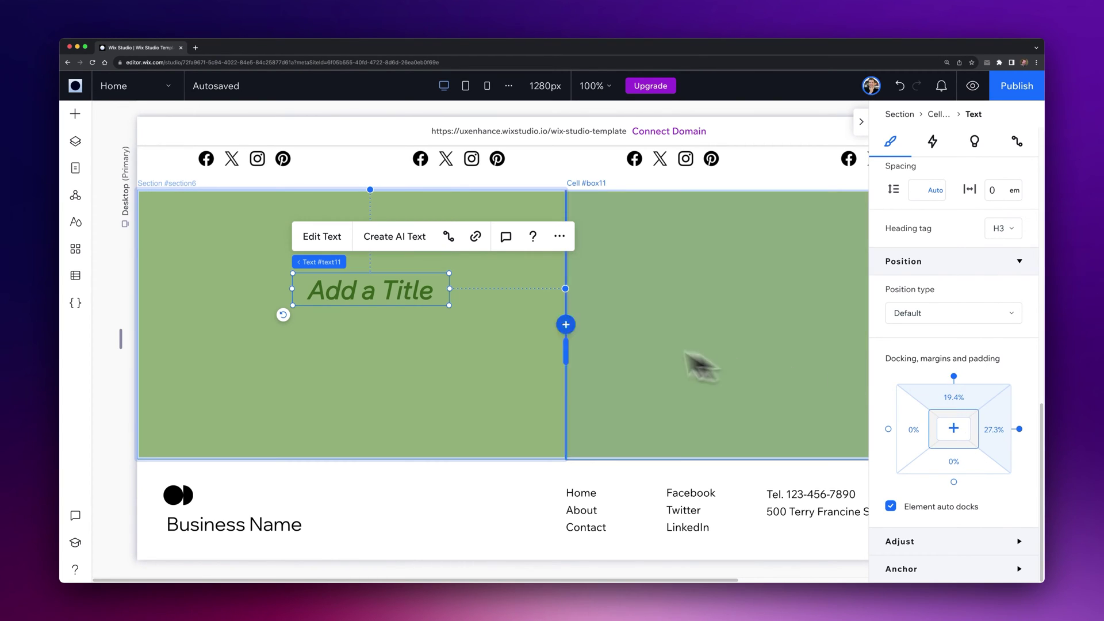
Move the title lower in its cell to test its docking, and delete it
{"action": "left_click_drag", "start_coordinate": [398, 285], "coordinate": [408, 289]}
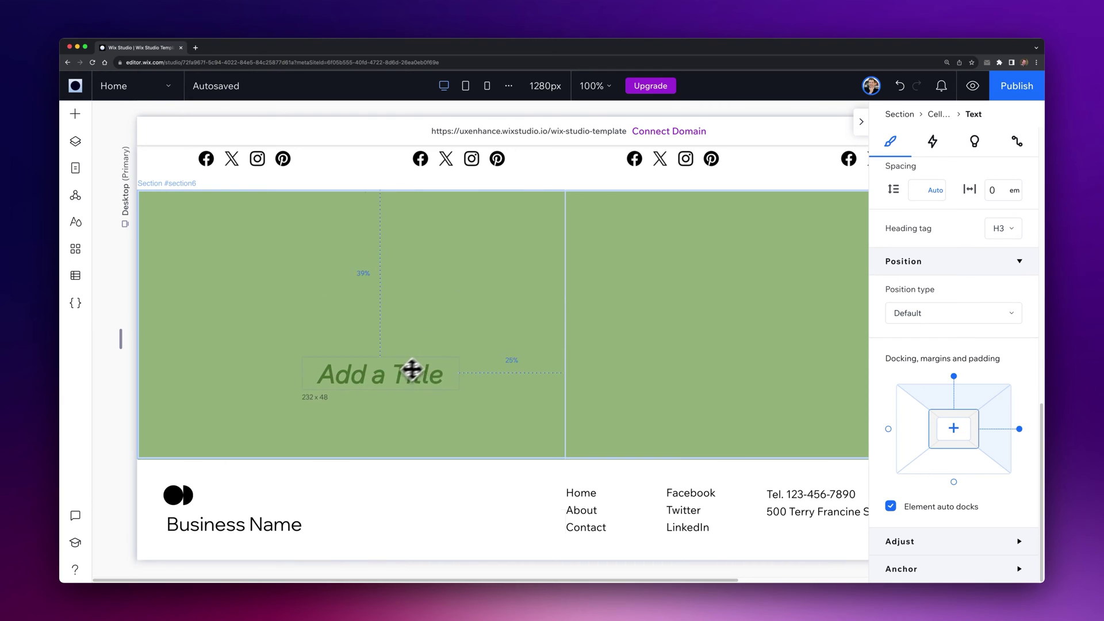
{"action": "key", "text": "Delete"}
Add a desert dunes image to the green section's first cell and shrink it to about 231 × 154 px
{"action": "left_click", "coordinate": [86, 123]}
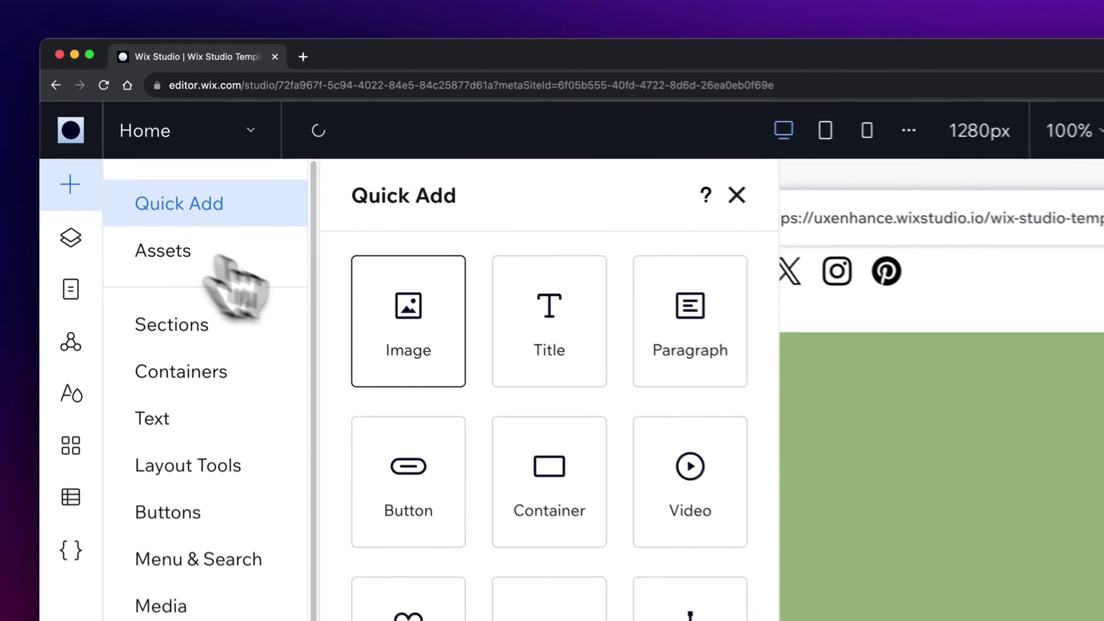
{"action": "left_click_drag", "start_coordinate": [256, 204], "coordinate": [512, 307]}
{"action": "left_click_drag", "start_coordinate": [780, 434], "coordinate": [503, 490]}
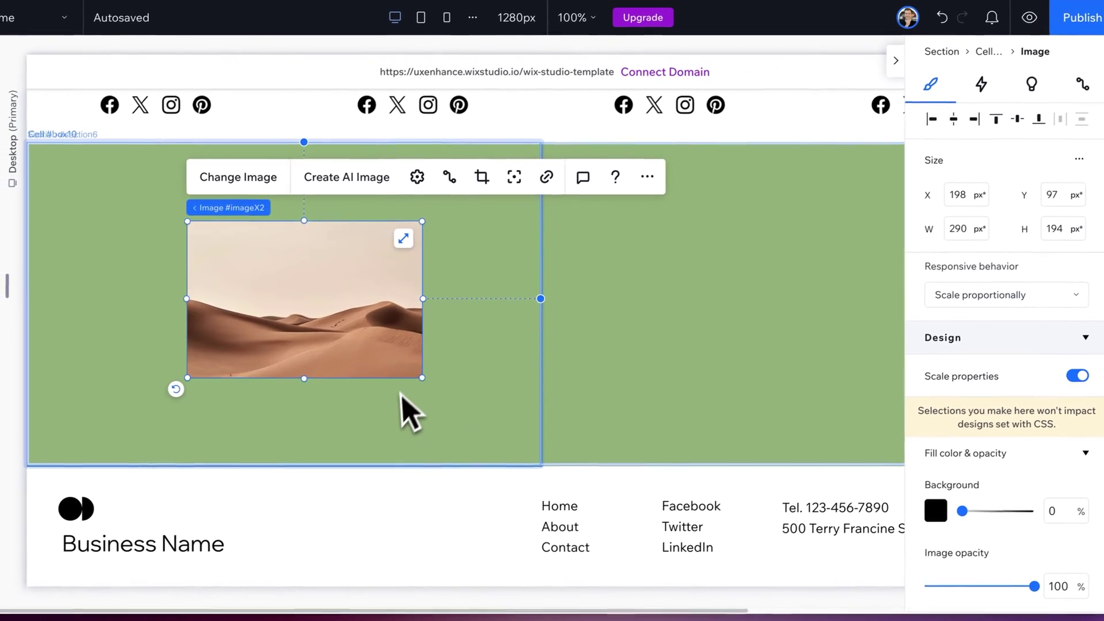
{"action": "left_click_drag", "start_coordinate": [373, 391], "coordinate": [387, 342]}
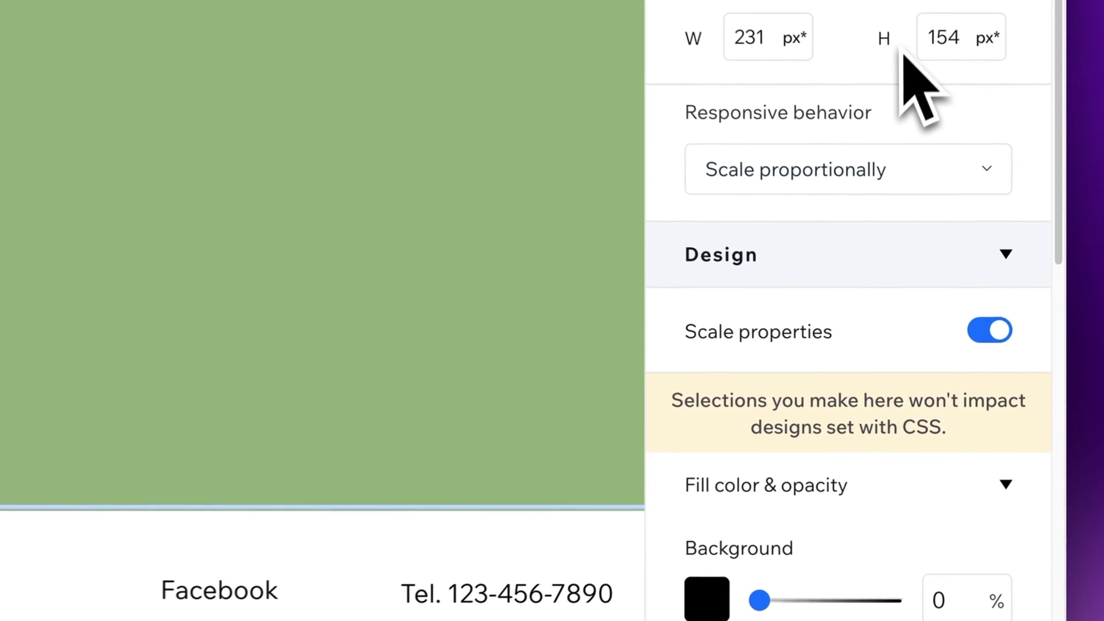
Preview the image's Scale proportionally behavior at different canvas widths, and enlarge the image to about 375 × 250 px
{"action": "left_click", "coordinate": [903, 167]}
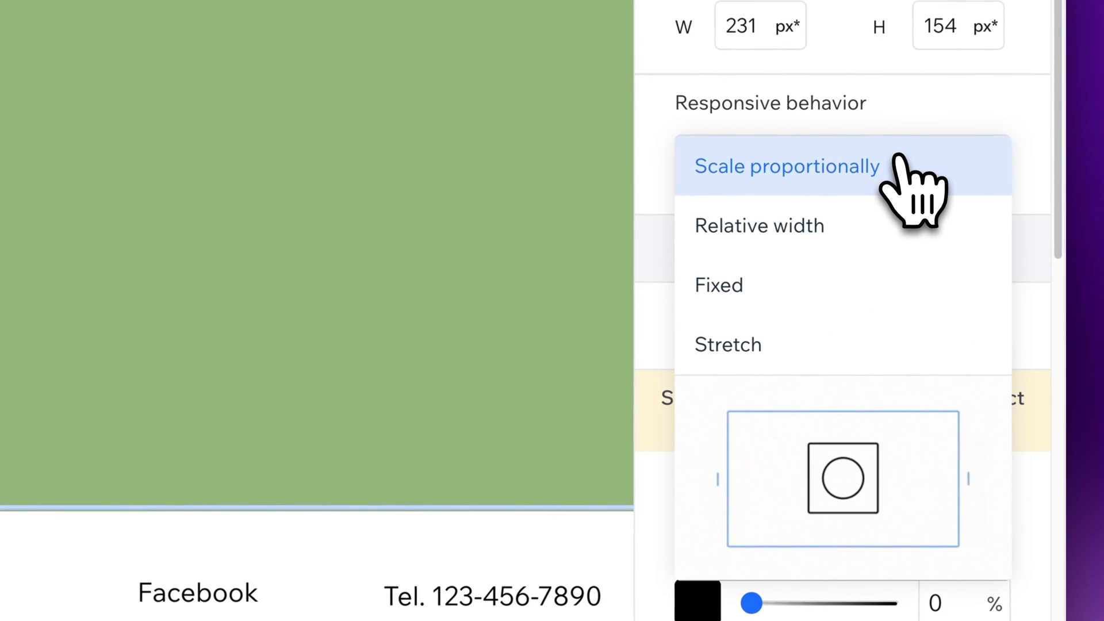
{"action": "left_click", "coordinate": [820, 187]}
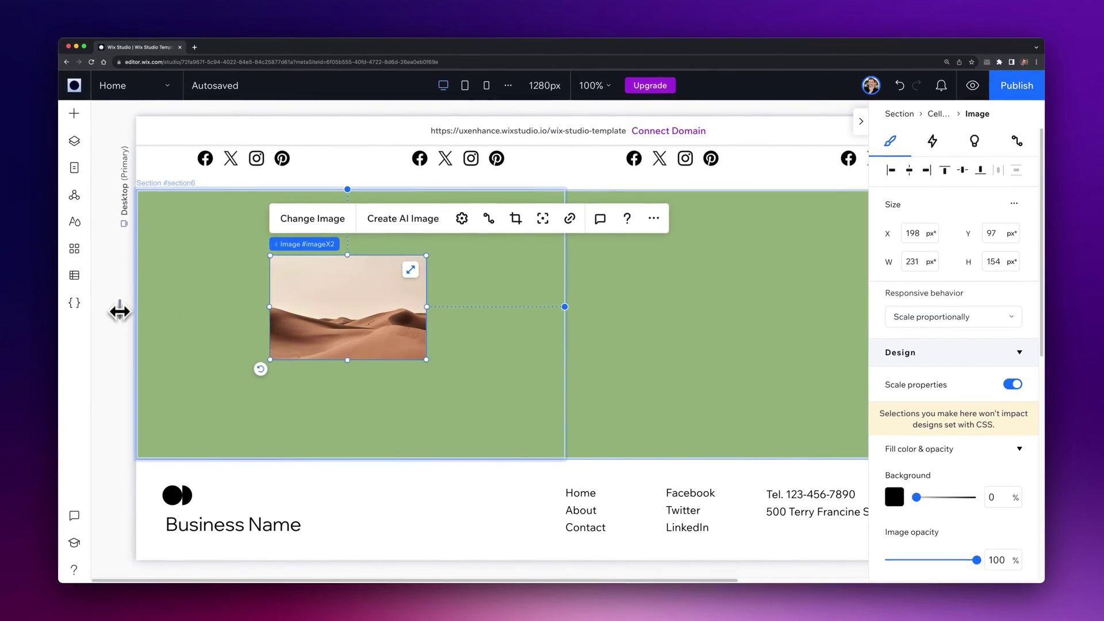
{"action": "left_click_drag", "start_coordinate": [9, 291], "coordinate": [120, 292]}
{"action": "left_click_drag", "start_coordinate": [218, 308], "coordinate": [120, 309]}
{"action": "left_click", "coordinate": [322, 333]}
{"action": "mouse_move", "coordinate": [427, 361]}
{"action": "left_mouse_down"}
{"action": "mouse_move", "coordinate": [498, 408]}
{"action": "mouse_move", "coordinate": [429, 359]}
{"action": "left_mouse_up"}
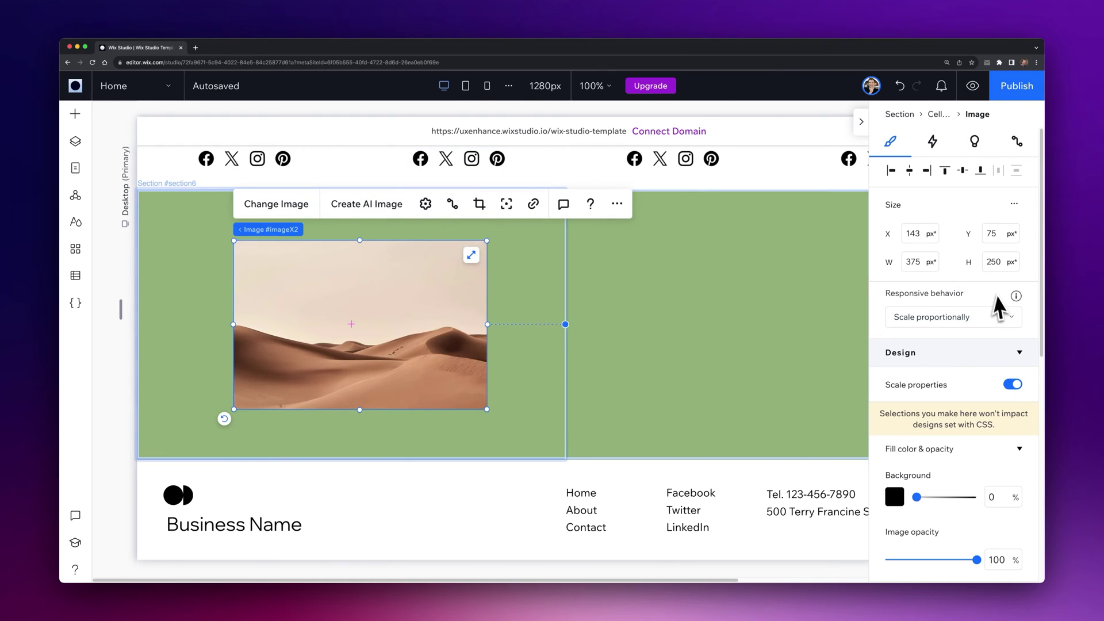
Preview the image with Relative width behavior on a resized canvas, and switch it to Fixed and preview that too
{"action": "left_click", "coordinate": [994, 317]}
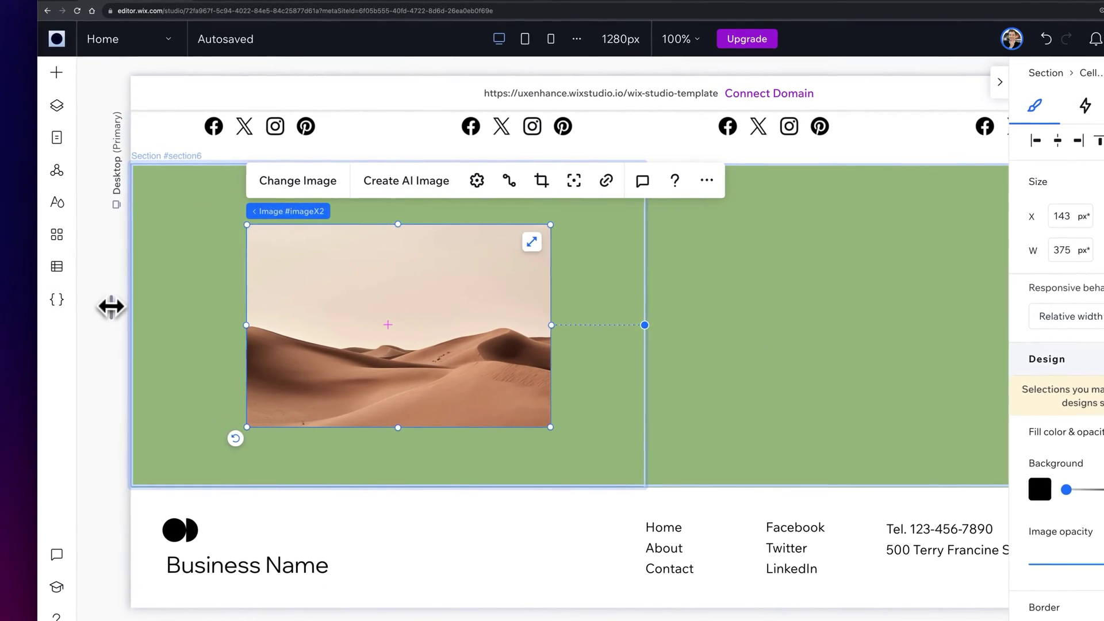
{"action": "mouse_move", "coordinate": [111, 303]}
{"action": "left_mouse_down"}
{"action": "mouse_move", "coordinate": [277, 299]}
{"action": "mouse_move", "coordinate": [118, 309]}
{"action": "left_mouse_up"}
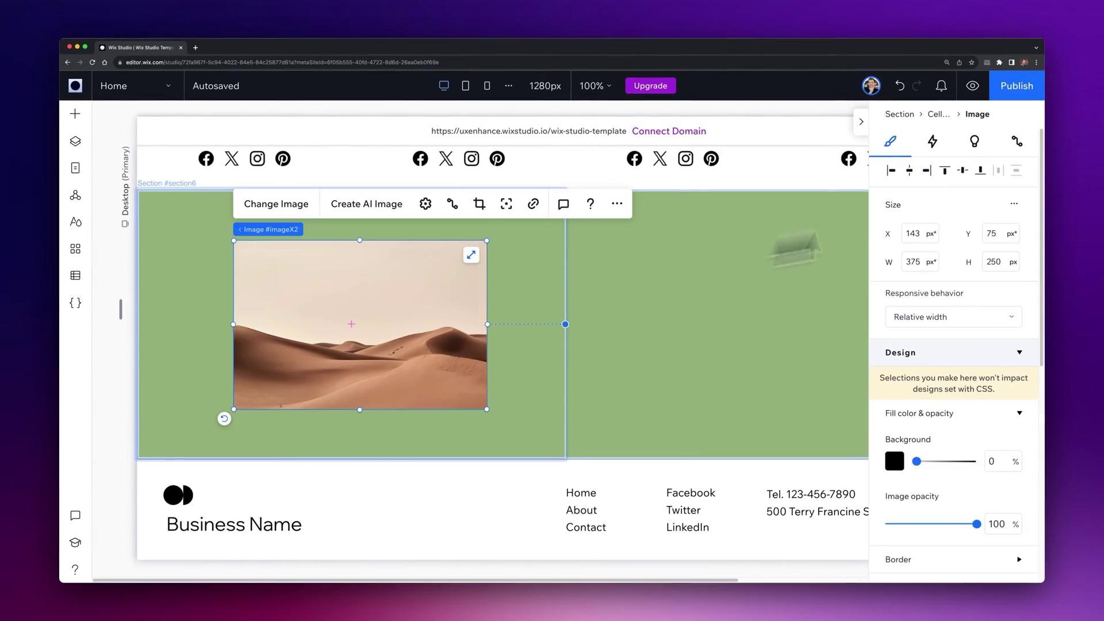
{"action": "left_click", "coordinate": [977, 317]}
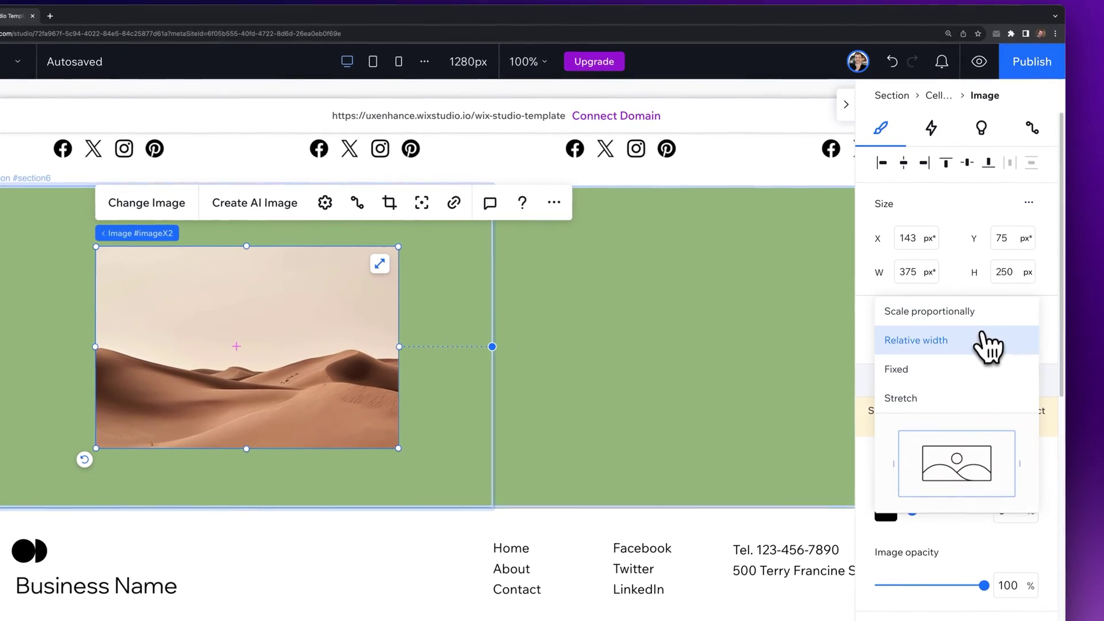
{"action": "left_click", "coordinate": [953, 372]}
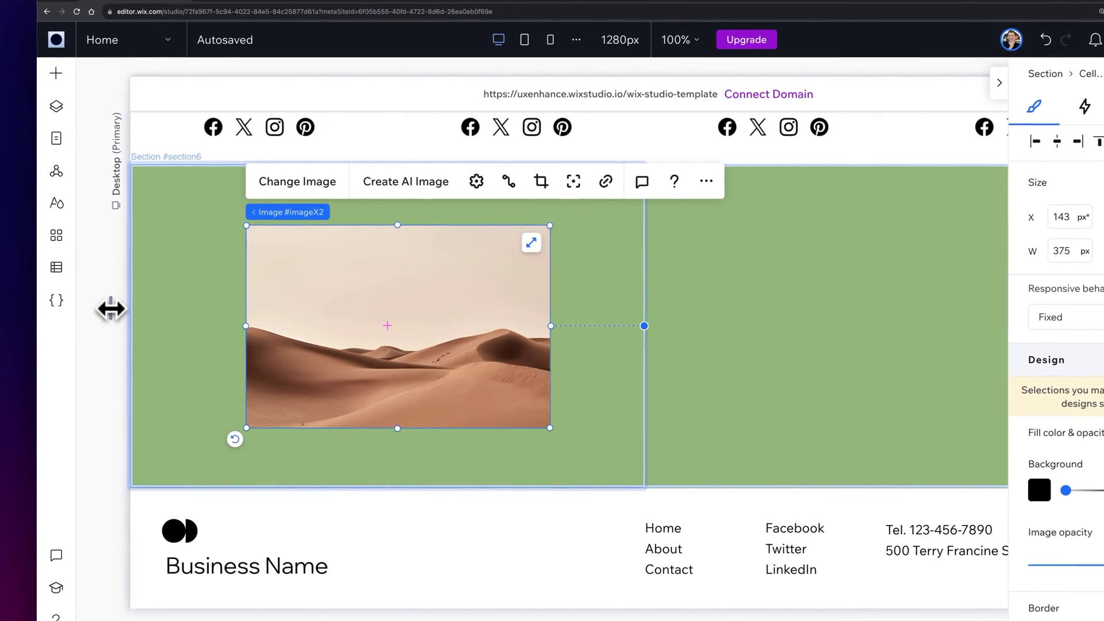
{"action": "left_click_drag", "start_coordinate": [111, 308], "coordinate": [214, 300]}
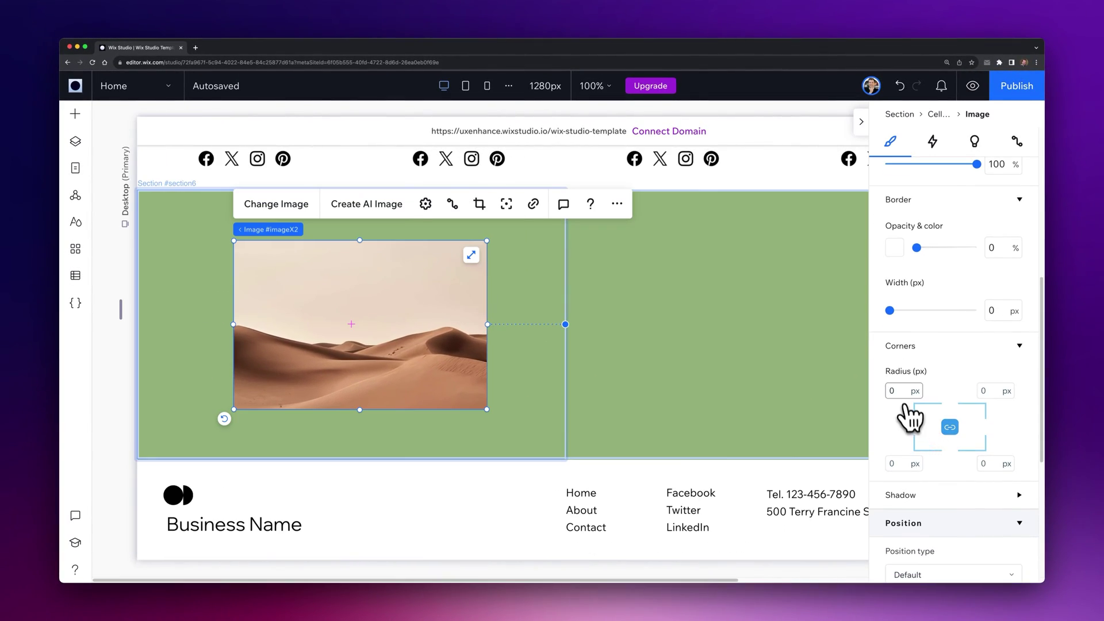
Round all four corners of the desert image with a 30 px radius
{"action": "left_click", "coordinate": [913, 390]}
{"action": "type", "text": "30"}
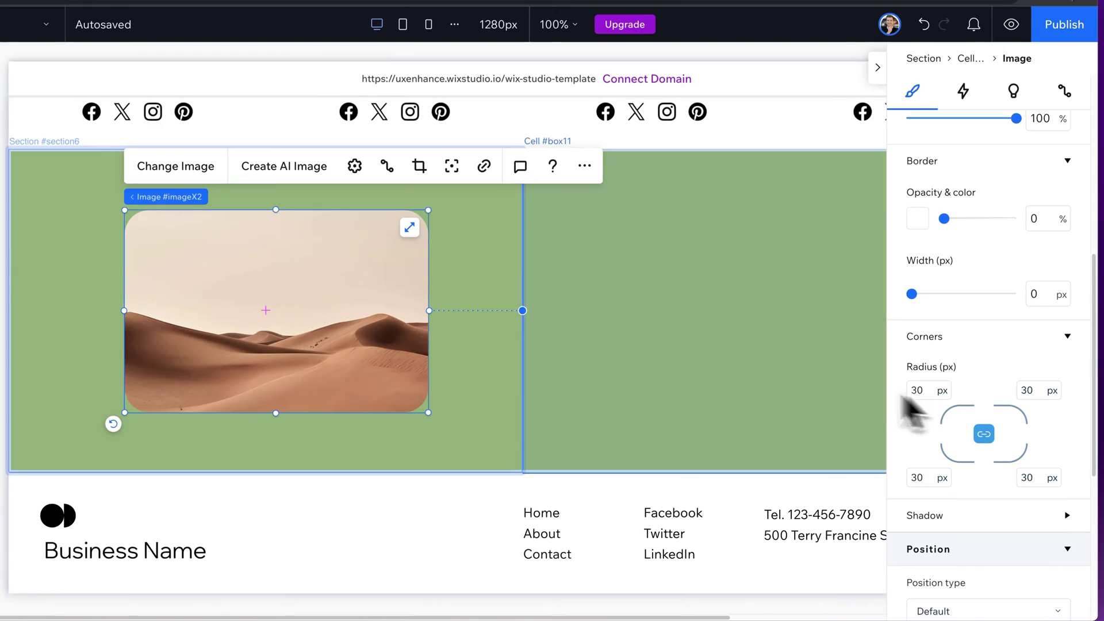
{"action": "left_click", "coordinate": [437, 224]}
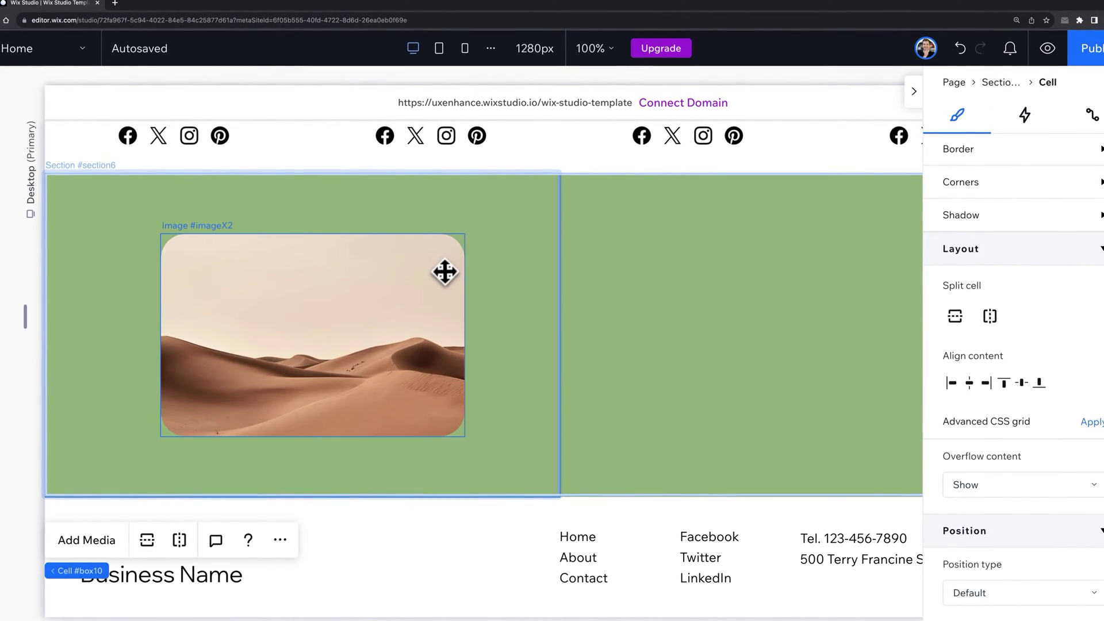
Add a hover interaction to the desert image that animates the image itself with the Expand preset
{"action": "left_click", "coordinate": [445, 272]}
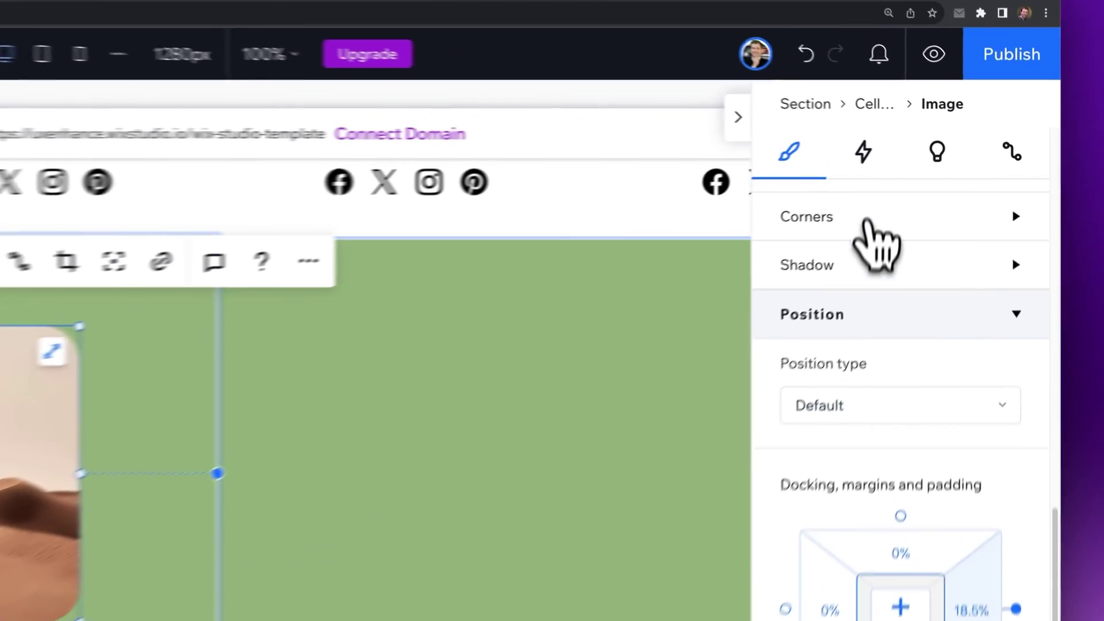
{"action": "left_click", "coordinate": [932, 141]}
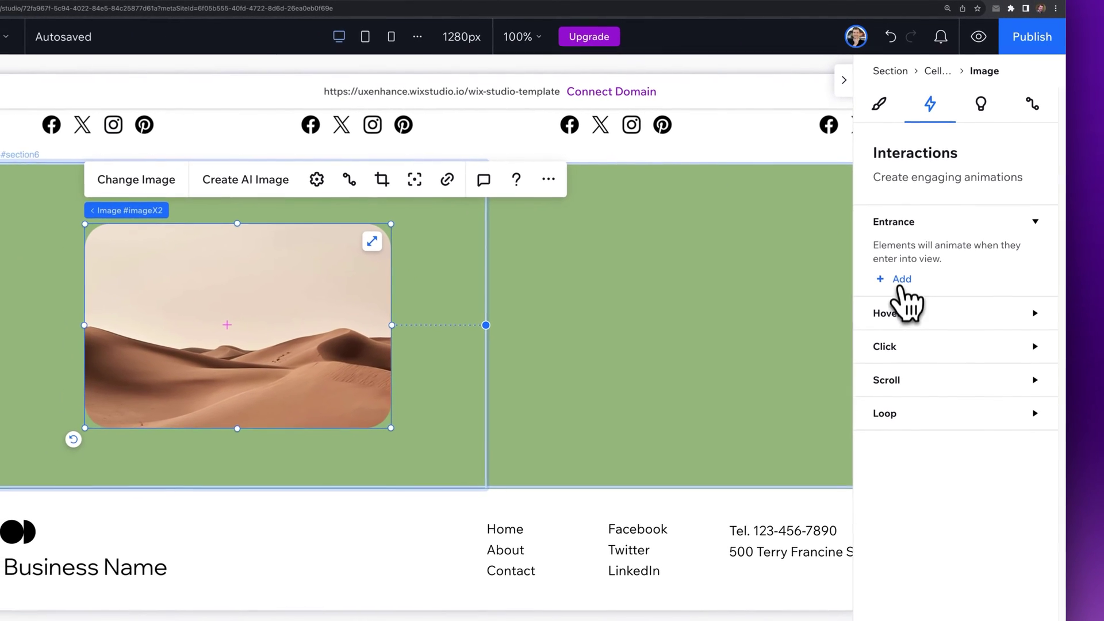
{"action": "left_click", "coordinate": [793, 508]}
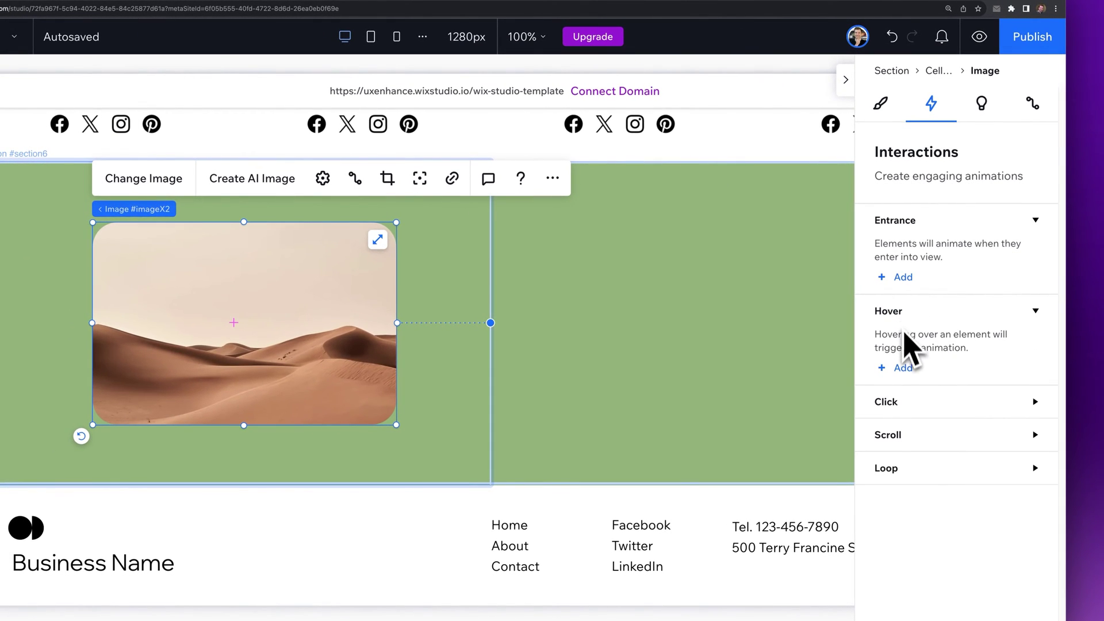
{"action": "left_click", "coordinate": [908, 373]}
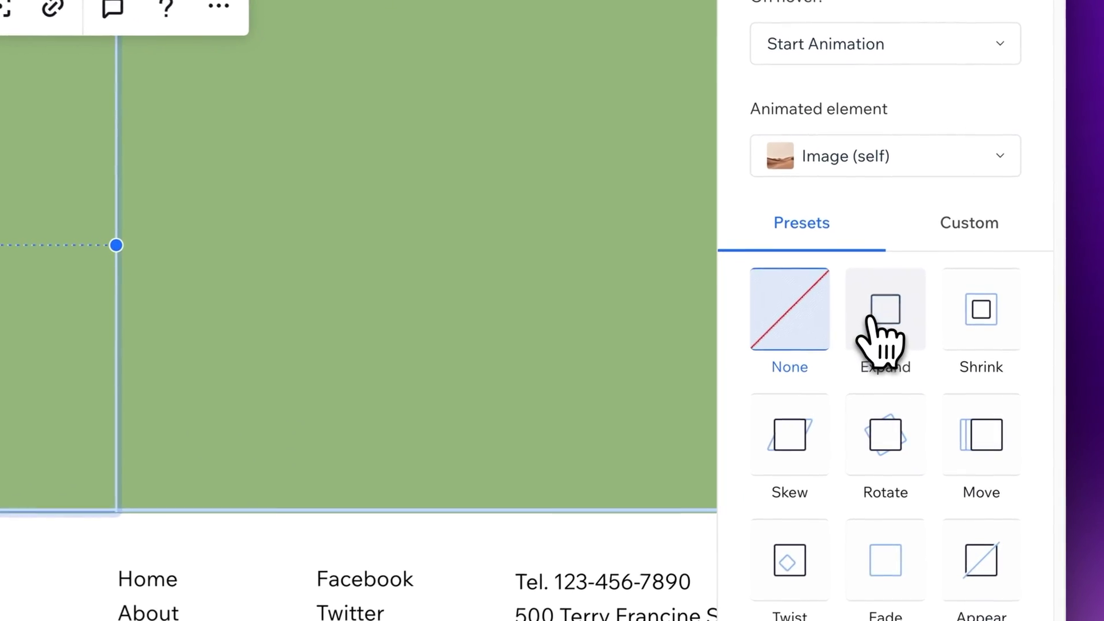
{"action": "left_click", "coordinate": [951, 373]}
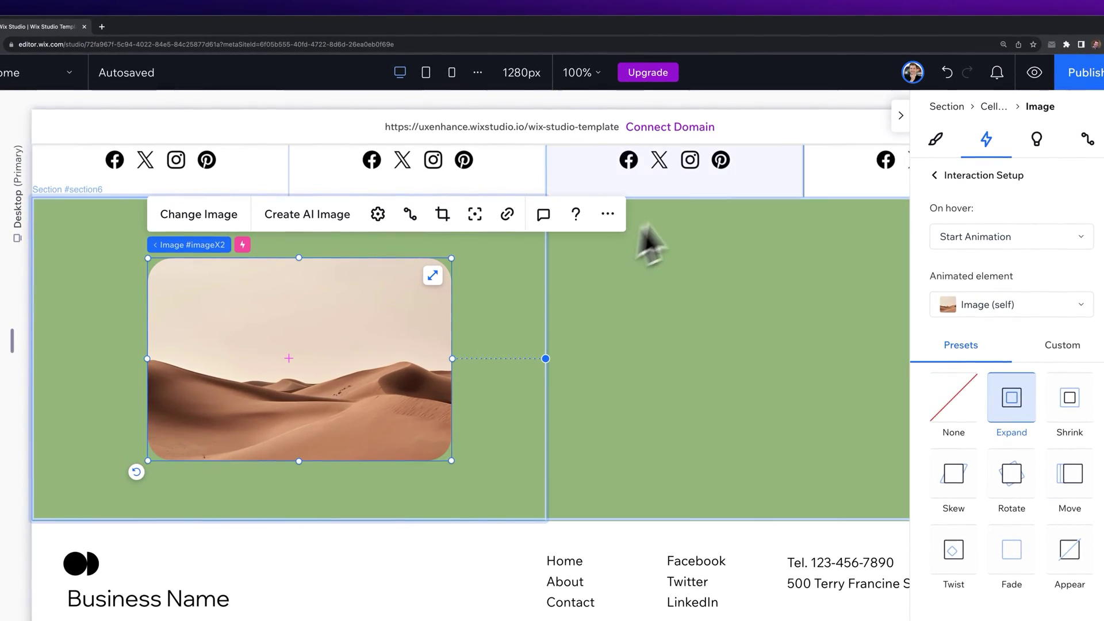
Preview the desert image's Expand hover animation, and return to the image's design settings in the editor
{"action": "left_click", "coordinate": [983, 106]}
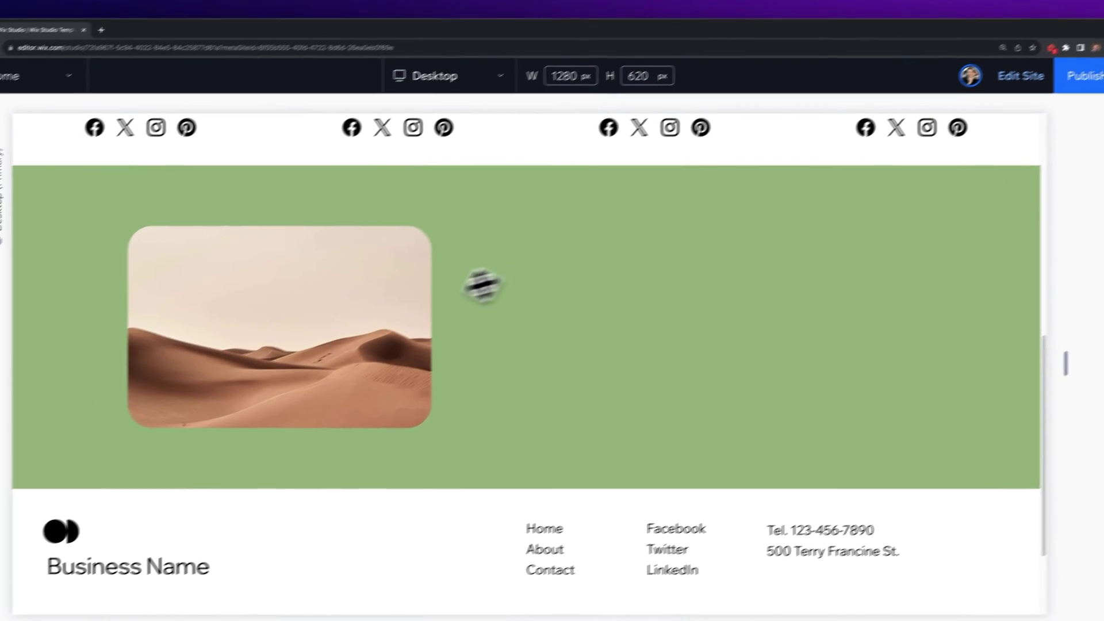
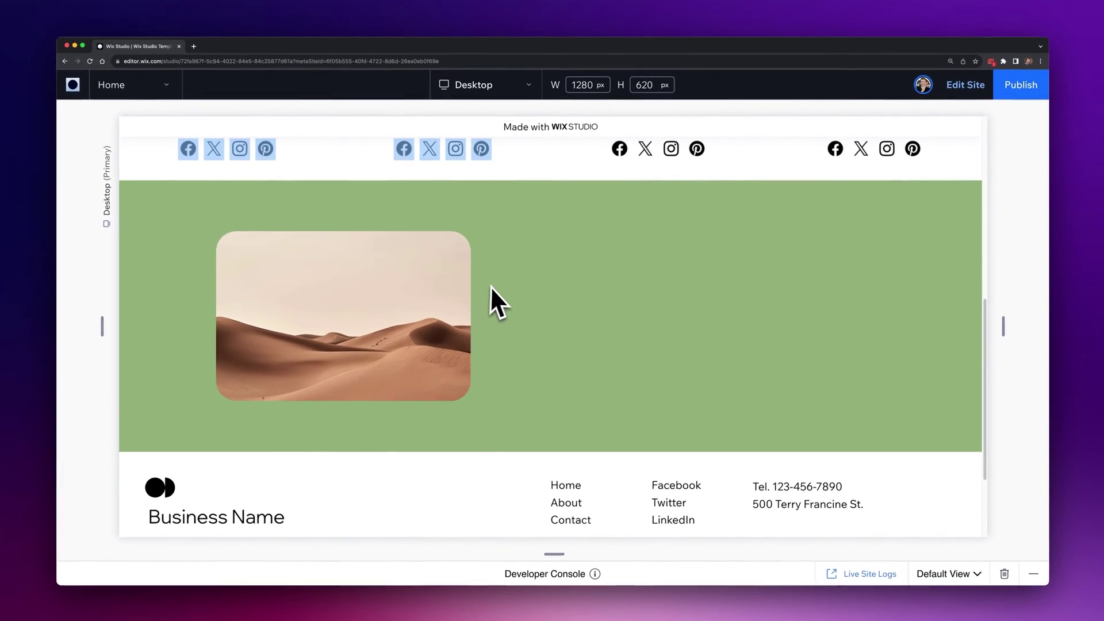
{"action": "left_click", "coordinate": [959, 87]}
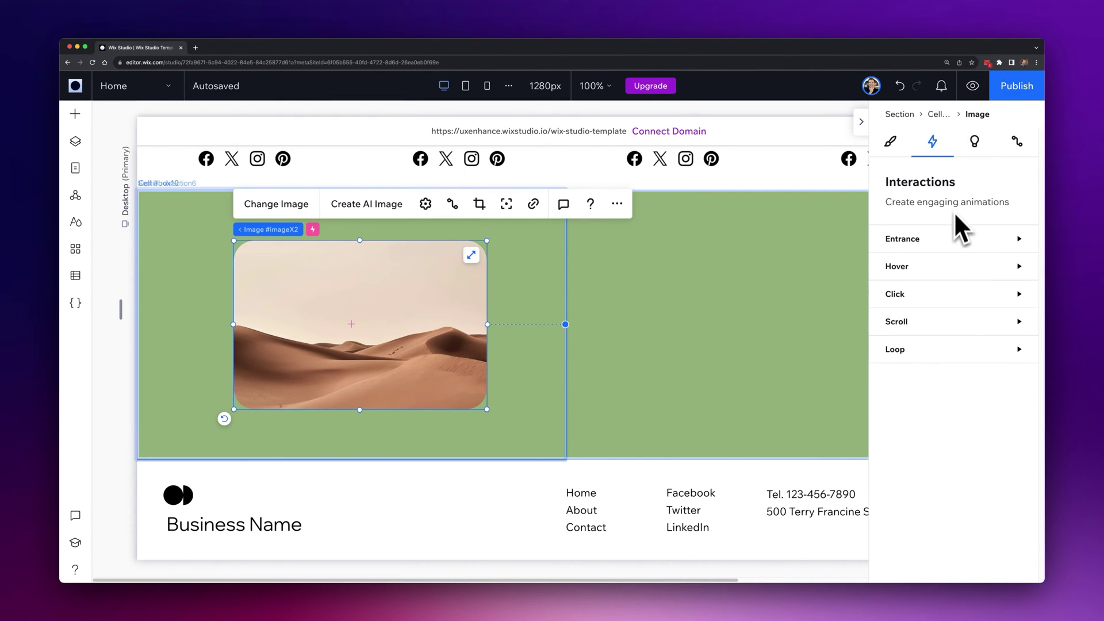
{"action": "left_click", "coordinate": [891, 143]}
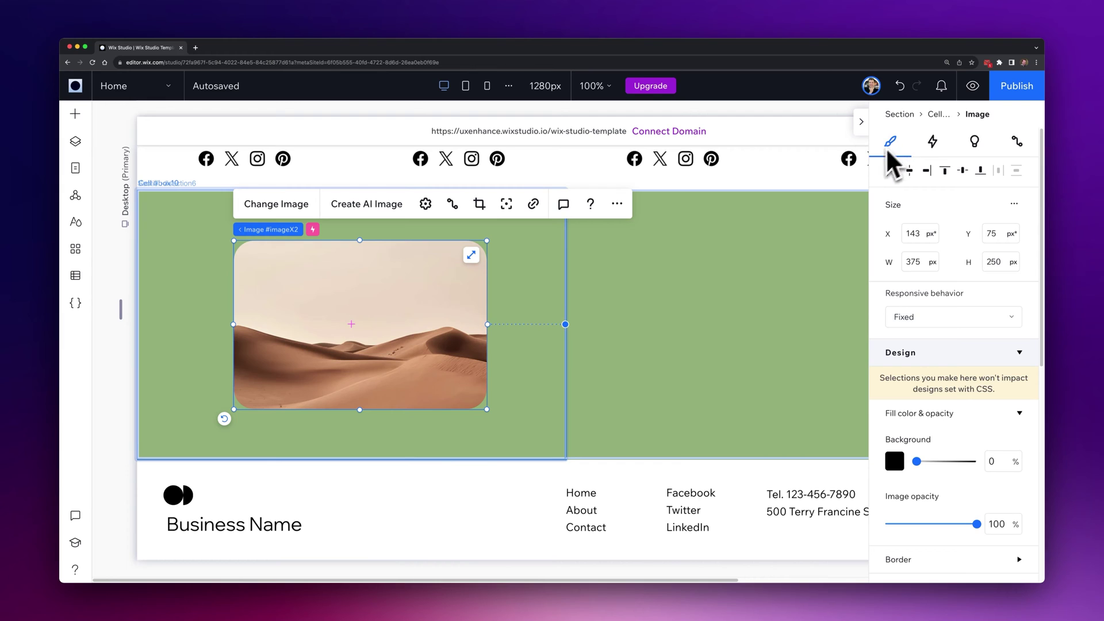
Try aligning the desert image within its cell to the left, horizontal center, right, top, vertical middle and bottom
{"action": "scroll", "coordinate": [732, 369], "scroll_direction": "down", "scroll_amount": 2}
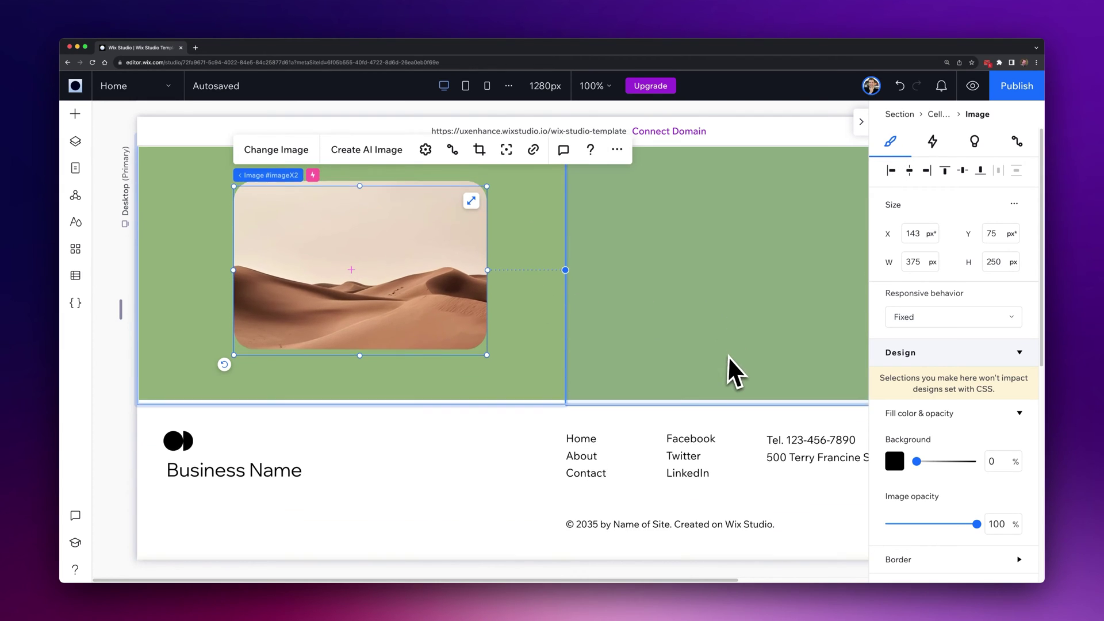
{"action": "scroll", "coordinate": [691, 360], "scroll_direction": "up", "scroll_amount": 3}
{"action": "scroll", "coordinate": [1037, 399], "scroll_direction": "down", "scroll_amount": 3}
{"action": "scroll", "coordinate": [1001, 385], "scroll_direction": "up", "scroll_amount": 3}
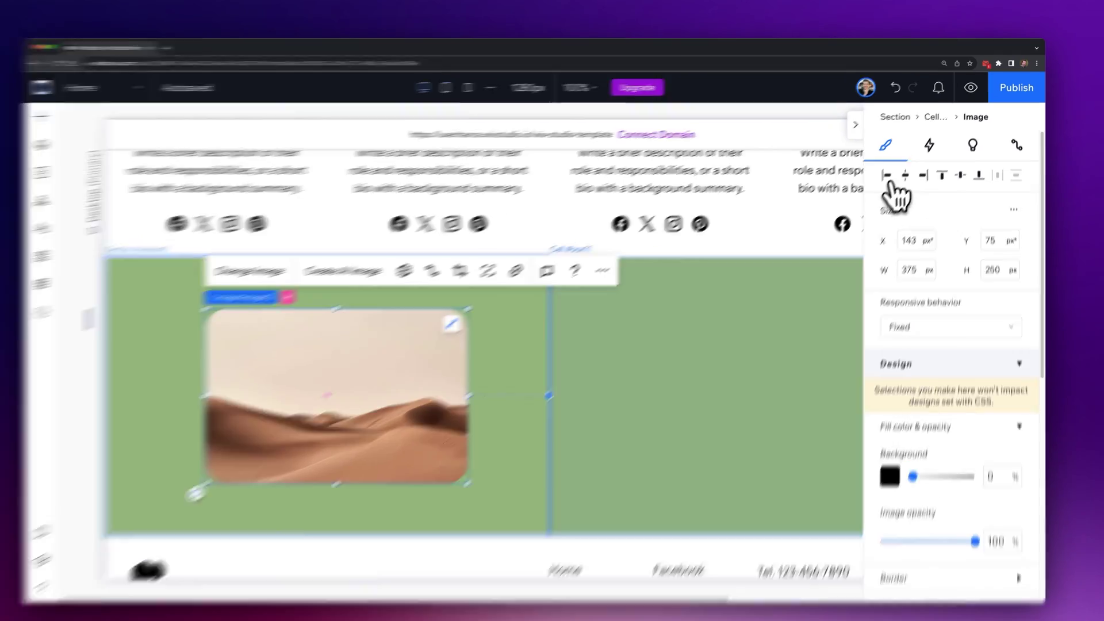
{"action": "left_click", "coordinate": [887, 177]}
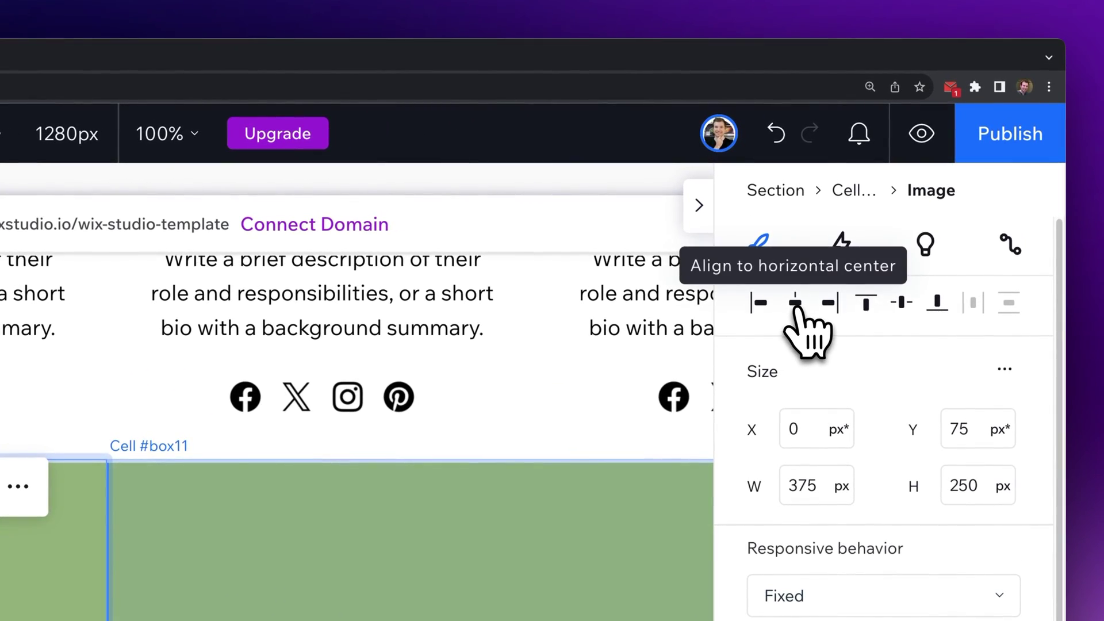
{"action": "left_click", "coordinate": [795, 304]}
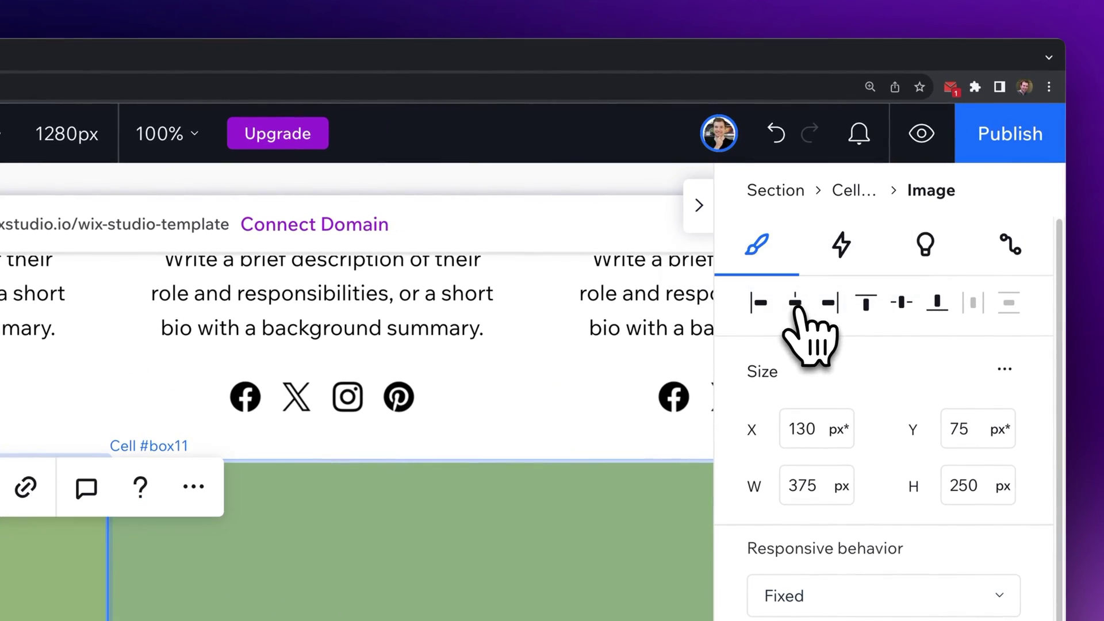
{"action": "left_click", "coordinate": [829, 303]}
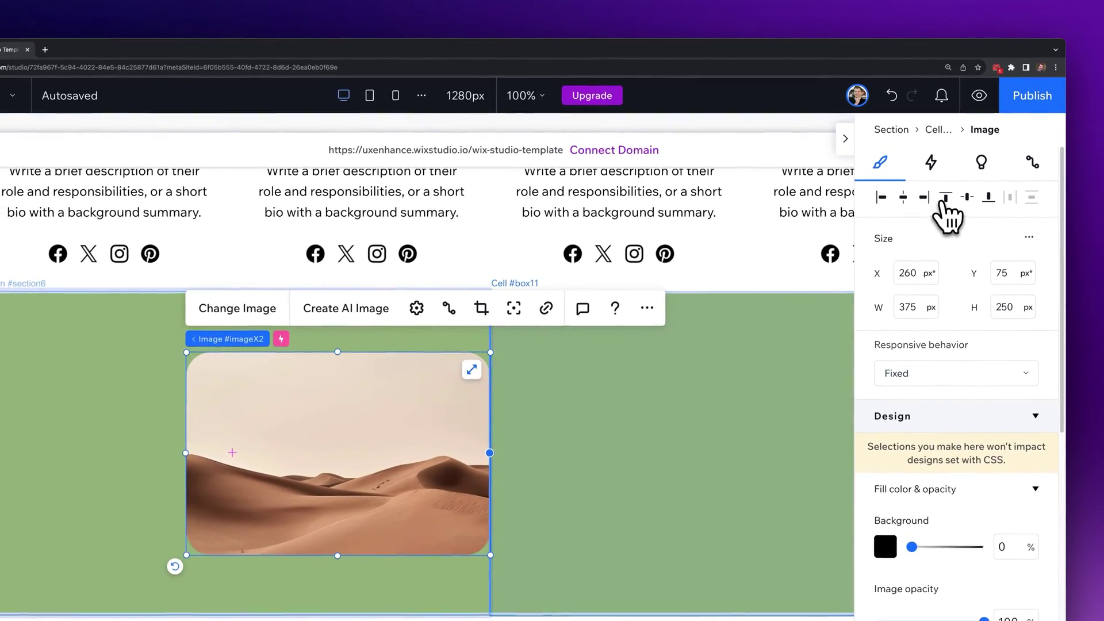
{"action": "left_click", "coordinate": [944, 199]}
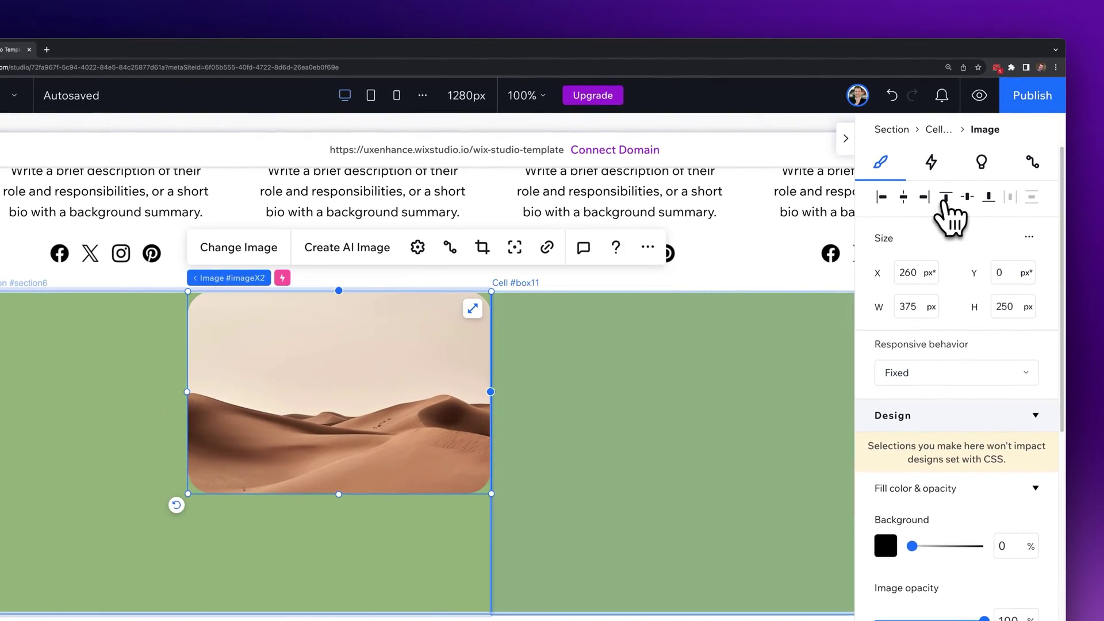
{"action": "left_click", "coordinate": [963, 198]}
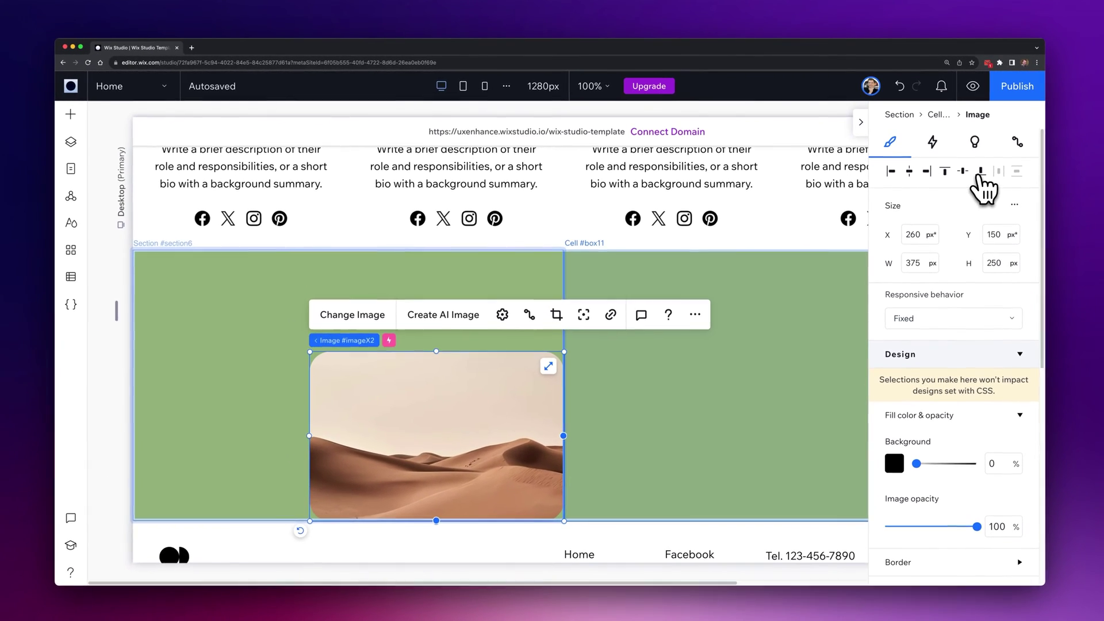
Run through the image's alignment options again, and center it both horizontally and vertically in its cell
{"action": "left_click", "coordinate": [896, 171]}
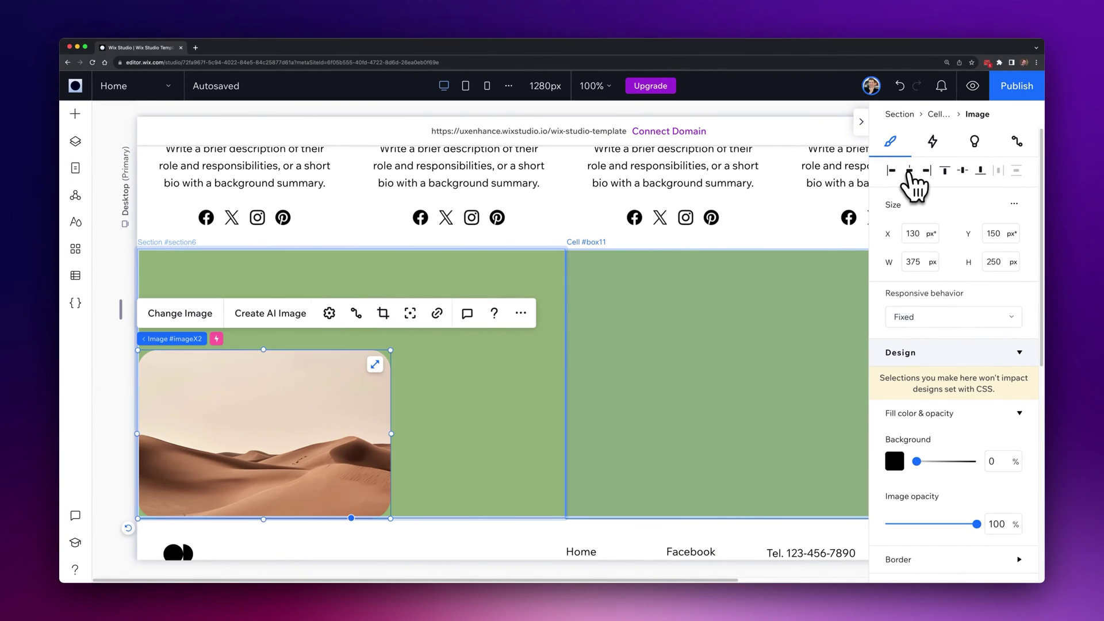
{"action": "left_click", "coordinate": [908, 171]}
{"action": "left_click", "coordinate": [926, 171]}
{"action": "left_click", "coordinate": [944, 171]}
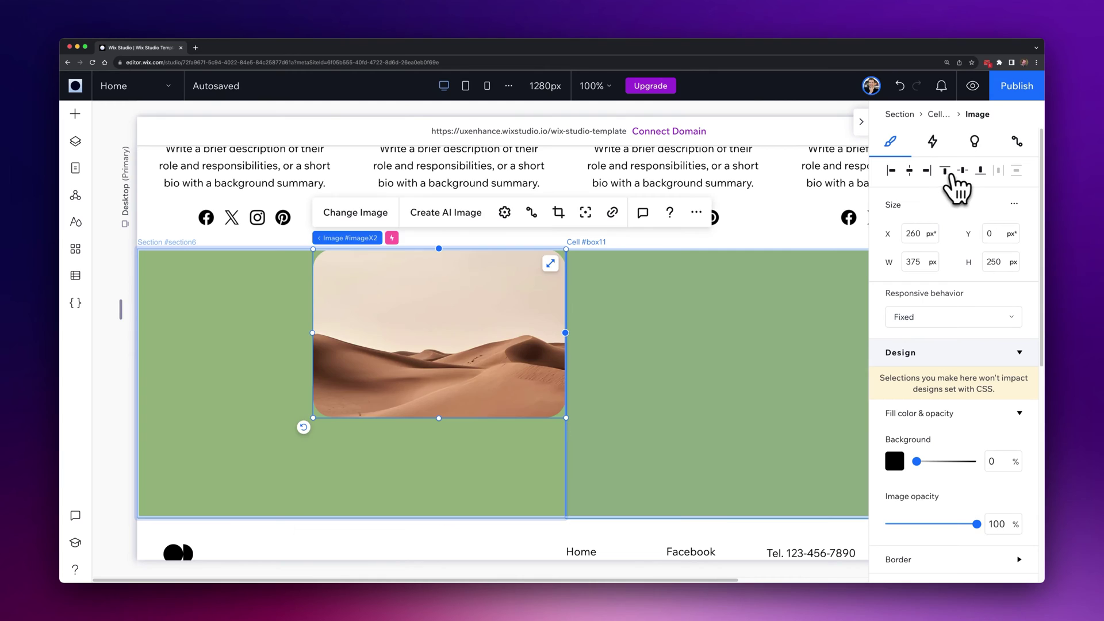
{"action": "left_click", "coordinate": [963, 171]}
{"action": "left_click", "coordinate": [891, 171]}
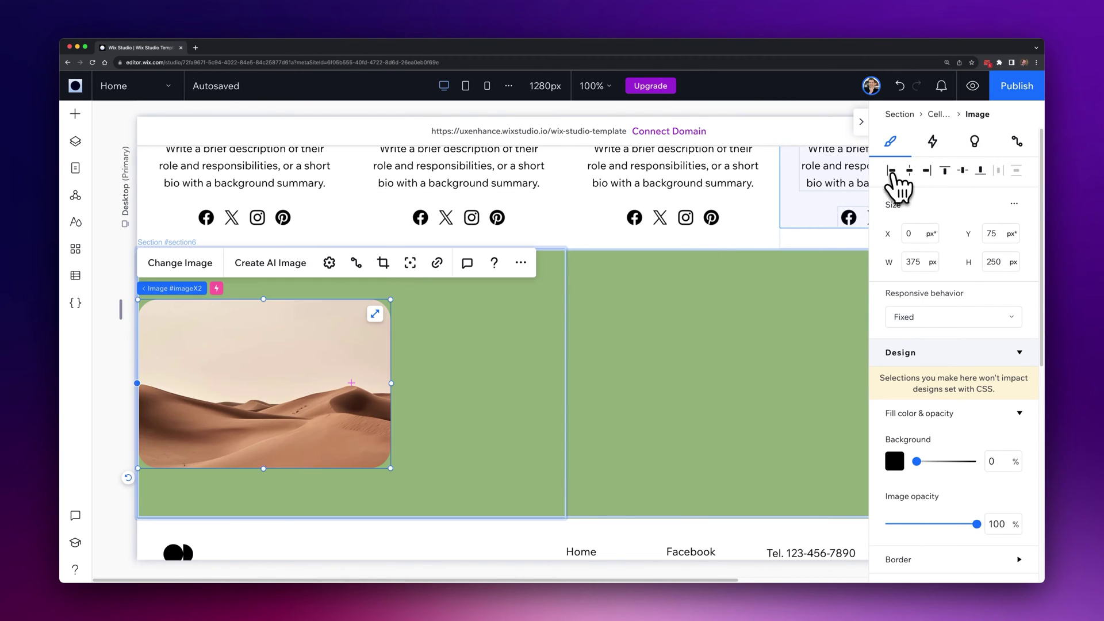
{"action": "left_click", "coordinate": [908, 172]}
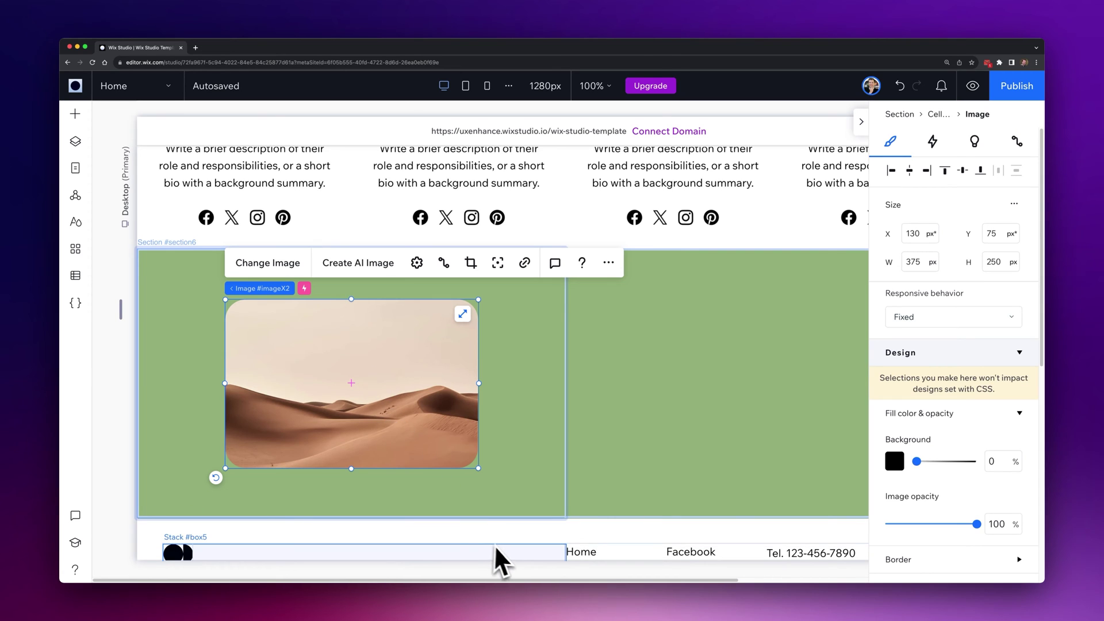
Clear the Home page by undoing the recent edits and deleting the Cards section that holds the contact links
{"action": "key", "text": "super+z"}
{"action": "key", "text": "super+z"}
{"action": "key", "text": "super+z"}
{"action": "key", "text": "super+z"}
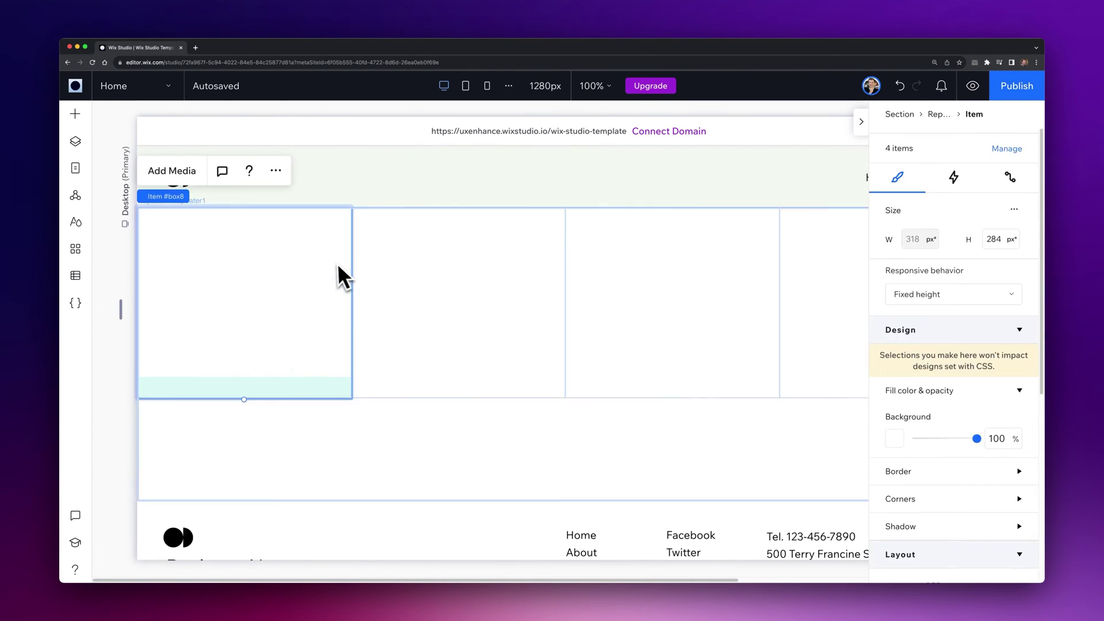
{"action": "key", "text": "super+z"}
{"action": "left_click", "coordinate": [334, 278]}
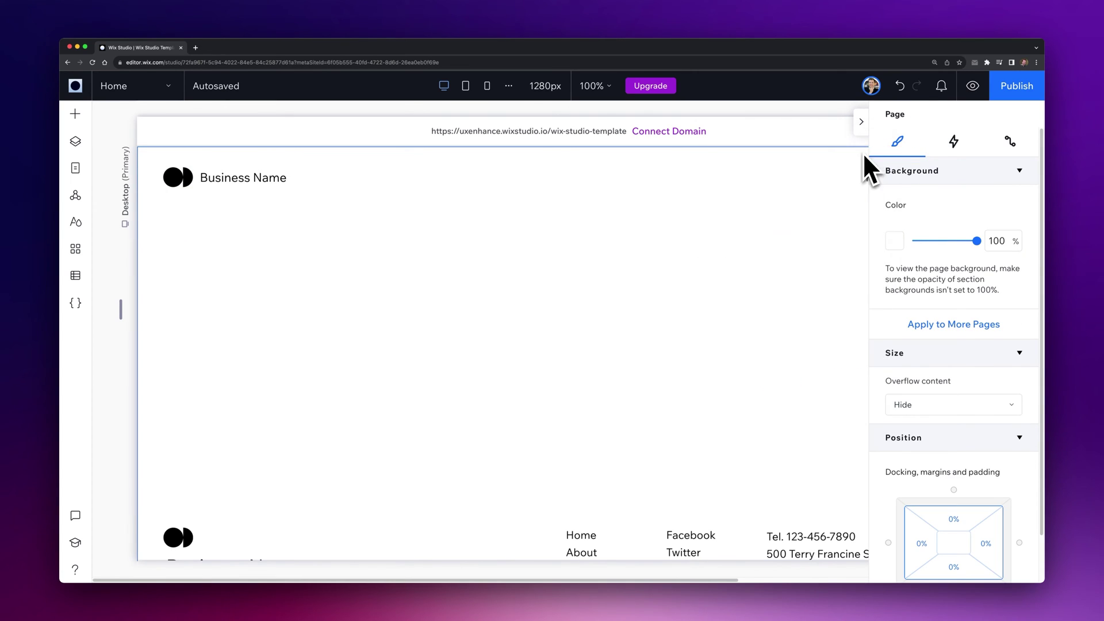
{"action": "left_click", "coordinate": [337, 534]}
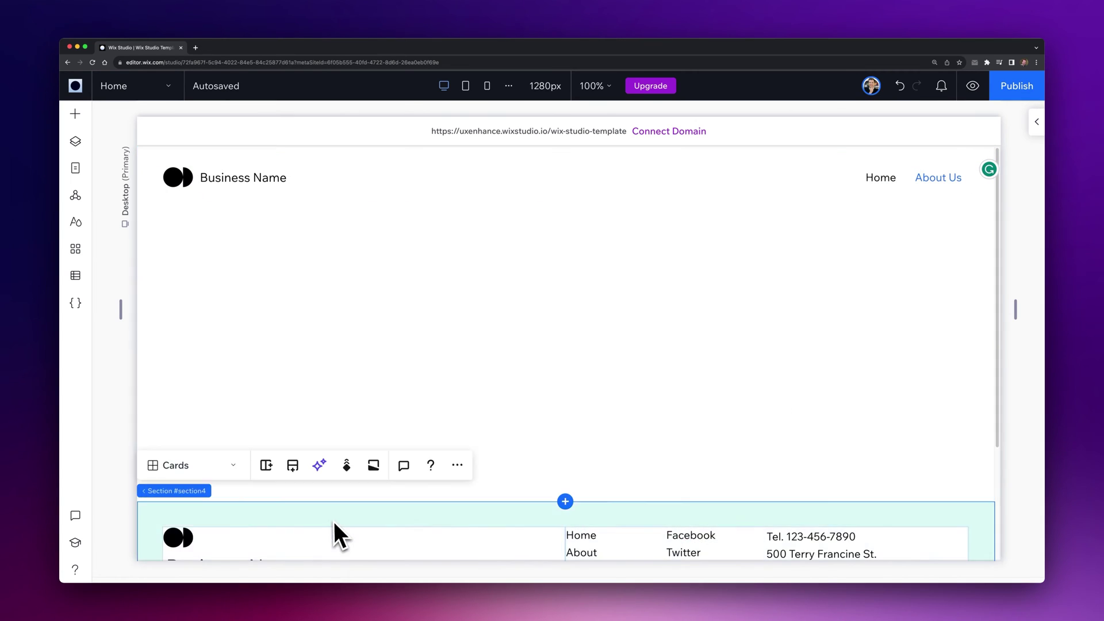
{"action": "key", "text": "Delete"}
Add a Quick Add image to the blank section and place it in the section's top-left corner
{"action": "left_click", "coordinate": [75, 114]}
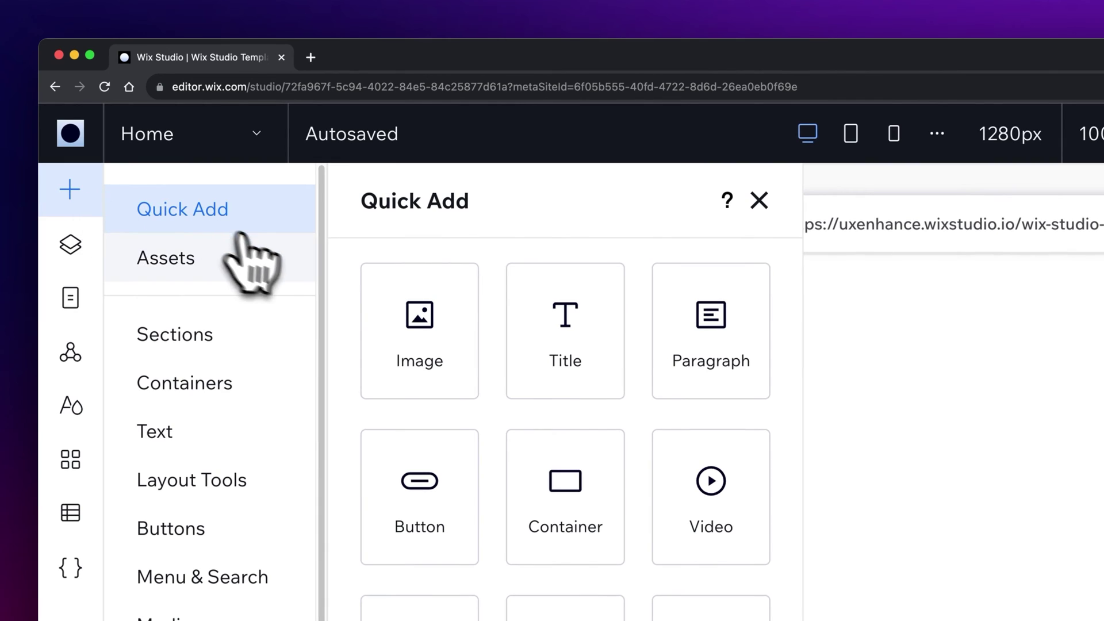
{"action": "left_click_drag", "start_coordinate": [419, 345], "coordinate": [818, 597]}
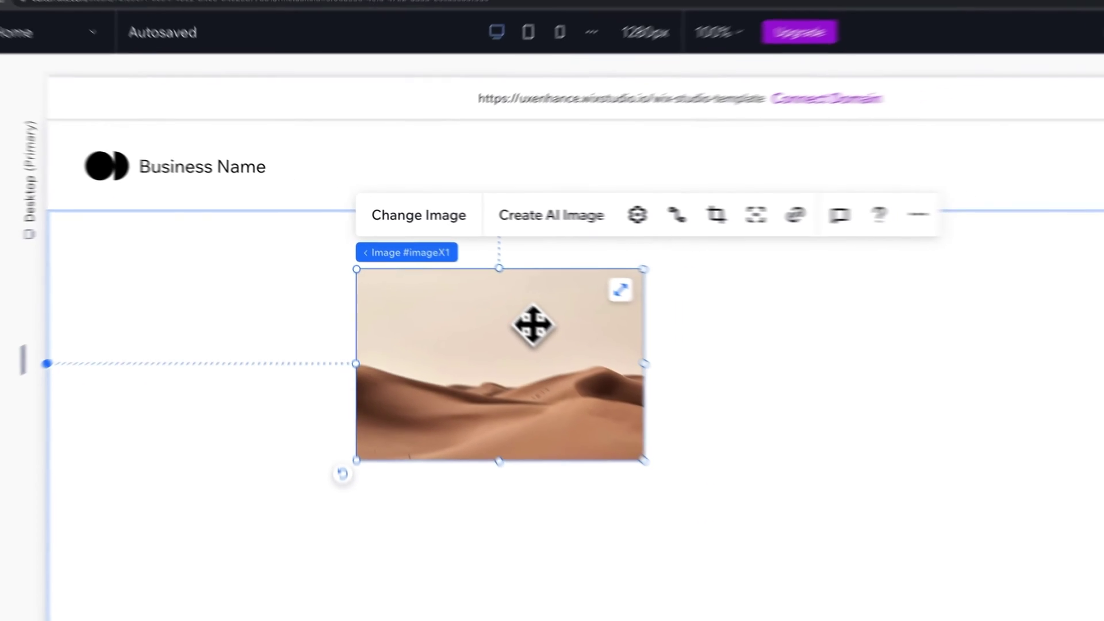
{"action": "left_click_drag", "start_coordinate": [606, 370], "coordinate": [593, 422]}
{"action": "left_click_drag", "start_coordinate": [462, 312], "coordinate": [196, 246]}
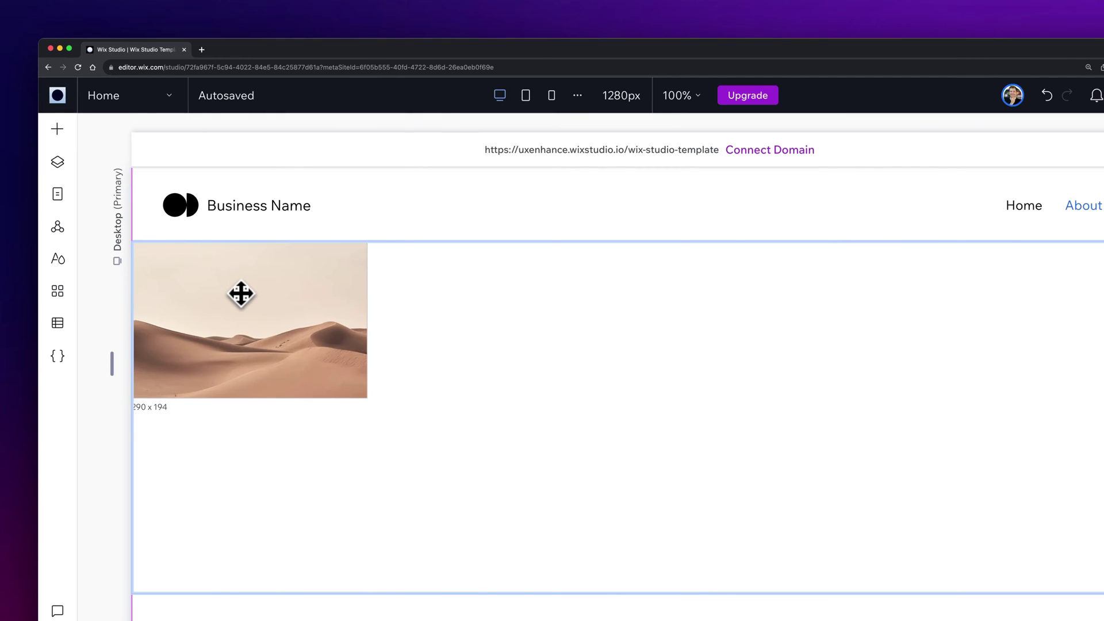
{"action": "left_click", "coordinate": [241, 293]}
Preview how the corner-placed image responds on a resized canvas and at the Mobile breakpoint, and return to Desktop
{"action": "left_click", "coordinate": [467, 316]}
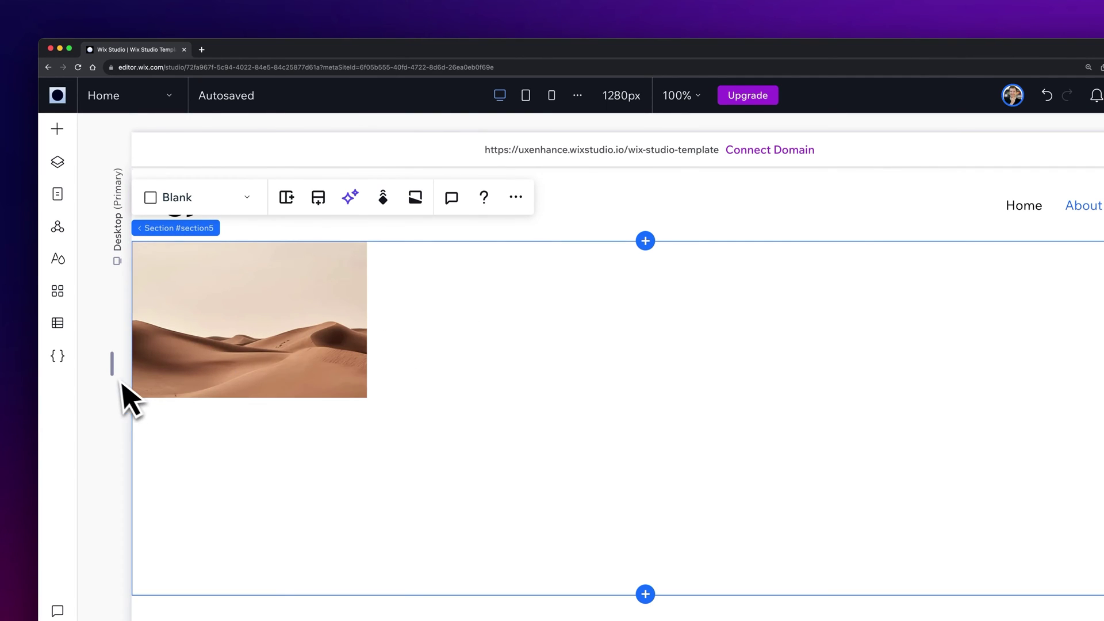
{"action": "left_click_drag", "start_coordinate": [109, 367], "coordinate": [175, 362]}
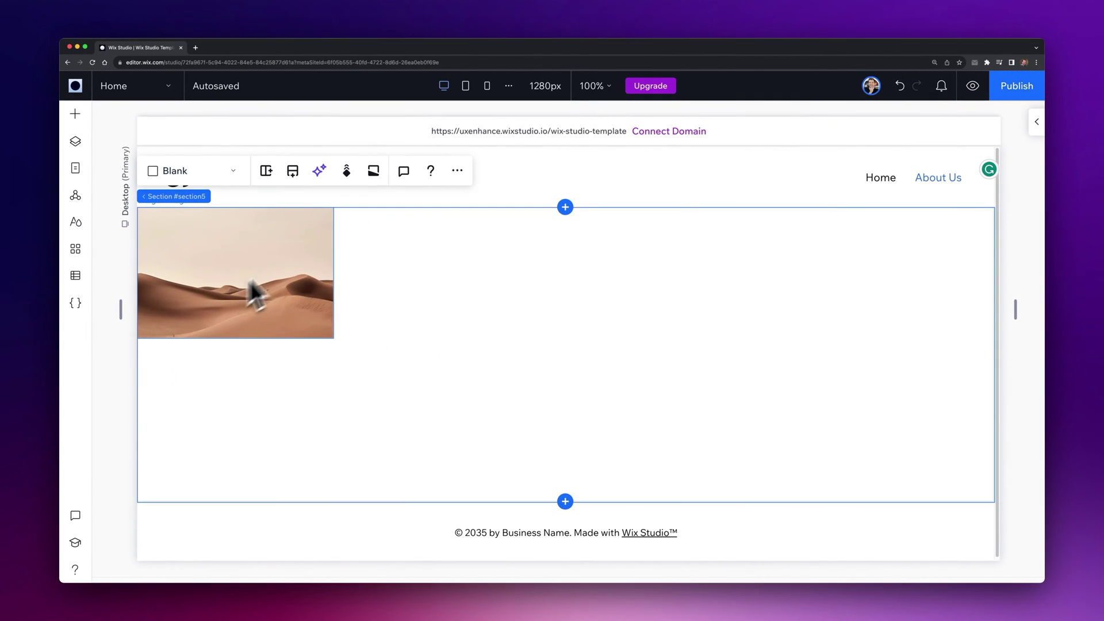
{"action": "left_click", "coordinate": [474, 86]}
{"action": "left_click", "coordinate": [486, 87]}
{"action": "scroll", "coordinate": [505, 246], "scroll_direction": "up", "scroll_amount": 1}
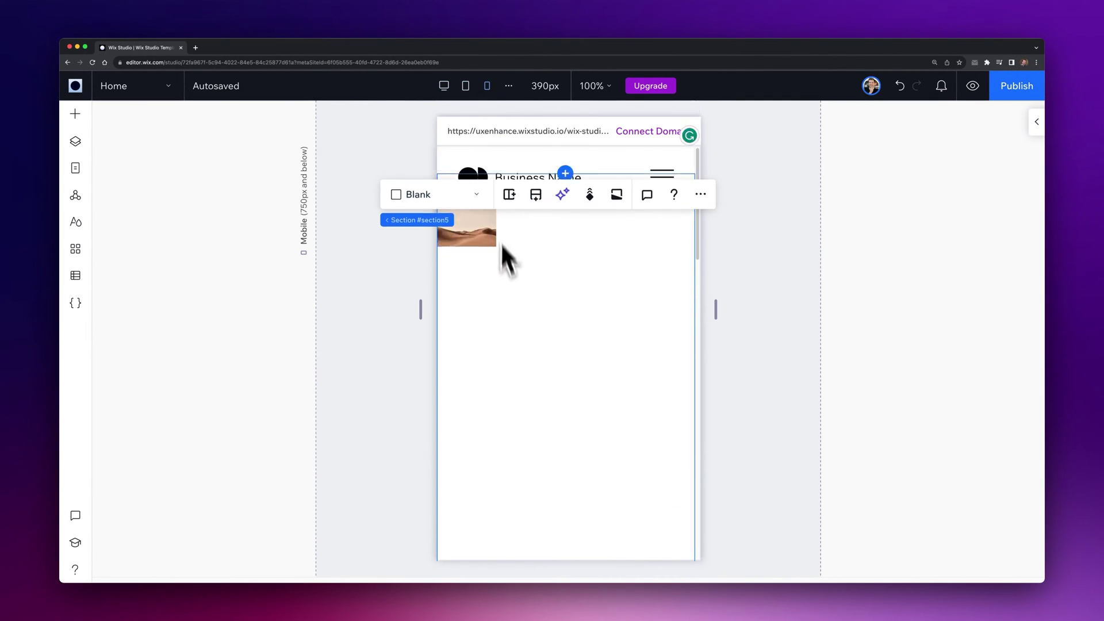
{"action": "left_click", "coordinate": [444, 85]}
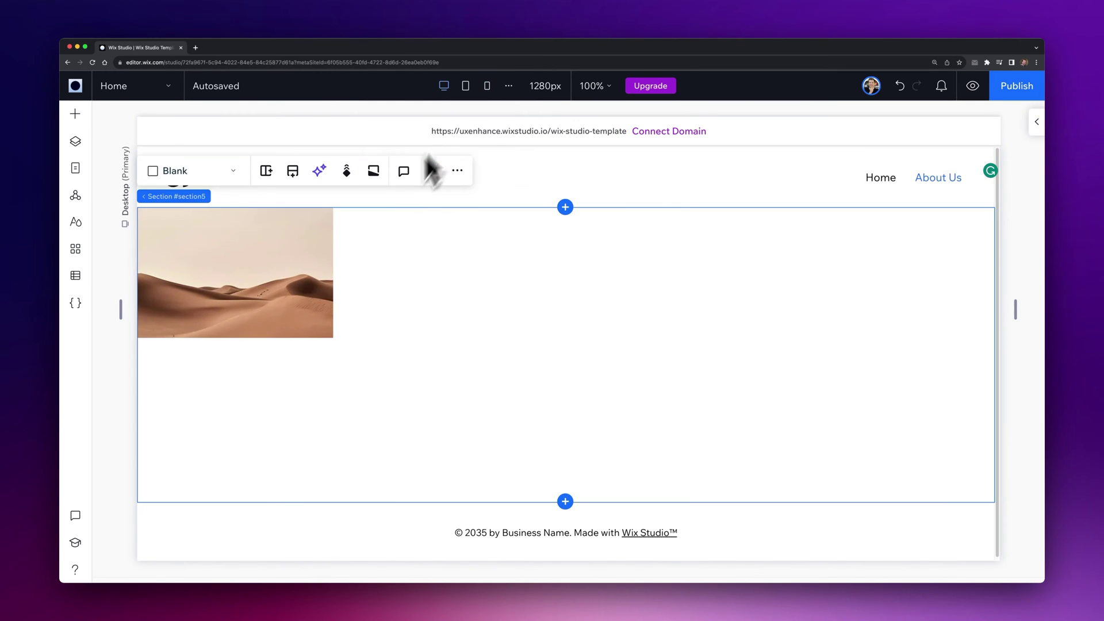
Resize the desert image to about 384 × 291 px and position it about 67 px from the section's left edge and 65 px from its top
{"action": "left_click", "coordinate": [310, 290]}
{"action": "left_click_drag", "start_coordinate": [338, 341], "coordinate": [605, 467]}
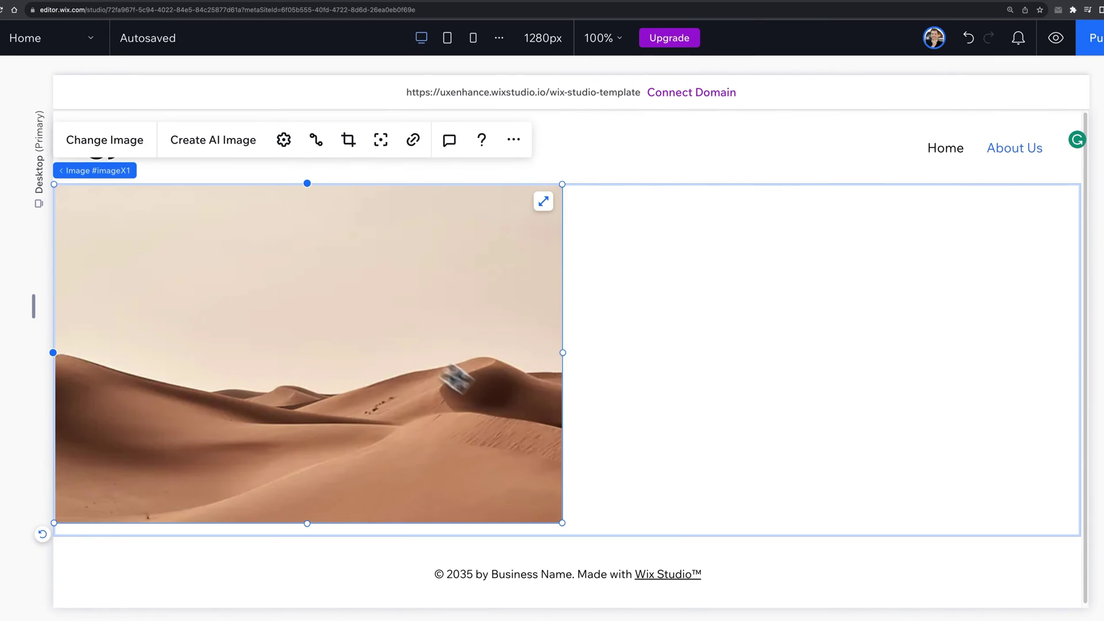
{"action": "left_click_drag", "start_coordinate": [456, 377], "coordinate": [671, 374]}
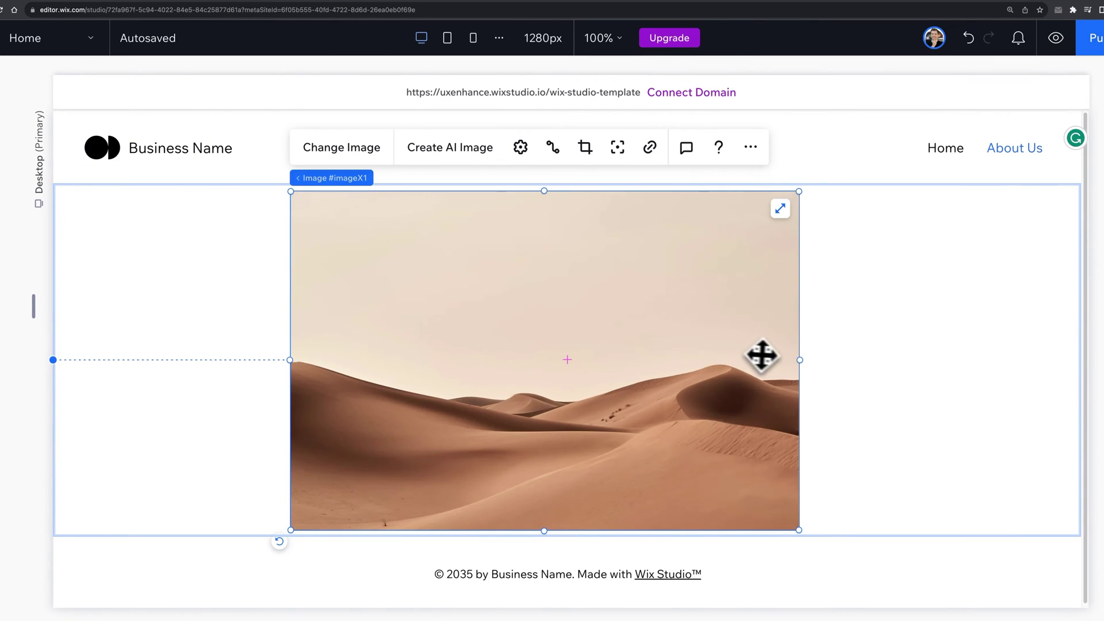
{"action": "left_click_drag", "start_coordinate": [797, 360], "coordinate": [601, 360]}
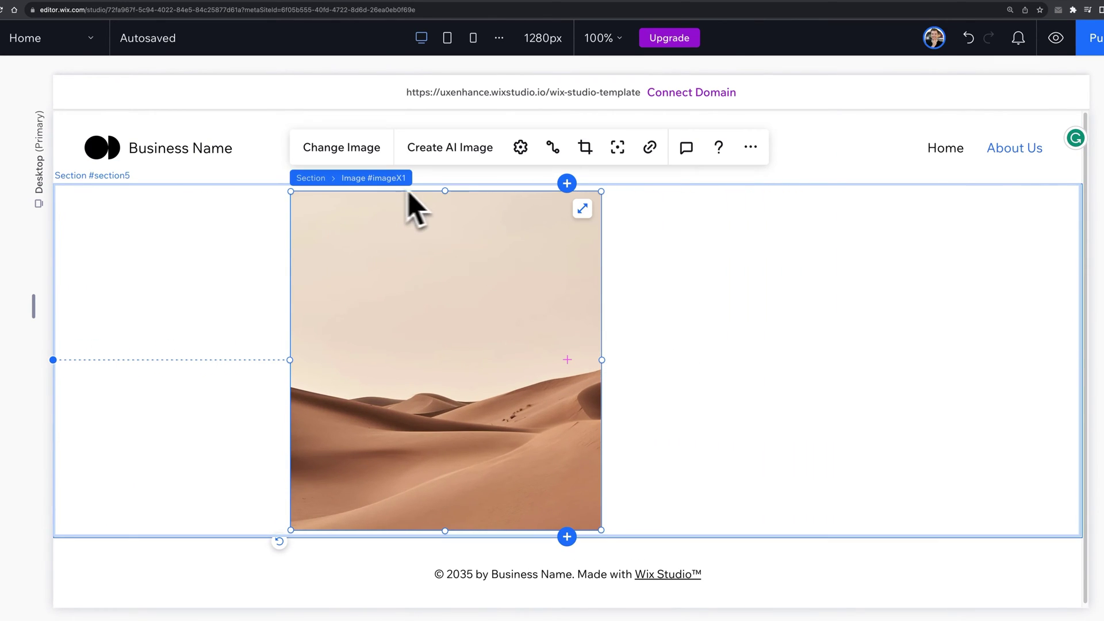
{"action": "left_click_drag", "start_coordinate": [445, 191], "coordinate": [449, 294]}
{"action": "left_click_drag", "start_coordinate": [448, 334], "coordinate": [315, 282]}
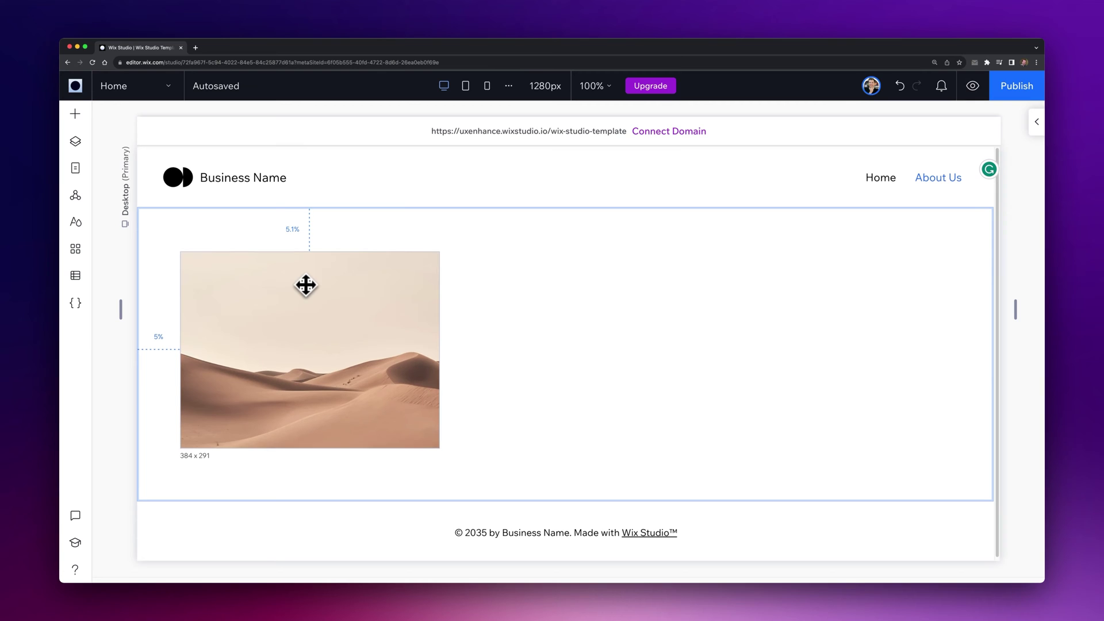
{"action": "left_click_drag", "start_coordinate": [305, 283], "coordinate": [276, 305]}
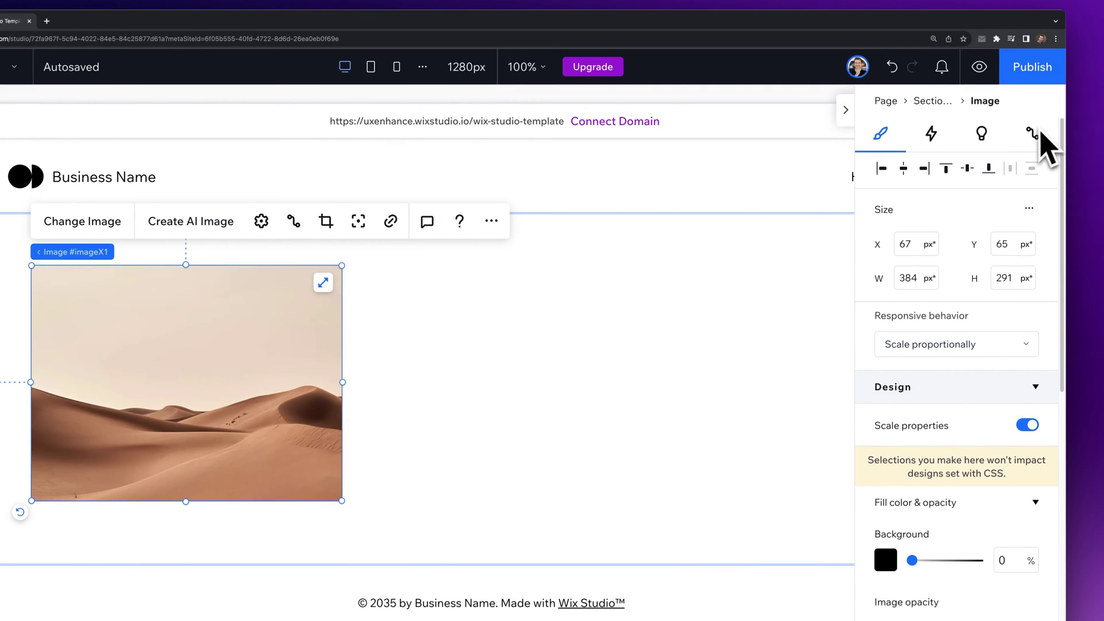
Set the desert image's top and left docking margins to 5%
{"action": "scroll", "coordinate": [966, 219], "scroll_direction": "down", "scroll_amount": 10}
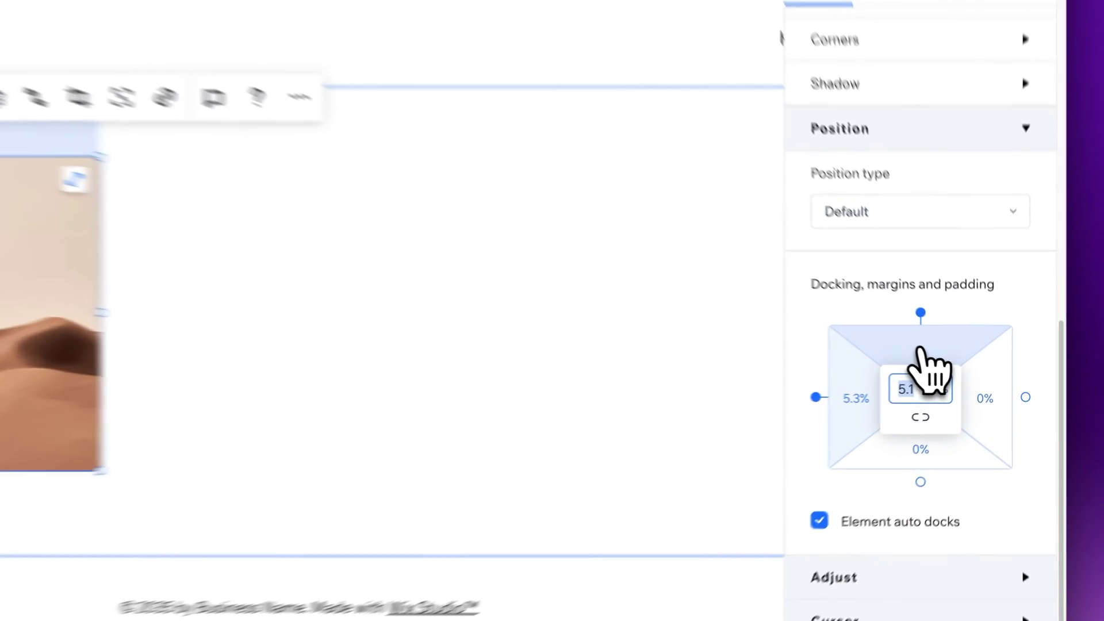
{"action": "type", "text": "5"}
{"action": "key", "text": "Return"}
{"action": "left_click", "coordinate": [821, 333]}
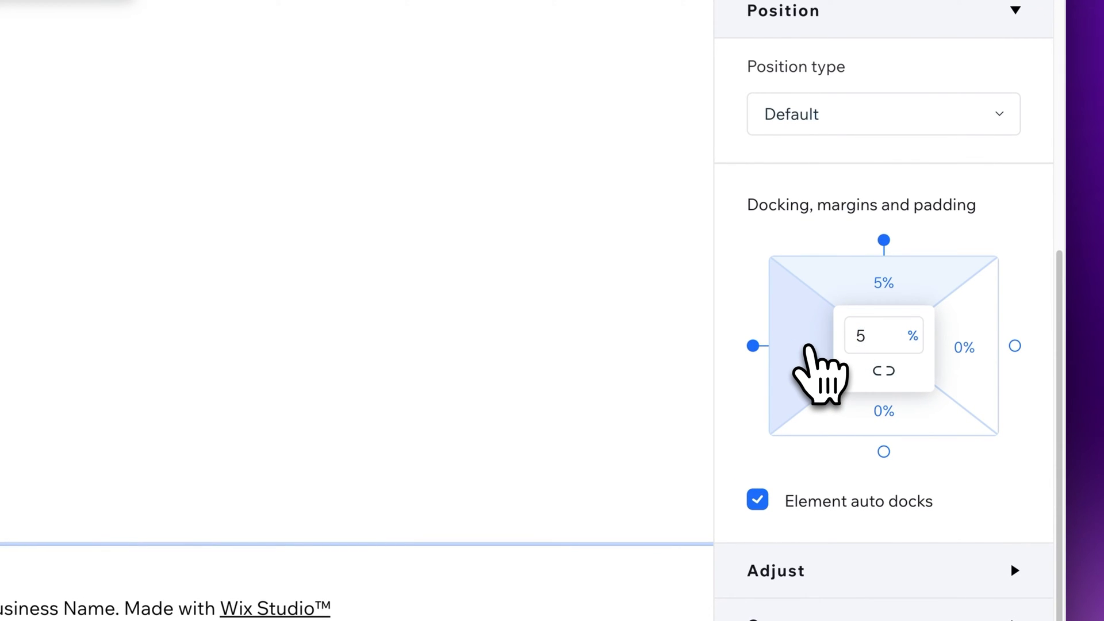
{"action": "left_click", "coordinate": [261, 290]}
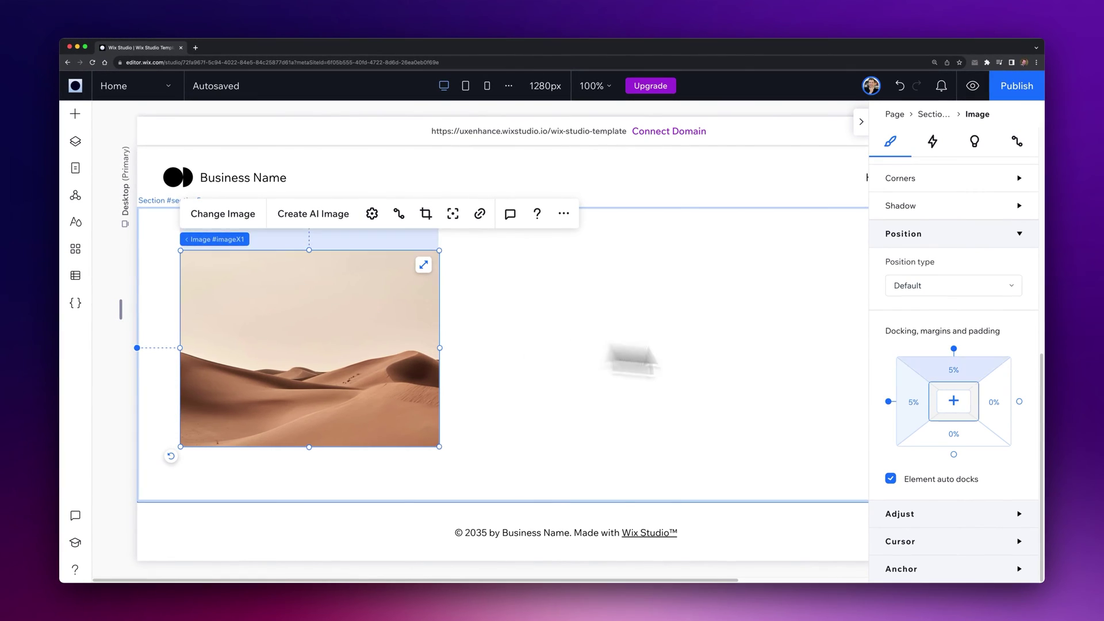
Switch the unit of the image's top docking margin to px
{"action": "left_click", "coordinate": [962, 372]}
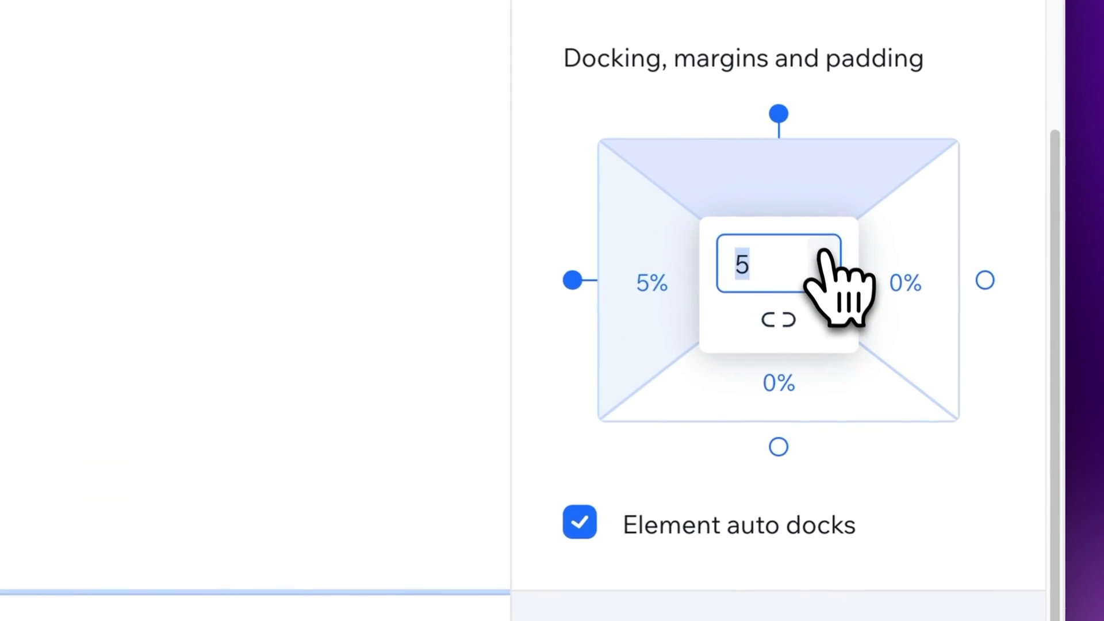
{"action": "left_click", "coordinate": [968, 396]}
{"action": "left_click", "coordinate": [814, 248]}
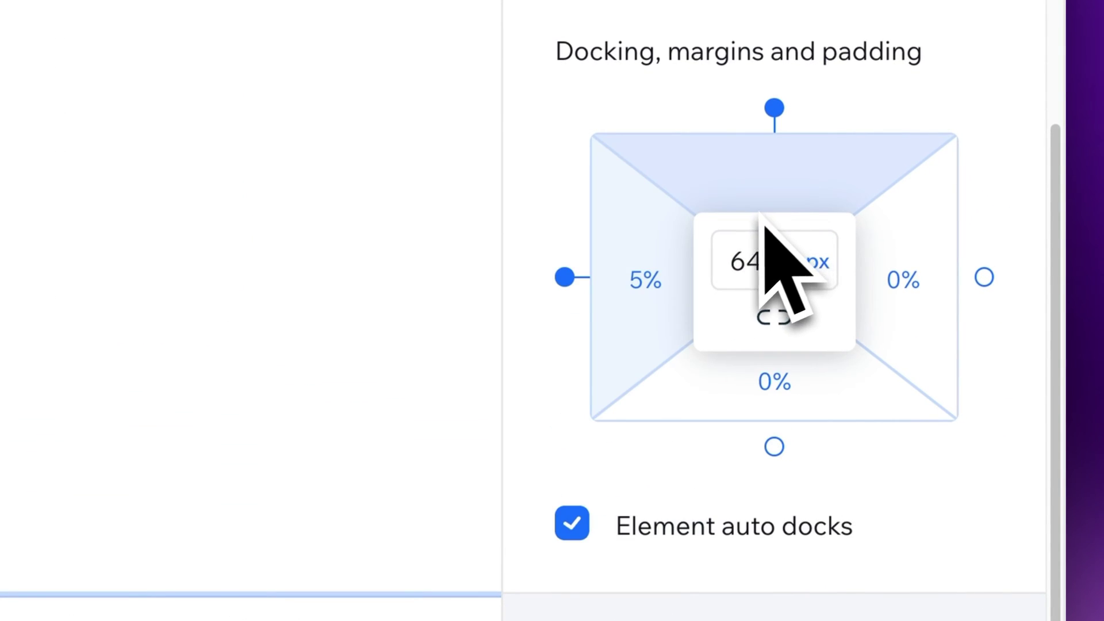
Switch the unit of the desert image's left docking margin to pixels
{"action": "left_click", "coordinate": [668, 270]}
{"action": "left_click", "coordinate": [818, 262]}
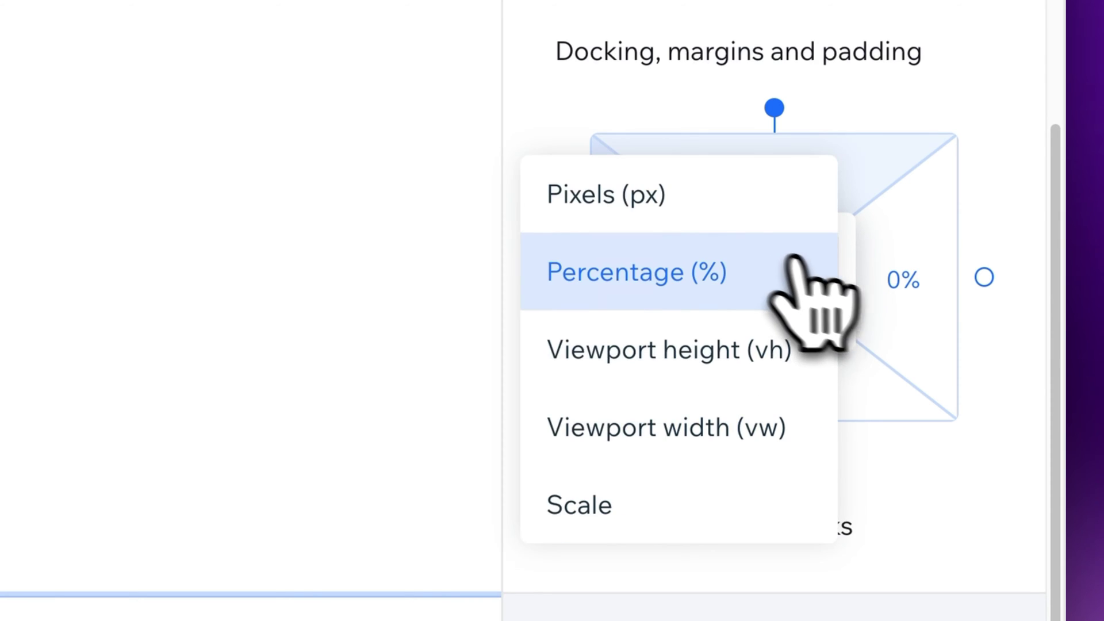
{"action": "left_click", "coordinate": [610, 192]}
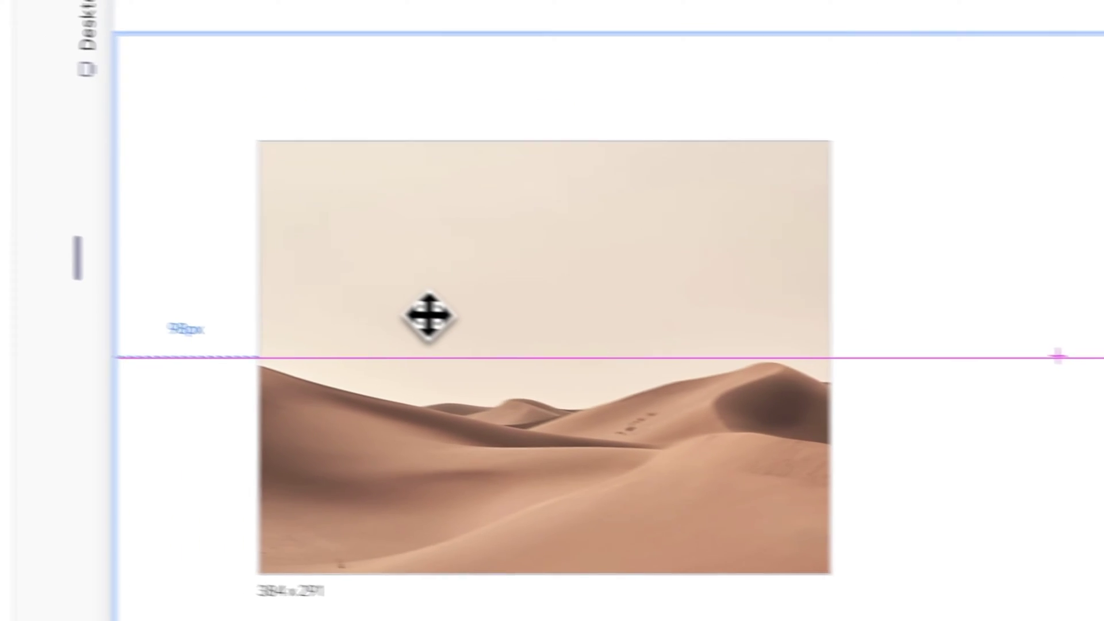
Move the desert image nearer the section's top-left corner and set its docking margins to 30 px on all sides
{"action": "left_click_drag", "start_coordinate": [429, 315], "coordinate": [336, 271]}
{"action": "left_click_drag", "start_coordinate": [424, 281], "coordinate": [426, 262]}
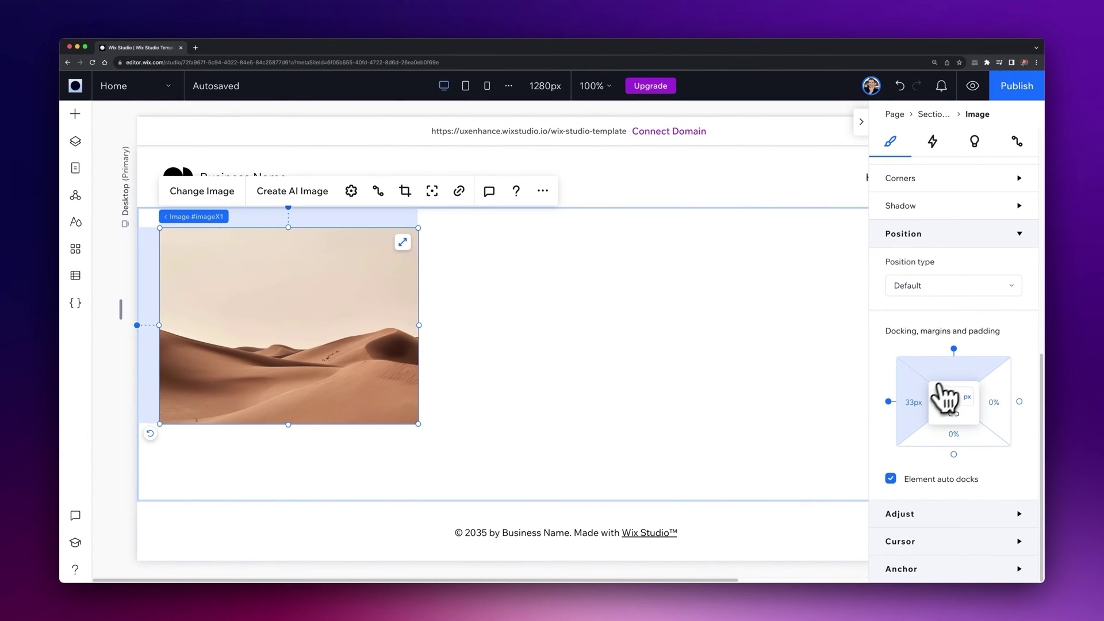
{"action": "type", "text": "0"}
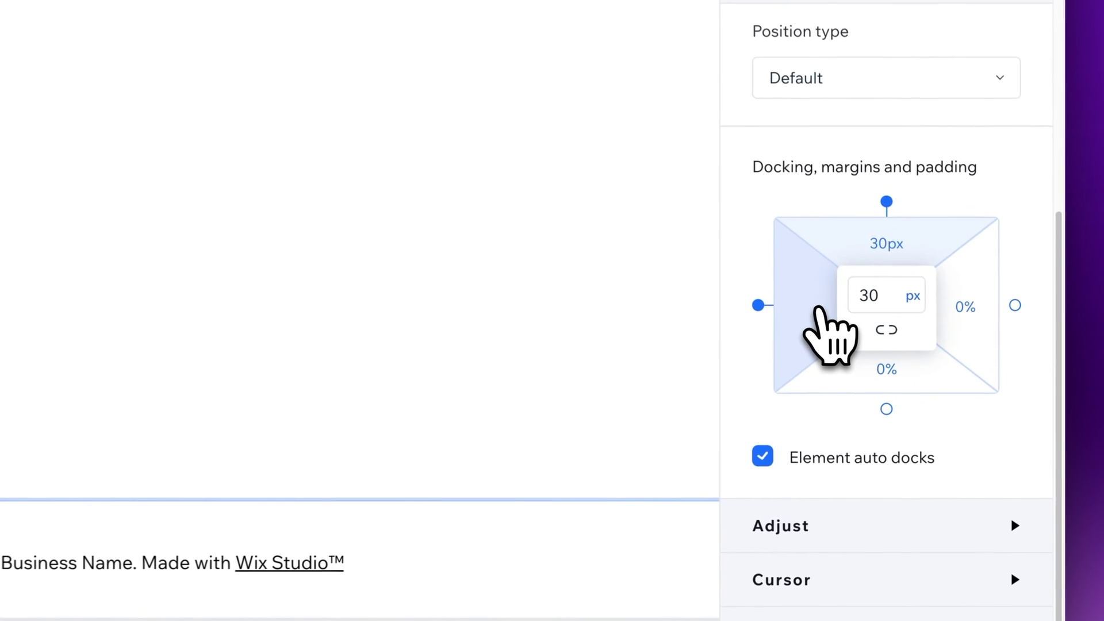
{"action": "left_click", "coordinate": [881, 326]}
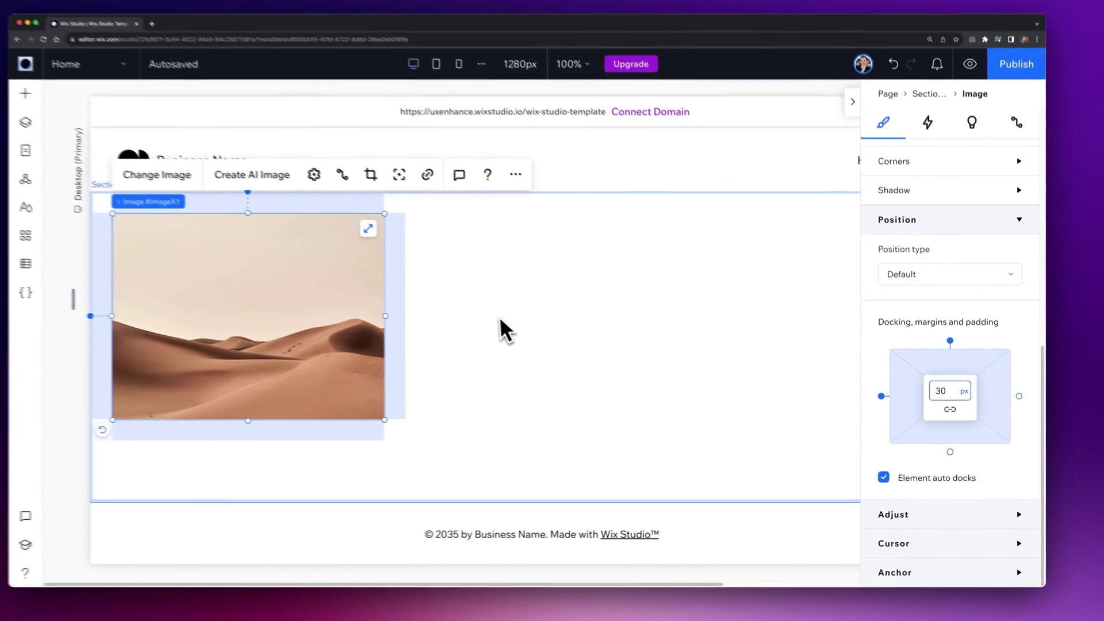
{"action": "left_click", "coordinate": [499, 319]}
Shift the desert image and switch its left docking margin's unit through viewport height and viewport width to Scale
{"action": "left_click_drag", "start_coordinate": [350, 282], "coordinate": [404, 286]}
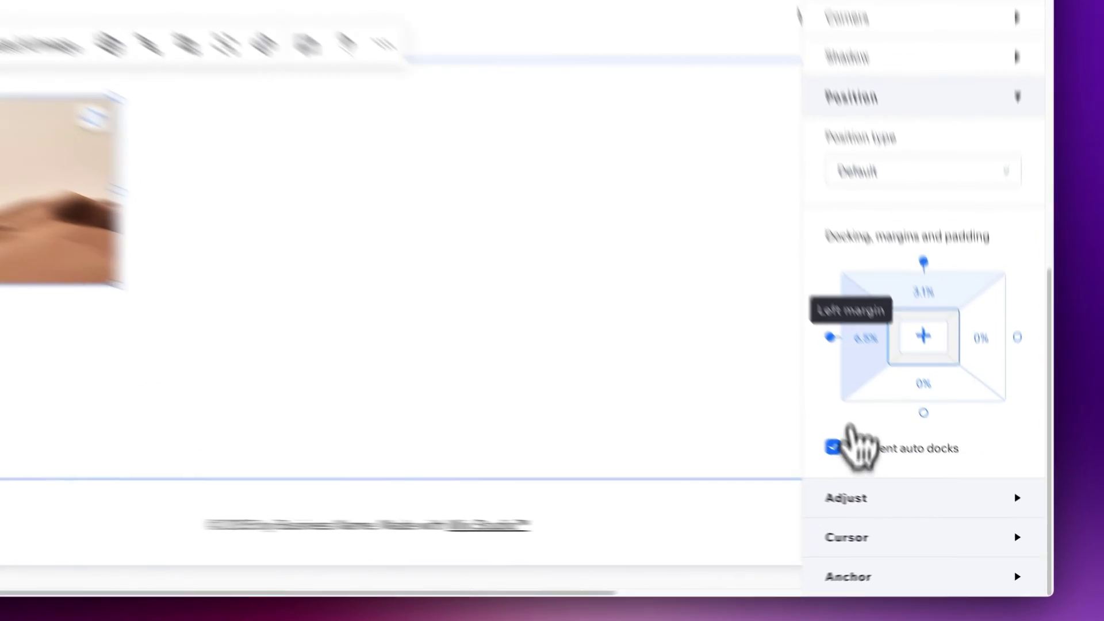
{"action": "left_click", "coordinate": [912, 402]}
{"action": "left_click", "coordinate": [969, 397]}
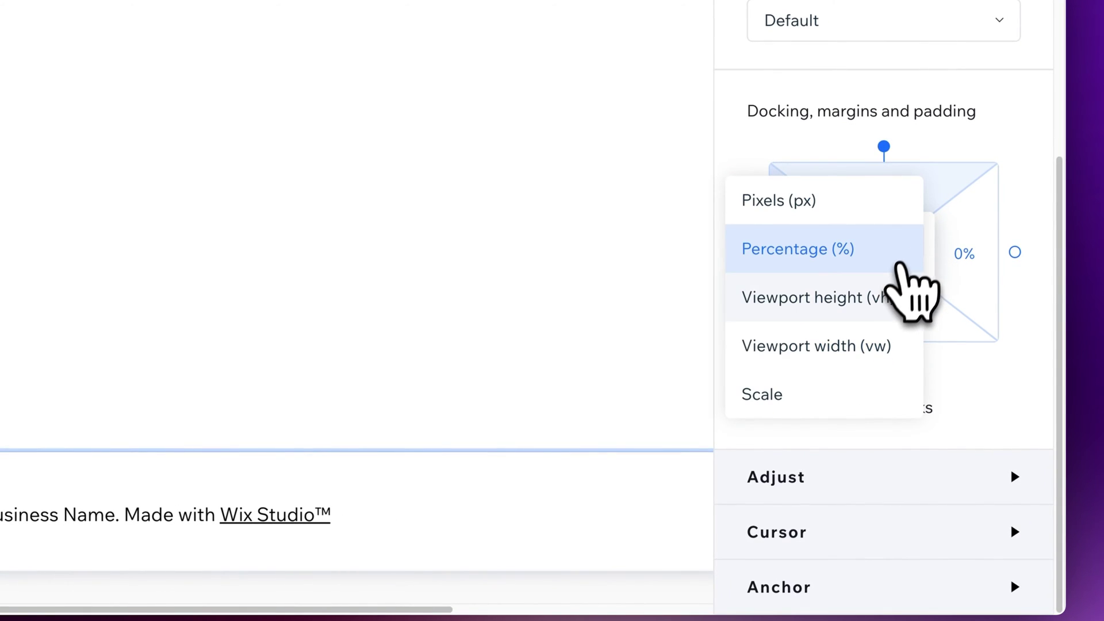
{"action": "left_click", "coordinate": [891, 300]}
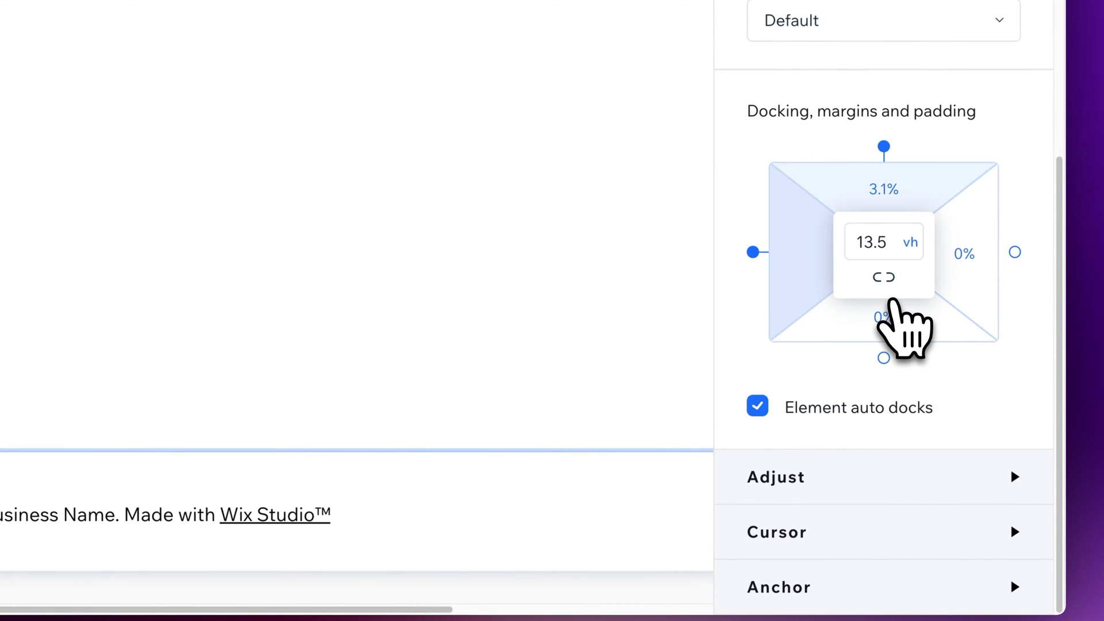
{"action": "left_click", "coordinate": [910, 242]}
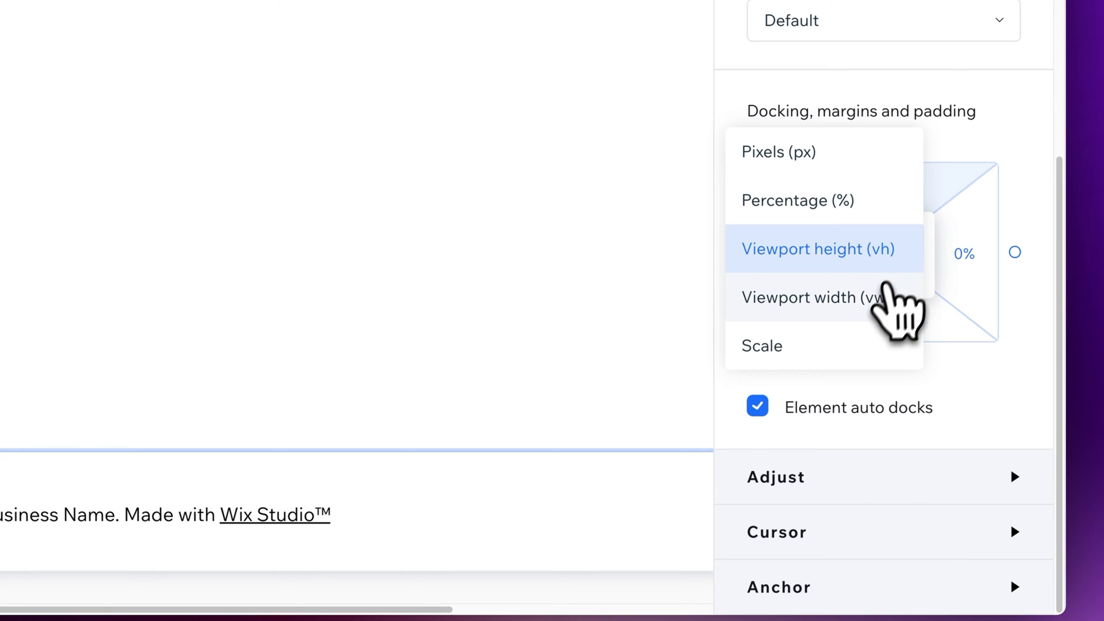
{"action": "left_click", "coordinate": [890, 296]}
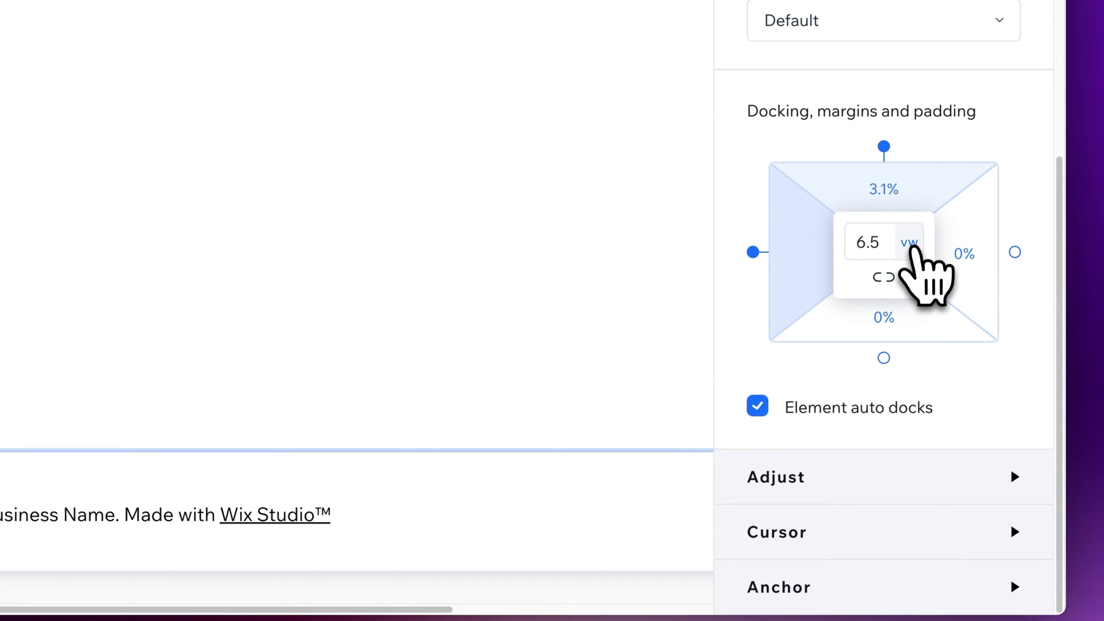
{"action": "left_click", "coordinate": [911, 244]}
{"action": "left_click", "coordinate": [878, 295]}
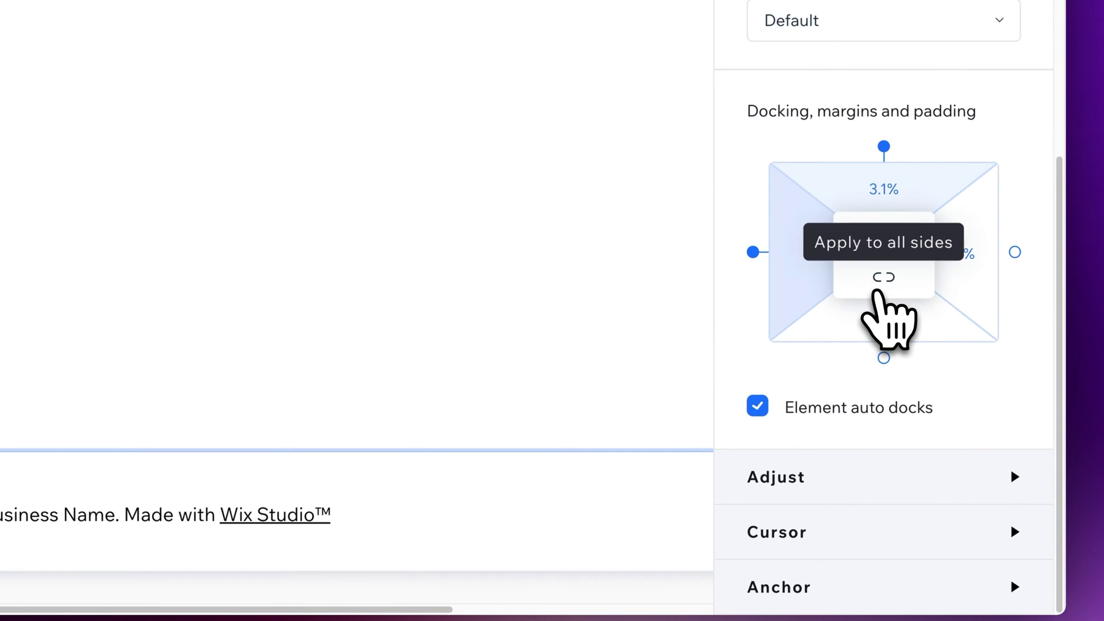
{"action": "left_click", "coordinate": [912, 242]}
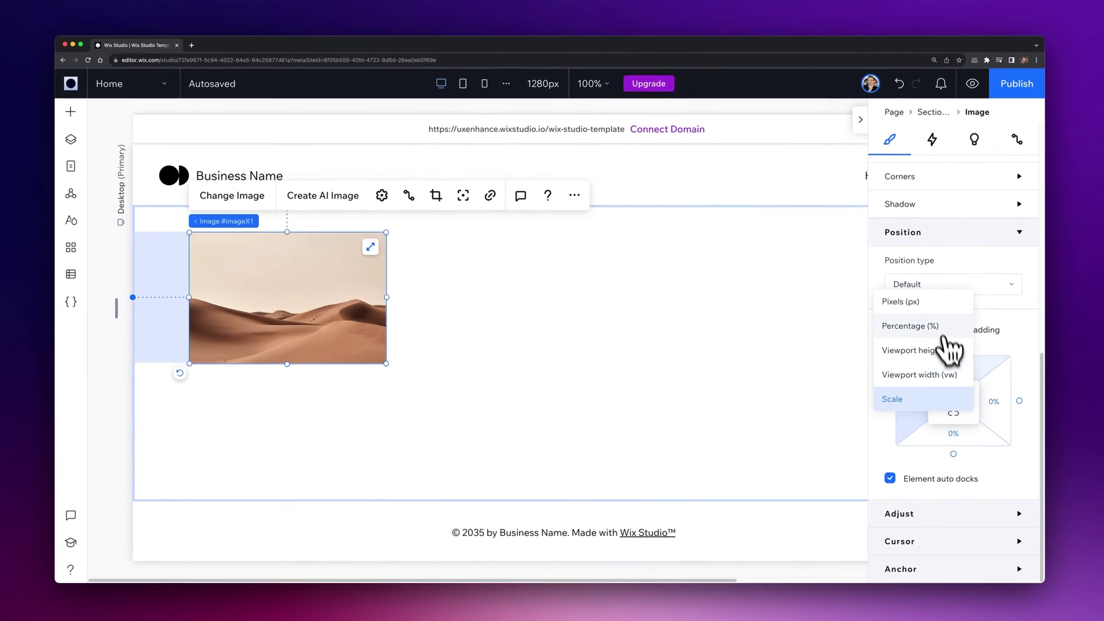
{"action": "left_click", "coordinate": [857, 61]}
{"action": "mouse_move", "coordinate": [120, 309]}
{"action": "left_mouse_down"}
{"action": "mouse_move", "coordinate": [240, 308]}
{"action": "mouse_move", "coordinate": [121, 307]}
{"action": "left_mouse_up"}
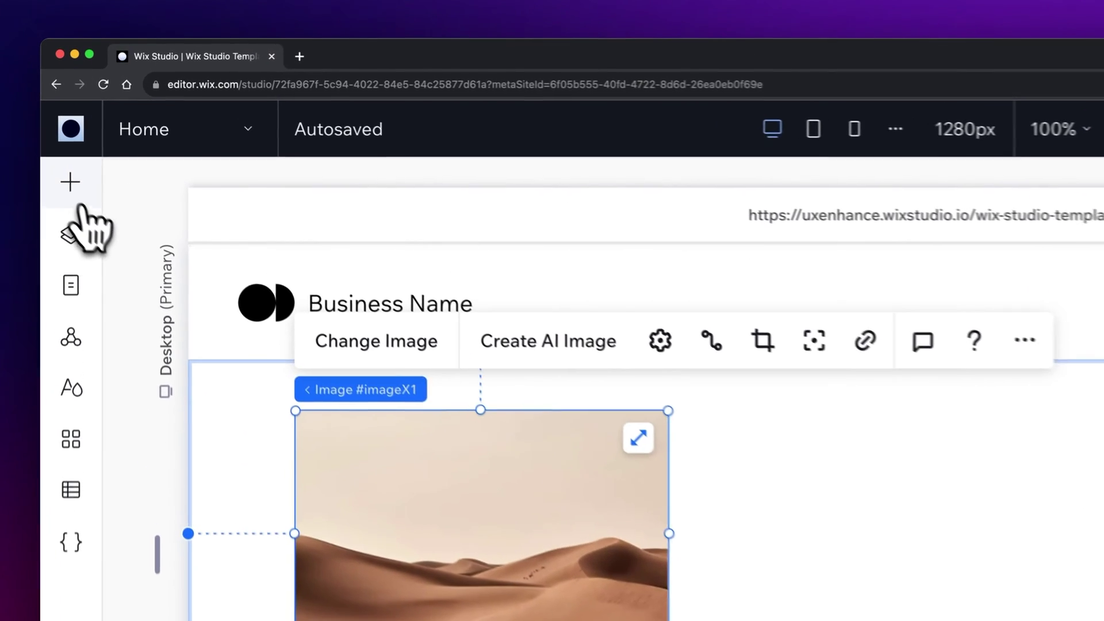
Add a title element and place it directly below the desert image, flush with the image's left edge
{"action": "left_click", "coordinate": [74, 114]}
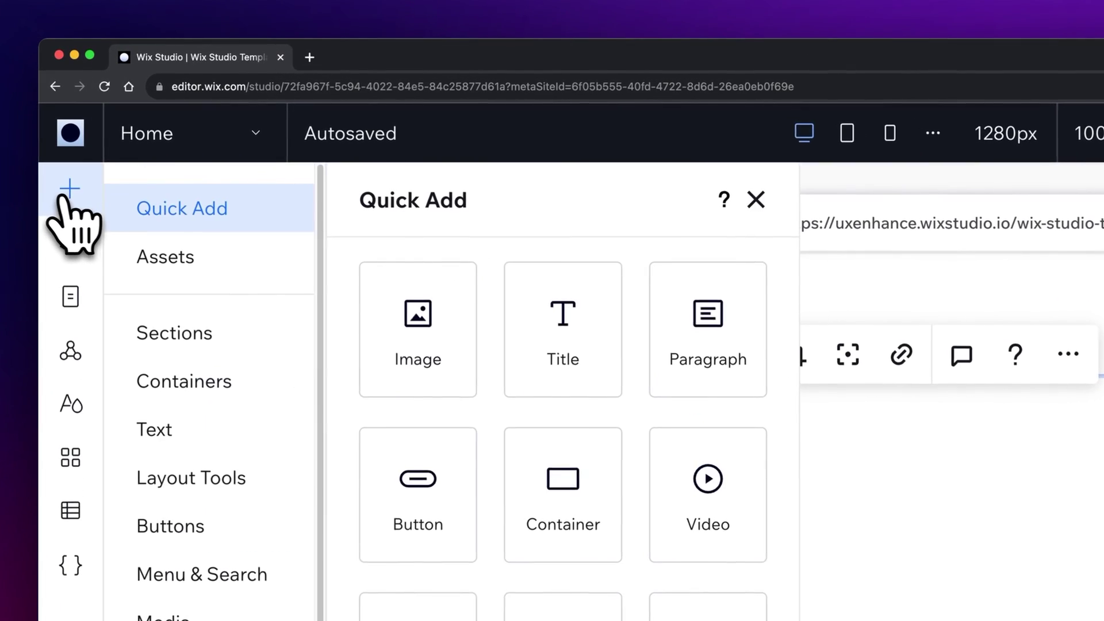
{"action": "left_click_drag", "start_coordinate": [574, 345], "coordinate": [739, 460]}
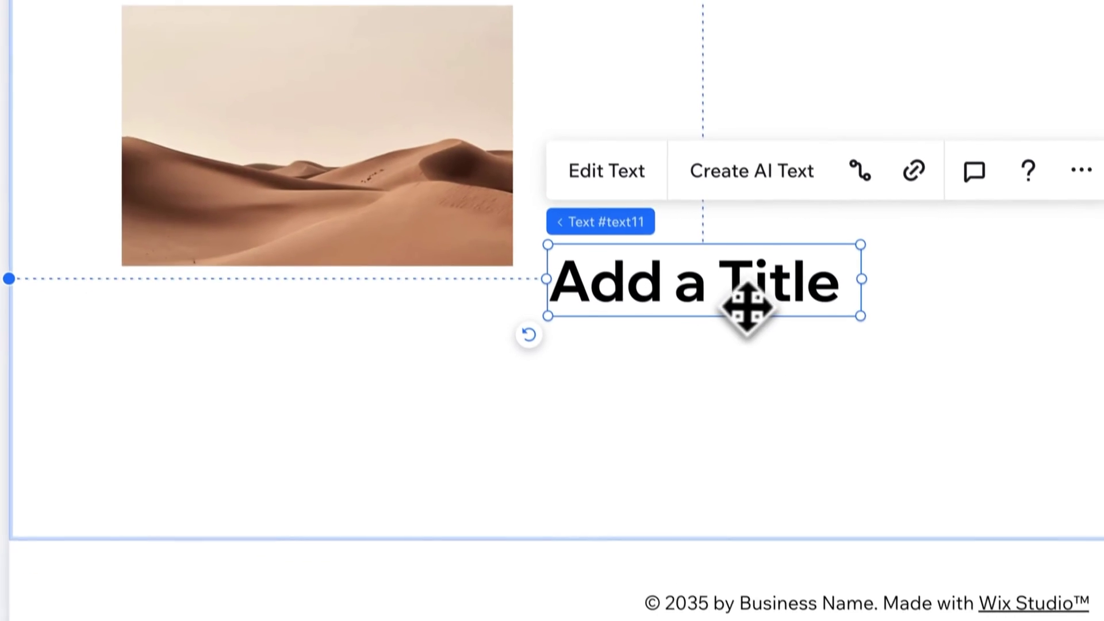
{"action": "left_click_drag", "start_coordinate": [753, 305], "coordinate": [339, 335]}
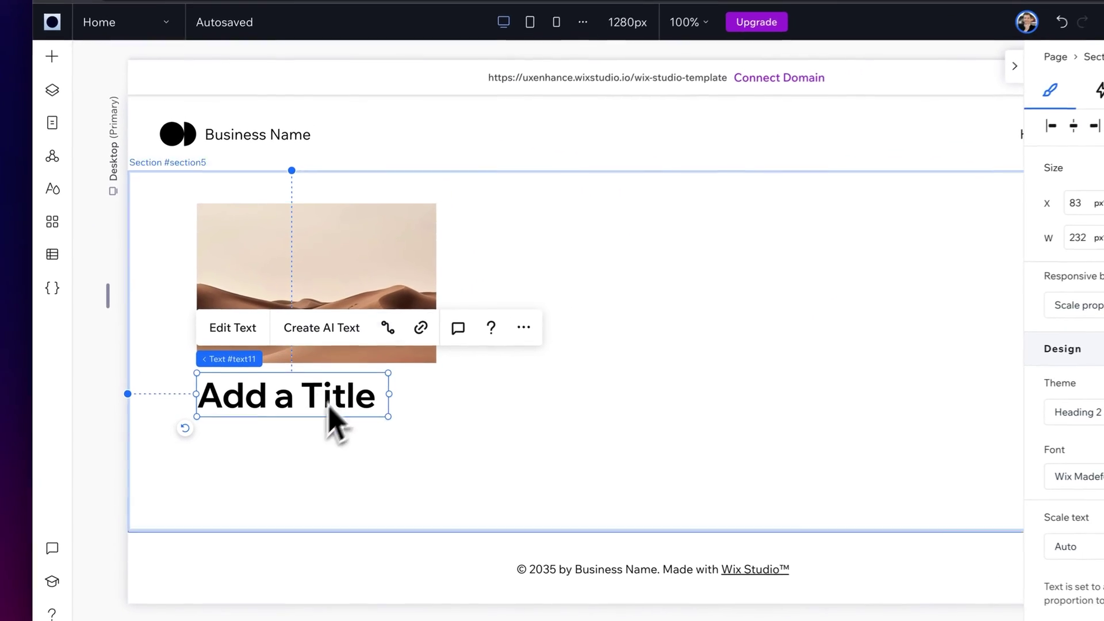
Select the title and preview how it and the desert image respond on a resized canvas
{"action": "left_click", "coordinate": [437, 71]}
{"action": "left_click", "coordinate": [349, 392]}
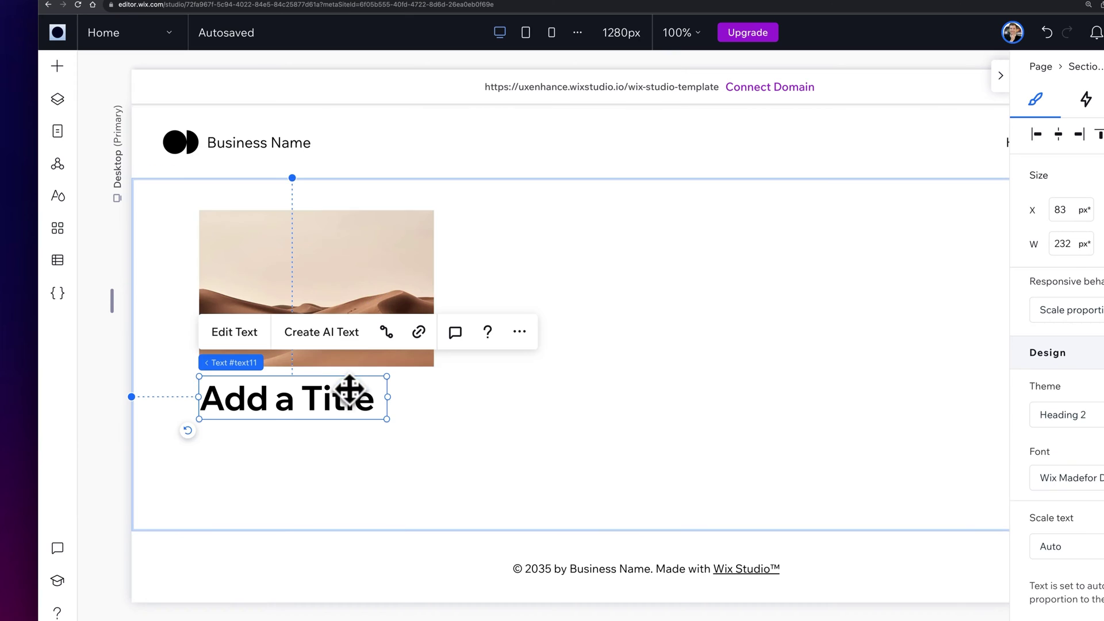
{"action": "left_click", "coordinate": [116, 254]}
{"action": "mouse_move", "coordinate": [112, 294]}
{"action": "left_mouse_down"}
{"action": "mouse_move", "coordinate": [254, 295]}
{"action": "mouse_move", "coordinate": [83, 294]}
{"action": "mouse_move", "coordinate": [224, 291]}
{"action": "mouse_move", "coordinate": [113, 293]}
{"action": "left_mouse_up"}
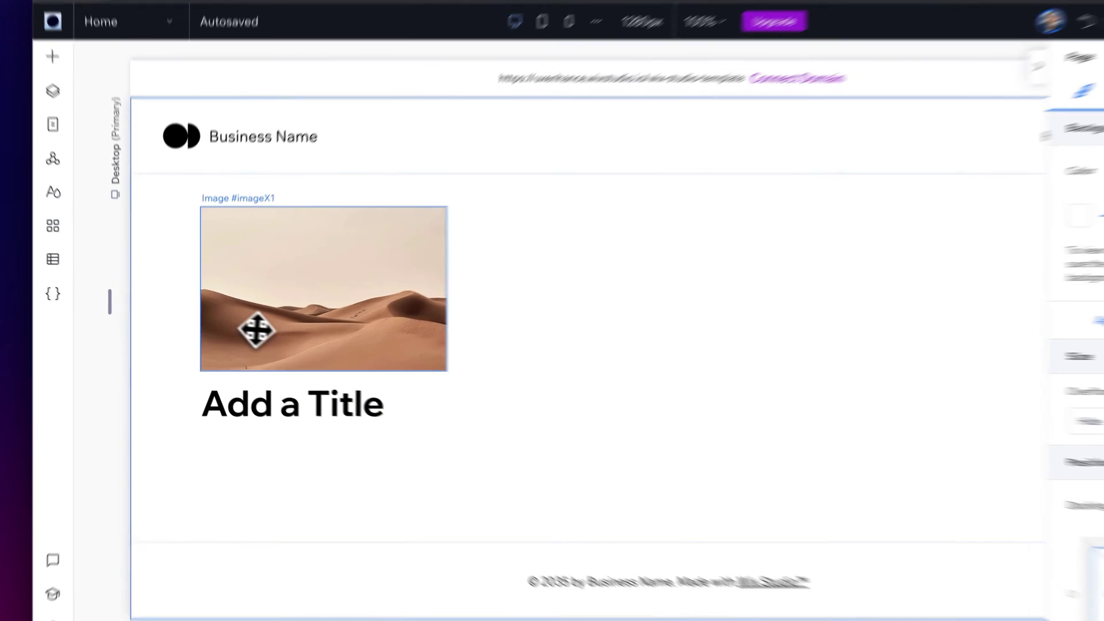
Try stacking the desert image and title horizontally, and undo it
{"action": "left_click", "coordinate": [261, 331]}
{"action": "left_click", "coordinate": [277, 396], "text": "shift"}
{"action": "right_click", "coordinate": [410, 362]}
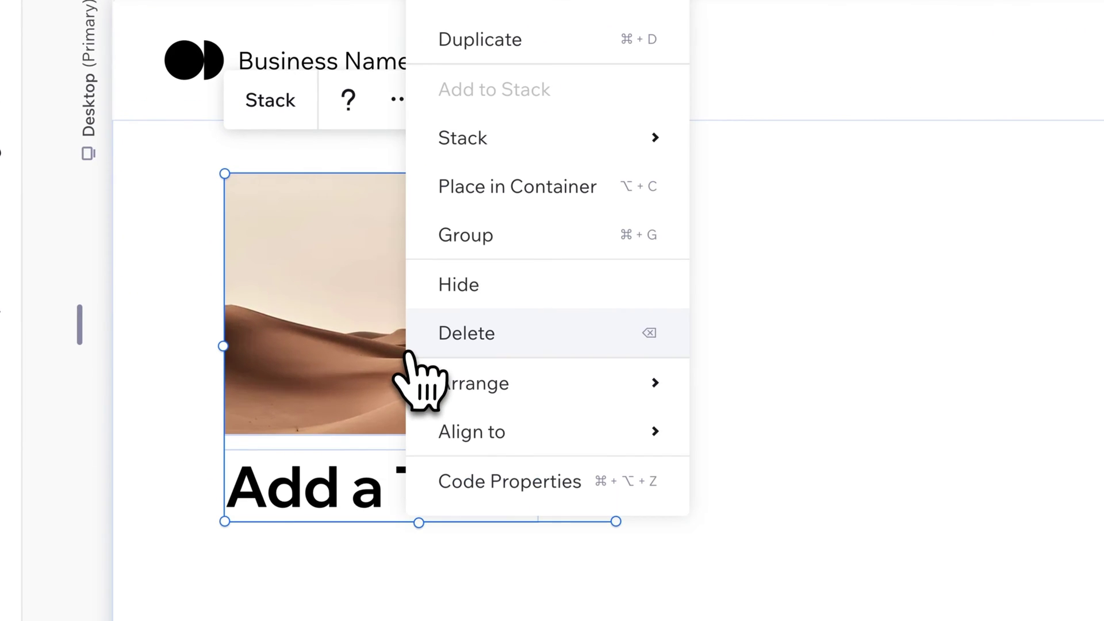
{"action": "mouse_move", "coordinate": [526, 154]}
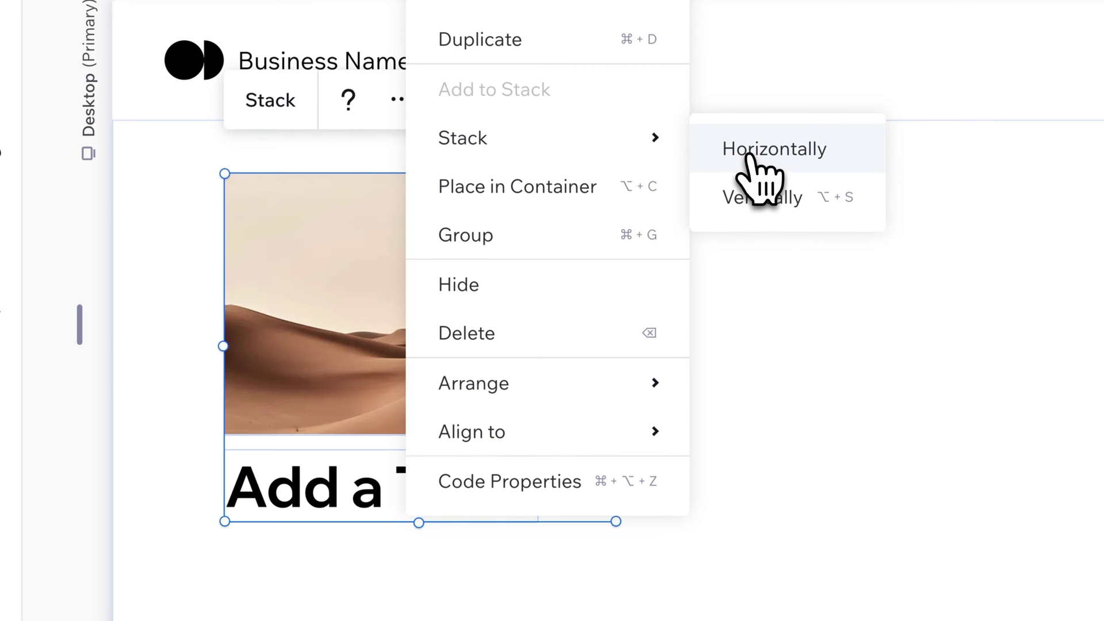
{"action": "left_click", "coordinate": [750, 154]}
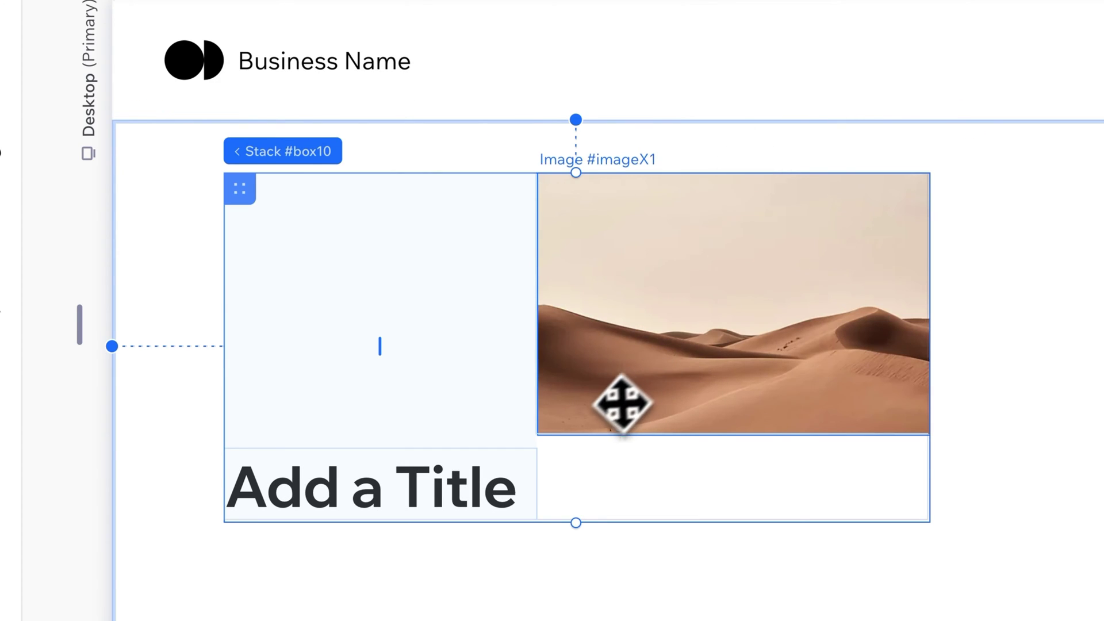
{"action": "key", "text": "super+z"}
Select the desert image together with the title and stack them vertically
{"action": "right_click", "coordinate": [392, 343]}
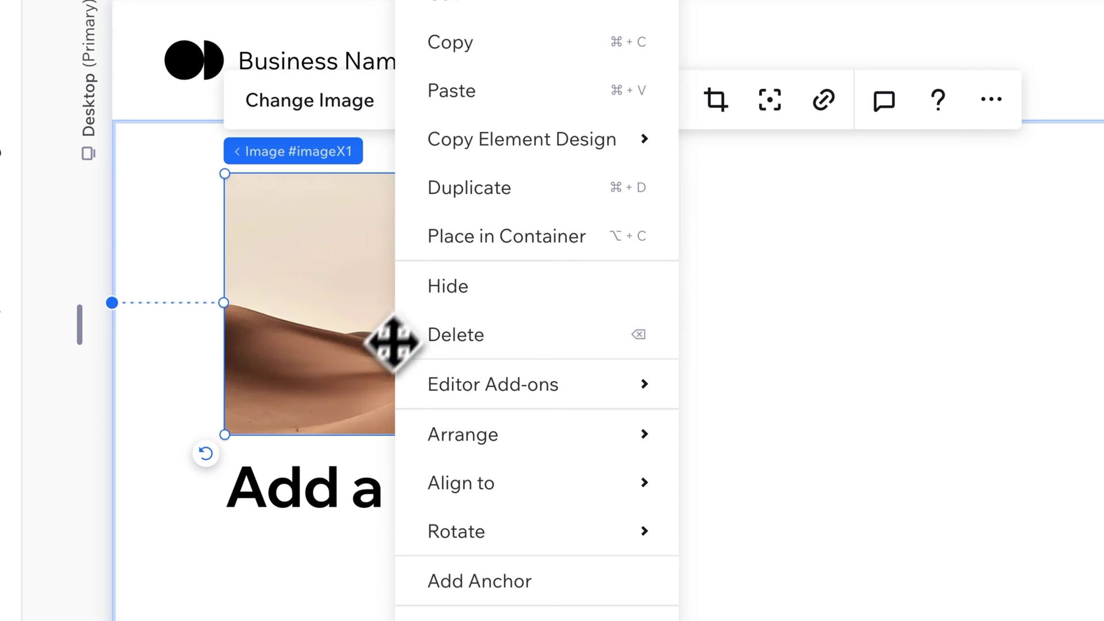
{"action": "left_click", "coordinate": [319, 479], "text": "shift"}
{"action": "right_click", "coordinate": [345, 486]}
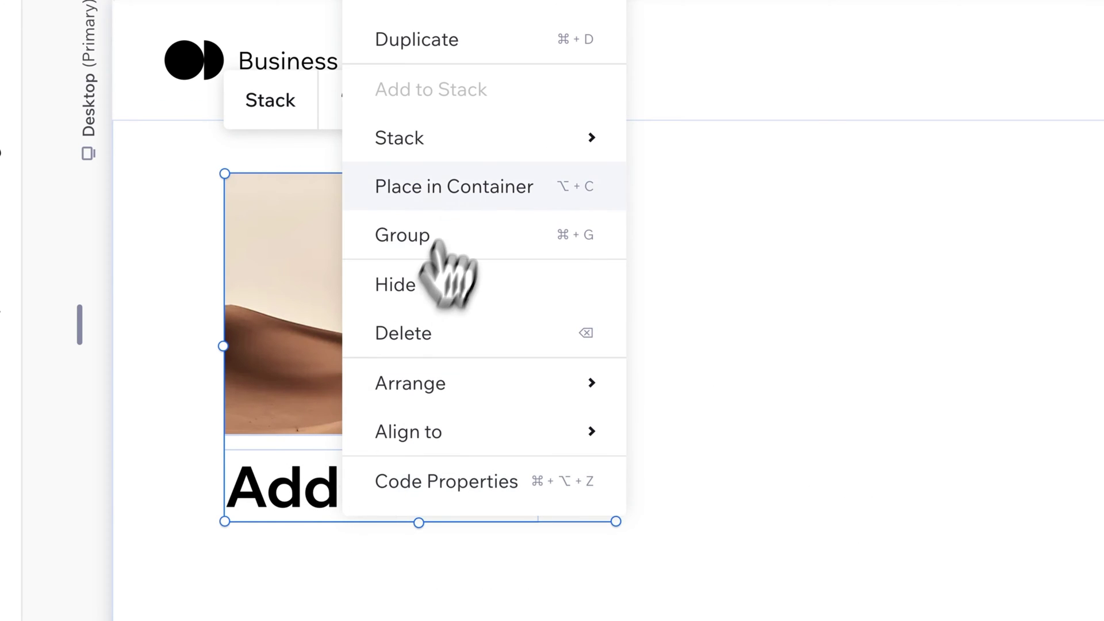
{"action": "mouse_move", "coordinate": [493, 152]}
{"action": "left_click", "coordinate": [698, 197]}
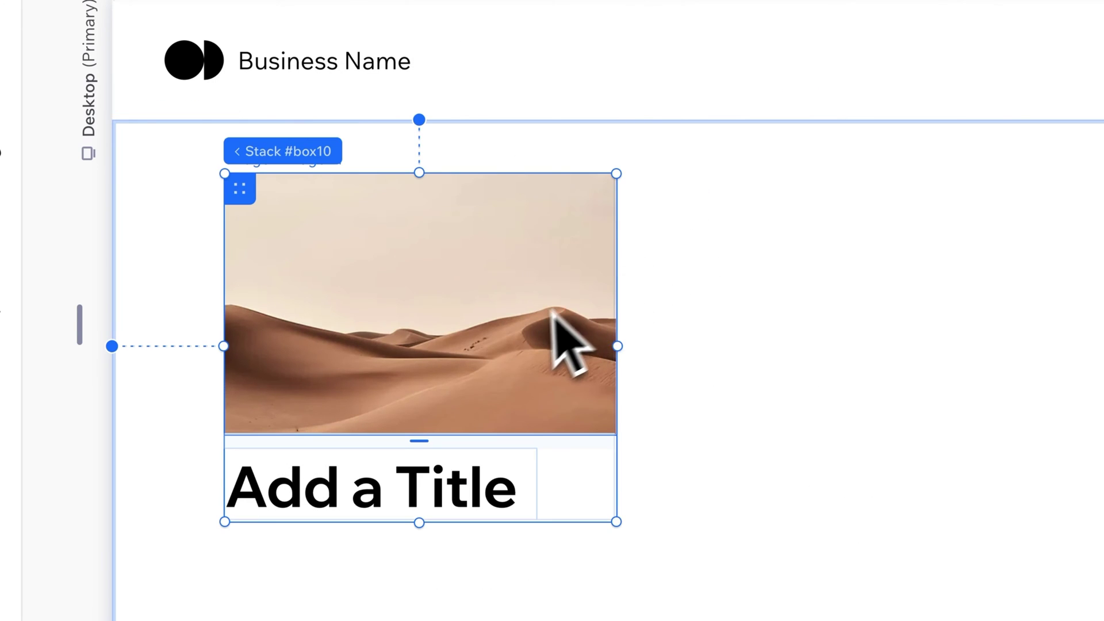
Try moving the desert image within the vertical stack and preview the stack on a resized canvas
{"action": "left_click", "coordinate": [340, 345]}
{"action": "left_click_drag", "start_coordinate": [339, 345], "coordinate": [492, 412]}
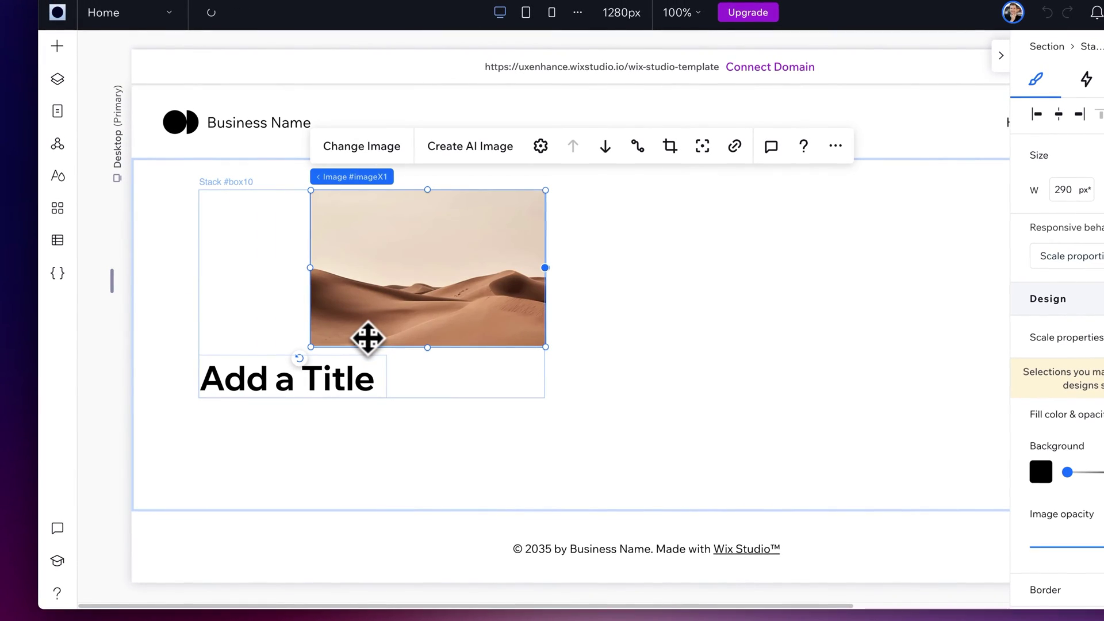
{"action": "mouse_move", "coordinate": [367, 338]}
{"action": "left_mouse_down"}
{"action": "mouse_move", "coordinate": [377, 377]}
{"action": "mouse_move", "coordinate": [405, 375]}
{"action": "mouse_move", "coordinate": [483, 423]}
{"action": "mouse_move", "coordinate": [350, 342]}
{"action": "mouse_move", "coordinate": [419, 410]}
{"action": "mouse_move", "coordinate": [374, 349]}
{"action": "left_mouse_up"}
{"action": "left_click", "coordinate": [393, 374]}
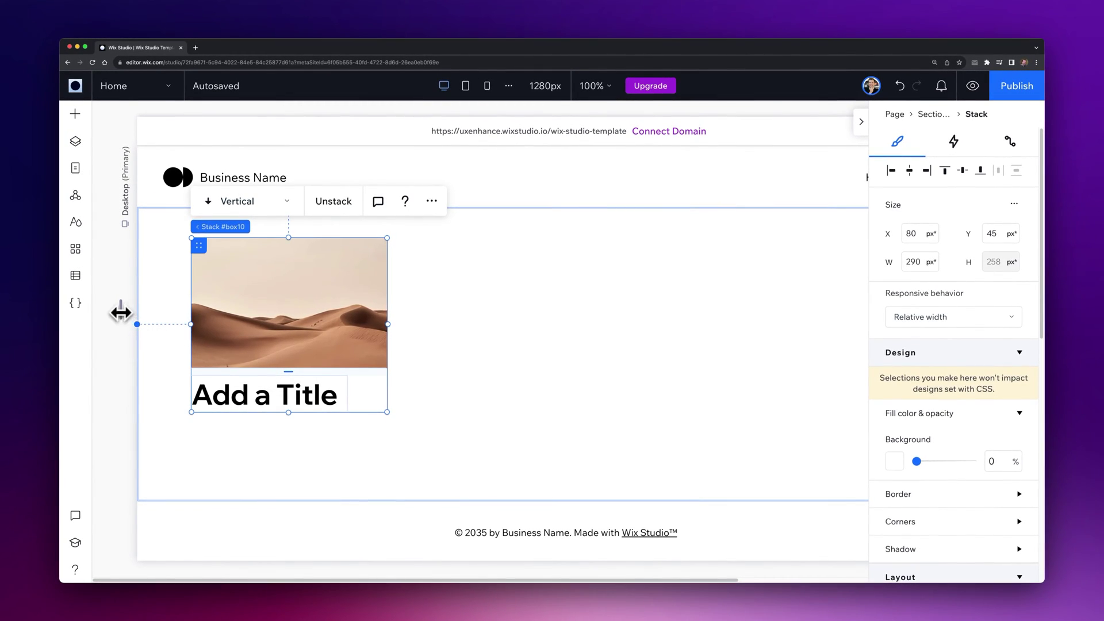
{"action": "mouse_move", "coordinate": [121, 313]}
{"action": "left_mouse_down"}
{"action": "mouse_move", "coordinate": [217, 313]}
{"action": "mouse_move", "coordinate": [92, 315]}
{"action": "mouse_move", "coordinate": [164, 310]}
{"action": "mouse_move", "coordinate": [121, 312]}
{"action": "left_mouse_up"}
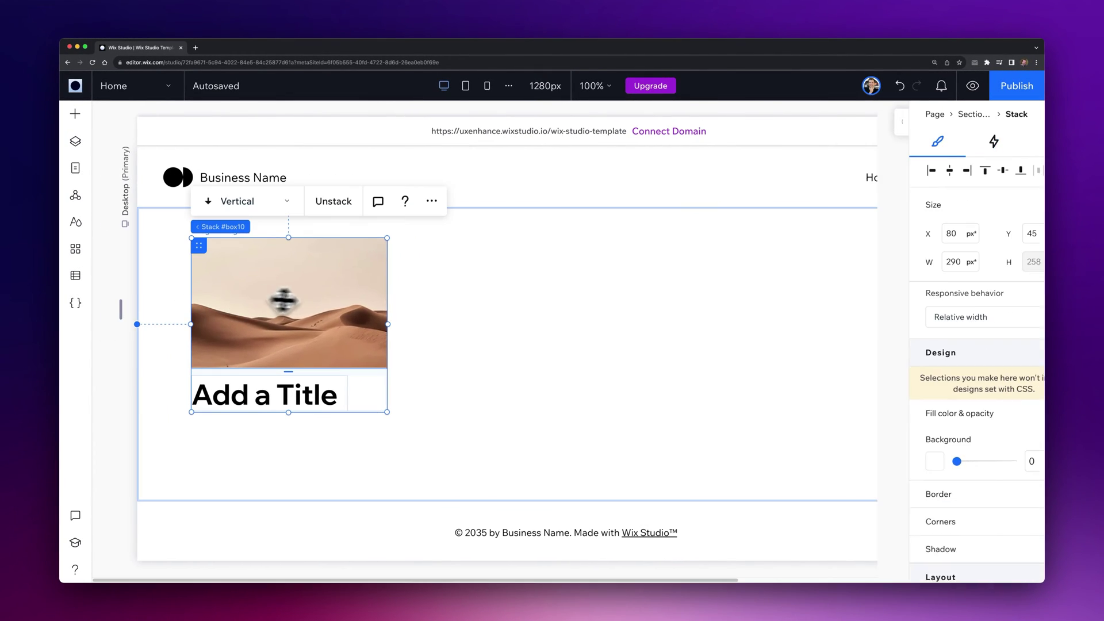
Remove the stack container around the desert image and title
{"action": "right_click", "coordinate": [363, 385]}
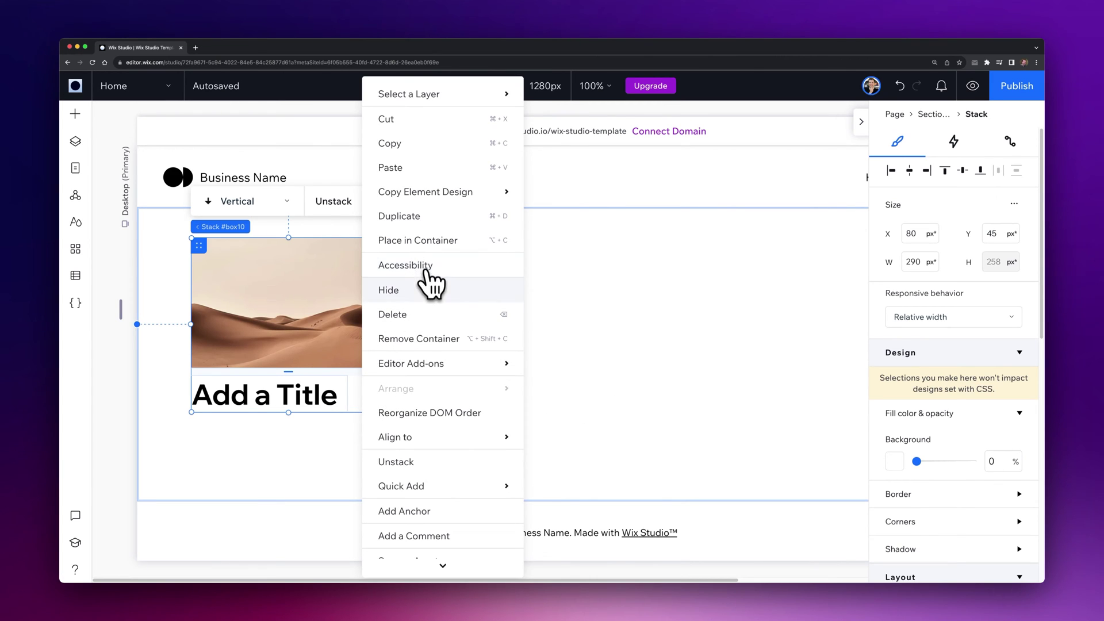
{"action": "left_click", "coordinate": [443, 343]}
{"action": "left_click", "coordinate": [360, 342]}
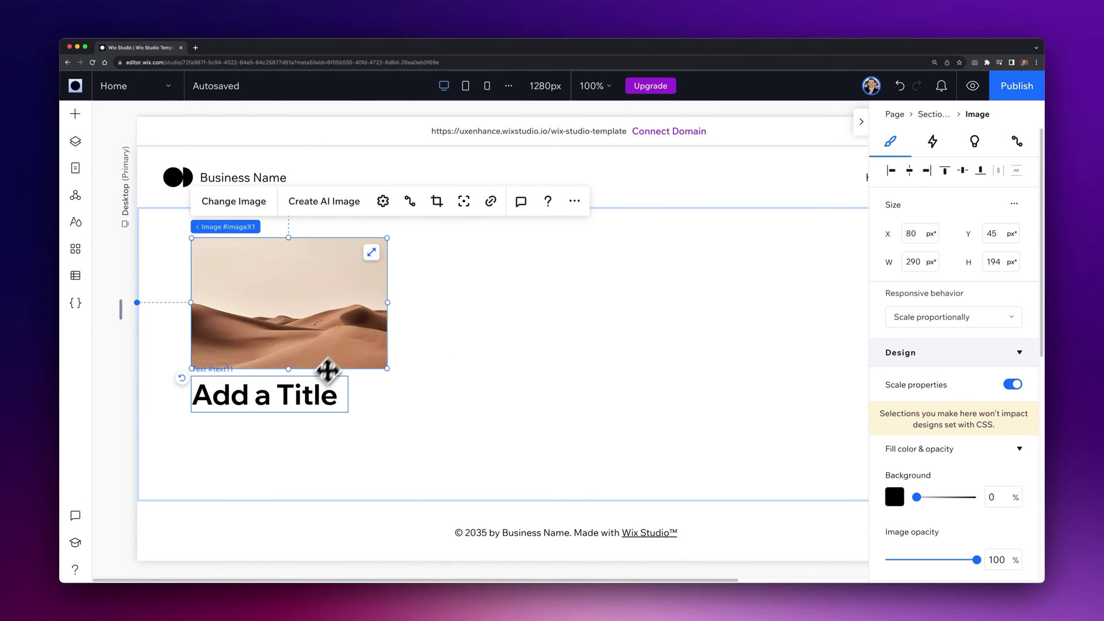
Select the title and desert image and place them together in a container
{"action": "left_click", "coordinate": [319, 388]}
{"action": "left_click", "coordinate": [327, 308], "text": "shift"}
{"action": "right_click", "coordinate": [326, 302]}
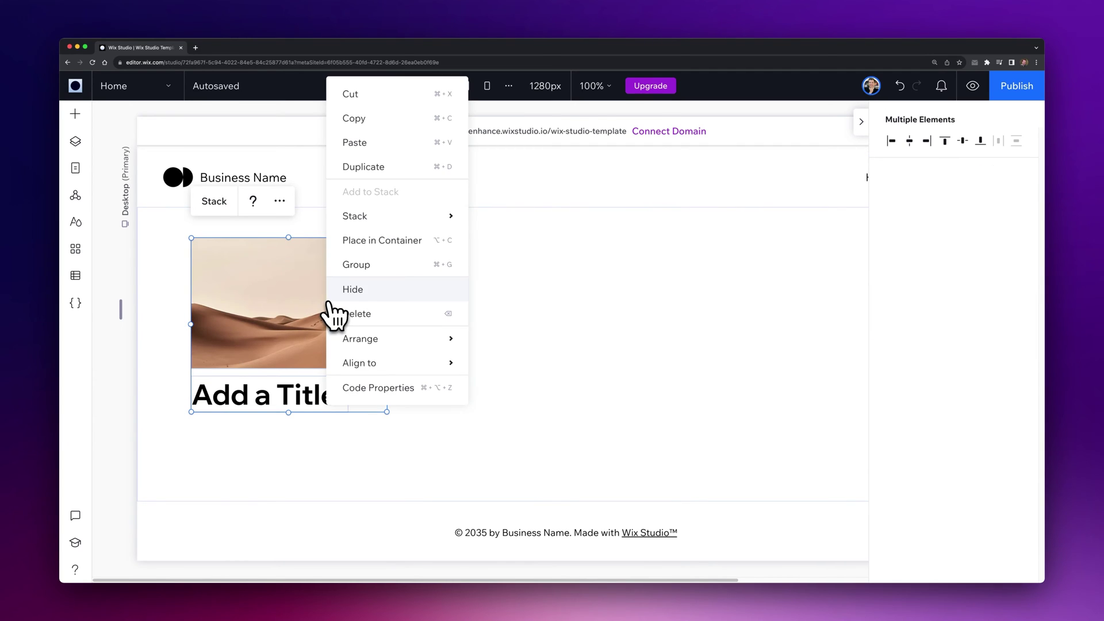
{"action": "left_click", "coordinate": [381, 244]}
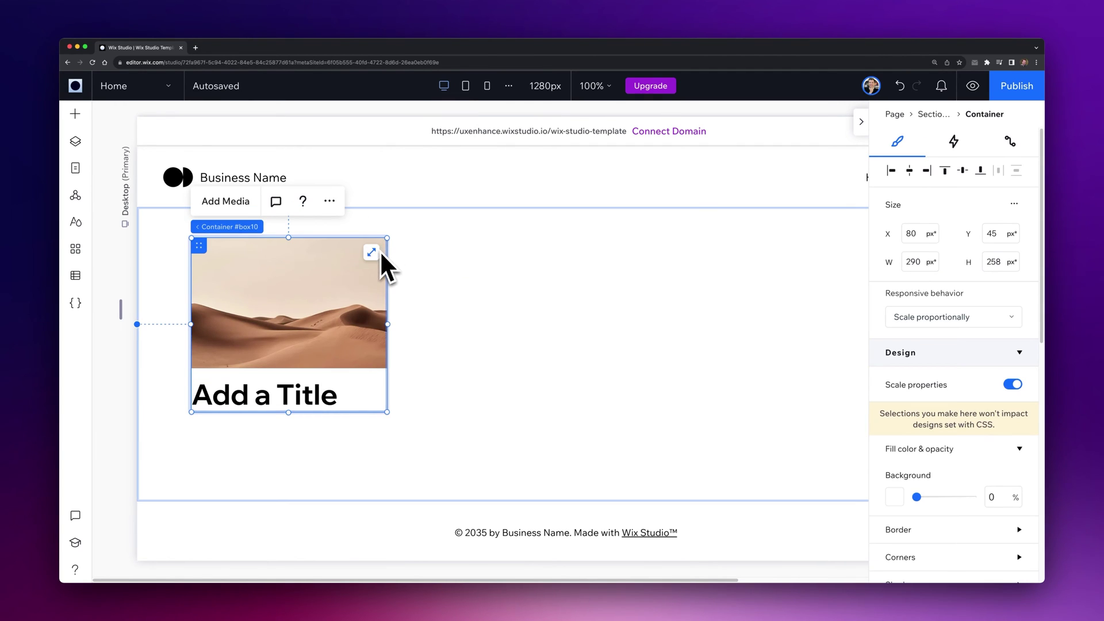
Try a larger move of the container, undo it, and reposition the container about 84 px from the section's left edge
{"action": "left_click", "coordinate": [308, 318]}
{"action": "left_click_drag", "start_coordinate": [308, 318], "coordinate": [394, 366]}
{"action": "key", "text": "super+z"}
{"action": "left_click_drag", "start_coordinate": [322, 353], "coordinate": [336, 380]}
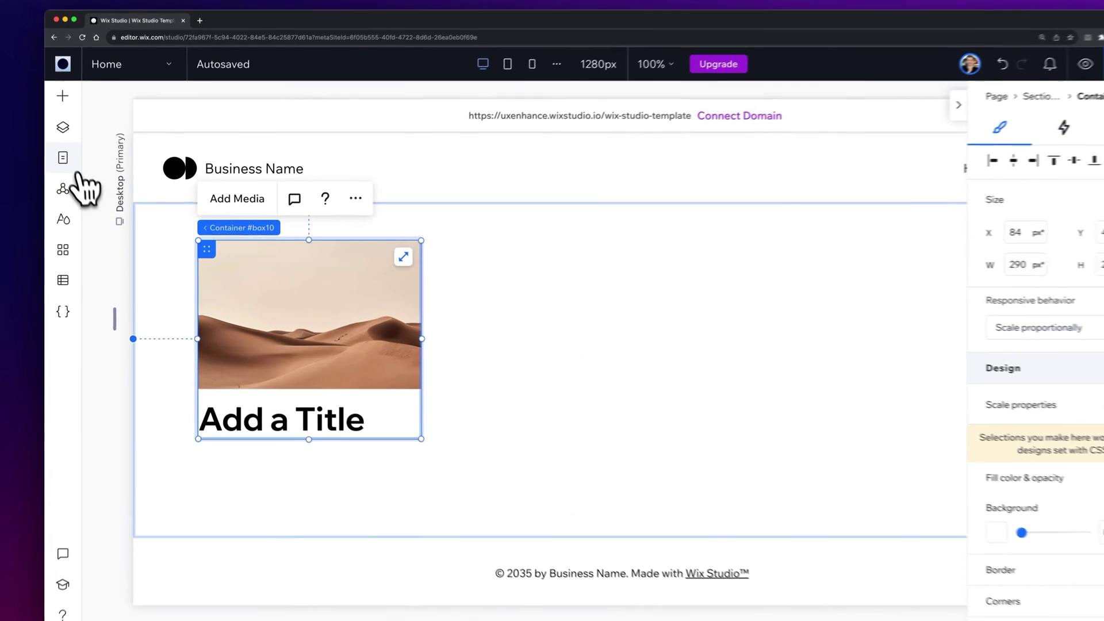
Examine the page's layer hierarchy by selecting the middle section, its container, and the image and title nested inside
{"action": "left_click", "coordinate": [75, 140]}
{"action": "left_click", "coordinate": [176, 232]}
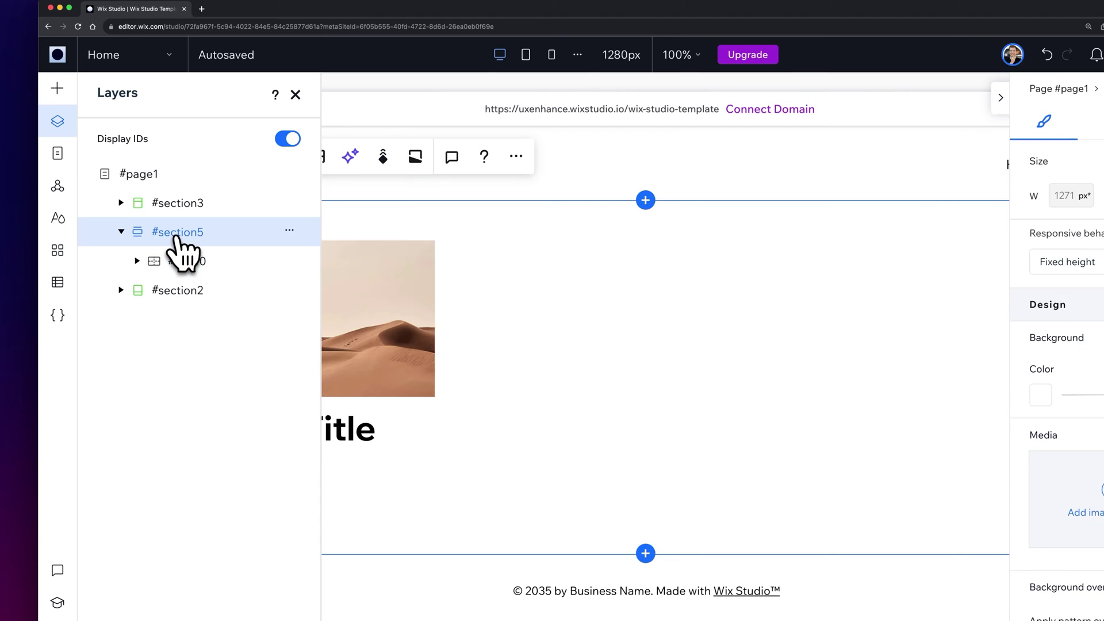
{"action": "left_click", "coordinate": [184, 262]}
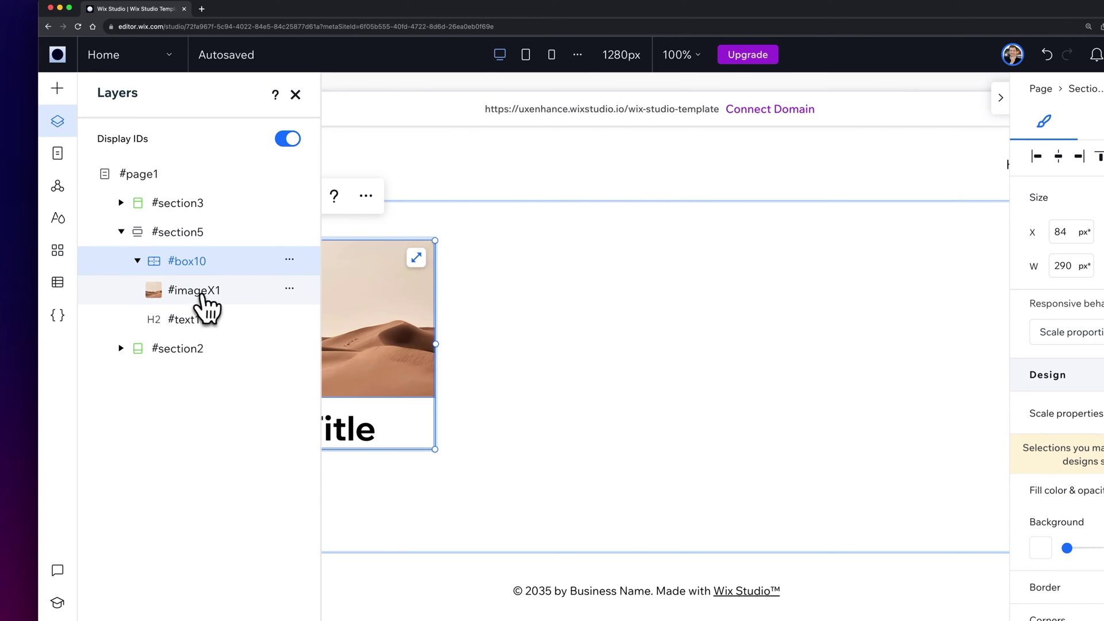
{"action": "left_click", "coordinate": [201, 292]}
{"action": "left_click", "coordinate": [202, 321]}
{"action": "left_click", "coordinate": [202, 270]}
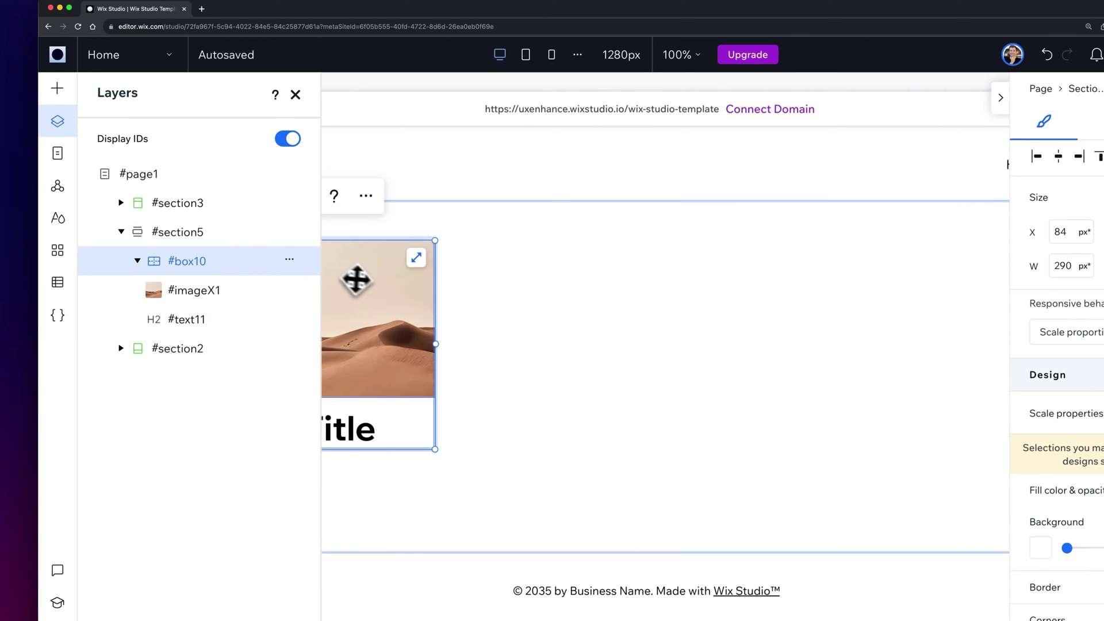
Try a move of the container, undo it, and reposition the container near the middle of the section
{"action": "left_click_drag", "start_coordinate": [362, 289], "coordinate": [486, 328]}
{"action": "key", "text": "super+z"}
{"action": "left_click", "coordinate": [236, 268]}
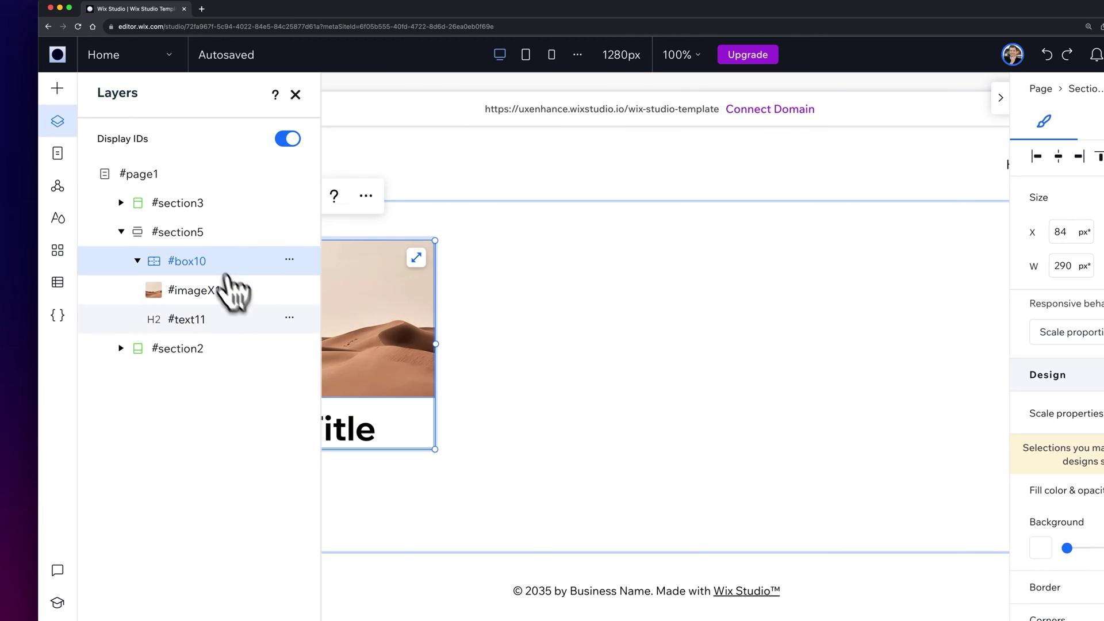
{"action": "left_click_drag", "start_coordinate": [387, 402], "coordinate": [690, 456]}
{"action": "left_click_drag", "start_coordinate": [607, 400], "coordinate": [661, 399]}
{"action": "left_click", "coordinate": [731, 352]}
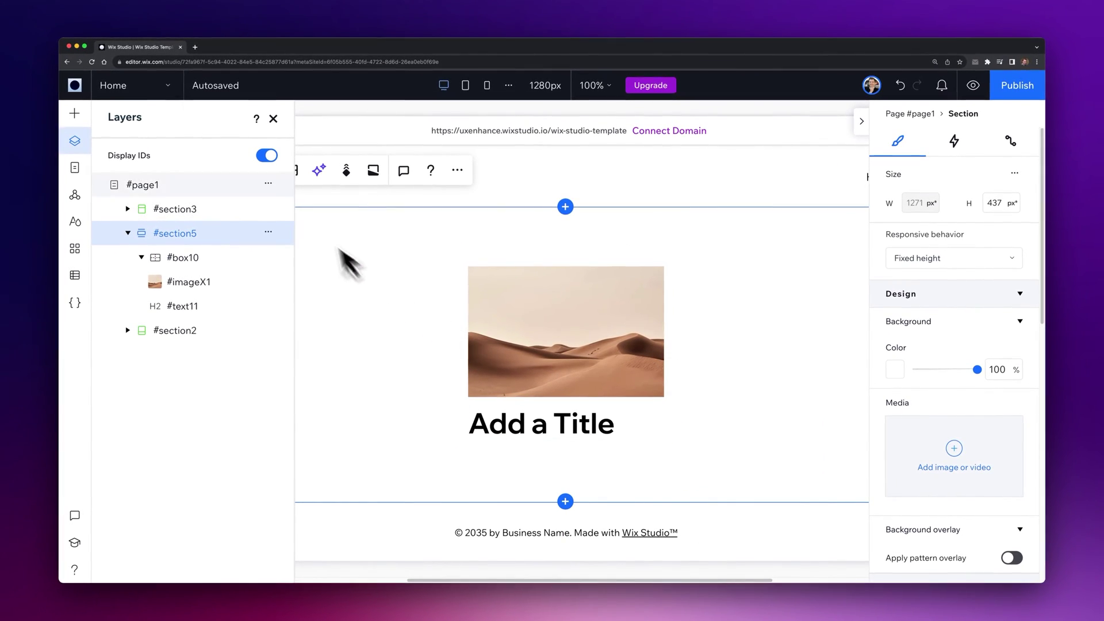
Close the layers list and check the container's placement at the tablet and mobile breakpoints, returning to desktop
{"action": "left_click", "coordinate": [275, 120]}
{"action": "left_click", "coordinate": [465, 86]}
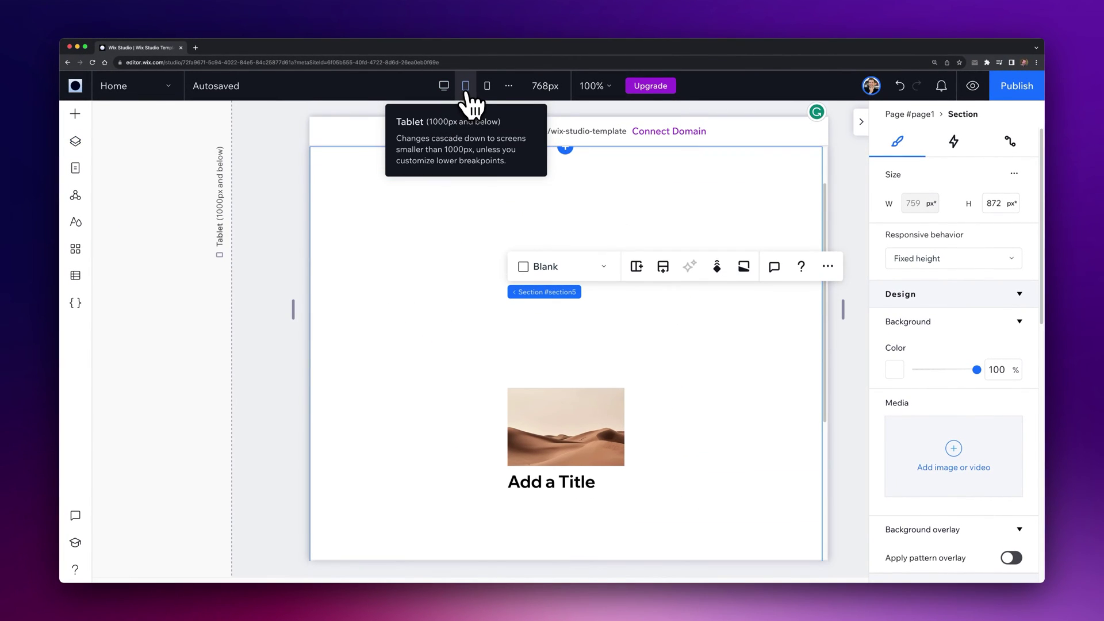
{"action": "left_click", "coordinate": [486, 88]}
{"action": "left_click", "coordinate": [465, 86]}
{"action": "left_click", "coordinate": [444, 86]}
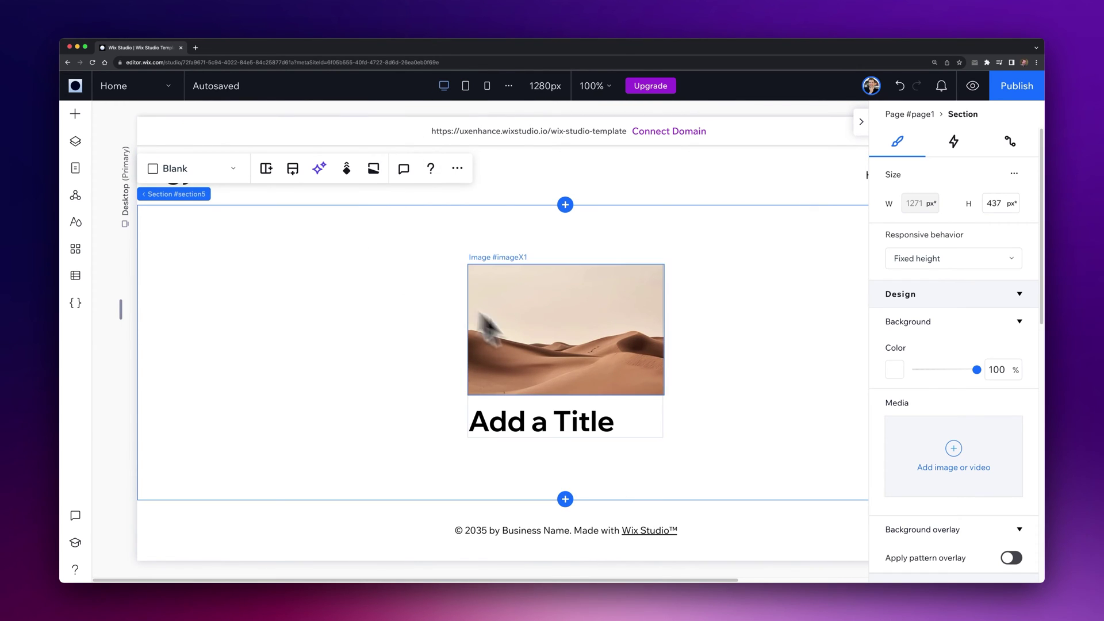
Move the desktop container to about X 35, Y 32 px near the section's upper-left corner and check it at the tablet breakpoint
{"action": "left_click", "coordinate": [656, 418]}
{"action": "left_click_drag", "start_coordinate": [656, 419], "coordinate": [395, 393]}
{"action": "left_click", "coordinate": [513, 342]}
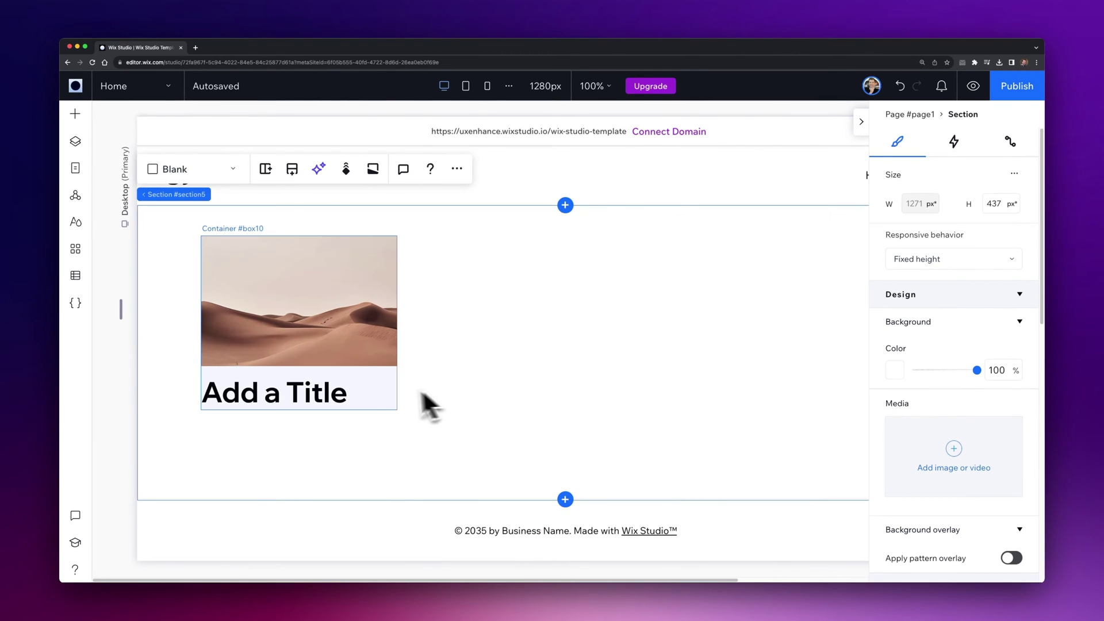
{"action": "left_click", "coordinate": [377, 387]}
{"action": "left_click_drag", "start_coordinate": [372, 382], "coordinate": [332, 365]}
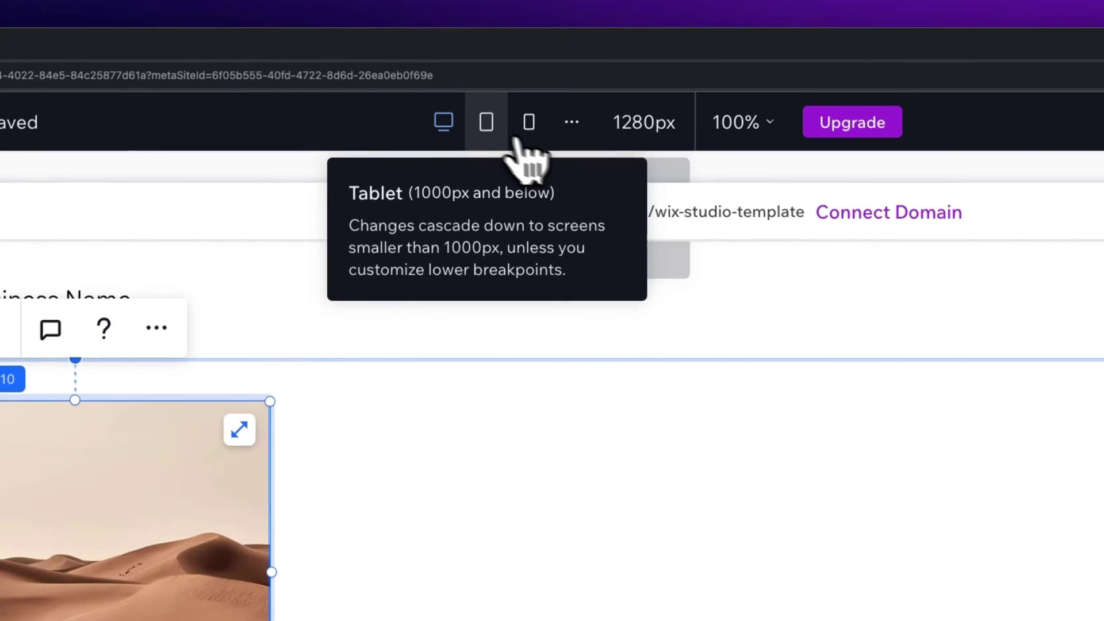
{"action": "left_click", "coordinate": [465, 86]}
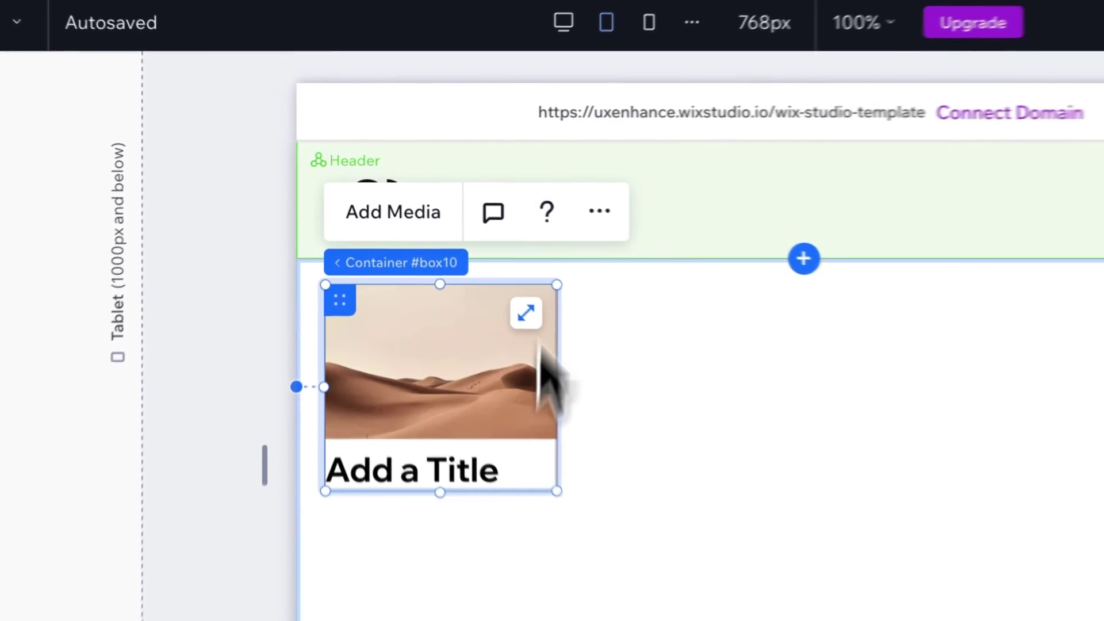
{"action": "left_click", "coordinate": [564, 21]}
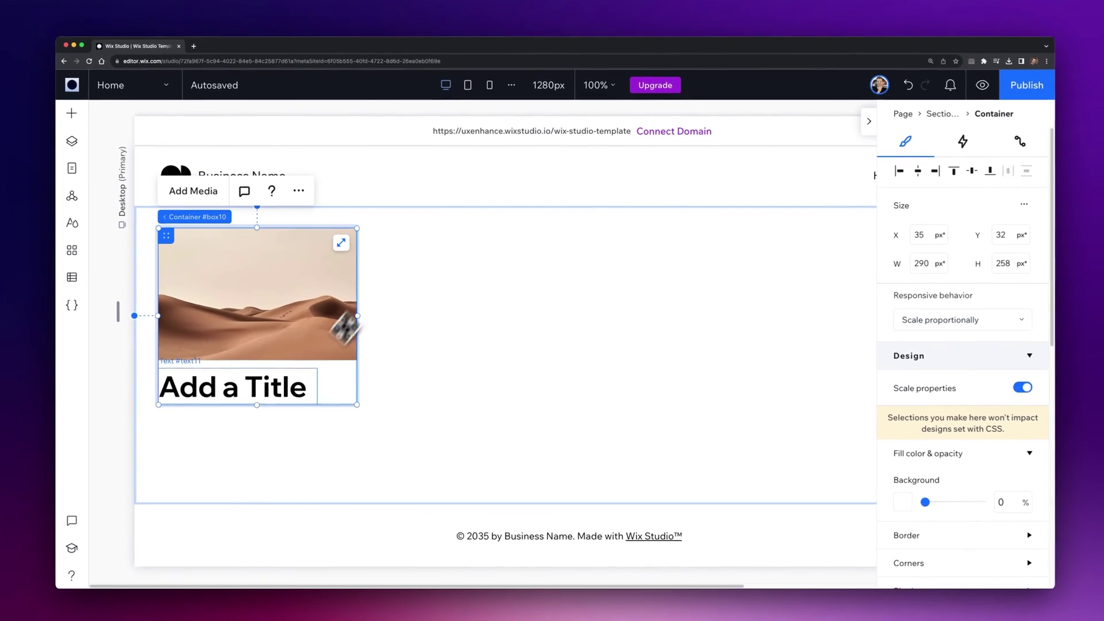
Center the container horizontally on desktop at about X 491, Y 27 px and check it at the tablet and mobile breakpoints
{"action": "left_click_drag", "start_coordinate": [443, 368], "coordinate": [640, 365]}
{"action": "left_click", "coordinate": [466, 86]}
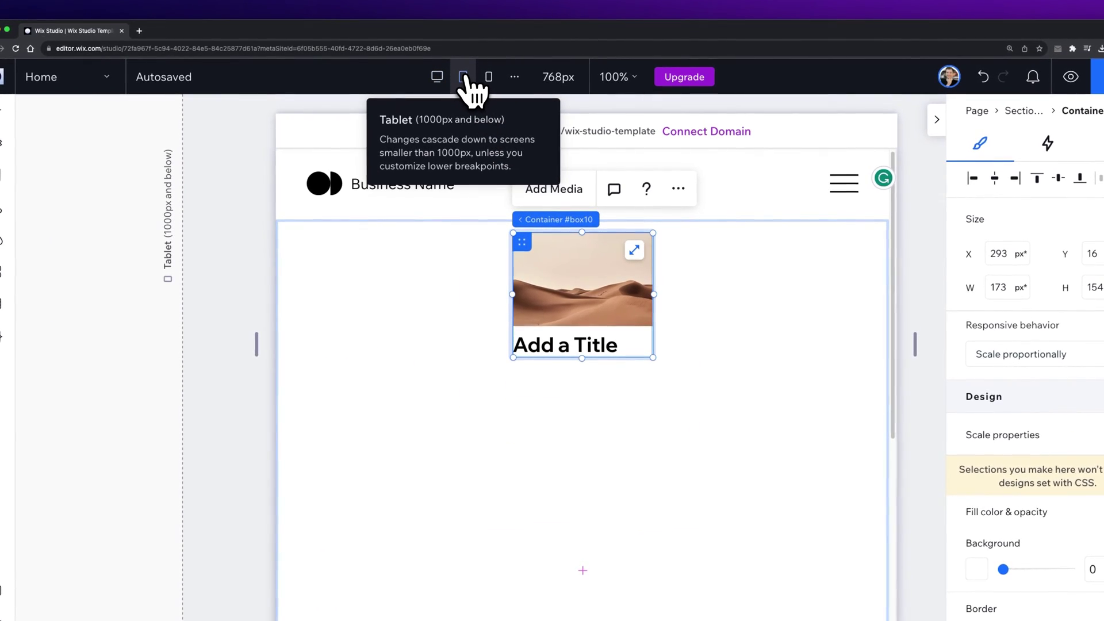
{"action": "left_click", "coordinate": [448, 79]}
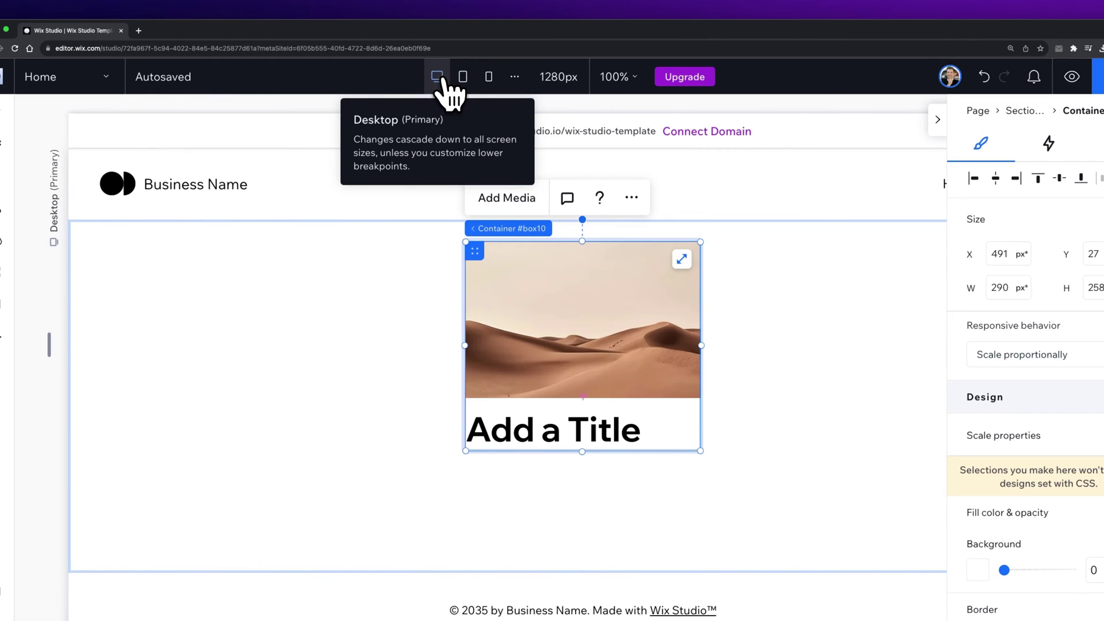
{"action": "left_click", "coordinate": [488, 78]}
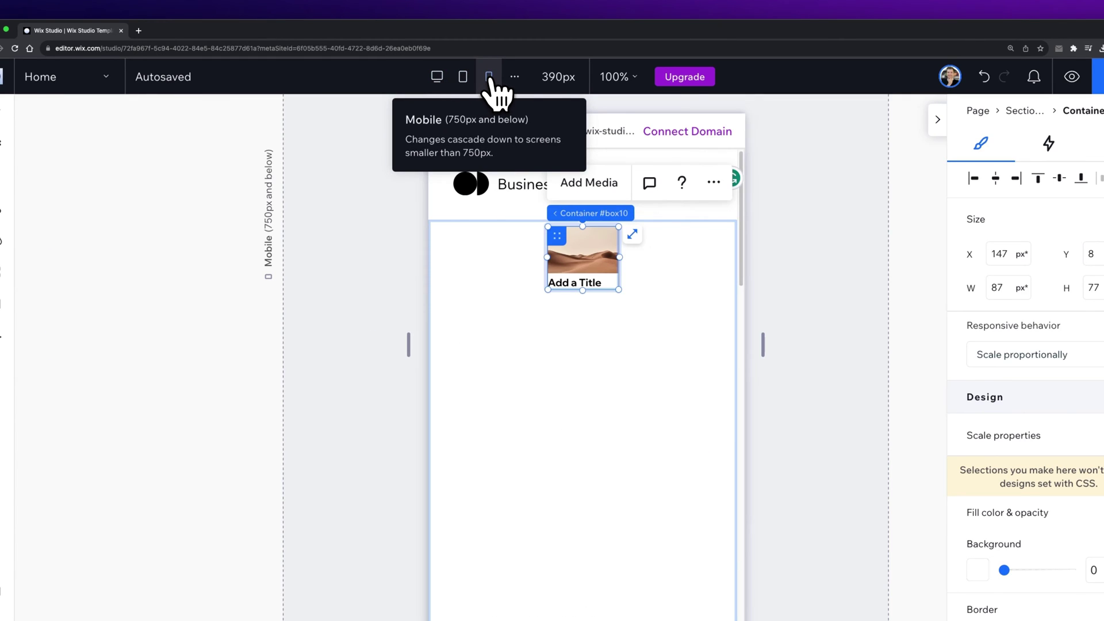
{"action": "left_click", "coordinate": [463, 78]}
{"action": "left_click", "coordinate": [437, 77]}
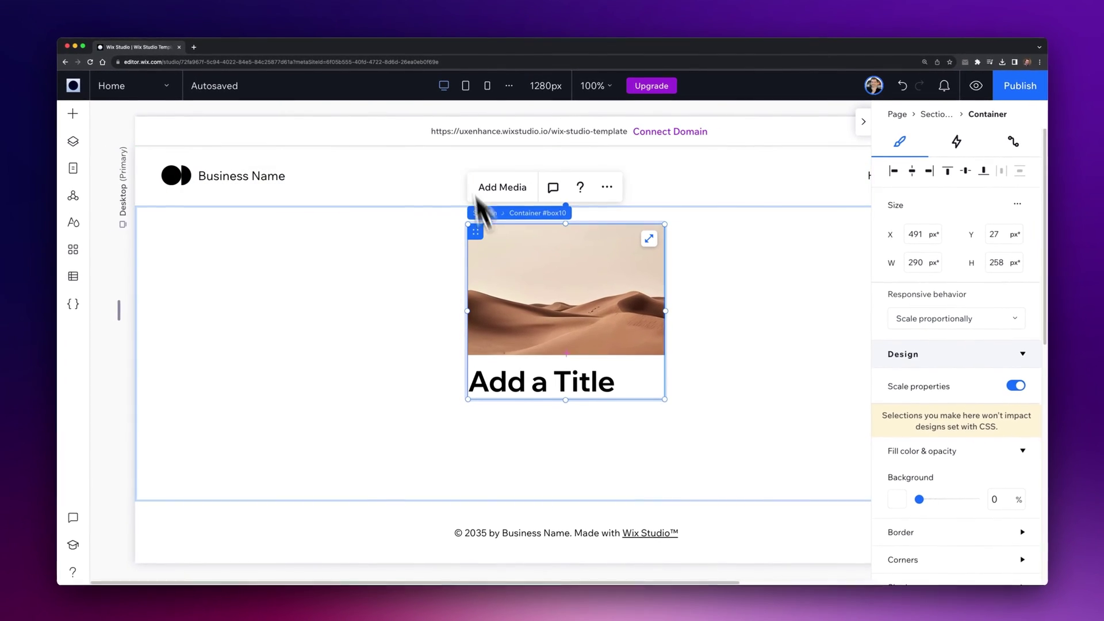
At the tablet breakpoint, move the container to about 36 px from the left edge and compare it with mobile and desktop
{"action": "left_click", "coordinate": [465, 85]}
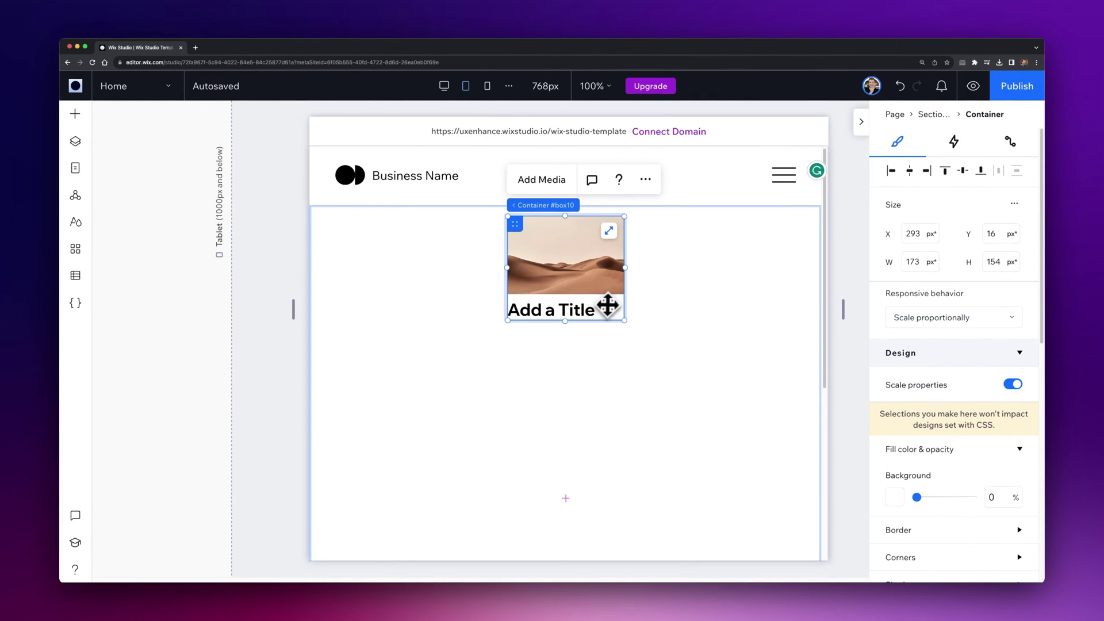
{"action": "left_click_drag", "start_coordinate": [608, 305], "coordinate": [439, 303]}
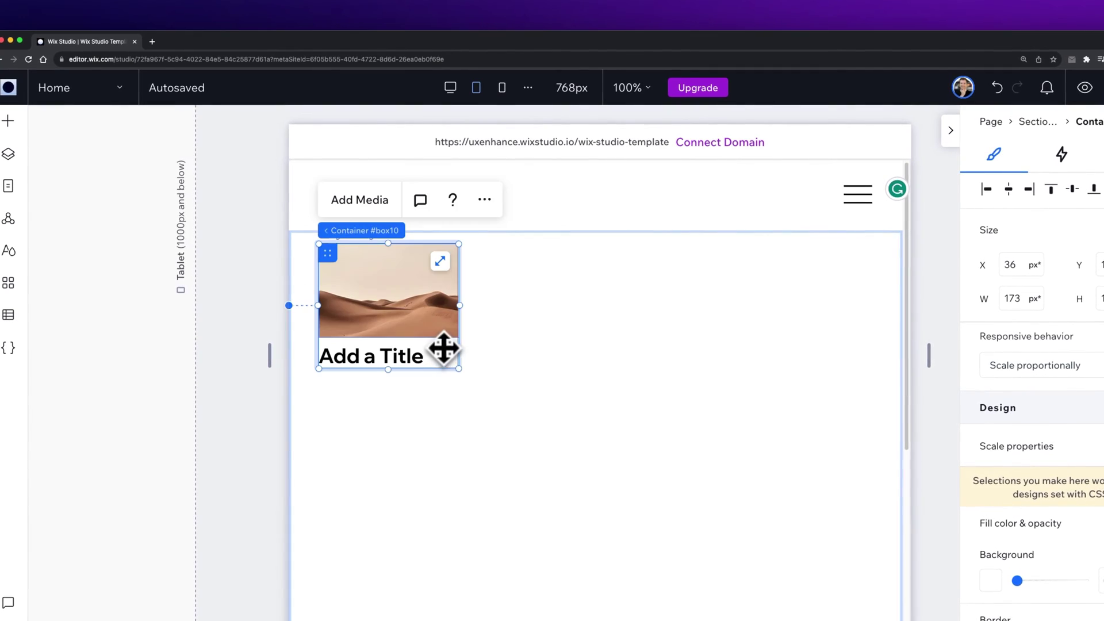
{"action": "left_click", "coordinate": [450, 88]}
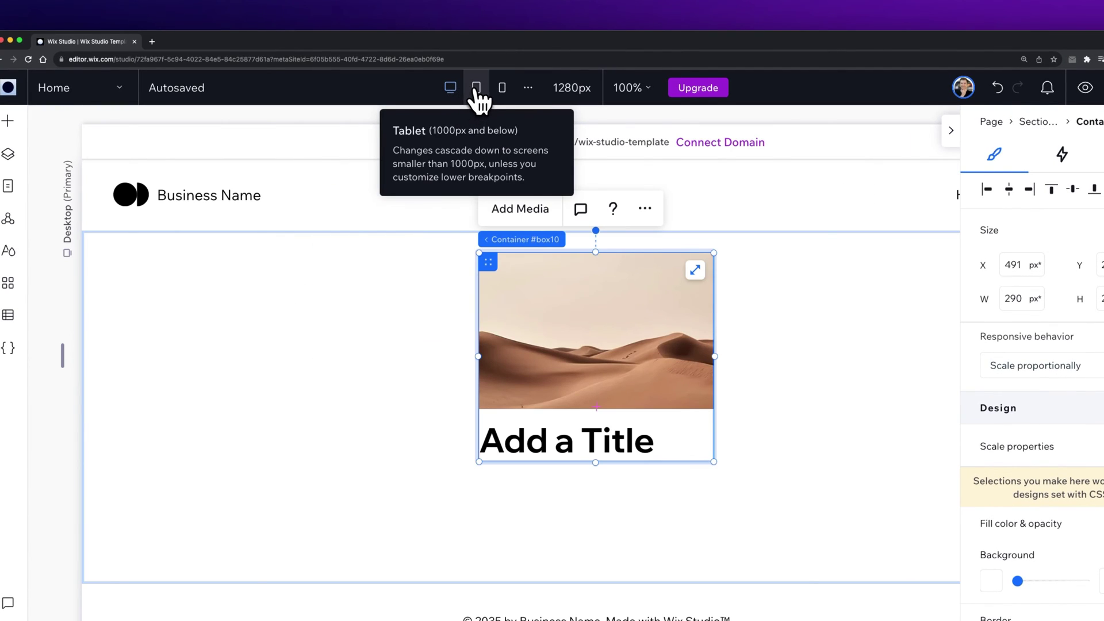
{"action": "left_click", "coordinate": [477, 88]}
{"action": "left_click", "coordinate": [502, 87]}
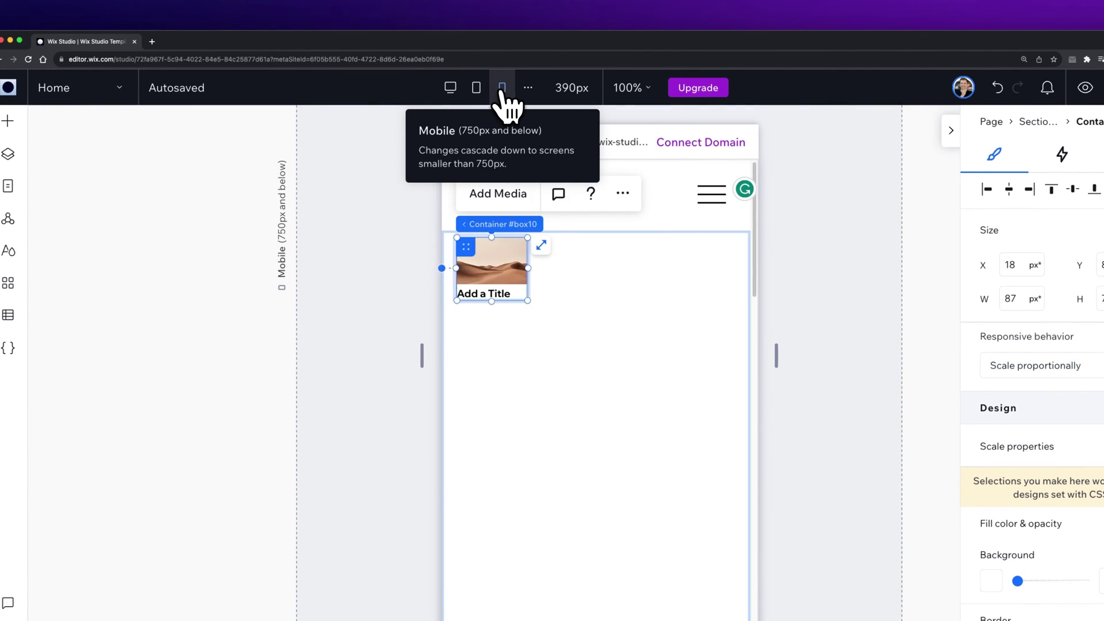
{"action": "left_click", "coordinate": [476, 88]}
{"action": "left_click", "coordinate": [450, 87]}
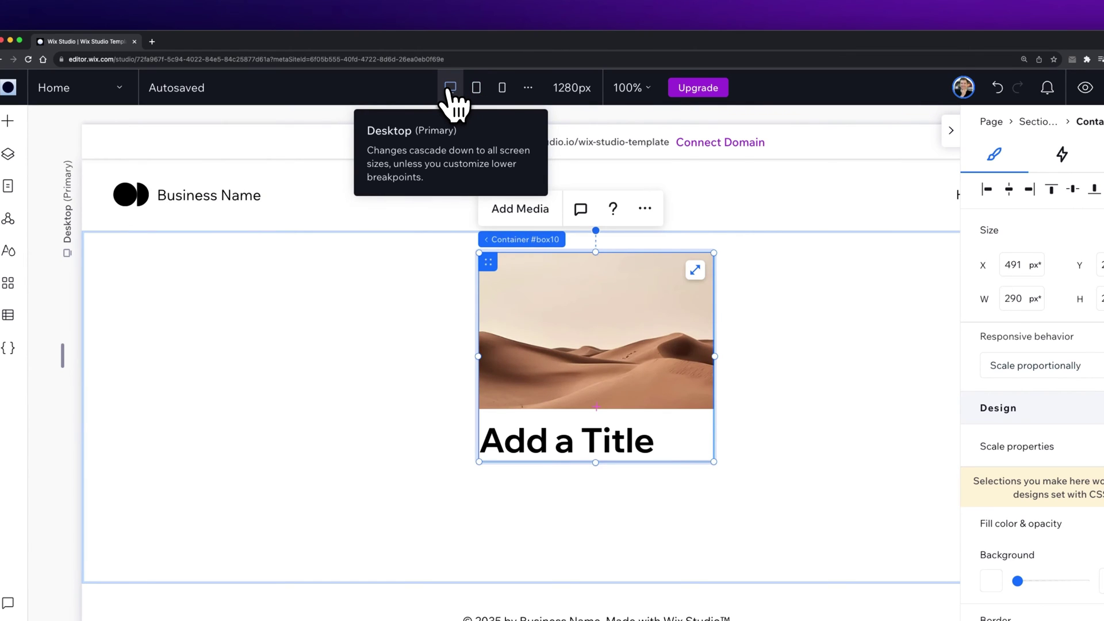
Undo the tablet move and shift the desktop container near the section's left edge, with margins of about 2.3% left and 1.6% top
{"action": "left_click", "coordinate": [476, 87]}
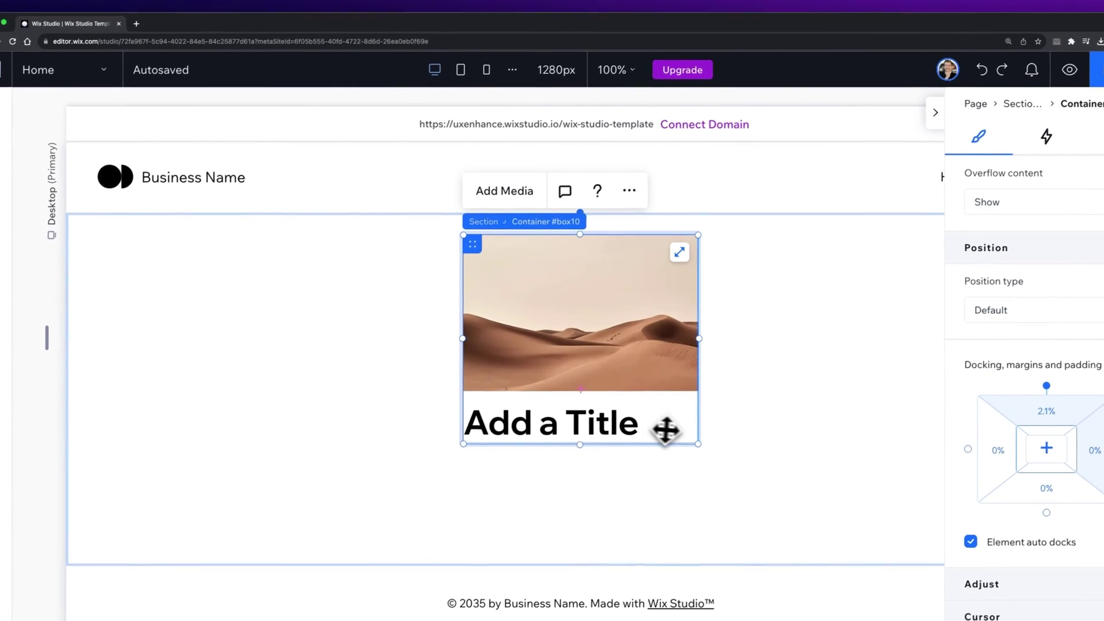
{"action": "left_click_drag", "start_coordinate": [663, 429], "coordinate": [316, 414]}
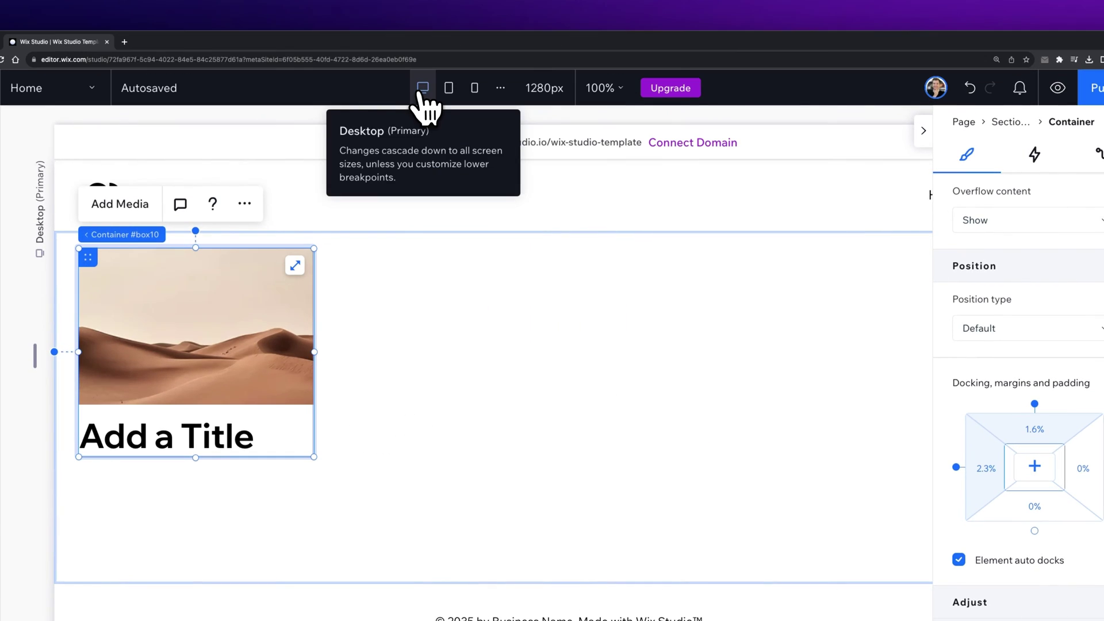
{"action": "left_click", "coordinate": [466, 67]}
Move the container toward the section's right side on mobile and to its horizontal center on tablet
{"action": "left_click", "coordinate": [492, 67]}
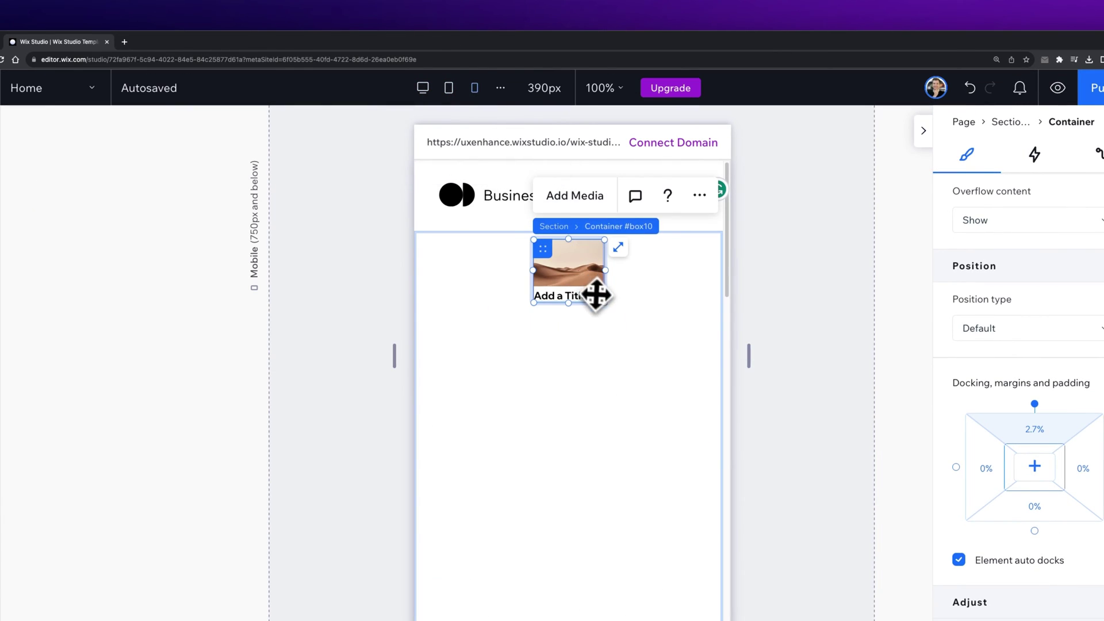
{"action": "left_click_drag", "start_coordinate": [594, 295], "coordinate": [686, 283]}
{"action": "left_click", "coordinate": [449, 87]}
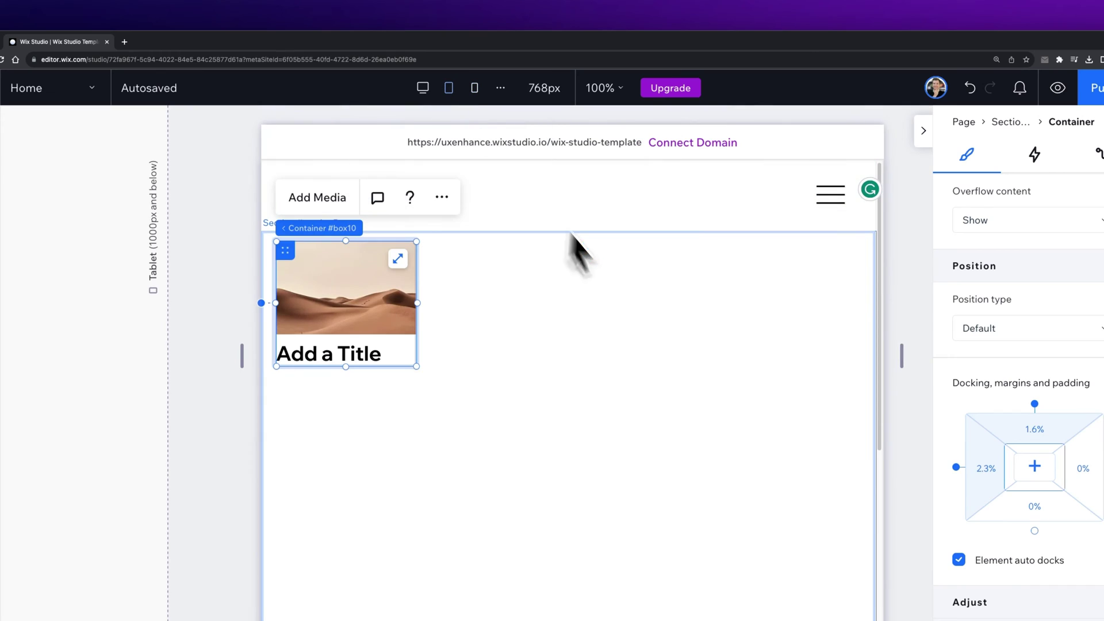
{"action": "left_click_drag", "start_coordinate": [407, 346], "coordinate": [630, 354]}
Compare the container's separate positions across the desktop, tablet and mobile breakpoints
{"action": "left_click", "coordinate": [422, 87]}
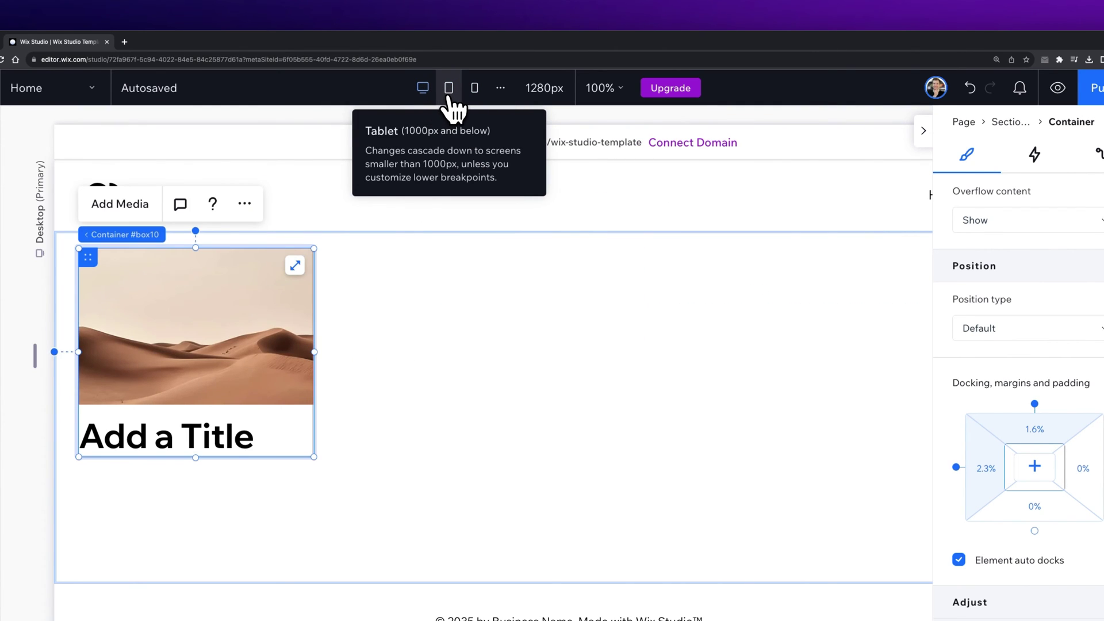
{"action": "left_click", "coordinate": [449, 93]}
{"action": "left_click", "coordinate": [474, 94]}
{"action": "left_click", "coordinate": [460, 92]}
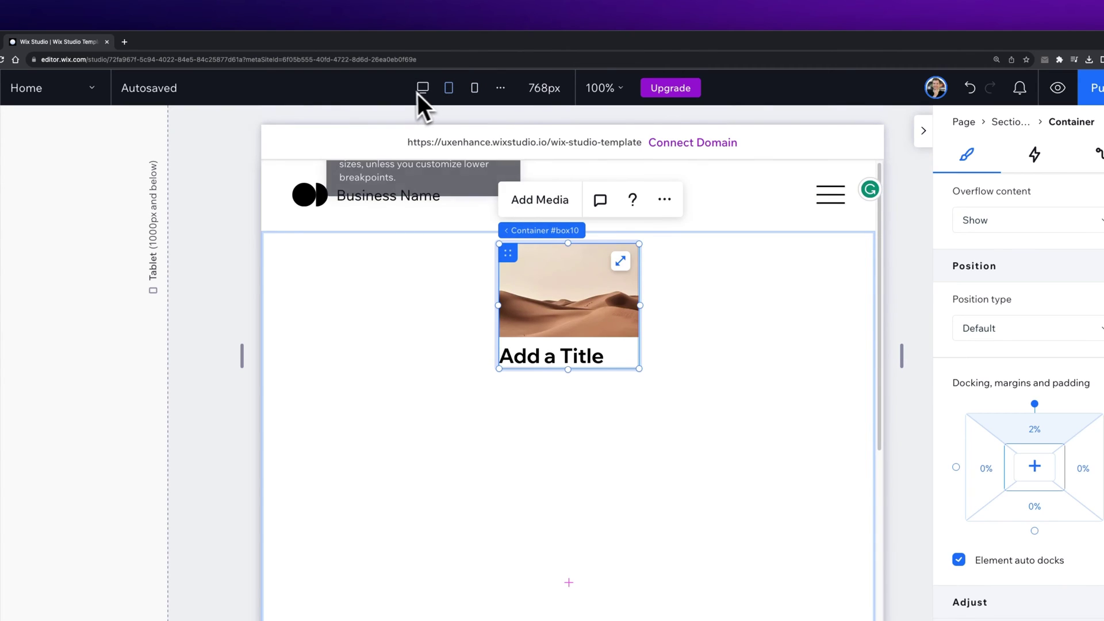
{"action": "left_click", "coordinate": [424, 94]}
{"action": "left_click", "coordinate": [450, 95]}
Undo the breakpoint-specific container moves back to the centered desktop layout and recheck the mobile, tablet and desktop views
{"action": "key", "text": "ctrl+z"}
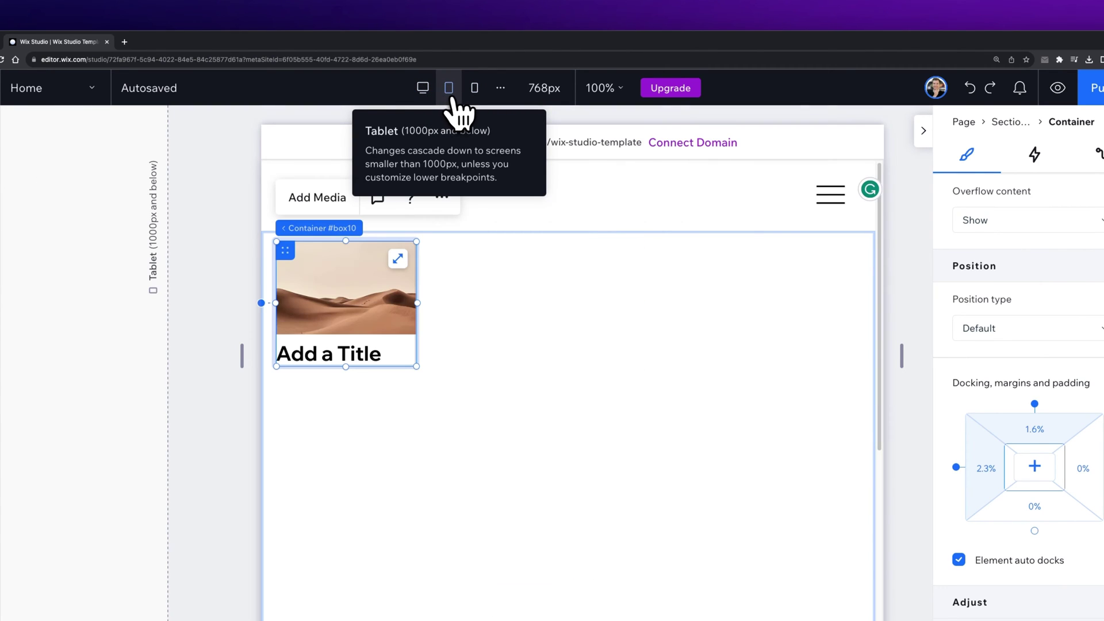
{"action": "key", "text": "ctrl+shift+z"}
{"action": "key", "text": "ctrl+z"}
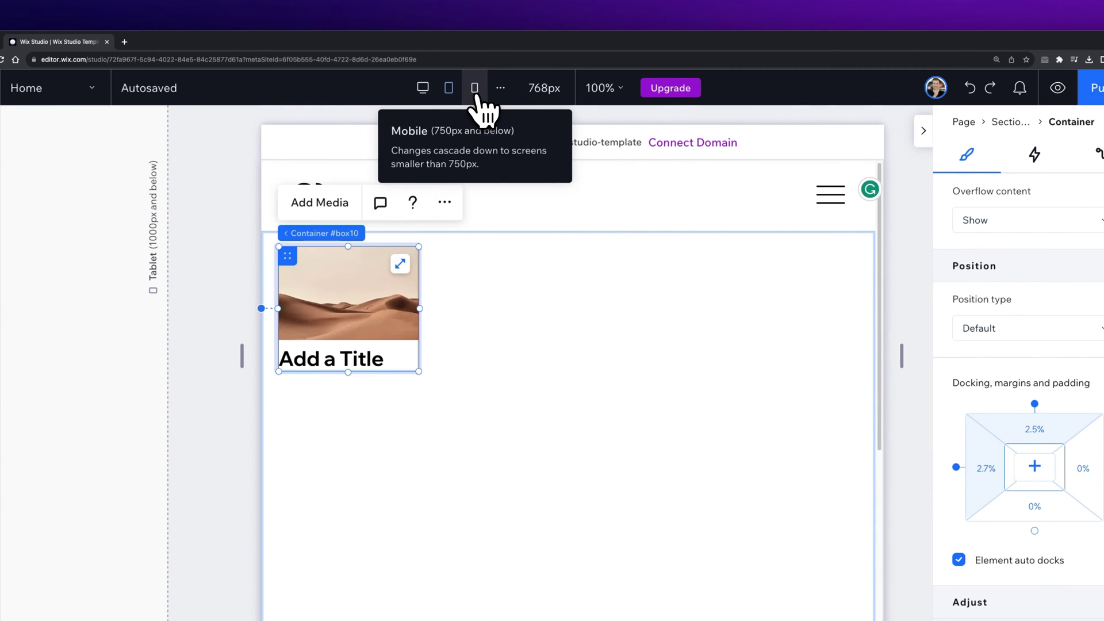
{"action": "key", "text": "ctrl+shift+z"}
{"action": "left_click", "coordinate": [484, 87]}
{"action": "left_click", "coordinate": [461, 87]}
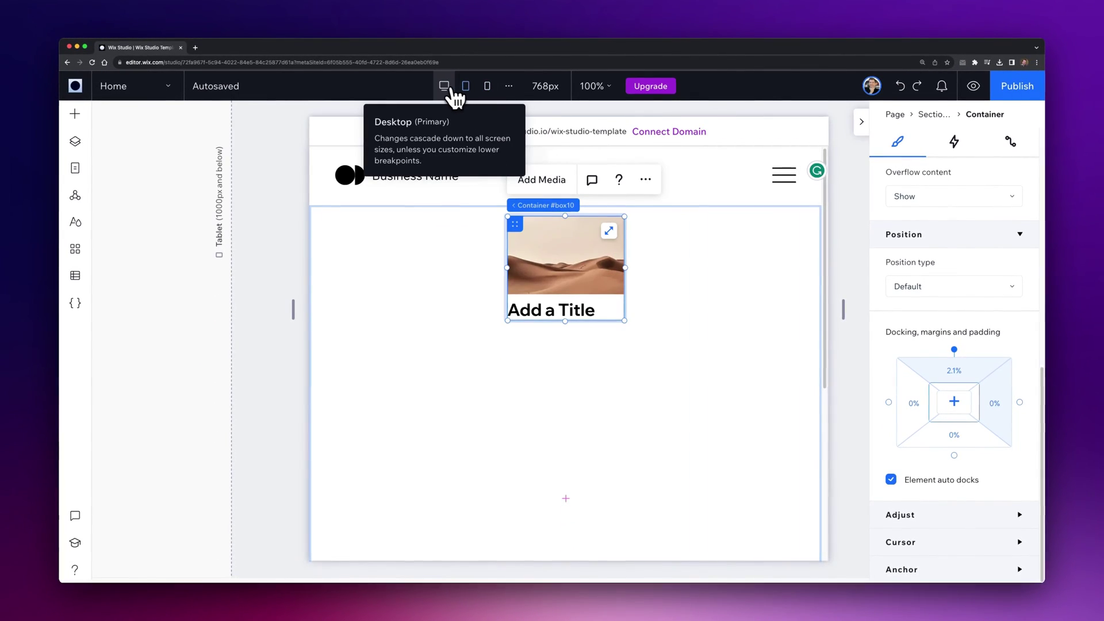
{"action": "left_click", "coordinate": [438, 86]}
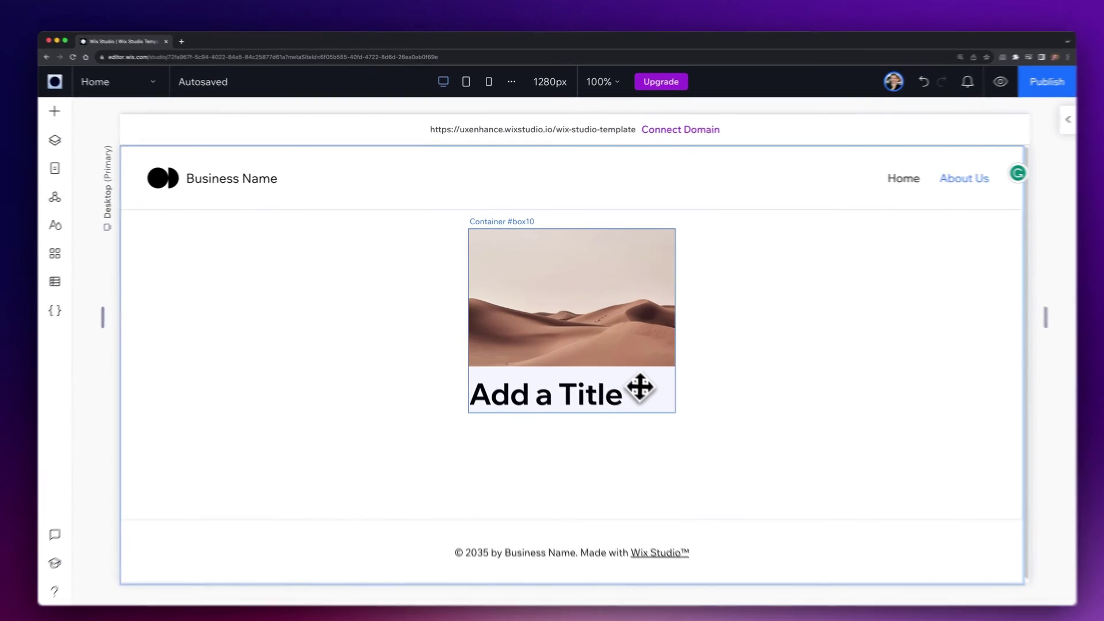
Remove the container around the desert image and title, keeping both elements in the section
{"action": "left_click", "coordinate": [644, 371]}
{"action": "right_click", "coordinate": [678, 412]}
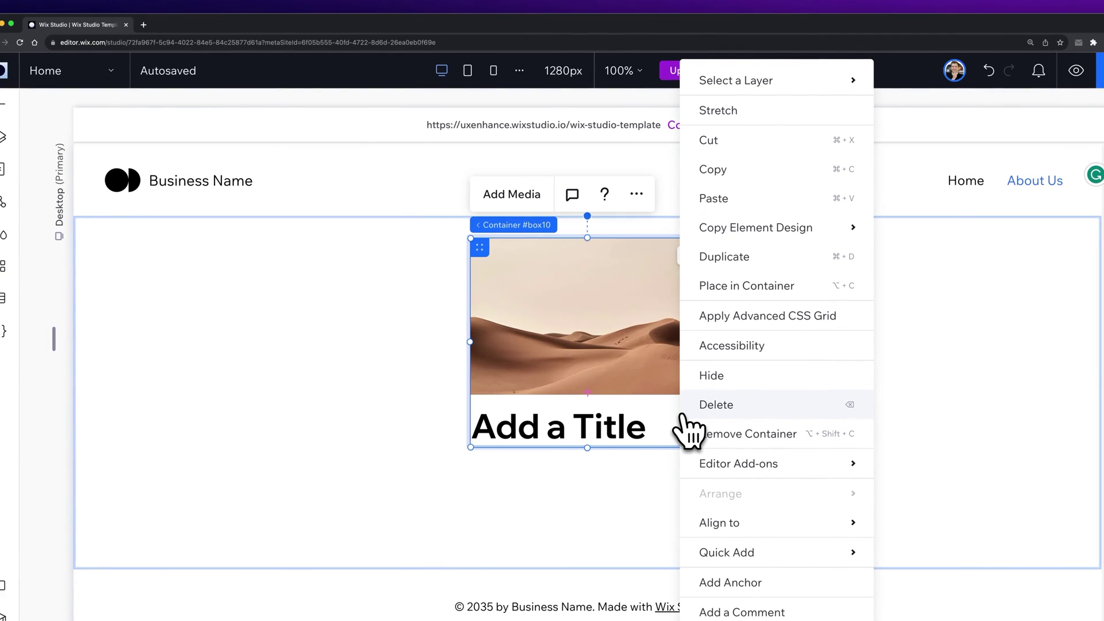
{"action": "left_click", "coordinate": [710, 431]}
Move the desert image to the section's left side and place the title beside its upper-right corner
{"action": "left_click", "coordinate": [622, 367]}
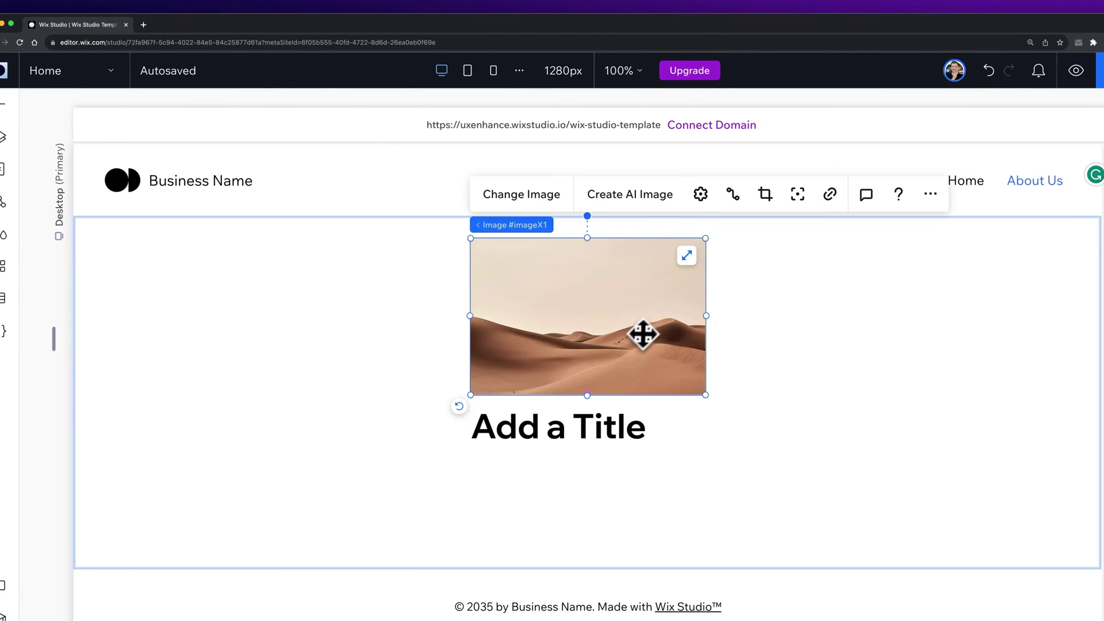
{"action": "left_click_drag", "start_coordinate": [644, 335], "coordinate": [288, 330]}
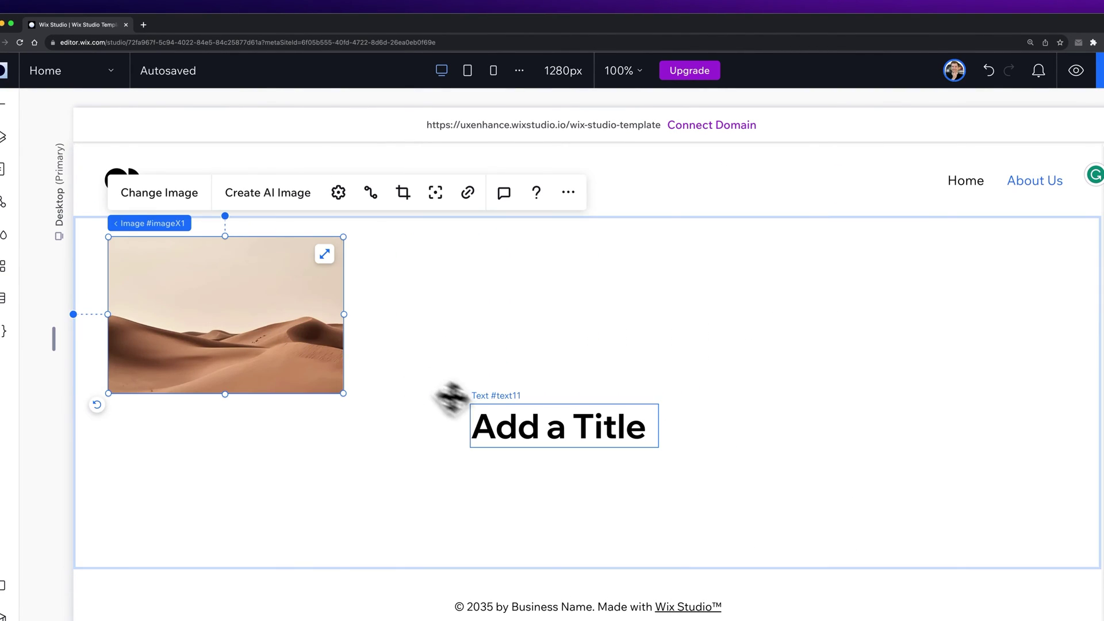
{"action": "left_click_drag", "start_coordinate": [520, 426], "coordinate": [406, 259]}
{"action": "left_click", "coordinate": [435, 296]}
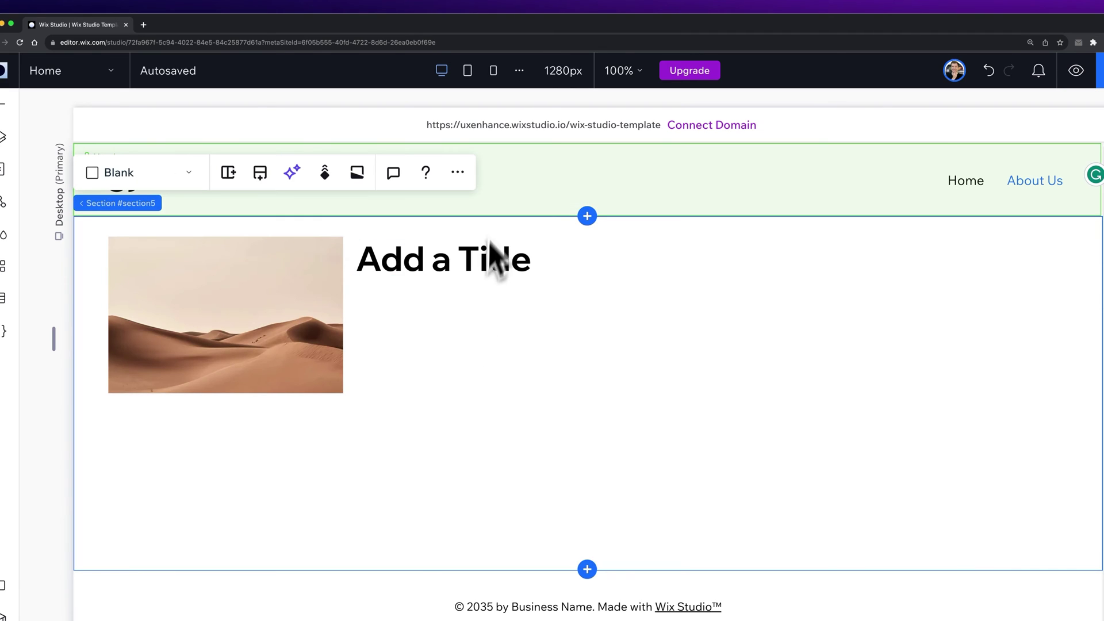
At the tablet breakpoint, move the title below the desert image and enlarge the image to about 365 × 244 px
{"action": "left_click", "coordinate": [467, 70]}
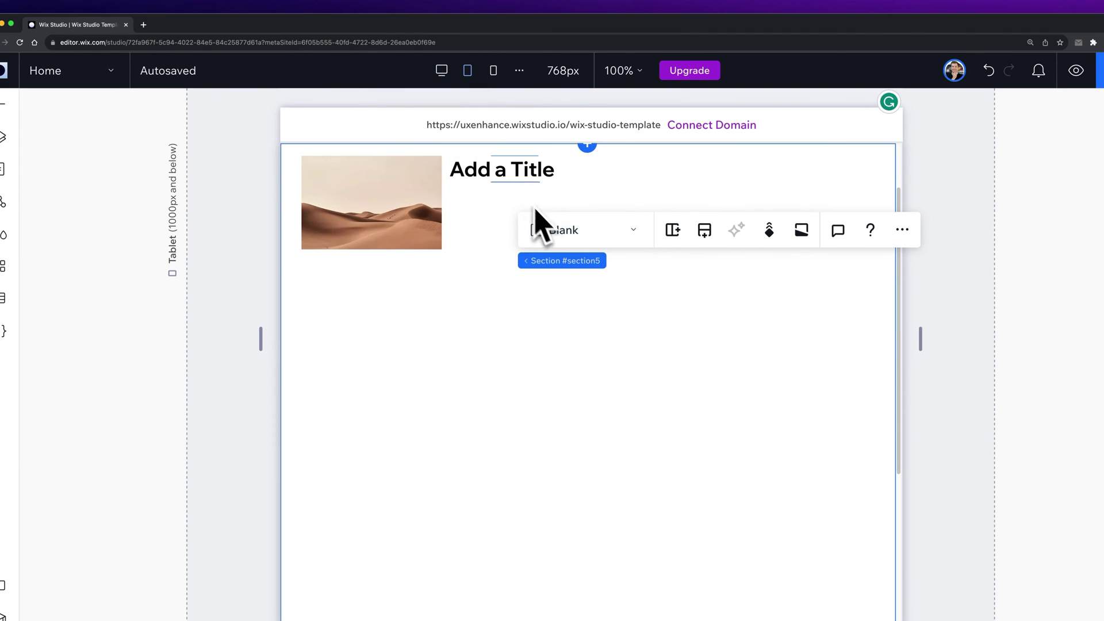
{"action": "left_click_drag", "start_coordinate": [510, 166], "coordinate": [498, 197]}
{"action": "left_click_drag", "start_coordinate": [364, 278], "coordinate": [388, 370]}
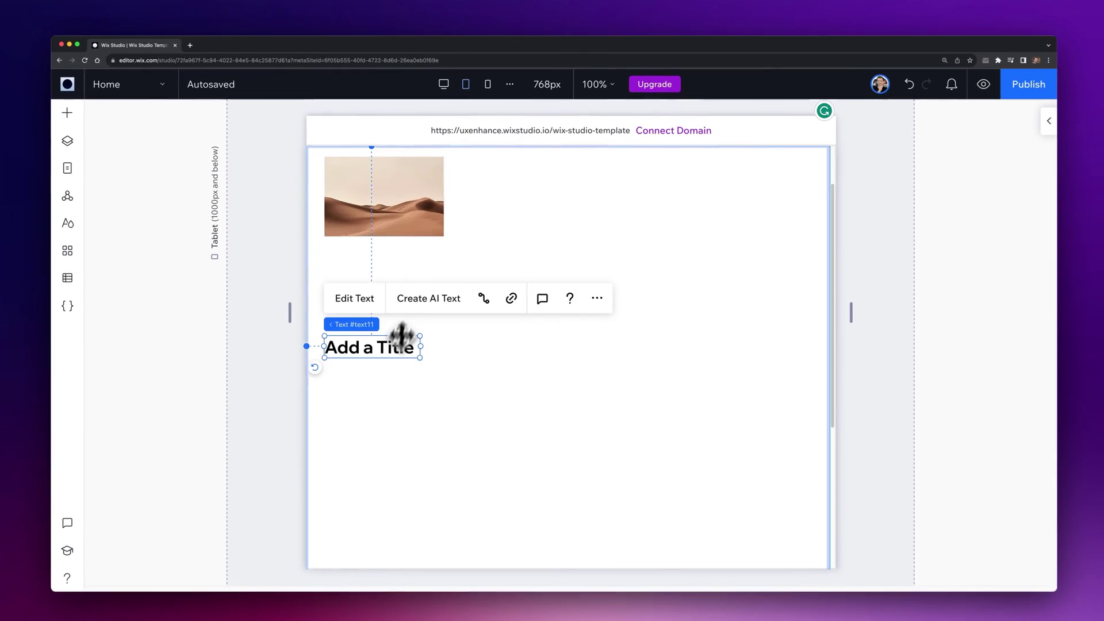
{"action": "left_click", "coordinate": [435, 223]}
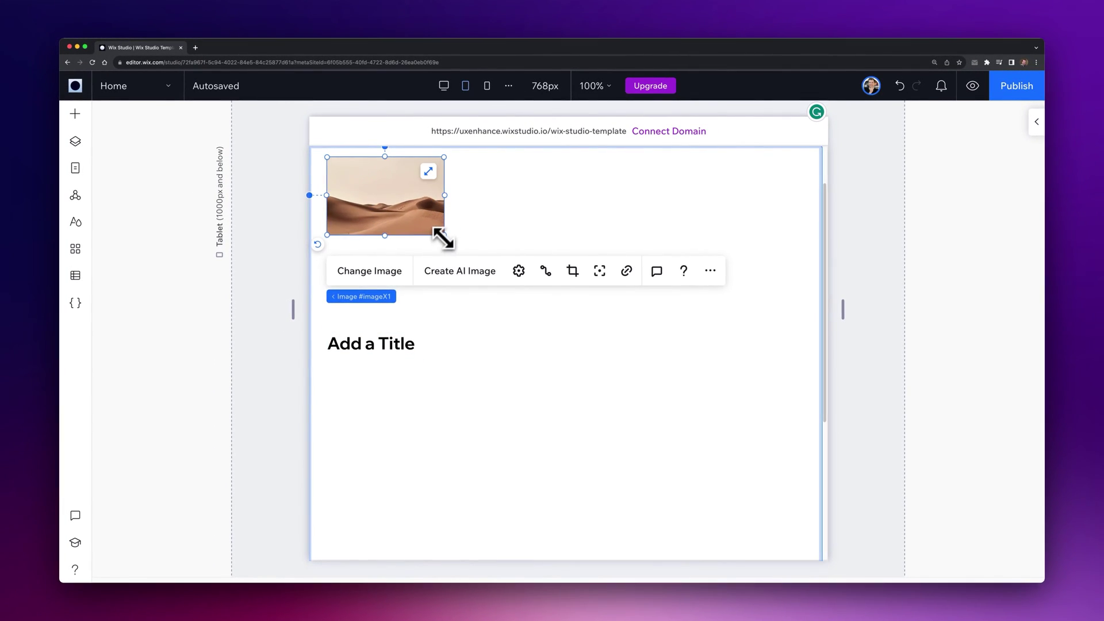
{"action": "left_click_drag", "start_coordinate": [443, 237], "coordinate": [589, 296]}
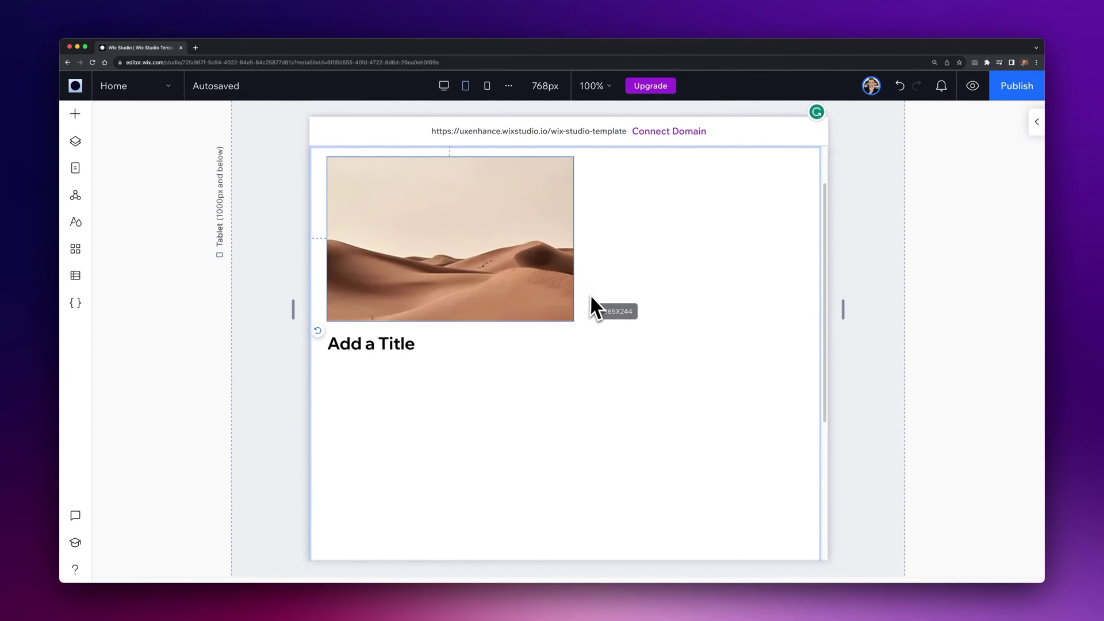
At the tablet breakpoint, set the title's font size to 48 px and widen its text box to match the desert image's width
{"action": "left_click", "coordinate": [405, 342]}
{"action": "left_click", "coordinate": [1035, 121]}
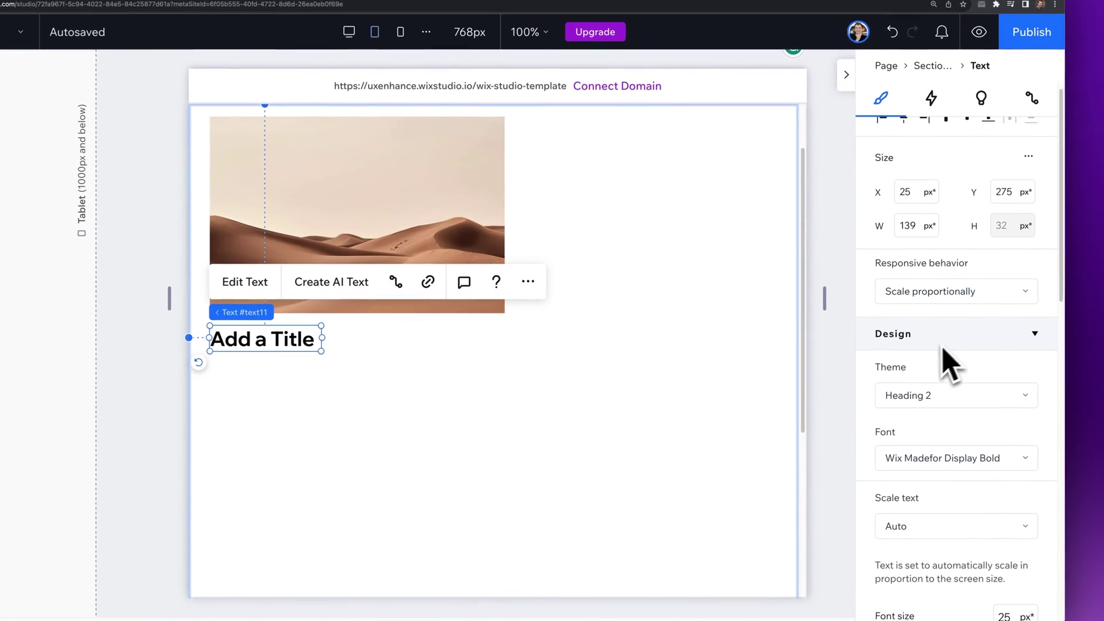
{"action": "scroll", "coordinate": [948, 386], "scroll_direction": "down", "scroll_amount": 5}
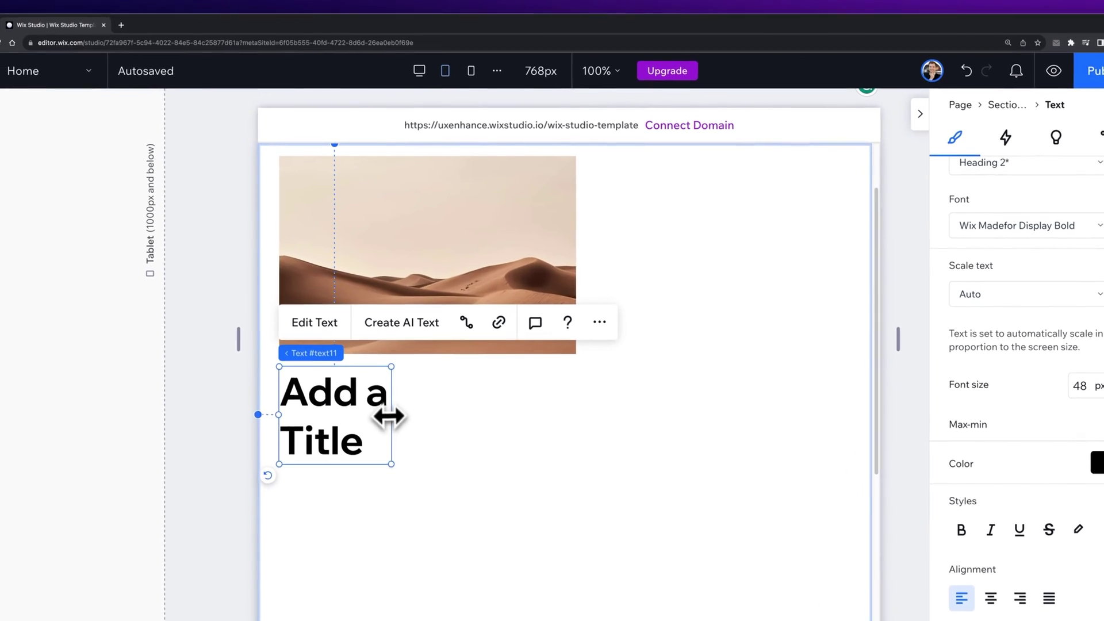
{"action": "left_click_drag", "start_coordinate": [317, 373], "coordinate": [489, 352]}
{"action": "left_click_drag", "start_coordinate": [567, 396], "coordinate": [581, 395]}
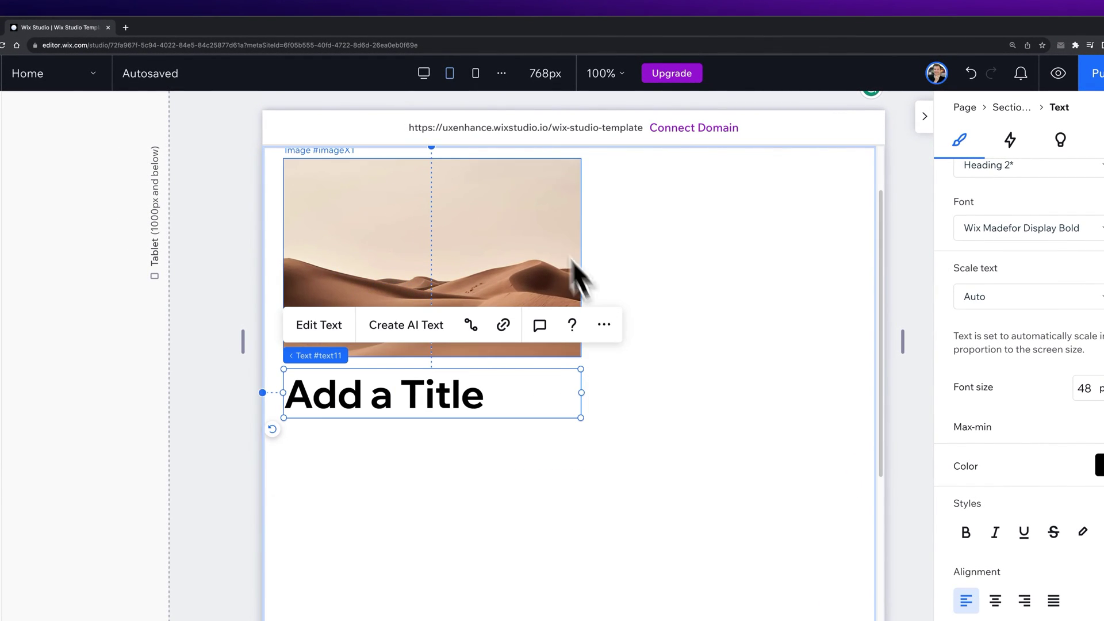
Compare the image and title layout across the desktop, tablet and mobile breakpoints, ending on the desktop view
{"action": "left_click", "coordinate": [423, 73]}
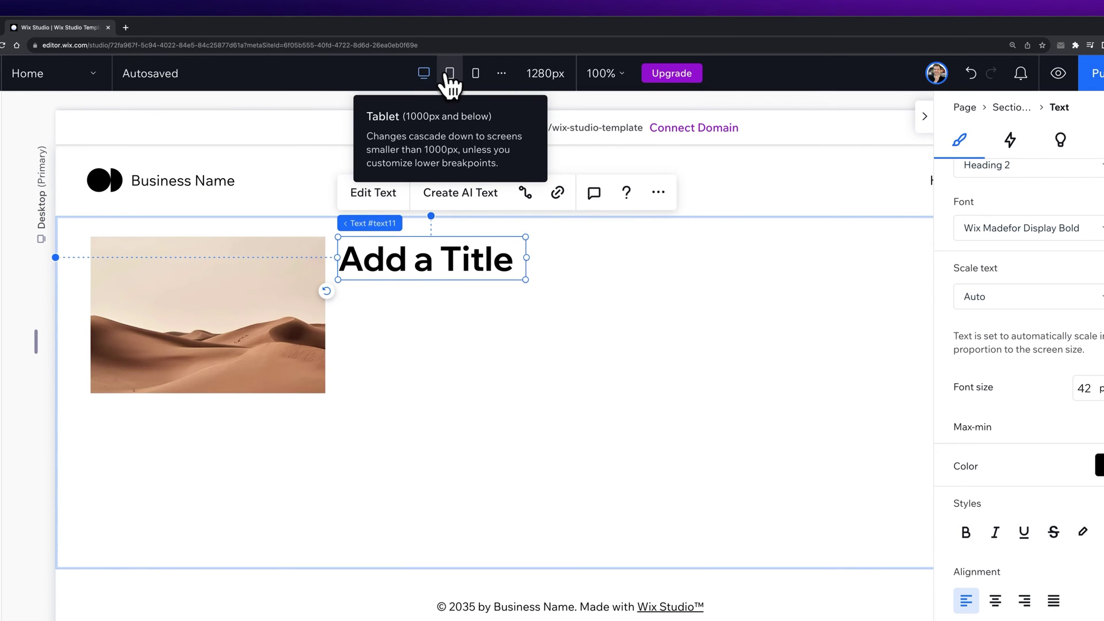
{"action": "left_click", "coordinate": [450, 73]}
{"action": "left_click", "coordinate": [547, 148]}
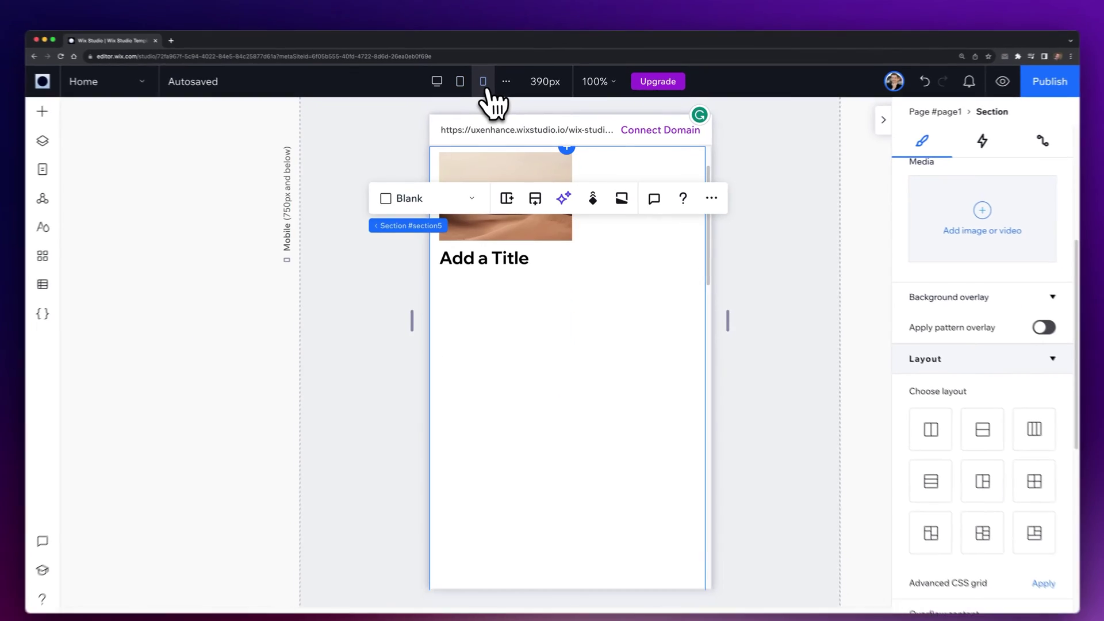
{"action": "left_click", "coordinate": [444, 86]}
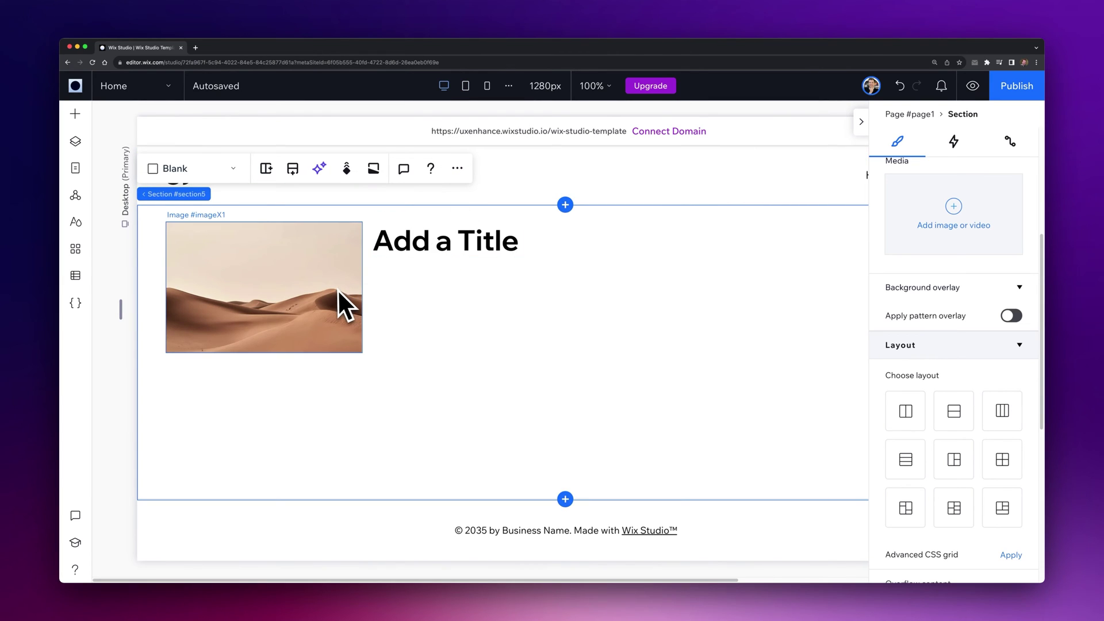
On the mobile breakpoint, move the title lower and widen the desert image to nearly the full section width
{"action": "left_click", "coordinate": [466, 86]}
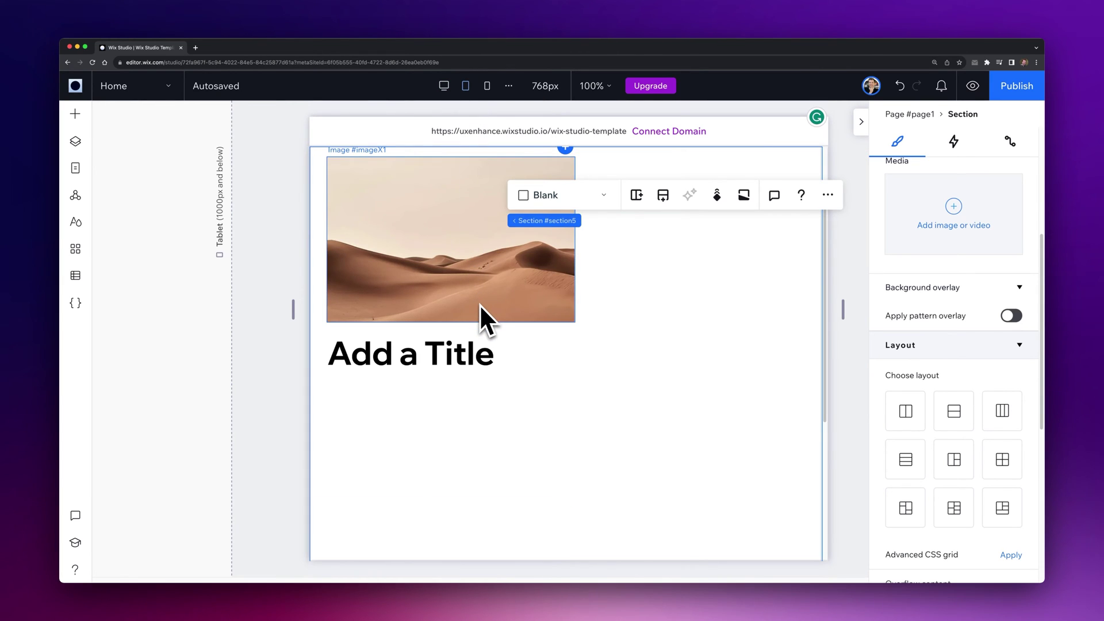
{"action": "left_click", "coordinate": [487, 86]}
{"action": "left_click", "coordinate": [503, 215]}
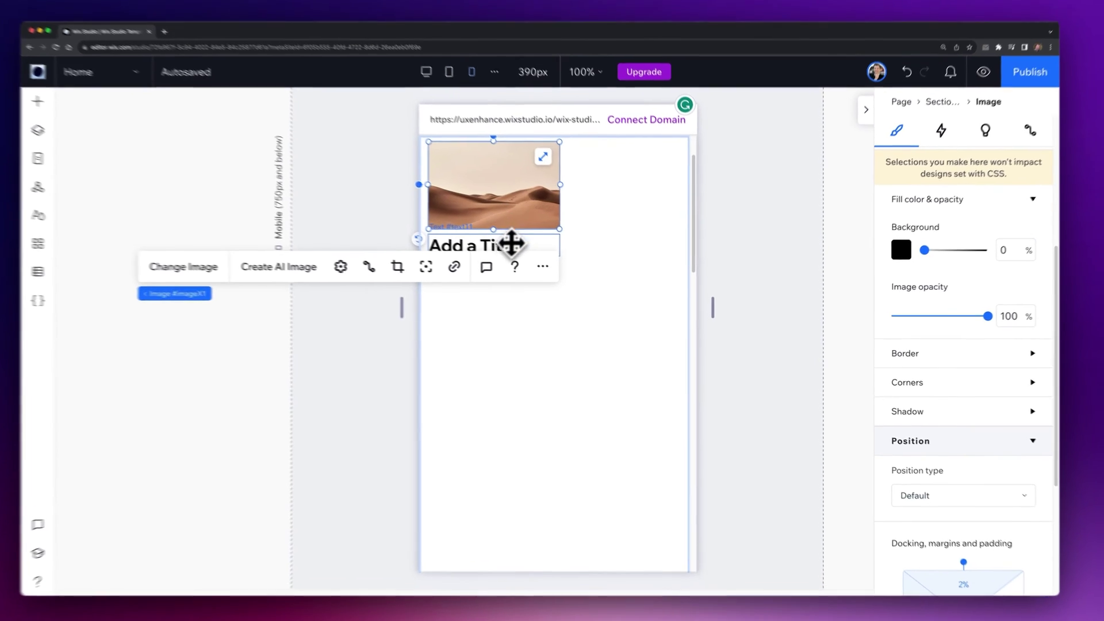
{"action": "left_click", "coordinate": [521, 251]}
{"action": "left_click_drag", "start_coordinate": [525, 252], "coordinate": [455, 252]}
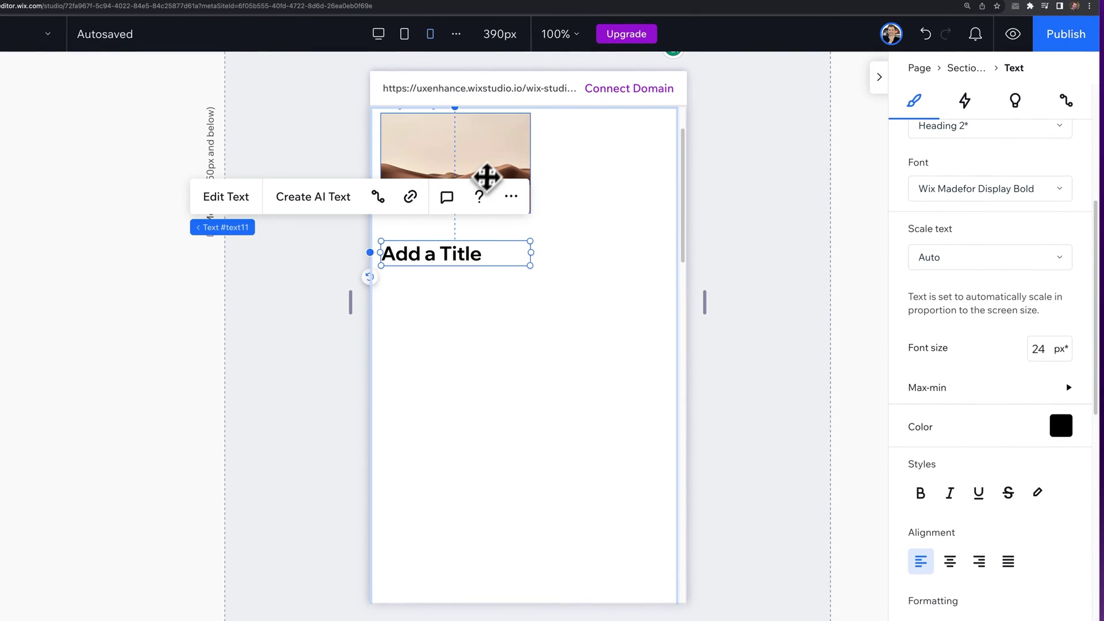
{"action": "left_click", "coordinate": [488, 177]}
{"action": "left_click_drag", "start_coordinate": [523, 160], "coordinate": [671, 158]}
Place the title directly beneath the mobile image, widen its box to about 354 px and center the text
{"action": "left_click", "coordinate": [456, 307]}
{"action": "left_click_drag", "start_coordinate": [444, 255], "coordinate": [447, 238]}
{"action": "left_click_drag", "start_coordinate": [530, 231], "coordinate": [644, 210]}
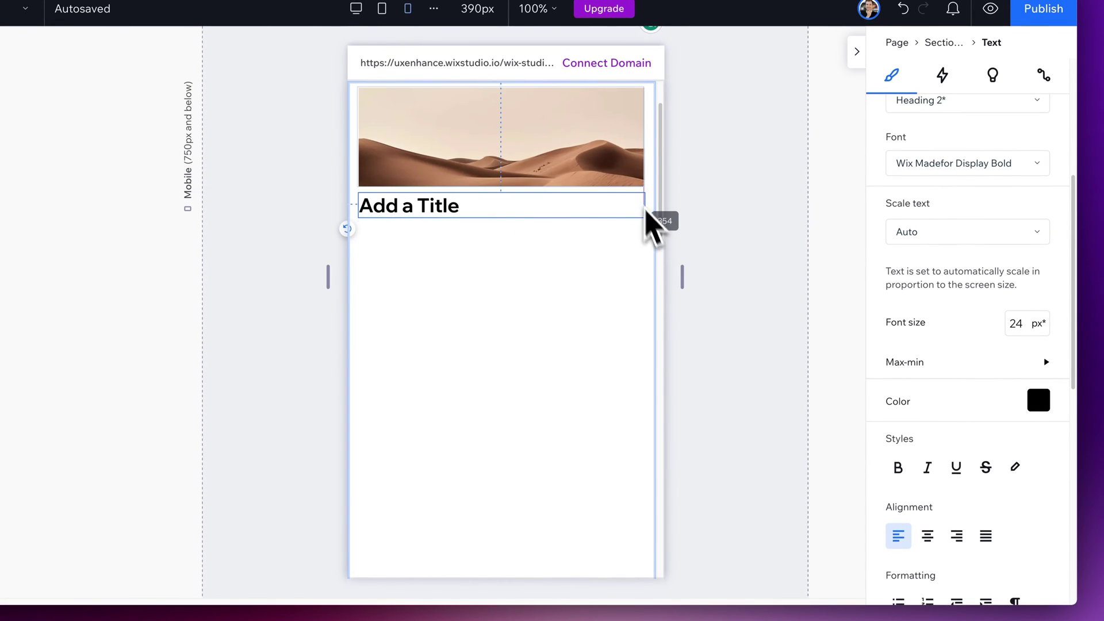
{"action": "left_click", "coordinate": [927, 536]}
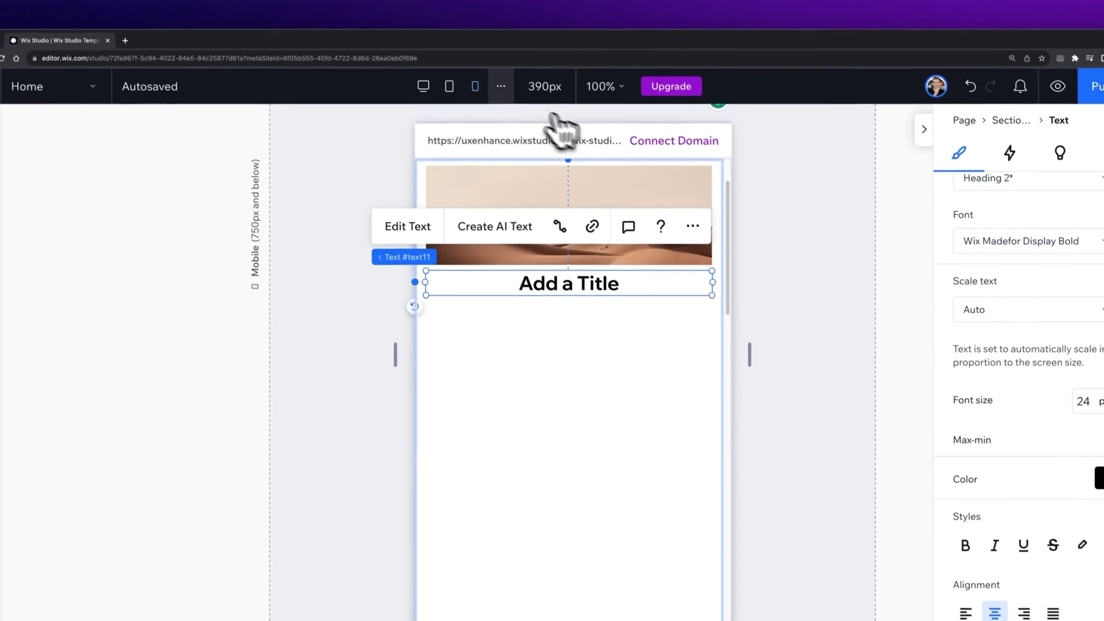
Compare the tablet and desktop layouts, and remove the image's overrides on the tablet breakpoint
{"action": "left_click", "coordinate": [449, 88]}
{"action": "left_click", "coordinate": [423, 88]}
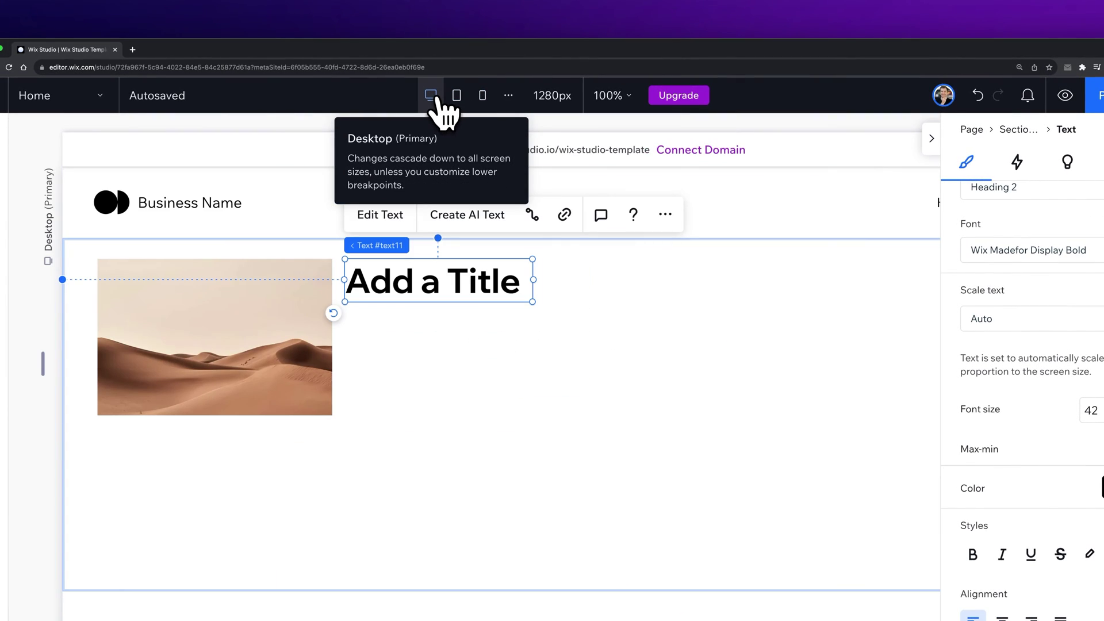
{"action": "left_click", "coordinate": [456, 95]}
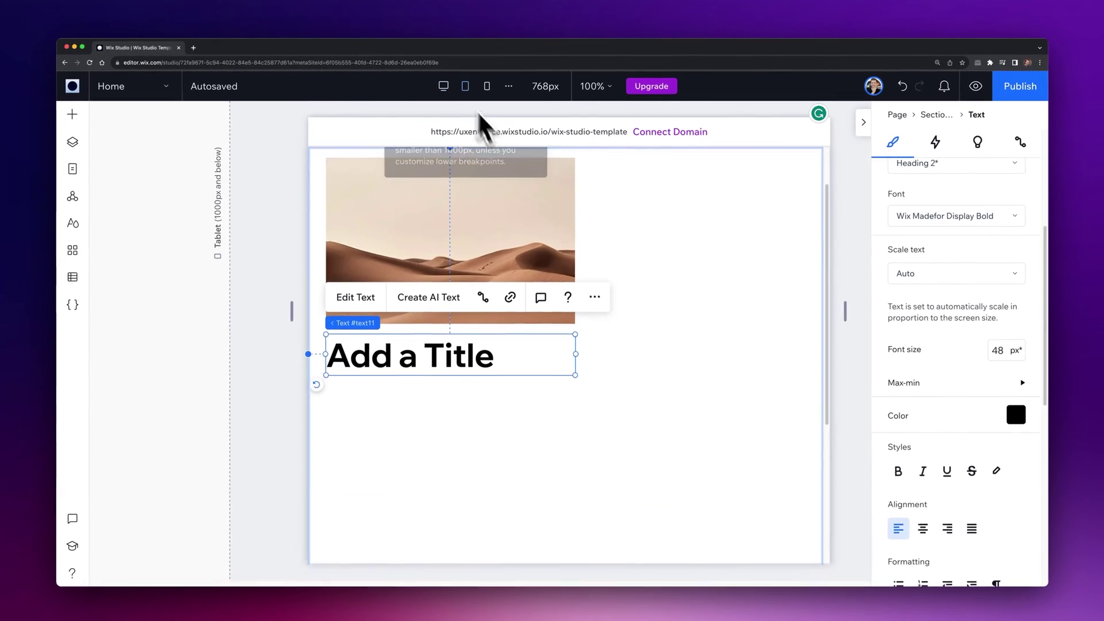
{"action": "left_click", "coordinate": [643, 287]}
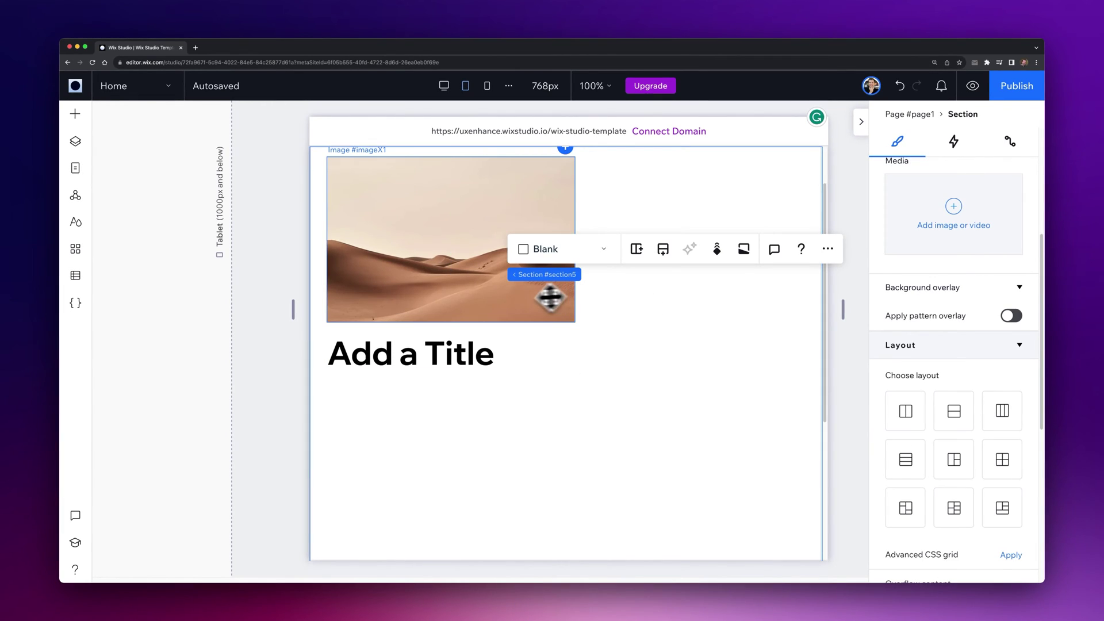
{"action": "right_click", "coordinate": [474, 302]}
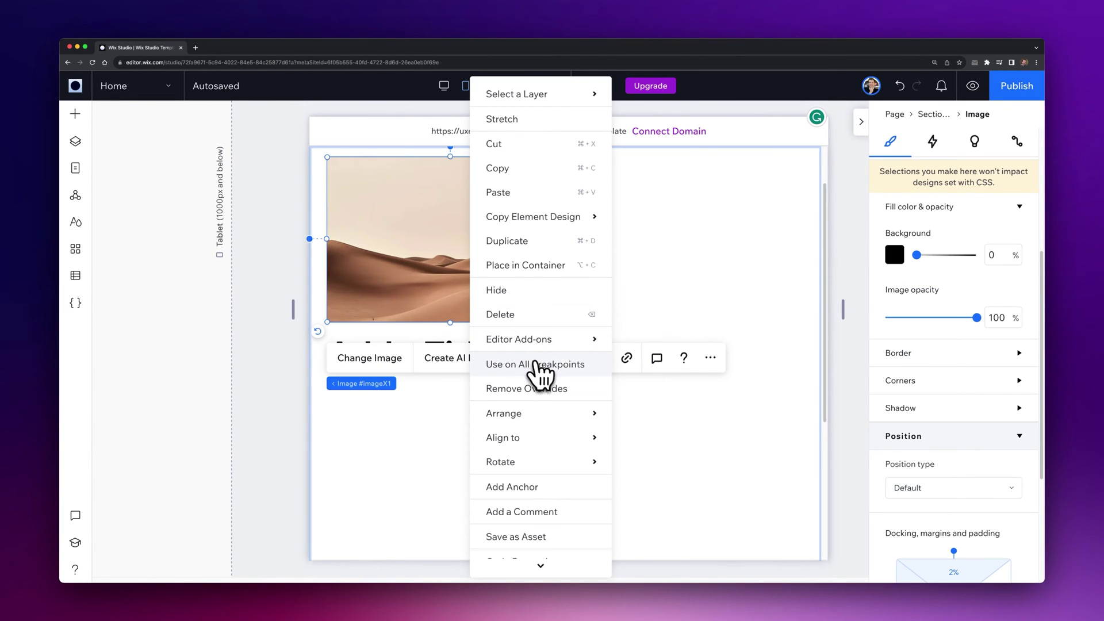
{"action": "left_click", "coordinate": [543, 389]}
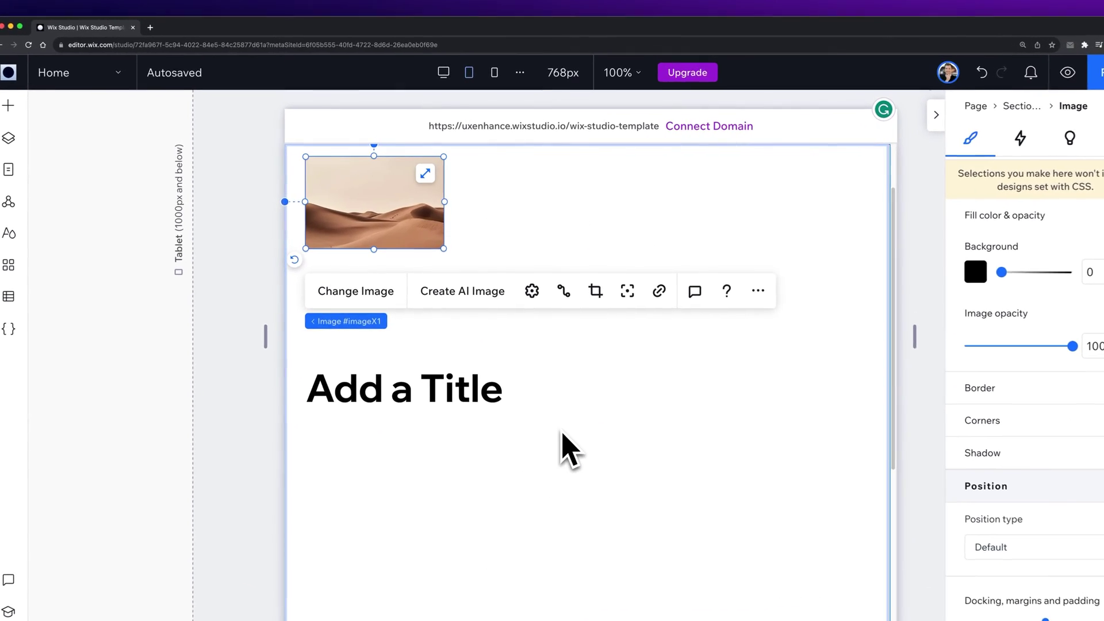
Check the image on the desktop, tablet and mobile breakpoints, and undo the removal of its tablet overrides
{"action": "left_click", "coordinate": [443, 71]}
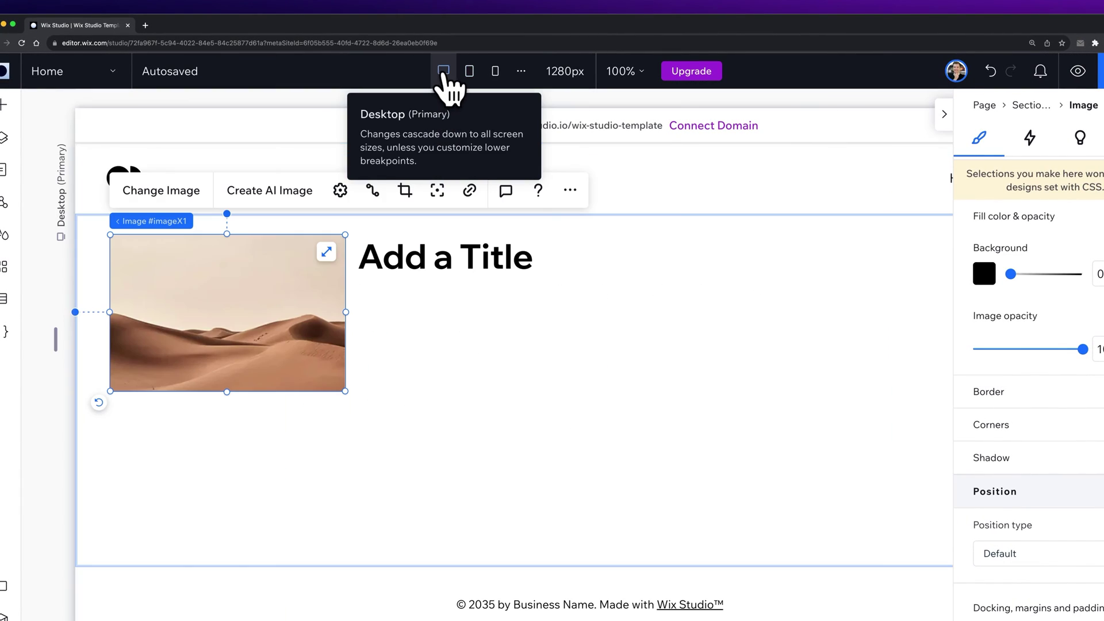
{"action": "left_click", "coordinate": [469, 71]}
{"action": "left_click", "coordinate": [494, 70]}
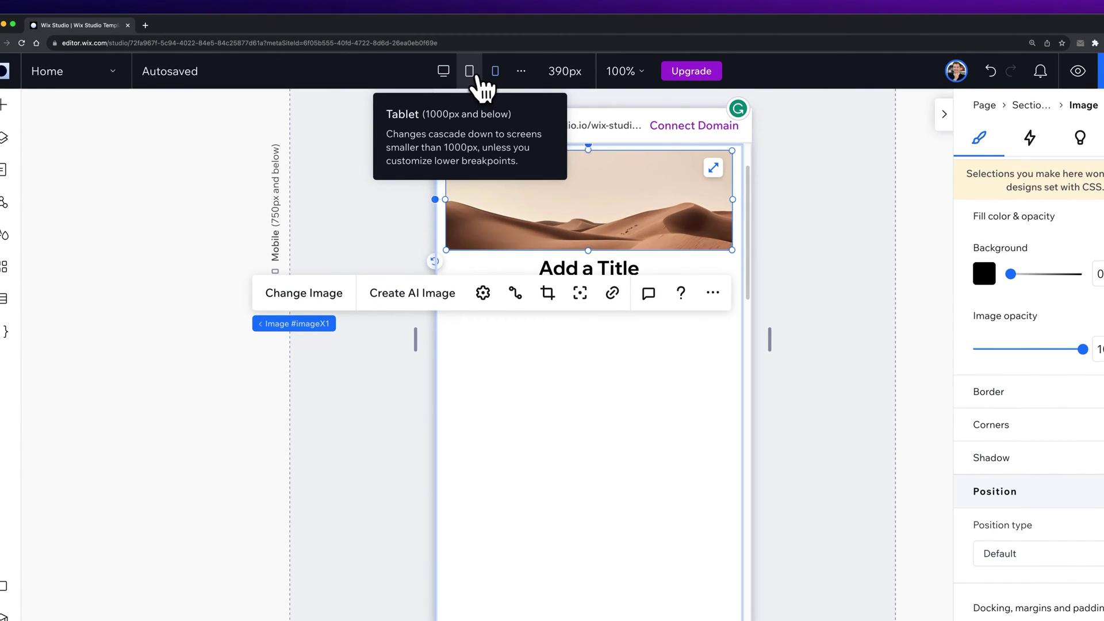
{"action": "left_click", "coordinate": [469, 71]}
{"action": "left_click", "coordinate": [444, 71]}
{"action": "left_click", "coordinate": [469, 71]}
{"action": "key", "text": "ctrl+z"}
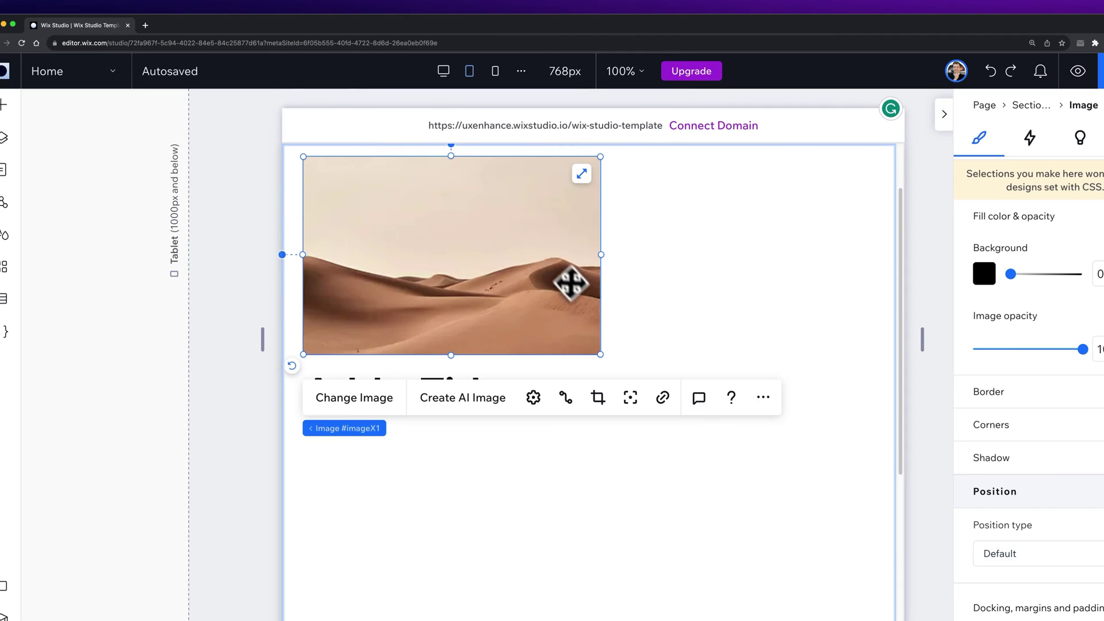
Use the tablet image's settings on all breakpoints and inspect the image on desktop, tablet and mobile
{"action": "right_click", "coordinate": [500, 255]}
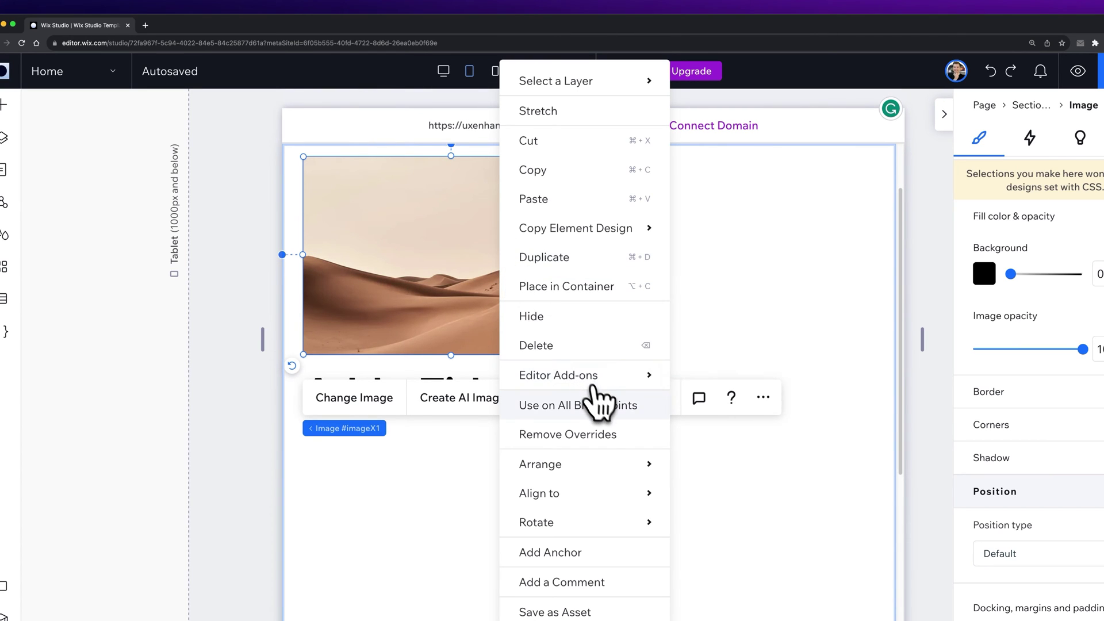
{"action": "left_click", "coordinate": [609, 413]}
{"action": "left_click", "coordinate": [444, 71]}
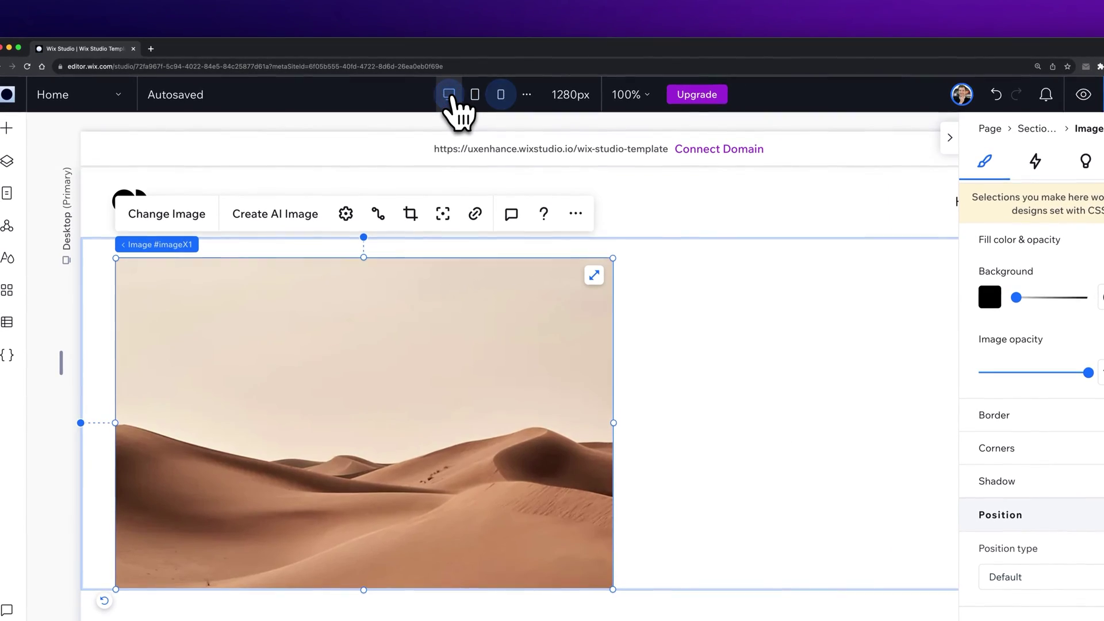
{"action": "left_click", "coordinate": [468, 98]}
{"action": "left_click", "coordinate": [501, 97]}
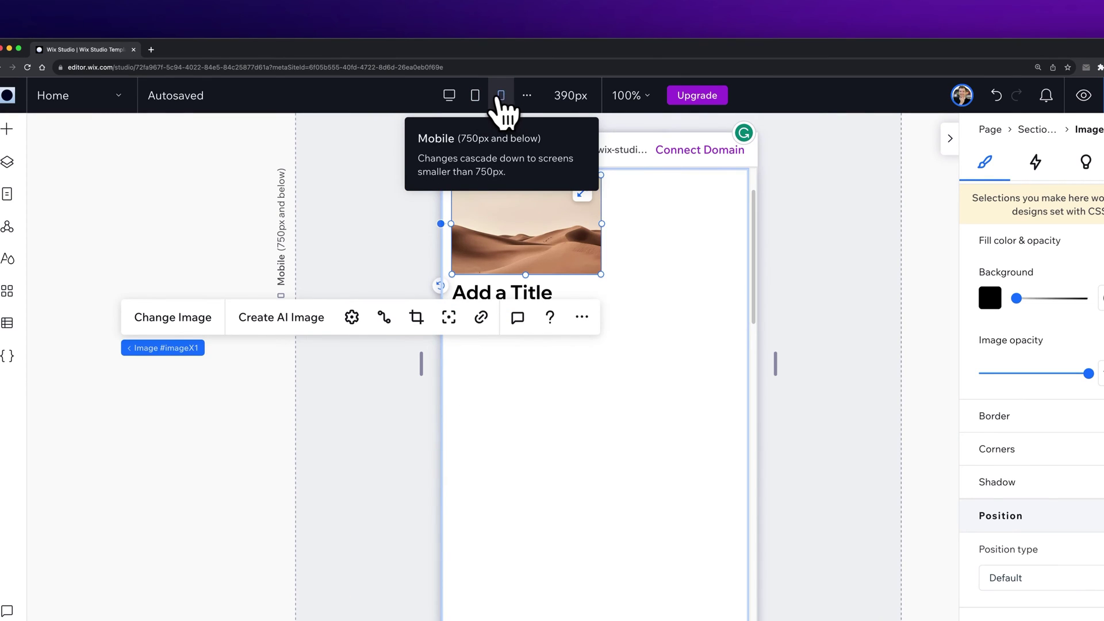
{"action": "left_click", "coordinate": [475, 95]}
{"action": "left_click", "coordinate": [449, 95]}
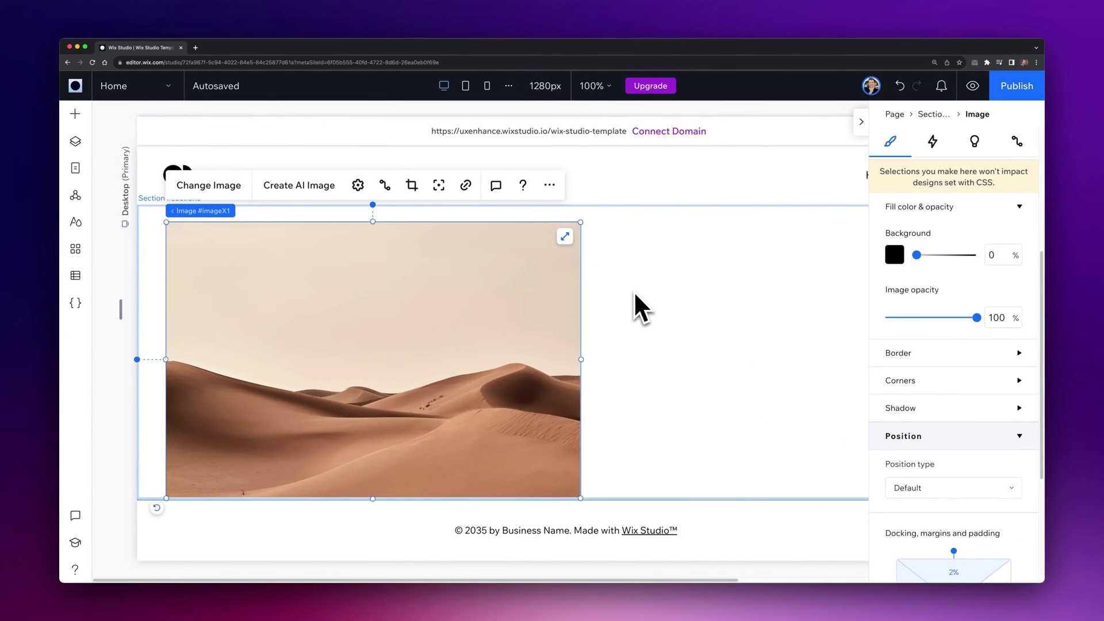
Undo the image change applied to all breakpoints, and delete the title and the image from the section
{"action": "key", "text": "super+z"}
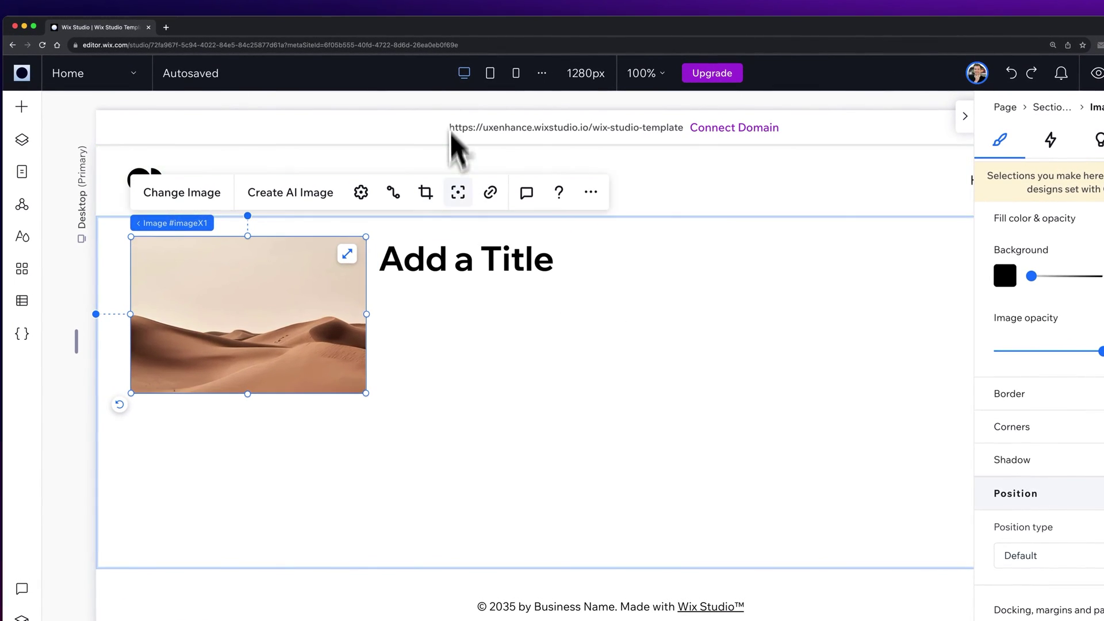
{"action": "left_click", "coordinate": [435, 253]}
{"action": "key", "text": "Delete"}
{"action": "left_click", "coordinate": [313, 320]}
{"action": "key", "text": "Delete"}
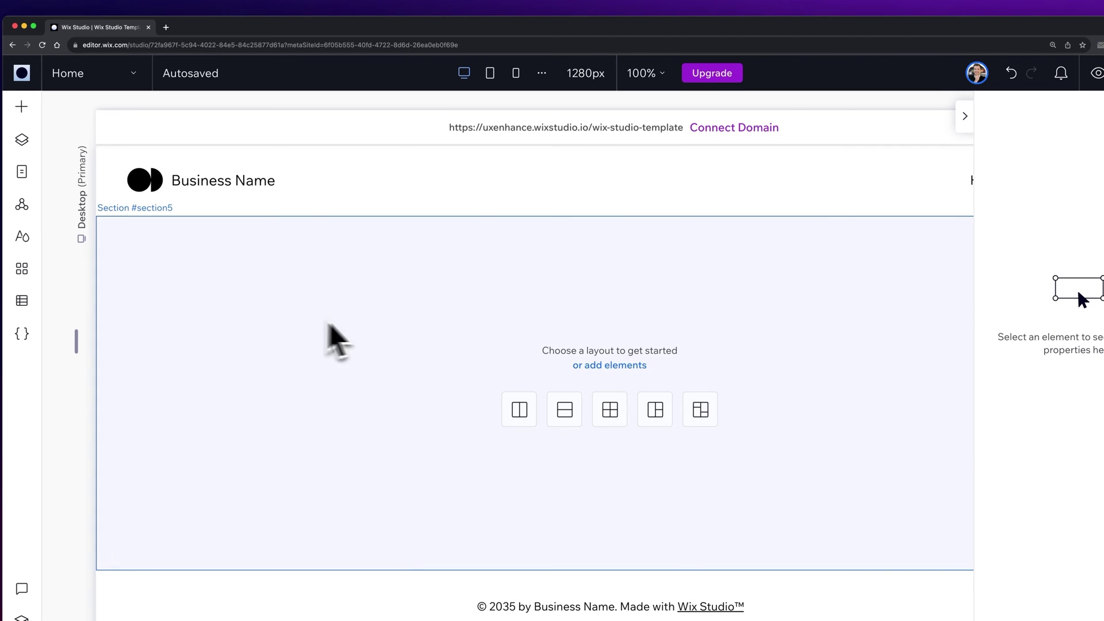
Apply the two-column layout to the empty section and add an image to its left cell
{"action": "left_click", "coordinate": [523, 409]}
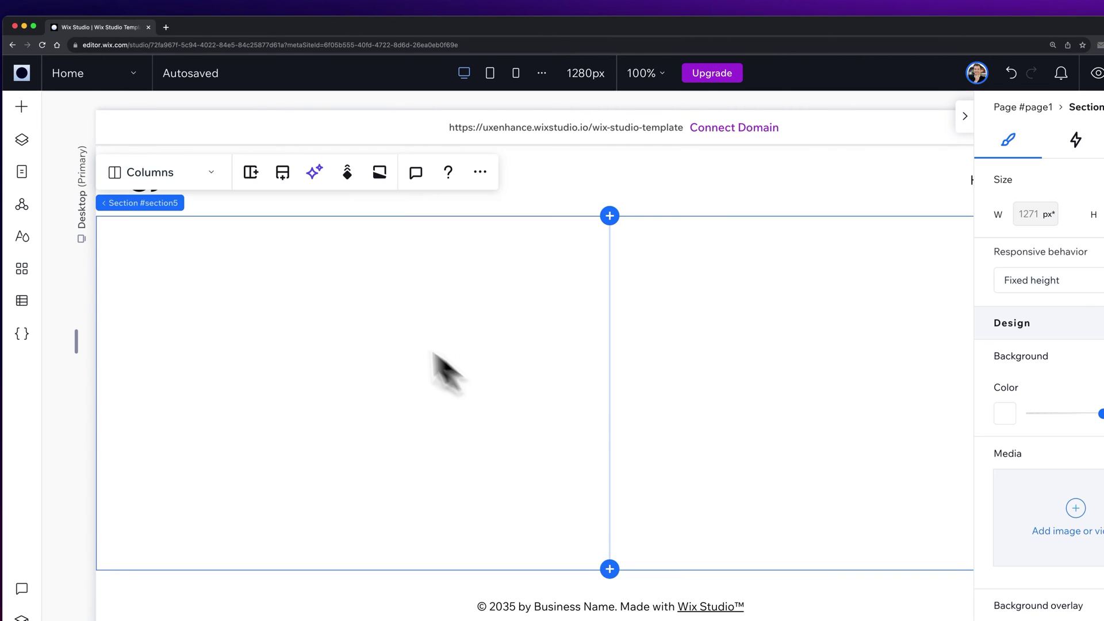
{"action": "left_click", "coordinate": [21, 106]}
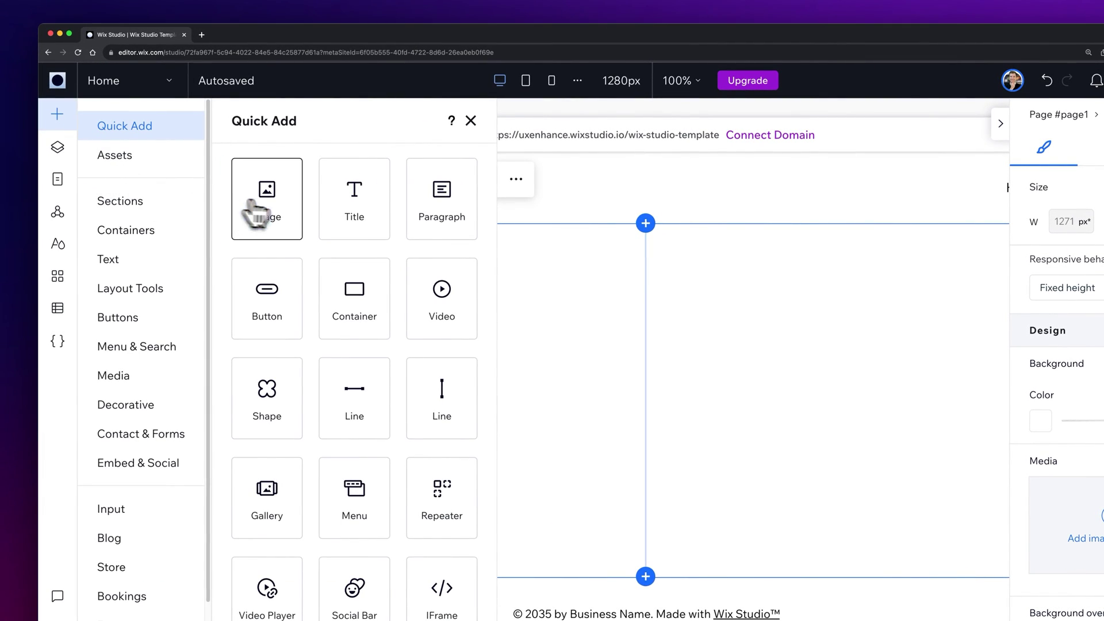
{"action": "left_click_drag", "start_coordinate": [256, 214], "coordinate": [377, 377]}
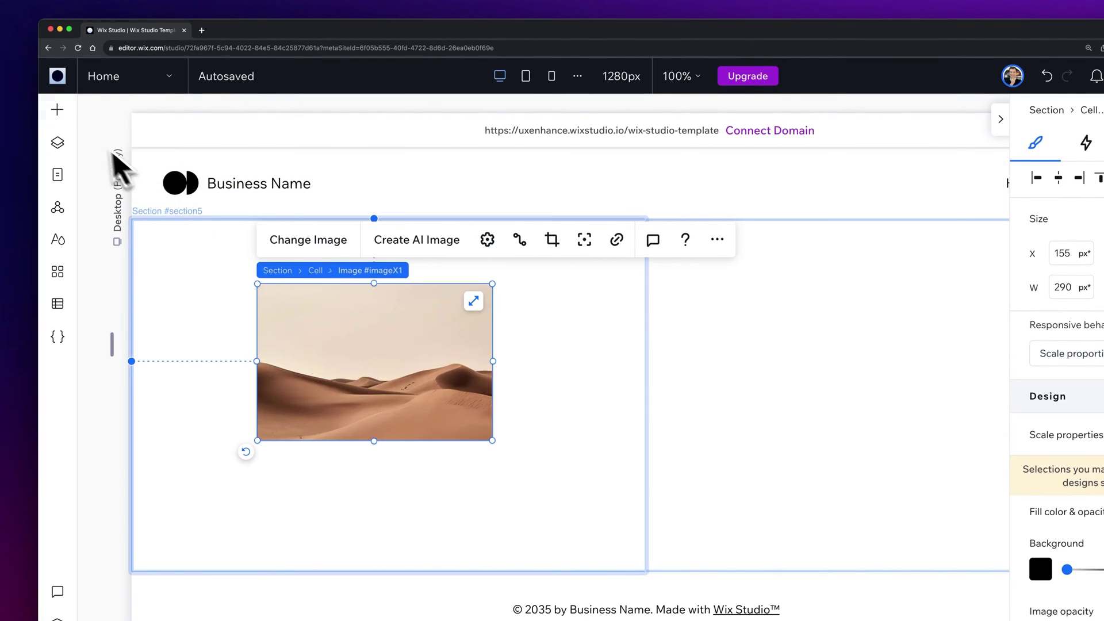
Add a title to the left cell and place it beneath the image
{"action": "left_click", "coordinate": [57, 109]}
{"action": "left_click_drag", "start_coordinate": [362, 213], "coordinate": [570, 511]}
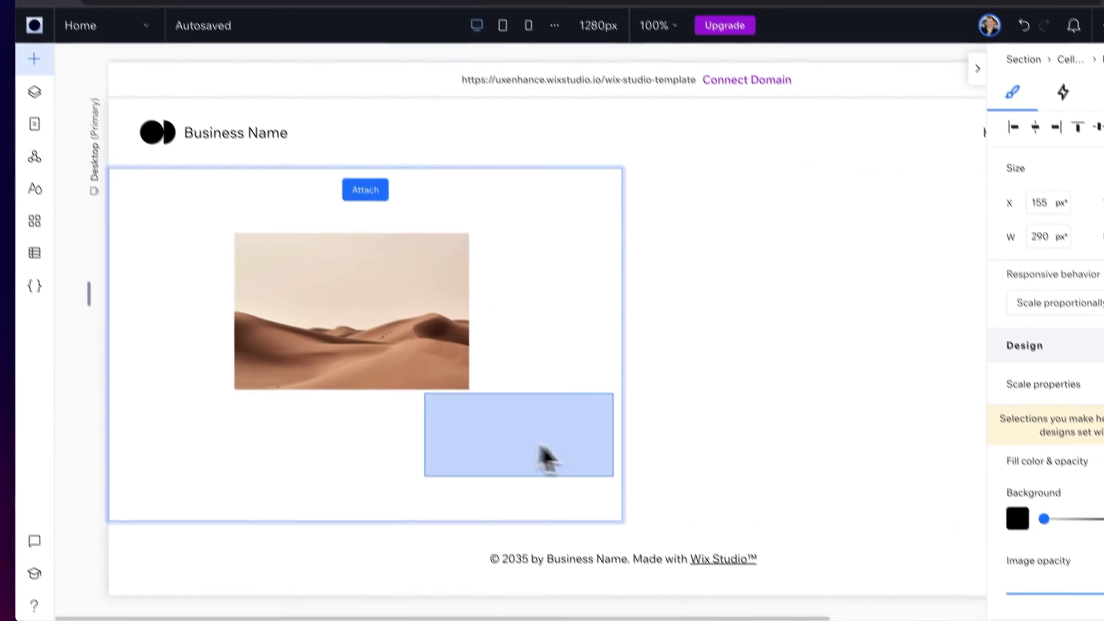
{"action": "left_click_drag", "start_coordinate": [546, 457], "coordinate": [392, 475]}
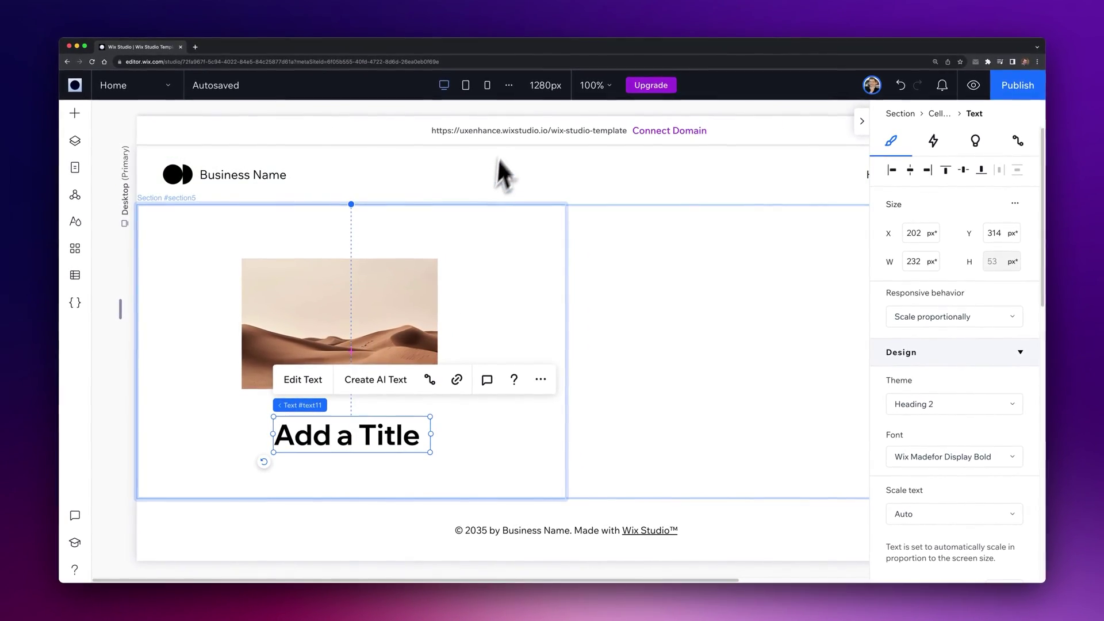
On the tablet breakpoint, try to move the title from the left cell into the right cell
{"action": "left_click", "coordinate": [466, 85]}
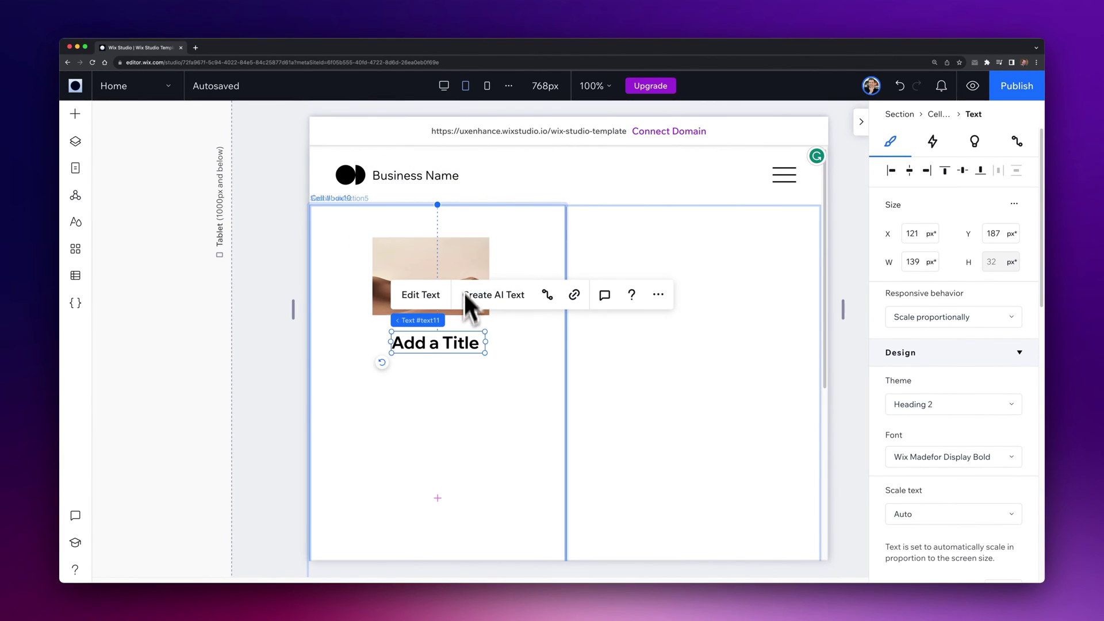
{"action": "left_click_drag", "start_coordinate": [437, 343], "coordinate": [719, 325]}
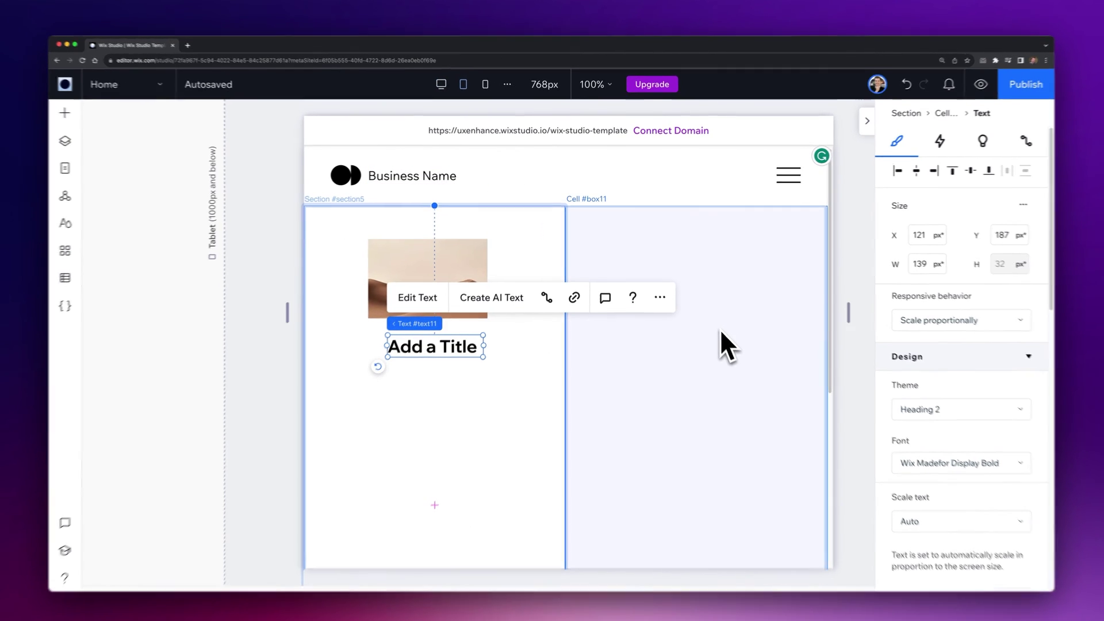
{"action": "left_click_drag", "start_coordinate": [437, 345], "coordinate": [746, 381]}
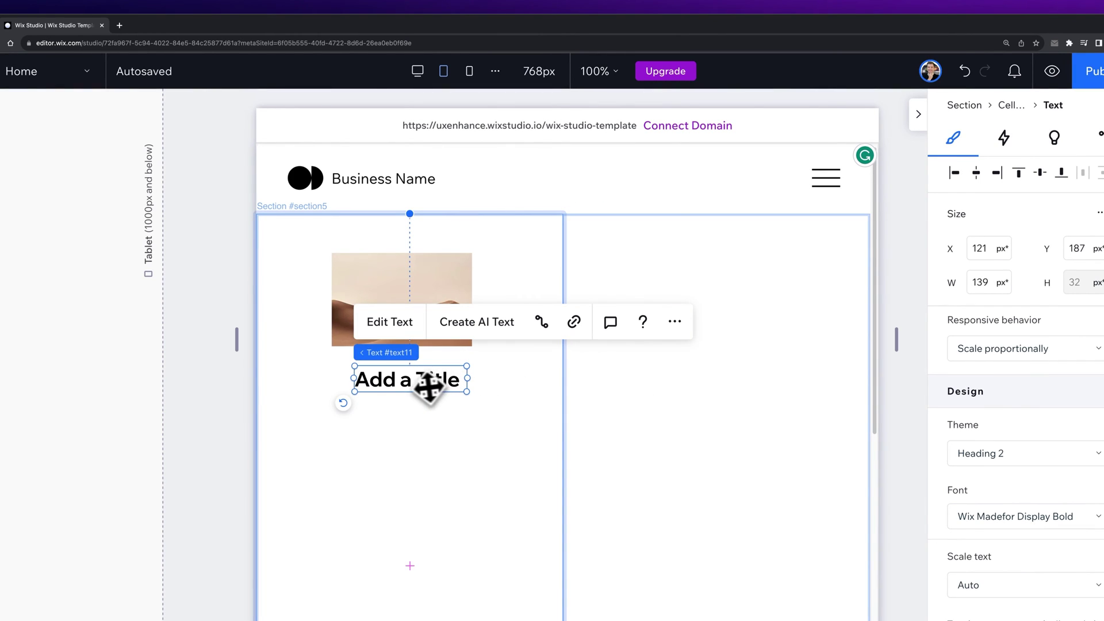
{"action": "left_click_drag", "start_coordinate": [429, 387], "coordinate": [778, 394]}
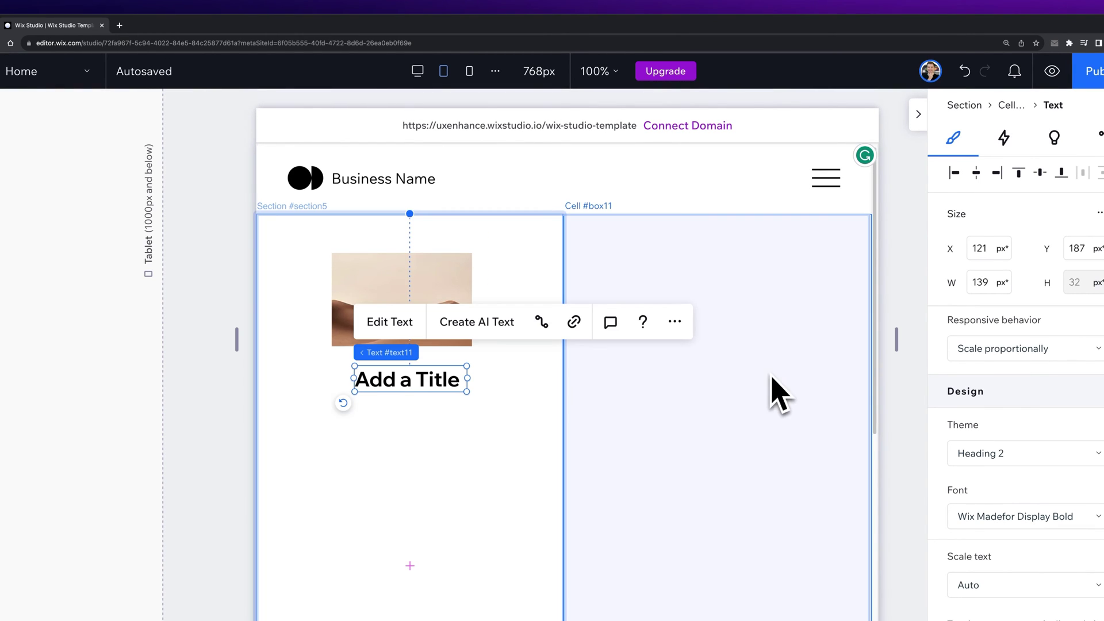
{"action": "left_click_drag", "start_coordinate": [432, 389], "coordinate": [558, 402]}
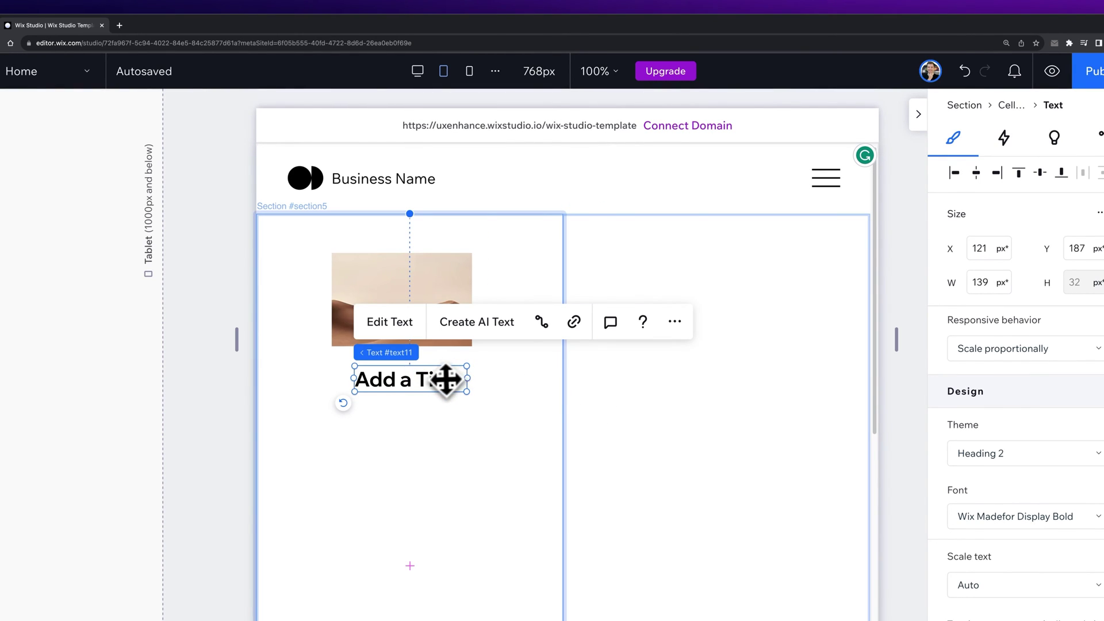
On the desktop breakpoint, move the title into the right cell and check its placement on tablet
{"action": "left_click", "coordinate": [418, 70]}
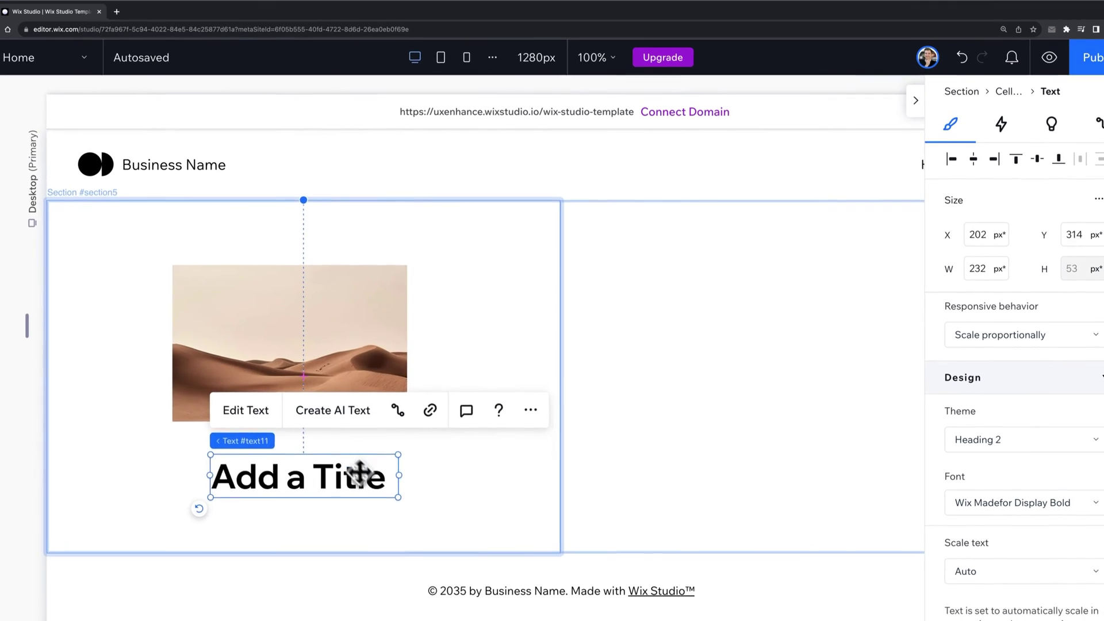
{"action": "left_click_drag", "start_coordinate": [364, 490], "coordinate": [784, 443]}
{"action": "left_click", "coordinate": [440, 51]}
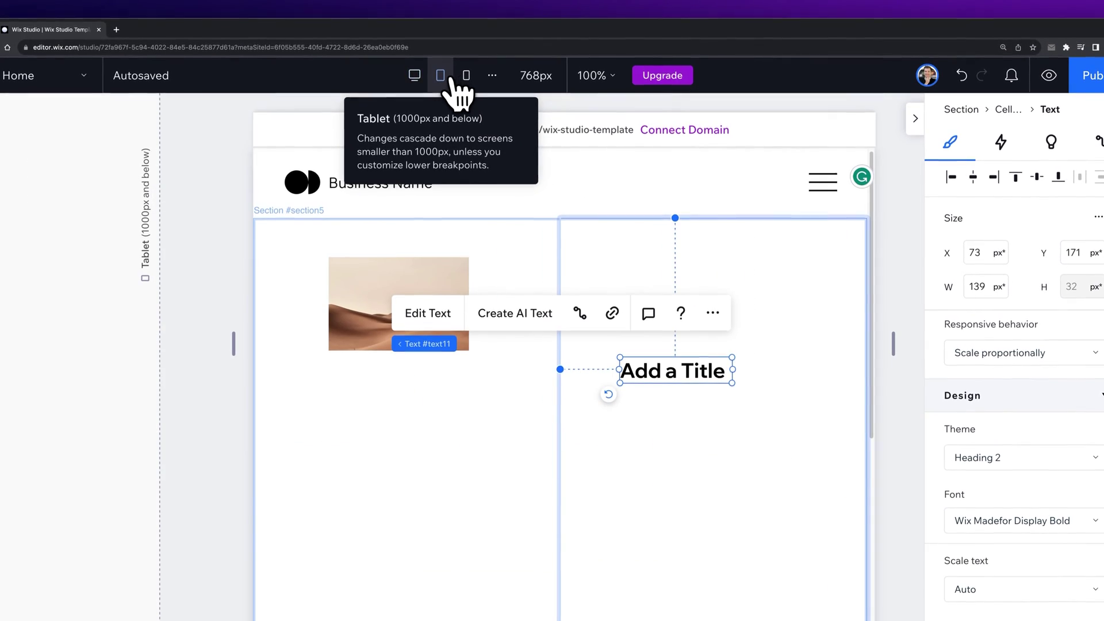
On the tablet breakpoint, move the title back into the left cell below the image and check the desktop layout
{"action": "left_click_drag", "start_coordinate": [707, 378], "coordinate": [414, 404]}
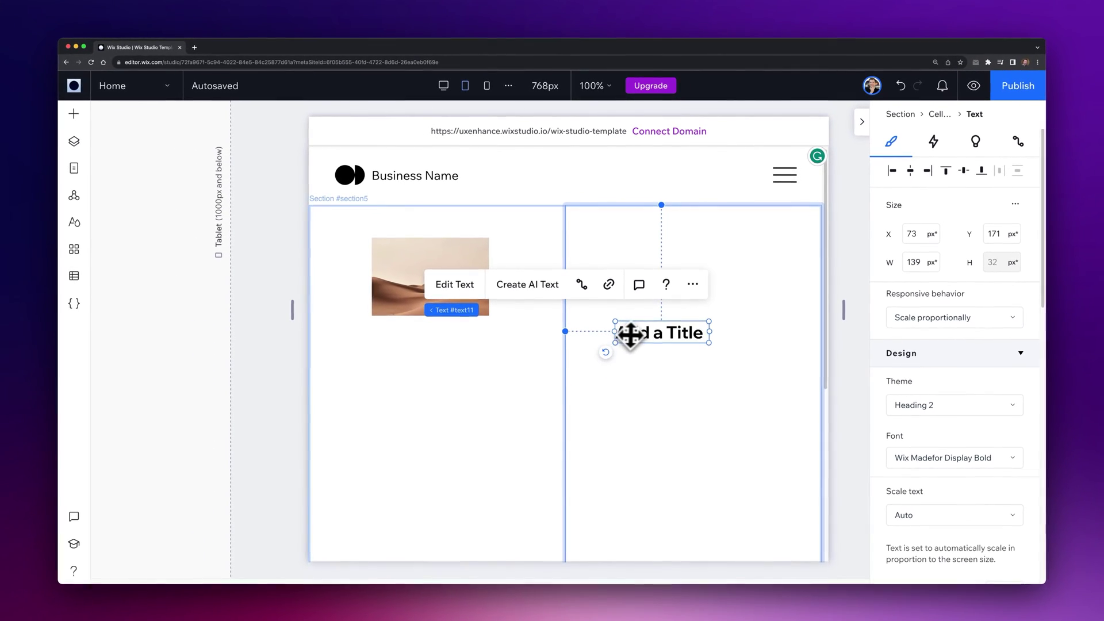
{"action": "left_click_drag", "start_coordinate": [631, 333], "coordinate": [515, 361]}
{"action": "left_click_drag", "start_coordinate": [653, 330], "coordinate": [406, 367]}
{"action": "left_click", "coordinate": [443, 86]}
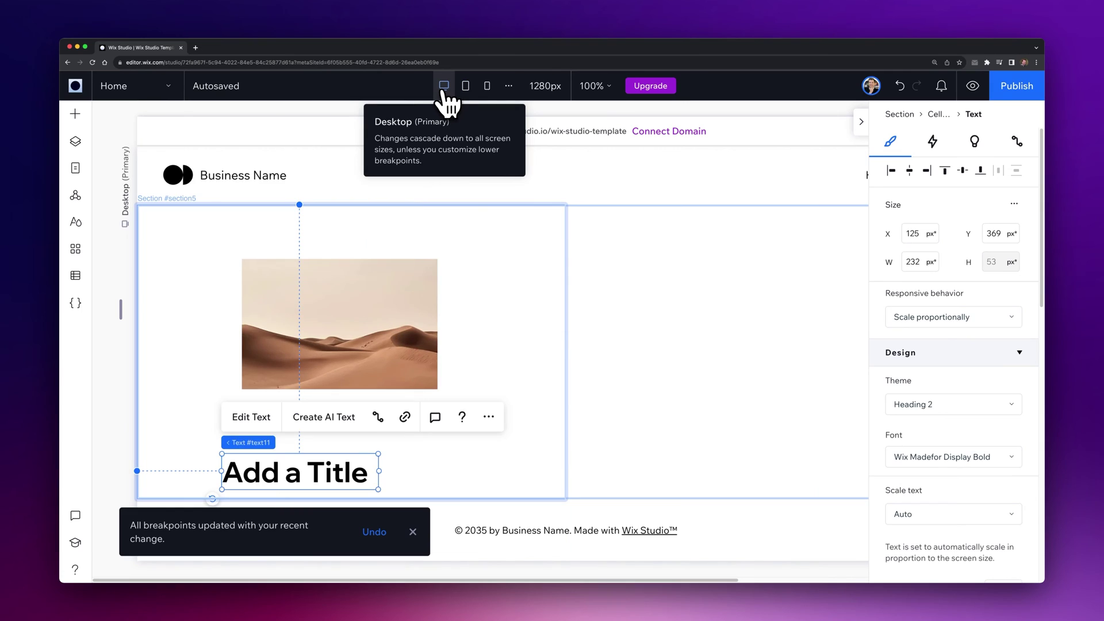
Delete the image and the title from the left cell on the desktop breakpoint
{"action": "left_click", "coordinate": [589, 366]}
{"action": "left_click", "coordinate": [522, 379]}
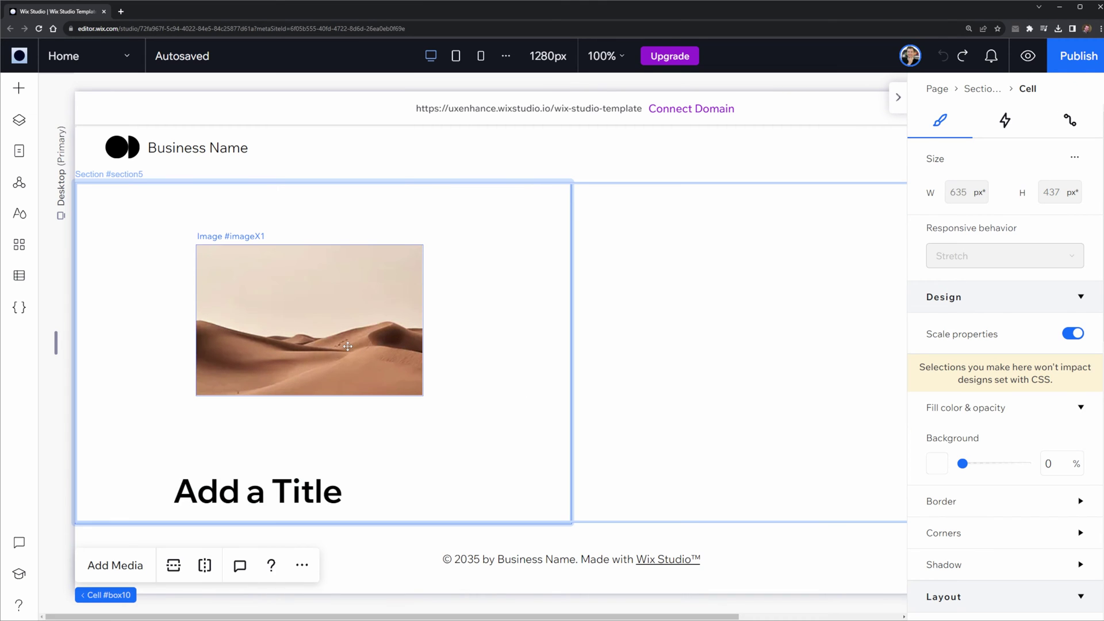
{"action": "left_click", "coordinate": [367, 367]}
{"action": "key", "text": "Delete"}
{"action": "left_click", "coordinate": [258, 490]}
{"action": "key", "text": "Delete"}
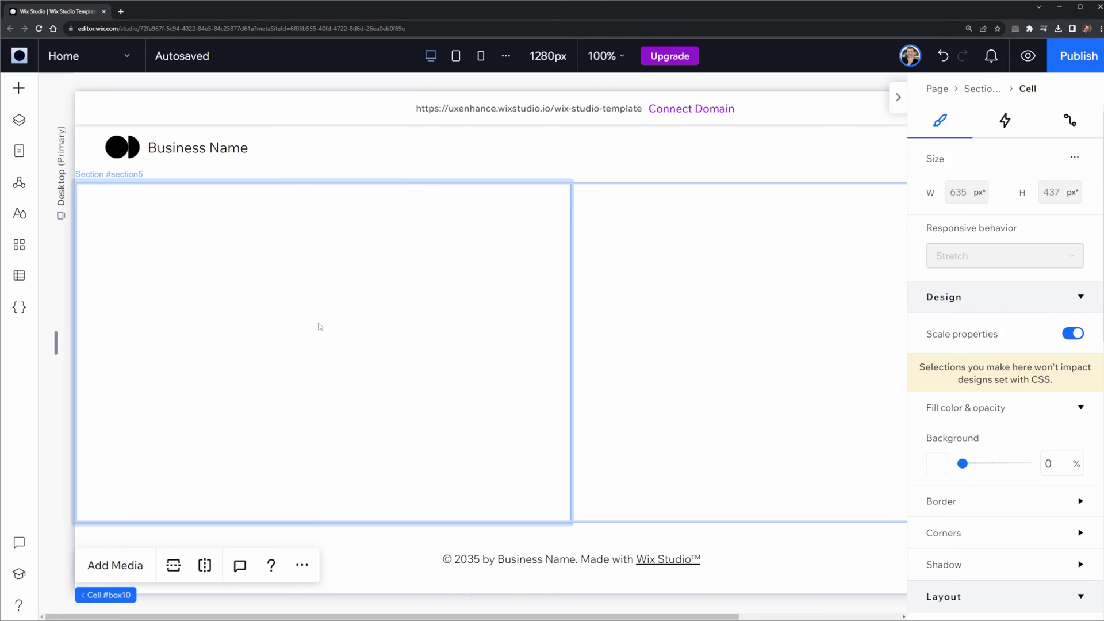
Delete the two-cell layout from the section on the desktop breakpoint and select the emptied section
{"action": "left_click", "coordinate": [571, 305]}
{"action": "key", "text": "Delete"}
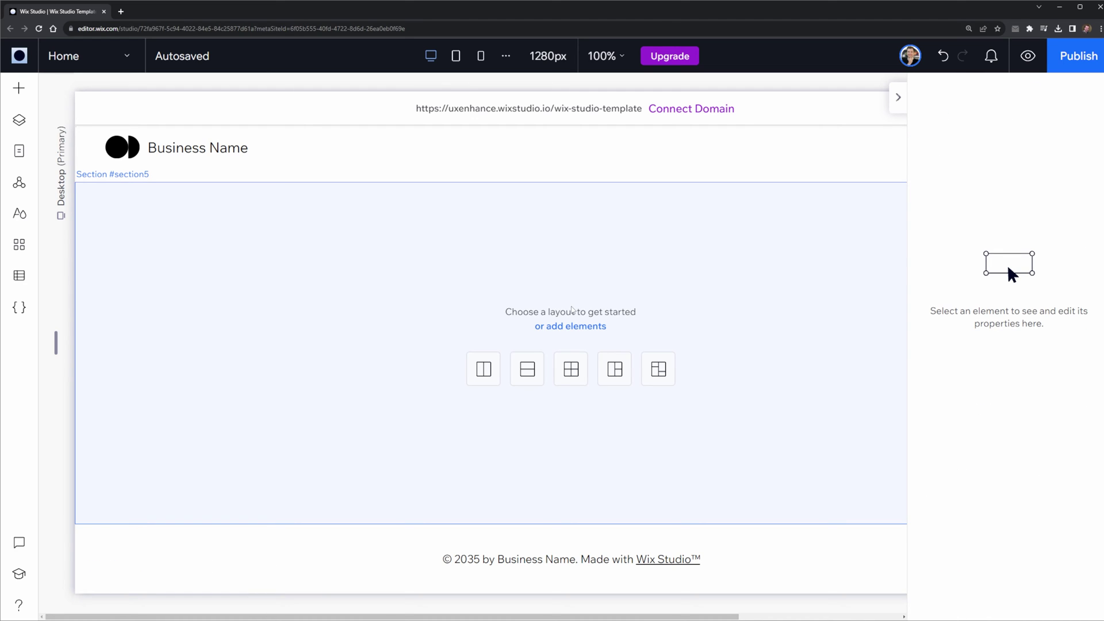
{"action": "left_click_drag", "start_coordinate": [556, 237], "coordinate": [692, 282]}
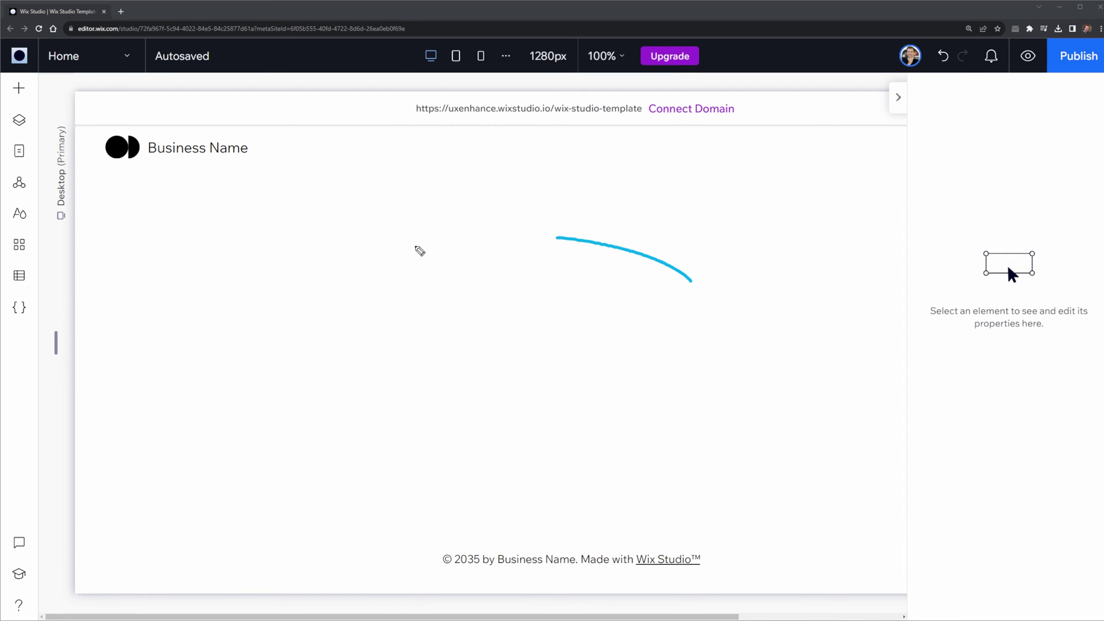
{"action": "key", "text": "Escape"}
{"action": "left_click", "coordinate": [534, 247]}
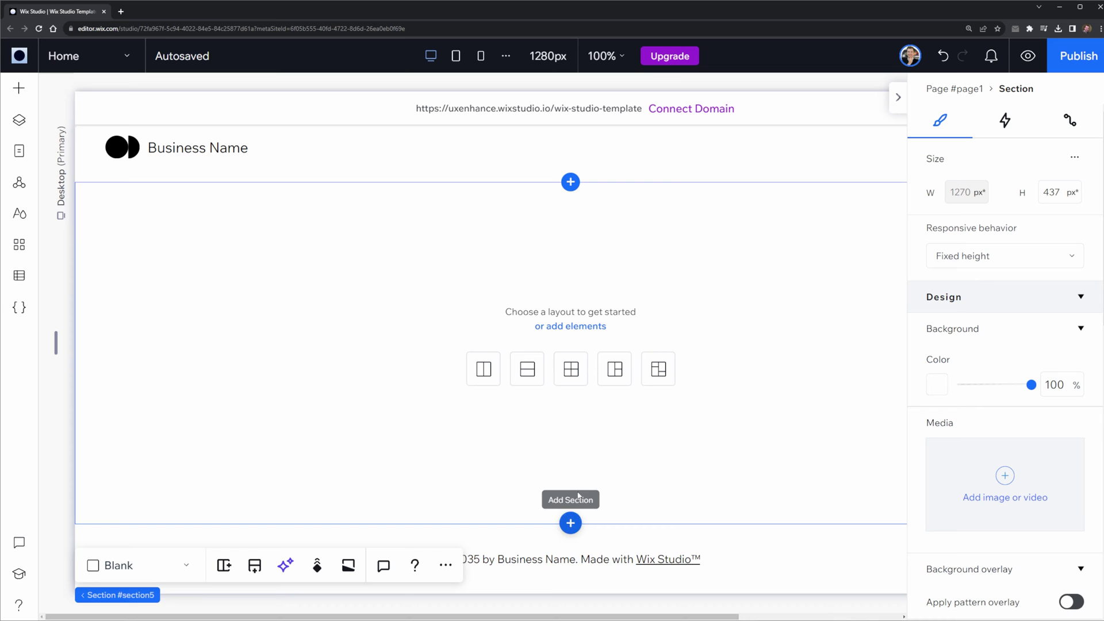
Add a blank section below the current one and delete both sections from the page
{"action": "left_click", "coordinate": [570, 522]}
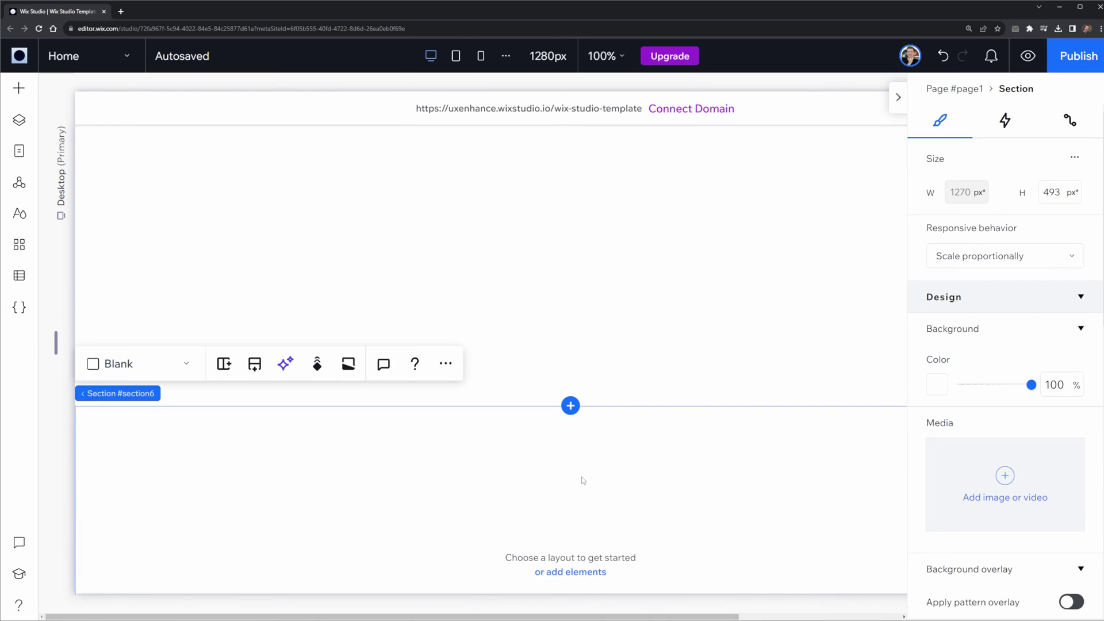
{"action": "key", "text": "Delete"}
{"action": "left_click", "coordinate": [483, 340]}
{"action": "key", "text": "Delete"}
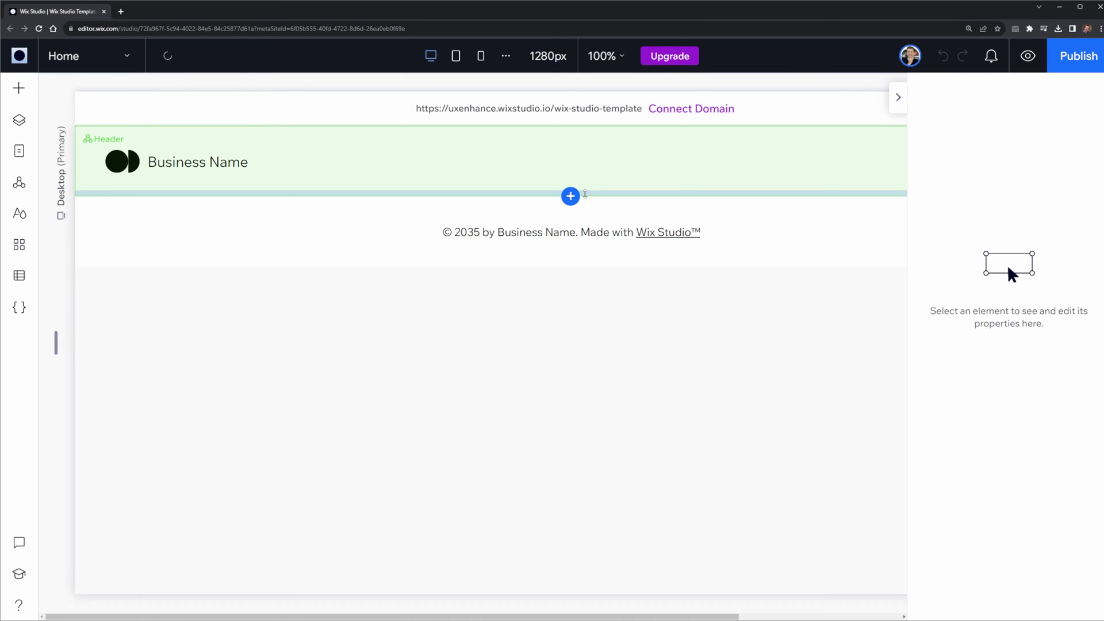
Add a blank section below the header and duplicate it
{"action": "left_click", "coordinate": [570, 196]}
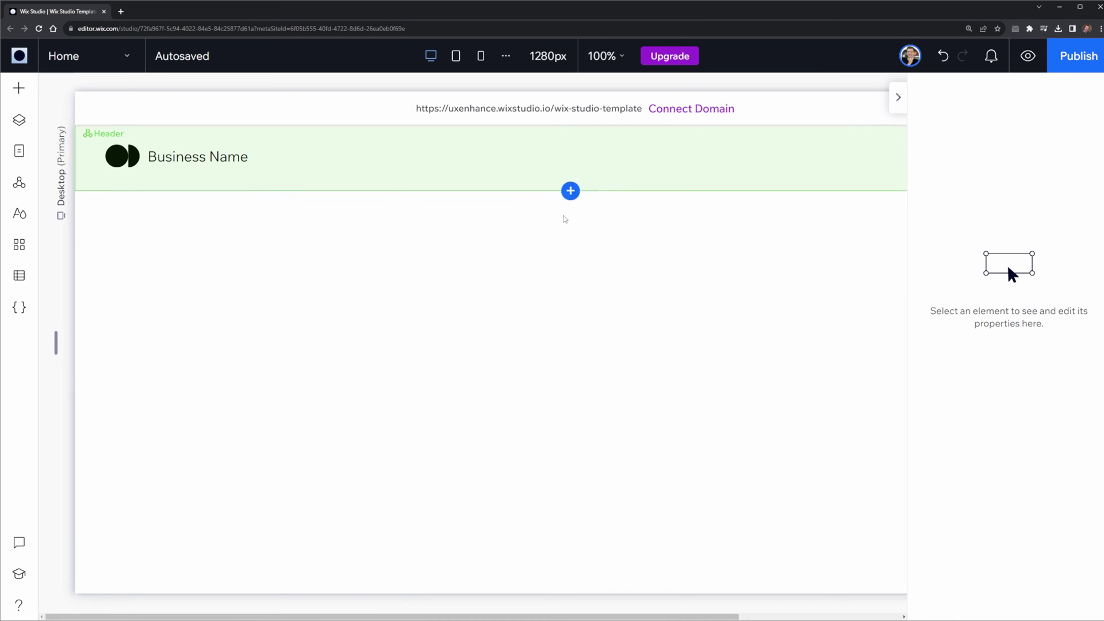
{"action": "left_click", "coordinate": [506, 265]}
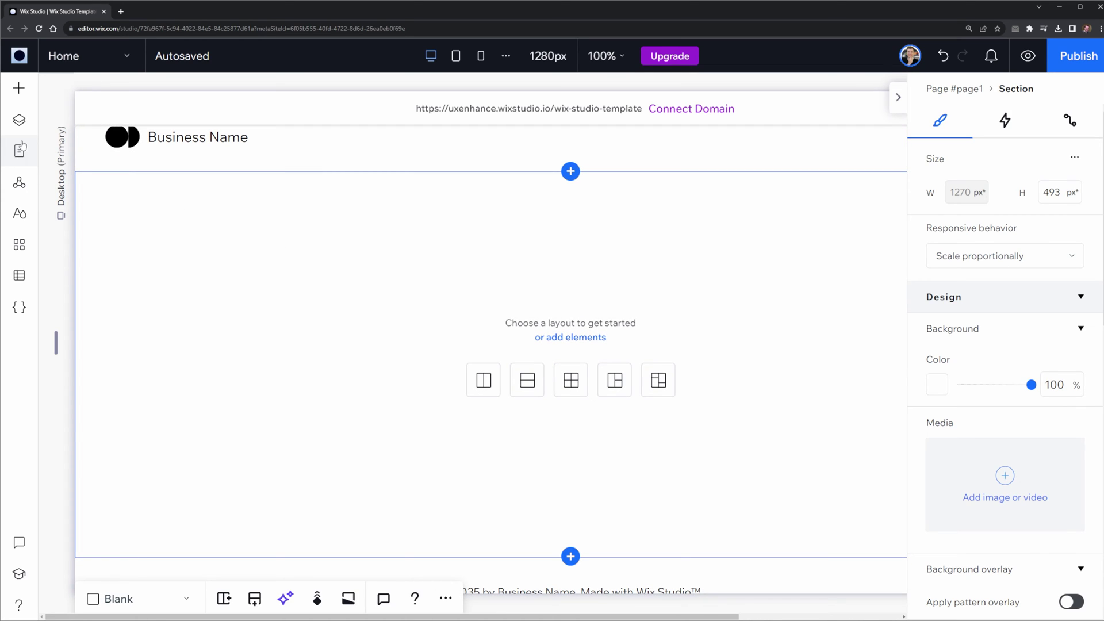
{"action": "left_click", "coordinate": [27, 126]}
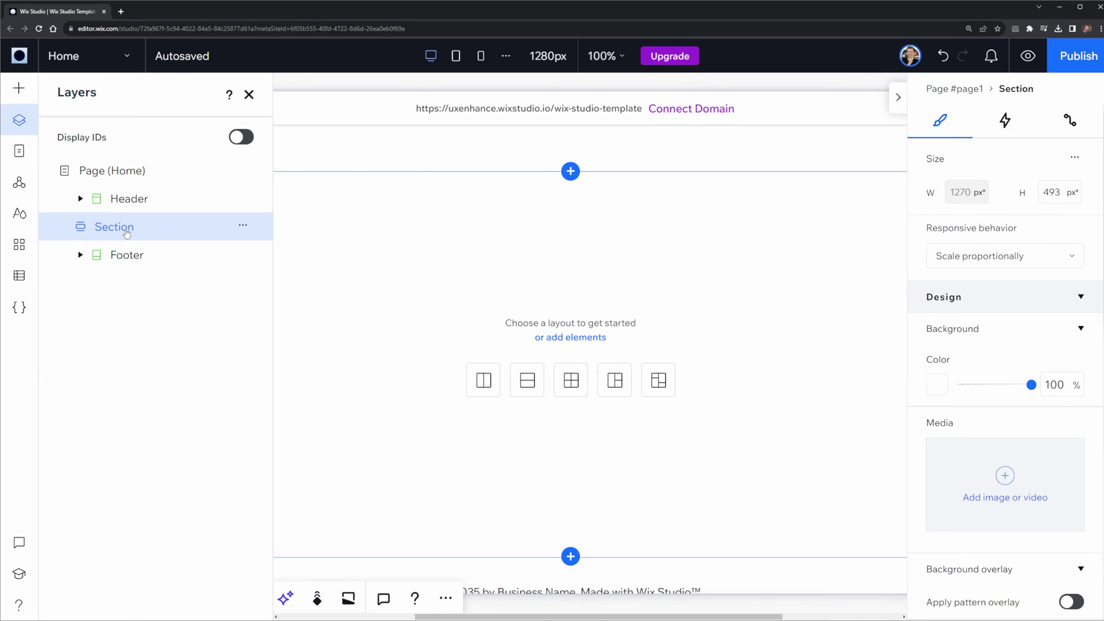
{"action": "right_click", "coordinate": [127, 233]}
{"action": "left_click", "coordinate": [194, 235]}
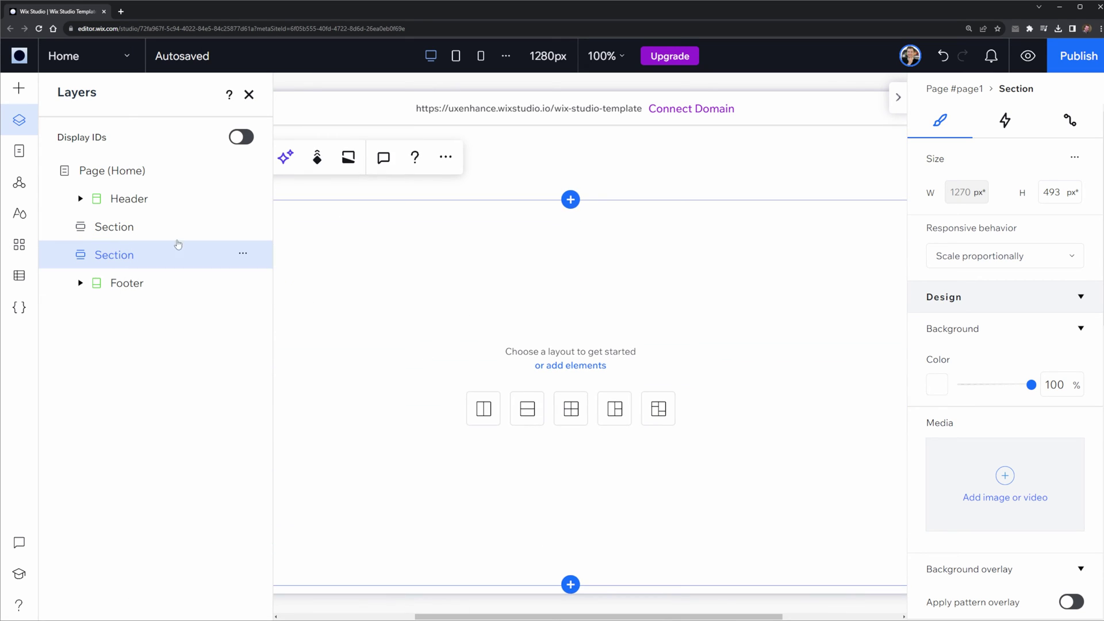
Look at the Welcome designs among the ready-made designed sections
{"action": "left_click", "coordinate": [24, 89]}
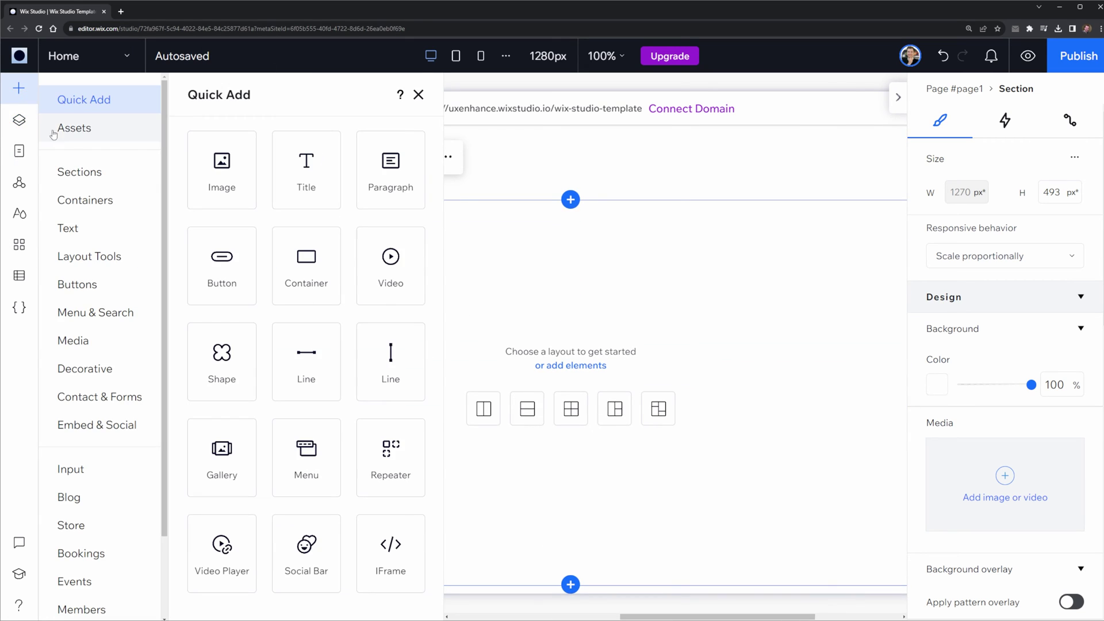
{"action": "left_click", "coordinate": [103, 180]}
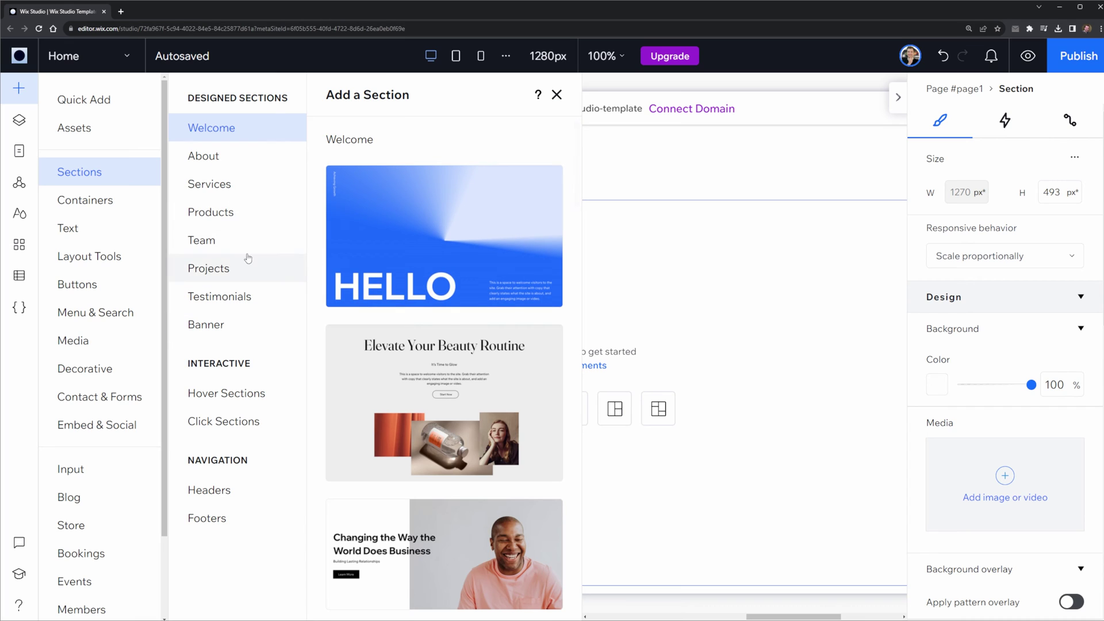
{"action": "left_click", "coordinate": [60, 187]}
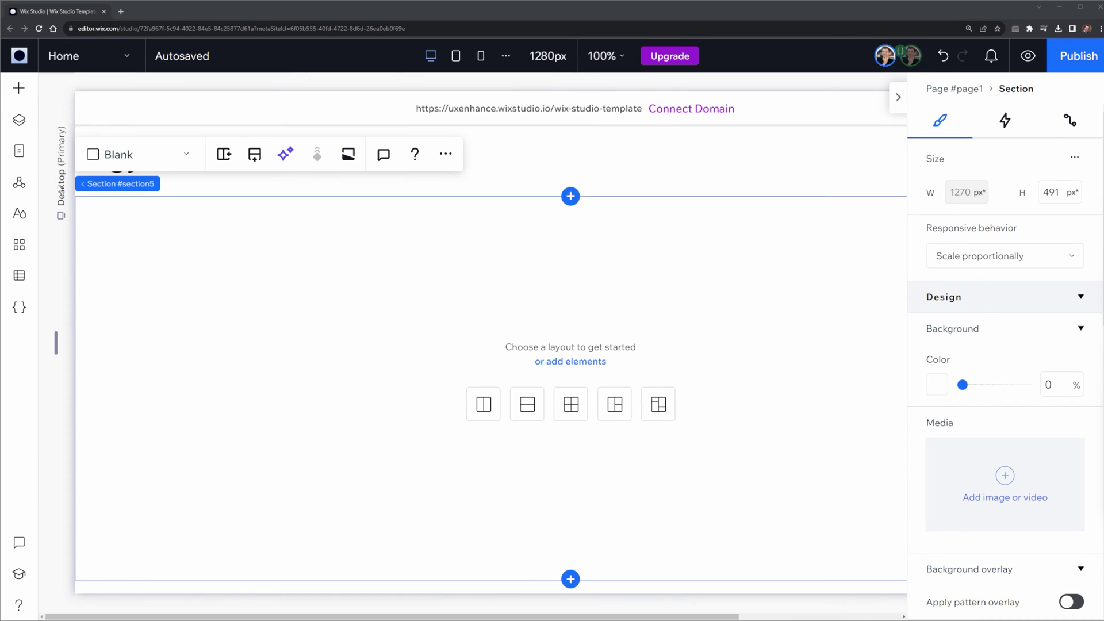
Insert the three-column section grid below the header and select its middle cell
{"action": "left_click", "coordinate": [21, 98]}
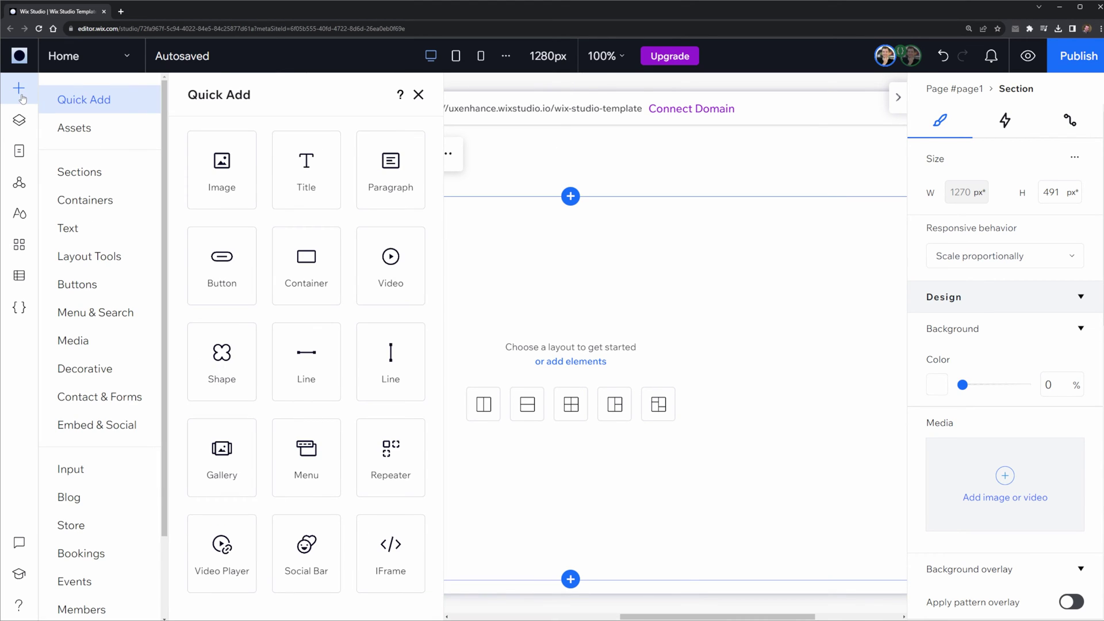
{"action": "left_click", "coordinate": [118, 261]}
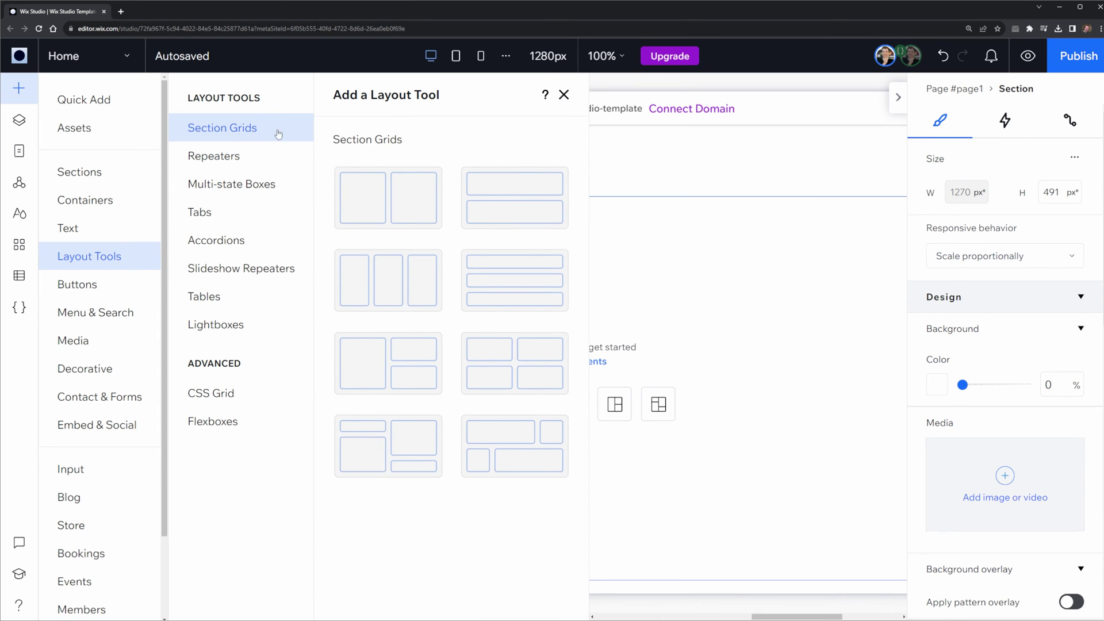
{"action": "left_click", "coordinate": [427, 292]}
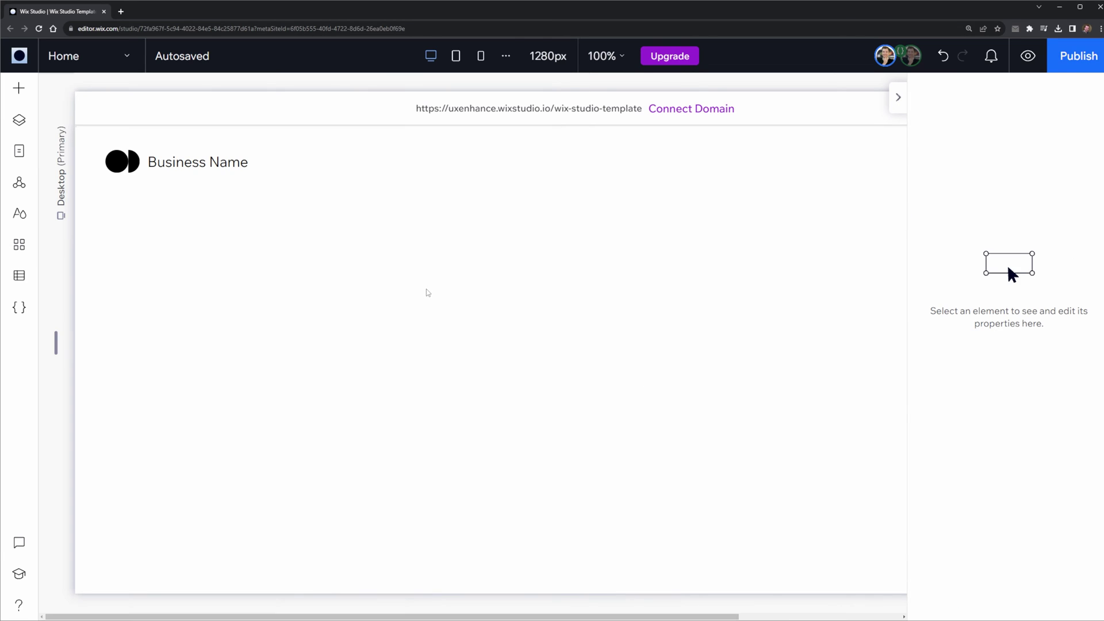
{"action": "left_click", "coordinate": [546, 308]}
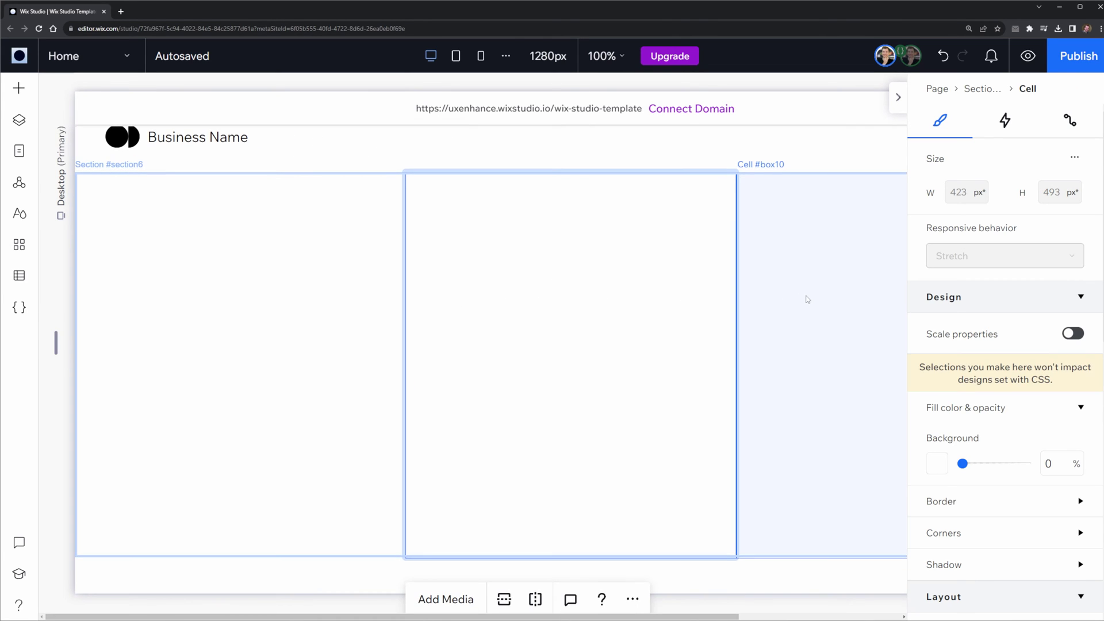
Delete the three-column cell layout so the section is blank
{"action": "left_click", "coordinate": [343, 337]}
{"action": "left_click", "coordinate": [472, 339]}
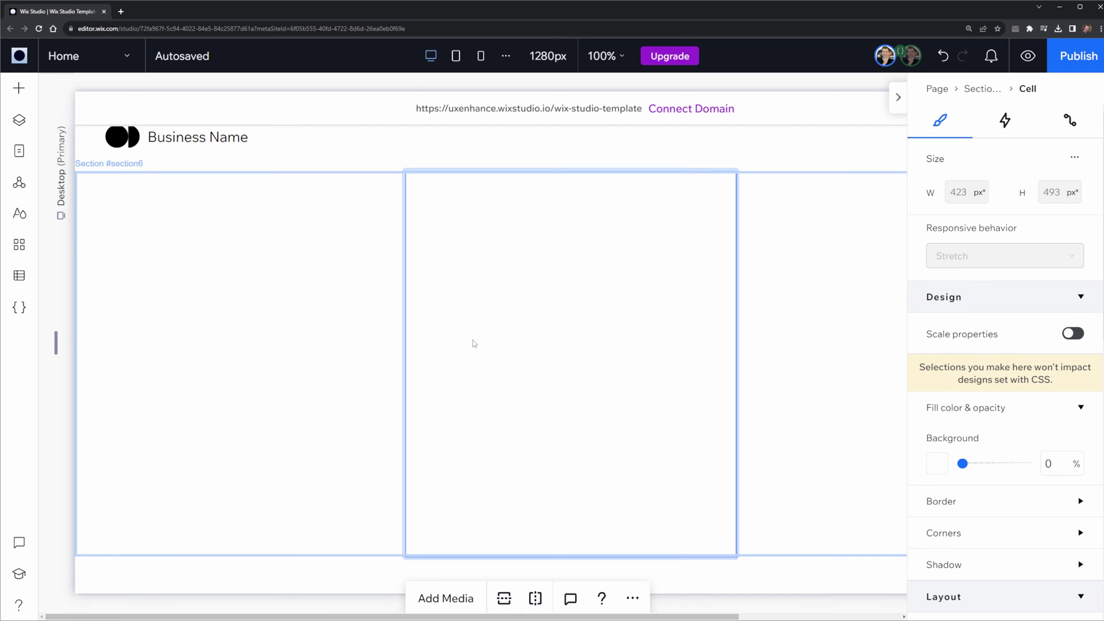
{"action": "key", "text": "Delete"}
{"action": "left_click", "coordinate": [479, 301]}
{"action": "key", "text": "Delete"}
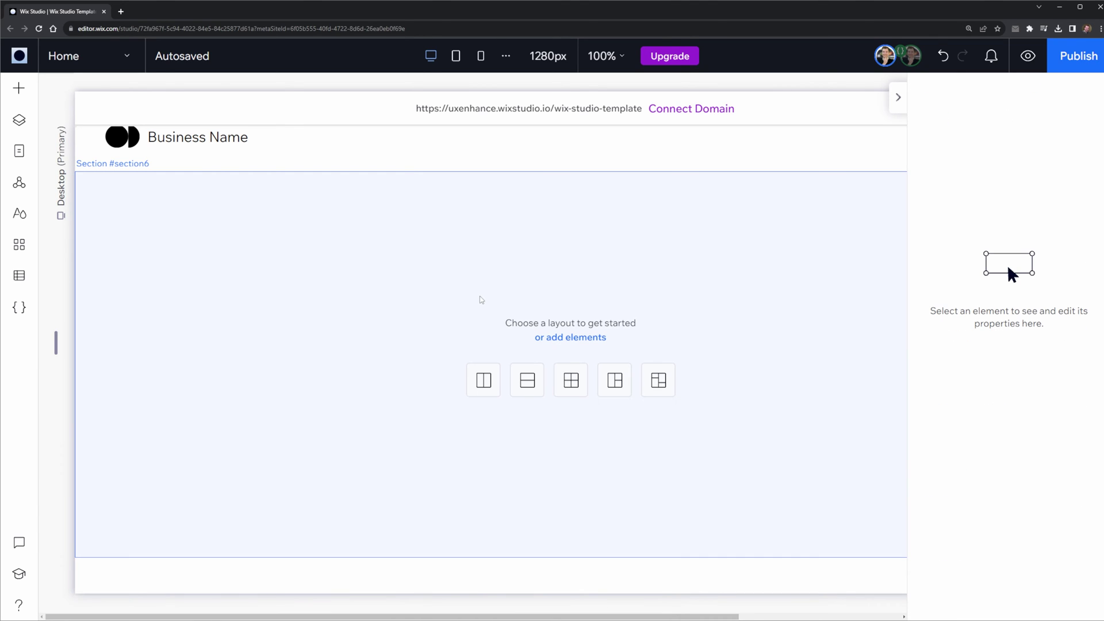
Try placing an image directly in the blank section at about X 198 px, Y 89 px, and delete it
{"action": "left_click", "coordinate": [21, 90]}
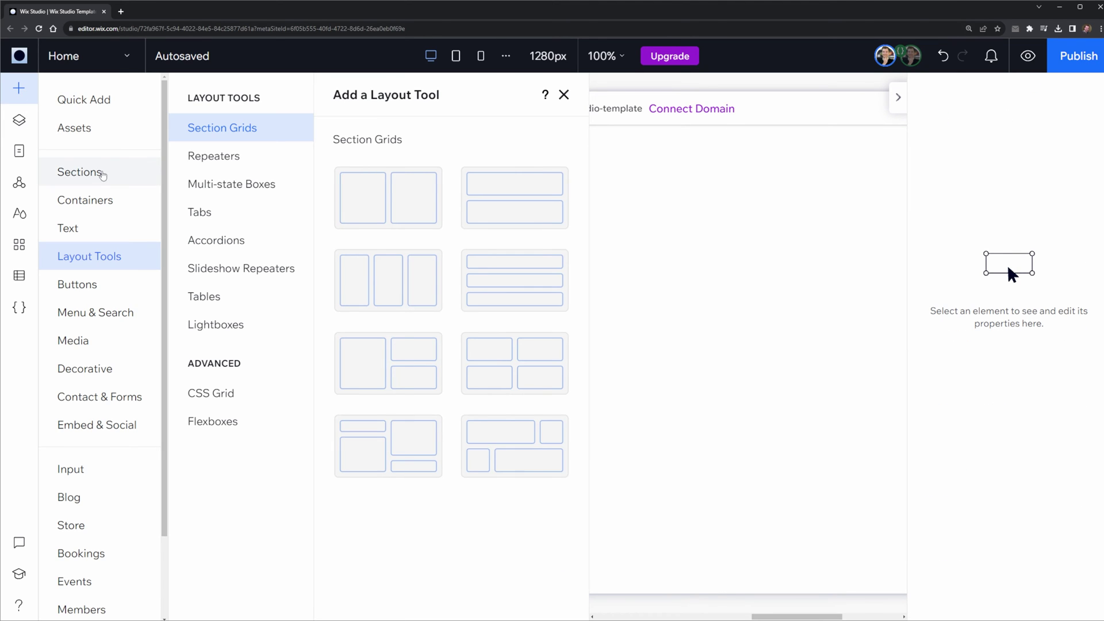
{"action": "left_click", "coordinate": [90, 102]}
{"action": "left_click", "coordinate": [222, 167]}
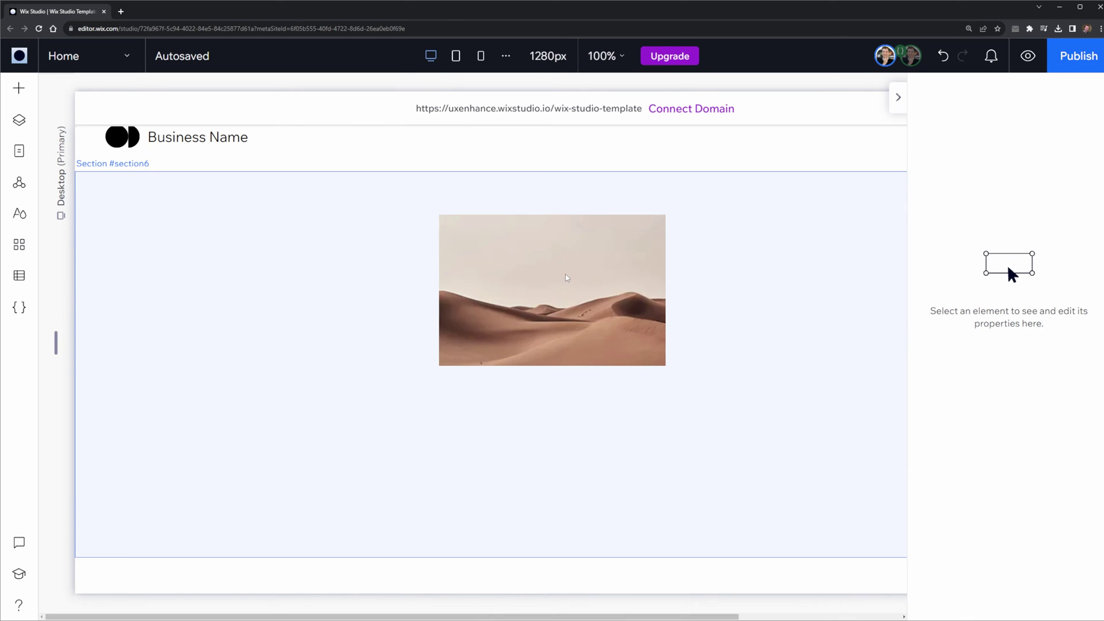
{"action": "left_click_drag", "start_coordinate": [551, 284], "coordinate": [341, 311]}
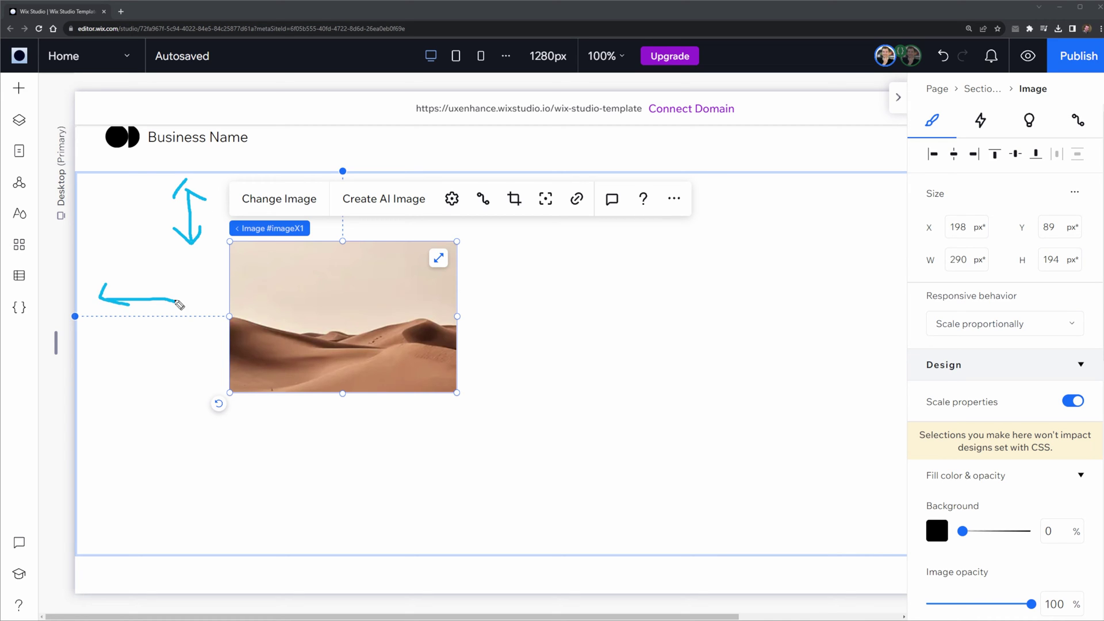
{"action": "key", "text": "Delete"}
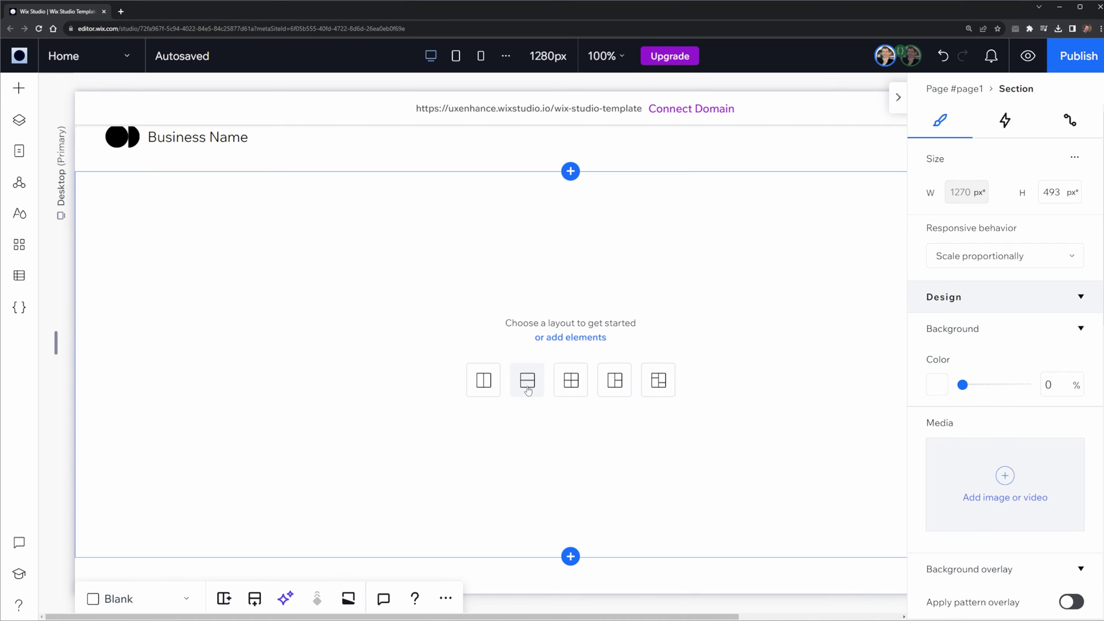
Split the section into two side-by-side cells and place an image in the left cell at about X 256 px, Y 99 px
{"action": "left_click", "coordinate": [483, 380]}
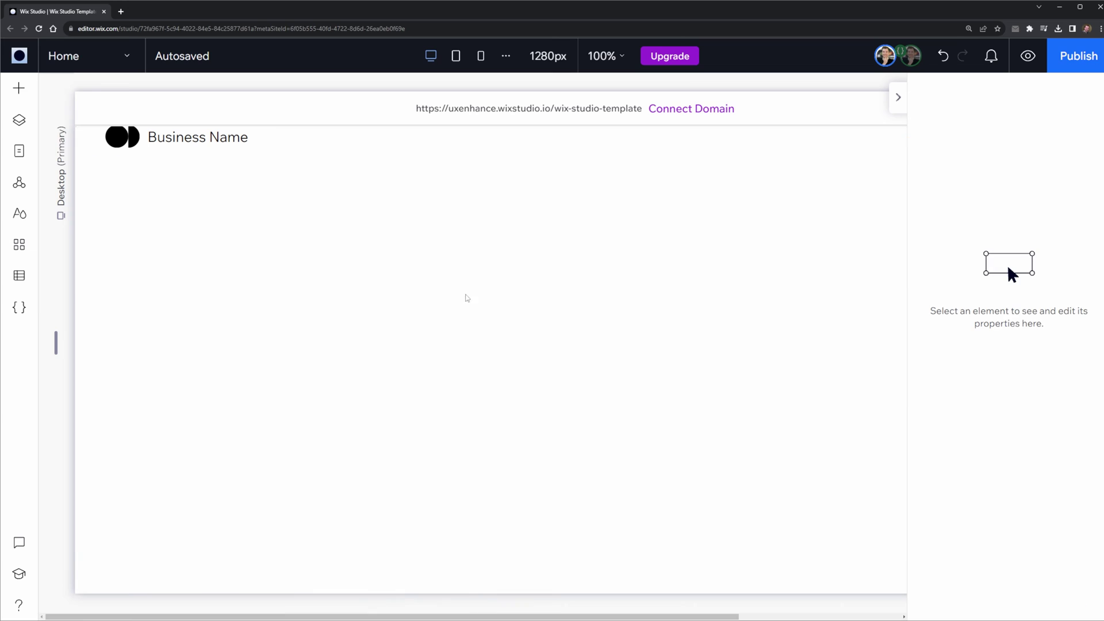
{"action": "left_click", "coordinate": [19, 89]}
{"action": "left_click_drag", "start_coordinate": [219, 167], "coordinate": [414, 310]}
{"action": "scroll", "coordinate": [445, 322], "scroll_direction": "down", "scroll_amount": 2}
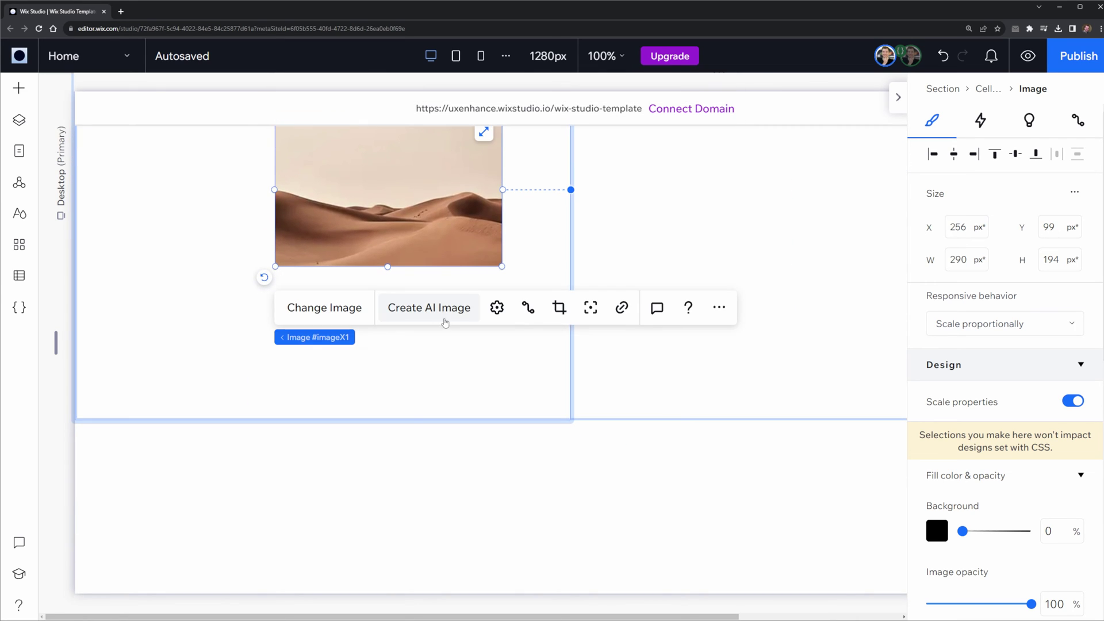
Move the image out of the left cell into the section below, at about X 513 px, Y 52 px
{"action": "left_click_drag", "start_coordinate": [397, 173], "coordinate": [584, 505]}
{"action": "scroll", "coordinate": [454, 310], "scroll_direction": "down", "scroll_amount": 3}
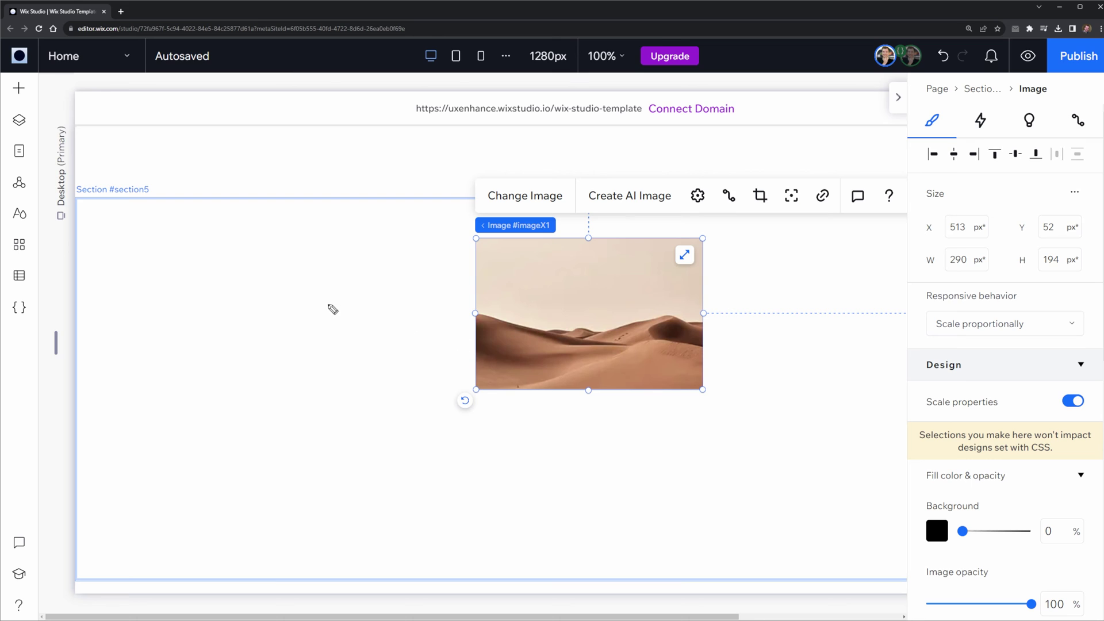
{"action": "left_click_drag", "start_coordinate": [328, 303], "coordinate": [457, 322]}
{"action": "key", "text": "Escape"}
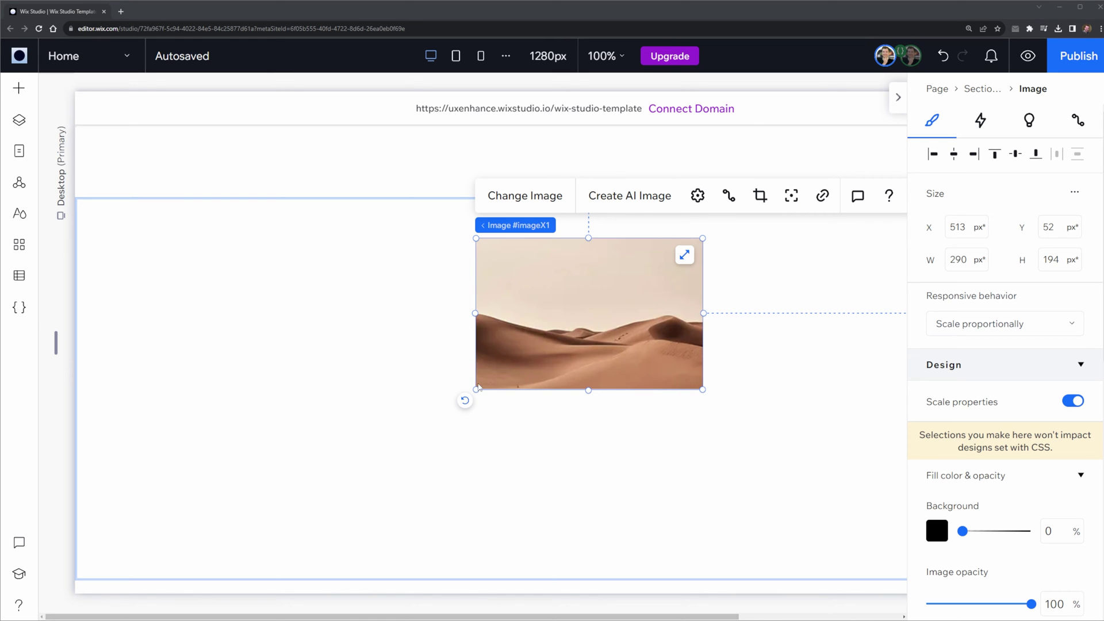
Move the image across the boundary with the section above, at about X 716 px, Y -47 px
{"action": "left_click", "coordinate": [473, 349]}
{"action": "scroll", "coordinate": [582, 387], "scroll_direction": "up", "scroll_amount": 3}
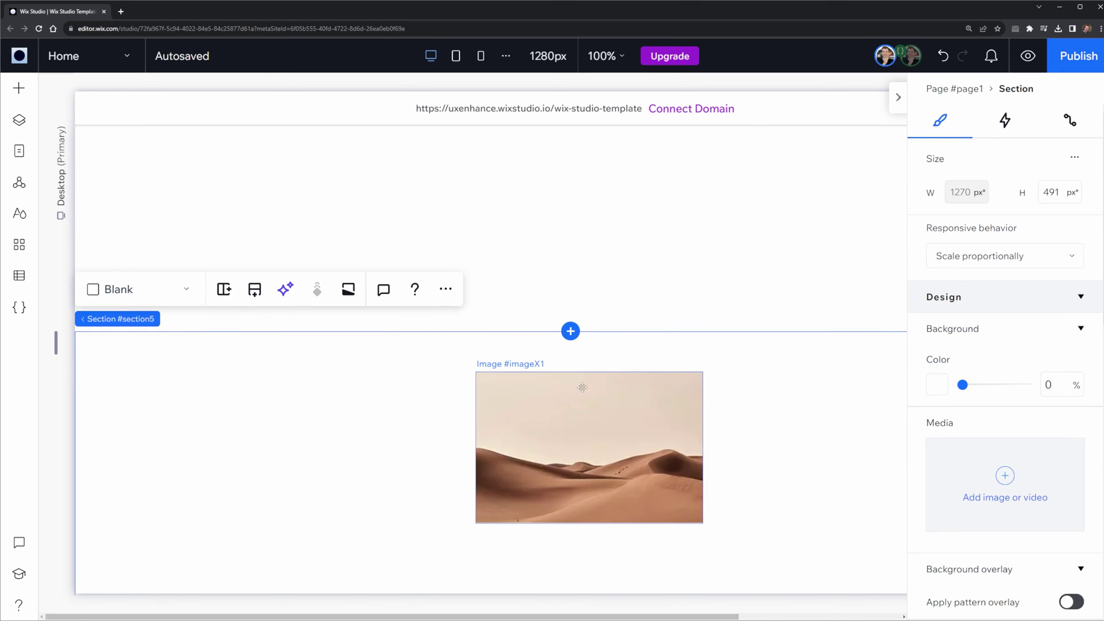
{"action": "left_click_drag", "start_coordinate": [701, 432], "coordinate": [773, 322]}
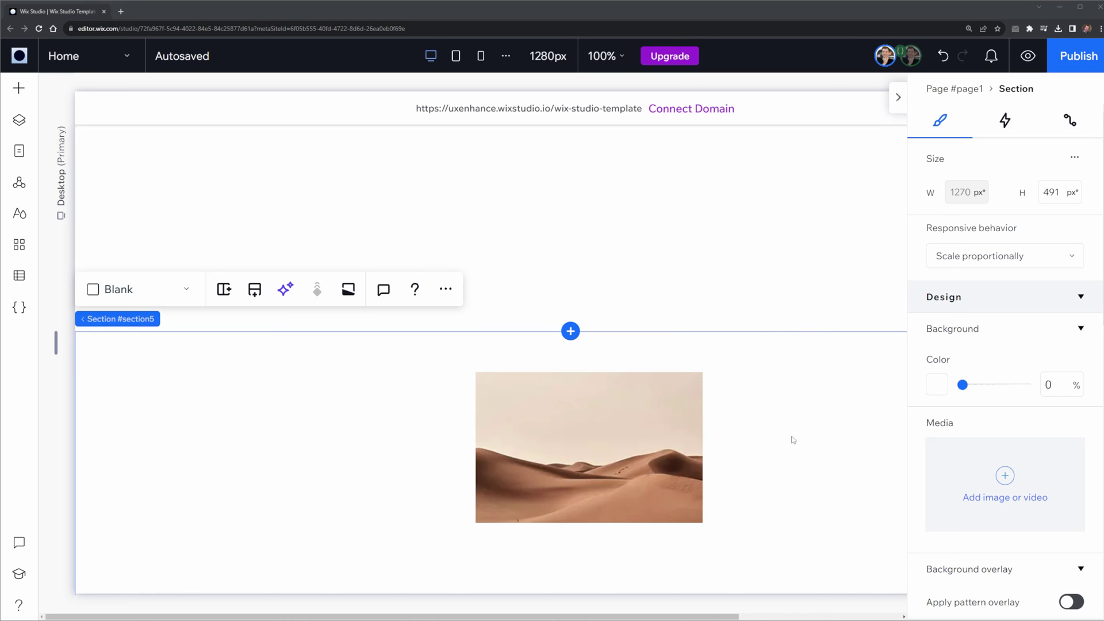
{"action": "left_click_drag", "start_coordinate": [562, 483], "coordinate": [721, 406]}
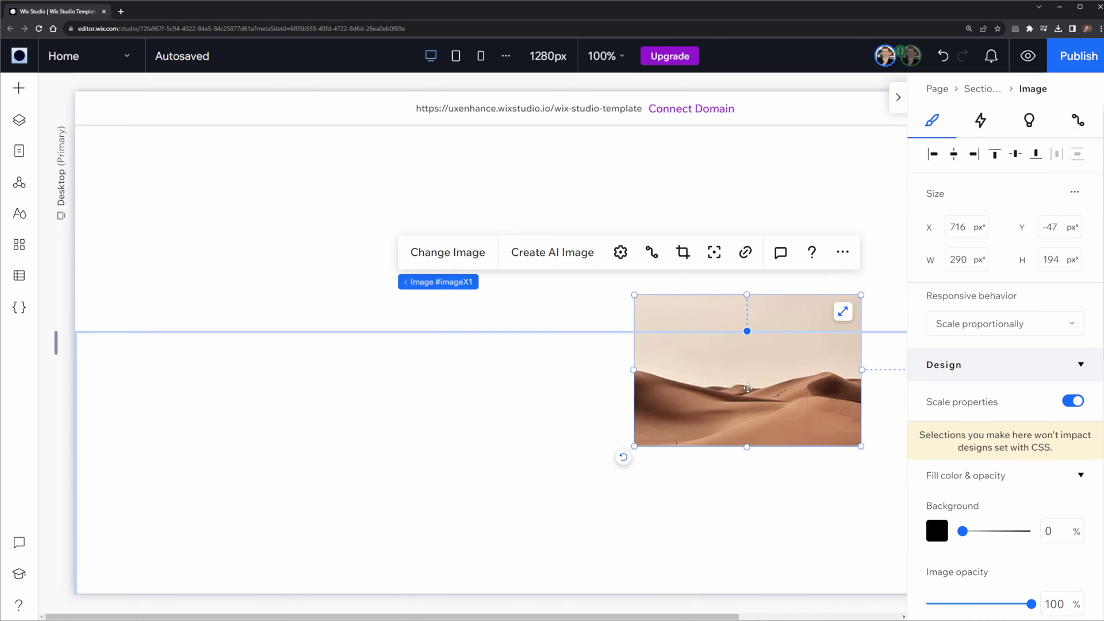
{"action": "left_click_drag", "start_coordinate": [614, 332], "coordinate": [605, 311]}
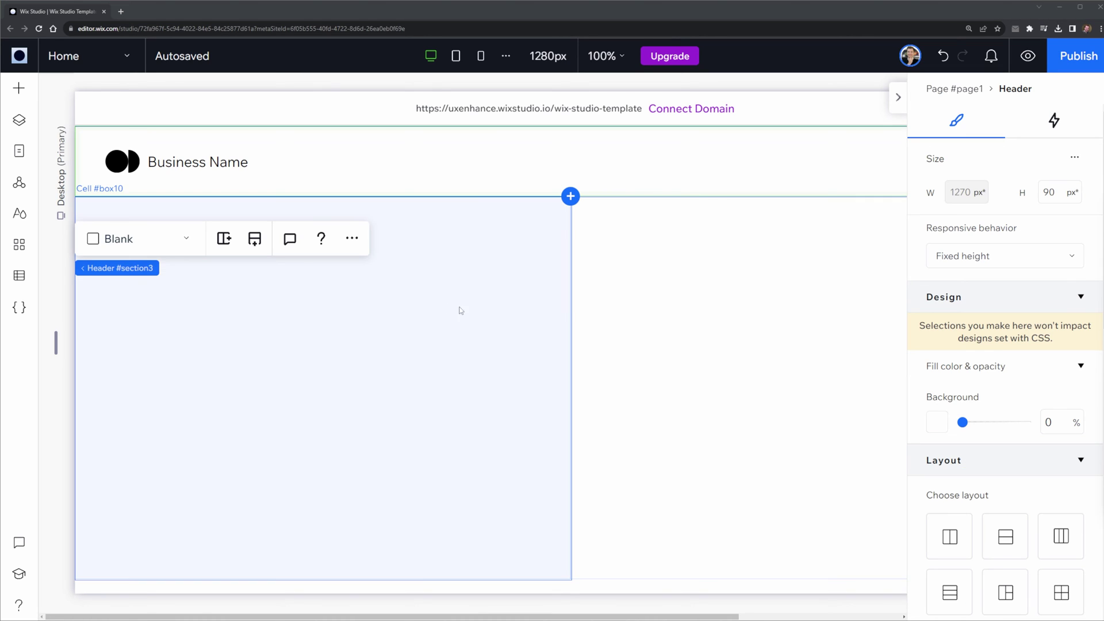
Add an image to the left cell at about X 169 px, Y 76 px, and a left-aligned title below it at about Y 281 px
{"action": "left_click", "coordinate": [19, 88]}
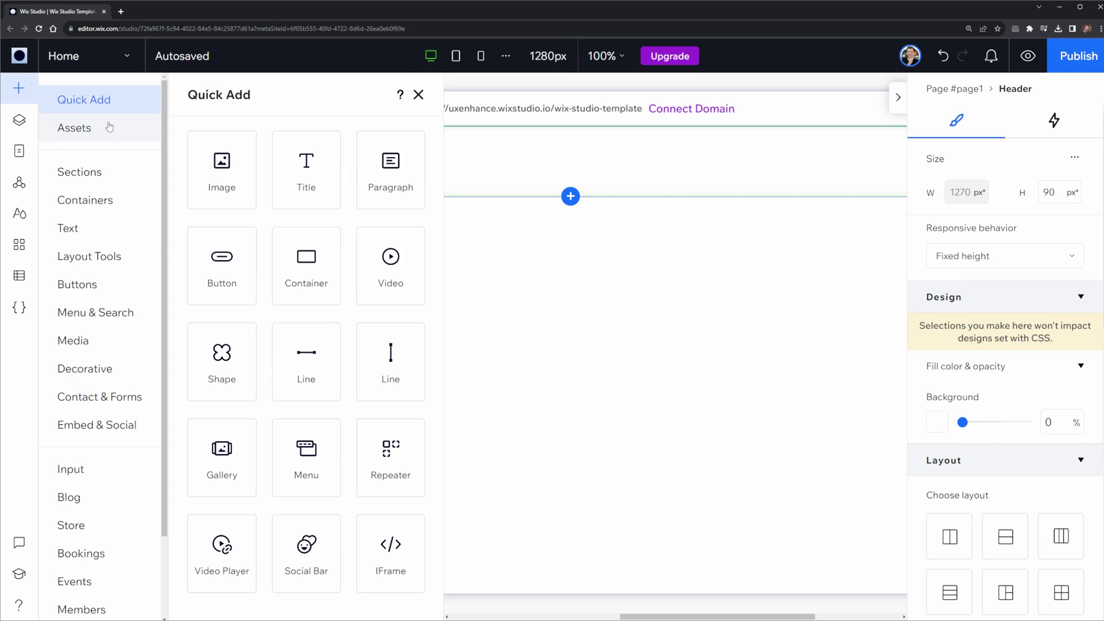
{"action": "left_click_drag", "start_coordinate": [190, 169], "coordinate": [321, 332]}
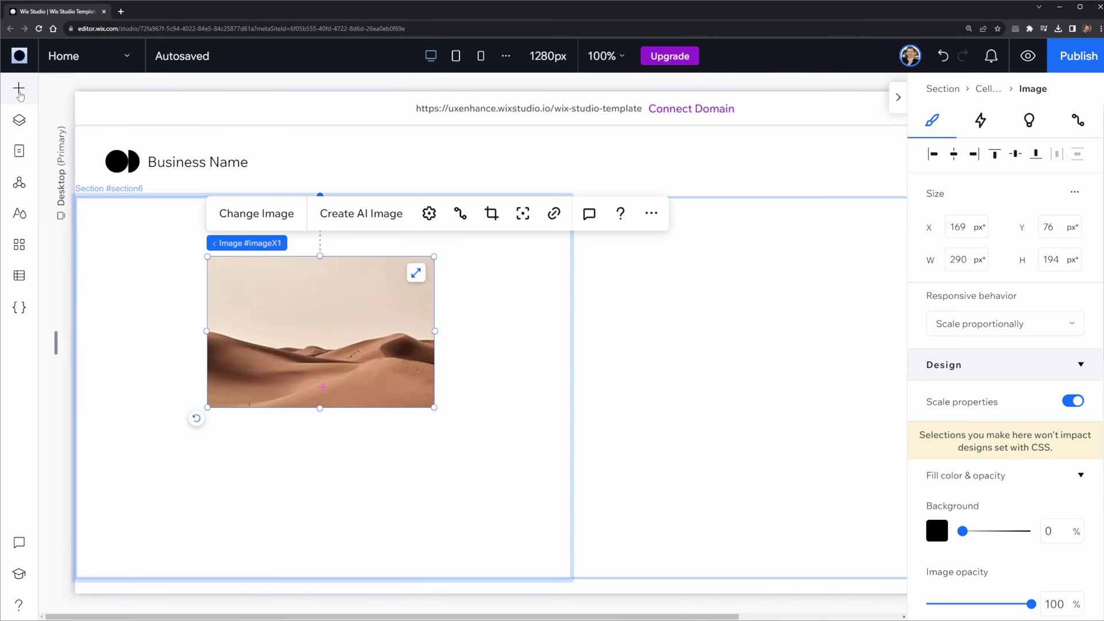
{"action": "left_click", "coordinate": [19, 93]}
{"action": "left_click_drag", "start_coordinate": [320, 175], "coordinate": [322, 438]}
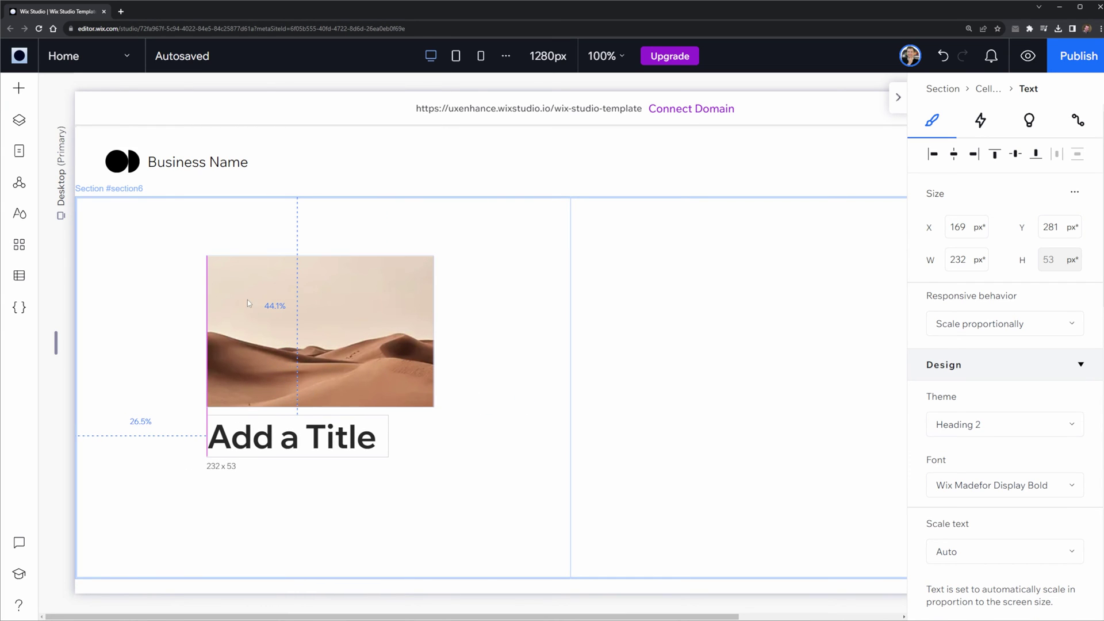
Add a paragraph below the title at about X 169 px, Y 334 px, and widen it to about 383 px
{"action": "left_click", "coordinate": [19, 88]}
{"action": "left_click_drag", "start_coordinate": [384, 167], "coordinate": [525, 371]}
{"action": "left_click_drag", "start_coordinate": [310, 515], "coordinate": [298, 500]}
{"action": "left_click_drag", "start_coordinate": [388, 496], "coordinate": [507, 496]}
{"action": "left_click", "coordinate": [337, 444]}
{"action": "left_click", "coordinate": [322, 467]}
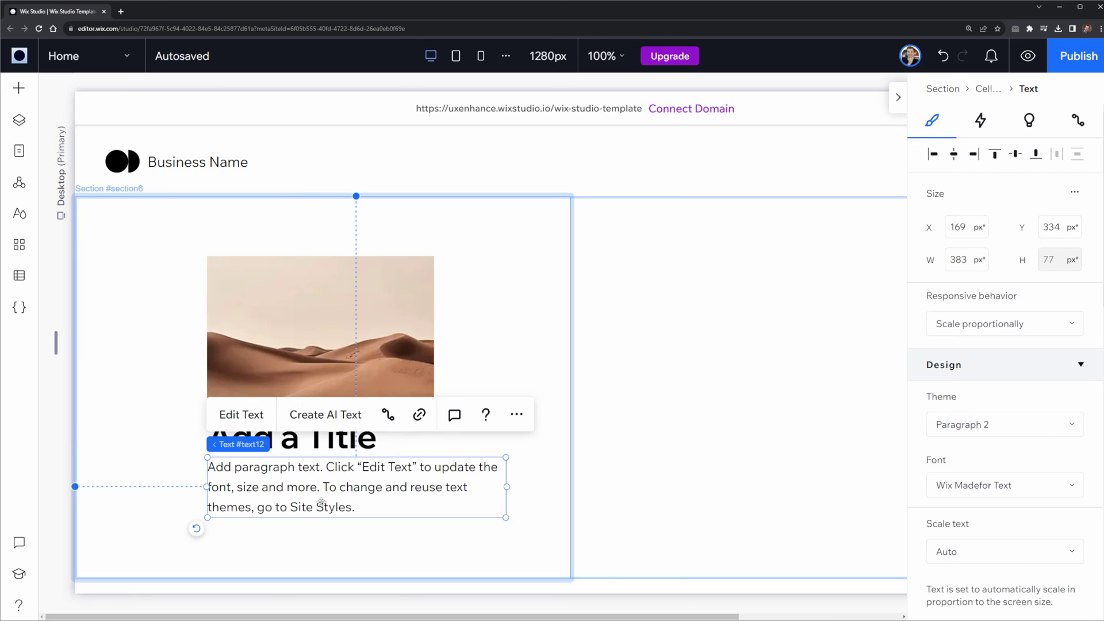
{"action": "double_click", "coordinate": [356, 494]}
{"action": "left_click_drag", "start_coordinate": [328, 487], "coordinate": [384, 511]}
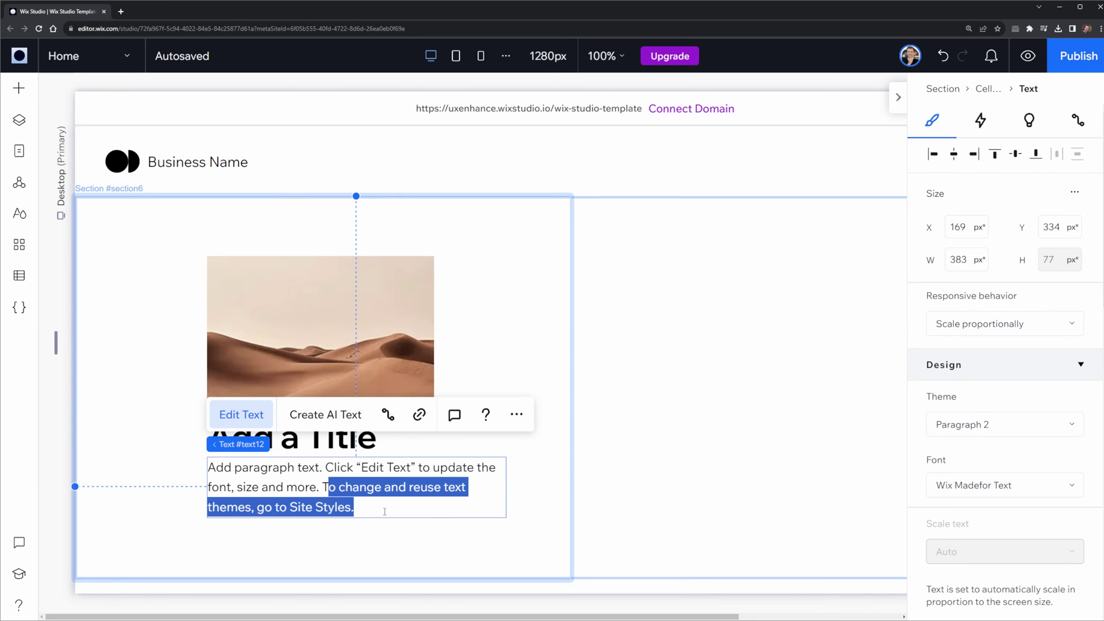
{"action": "left_click", "coordinate": [387, 538]}
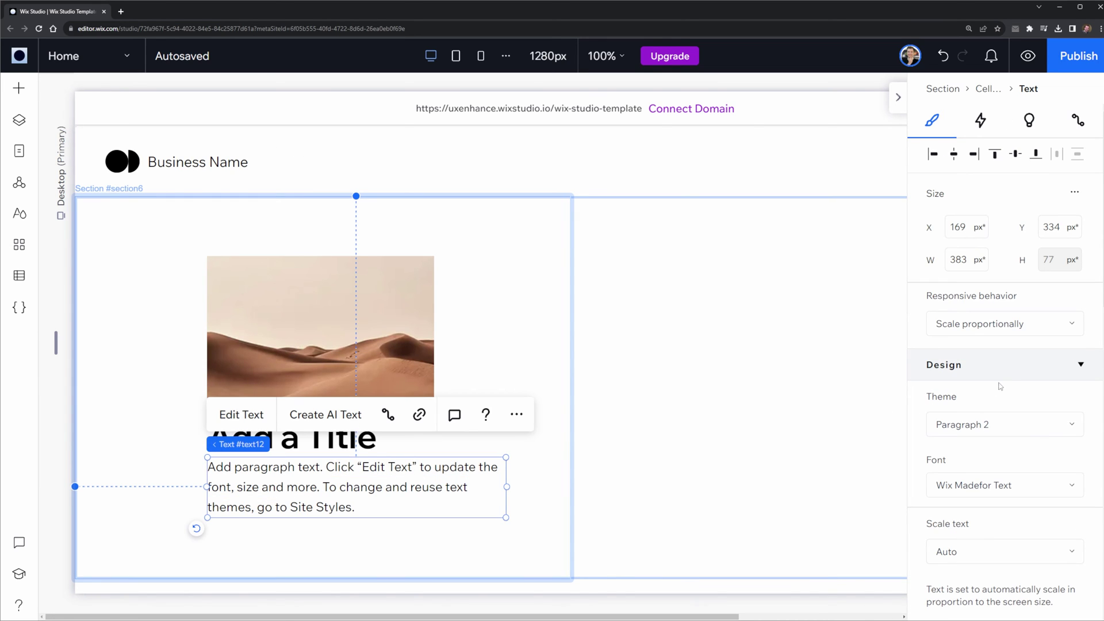
{"action": "key", "text": "ctrl+shift+3"}
{"action": "left_click_drag", "start_coordinate": [767, 383], "coordinate": [866, 384]}
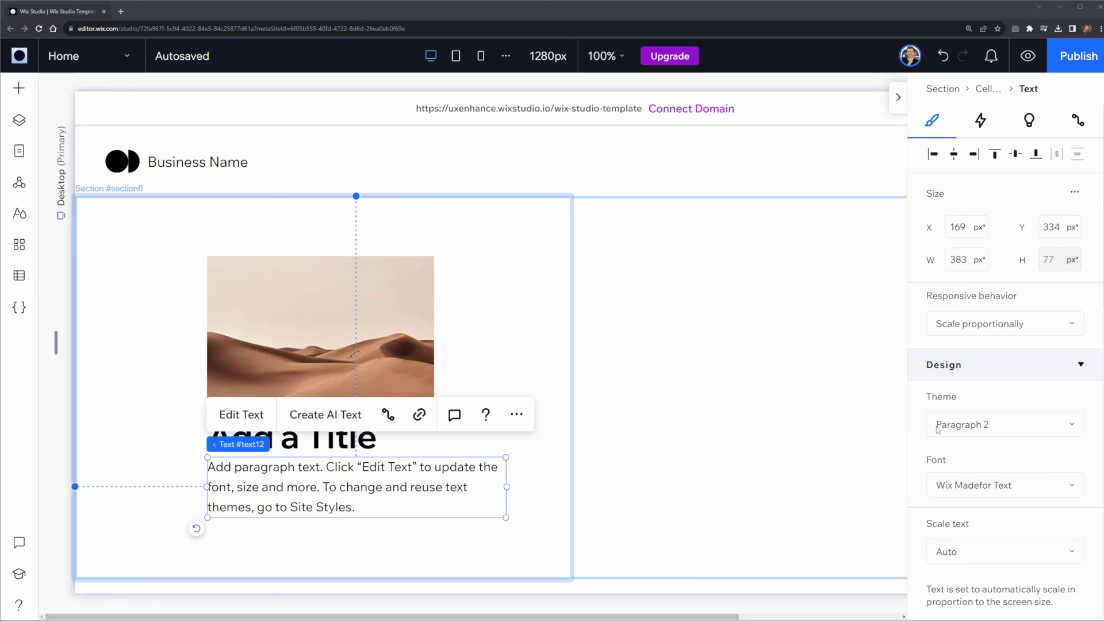
Center-align the text of the paragraph below the title in the left cell
{"action": "scroll", "coordinate": [1030, 388], "scroll_direction": "down", "scroll_amount": 4}
{"action": "scroll", "coordinate": [1031, 374], "scroll_direction": "down", "scroll_amount": 2}
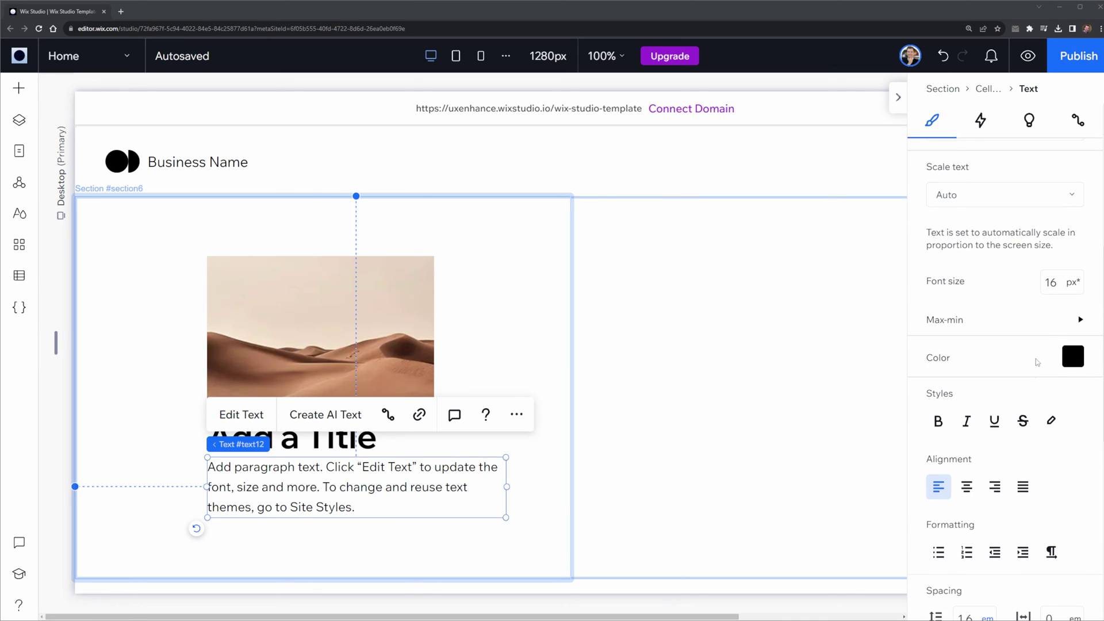
{"action": "scroll", "coordinate": [1056, 285], "scroll_direction": "down", "scroll_amount": 4}
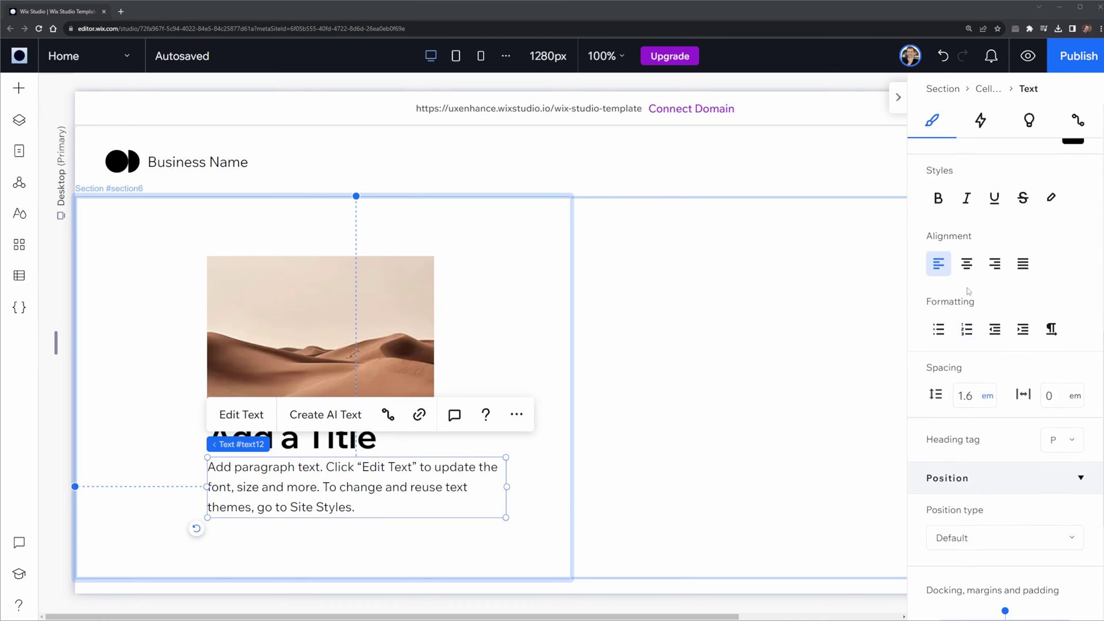
{"action": "left_click", "coordinate": [967, 263]}
{"action": "scroll", "coordinate": [942, 322], "scroll_direction": "down", "scroll_amount": 4}
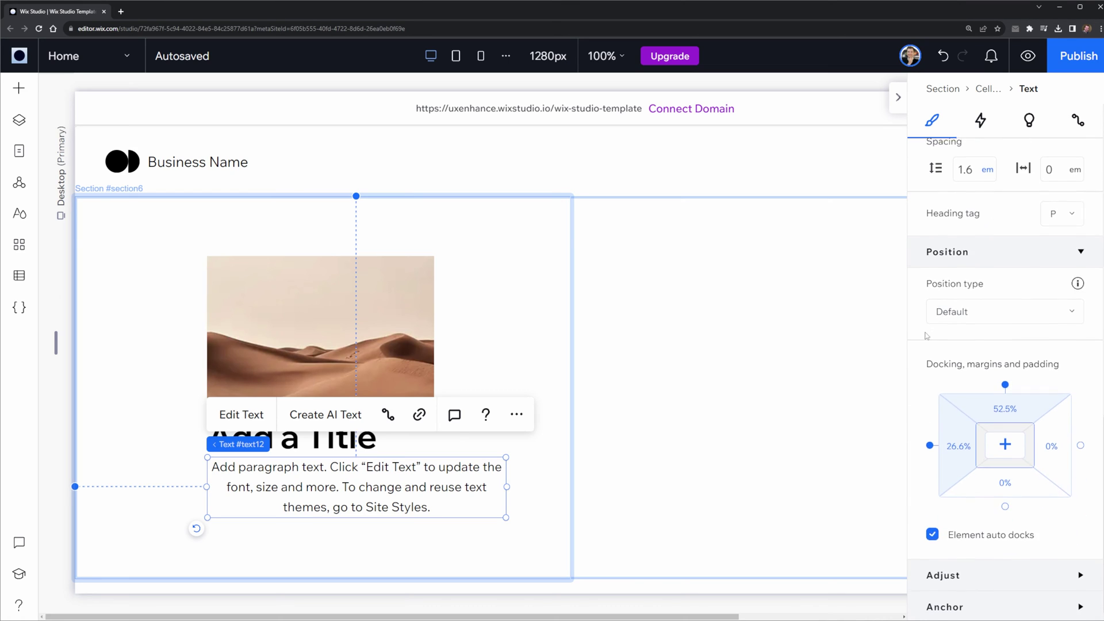
{"action": "scroll", "coordinate": [921, 375], "scroll_direction": "up", "scroll_amount": 3}
{"action": "scroll", "coordinate": [943, 276], "scroll_direction": "up", "scroll_amount": 5}
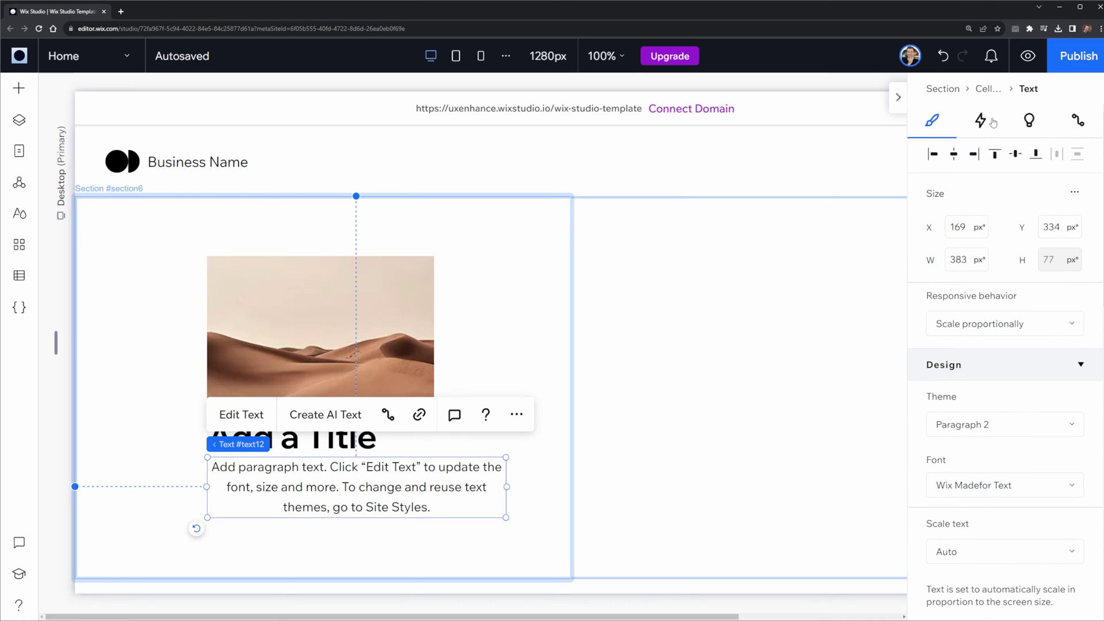
{"action": "left_click", "coordinate": [999, 431]}
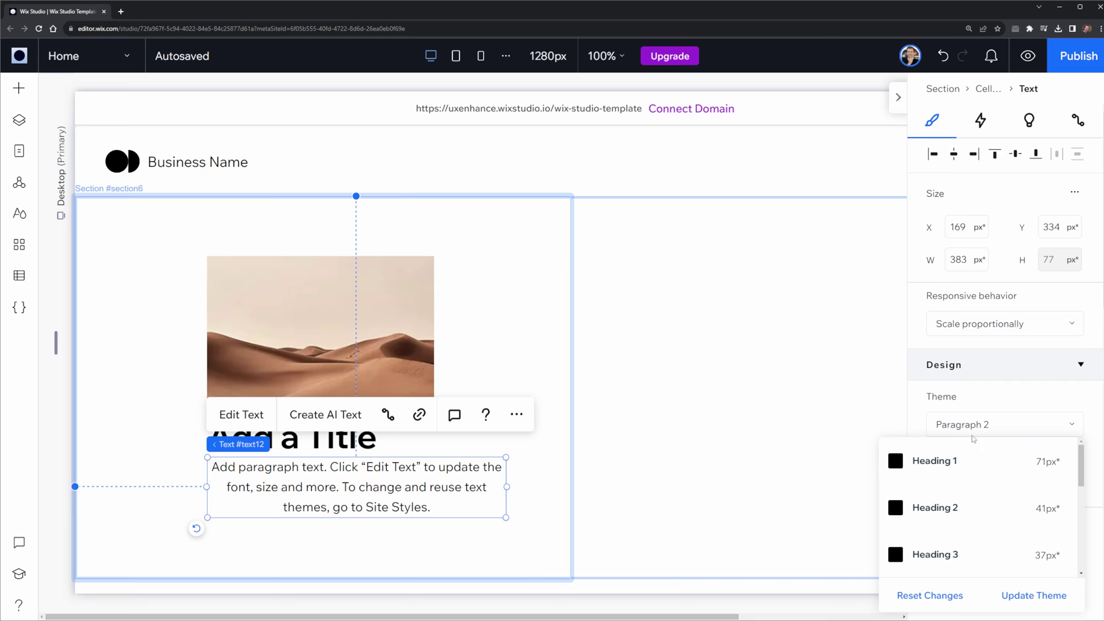
{"action": "left_click", "coordinate": [1022, 396]}
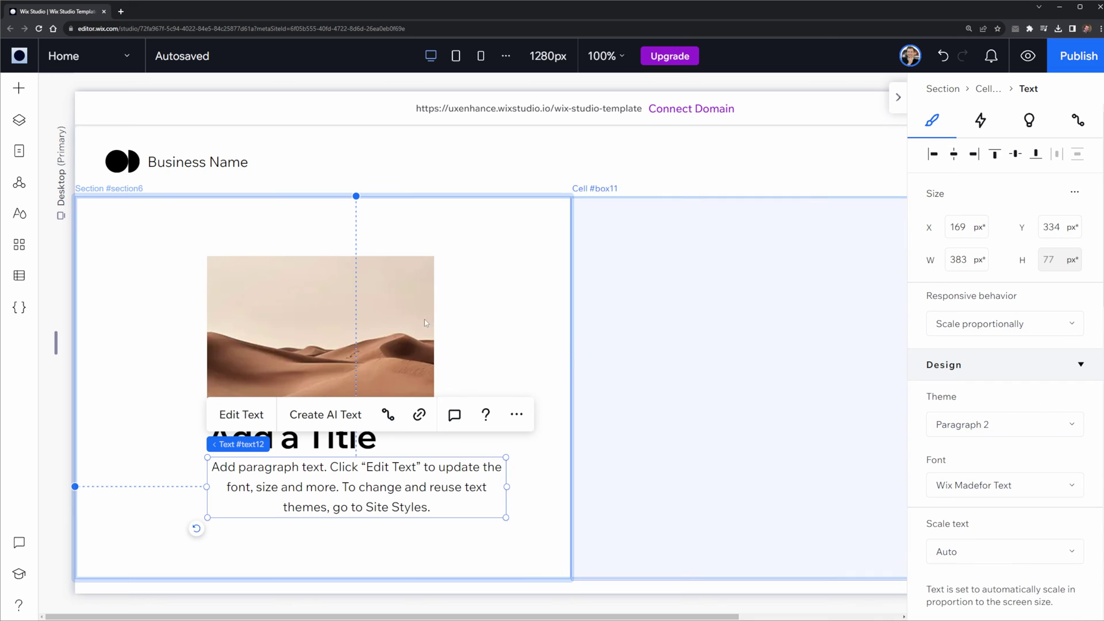
Add a button below the paragraph in the left cell, at about X 169 px, Y 425 px
{"action": "left_click", "coordinate": [19, 89]}
{"action": "left_click_drag", "start_coordinate": [222, 233], "coordinate": [290, 552]}
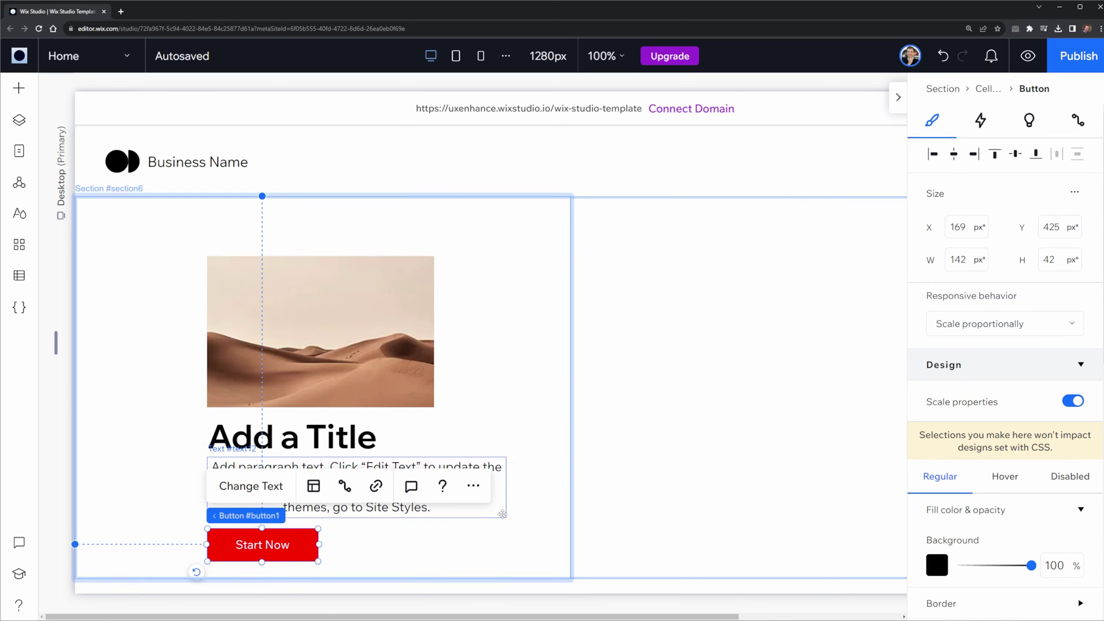
{"action": "scroll", "coordinate": [983, 253], "scroll_direction": "down", "scroll_amount": 2}
{"action": "scroll", "coordinate": [983, 253], "scroll_direction": "up", "scroll_amount": 2}
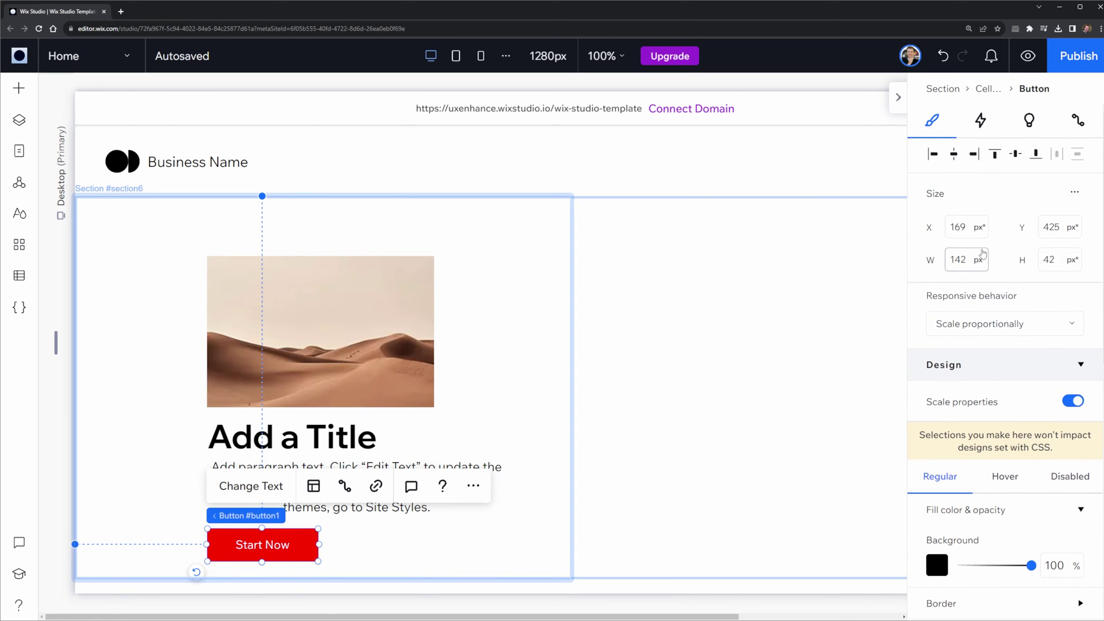
{"action": "scroll", "coordinate": [1000, 345], "scroll_direction": "down", "scroll_amount": 2}
{"action": "left_click", "coordinate": [937, 433]}
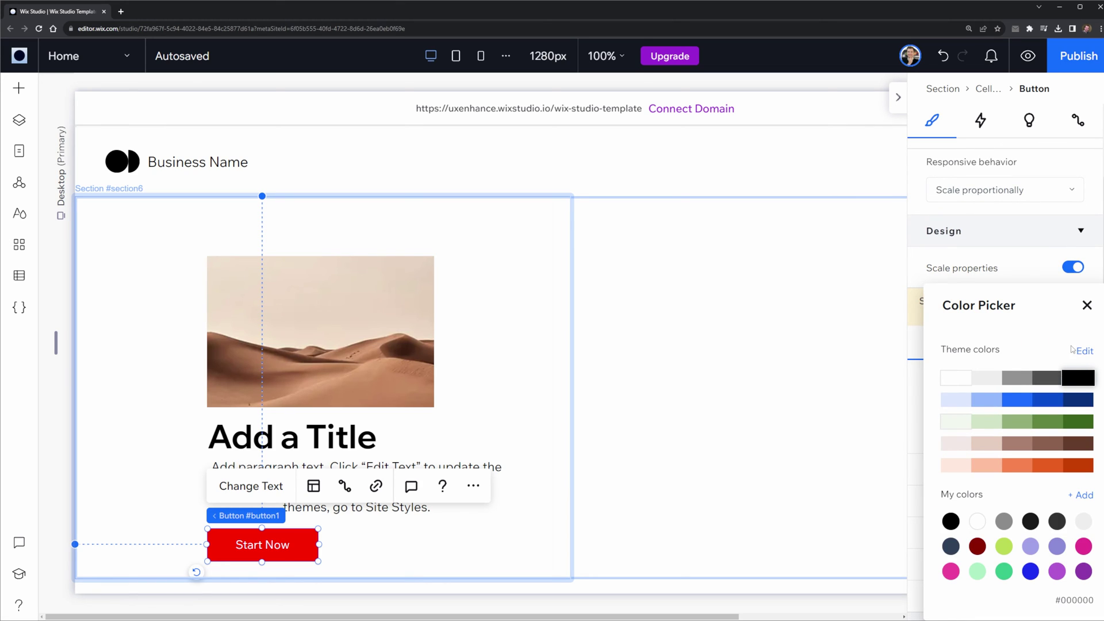
{"action": "left_click", "coordinate": [1085, 307]}
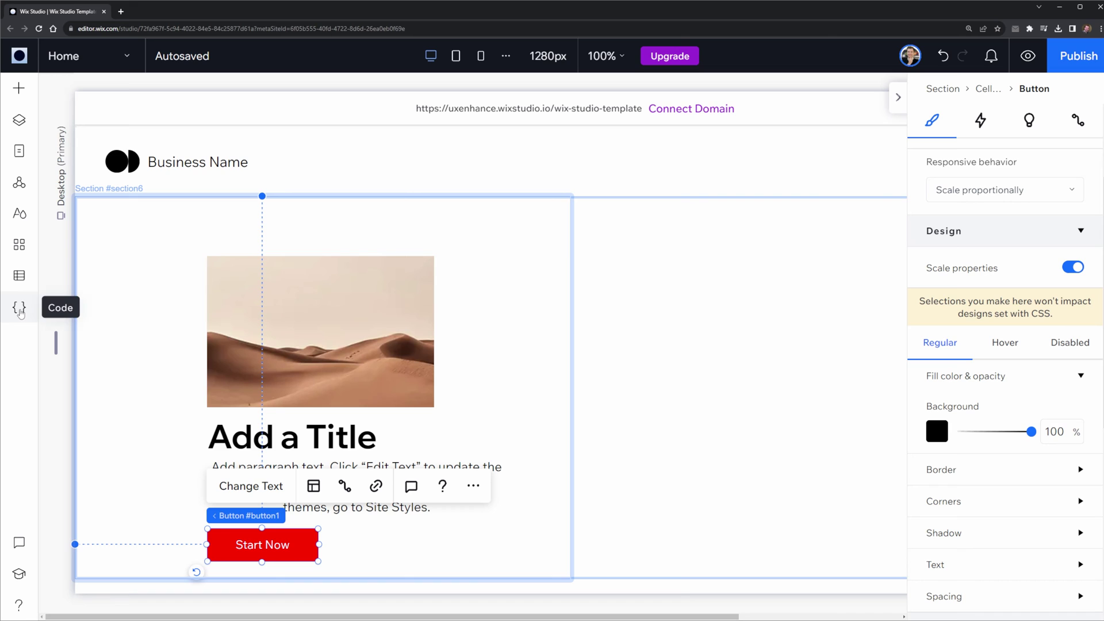
Comment out the .button rule with the red background color in global.css and close the code editor
{"action": "left_click", "coordinate": [19, 309]}
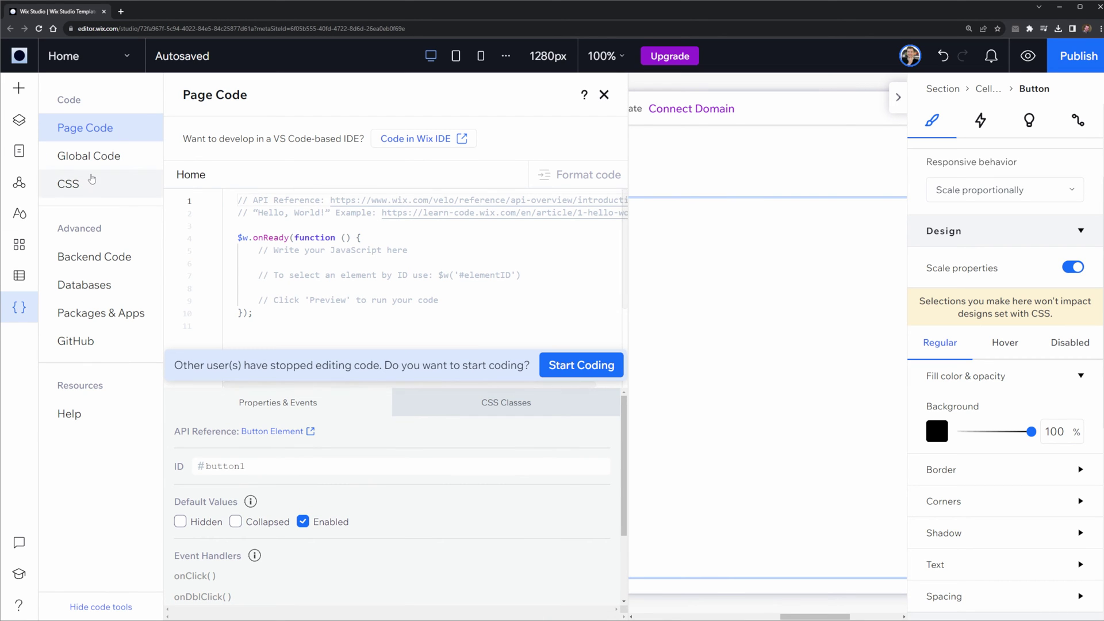
{"action": "left_click", "coordinate": [103, 185]}
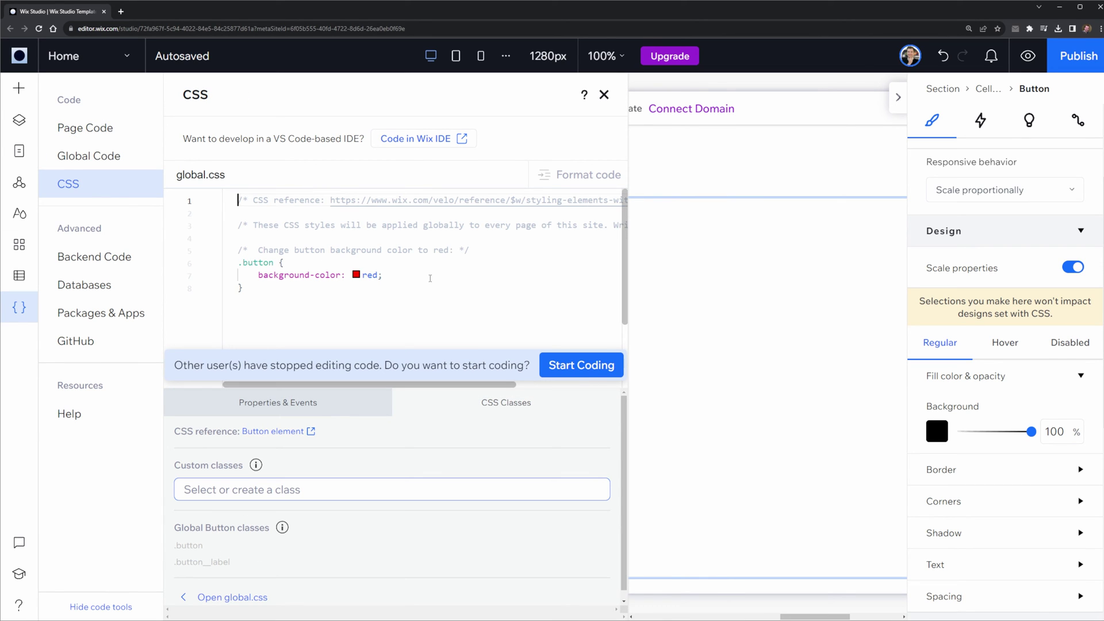
{"action": "left_click_drag", "start_coordinate": [430, 278], "coordinate": [222, 266]}
{"action": "key", "text": "Down"}
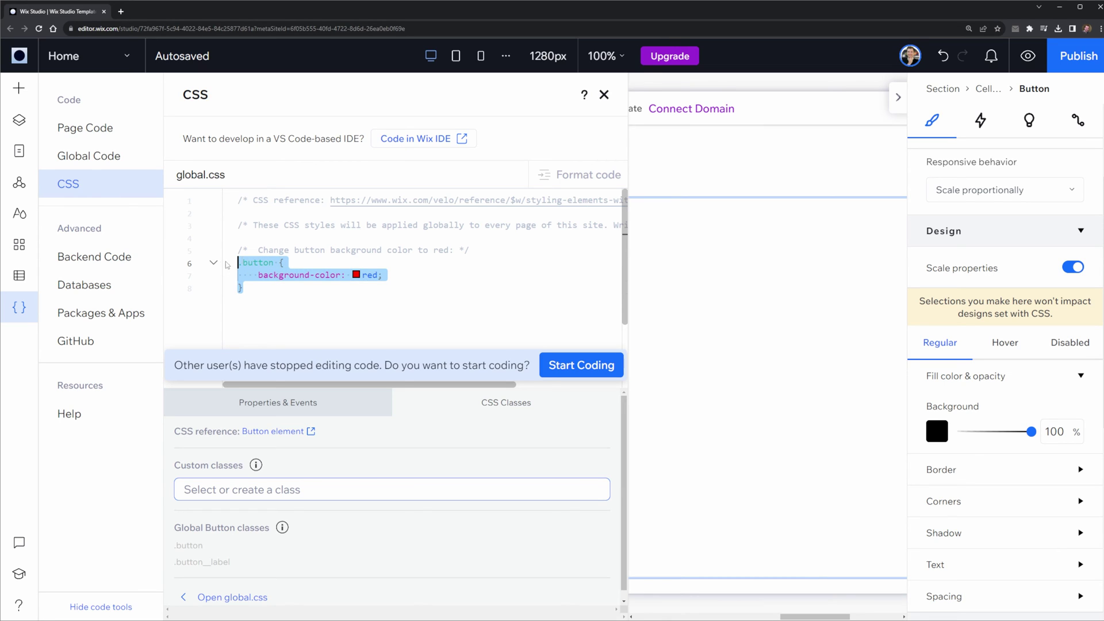
{"action": "key", "text": "ctrl+slash"}
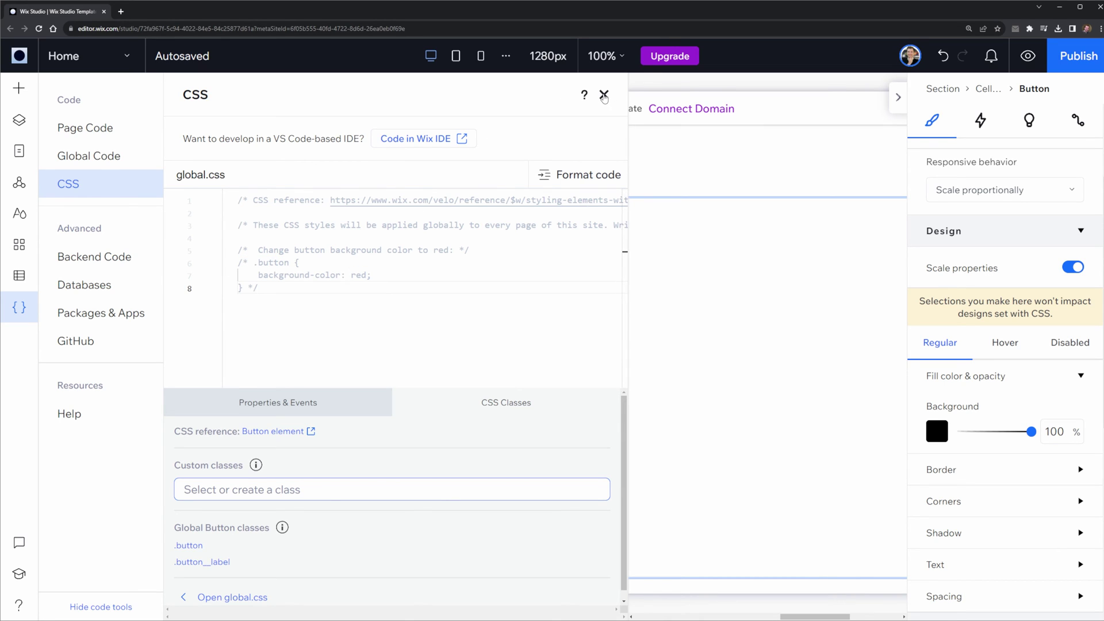
{"action": "left_click", "coordinate": [603, 94]}
Set the Start Now button's background to the blue theme color #094BCC
{"action": "left_click", "coordinate": [374, 544]}
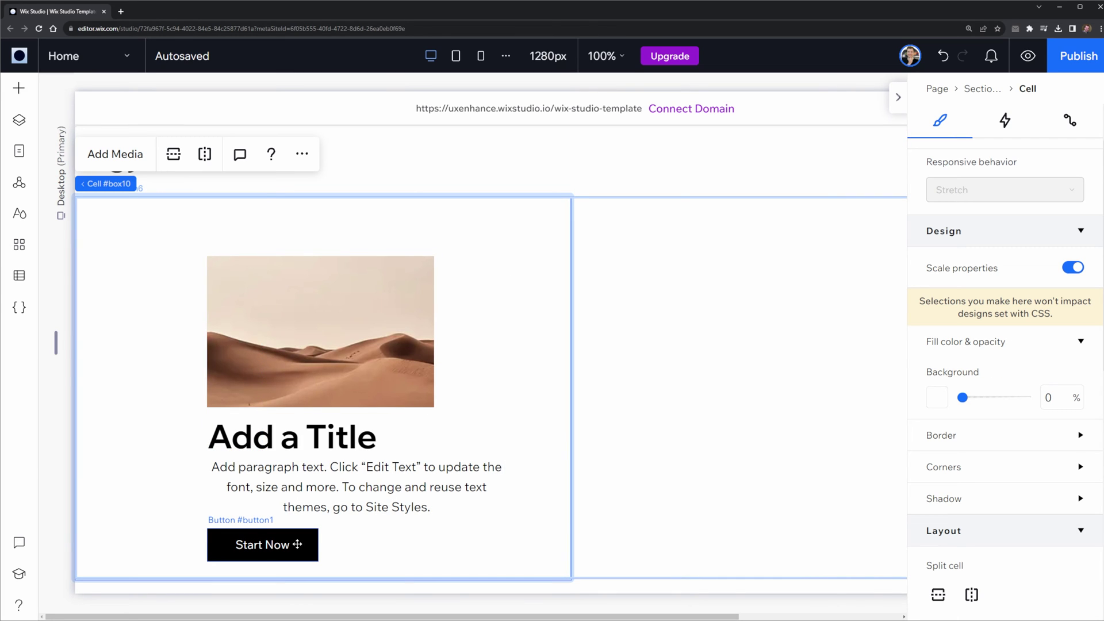
{"action": "left_click", "coordinate": [296, 544]}
{"action": "left_click", "coordinate": [938, 432]}
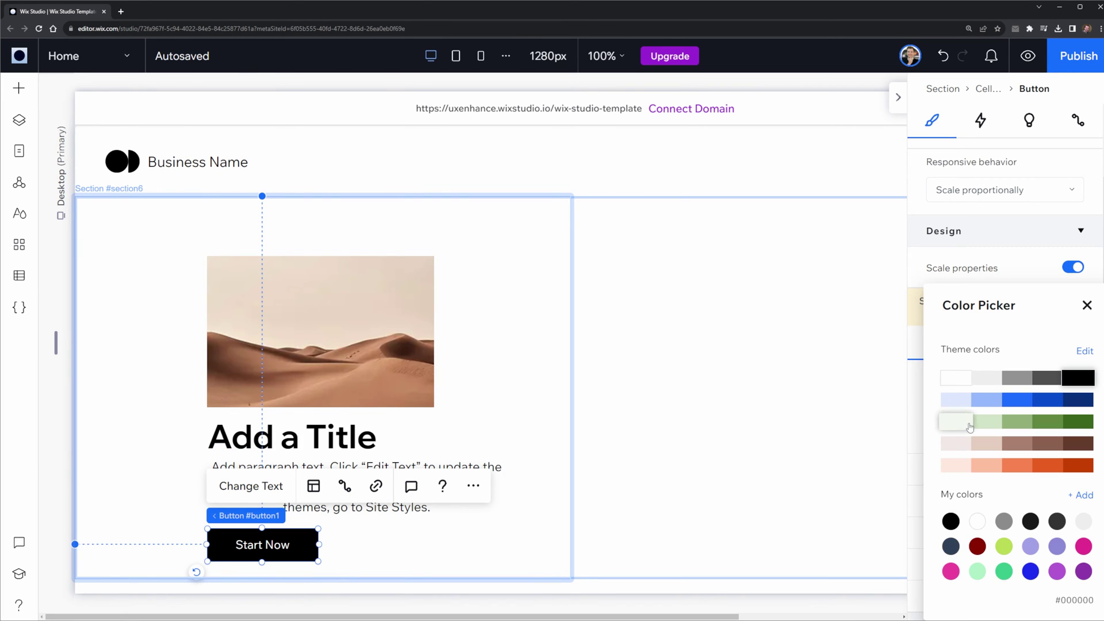
{"action": "left_click", "coordinate": [1051, 398]}
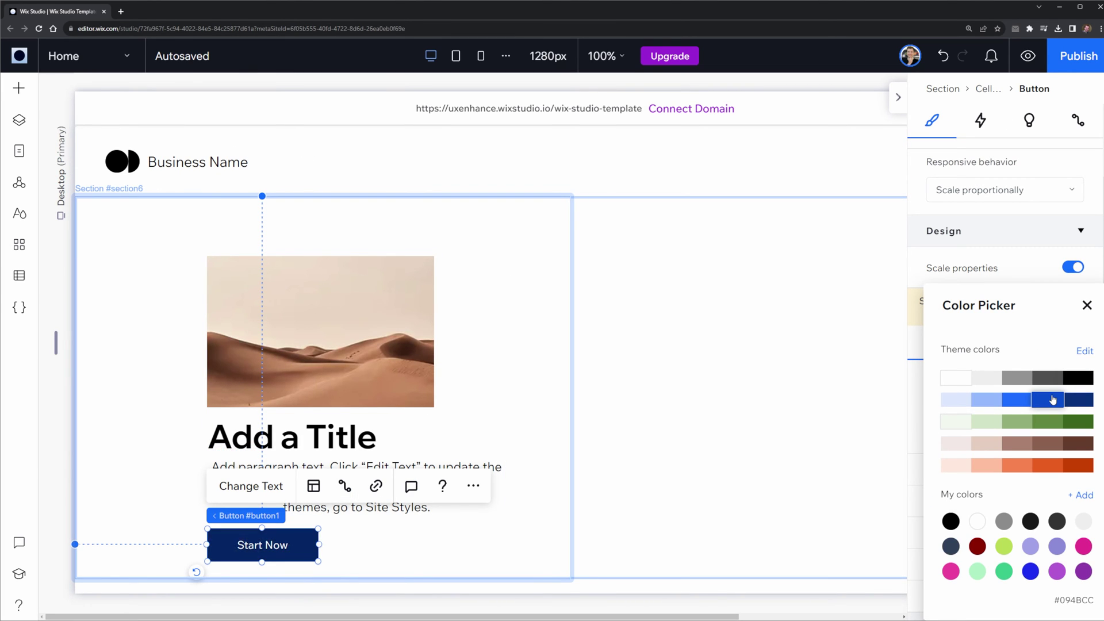
{"action": "left_click", "coordinate": [1086, 306]}
Align the text of the paragraph below the title to the left
{"action": "left_click", "coordinate": [653, 422]}
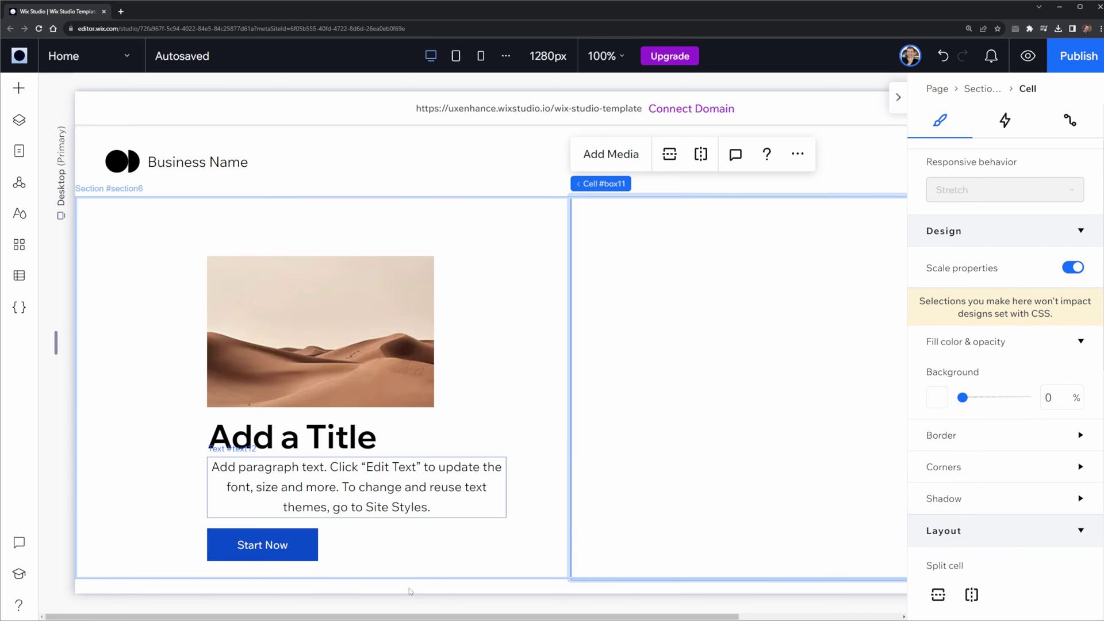
{"action": "left_click", "coordinate": [425, 471]}
{"action": "key", "text": "ctrl+shift+l"}
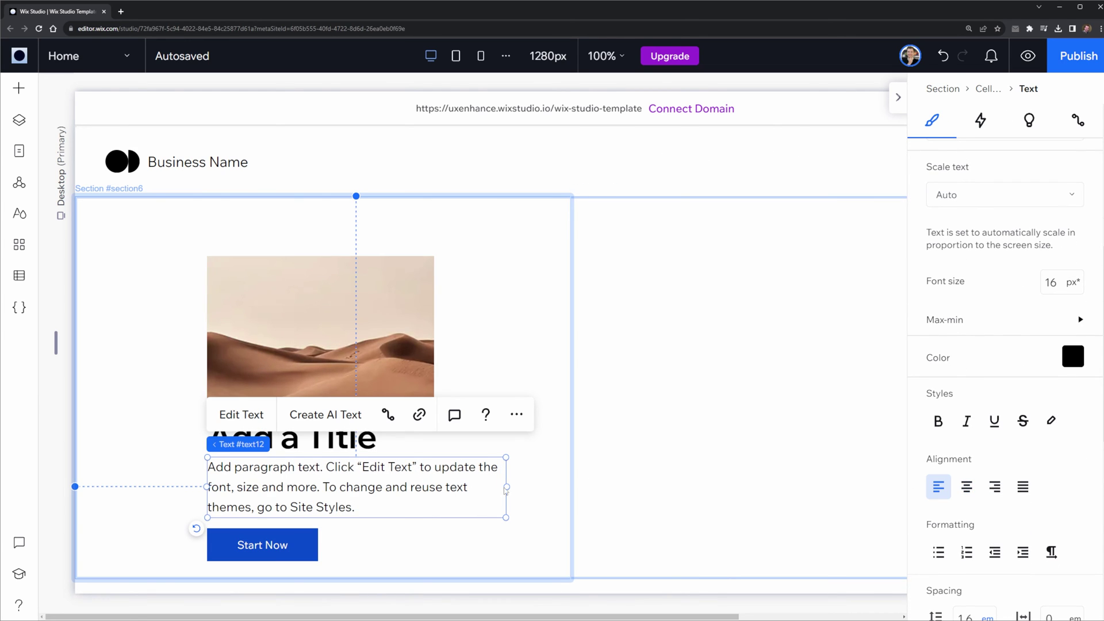
Change the button's text to "Click here to begin" and open its link options
{"action": "left_click", "coordinate": [290, 543]}
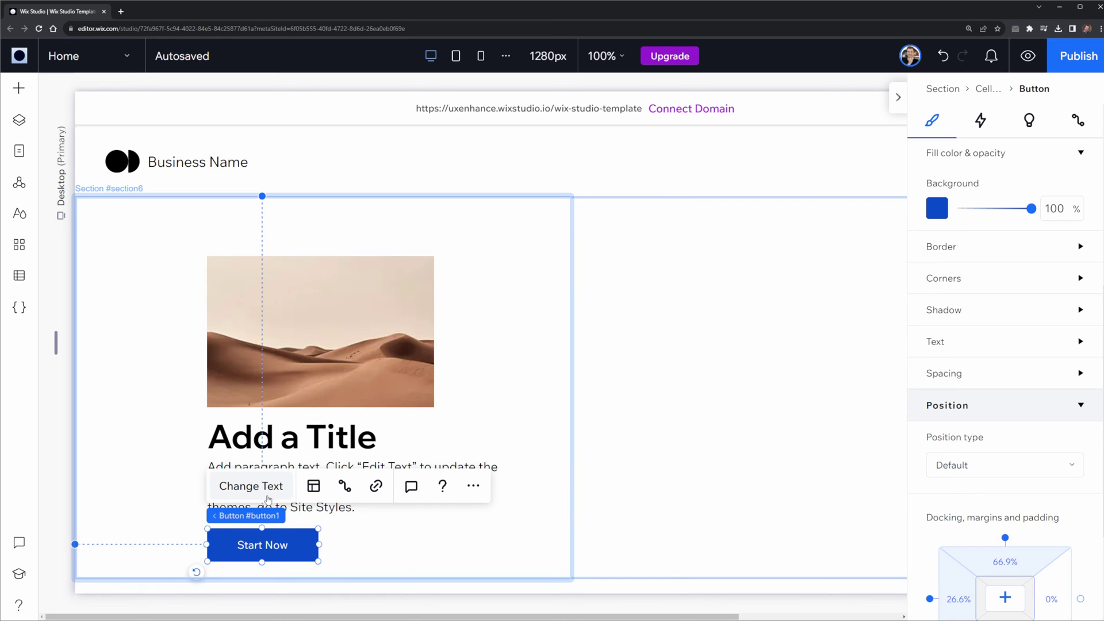
{"action": "left_click", "coordinate": [267, 498]}
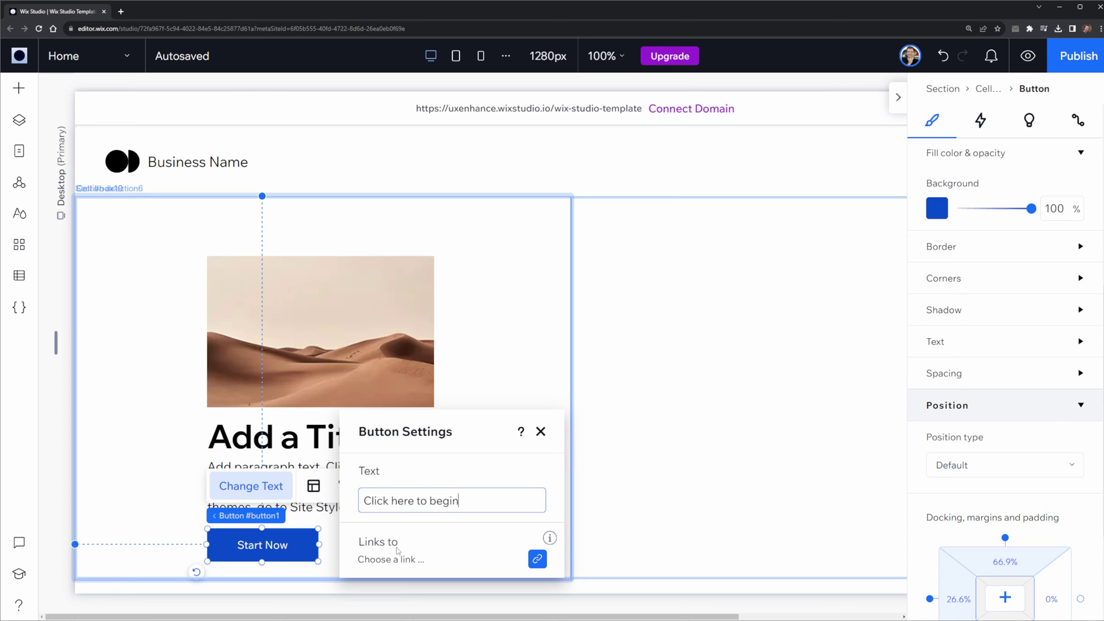
{"action": "left_click", "coordinate": [536, 558]}
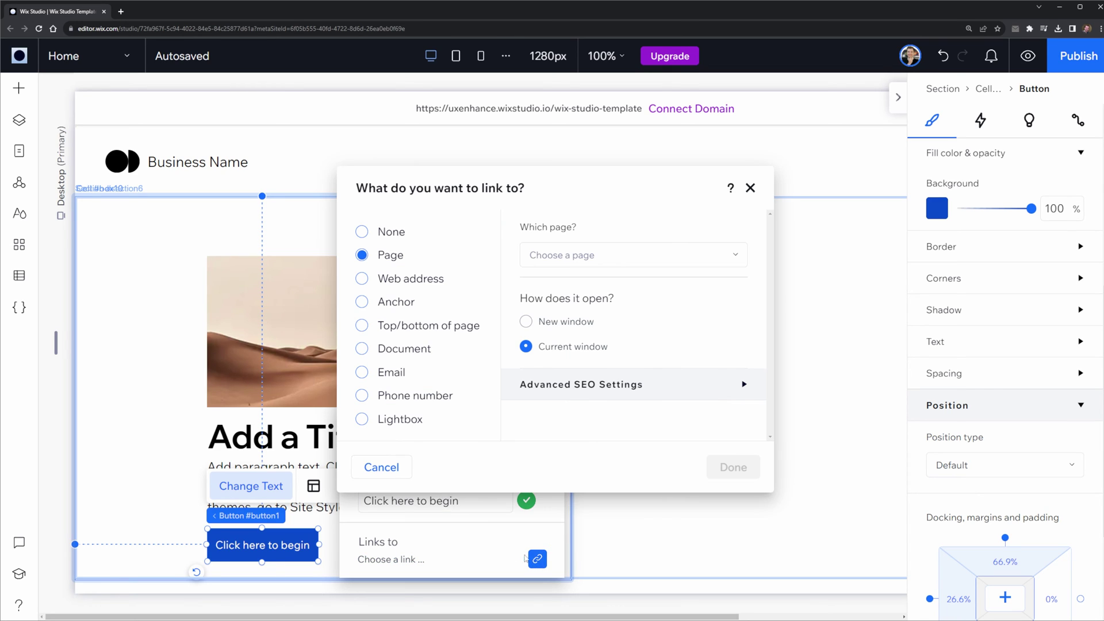
Examine the settings for page, web address, anchor, top/bottom of page, email and phone number links
{"action": "left_click", "coordinate": [627, 254]}
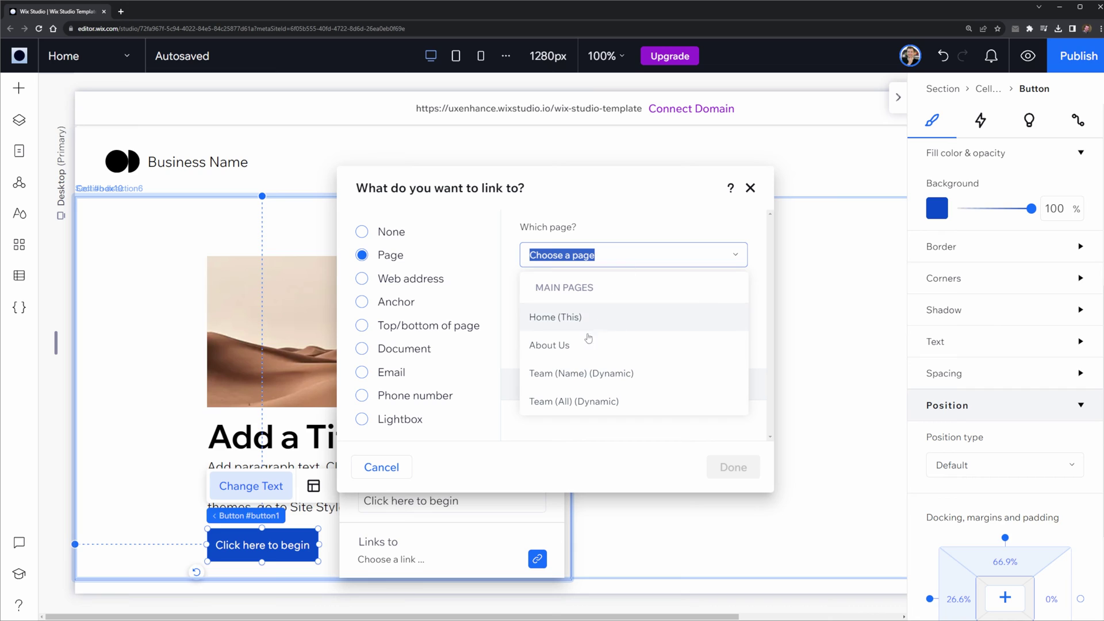
{"action": "left_click", "coordinate": [574, 341]}
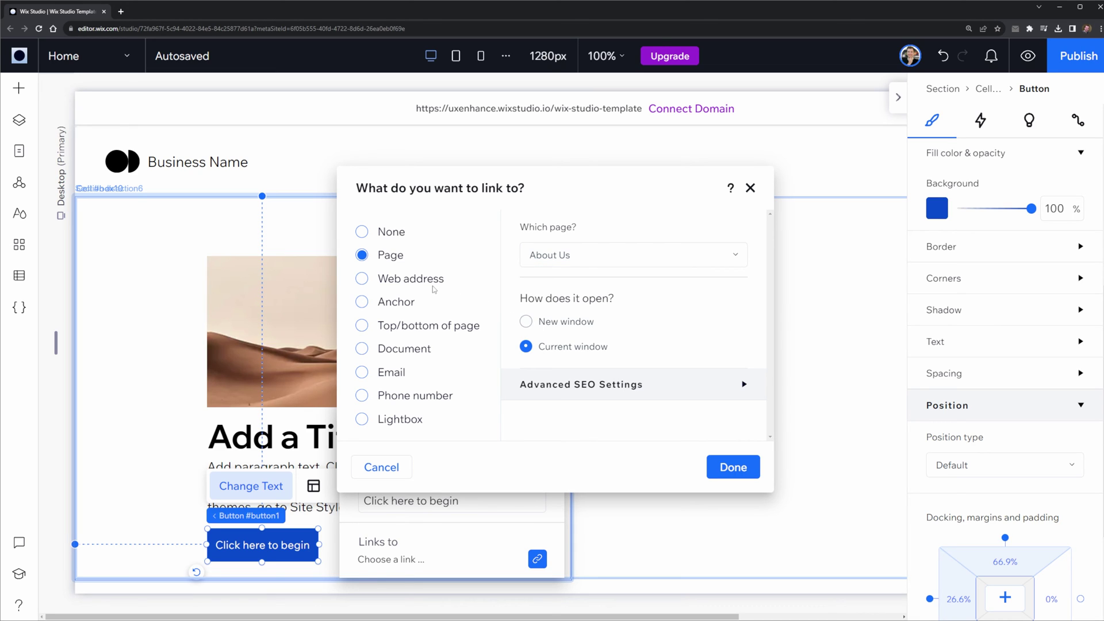
{"action": "left_click", "coordinate": [411, 281]}
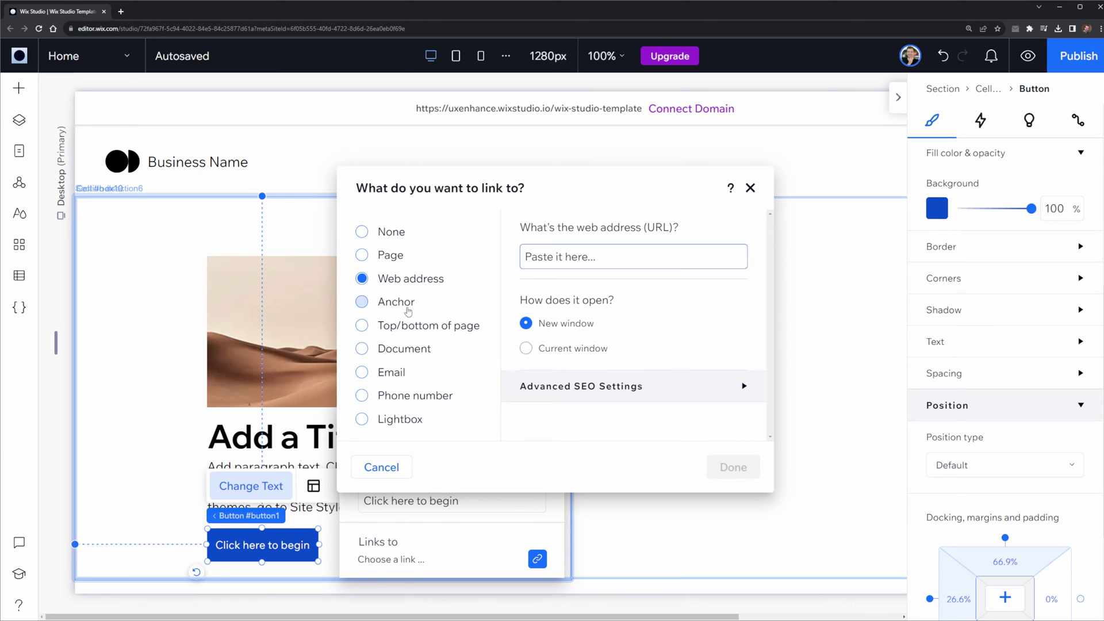
{"action": "left_click", "coordinate": [407, 304]}
{"action": "left_click", "coordinate": [405, 326]}
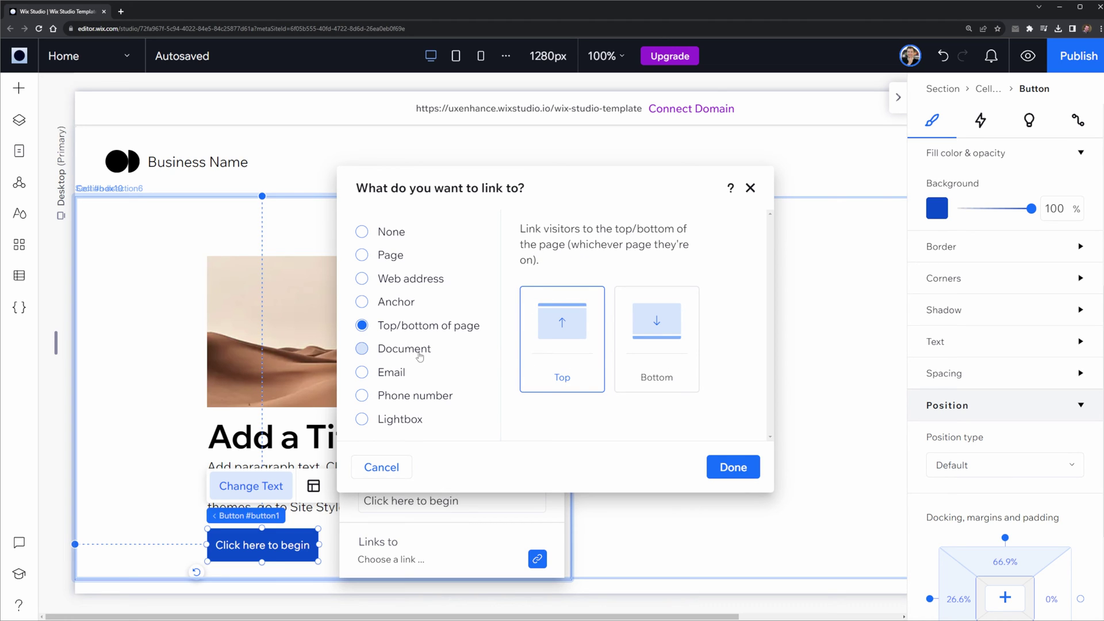
{"action": "left_click", "coordinate": [403, 379]}
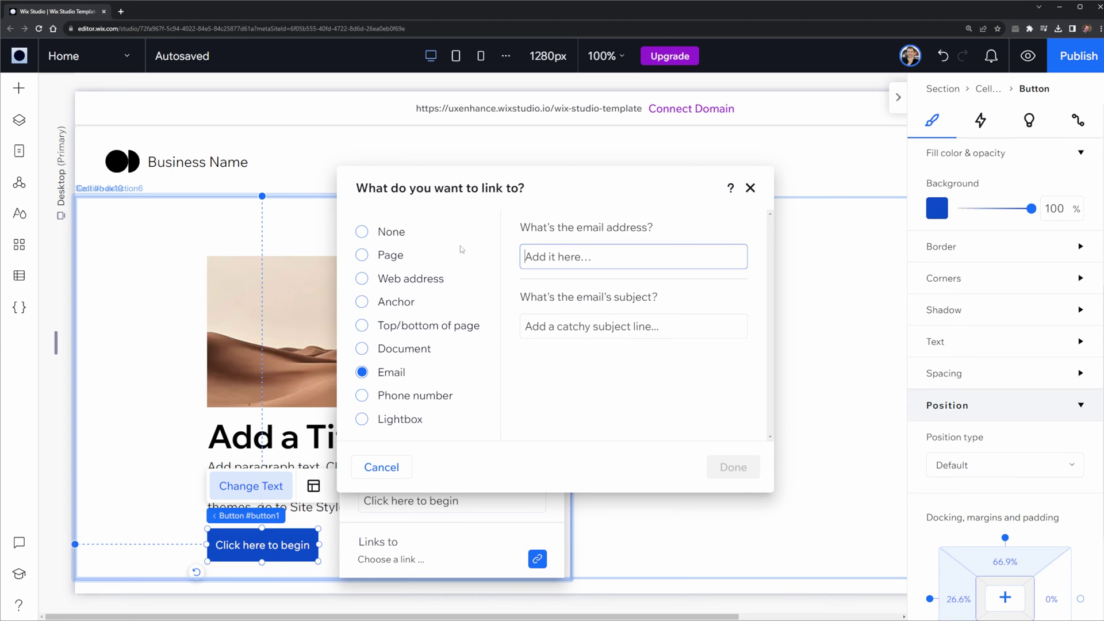
{"action": "left_click", "coordinate": [418, 402]}
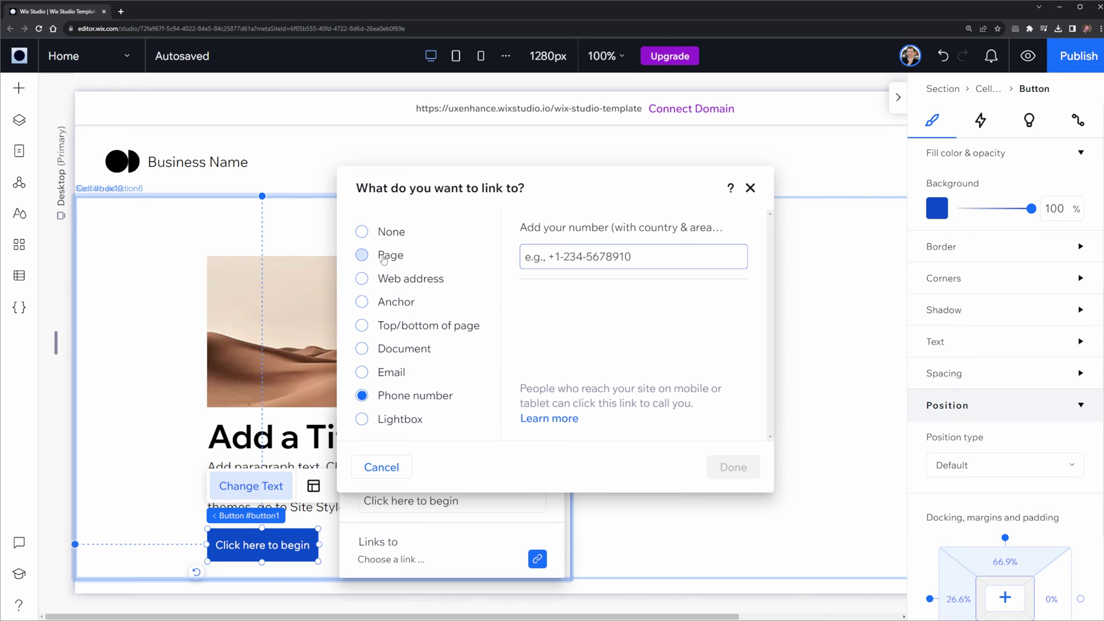
Link the button to the About Us page and close the button settings
{"action": "left_click", "coordinate": [386, 255]}
{"action": "left_click", "coordinate": [620, 262]}
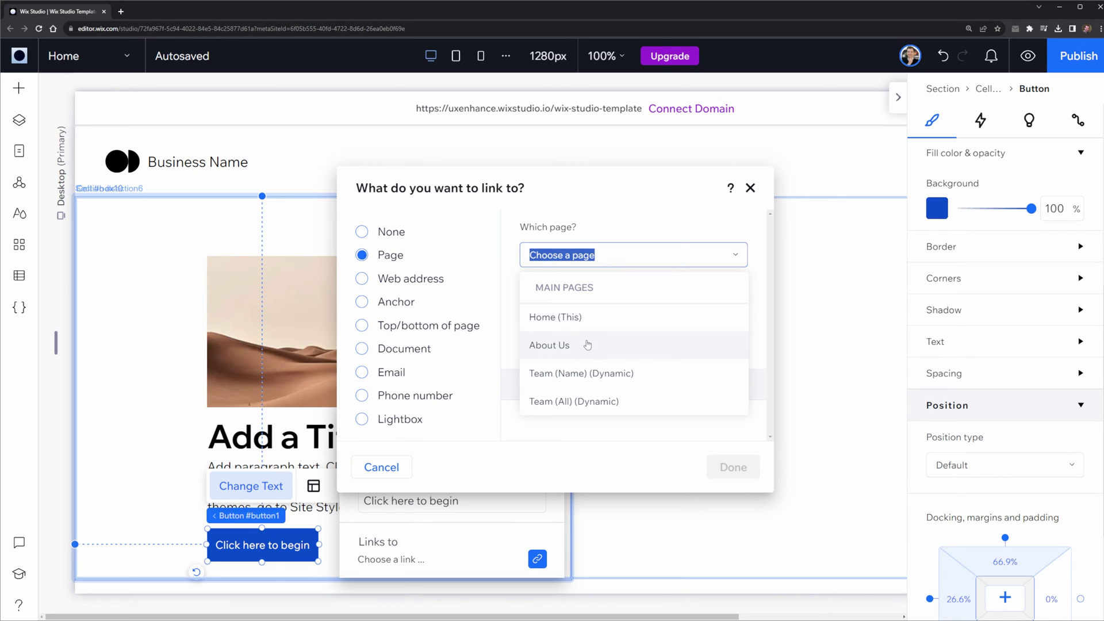
{"action": "left_click", "coordinate": [586, 342]}
{"action": "left_click", "coordinate": [740, 473]}
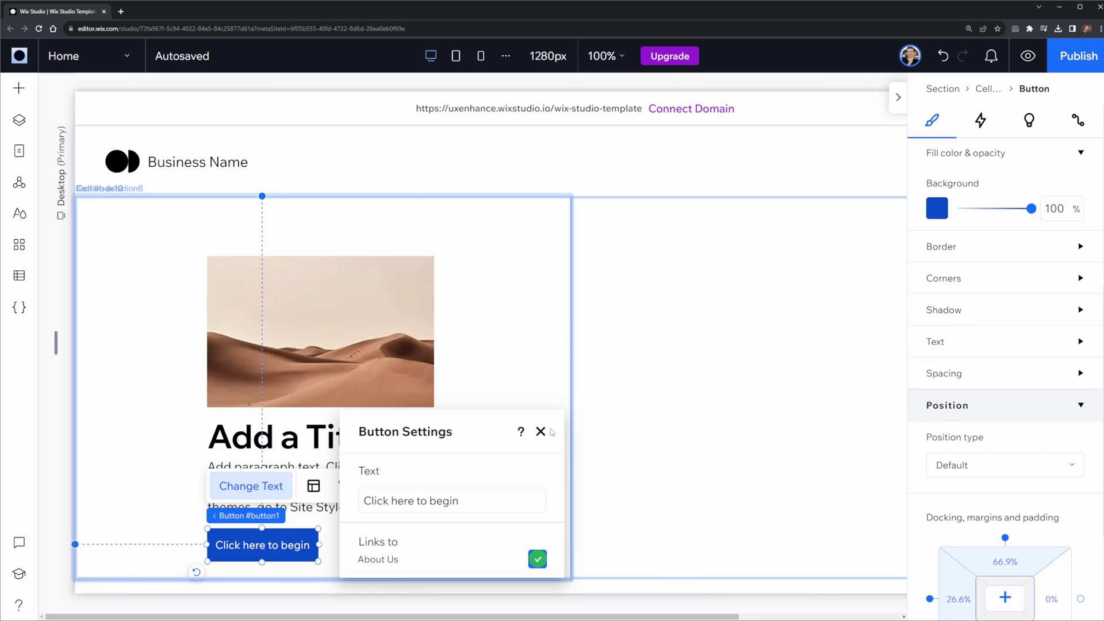
{"action": "left_click", "coordinate": [517, 338]}
Examine the responsive behavior options for the "Click here to begin" button and keep Scale proportionally
{"action": "left_click", "coordinate": [262, 545]}
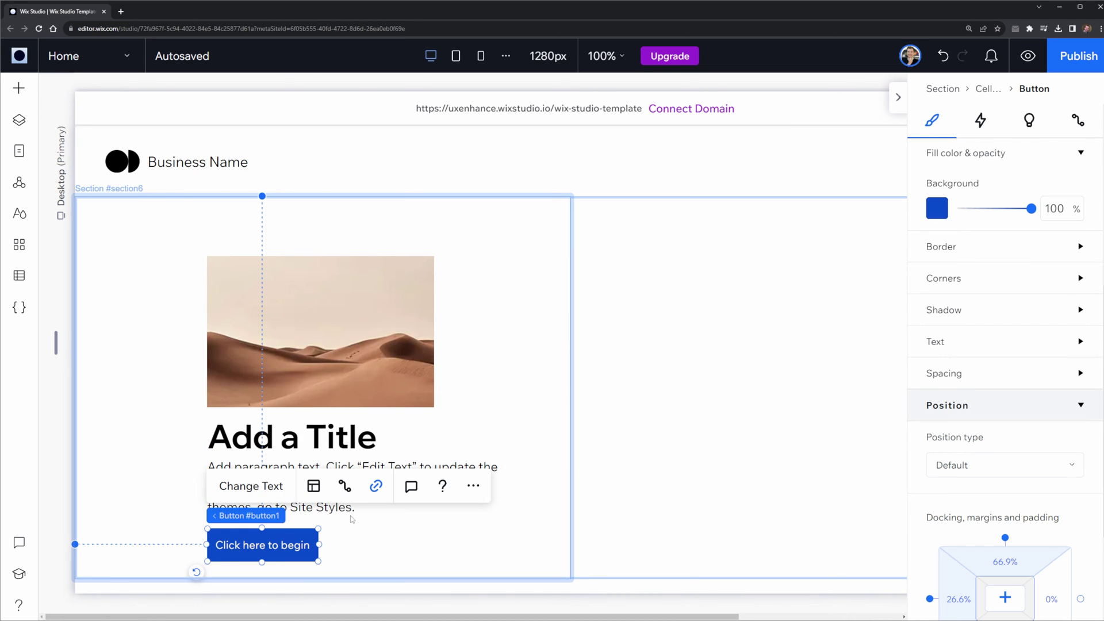
{"action": "scroll", "coordinate": [1037, 346], "scroll_direction": "up", "scroll_amount": 3}
{"action": "scroll", "coordinate": [1037, 346], "scroll_direction": "up", "scroll_amount": 3}
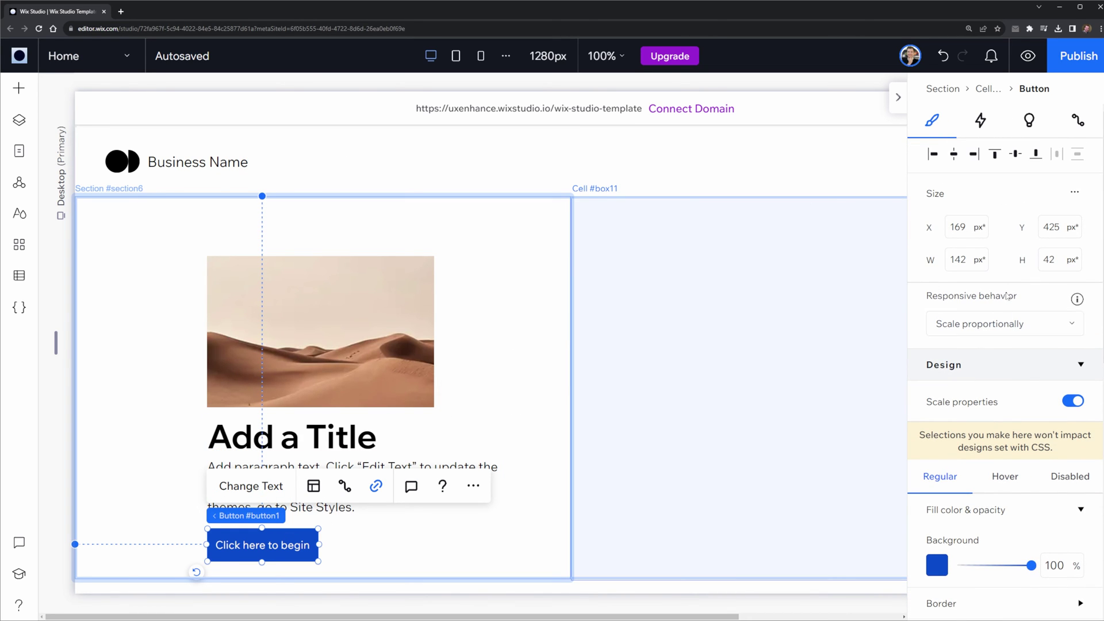
{"action": "left_click", "coordinate": [1016, 321]}
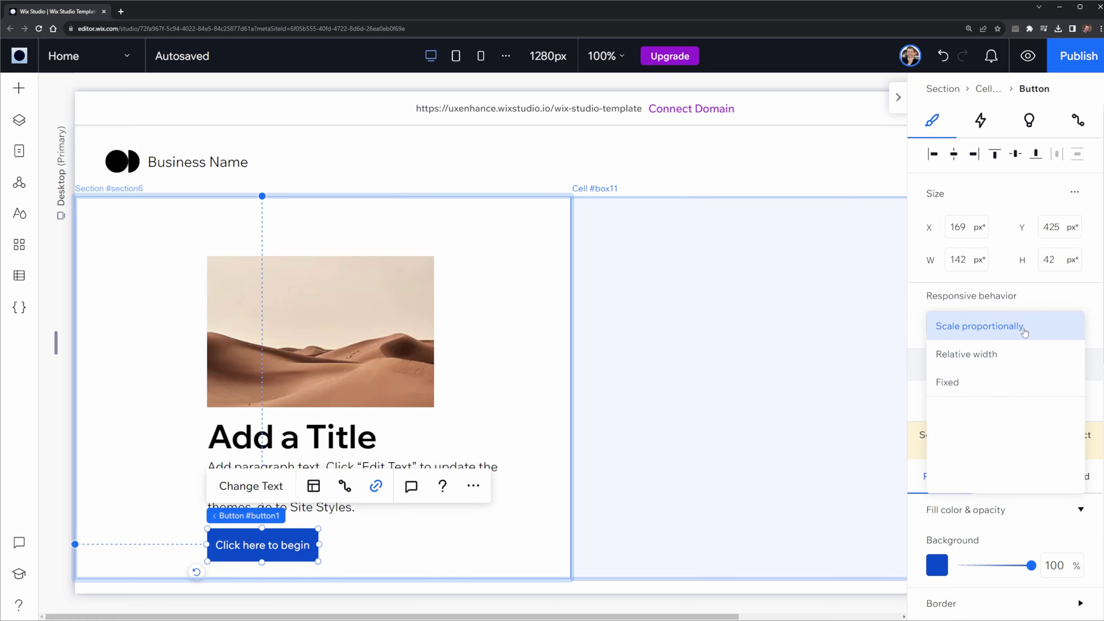
{"action": "left_click", "coordinate": [983, 323]}
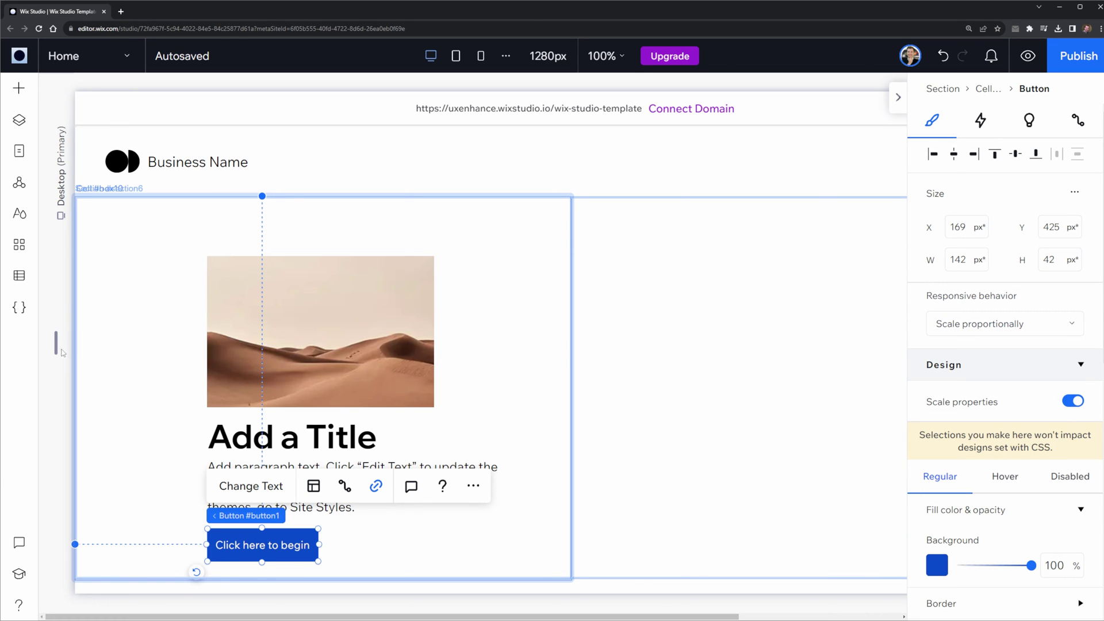
{"action": "mouse_move", "coordinate": [56, 345]}
{"action": "left_mouse_down"}
{"action": "mouse_move", "coordinate": [190, 336]}
{"action": "mouse_move", "coordinate": [39, 343]}
{"action": "mouse_move", "coordinate": [119, 344]}
{"action": "mouse_move", "coordinate": [56, 345]}
{"action": "left_mouse_up"}
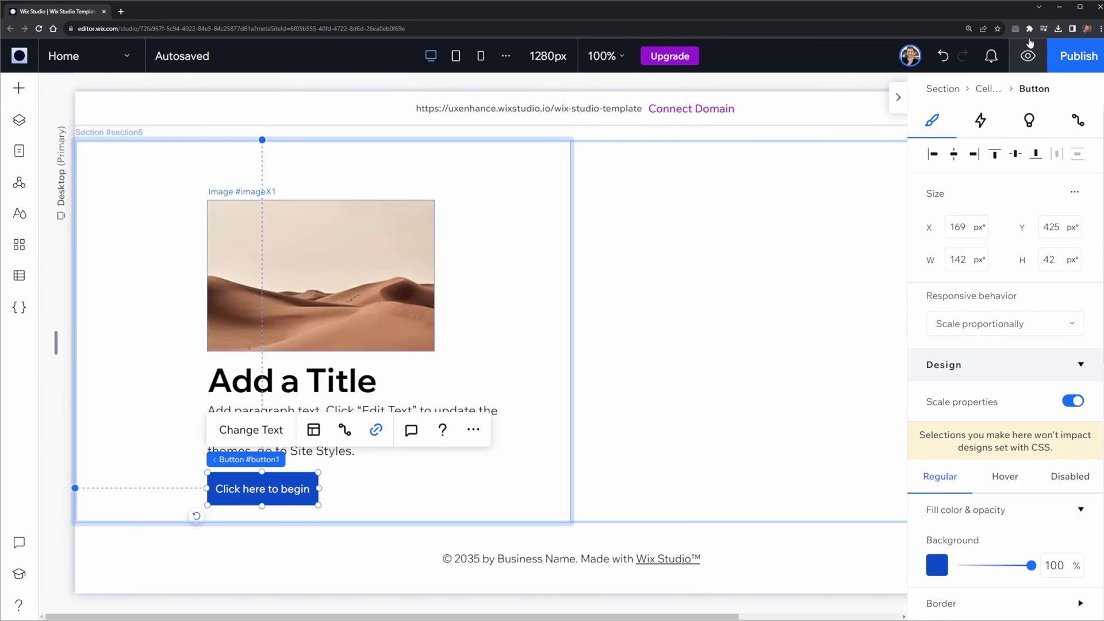
Add a container to the empty second cell of the section
{"action": "left_click", "coordinate": [28, 87]}
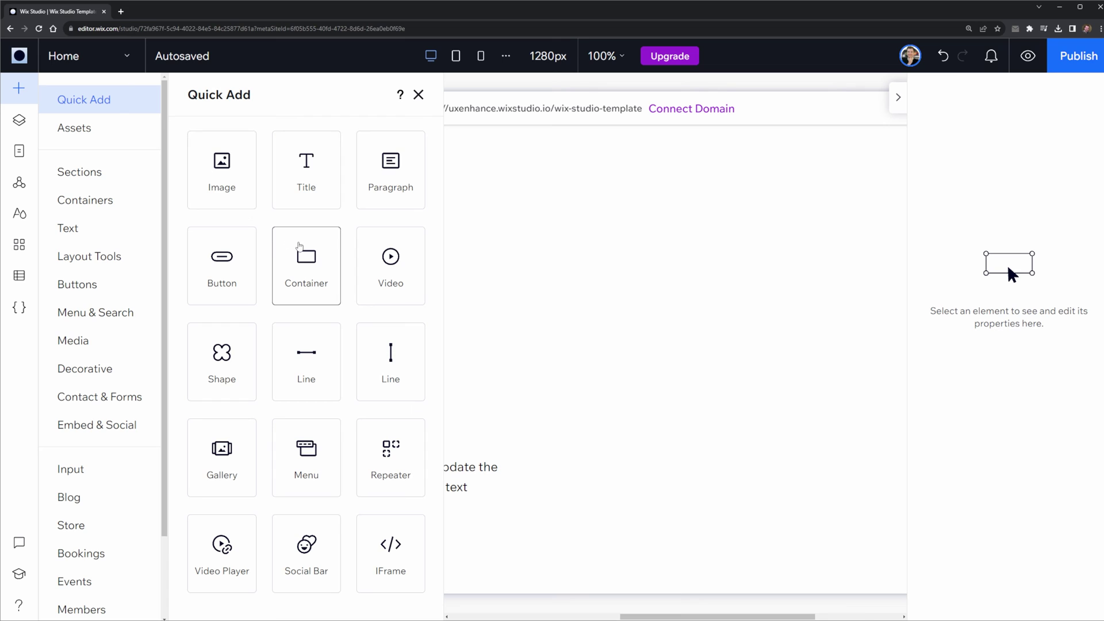
{"action": "left_click_drag", "start_coordinate": [309, 255], "coordinate": [736, 337]}
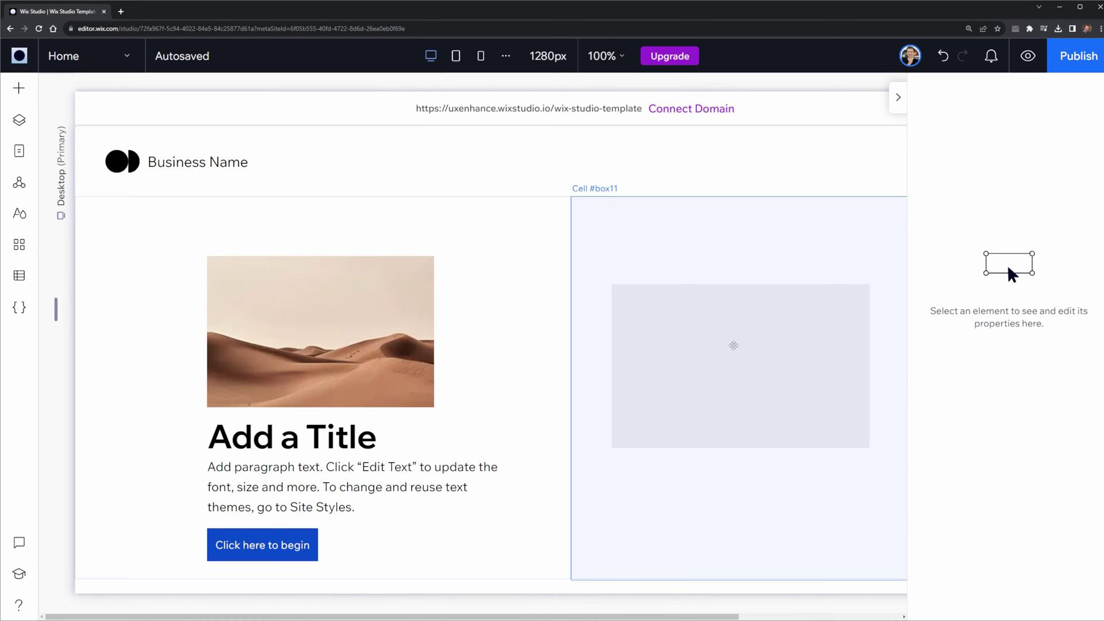
Try placing the image, title and paragraph of the first cell together in a container, then undo it
{"action": "left_click", "coordinate": [386, 483]}
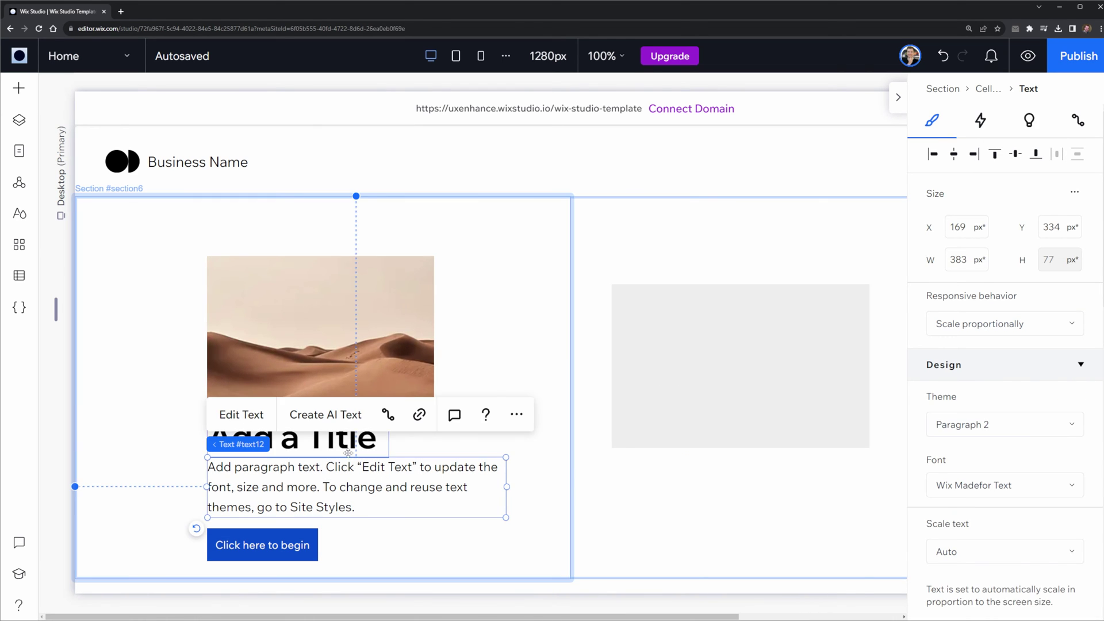
{"action": "left_click", "coordinate": [345, 439], "text": "shift"}
{"action": "left_click", "coordinate": [416, 405], "text": "shift"}
{"action": "right_click", "coordinate": [417, 405]}
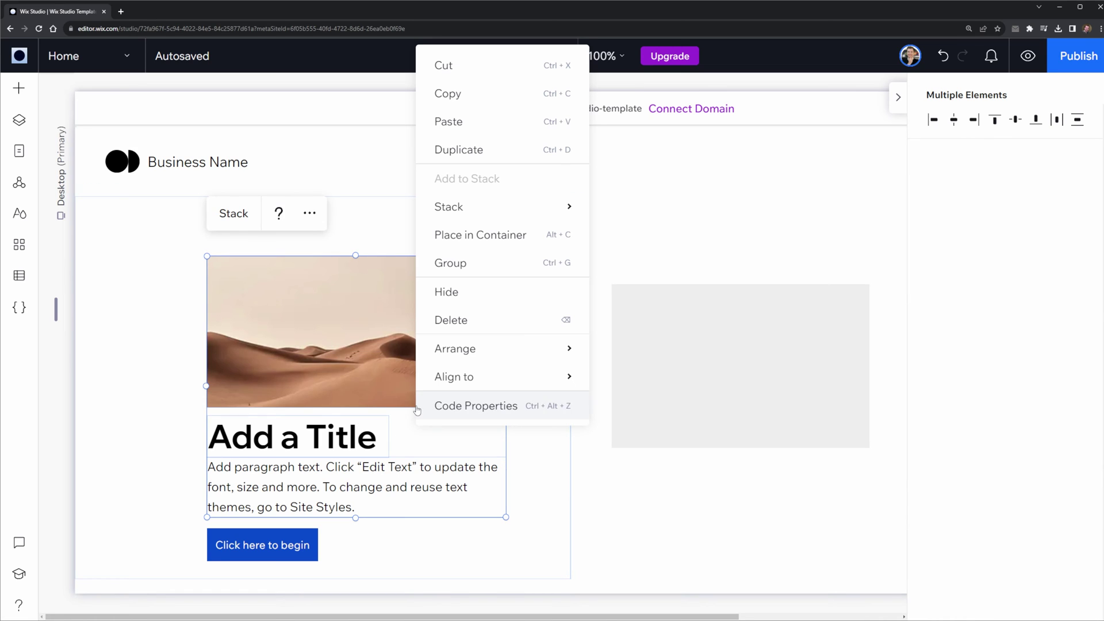
{"action": "left_click", "coordinate": [488, 234]}
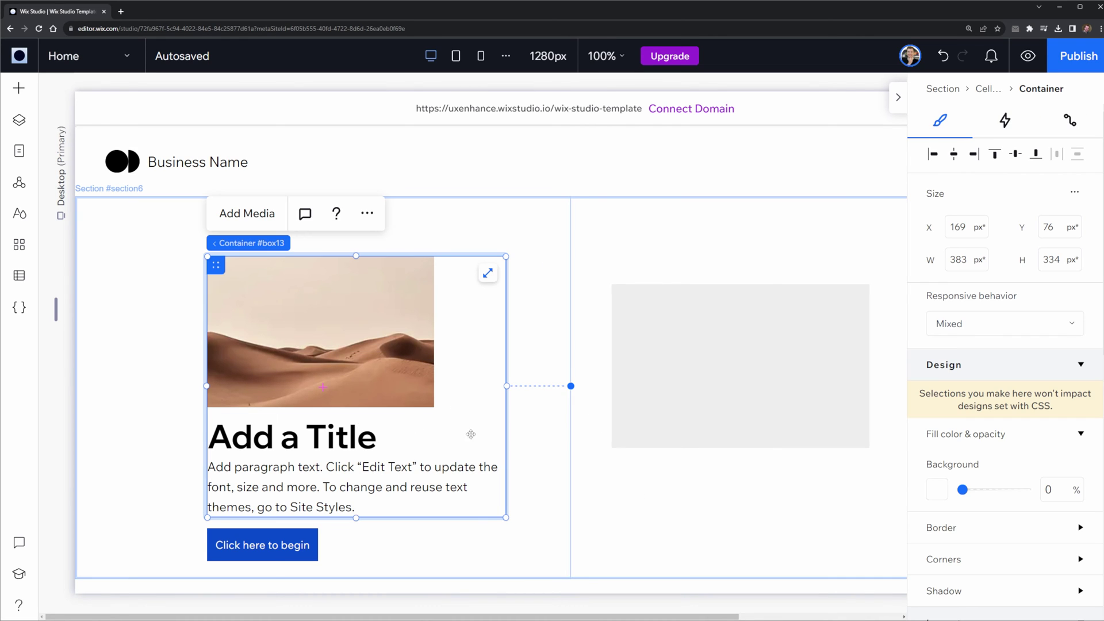
{"action": "left_click_drag", "start_coordinate": [420, 330], "coordinate": [460, 348]}
{"action": "key", "text": "ctrl+z"}
{"action": "key", "text": "ctrl+z"}
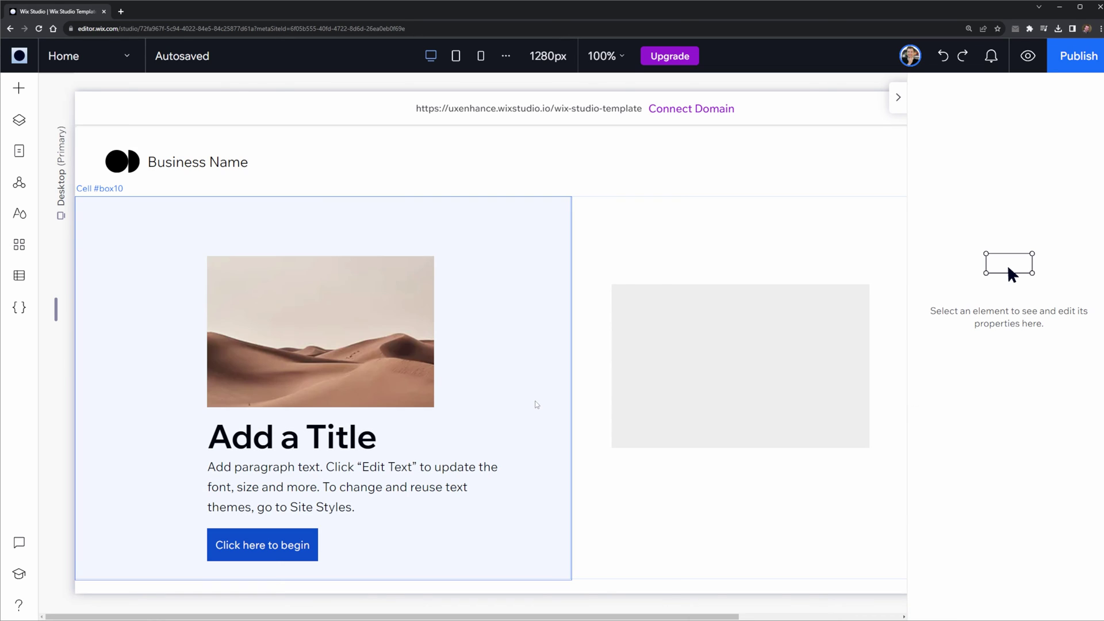
Move the title and the button from the first cell into the container in the second cell
{"action": "left_click", "coordinate": [701, 364]}
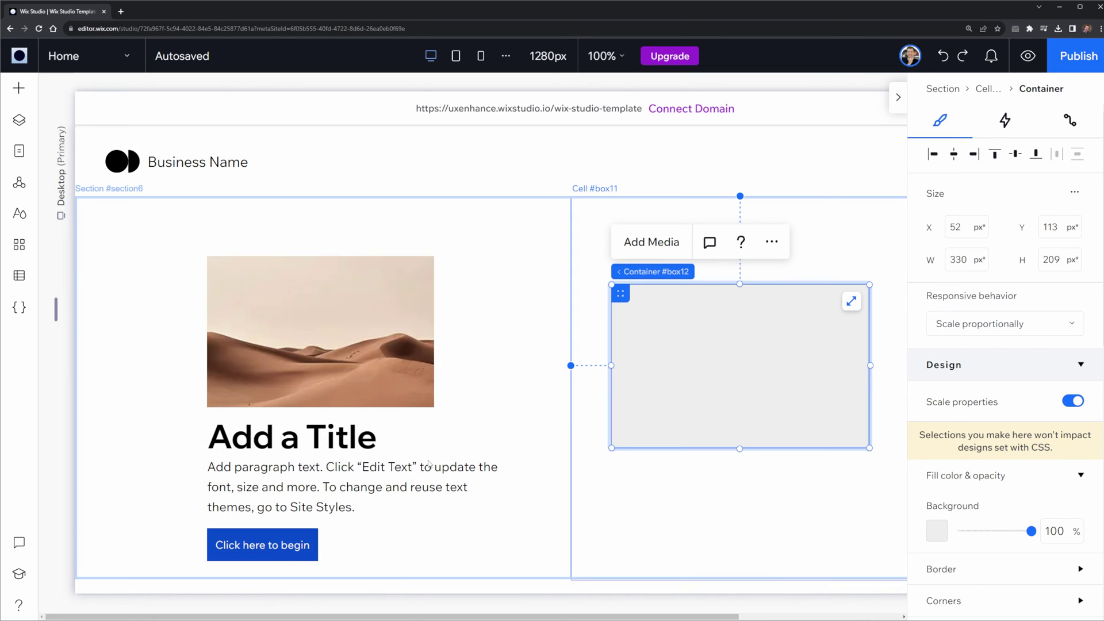
{"action": "left_click_drag", "start_coordinate": [308, 438], "coordinate": [726, 333]}
{"action": "left_click_drag", "start_coordinate": [287, 546], "coordinate": [704, 370]}
Give the container a light blue #DCE8FF background and a corner radius of 30 px
{"action": "left_click", "coordinate": [770, 399]}
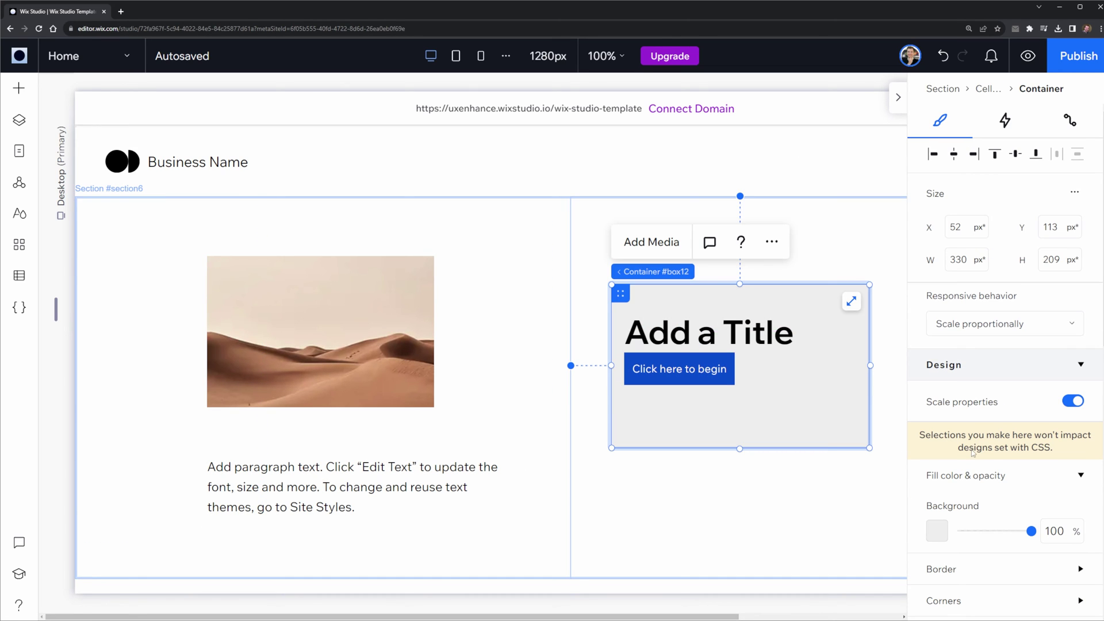
{"action": "scroll", "coordinate": [972, 453], "scroll_direction": "down", "scroll_amount": 1}
{"action": "left_click", "coordinate": [935, 486]}
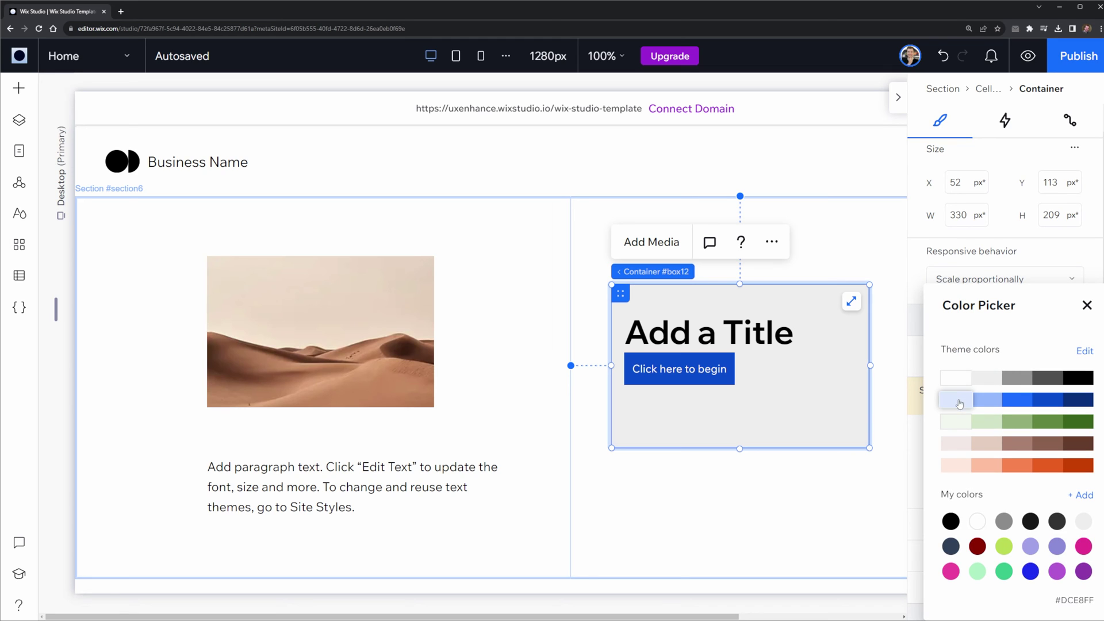
{"action": "left_click", "coordinate": [1086, 305]}
{"action": "scroll", "coordinate": [1035, 402], "scroll_direction": "down", "scroll_amount": 4}
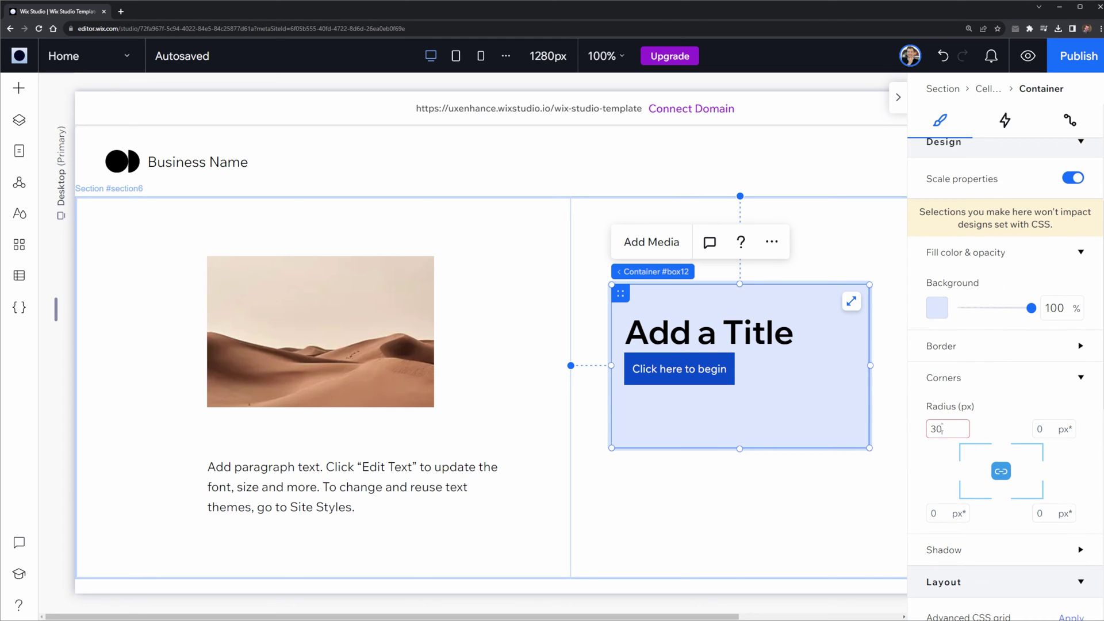
{"action": "key", "text": "Return"}
{"action": "left_click", "coordinate": [786, 517]}
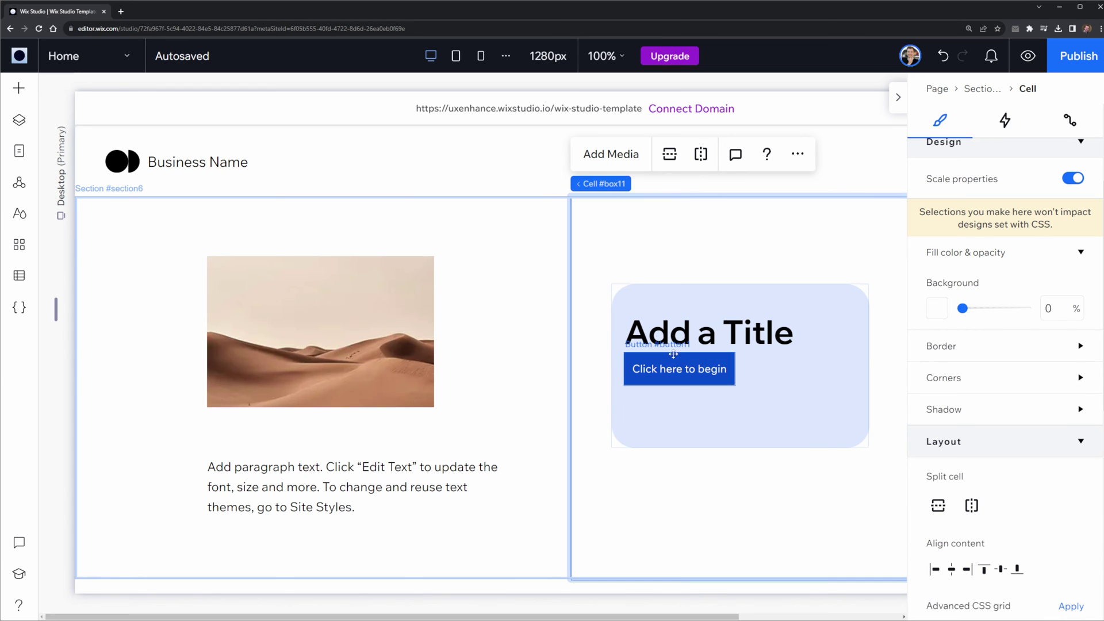
Center the button and the title horizontally inside the container, with the title above the button
{"action": "left_click", "coordinate": [680, 371]}
{"action": "left_click_drag", "start_coordinate": [680, 371], "coordinate": [742, 397]}
{"action": "left_click_drag", "start_coordinate": [664, 326], "coordinate": [688, 344]}
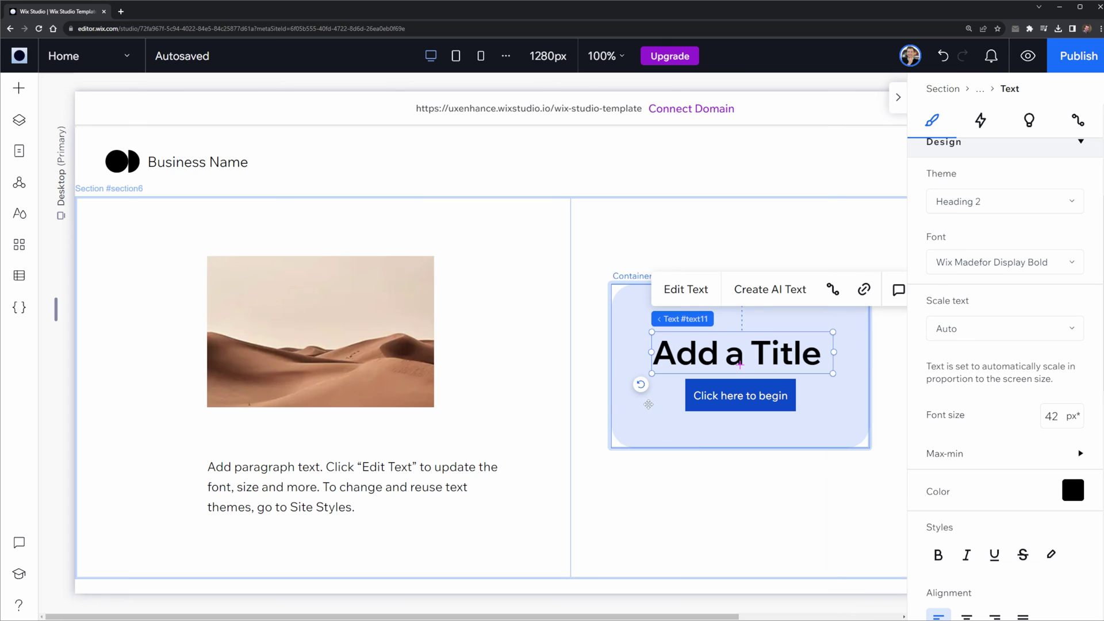
Shift the container slightly and move the image, with the paragraph directly beneath it, toward the upper-left corner of the first cell
{"action": "left_click_drag", "start_coordinate": [647, 410], "coordinate": [672, 391]}
{"action": "left_click_drag", "start_coordinate": [362, 328], "coordinate": [256, 299]}
{"action": "left_click_drag", "start_coordinate": [300, 472], "coordinate": [194, 403]}
Move the container with its contents across the boundary between the cells, then place it in the upper part of the second cell
{"action": "left_click_drag", "start_coordinate": [677, 422], "coordinate": [458, 423]}
{"action": "left_click", "coordinate": [707, 510]}
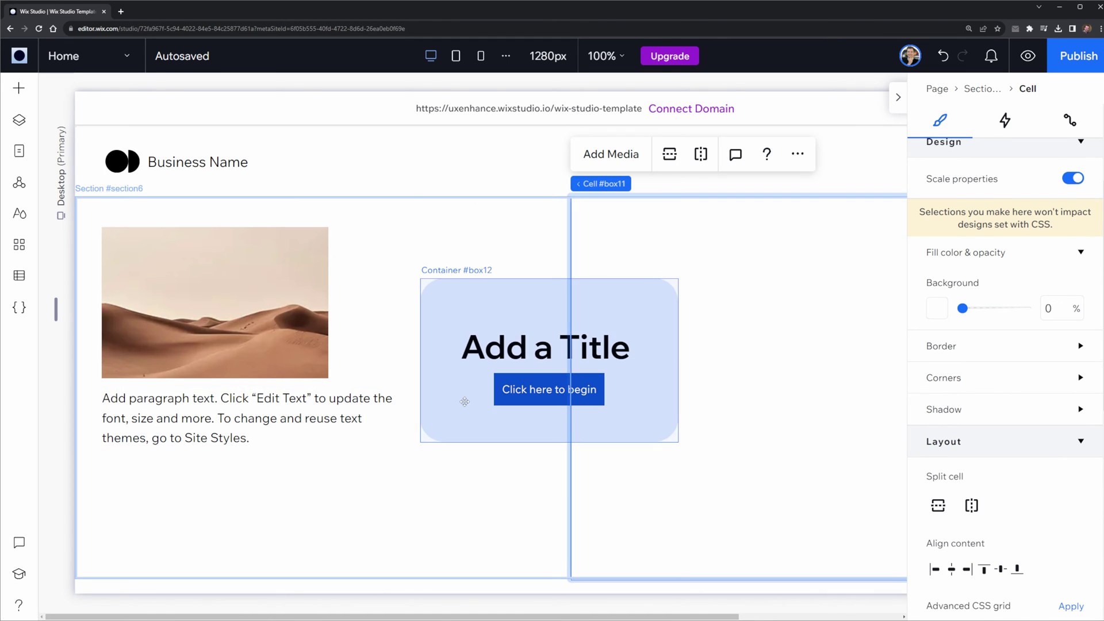
{"action": "left_click_drag", "start_coordinate": [594, 436], "coordinate": [769, 437]}
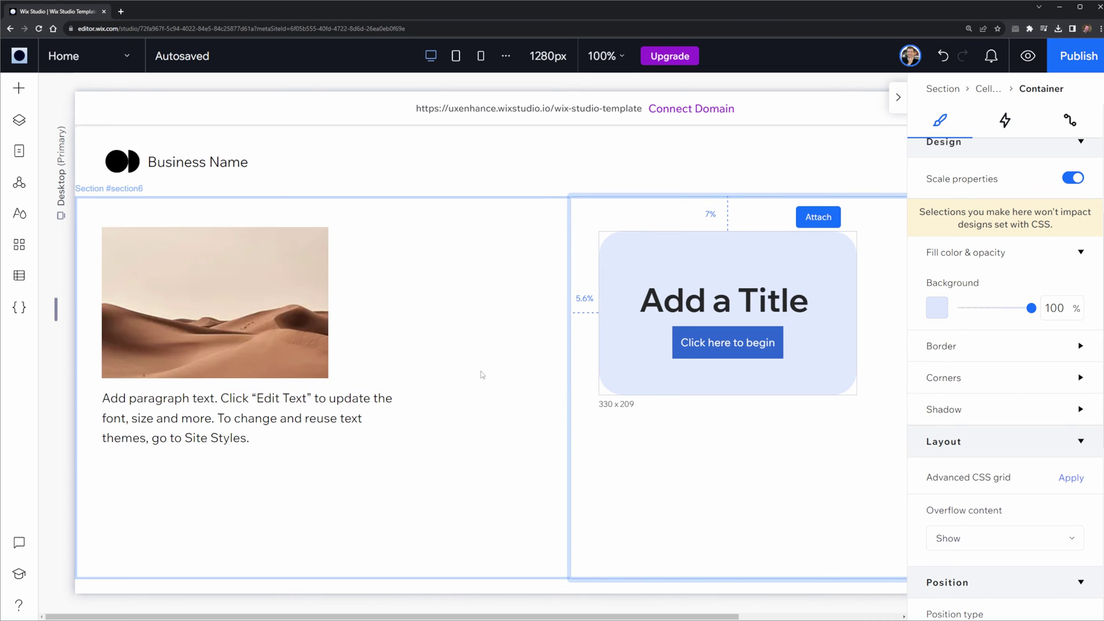
Inspect the elements nested in the container in the page's layer structure, then select the second cell
{"action": "left_click", "coordinate": [19, 120]}
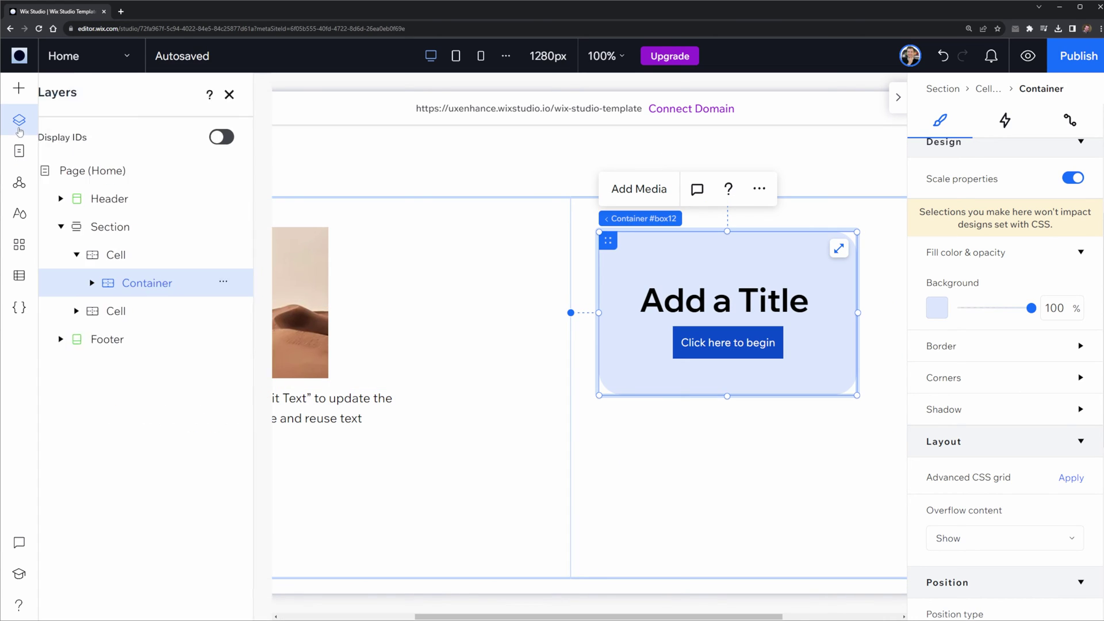
{"action": "left_click", "coordinate": [112, 285]}
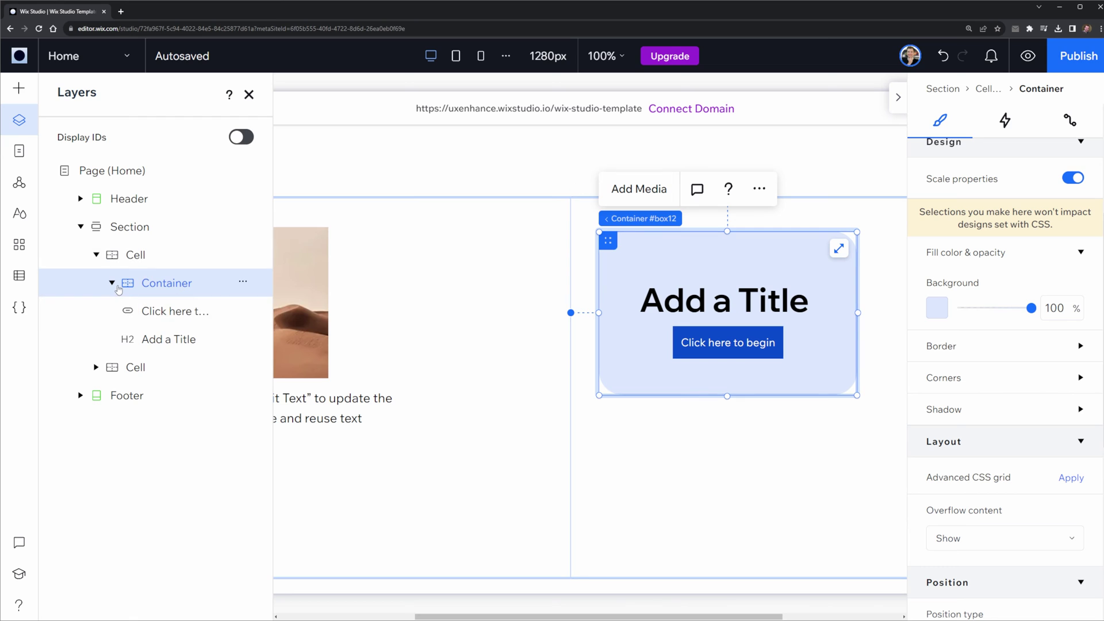
{"action": "left_click", "coordinate": [112, 285]}
{"action": "left_click", "coordinate": [643, 467]}
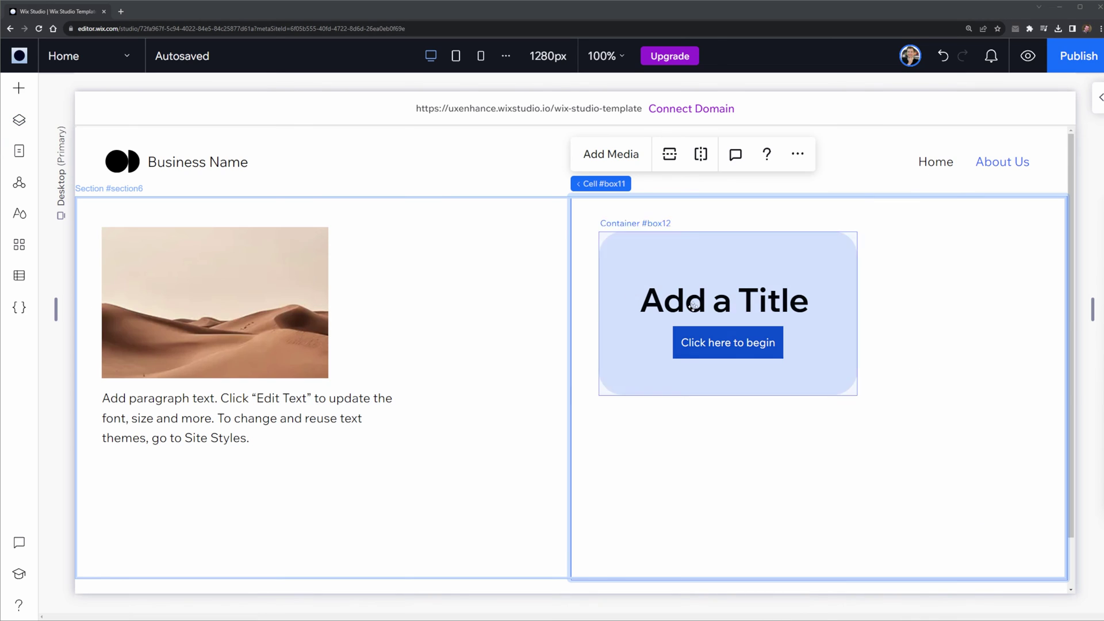
Add a video box below the container in the second cell
{"action": "left_click", "coordinate": [16, 88]}
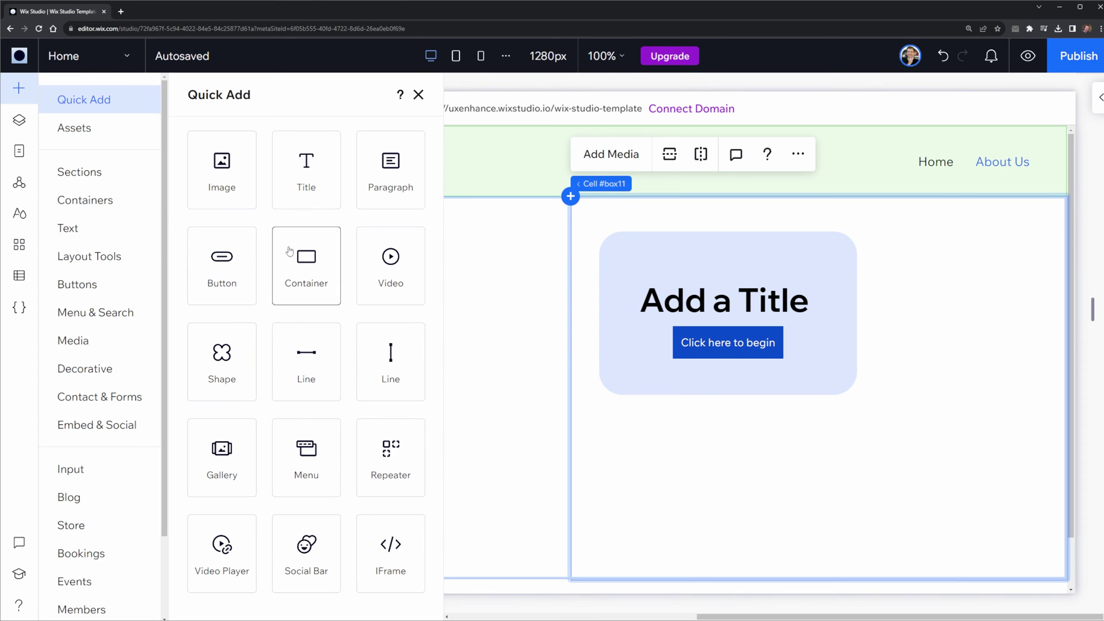
{"action": "left_click_drag", "start_coordinate": [381, 293], "coordinate": [730, 480]}
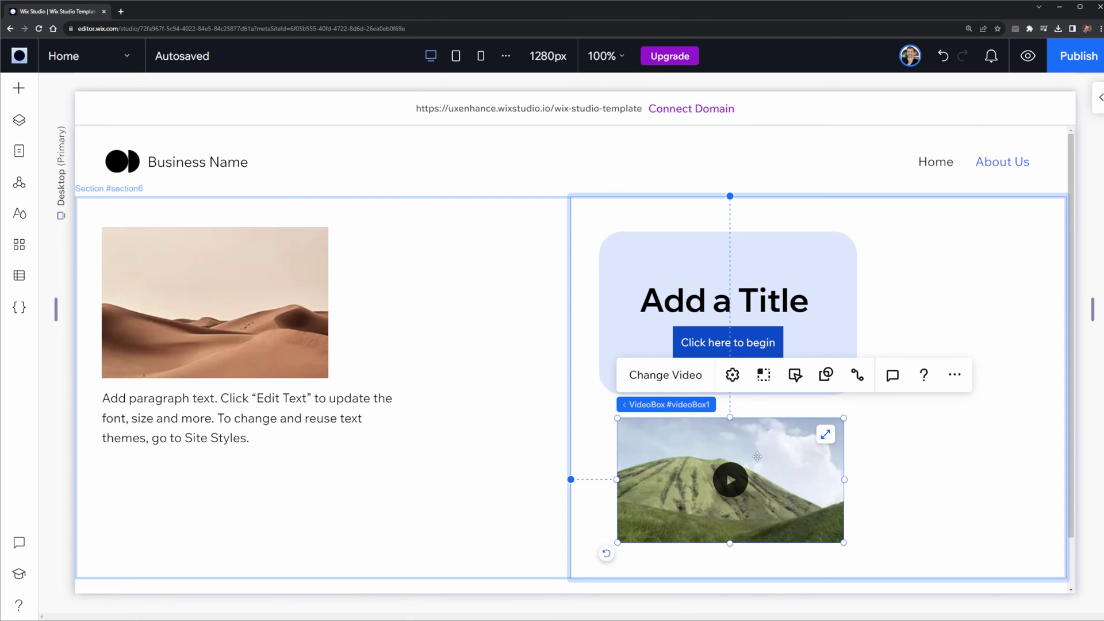
Examine the media options for replacing the video and the video box's settings, including its description field
{"action": "left_click", "coordinate": [665, 374]}
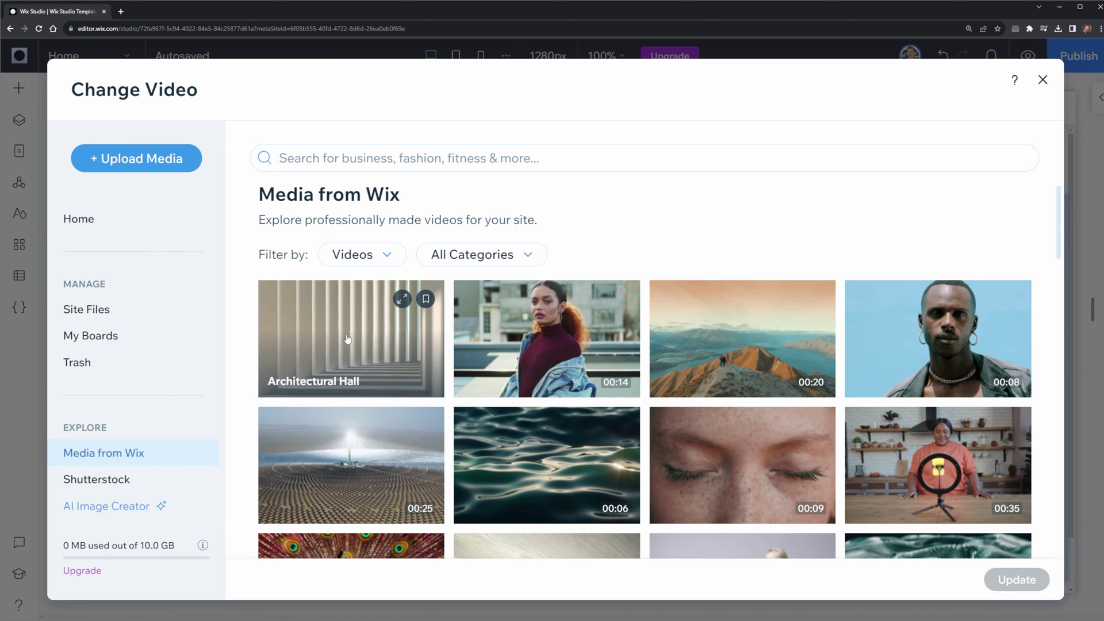
{"action": "left_click", "coordinate": [137, 168]}
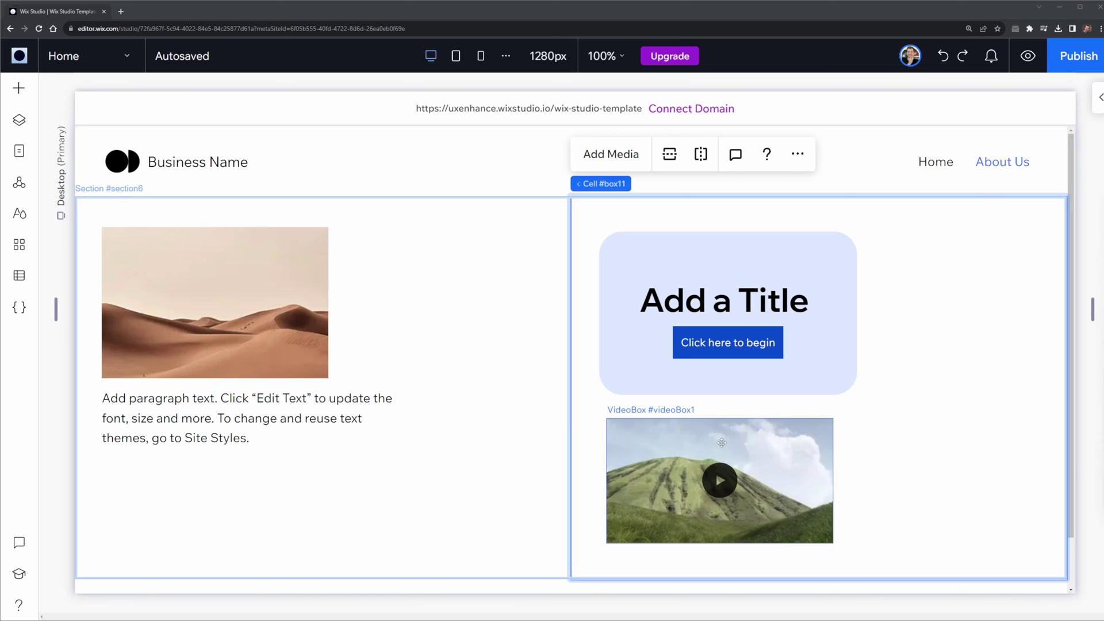
{"action": "left_click", "coordinate": [720, 442]}
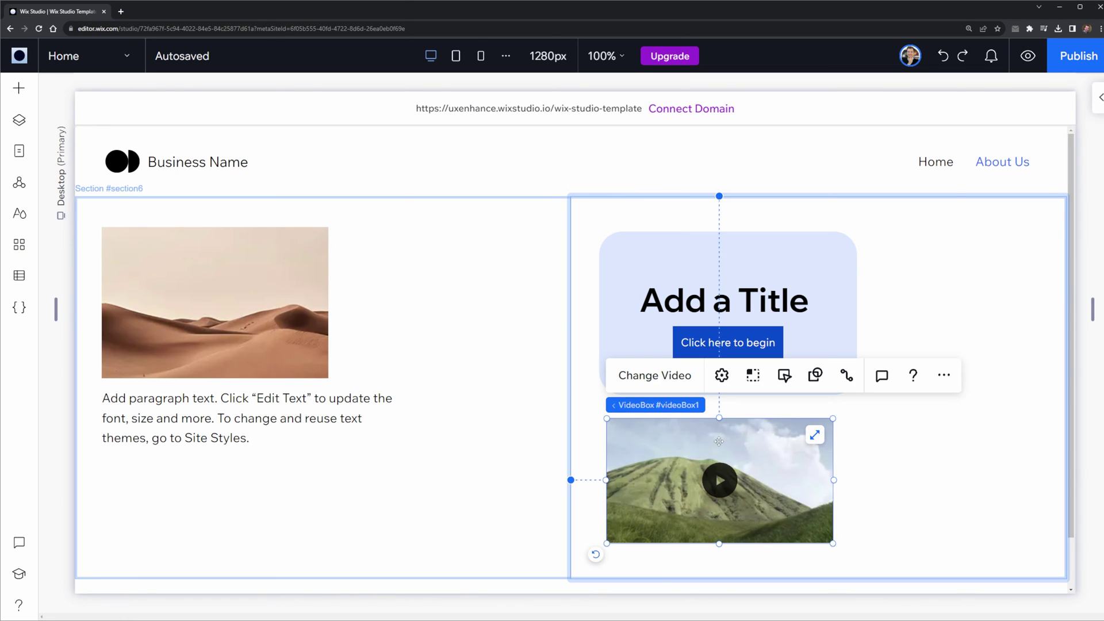
{"action": "left_click", "coordinate": [721, 374]}
{"action": "left_click", "coordinate": [937, 556]}
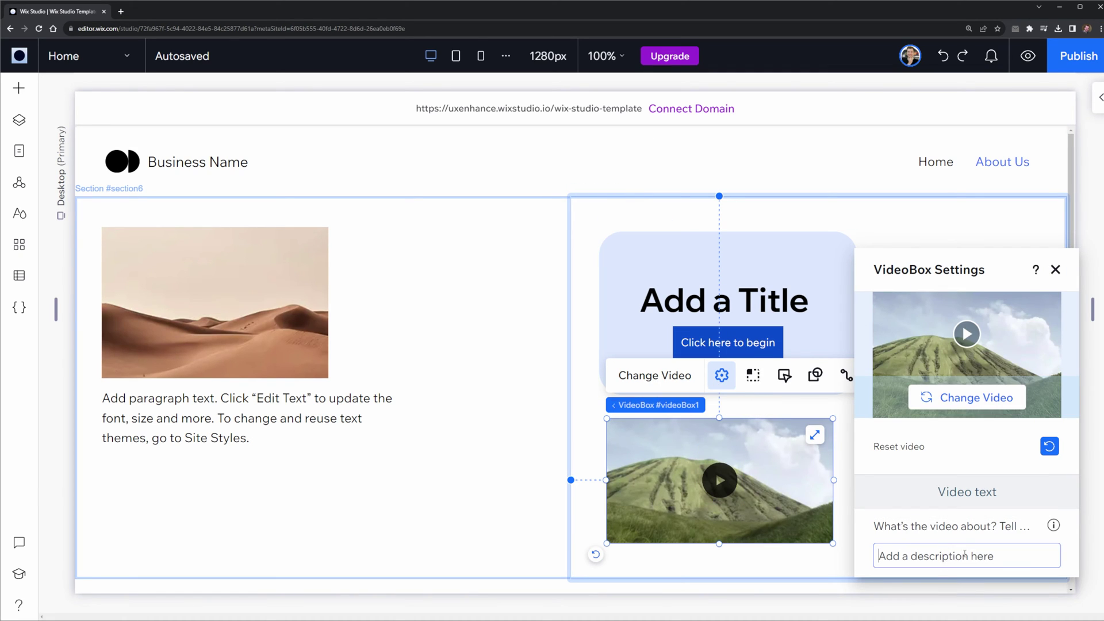
{"action": "left_click", "coordinate": [1055, 271]}
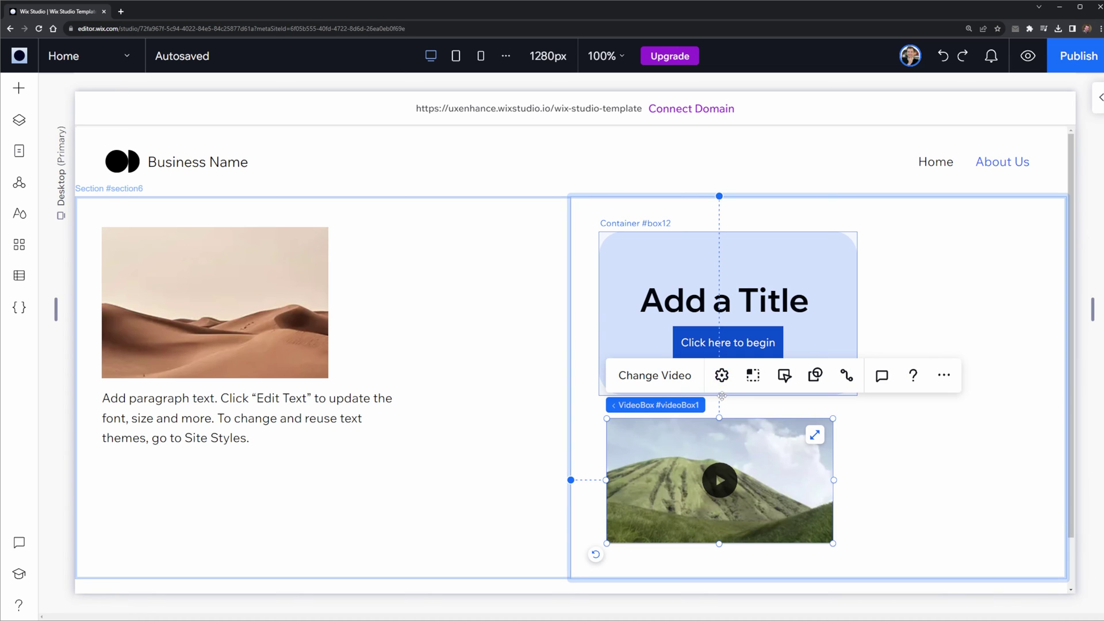
Widen the video box toward the right and set its focal point to top center, then bottom center
{"action": "left_click", "coordinate": [754, 377]}
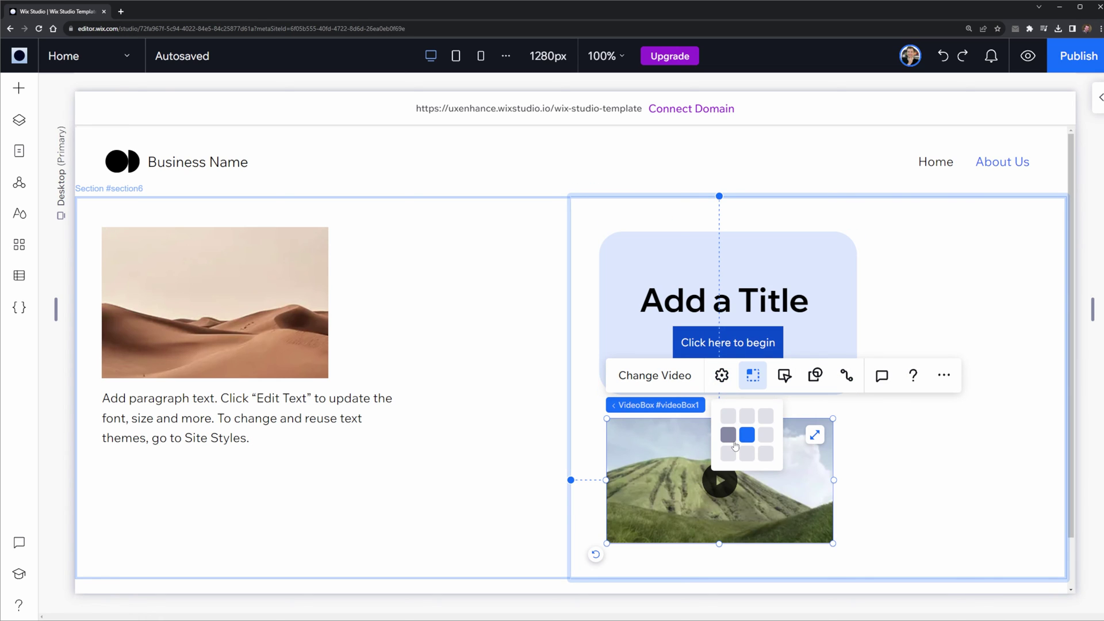
{"action": "left_click_drag", "start_coordinate": [833, 479], "coordinate": [967, 480]}
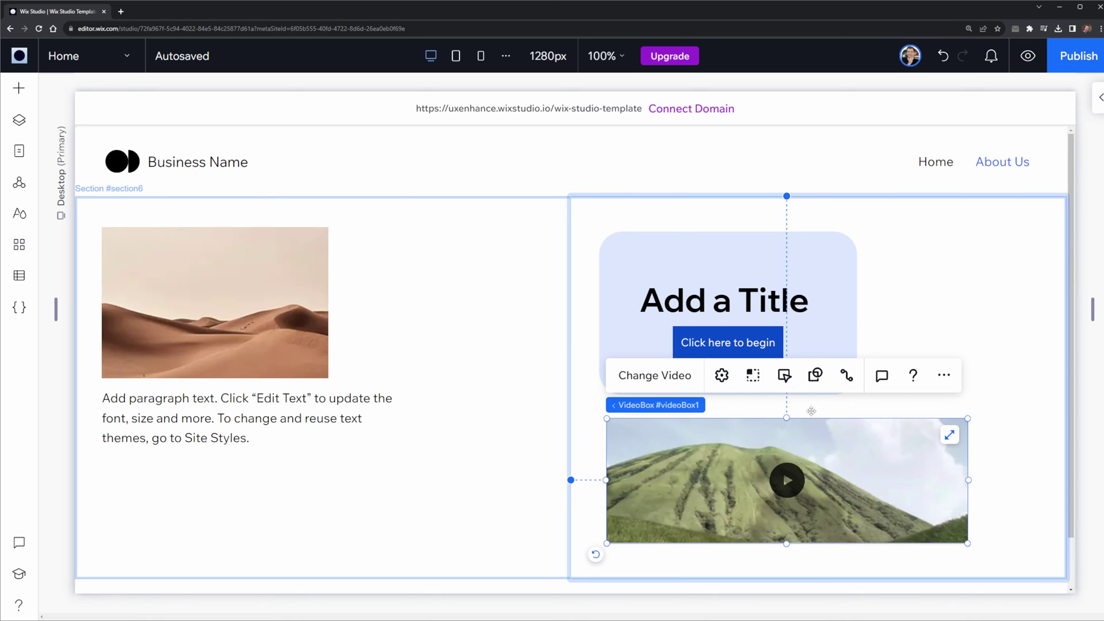
{"action": "left_click", "coordinate": [750, 378]}
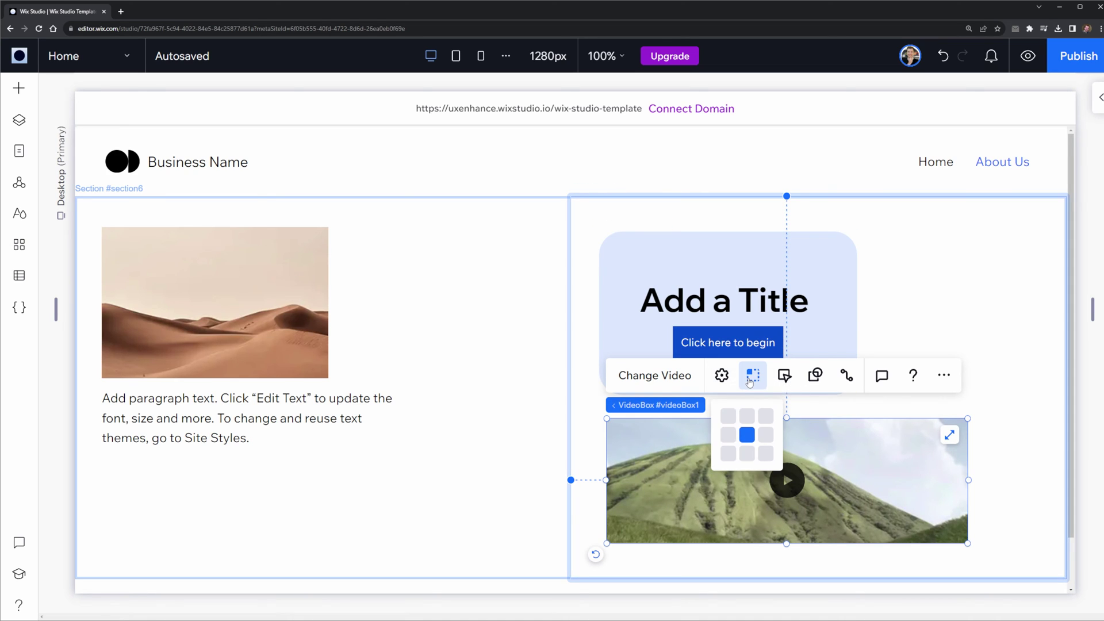
{"action": "left_click", "coordinate": [749, 421]}
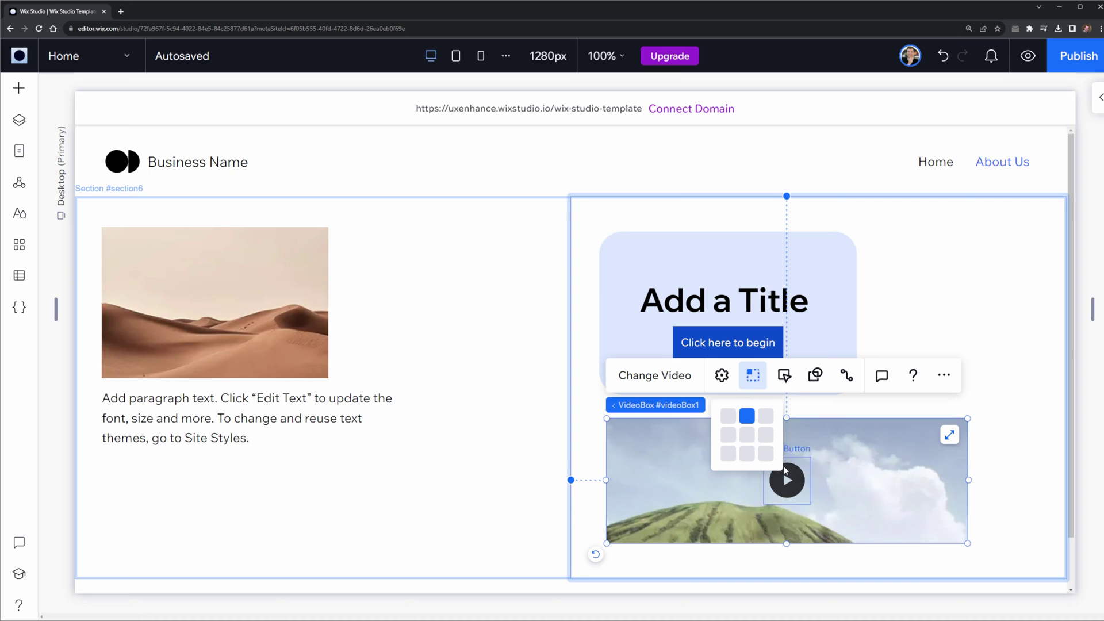
{"action": "left_click", "coordinate": [748, 454]}
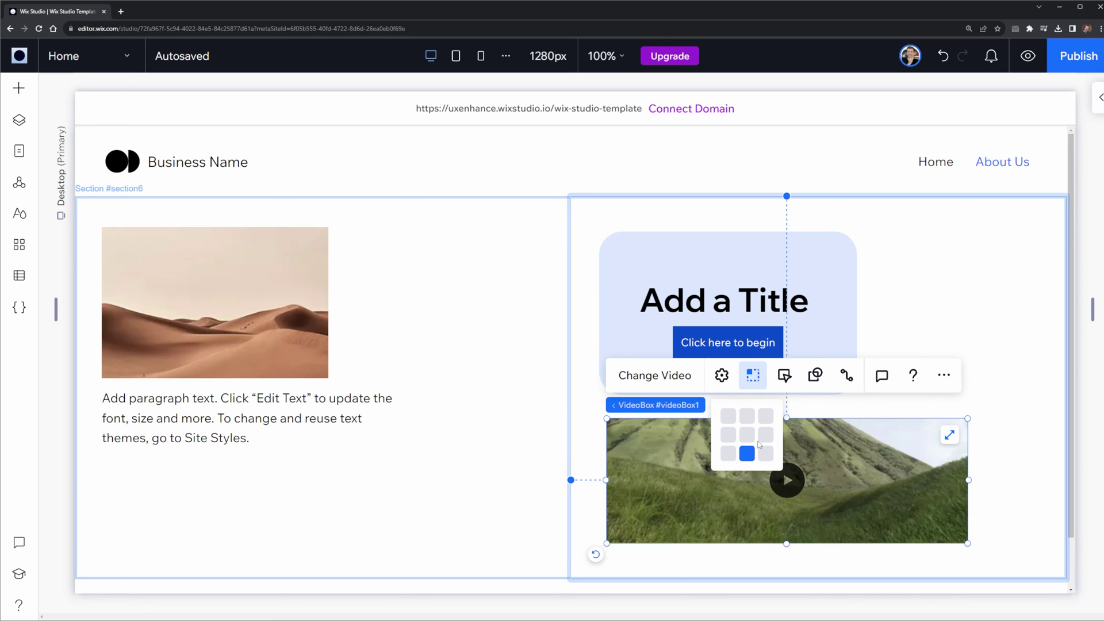
Stretch the video box to fill the entire second cell
{"action": "left_click", "coordinate": [948, 437]}
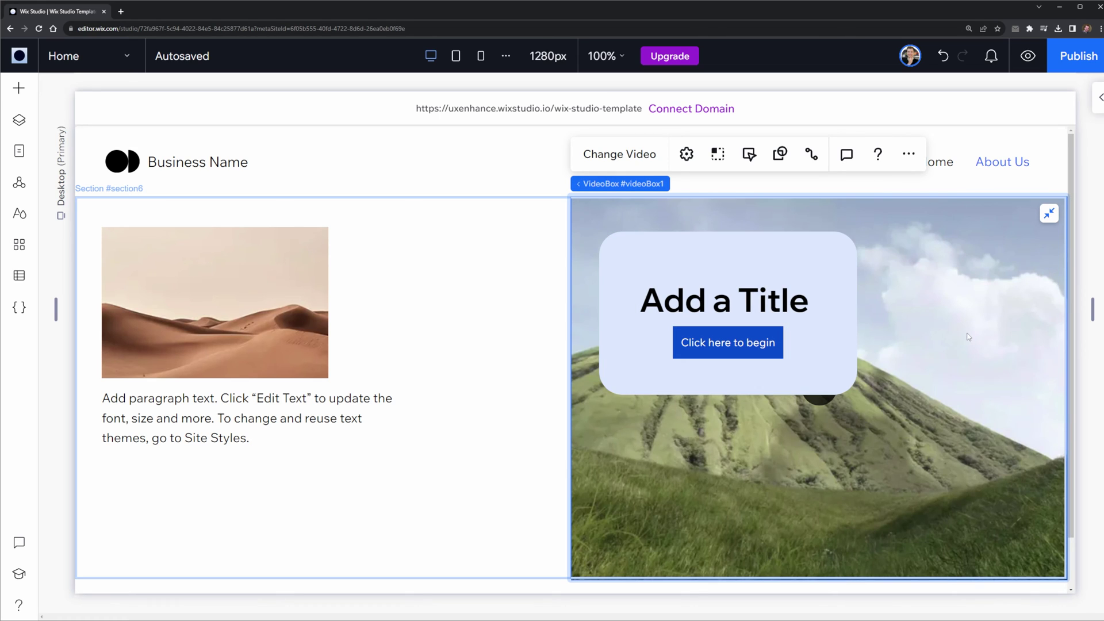
Undo the stretch of the video box
{"action": "key", "text": "ctrl+z"}
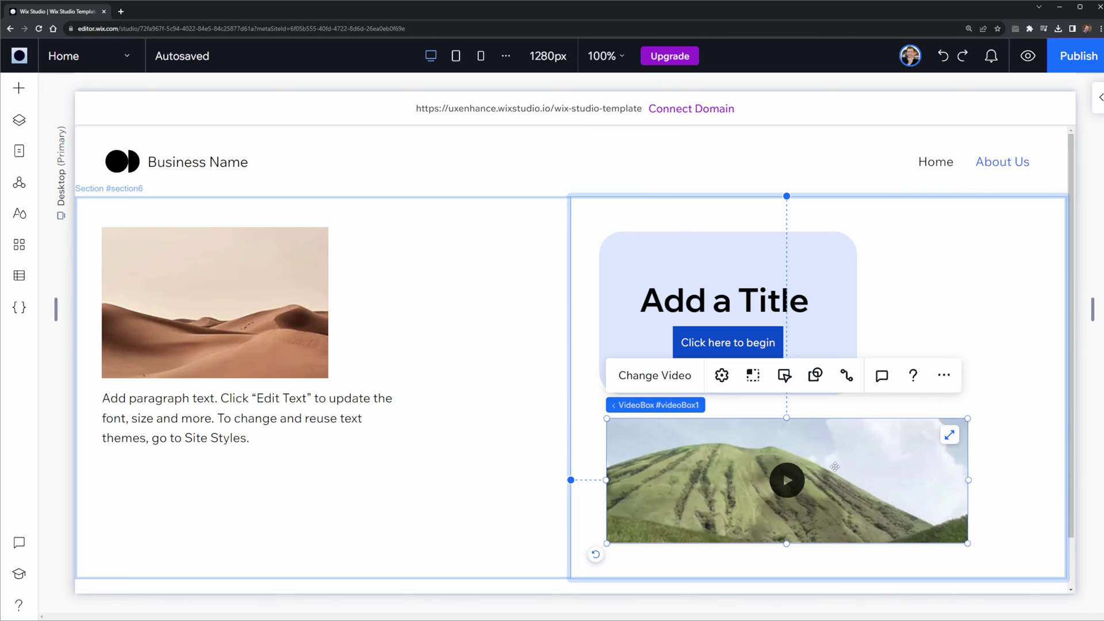
Examine the video box's behavior options for how playback starts, pauses and ends, and its sound setting
{"action": "left_click", "coordinate": [785, 377]}
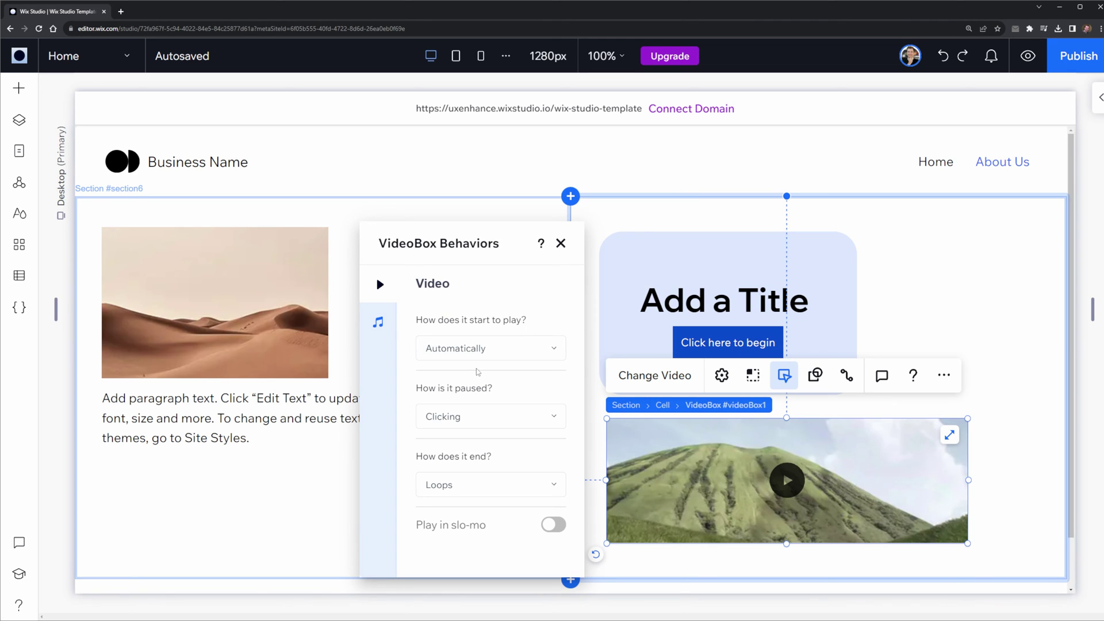
{"action": "left_click", "coordinate": [500, 349]}
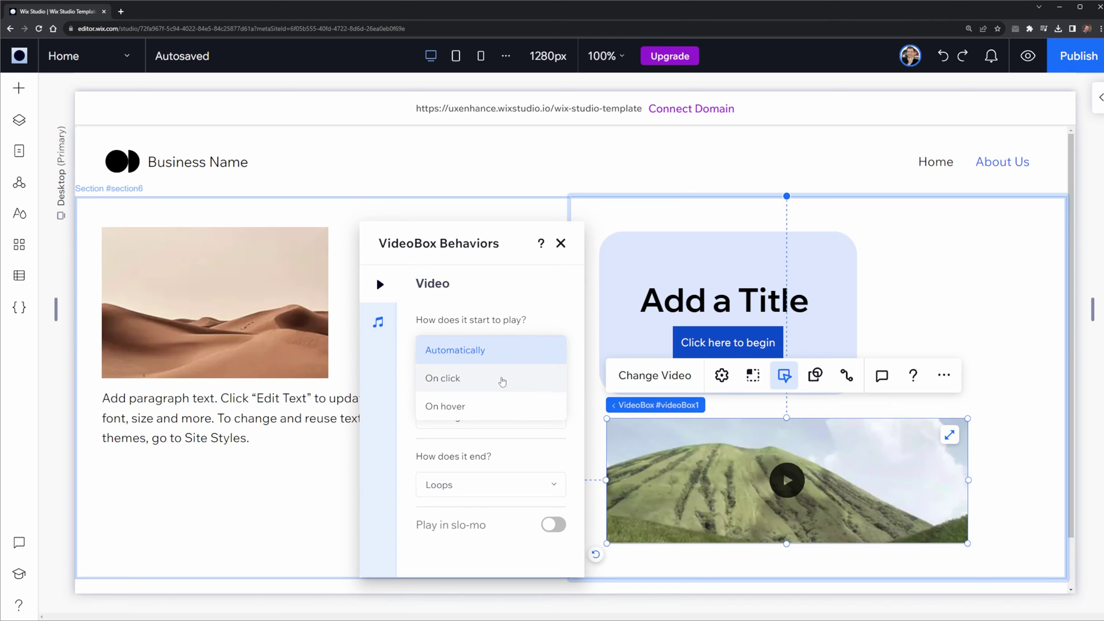
{"action": "left_click", "coordinate": [389, 396]}
{"action": "left_click", "coordinate": [501, 422]}
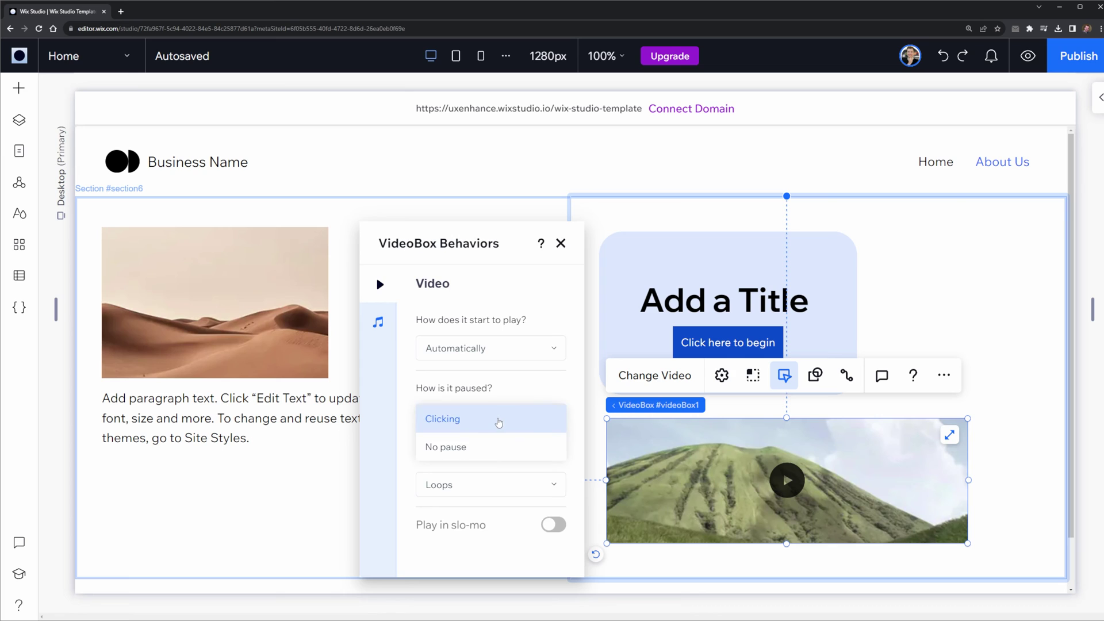
{"action": "left_click", "coordinate": [472, 414]}
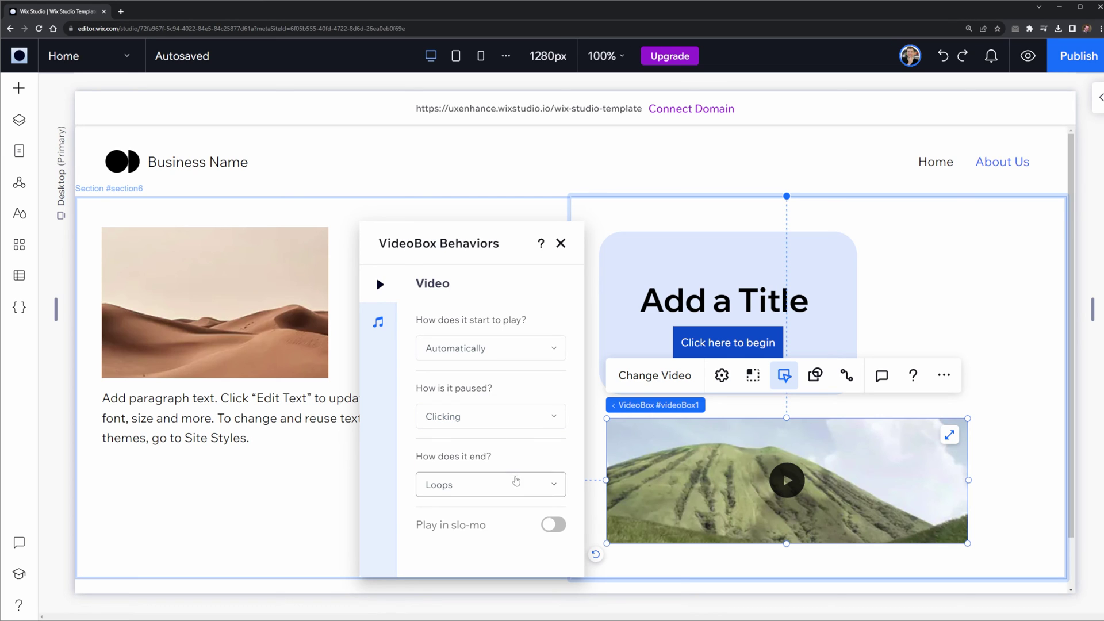
{"action": "left_click", "coordinate": [511, 483]}
{"action": "left_click", "coordinate": [499, 486]}
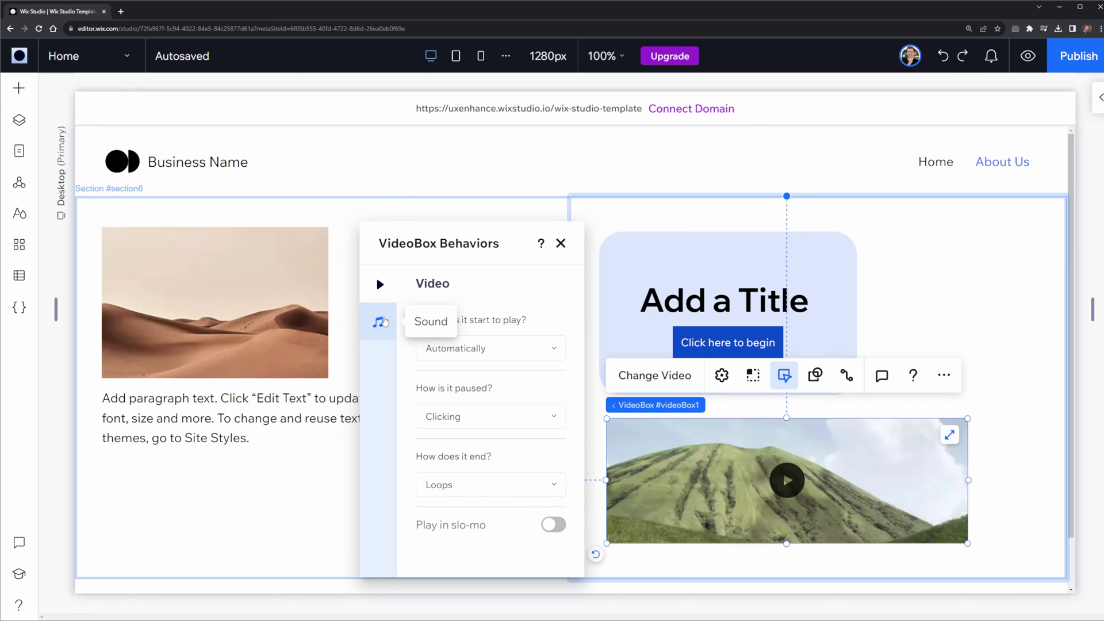
{"action": "left_click", "coordinate": [378, 321]}
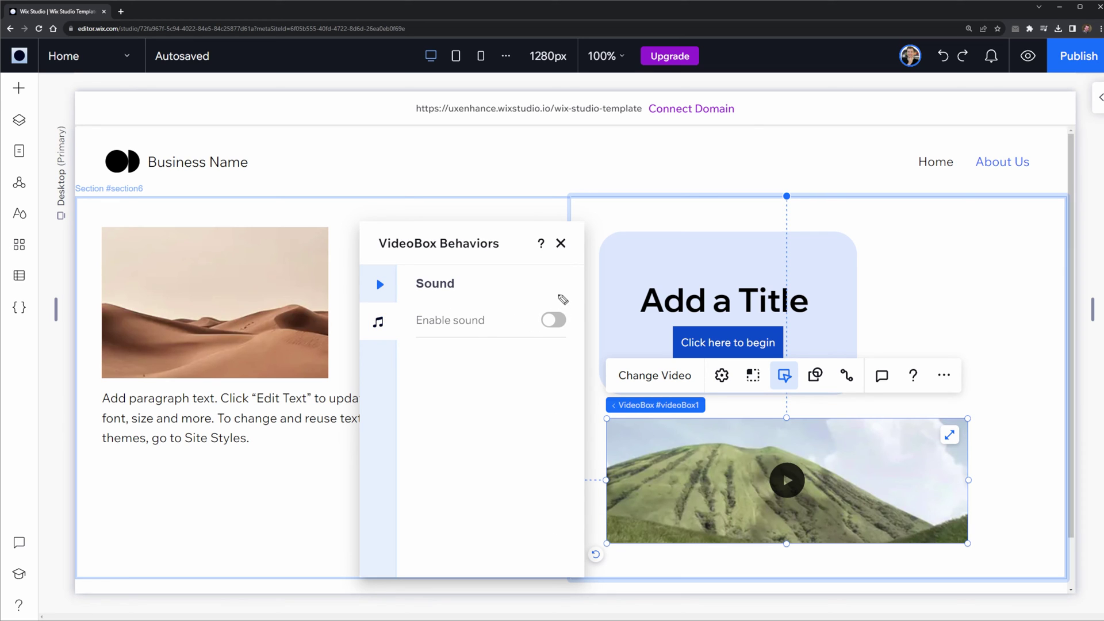
{"action": "left_click_drag", "start_coordinate": [541, 290], "coordinate": [555, 300]}
{"action": "left_click", "coordinate": [561, 243]}
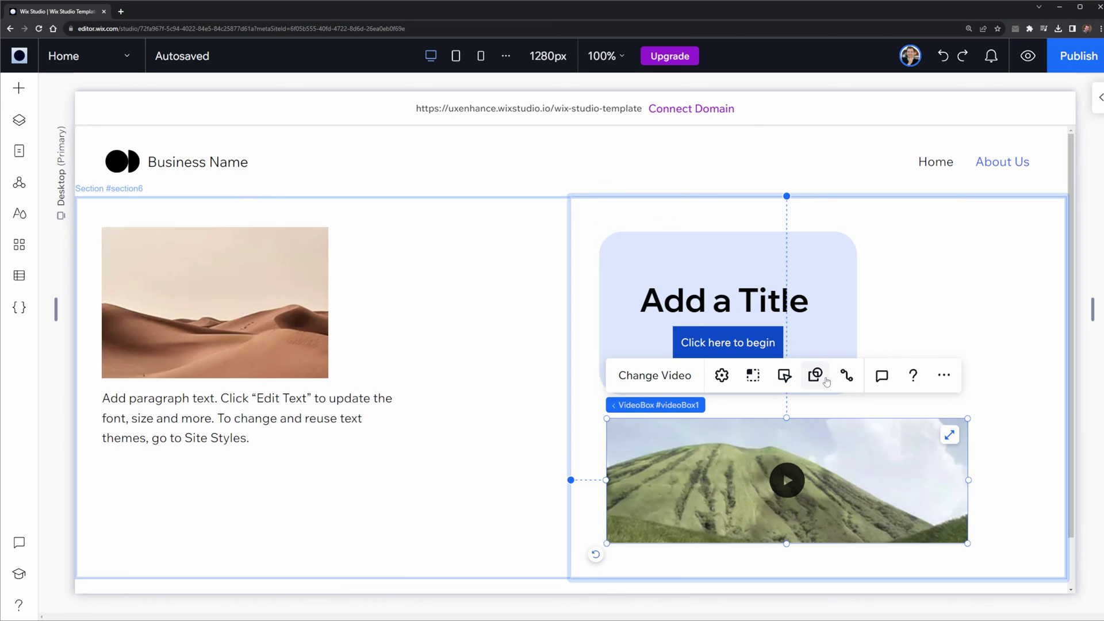
Try masking the video with the winding S-shaped form and the soft-edged circle from the shape choices
{"action": "left_click", "coordinate": [826, 381]}
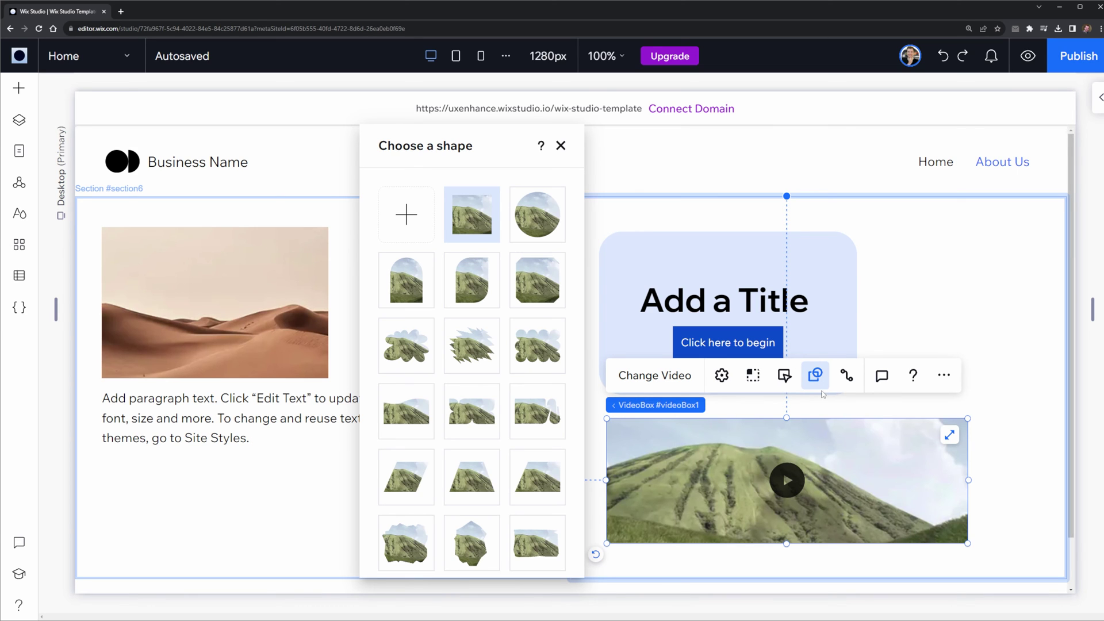
{"action": "scroll", "coordinate": [487, 379], "scroll_direction": "down", "scroll_amount": 8}
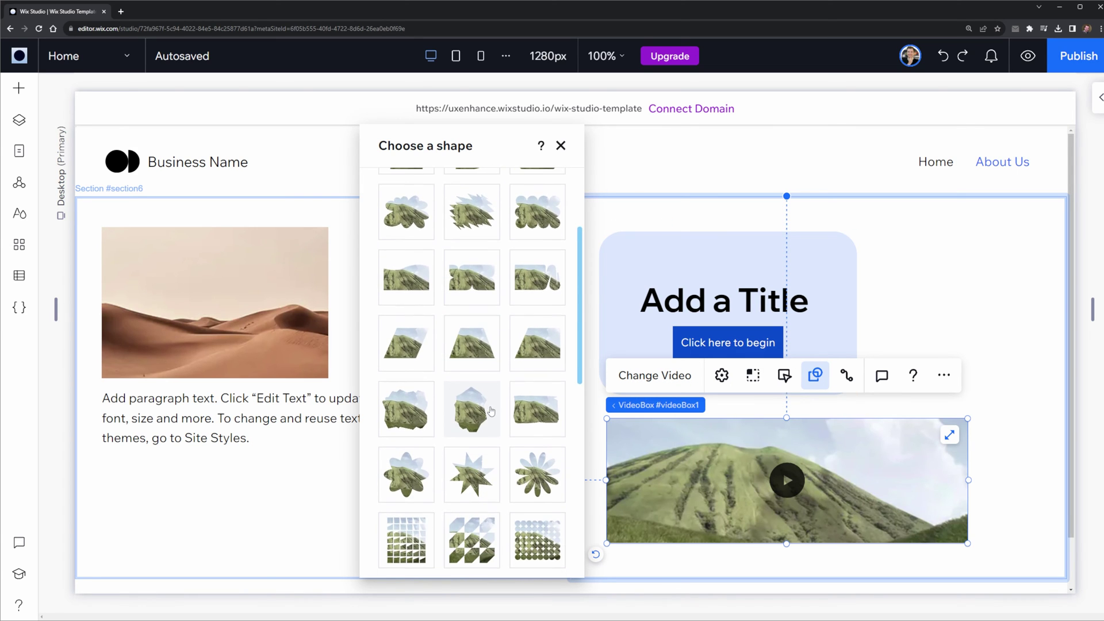
{"action": "scroll", "coordinate": [491, 411], "scroll_direction": "down", "scroll_amount": 2}
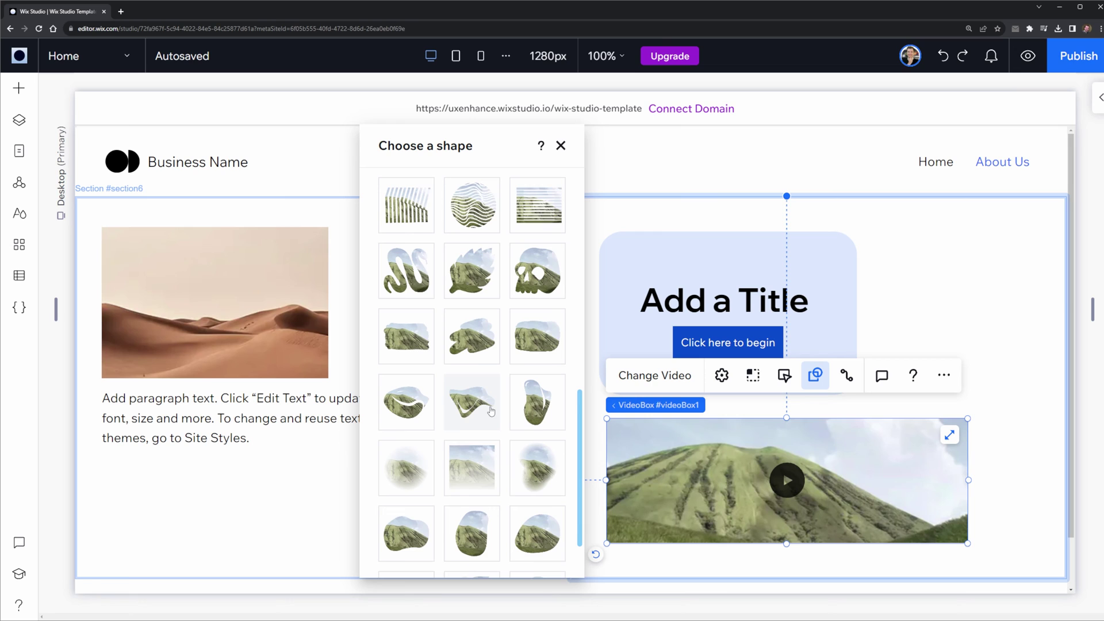
{"action": "left_click", "coordinate": [405, 274]}
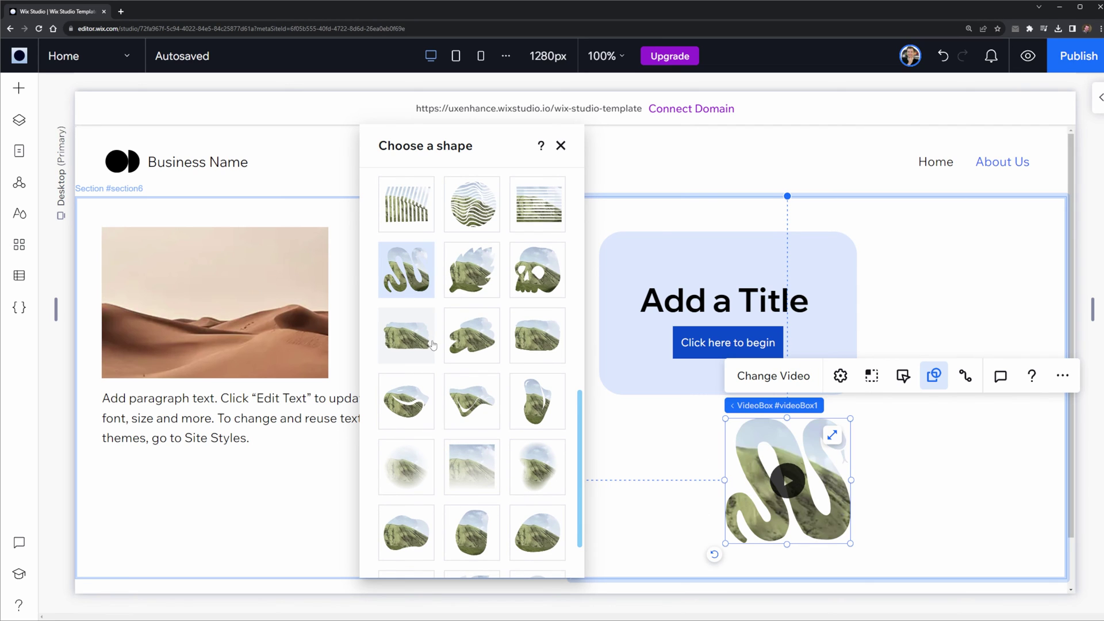
{"action": "left_click", "coordinate": [414, 465]}
{"action": "scroll", "coordinate": [415, 463], "scroll_direction": "down", "scroll_amount": 1}
{"action": "scroll", "coordinate": [447, 452], "scroll_direction": "up", "scroll_amount": 10}
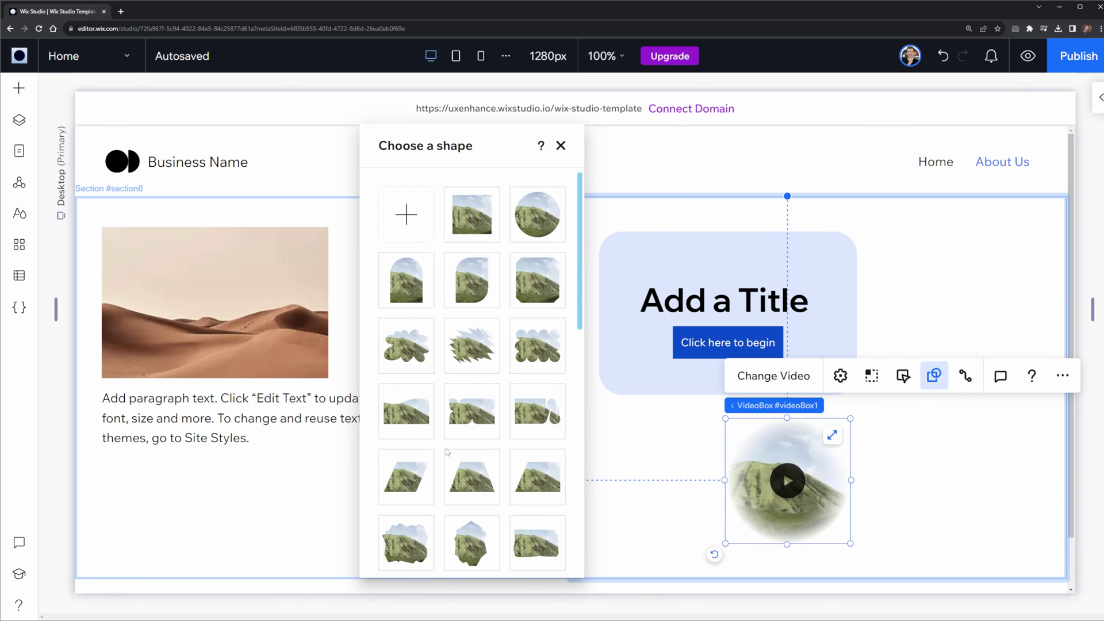
Mask the video to the right-angled triangle from the Wix basic shapes library
{"action": "left_click", "coordinate": [419, 217]}
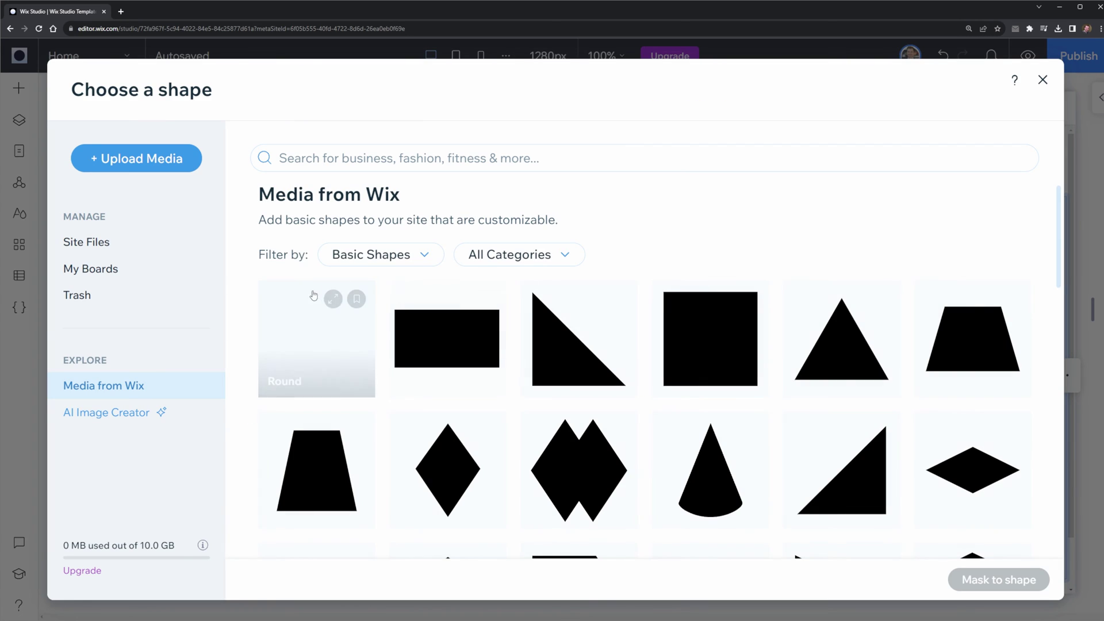
{"action": "left_click", "coordinate": [444, 356]}
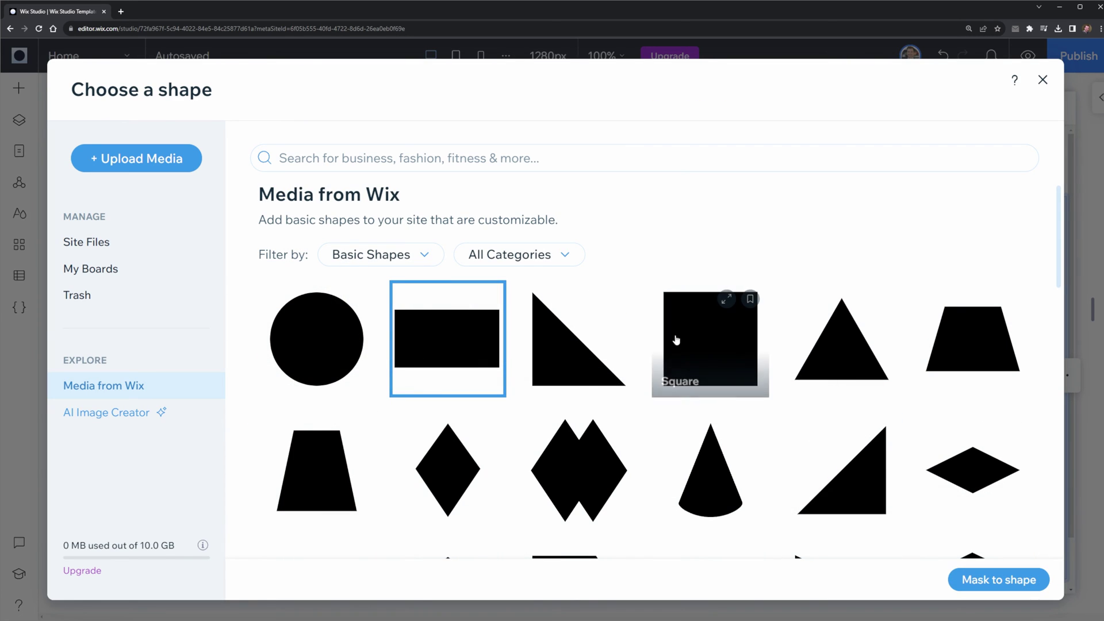
{"action": "left_click", "coordinate": [578, 345]}
{"action": "left_click", "coordinate": [999, 579]}
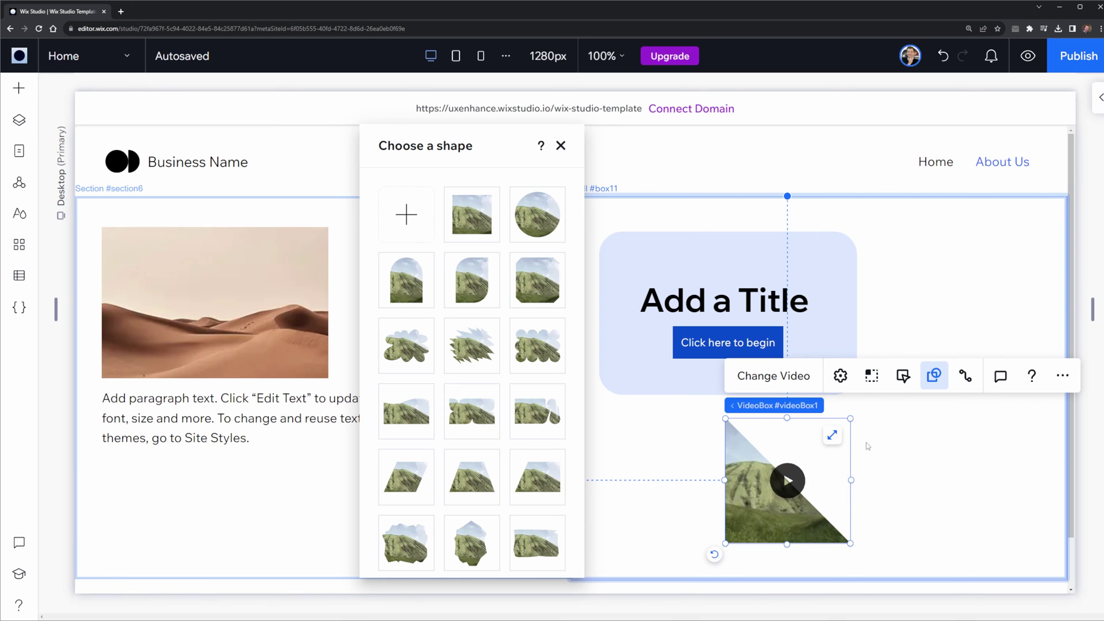
{"action": "left_click", "coordinate": [892, 492]}
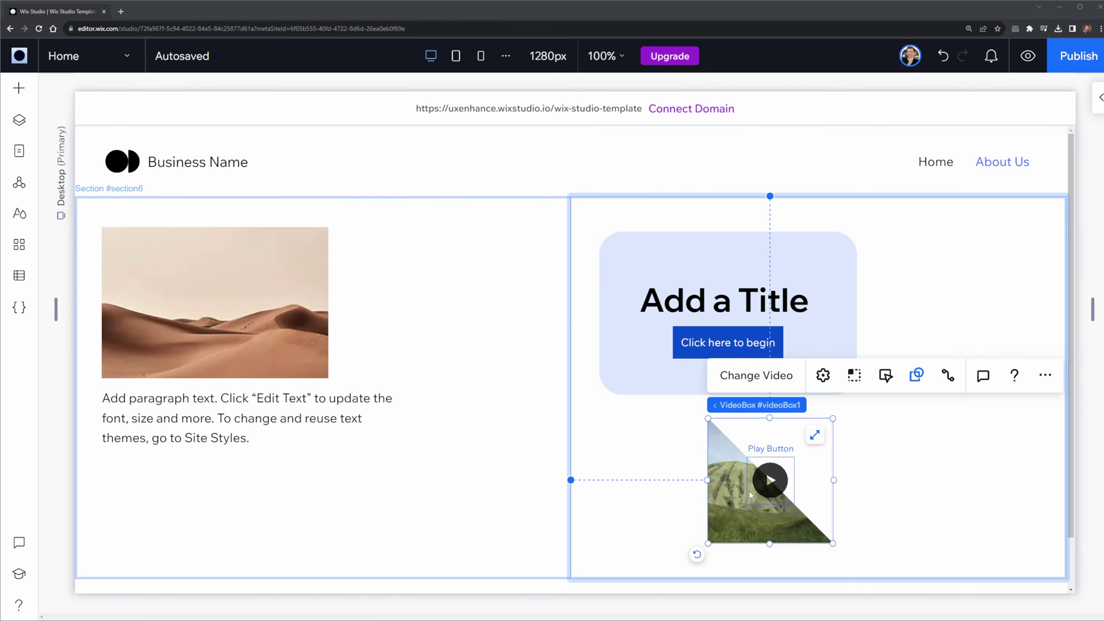
Move the triangular video into the first cell beside the desert image and enlarge it to match the image's height
{"action": "left_click", "coordinate": [770, 482]}
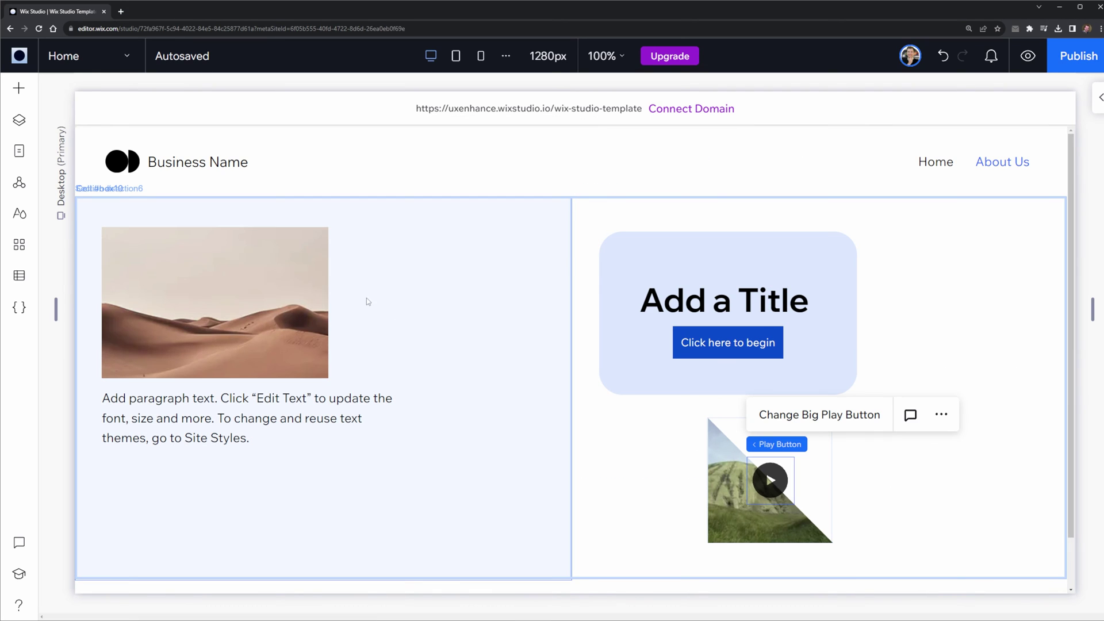
{"action": "left_click_drag", "start_coordinate": [742, 518], "coordinate": [362, 324]}
{"action": "left_click_drag", "start_coordinate": [453, 351], "coordinate": [486, 376]}
{"action": "left_click", "coordinate": [536, 450]}
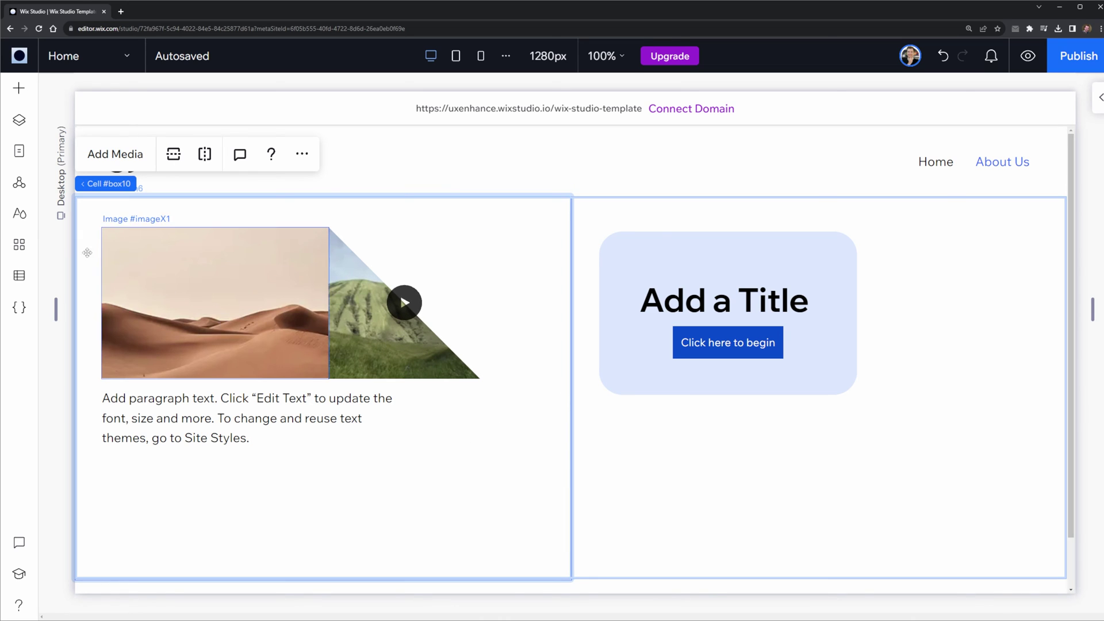
Add a basic shape to the first cell, below the triangular video
{"action": "left_click", "coordinate": [14, 94]}
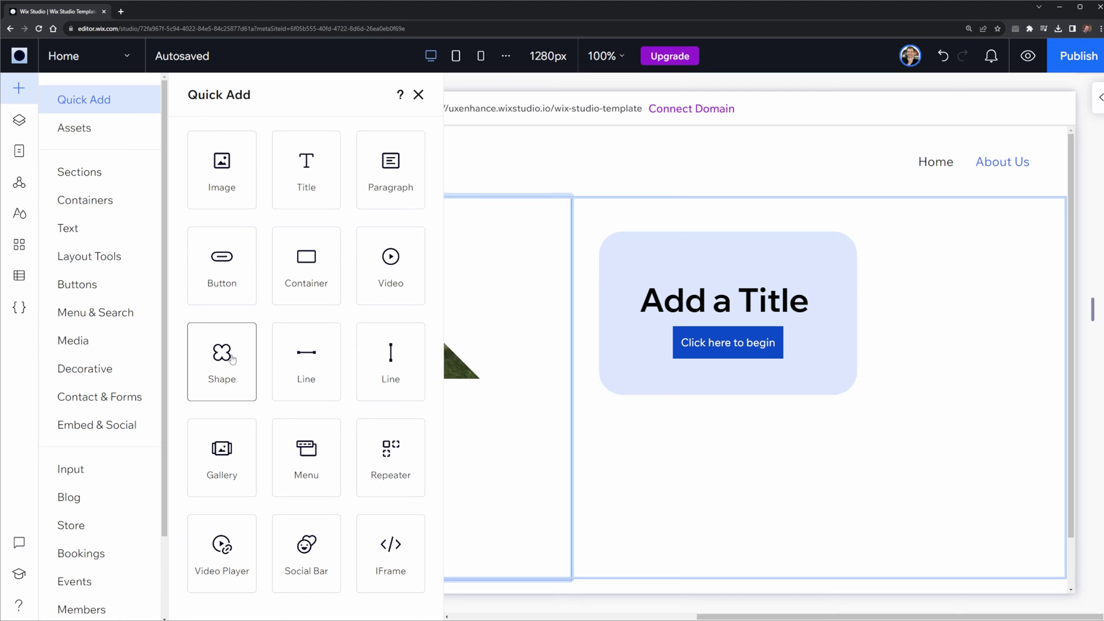
{"action": "left_click_drag", "start_coordinate": [233, 359], "coordinate": [471, 481]}
{"action": "left_click_drag", "start_coordinate": [434, 448], "coordinate": [469, 456]}
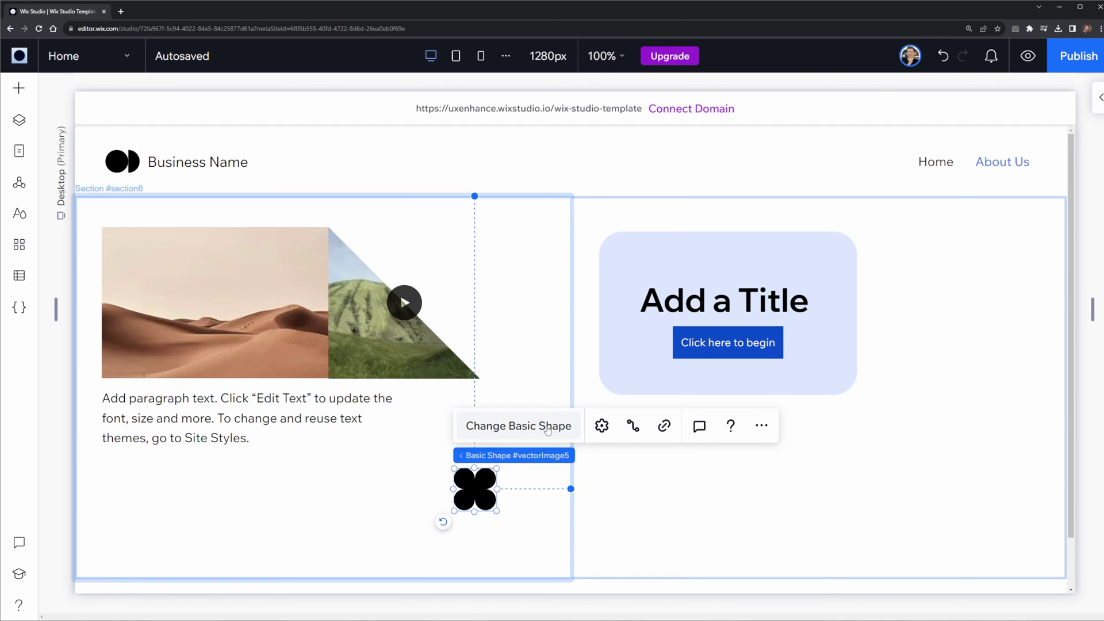
Replace the new basic shape with the Trapeze shape and enlarge it to about 124 × 124 px
{"action": "left_click", "coordinate": [547, 428]}
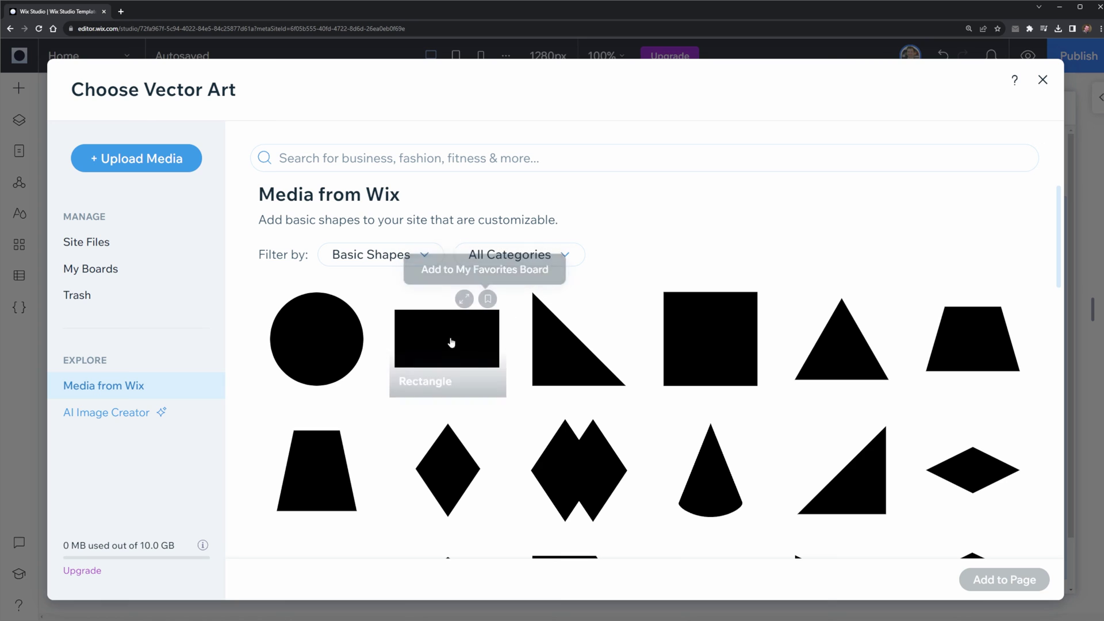
{"action": "scroll", "coordinate": [575, 385], "scroll_direction": "down", "scroll_amount": 10}
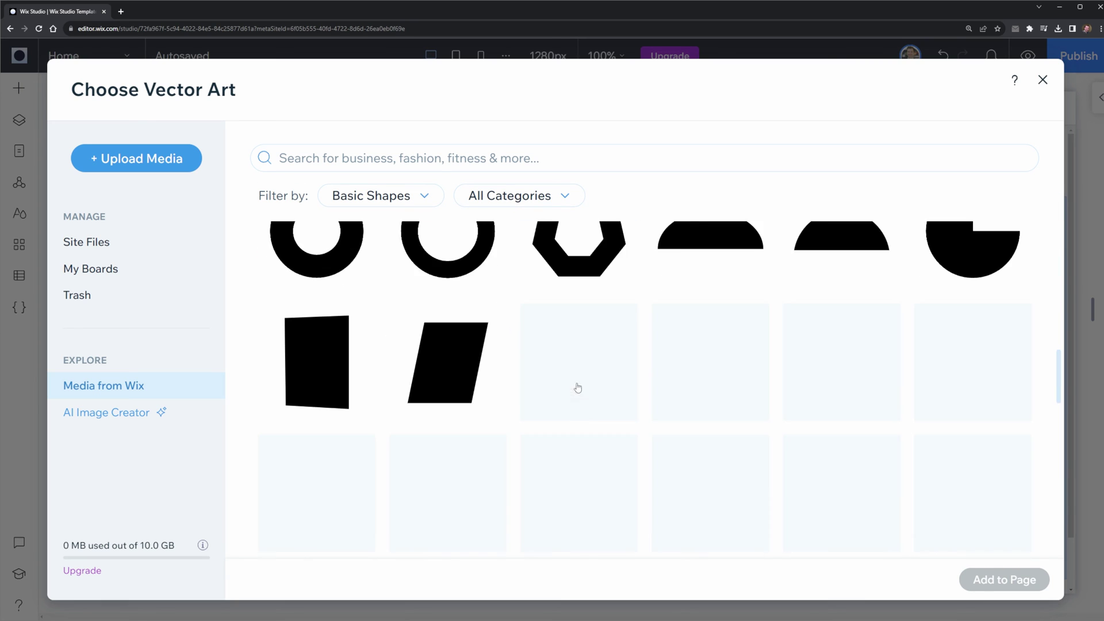
{"action": "scroll", "coordinate": [578, 388], "scroll_direction": "up", "scroll_amount": 15}
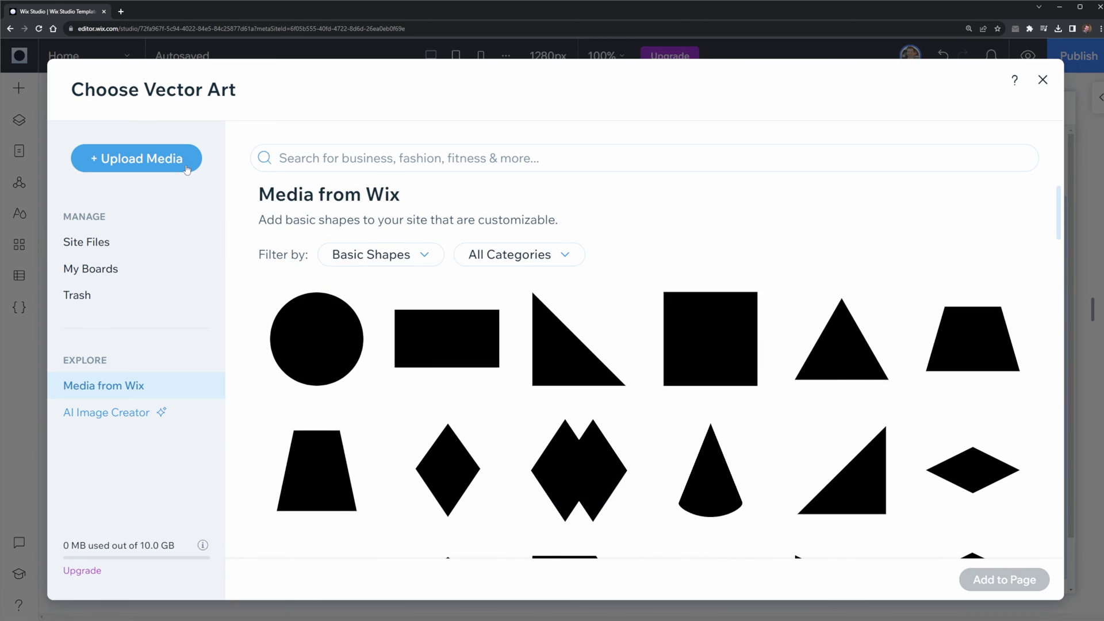
{"action": "left_click", "coordinate": [187, 169]}
{"action": "left_click", "coordinate": [885, 214]}
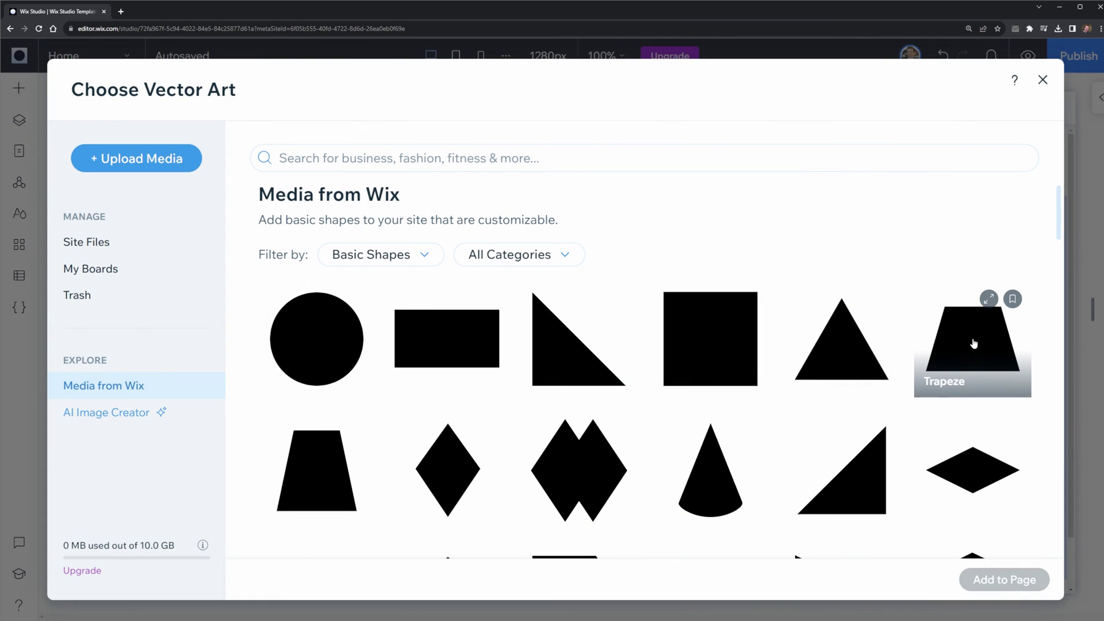
{"action": "left_click", "coordinate": [972, 339]}
{"action": "left_click", "coordinate": [1000, 579]}
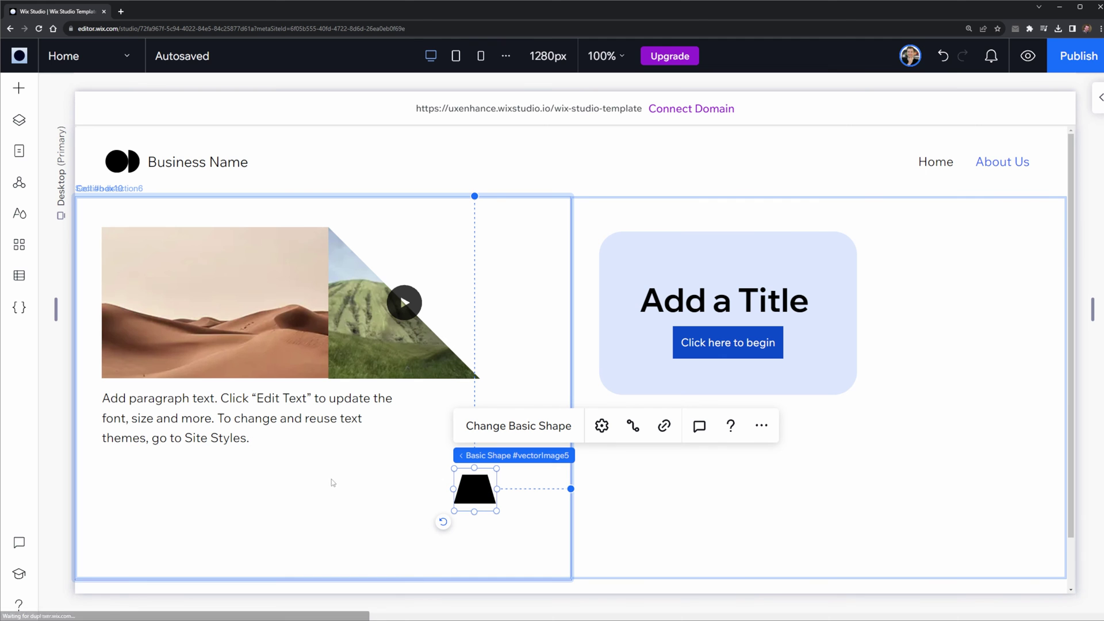
{"action": "left_click_drag", "start_coordinate": [456, 468], "coordinate": [399, 413]}
Set the trapeze's fill color to the magenta pink from the saved colors
{"action": "left_click", "coordinate": [548, 370]}
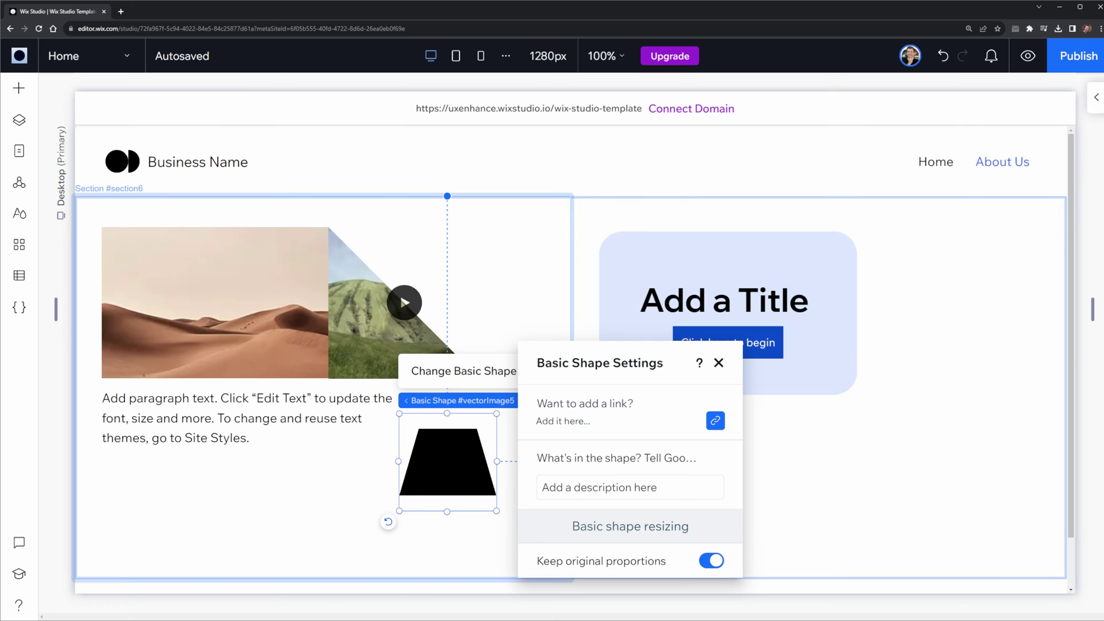
{"action": "left_click", "coordinate": [1099, 97]}
{"action": "mouse_move", "coordinate": [1030, 453]}
{"action": "left_mouse_down"}
{"action": "mouse_move", "coordinate": [991, 452]}
{"action": "mouse_move", "coordinate": [1030, 452]}
{"action": "left_mouse_up"}
{"action": "left_click", "coordinate": [941, 460]}
{"action": "left_click", "coordinate": [1042, 428]}
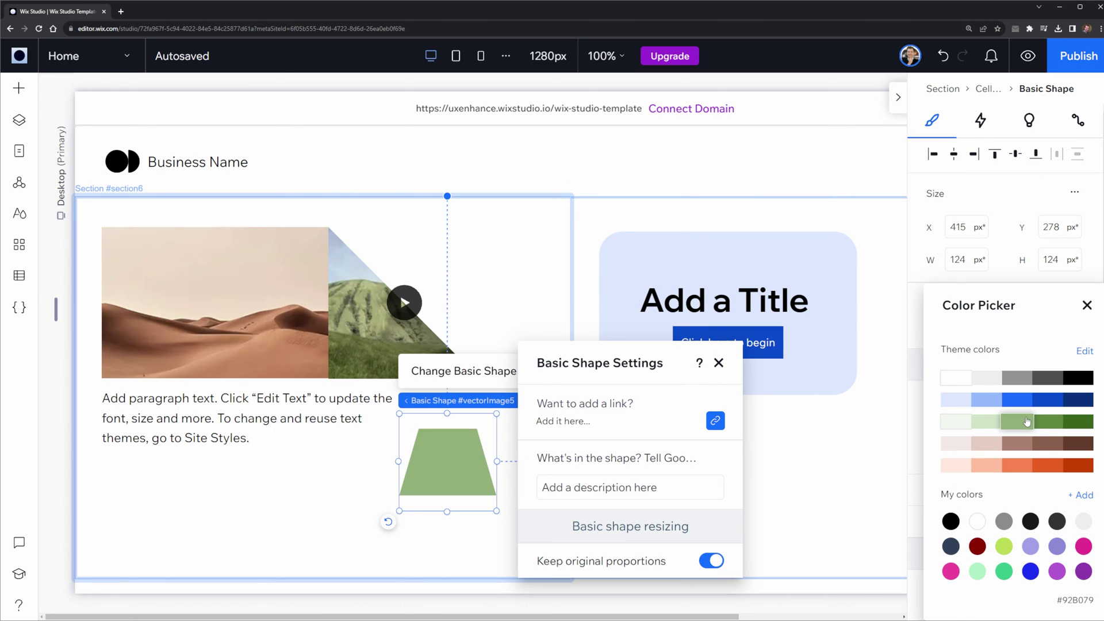
{"action": "left_click", "coordinate": [1084, 547]}
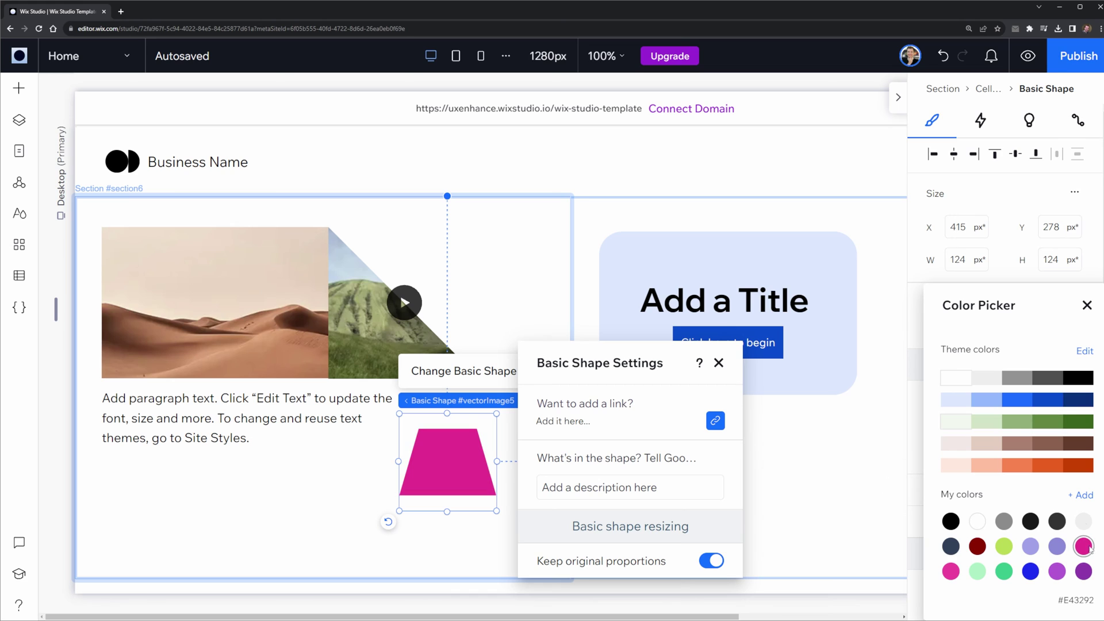
{"action": "left_click", "coordinate": [1085, 306]}
{"action": "left_click", "coordinate": [718, 362]}
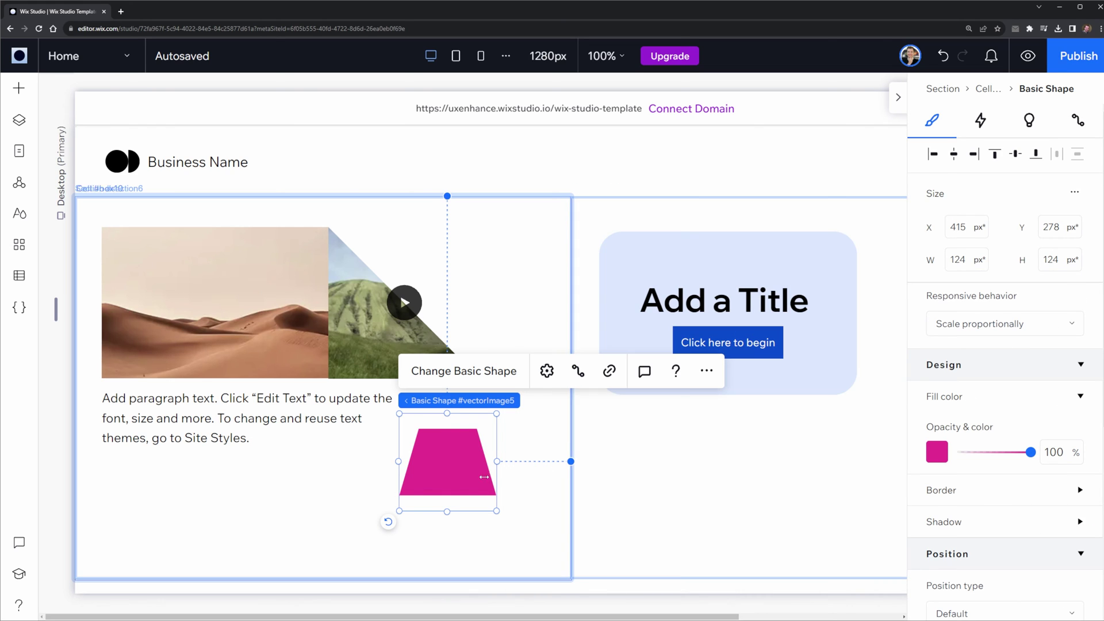
{"action": "left_click", "coordinate": [517, 524]}
Set the fill color of the header's logo to the dark orange theme color
{"action": "scroll", "coordinate": [473, 505], "scroll_direction": "down", "scroll_amount": 1}
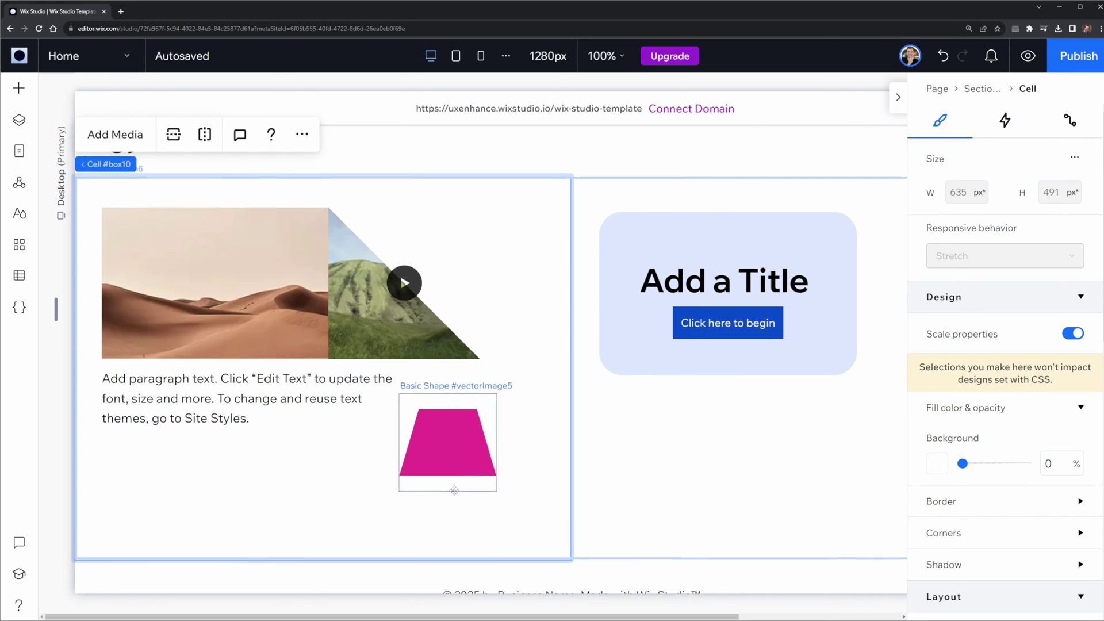
{"action": "scroll", "coordinate": [510, 473], "scroll_direction": "up", "scroll_amount": 1}
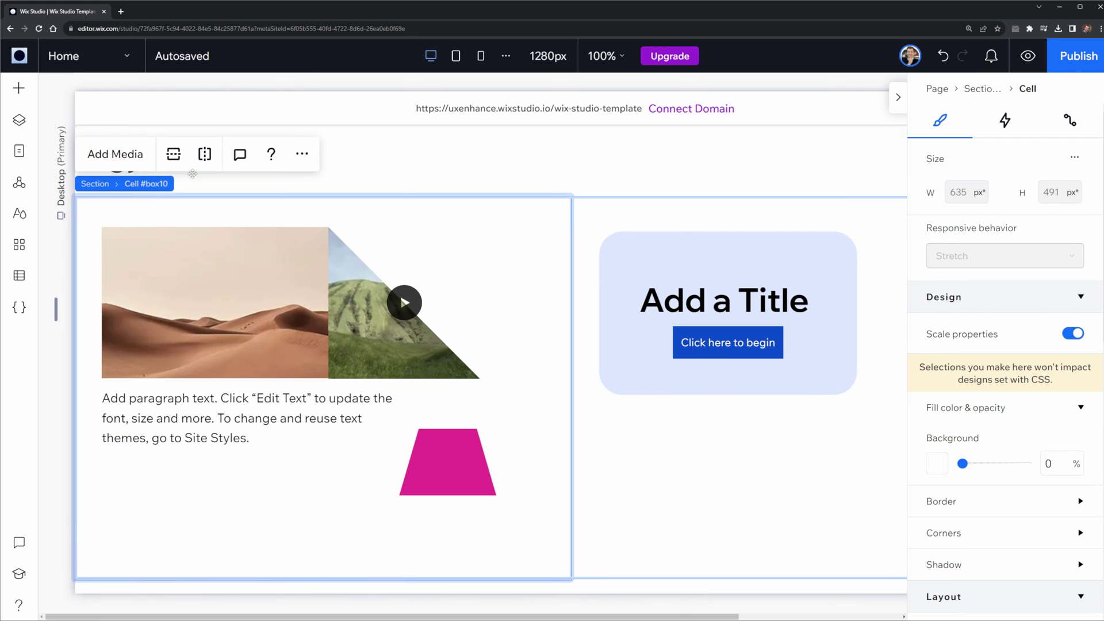
{"action": "left_click", "coordinate": [430, 159]}
{"action": "left_click", "coordinate": [121, 166]}
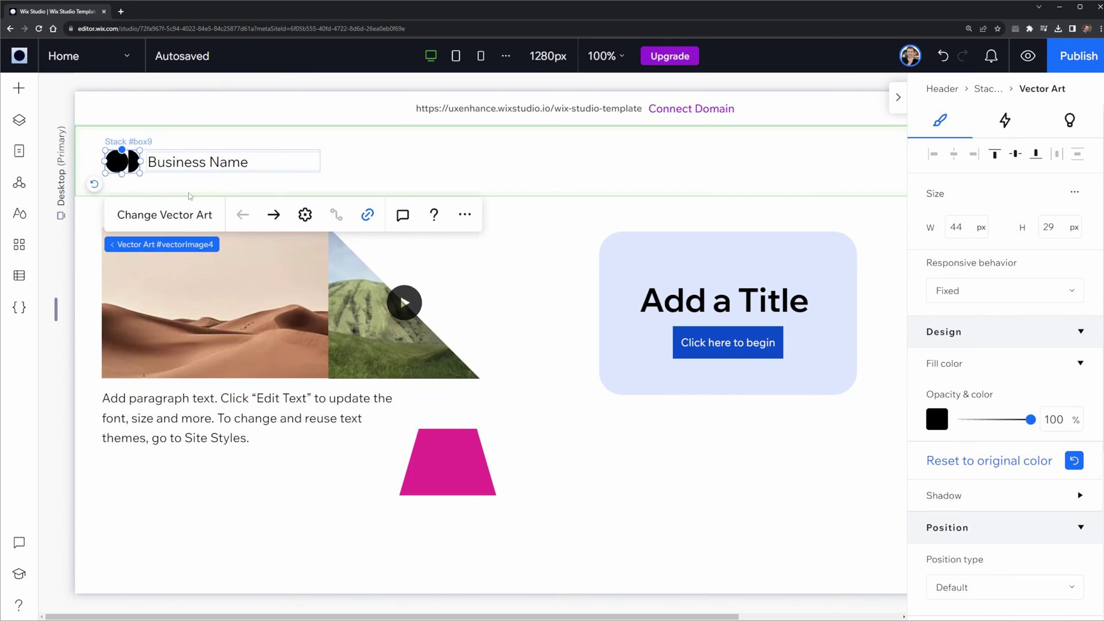
{"action": "left_click", "coordinate": [937, 428]}
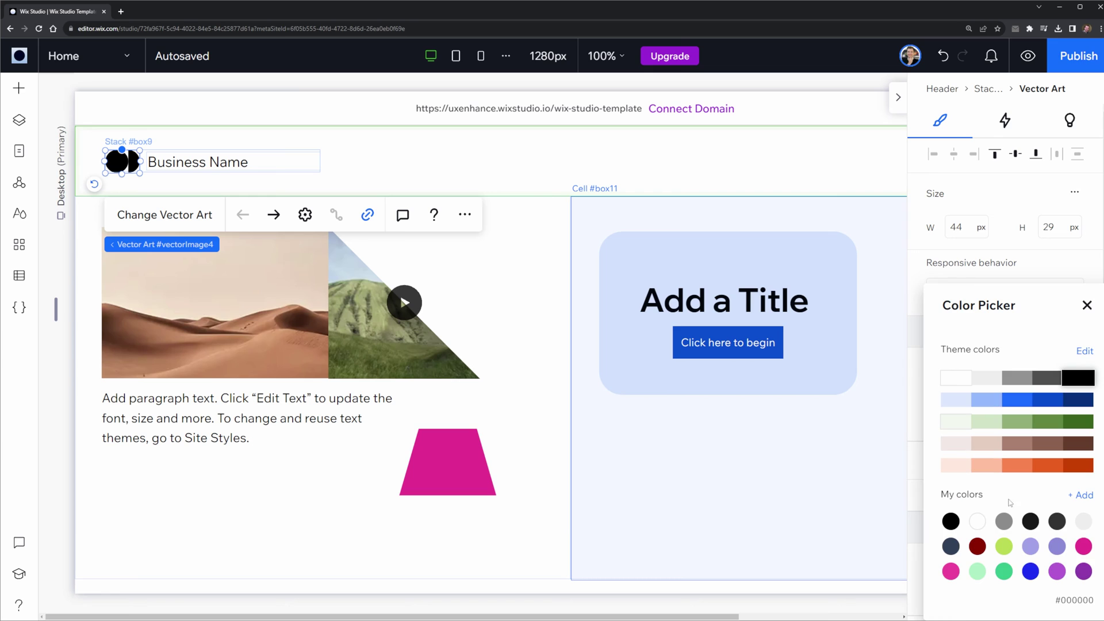
{"action": "left_click", "coordinate": [1052, 468]}
{"action": "left_click", "coordinate": [1086, 305]}
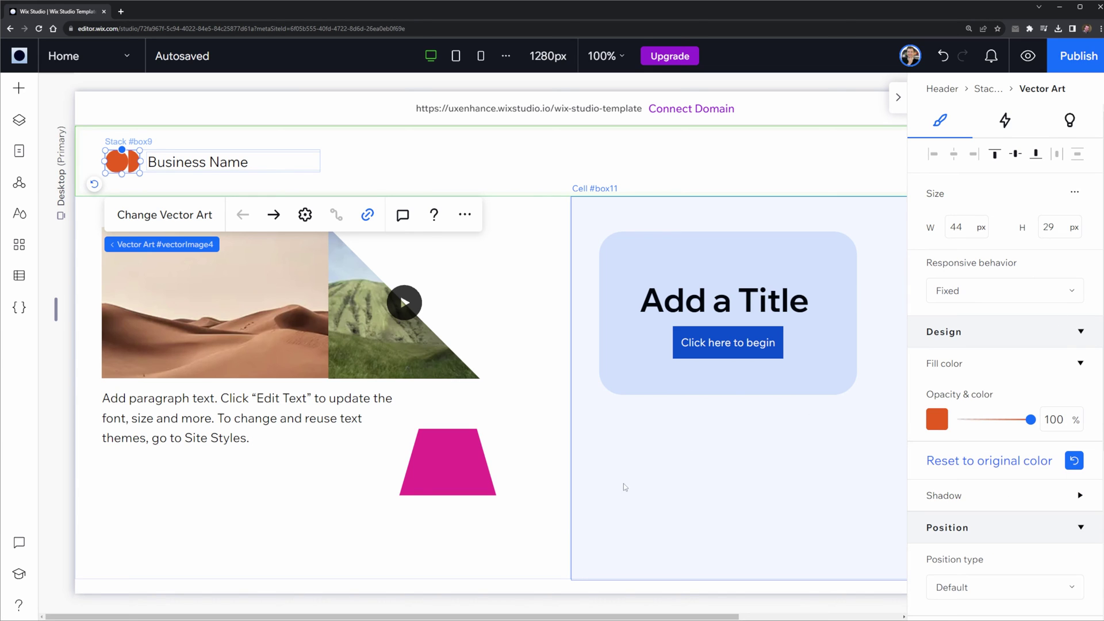
Add a horizontal line directly beneath the desert image in the first cell and size it to about 284 px wide
{"action": "left_click", "coordinate": [623, 485]}
{"action": "left_click", "coordinate": [19, 88]}
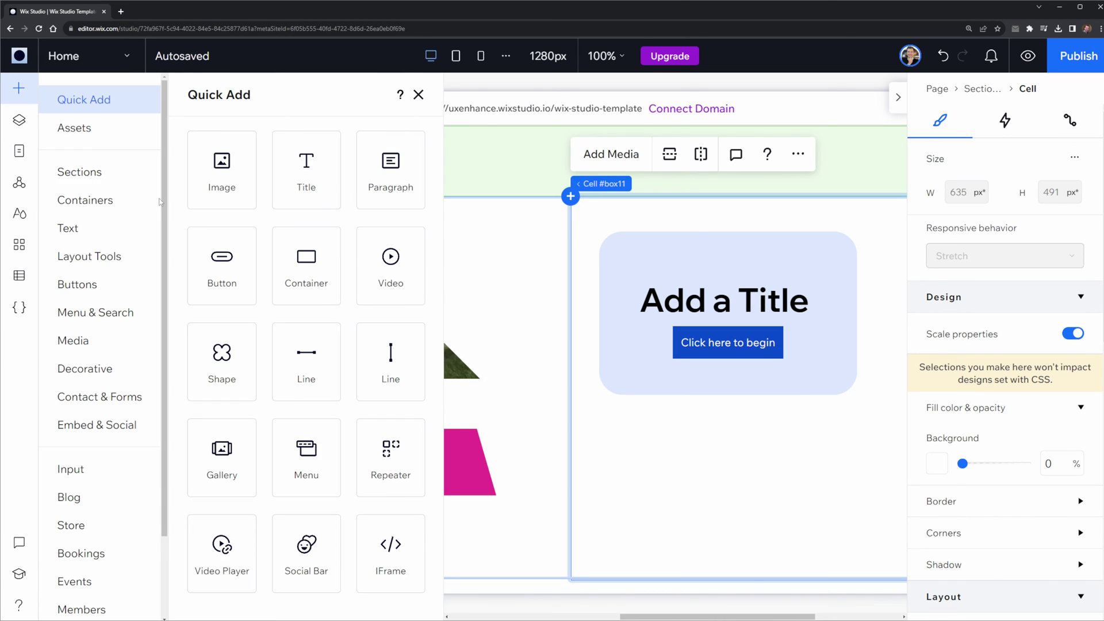
{"action": "left_click_drag", "start_coordinate": [312, 351], "coordinate": [630, 472]}
{"action": "left_click_drag", "start_coordinate": [722, 472], "coordinate": [320, 391]}
{"action": "left_click_drag", "start_coordinate": [404, 389], "coordinate": [326, 390]}
Move the paragraph text down to about Y 289 px and lower the line to about Y 259 px, between image and text
{"action": "left_click", "coordinate": [233, 437]}
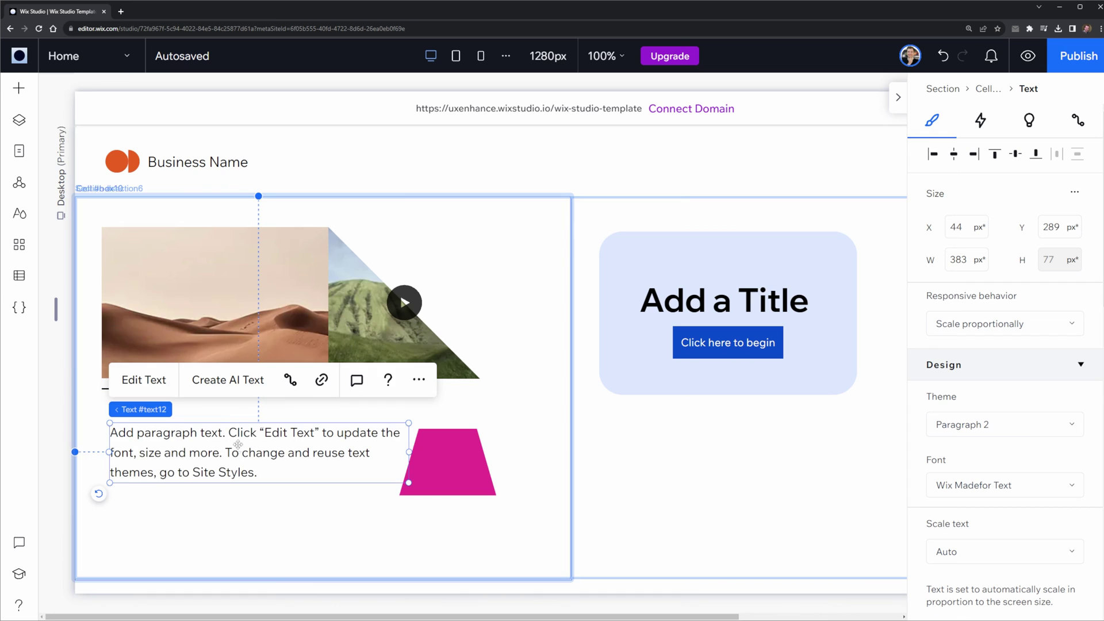
{"action": "left_click", "coordinate": [177, 405]}
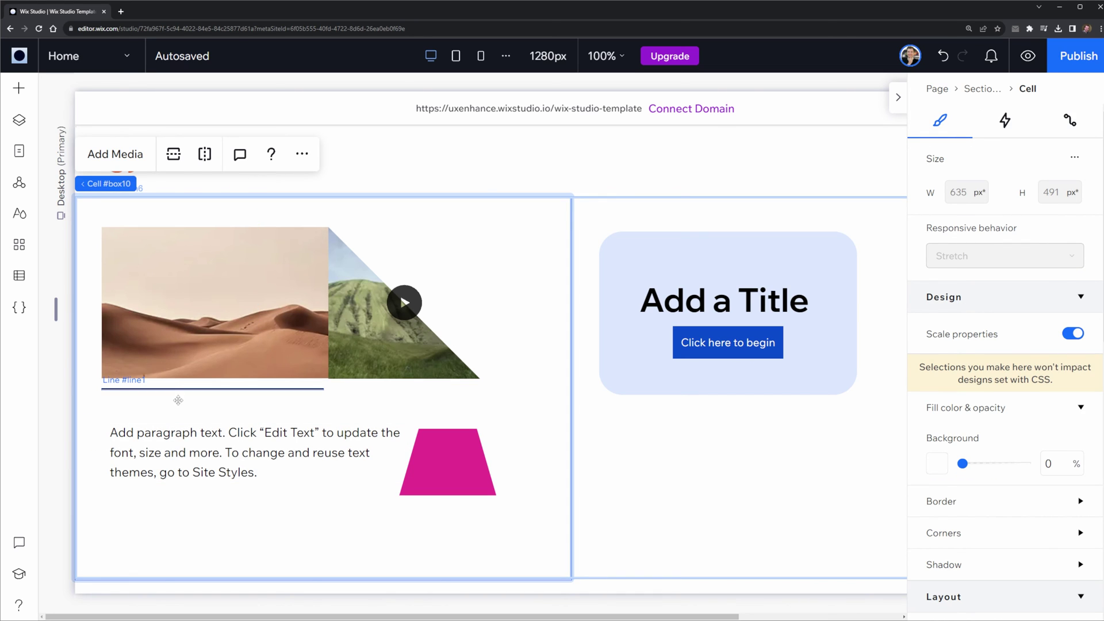
{"action": "left_click", "coordinate": [178, 400]}
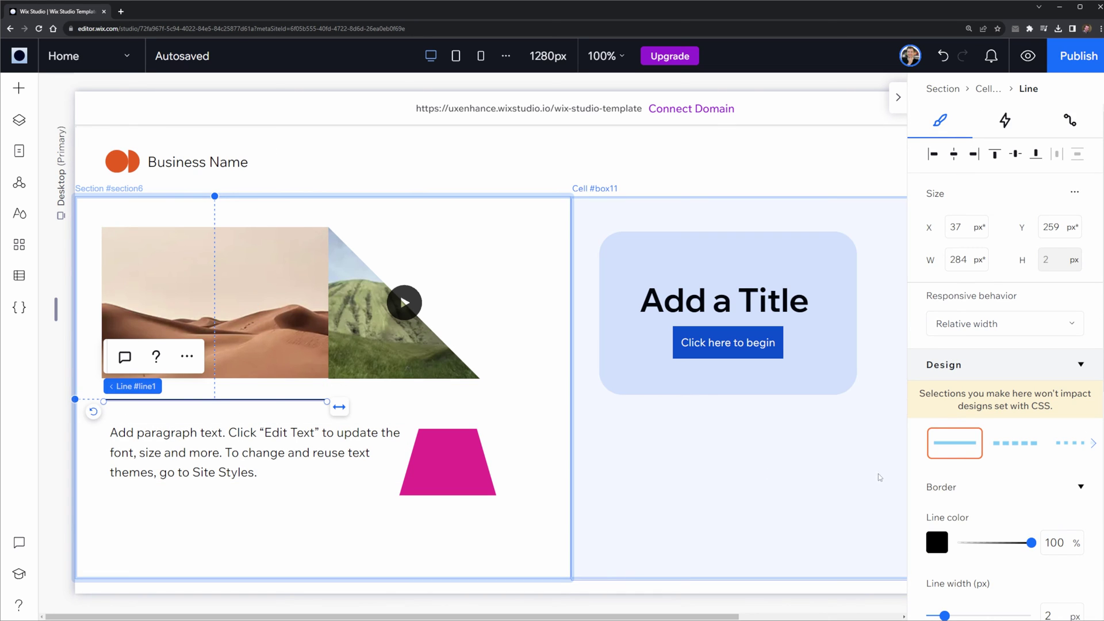
Reduce the horizontal line's width to 1 px
{"action": "scroll", "coordinate": [987, 527], "scroll_direction": "down", "scroll_amount": 2}
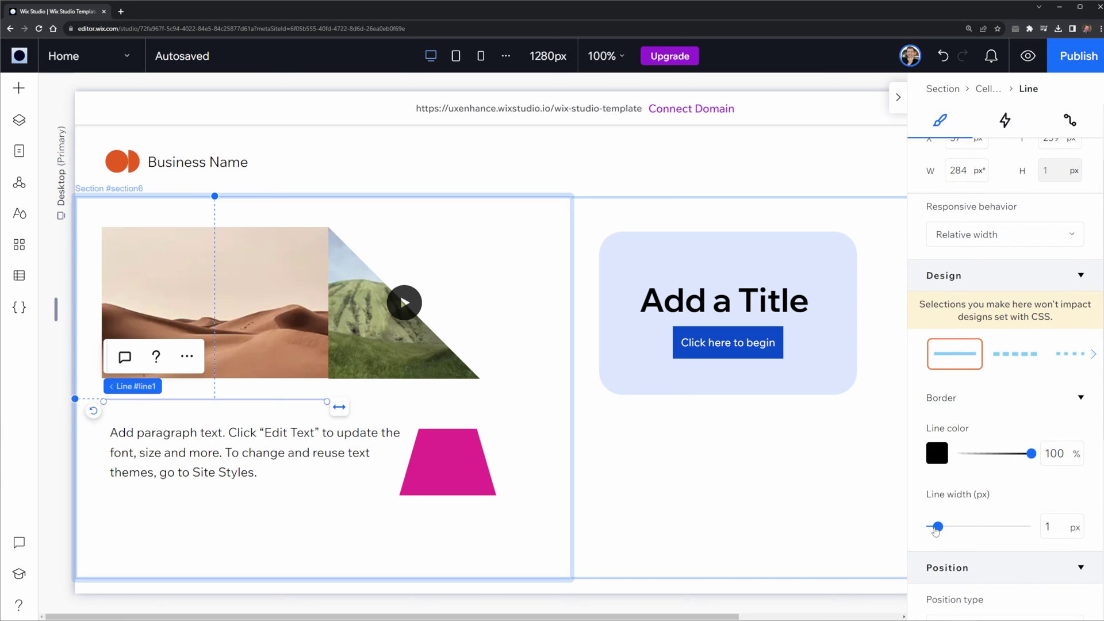
{"action": "left_click_drag", "start_coordinate": [936, 530], "coordinate": [931, 529]}
{"action": "left_click", "coordinate": [460, 448]}
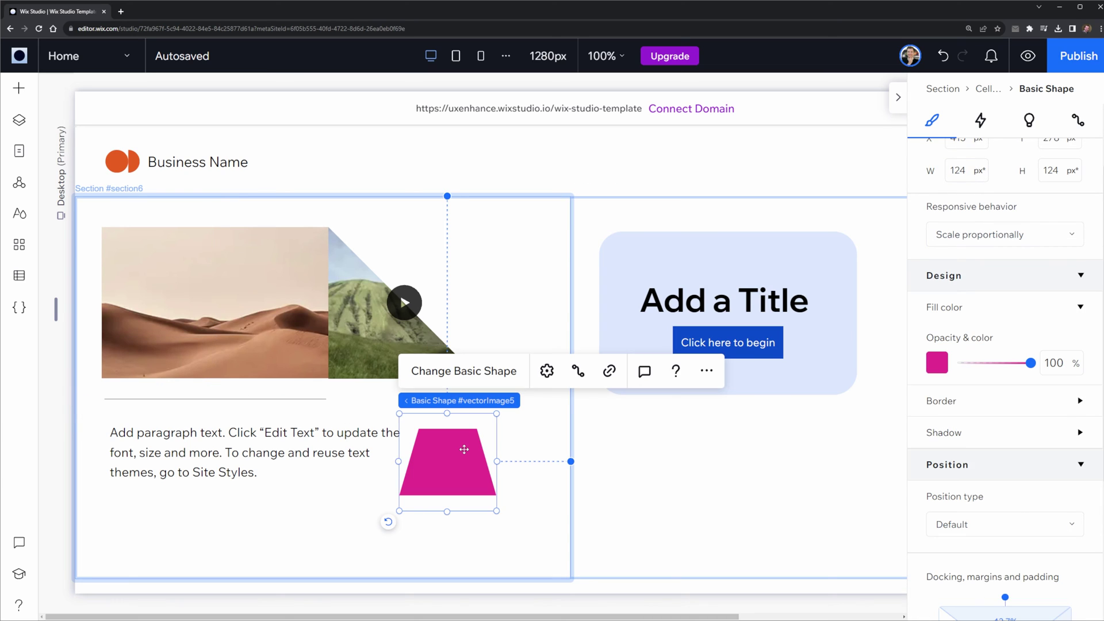
Change the horizontal line beneath the image from the dashed style to the dotted style
{"action": "left_click", "coordinate": [248, 399]}
{"action": "left_click", "coordinate": [1015, 354]}
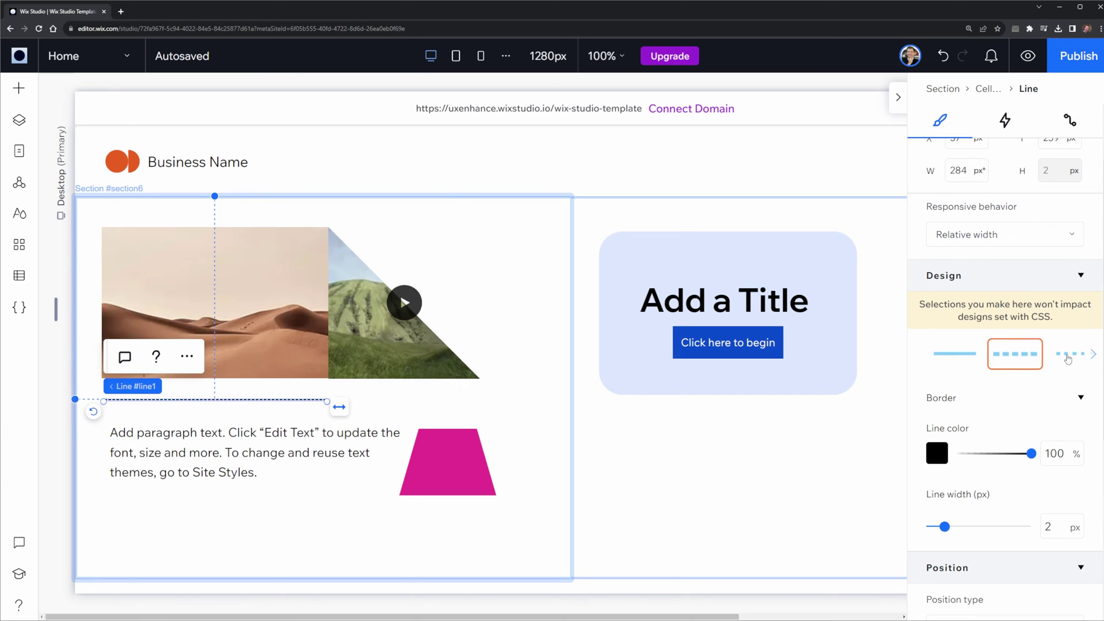
{"action": "left_click", "coordinate": [1075, 358]}
{"action": "left_click", "coordinate": [253, 457]}
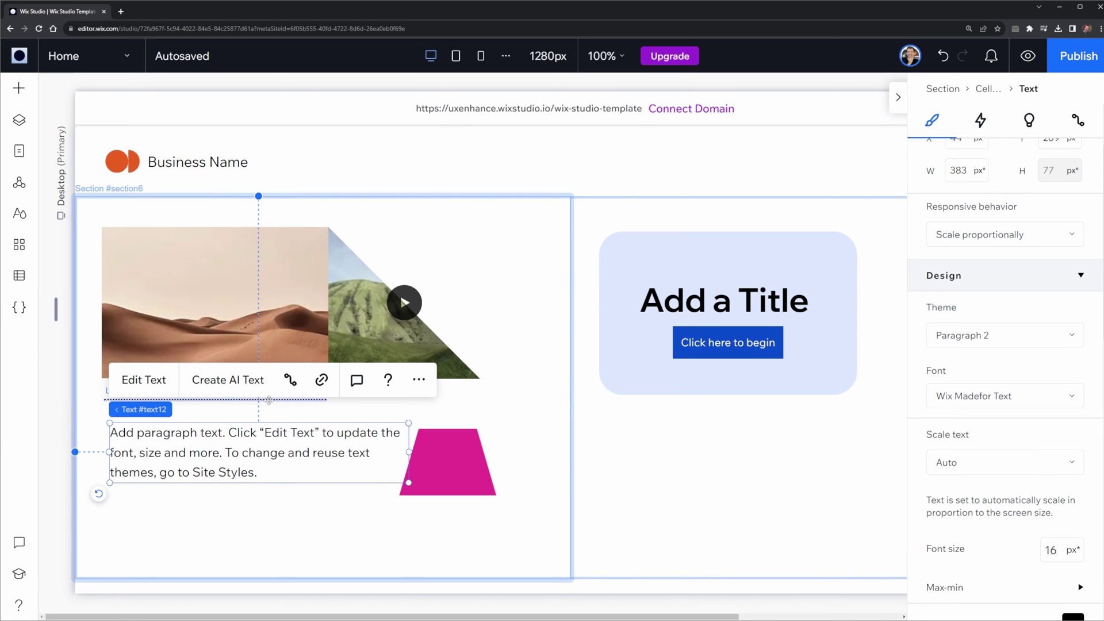
Set the dotted line's color to the light blue theme color
{"action": "left_click", "coordinate": [268, 399]}
{"action": "left_click", "coordinate": [937, 453]}
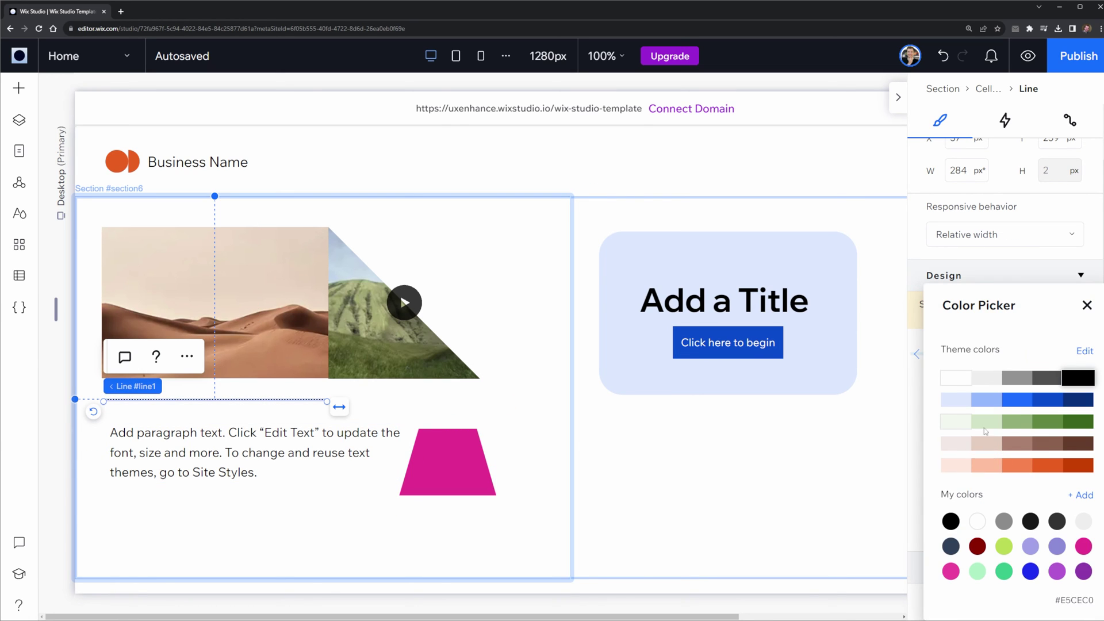
{"action": "left_click", "coordinate": [994, 406]}
{"action": "left_click", "coordinate": [739, 513]}
Add a vertical line on the boundary between the two cells and stretch it to about 489 px high
{"action": "left_click", "coordinate": [753, 509]}
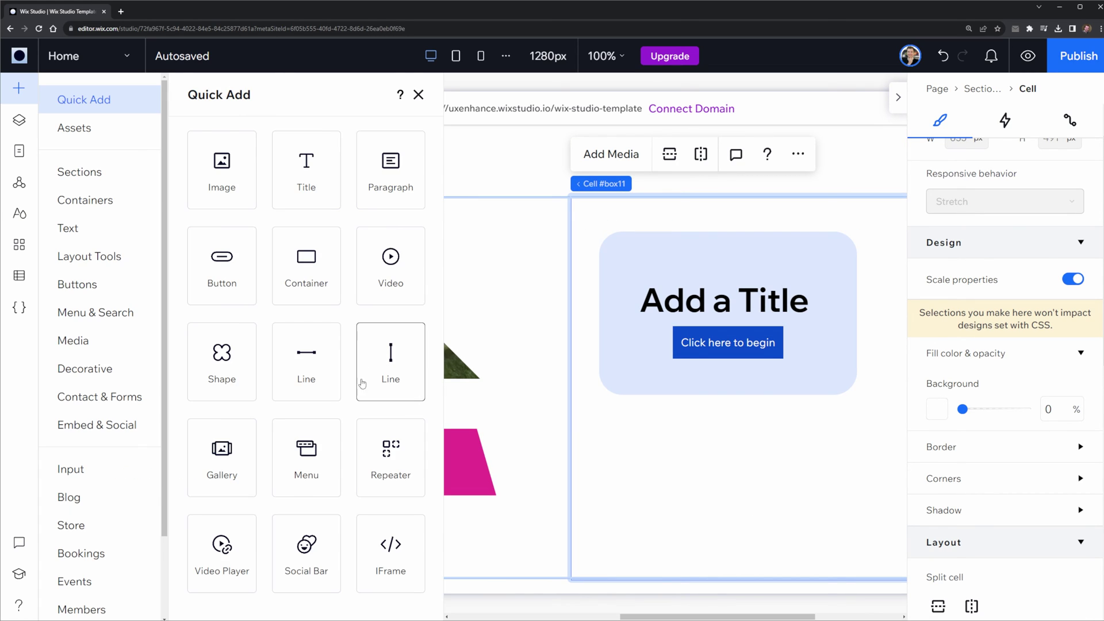
{"action": "left_click_drag", "start_coordinate": [377, 358], "coordinate": [533, 327]}
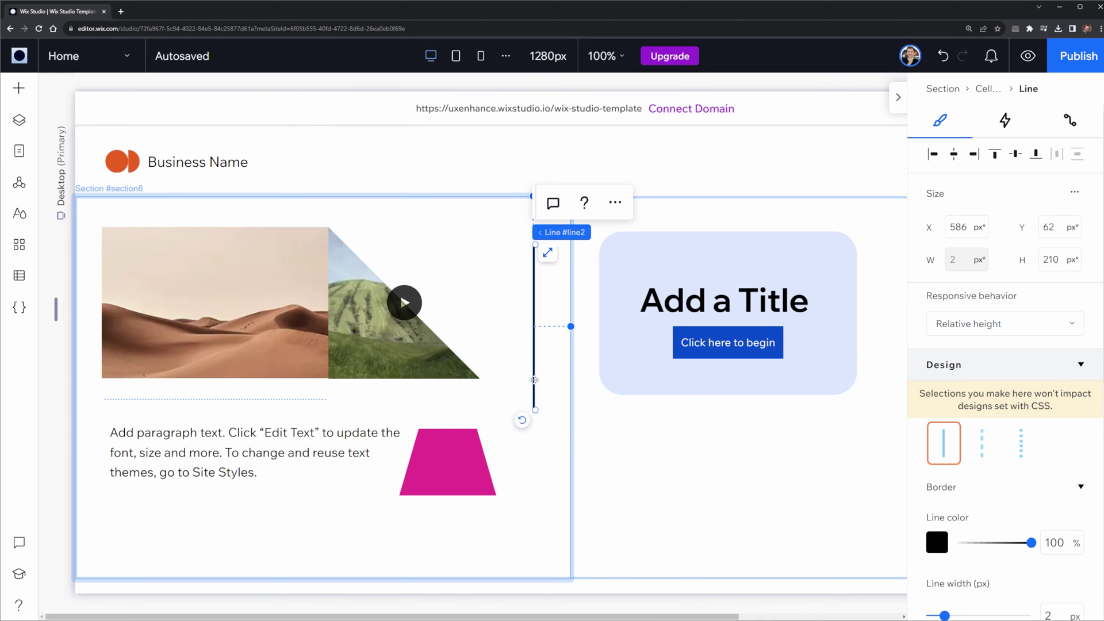
{"action": "left_click_drag", "start_coordinate": [534, 379], "coordinate": [618, 581]}
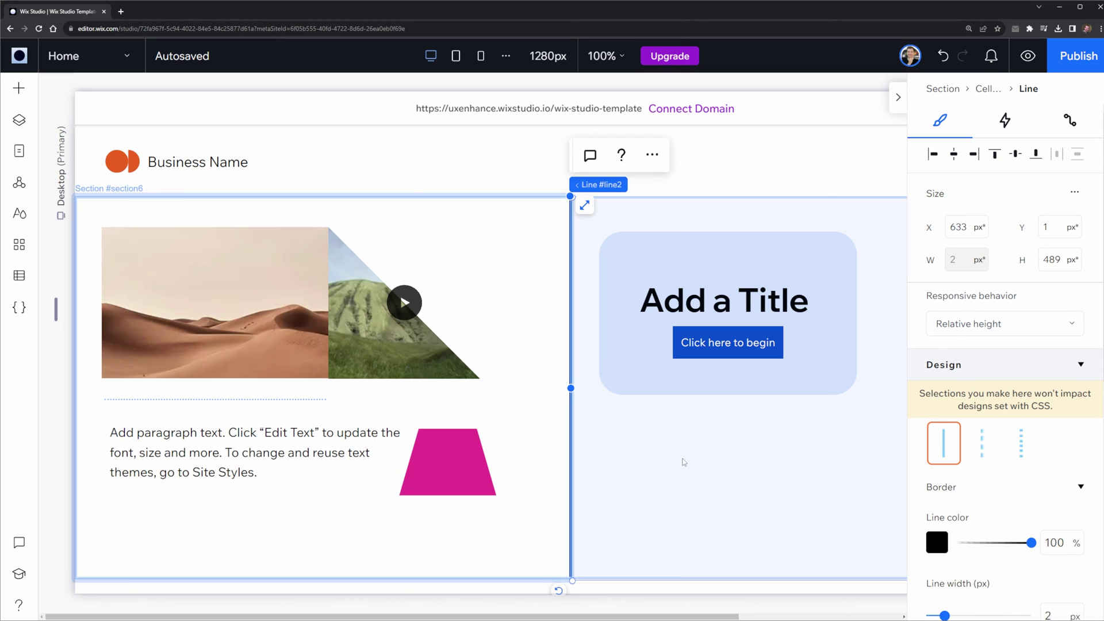
Preview the desktop page with the new divider lines and return to editing
{"action": "left_click", "coordinate": [374, 345]}
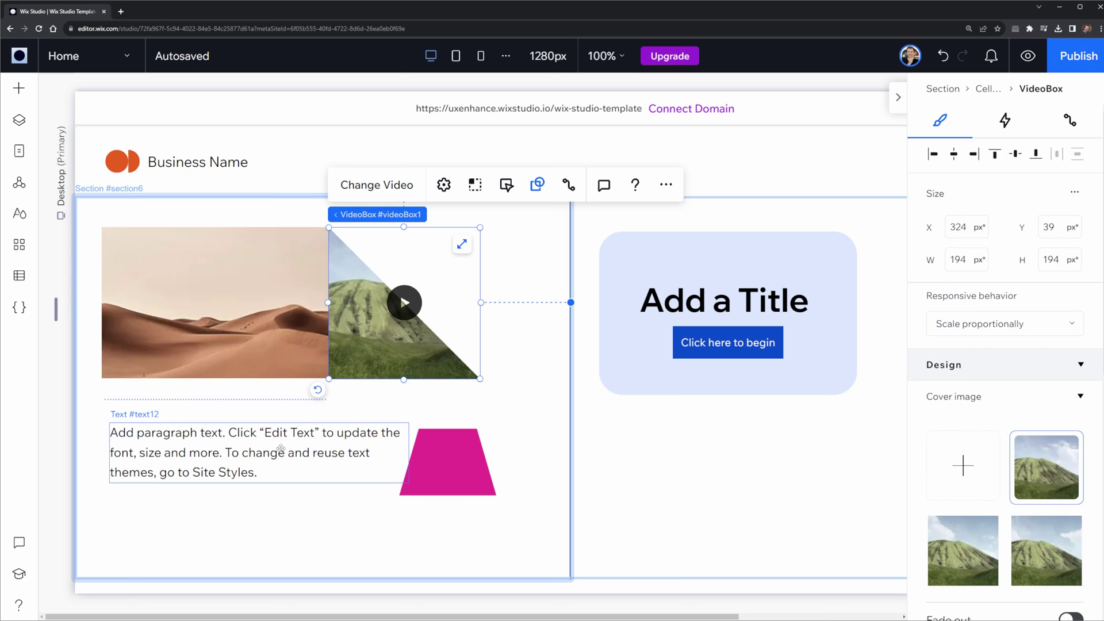
{"action": "left_click", "coordinate": [1027, 56]}
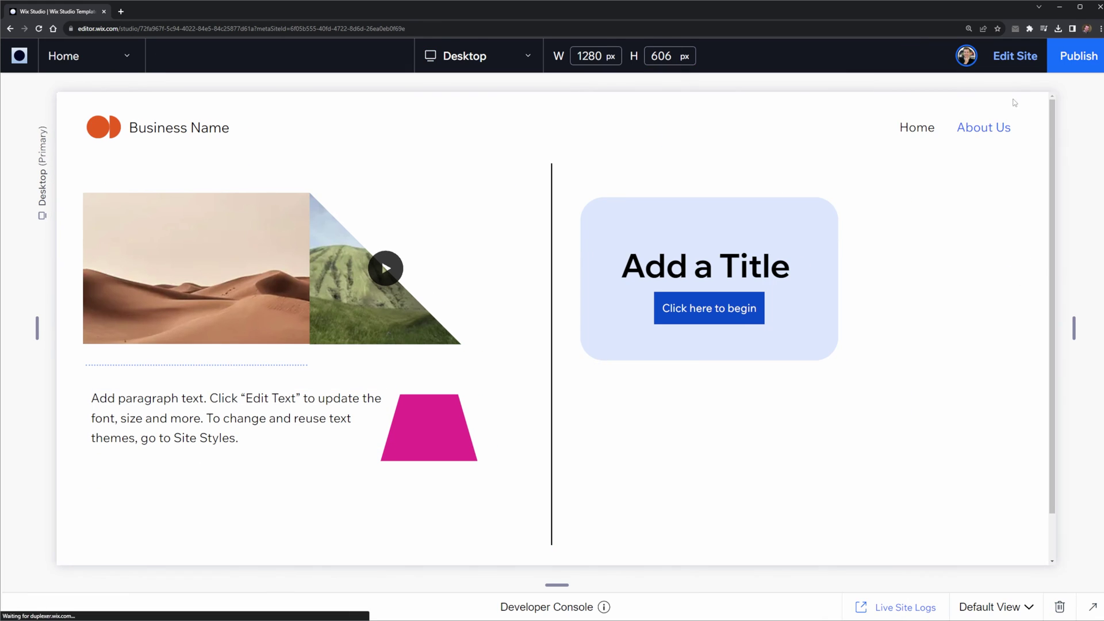
{"action": "left_click", "coordinate": [1029, 60]}
Add a gallery to the second cell, below the container with the title and button
{"action": "left_click", "coordinate": [18, 87]}
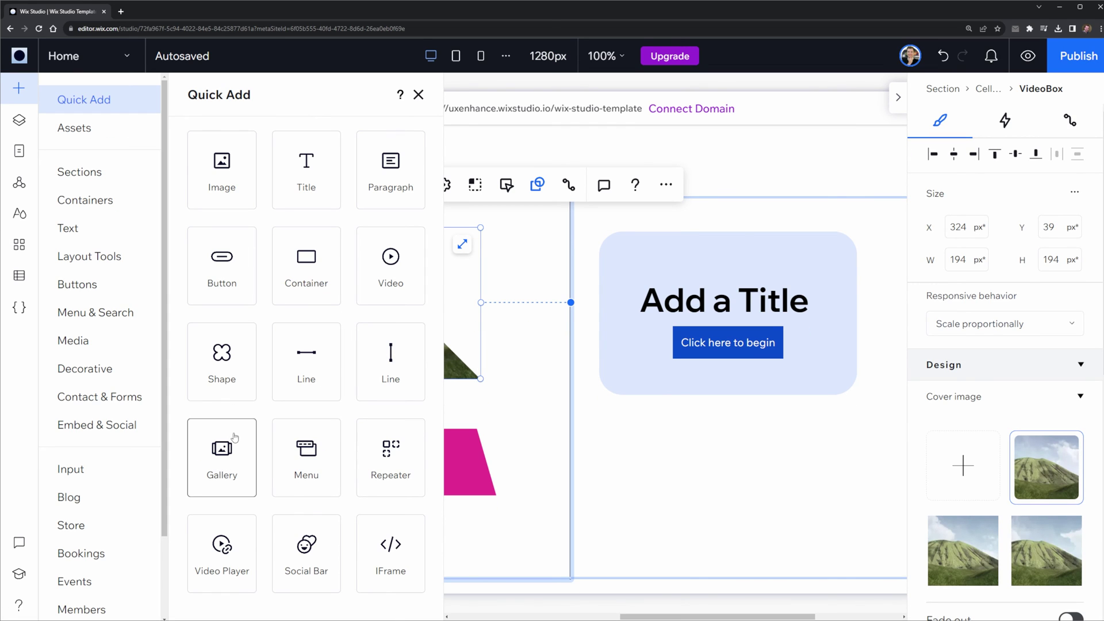
{"action": "left_click_drag", "start_coordinate": [235, 438], "coordinate": [729, 481]}
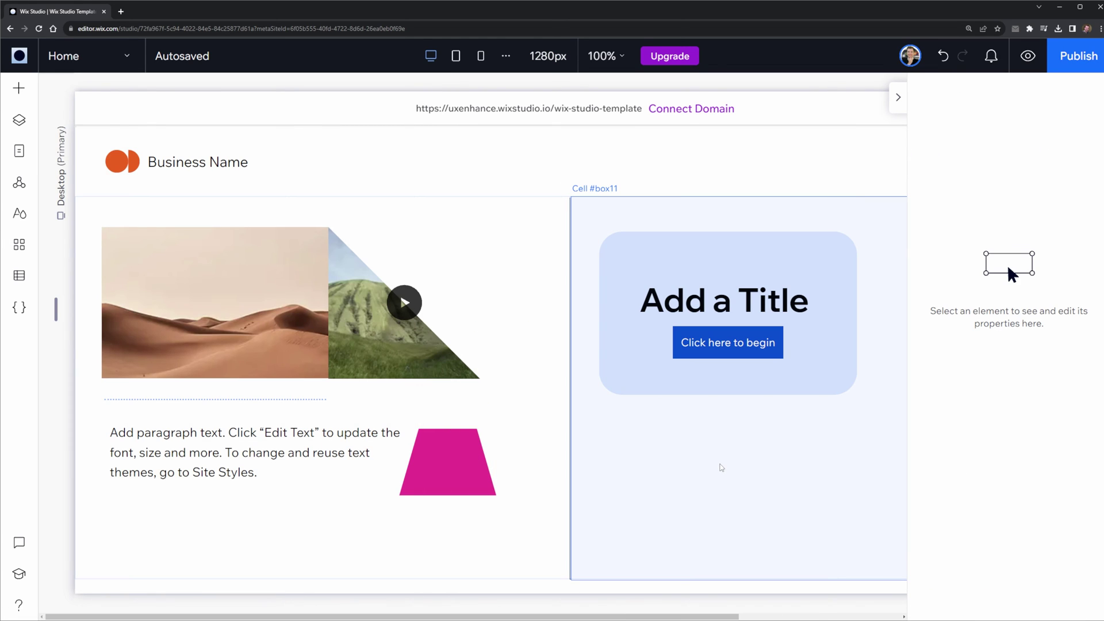
Insert a new blank section between the two-cell section and the footer
{"action": "scroll", "coordinate": [720, 466], "scroll_direction": "down", "scroll_amount": 1}
{"action": "scroll", "coordinate": [661, 443], "scroll_direction": "up", "scroll_amount": 1}
{"action": "scroll", "coordinate": [746, 469], "scroll_direction": "down", "scroll_amount": 1}
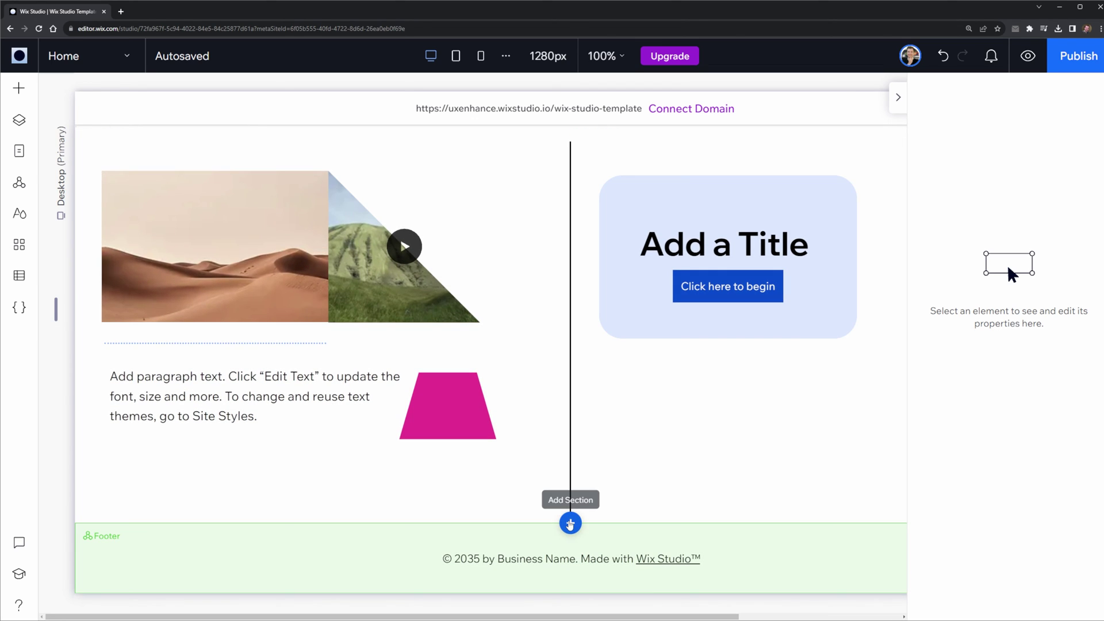
{"action": "left_click", "coordinate": [570, 523]}
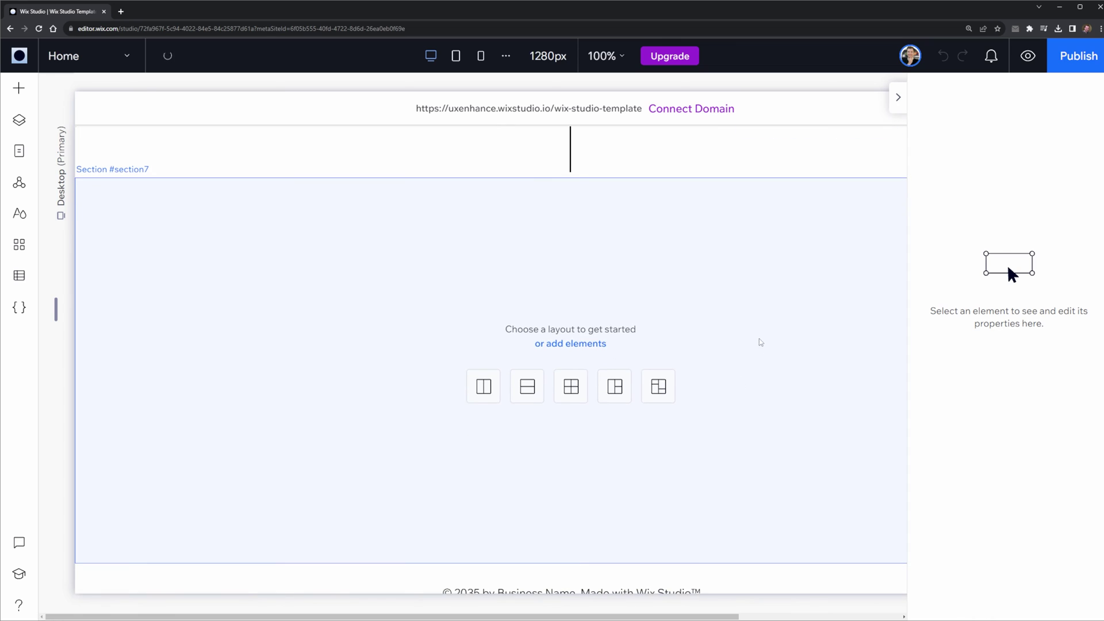
Move the gallery into the new section at about X 44, Y 35 px and widen it to about 1016 px
{"action": "scroll", "coordinate": [749, 409], "scroll_direction": "up", "scroll_amount": 2}
{"action": "left_click", "coordinate": [842, 266]}
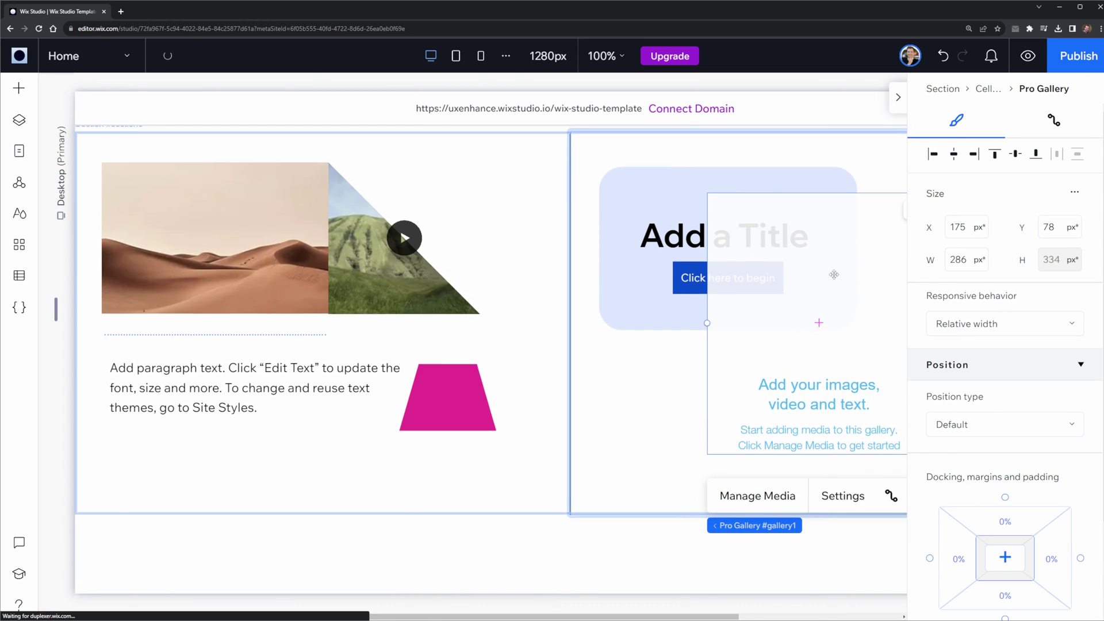
{"action": "left_click_drag", "start_coordinate": [843, 267], "coordinate": [571, 487]}
{"action": "scroll", "coordinate": [578, 464], "scroll_direction": "down", "scroll_amount": 5}
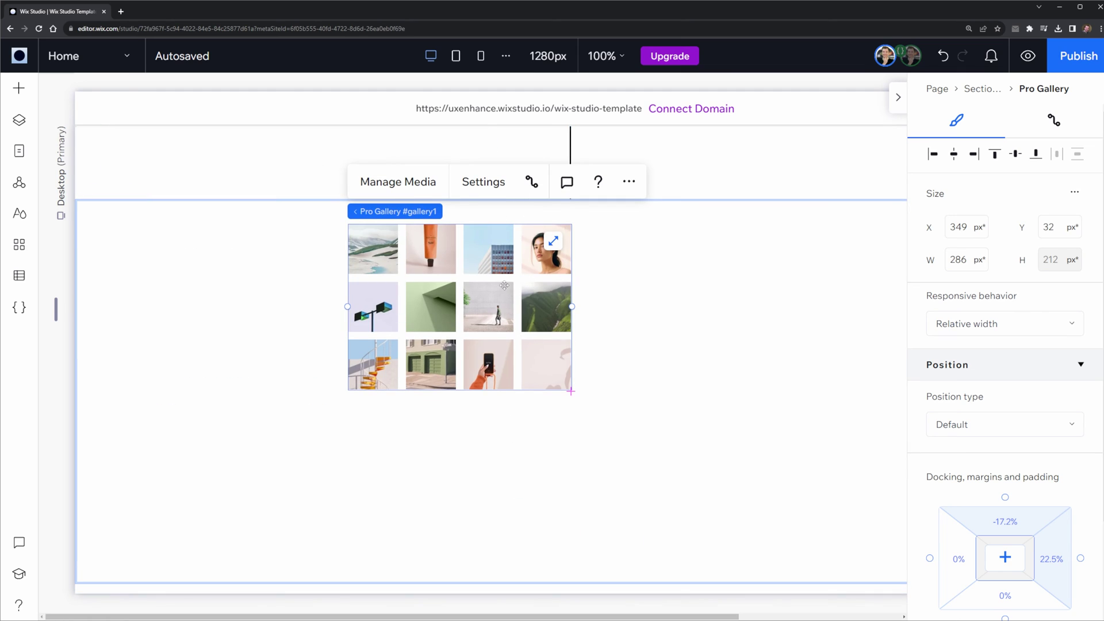
{"action": "left_click_drag", "start_coordinate": [452, 322], "coordinate": [213, 327]}
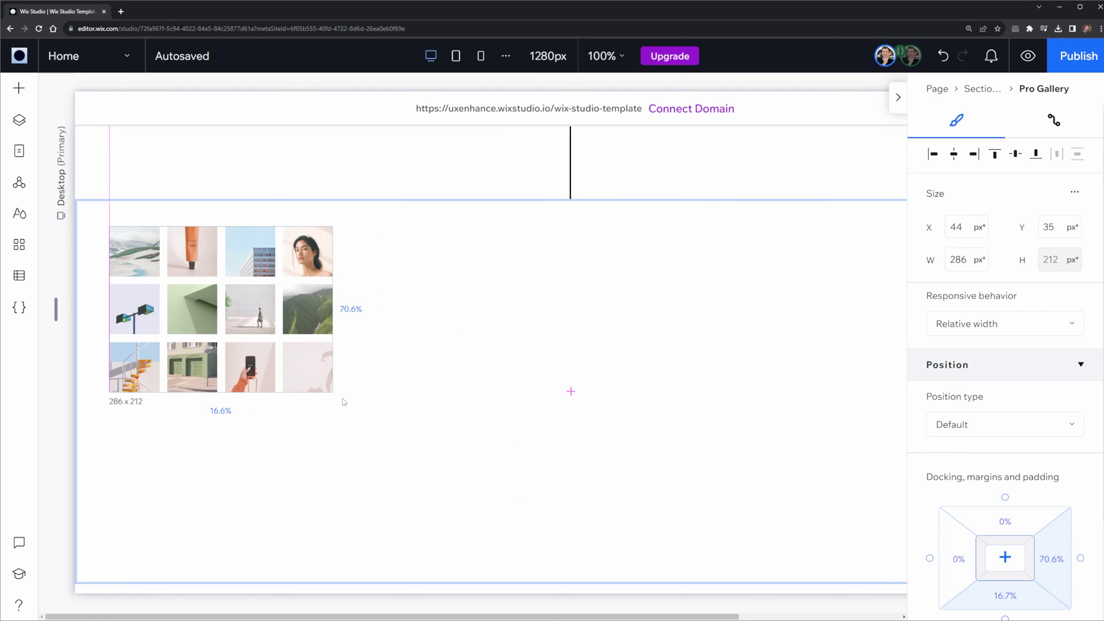
{"action": "left_click_drag", "start_coordinate": [334, 308], "coordinate": [903, 309]}
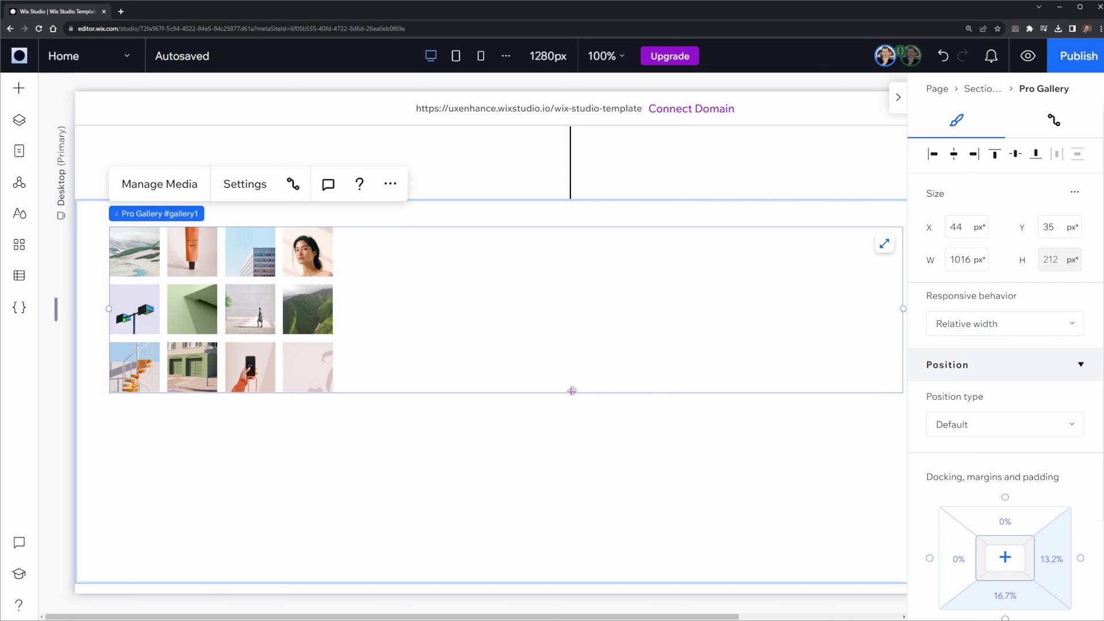
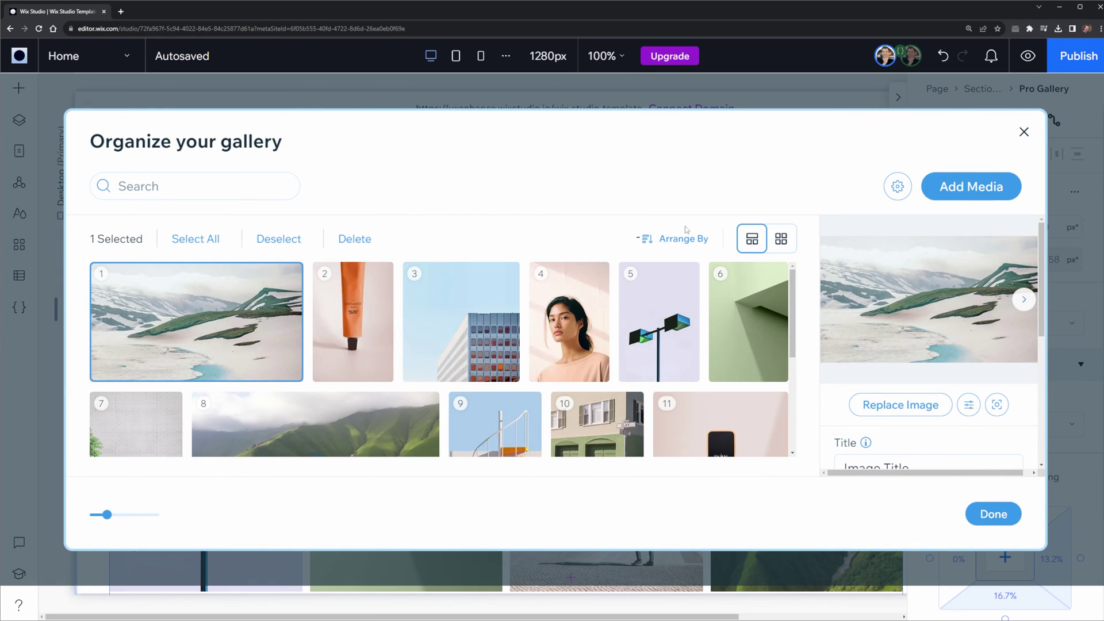
Reorder the gallery media so the snowy mountain photo is third, and check which media types can be added
{"action": "scroll", "coordinate": [344, 340], "scroll_direction": "down", "scroll_amount": 5}
{"action": "scroll", "coordinate": [281, 397], "scroll_direction": "up", "scroll_amount": 4}
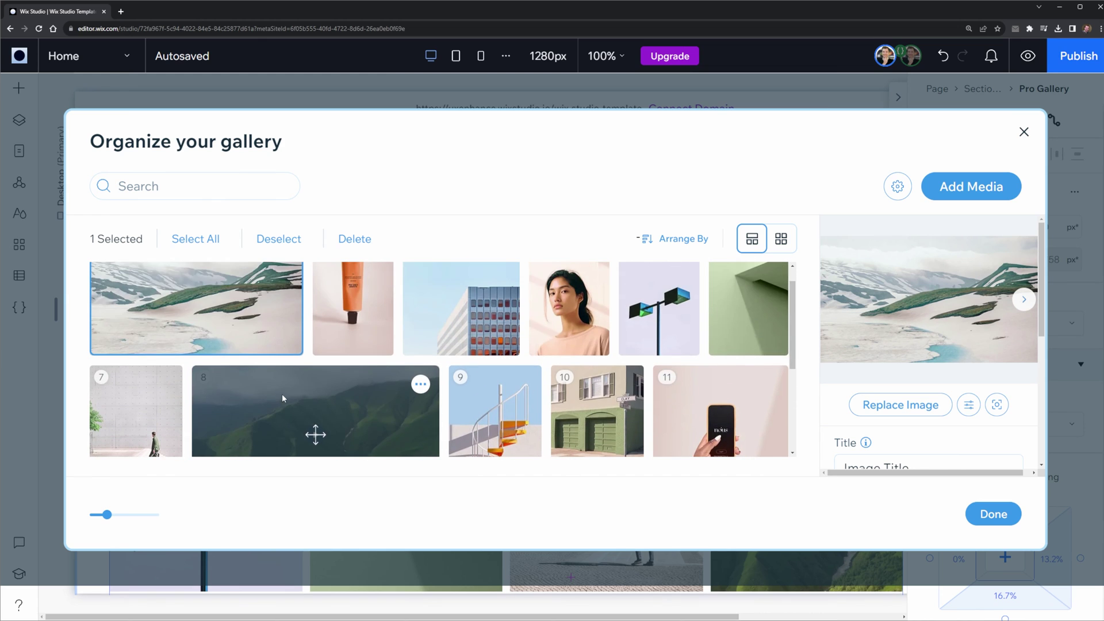
{"action": "scroll", "coordinate": [253, 321], "scroll_direction": "up", "scroll_amount": 1}
{"action": "left_click_drag", "start_coordinate": [196, 322], "coordinate": [506, 335]}
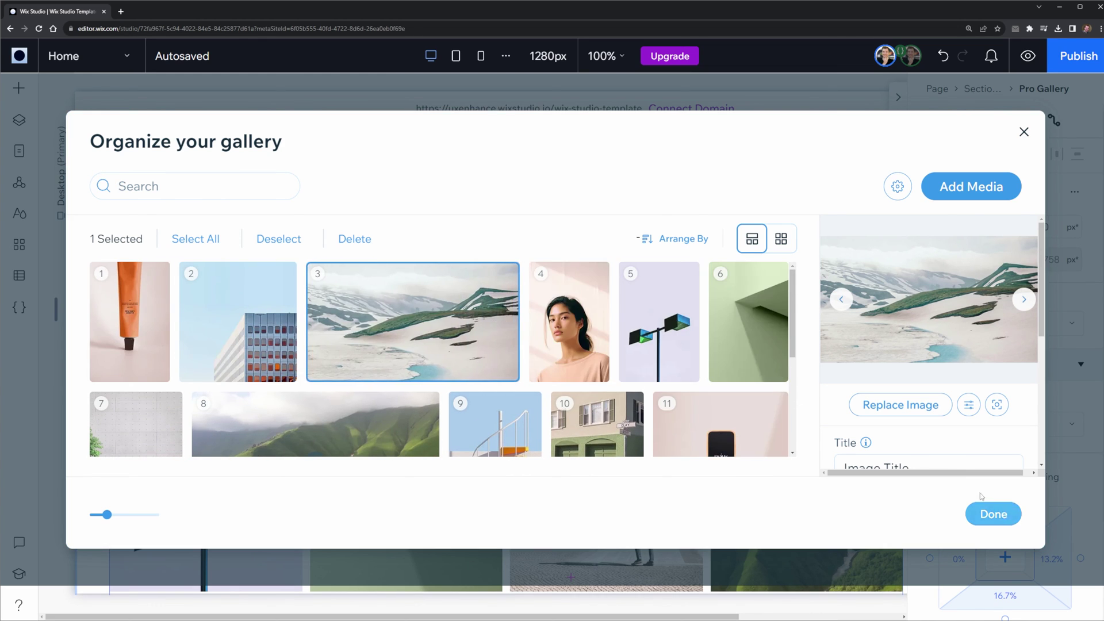
{"action": "left_click", "coordinate": [960, 192]}
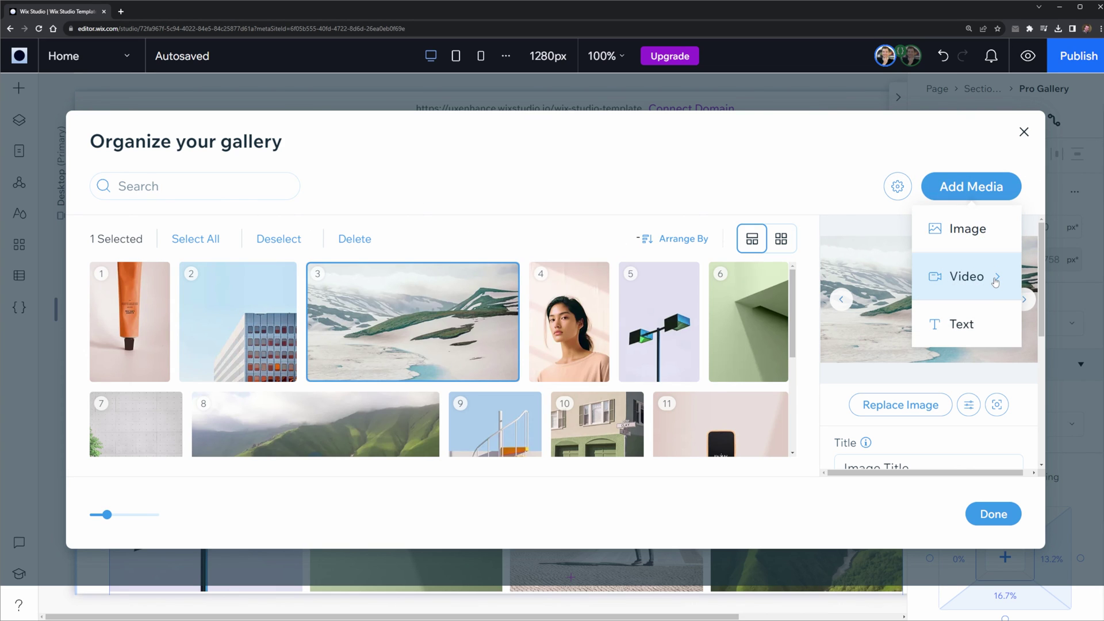
{"action": "left_click", "coordinate": [987, 526]}
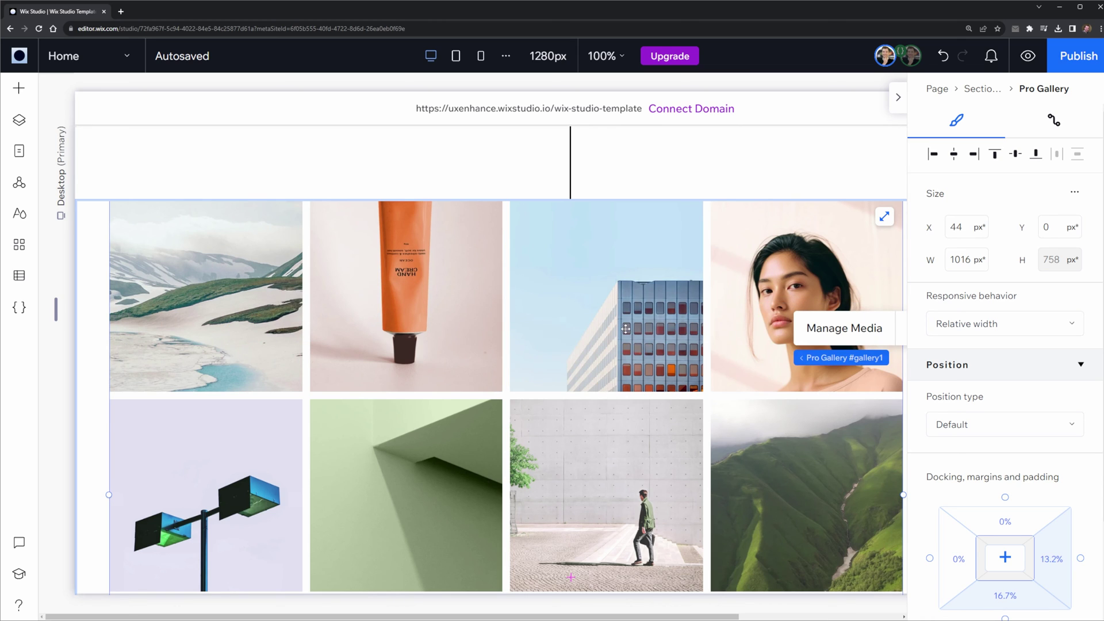
Try the Collage and Thumbnails layouts on the gallery and set its layout to Slide show
{"action": "left_click", "coordinate": [742, 286]}
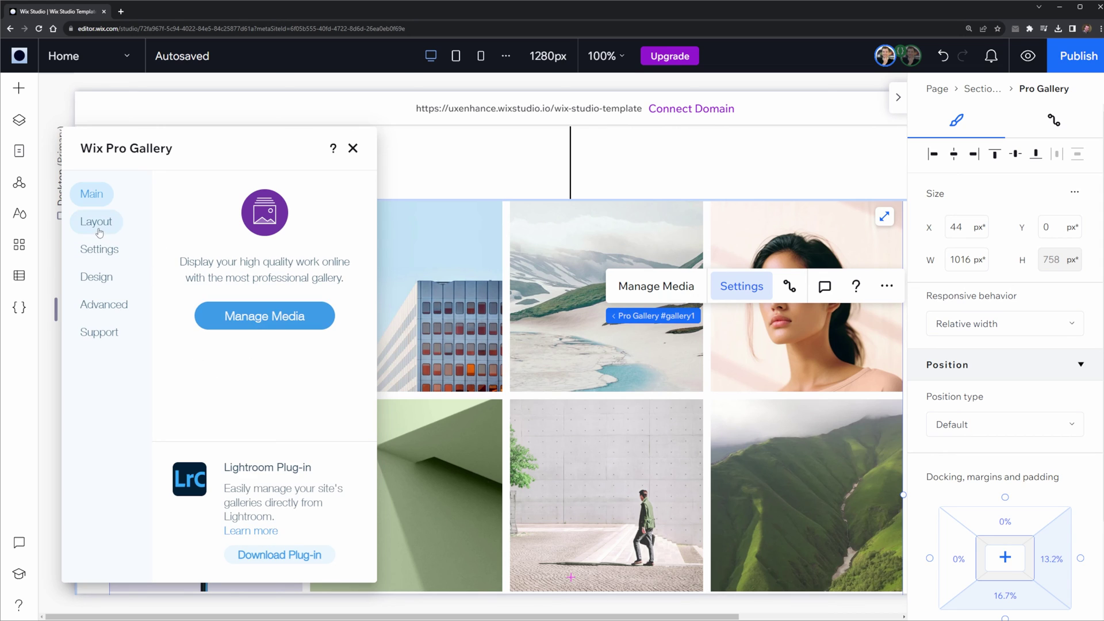
{"action": "left_click", "coordinate": [98, 224]}
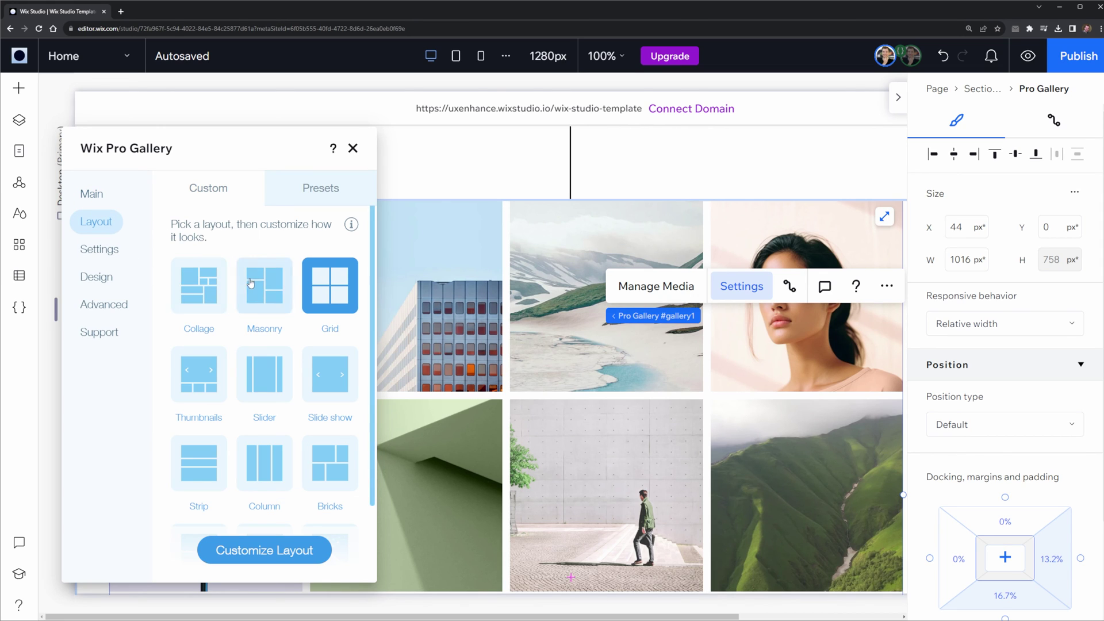
{"action": "left_click", "coordinate": [210, 291]}
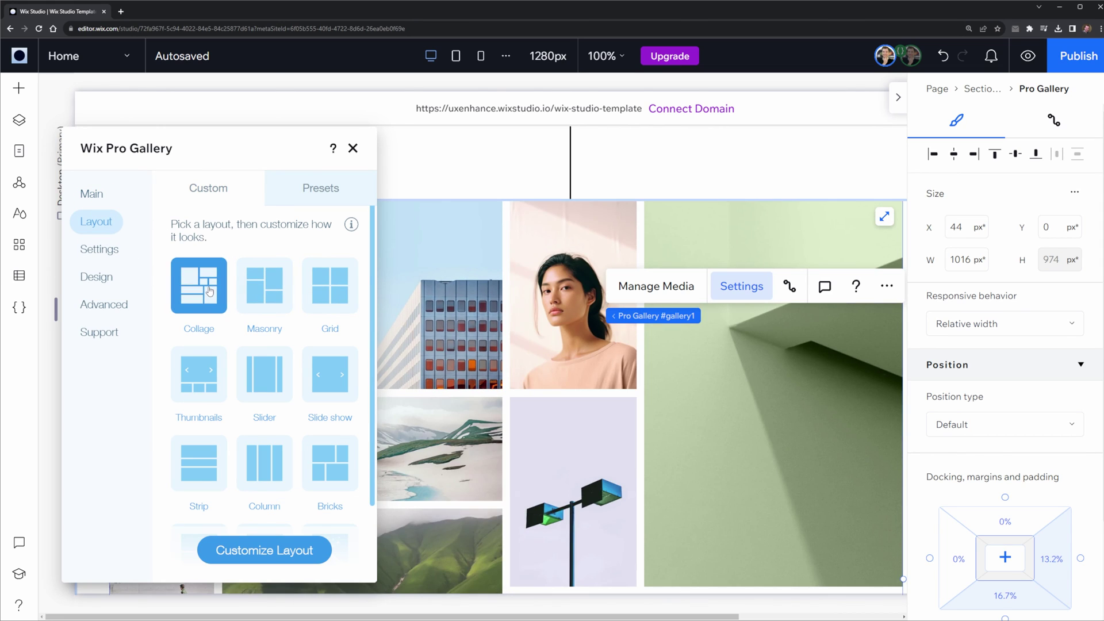
{"action": "left_click", "coordinate": [205, 379]}
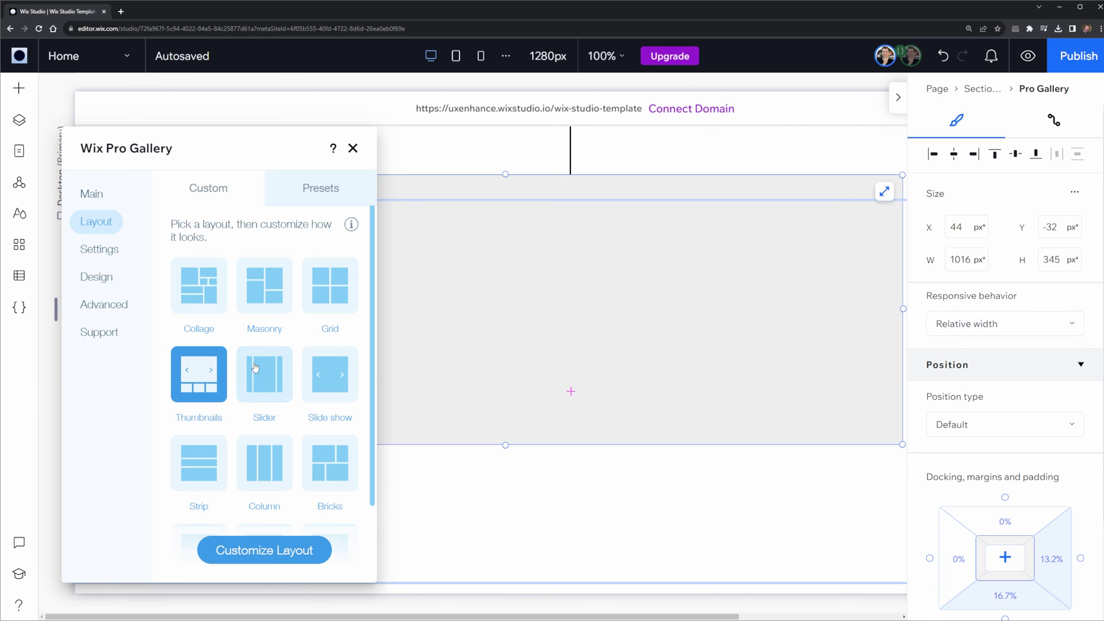
{"action": "left_click", "coordinate": [329, 374]}
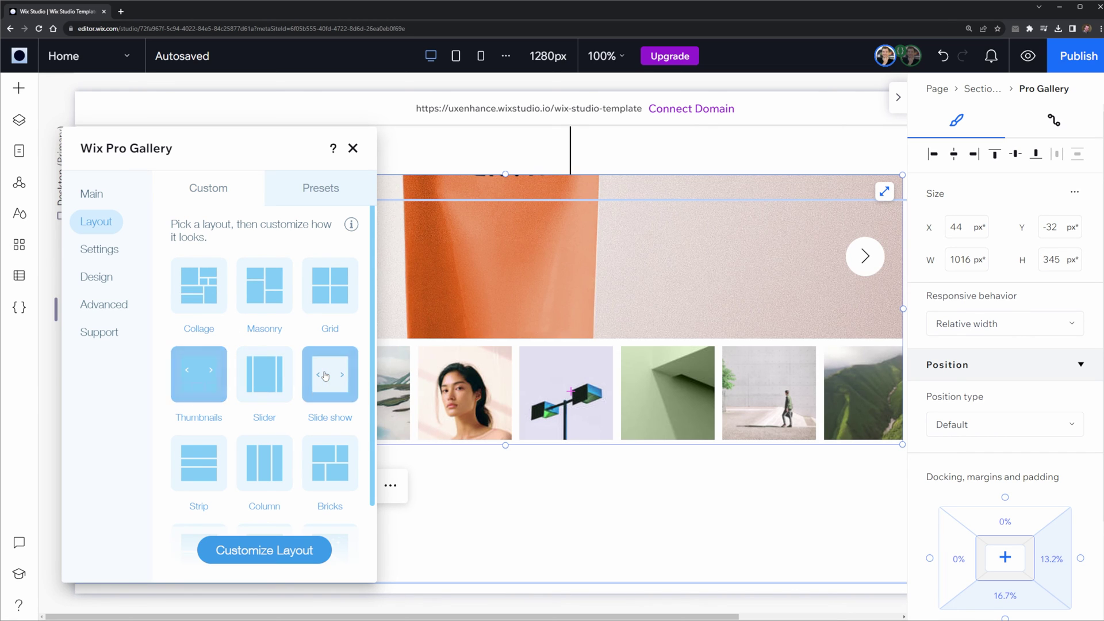
{"action": "scroll", "coordinate": [198, 330], "scroll_direction": "down", "scroll_amount": 2}
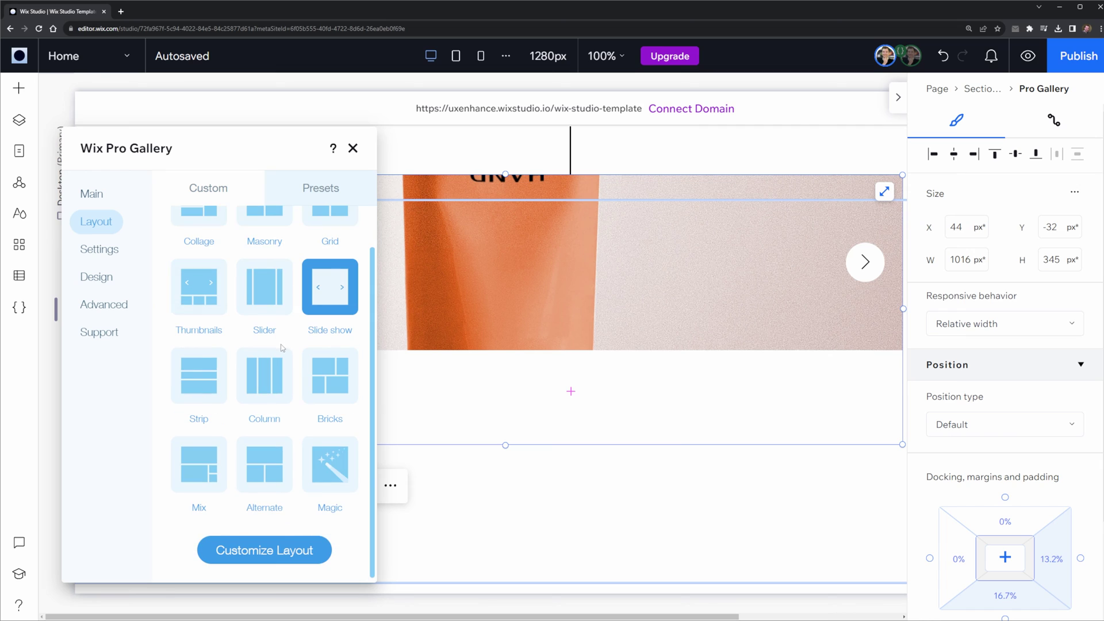
Review the gallery's settings and design options, including its text options, and leave them as they are
{"action": "left_click", "coordinate": [109, 258]}
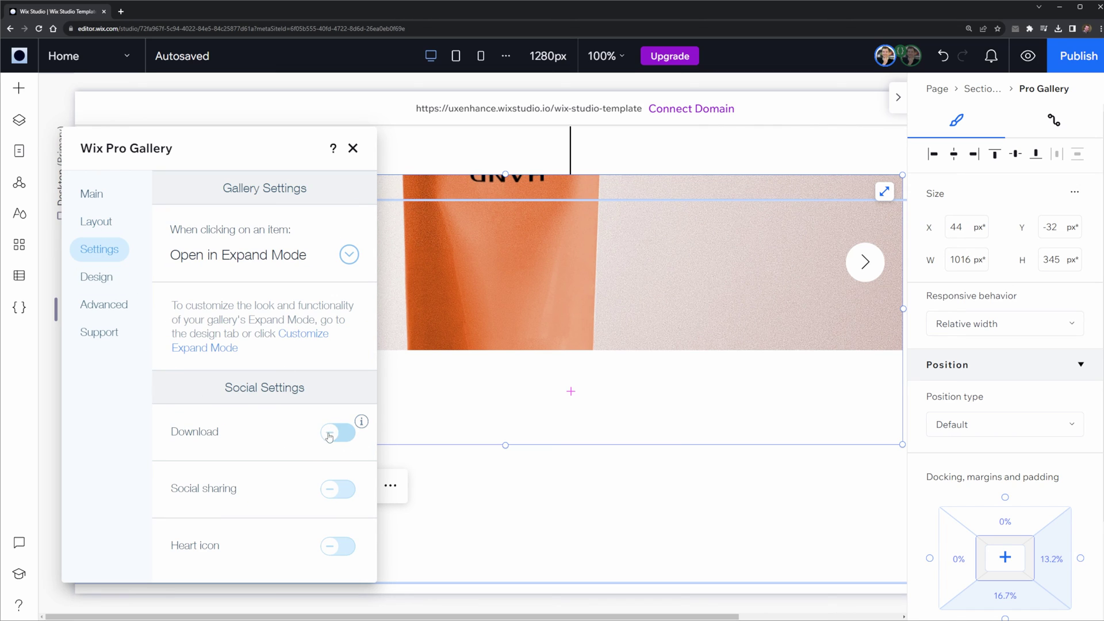
{"action": "left_click", "coordinate": [122, 288]}
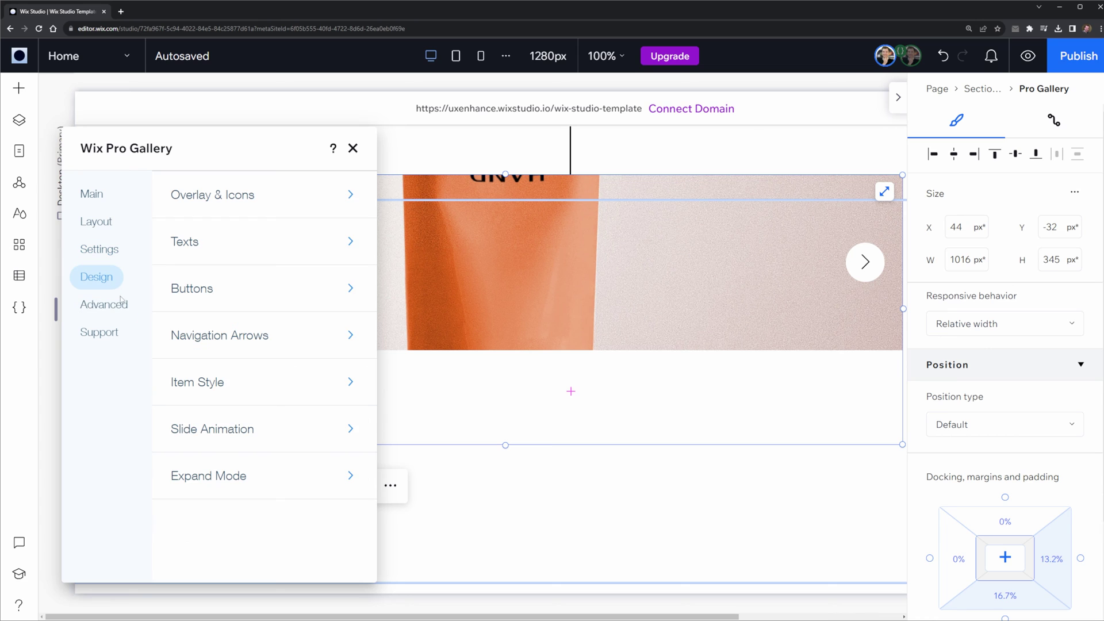
{"action": "left_click", "coordinate": [280, 246]}
{"action": "left_click", "coordinate": [352, 150]}
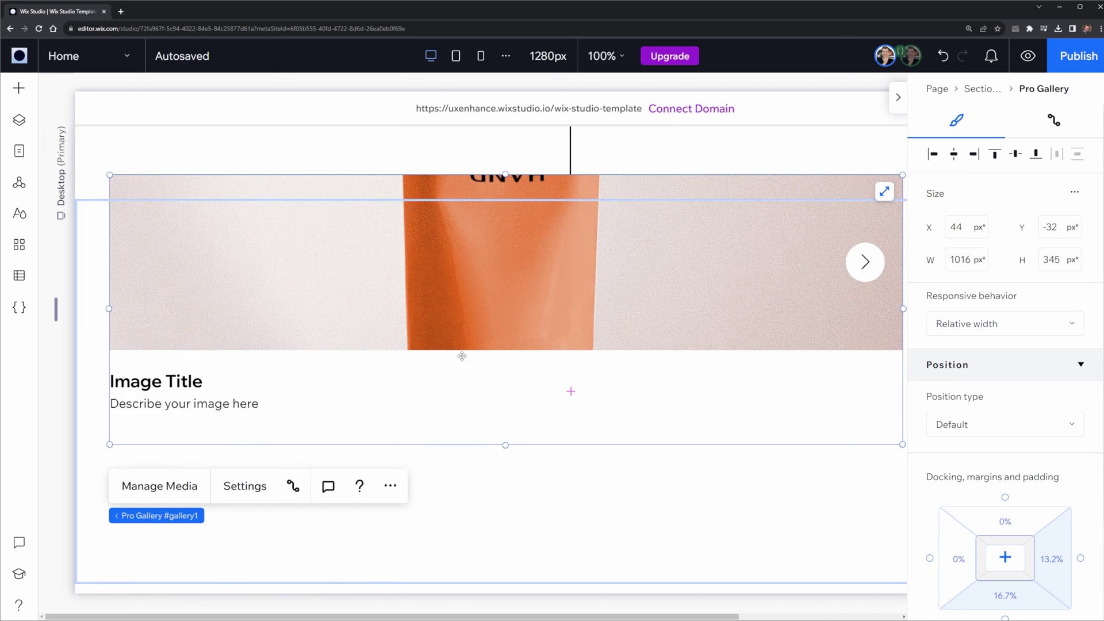
Delete the Pro Gallery from the section above the footer
{"action": "scroll", "coordinate": [471, 402], "scroll_direction": "up", "scroll_amount": 5}
{"action": "scroll", "coordinate": [471, 402], "scroll_direction": "down", "scroll_amount": 4}
{"action": "left_click", "coordinate": [471, 552]}
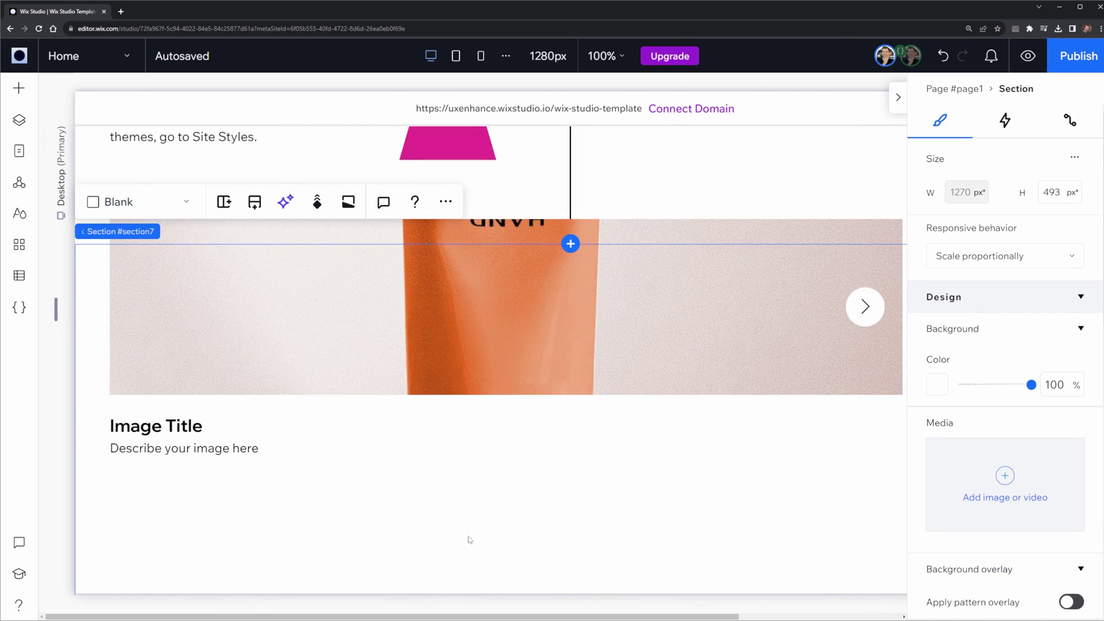
{"action": "scroll", "coordinate": [469, 539], "scroll_direction": "up", "scroll_amount": 1}
{"action": "left_click", "coordinate": [501, 487]}
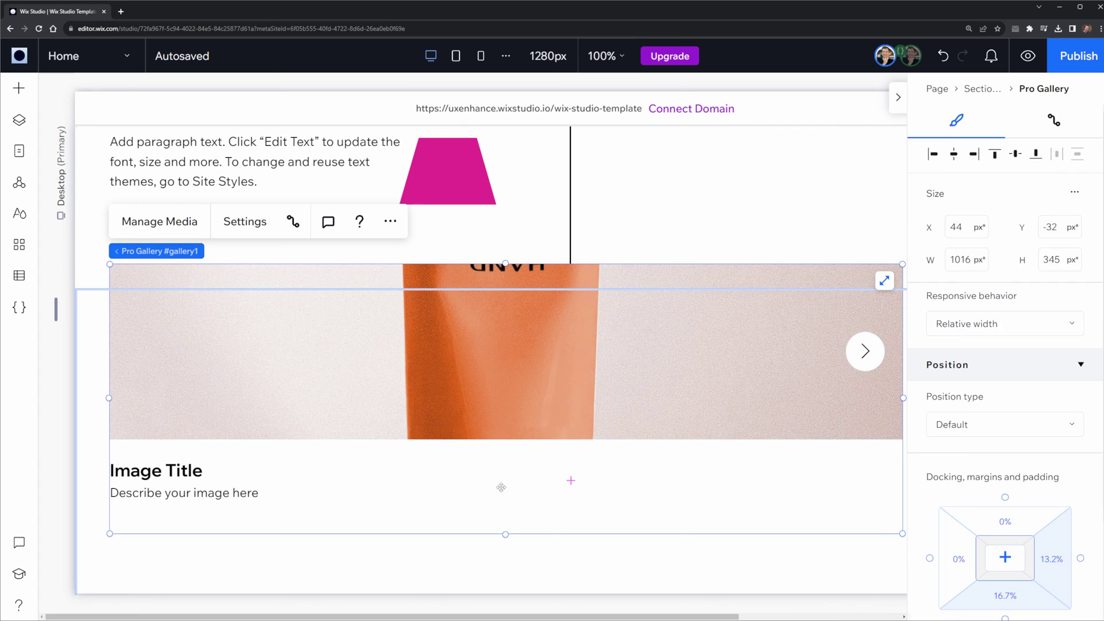
{"action": "key", "text": "Delete"}
Try a horizontal menu in the blank section above the footer and delete it again
{"action": "left_click", "coordinate": [32, 99]}
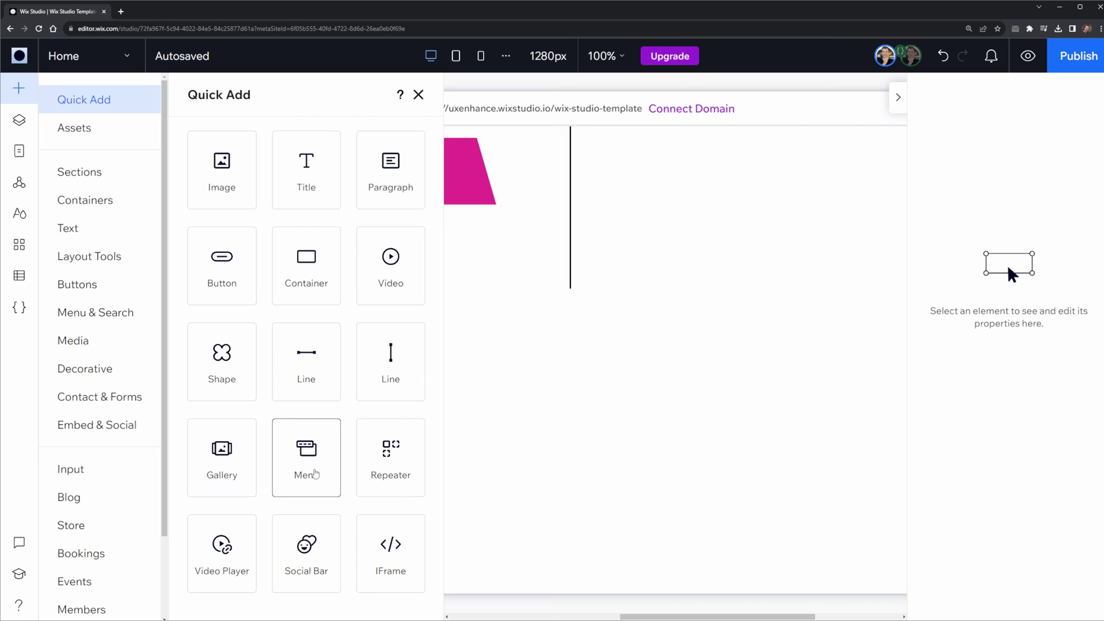
{"action": "left_click", "coordinate": [315, 473]}
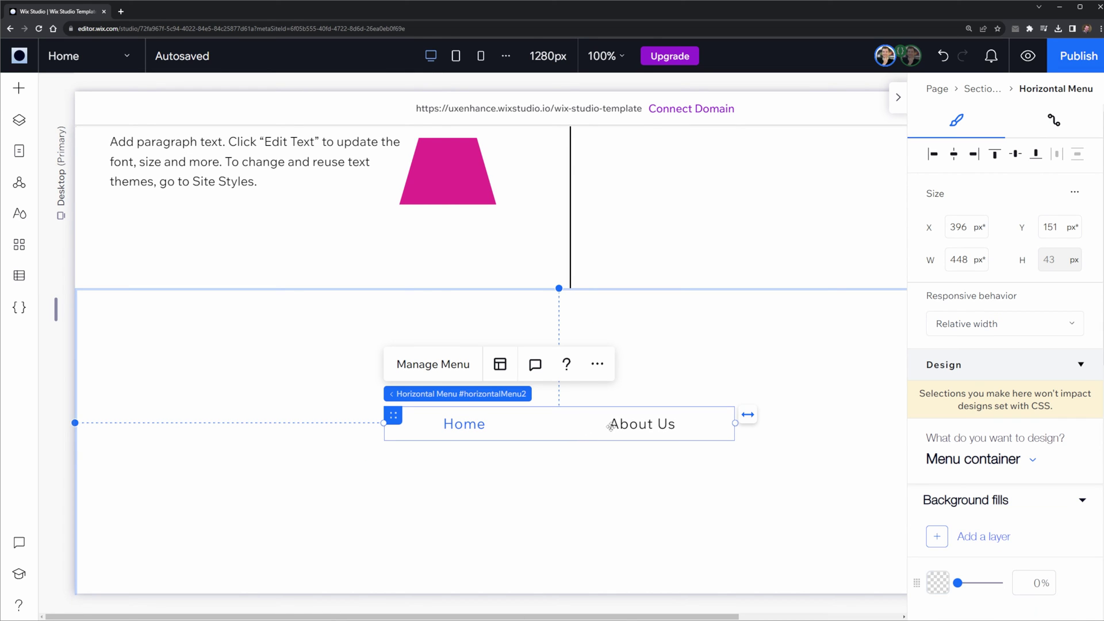
{"action": "key", "text": "Delete"}
Examine the existing horizontal menu in the page header
{"action": "scroll", "coordinate": [631, 439], "scroll_direction": "up", "scroll_amount": 5}
{"action": "left_click", "coordinate": [780, 166]}
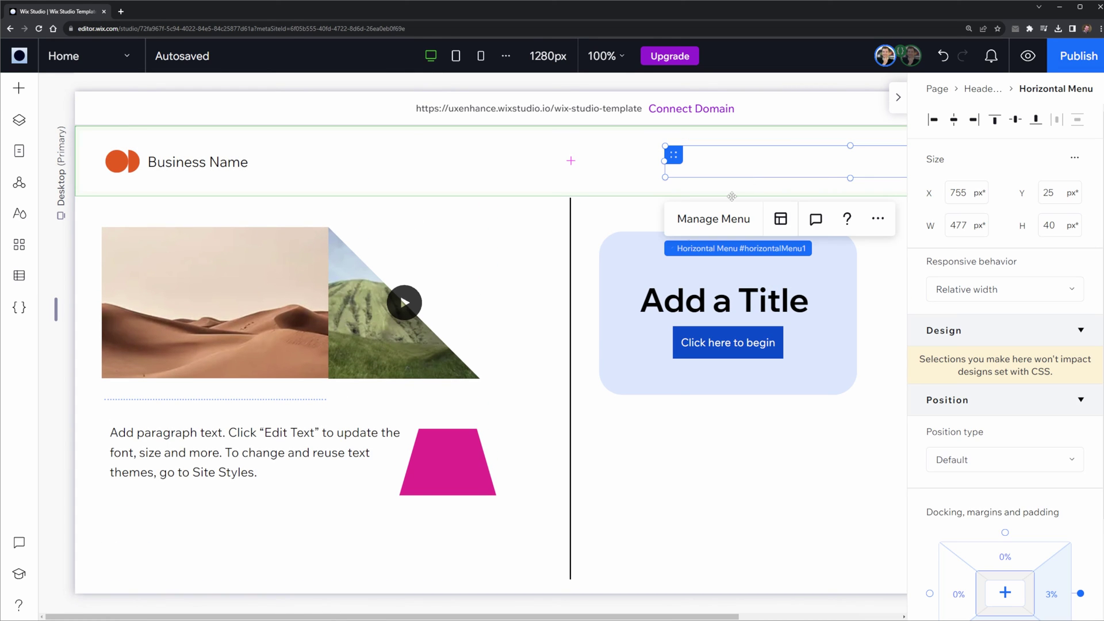
{"action": "scroll", "coordinate": [566, 178], "scroll_direction": "right", "scroll_amount": 5}
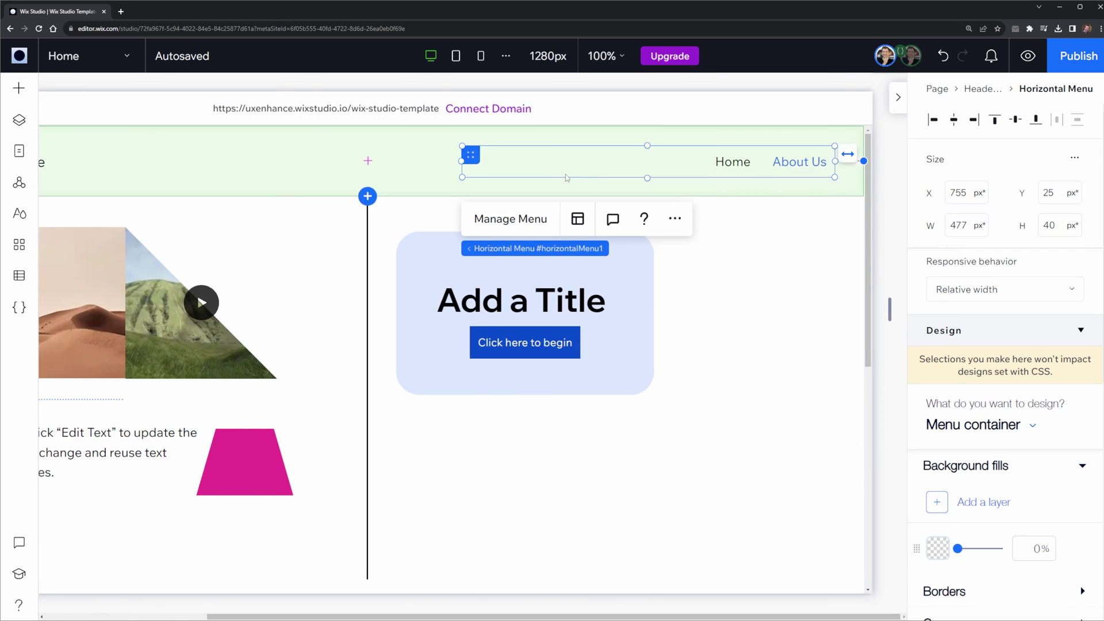
Add a new horizontal menu to the footer beside the copyright text, at about X 799, Y 24 px
{"action": "scroll", "coordinate": [287, 322], "scroll_direction": "down", "scroll_amount": 8}
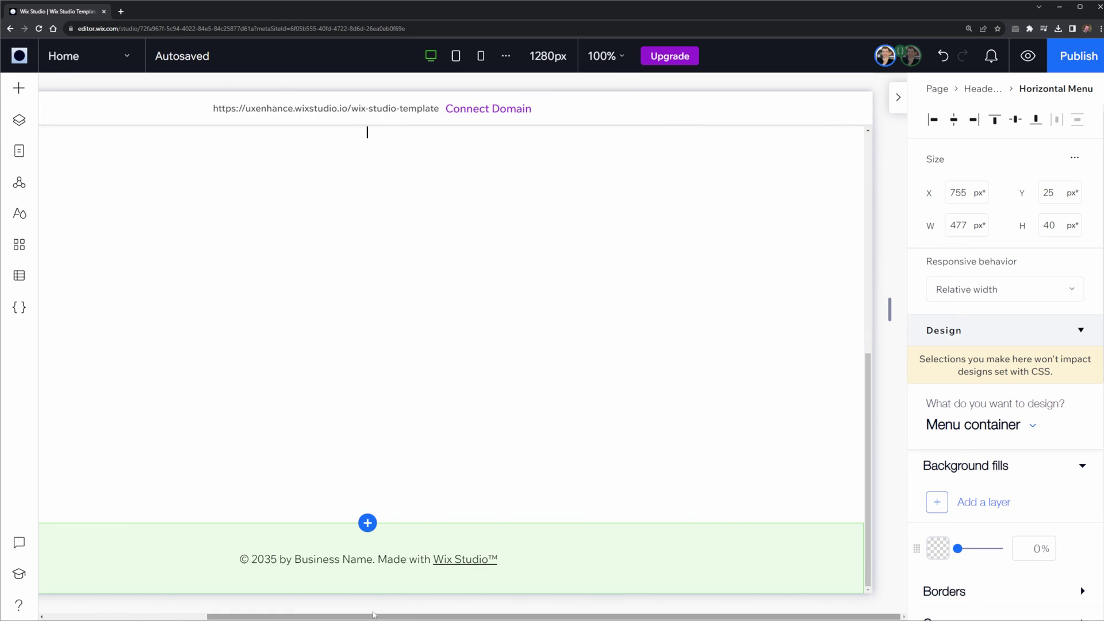
{"action": "left_click_drag", "start_coordinate": [372, 616], "coordinate": [228, 616]}
{"action": "left_click", "coordinate": [17, 94]}
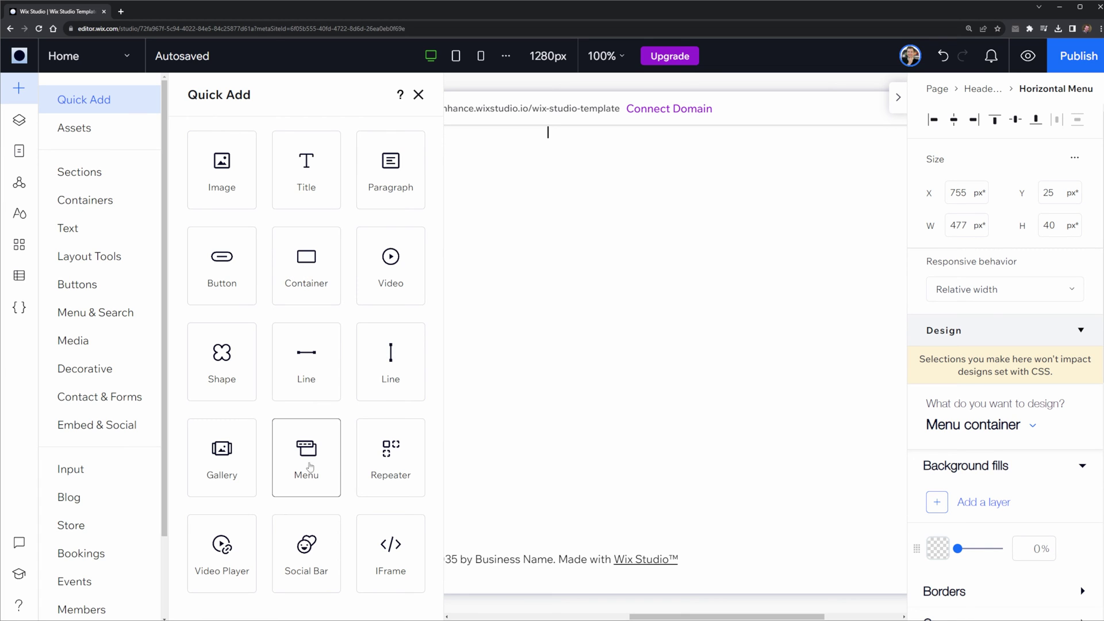
{"action": "left_click_drag", "start_coordinate": [306, 457], "coordinate": [766, 568]}
{"action": "scroll", "coordinate": [684, 557], "scroll_direction": "right", "scroll_amount": 4}
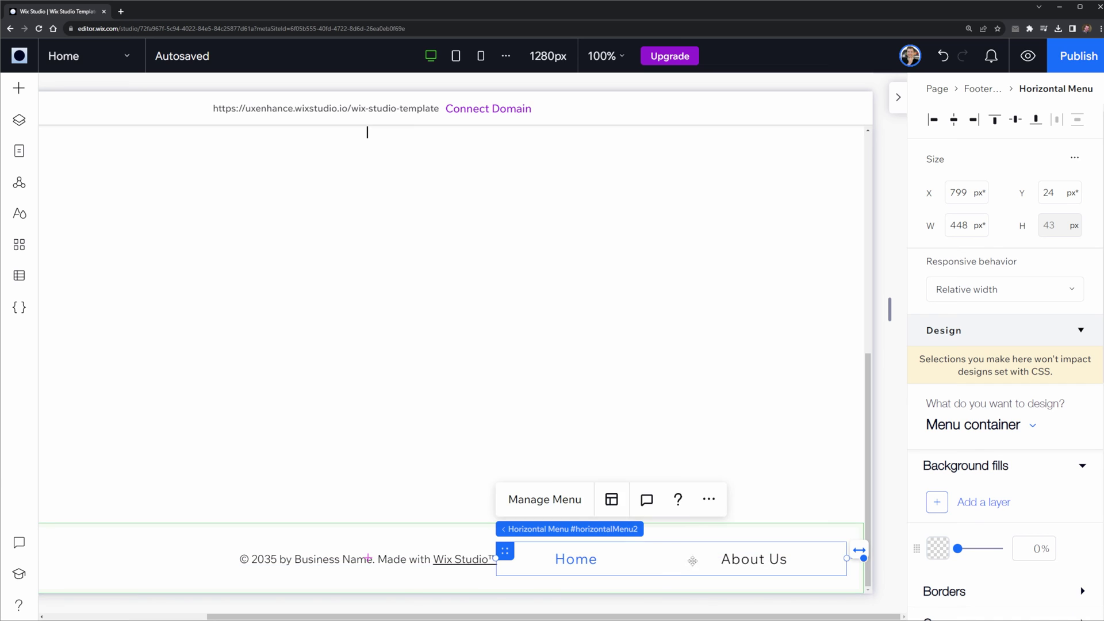
Move the footer menu above the copyright text, to about X 447, Y -21 px
{"action": "left_click_drag", "start_coordinate": [399, 523], "coordinate": [407, 441]}
{"action": "left_click", "coordinate": [630, 566]}
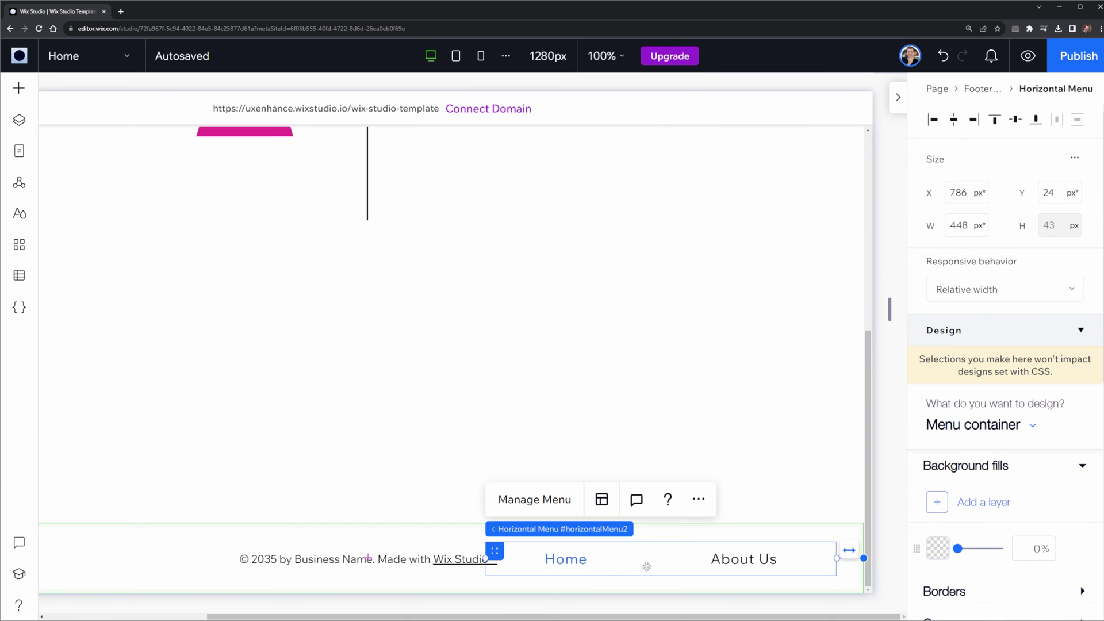
{"action": "left_click_drag", "start_coordinate": [646, 567], "coordinate": [445, 524]}
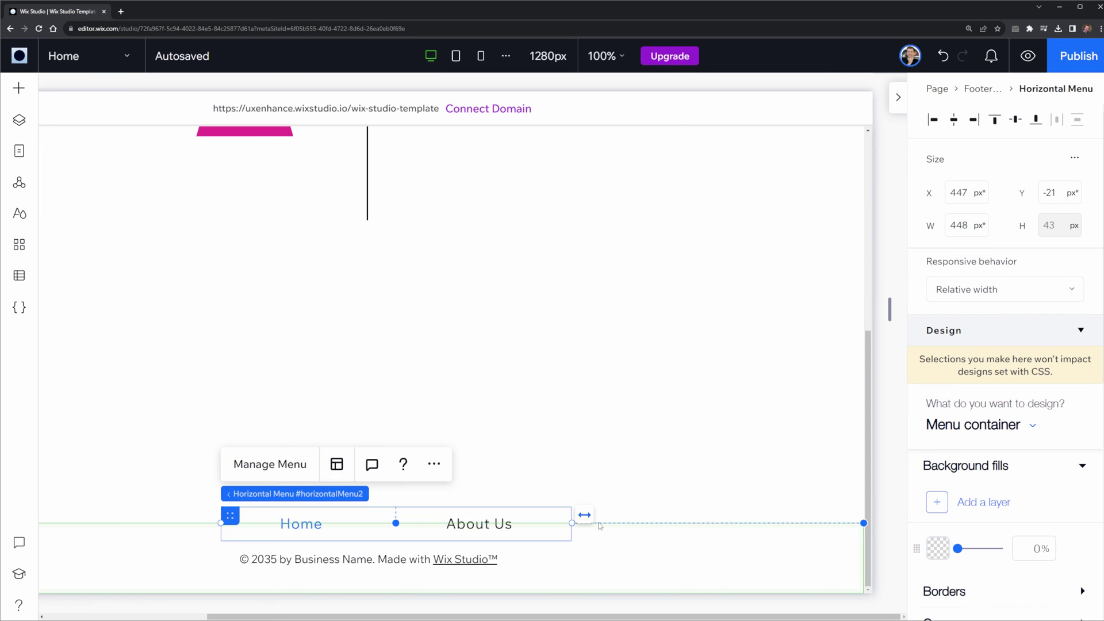
{"action": "left_click", "coordinate": [604, 496]}
{"action": "left_click_drag", "start_coordinate": [605, 496], "coordinate": [604, 494]}
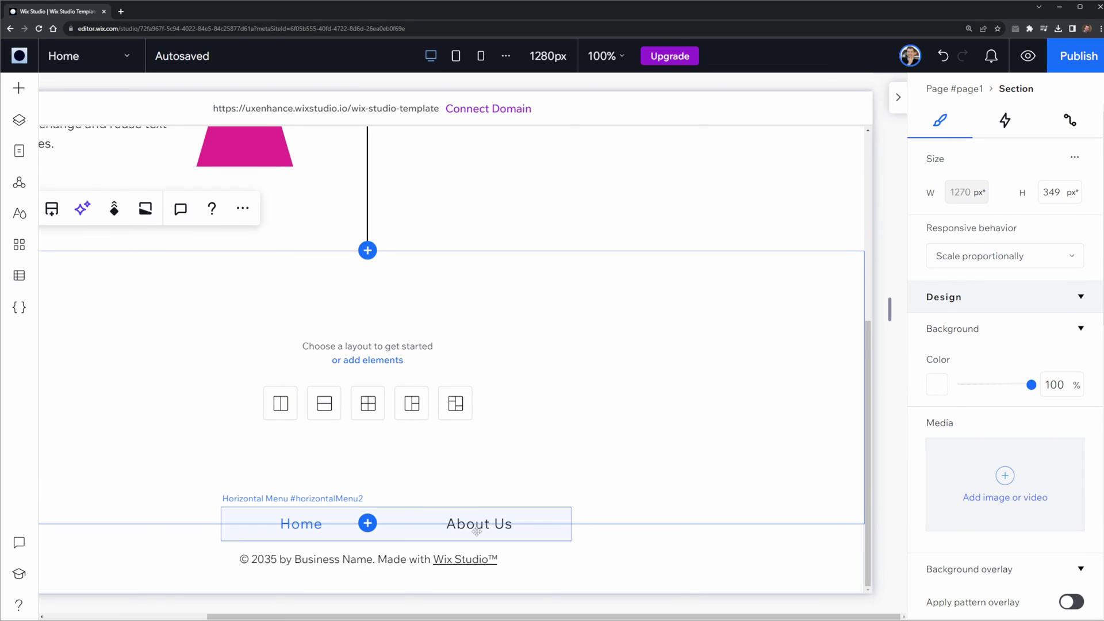
Enlarge the footer to about 160 px tall and place the menu at about X 411, Y 59 px, above the copyright text at about Y 121 px
{"action": "left_click", "coordinate": [204, 556]}
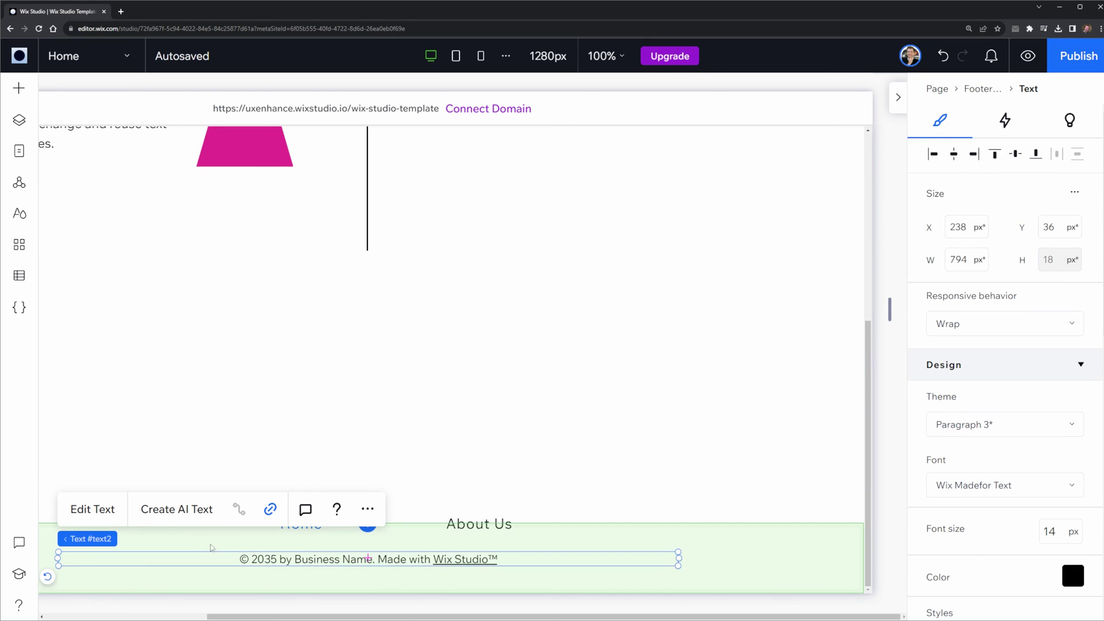
{"action": "left_click_drag", "start_coordinate": [611, 523], "coordinate": [611, 468]}
{"action": "left_click", "coordinate": [463, 586]}
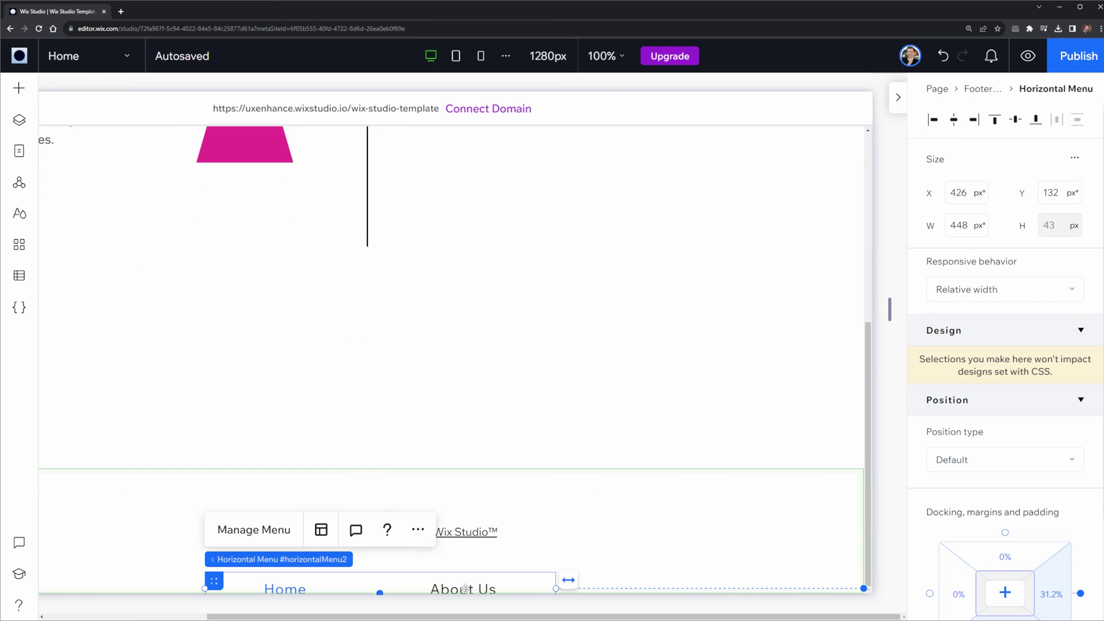
{"action": "mouse_move", "coordinate": [462, 586]}
{"action": "left_mouse_down"}
{"action": "mouse_move", "coordinate": [461, 504]}
{"action": "mouse_move", "coordinate": [448, 578]}
{"action": "left_mouse_up"}
{"action": "left_click", "coordinate": [443, 535]}
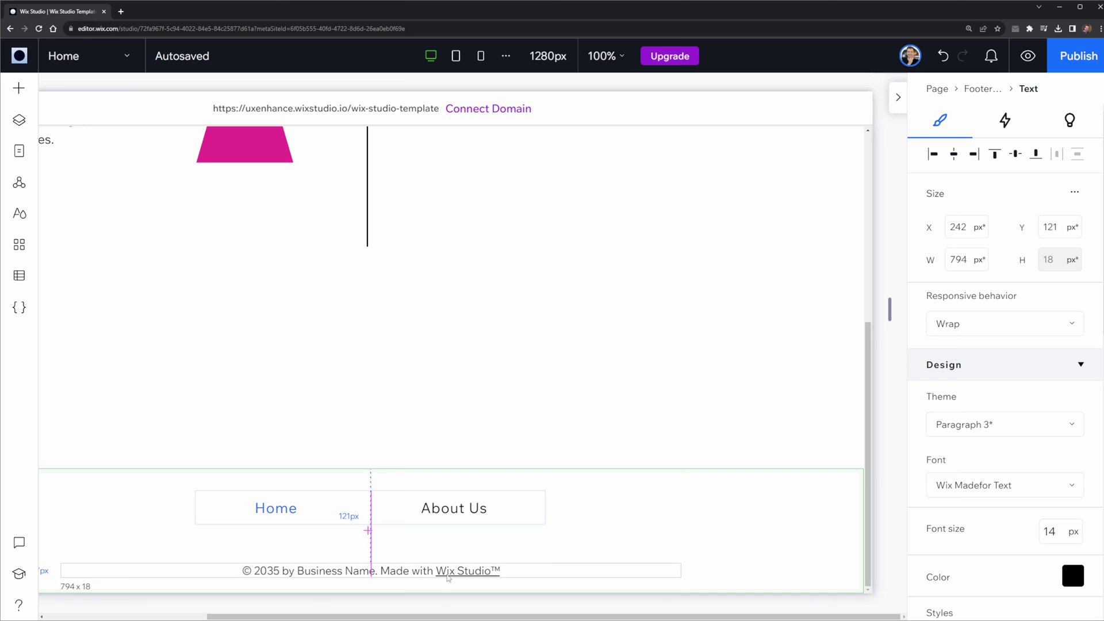
{"action": "left_click", "coordinate": [463, 508]}
{"action": "left_click_drag", "start_coordinate": [463, 509], "coordinate": [454, 533]}
{"action": "left_click", "coordinate": [487, 581]}
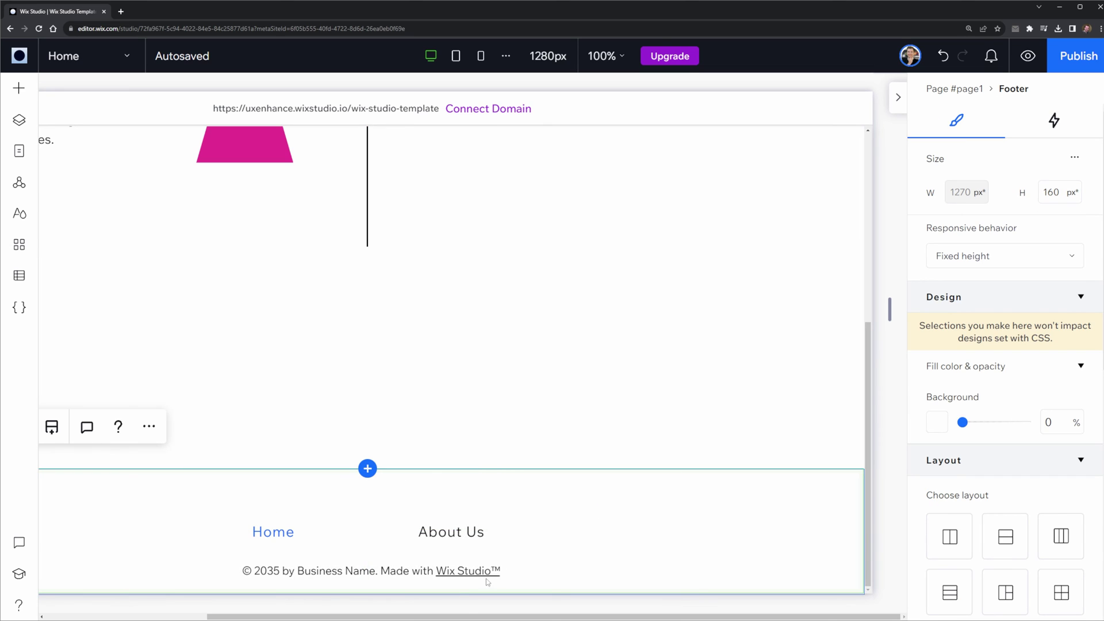
Check the footer menu on the About Us page and return to the Home page
{"action": "left_click_drag", "start_coordinate": [468, 617], "coordinate": [427, 616]}
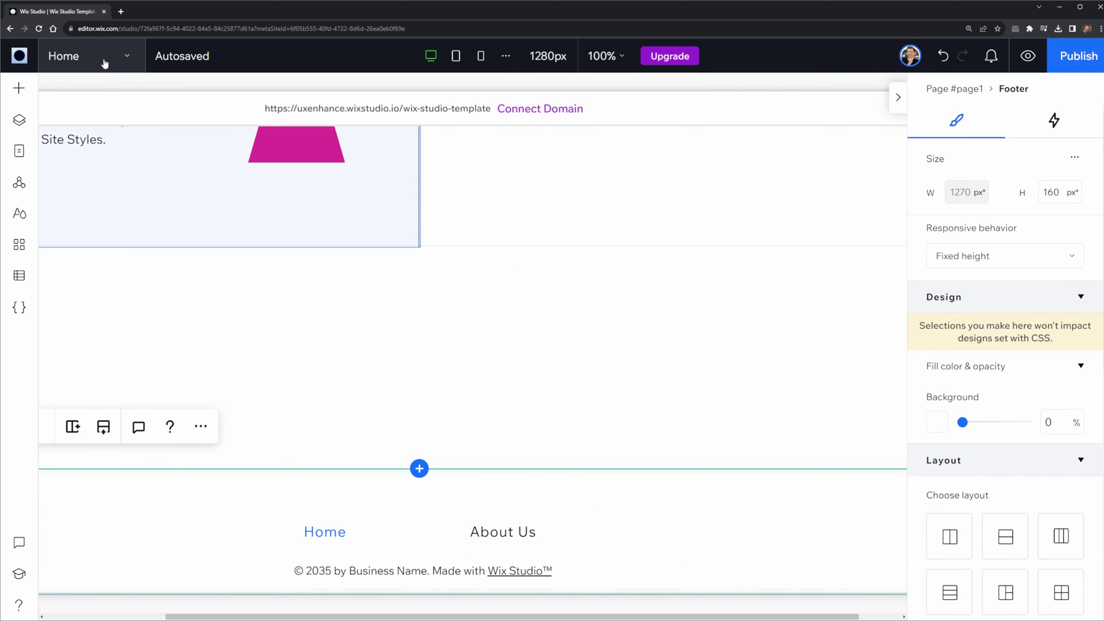
{"action": "left_click", "coordinate": [104, 58]}
{"action": "left_click", "coordinate": [100, 127]}
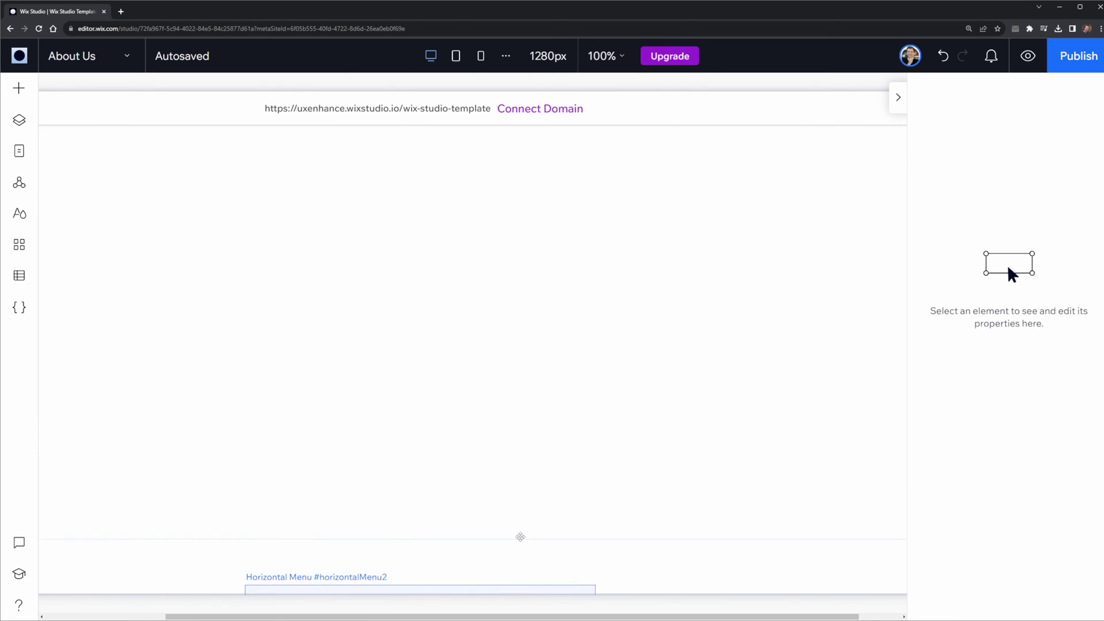
{"action": "left_click", "coordinate": [98, 57]}
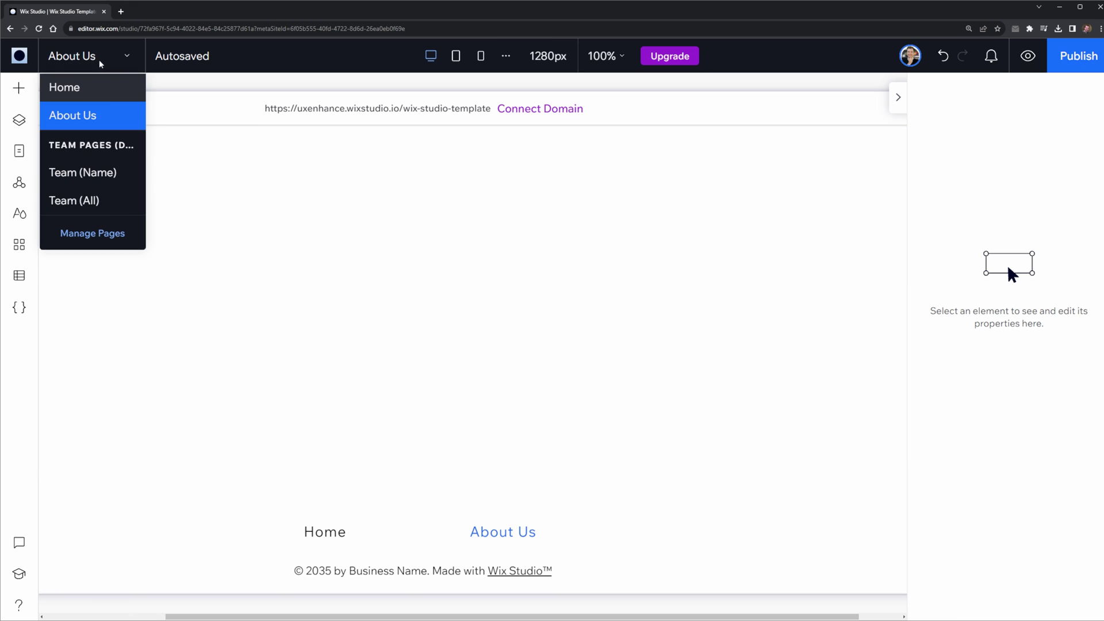
{"action": "left_click", "coordinate": [84, 87]}
Review which site menu the footer menu displays and which types of items can be added to it
{"action": "scroll", "coordinate": [594, 316], "scroll_direction": "down", "scroll_amount": 5}
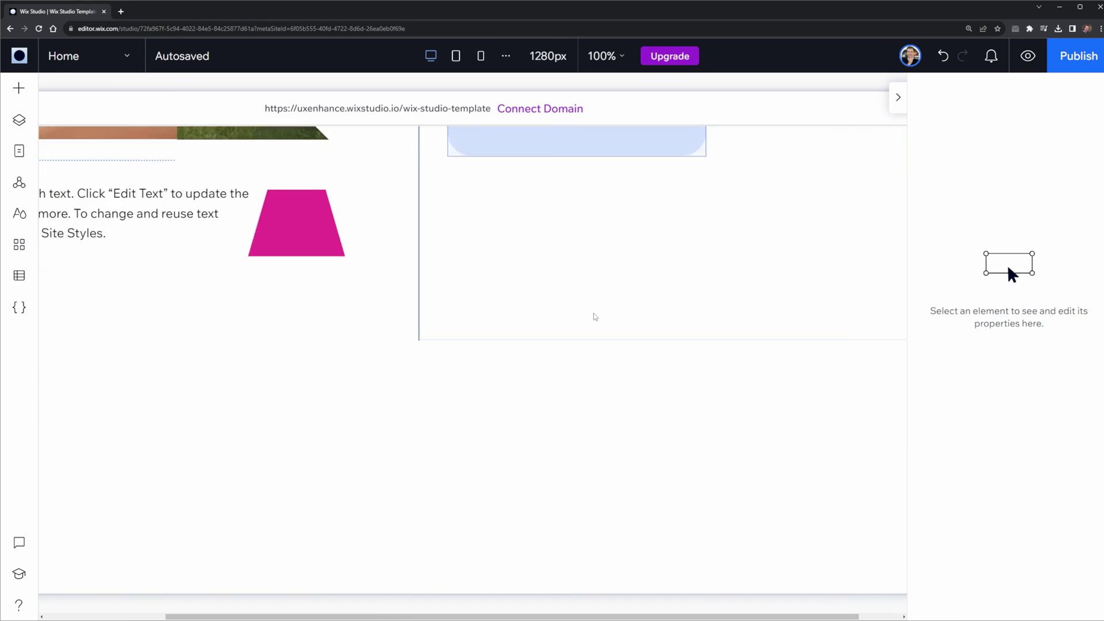
{"action": "left_click", "coordinate": [390, 539]}
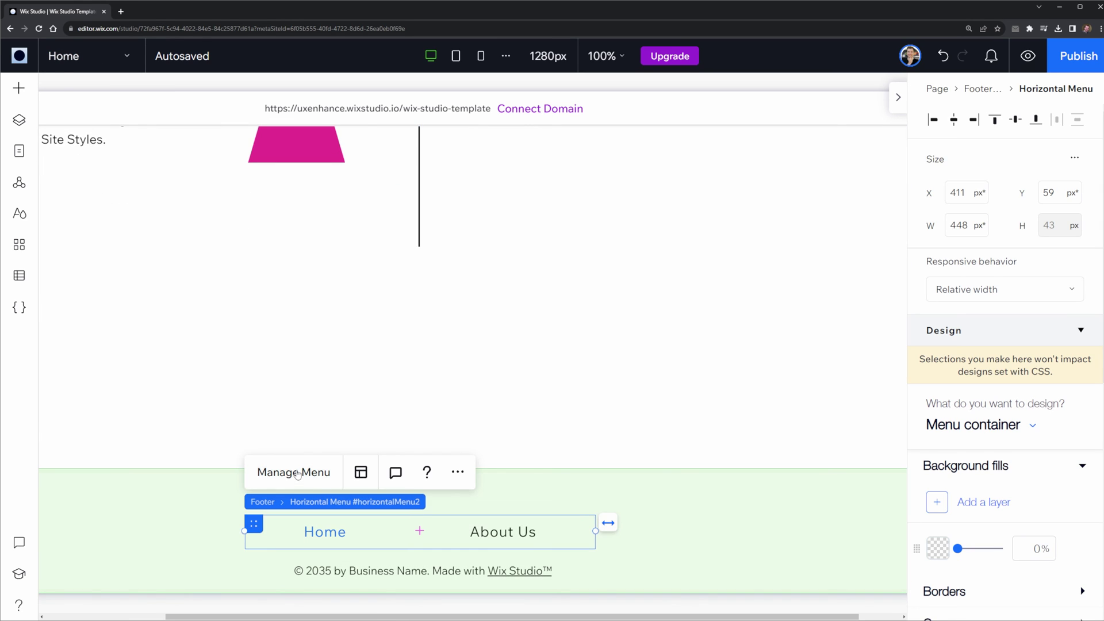
{"action": "left_click", "coordinate": [299, 472]}
{"action": "left_click", "coordinate": [775, 290]}
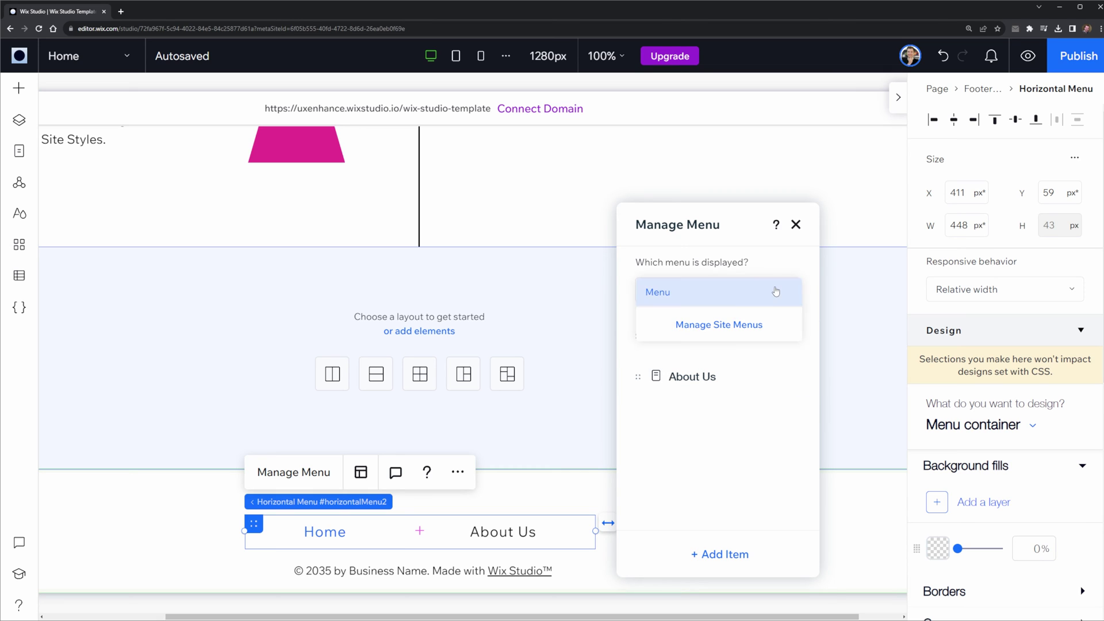
{"action": "left_click", "coordinate": [777, 290]}
{"action": "left_click", "coordinate": [724, 554]}
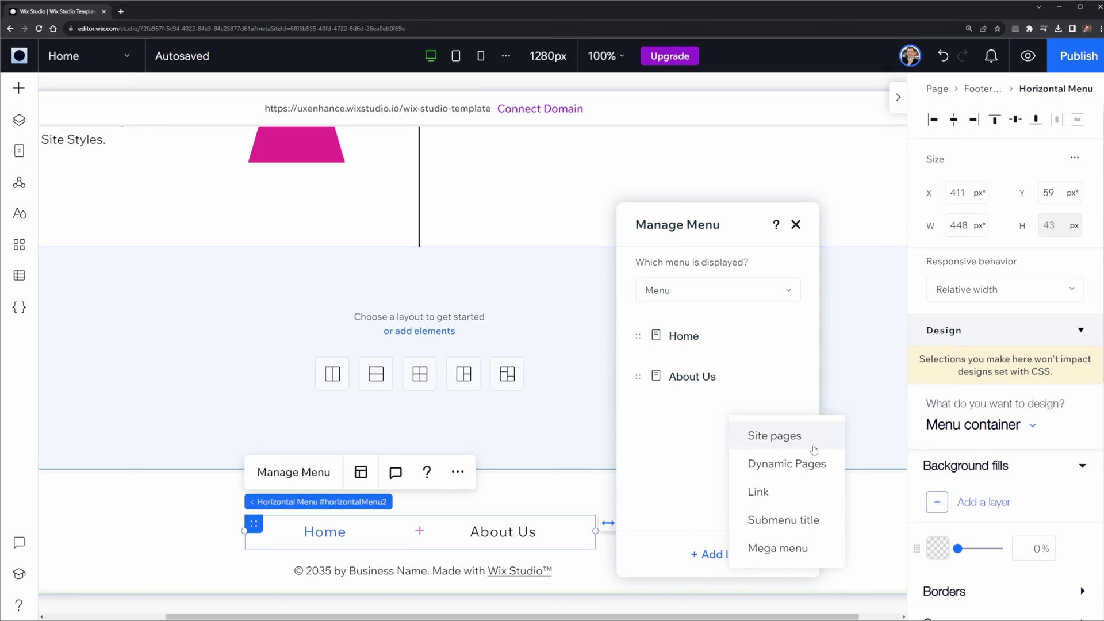
{"action": "left_click", "coordinate": [795, 225]}
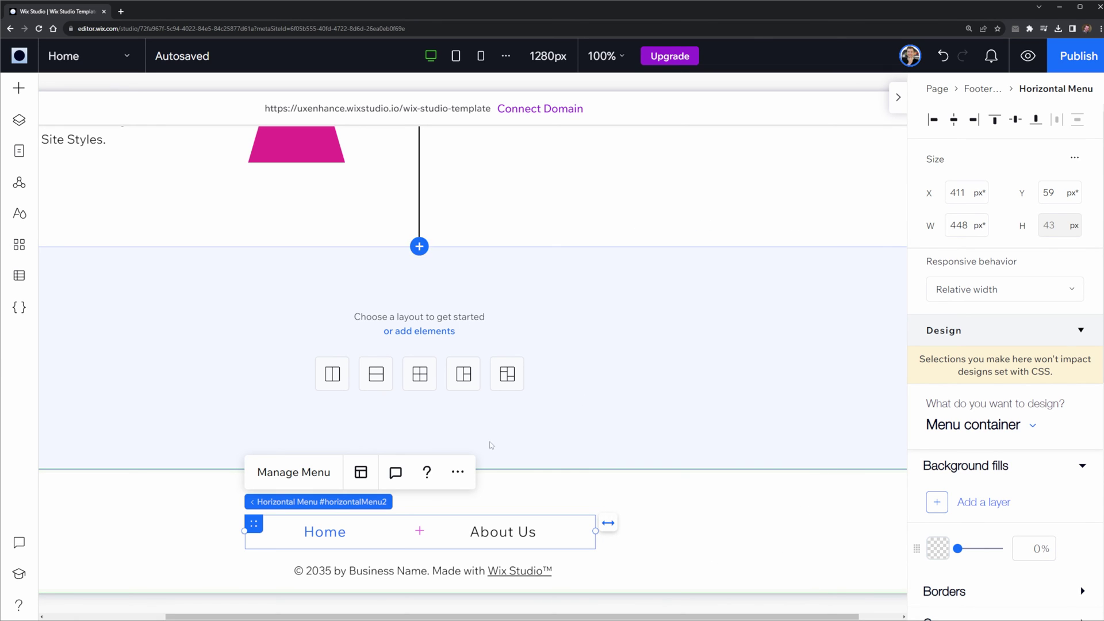
Set the footer menu's horizontal item spacing to 10 px and vertical spacing to 28 px, and stop items from filling the whole menu
{"action": "left_click", "coordinate": [359, 473]}
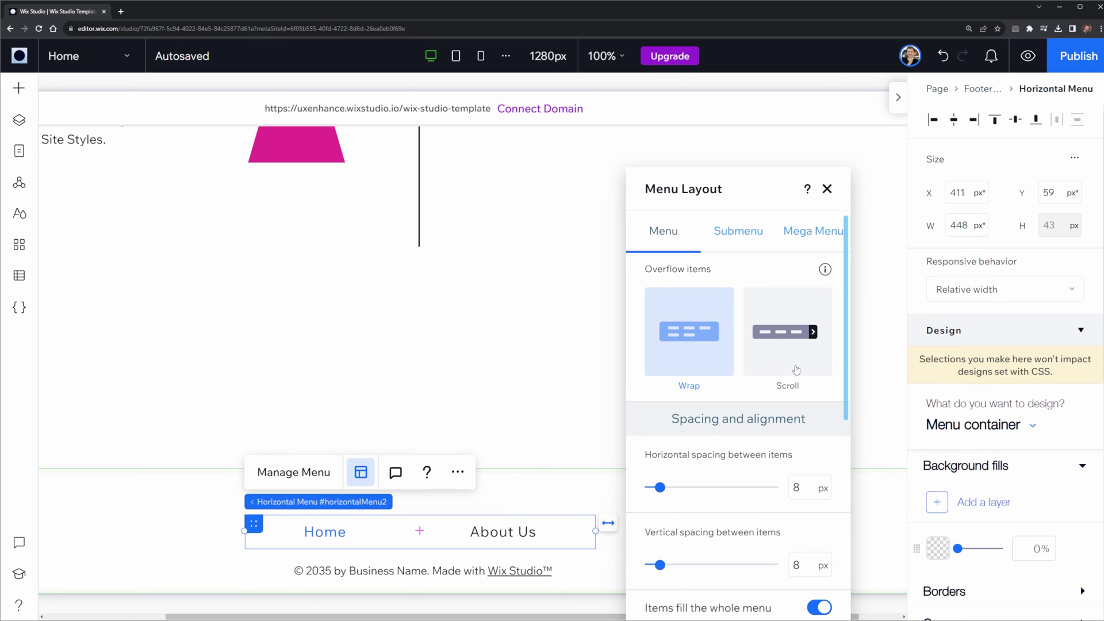
{"action": "scroll", "coordinate": [796, 369], "scroll_direction": "down", "scroll_amount": 2}
{"action": "mouse_move", "coordinate": [659, 354]}
{"action": "left_mouse_down"}
{"action": "mouse_move", "coordinate": [733, 353]}
{"action": "mouse_move", "coordinate": [607, 355]}
{"action": "mouse_move", "coordinate": [660, 354]}
{"action": "left_mouse_up"}
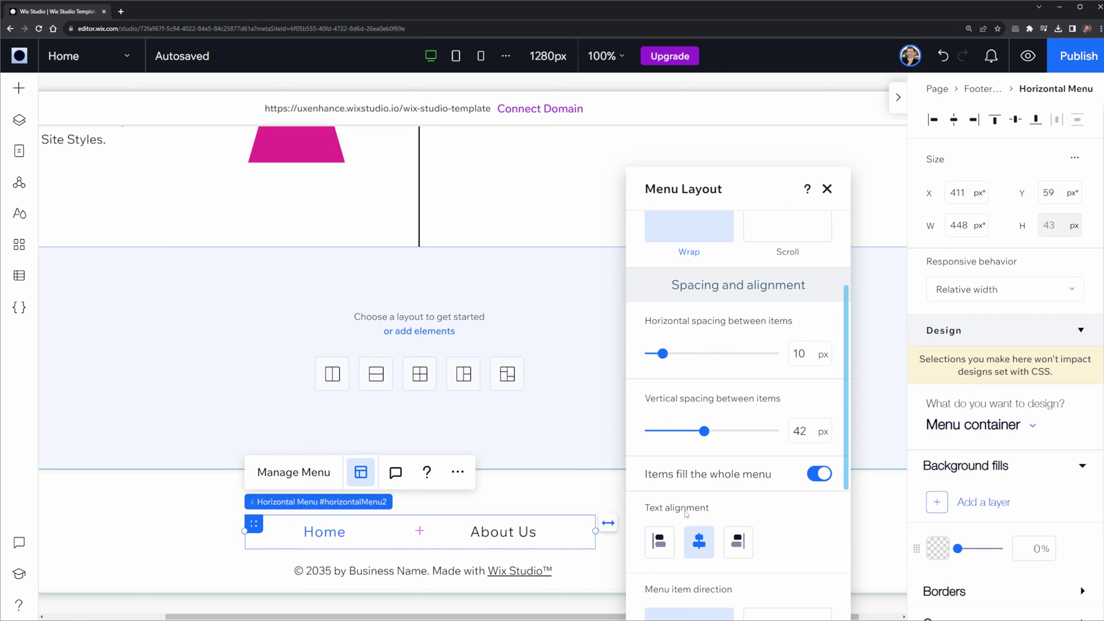
{"action": "scroll", "coordinate": [684, 543], "scroll_direction": "down", "scroll_amount": 3}
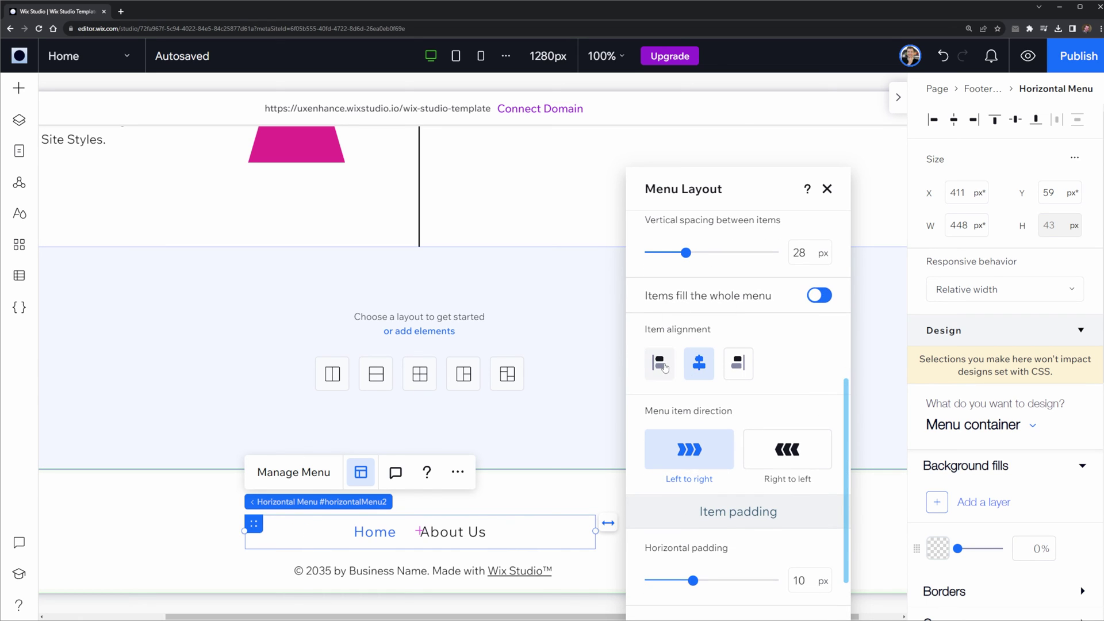
Try left and right item alignment on the footer menu and return to centre alignment
{"action": "left_click", "coordinate": [661, 364]}
{"action": "left_click", "coordinate": [699, 363]}
{"action": "left_click", "coordinate": [741, 367]}
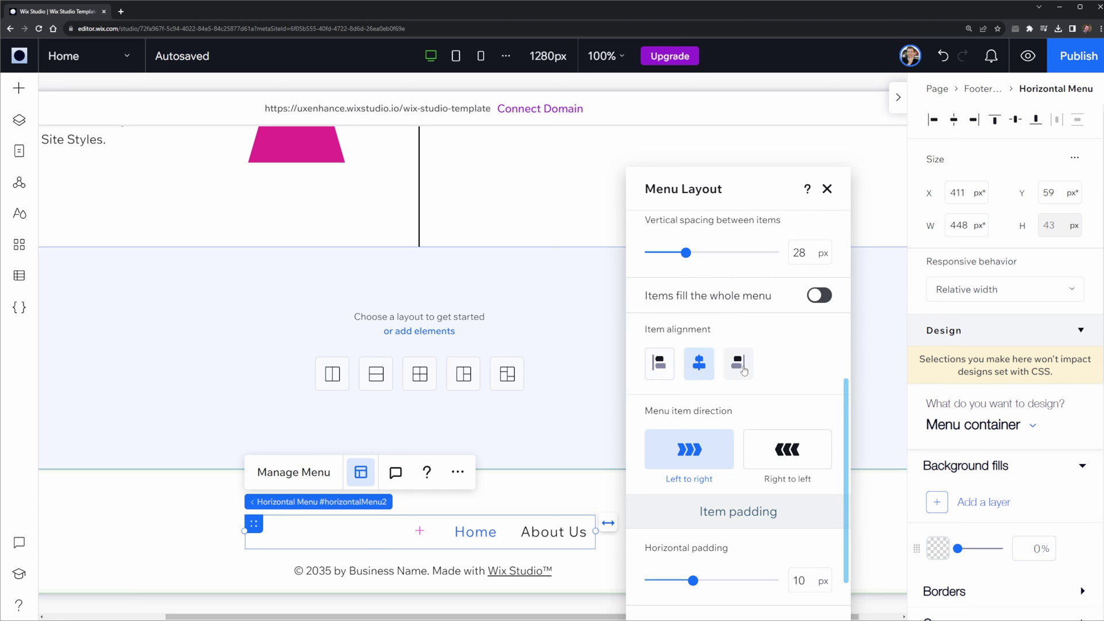
{"action": "left_click", "coordinate": [700, 367]}
Slightly increase the horizontal padding and reduce the vertical padding of the footer menu items
{"action": "scroll", "coordinate": [707, 370], "scroll_direction": "down", "scroll_amount": 1}
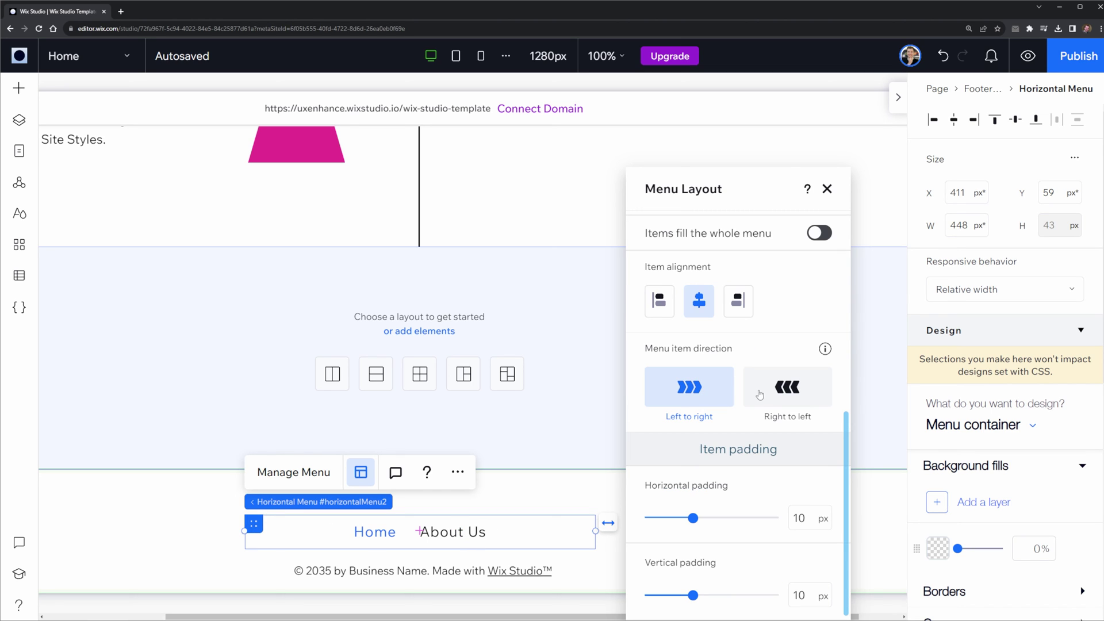
{"action": "mouse_move", "coordinate": [694, 519]}
{"action": "left_mouse_down"}
{"action": "mouse_move", "coordinate": [667, 520]}
{"action": "mouse_move", "coordinate": [743, 519]}
{"action": "mouse_move", "coordinate": [702, 521]}
{"action": "left_mouse_up"}
{"action": "left_click_drag", "start_coordinate": [659, 599], "coordinate": [680, 595]}
{"action": "scroll", "coordinate": [718, 421], "scroll_direction": "up", "scroll_amount": 6}
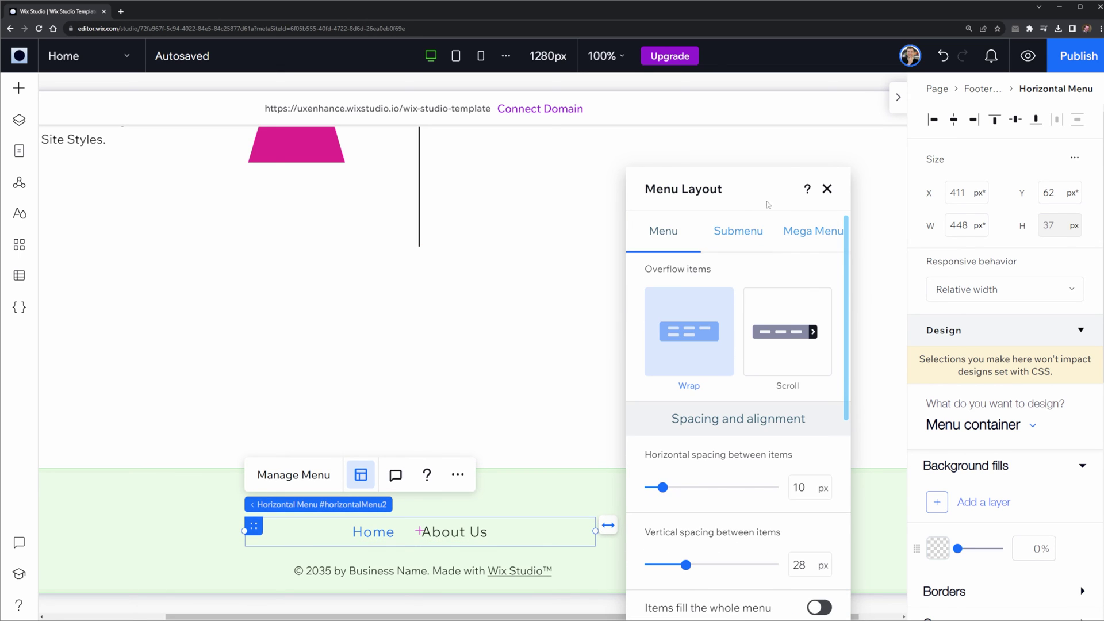
Look at the footer menu's Submenu and Mega Menu layout options and close the layout settings
{"action": "left_click", "coordinate": [741, 246]}
{"action": "left_click", "coordinate": [802, 241]}
{"action": "left_click", "coordinate": [826, 189]}
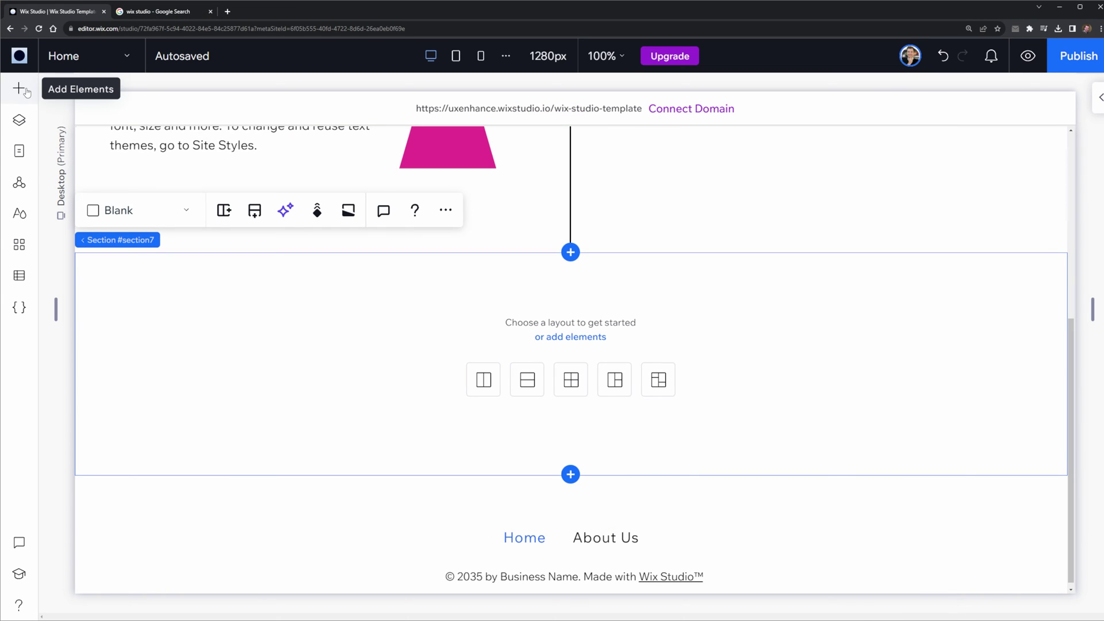
Add an IFrame element to the empty section above the footer and set its embedded code to "Anything"
{"action": "left_click", "coordinate": [26, 91]}
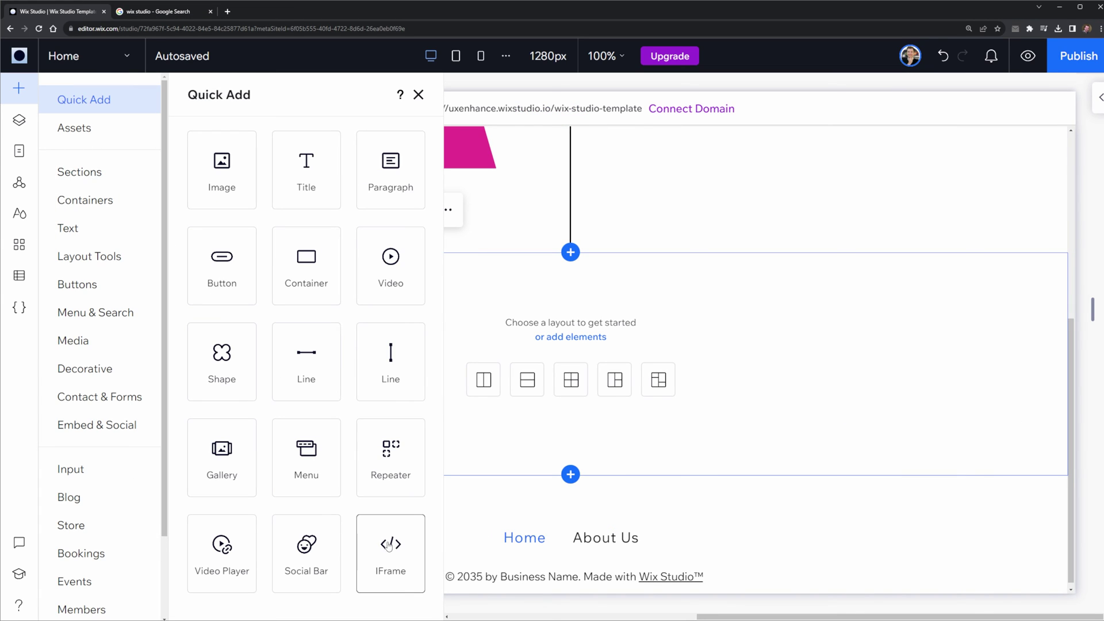
{"action": "left_click_drag", "start_coordinate": [390, 548], "coordinate": [566, 361]}
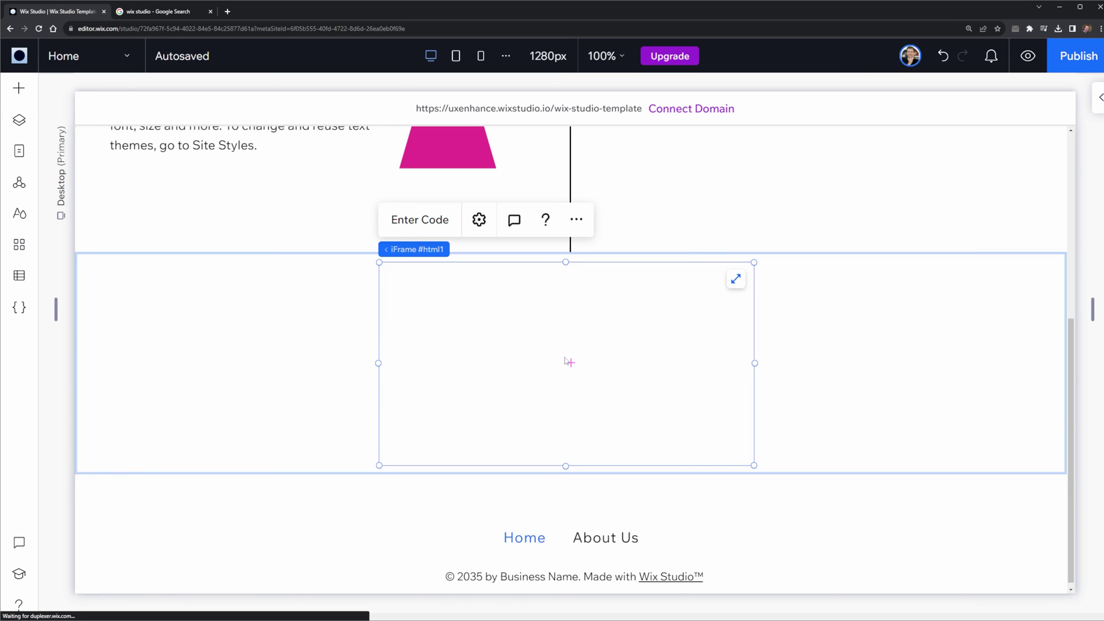
{"action": "left_click", "coordinate": [419, 220]}
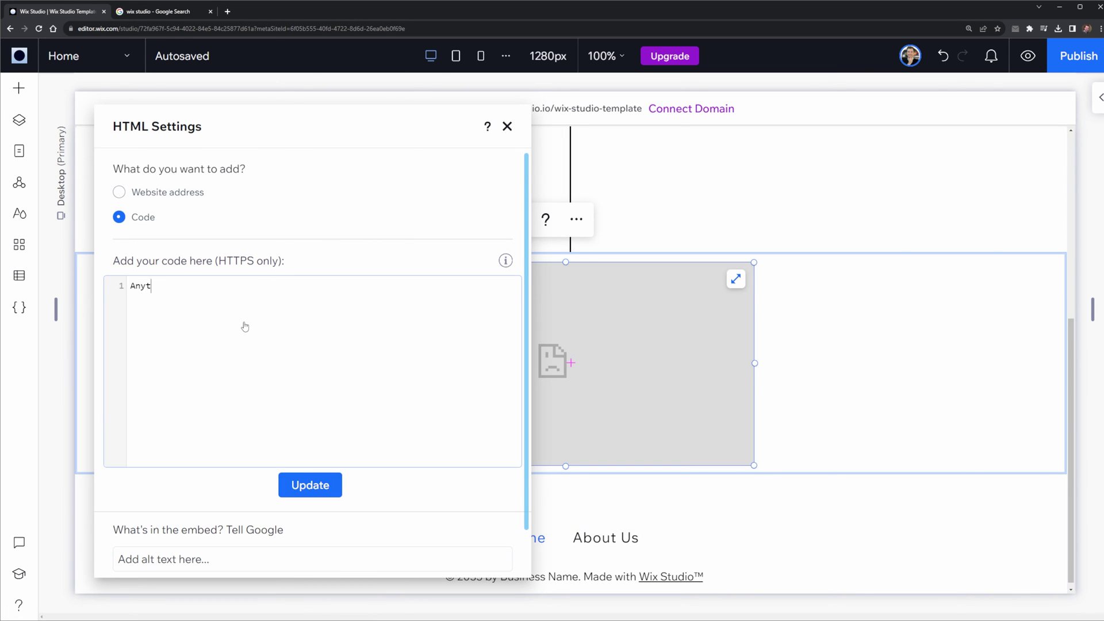
{"action": "left_click", "coordinate": [310, 474]}
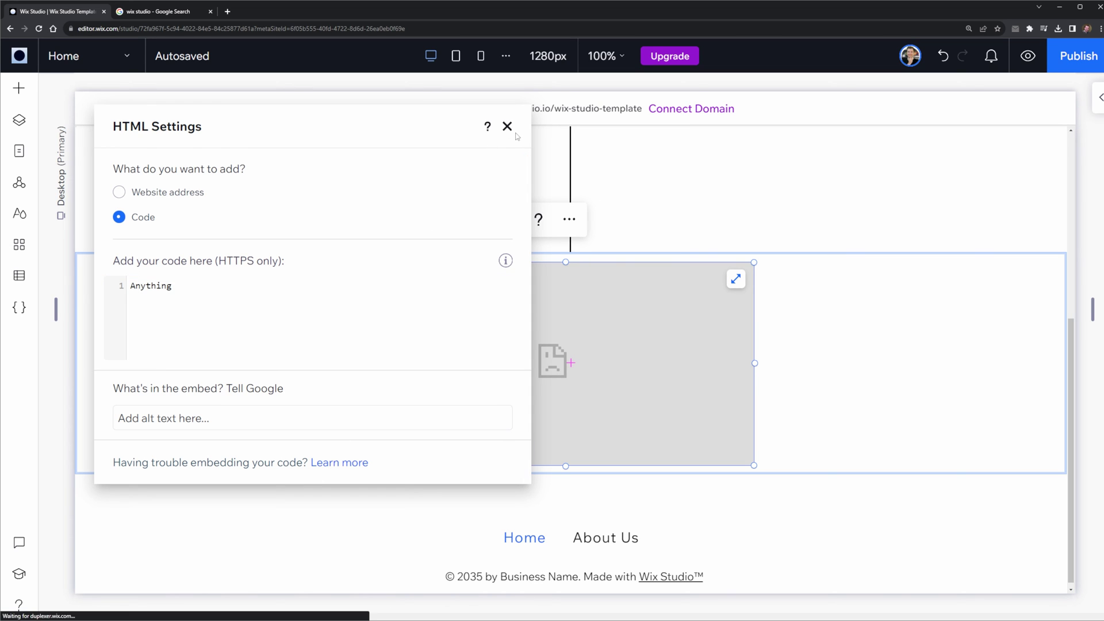
{"action": "left_click", "coordinate": [507, 126]}
Add an img tag with width 100 to the iframe code and copy the address of the "Introducing Wix Studio" image from Google Images
{"action": "left_click", "coordinate": [418, 223]}
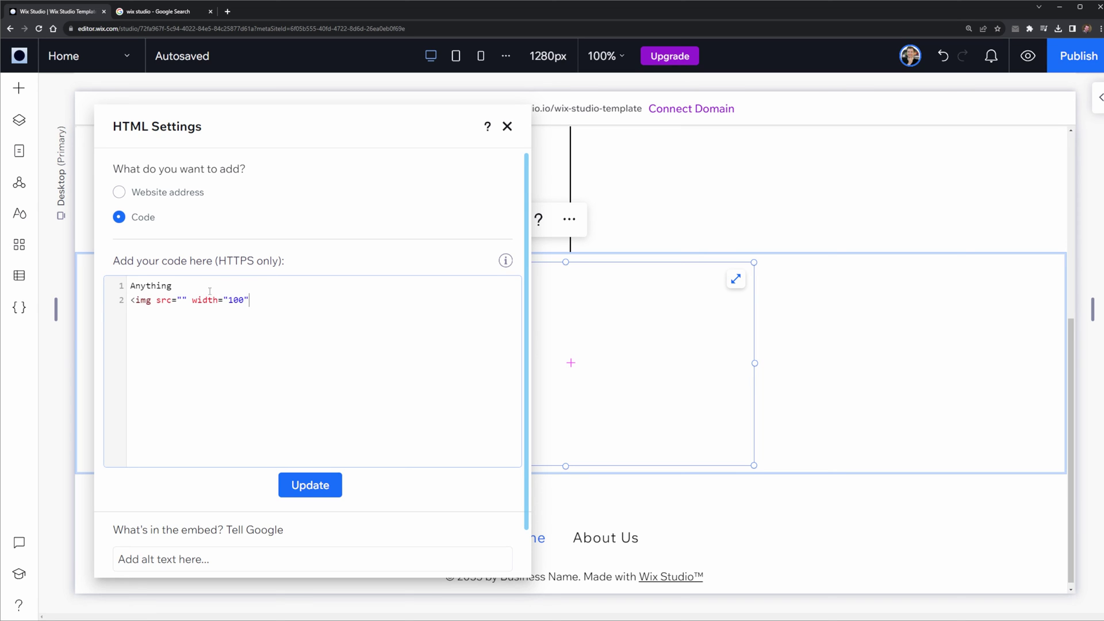
{"action": "left_click", "coordinate": [176, 11]}
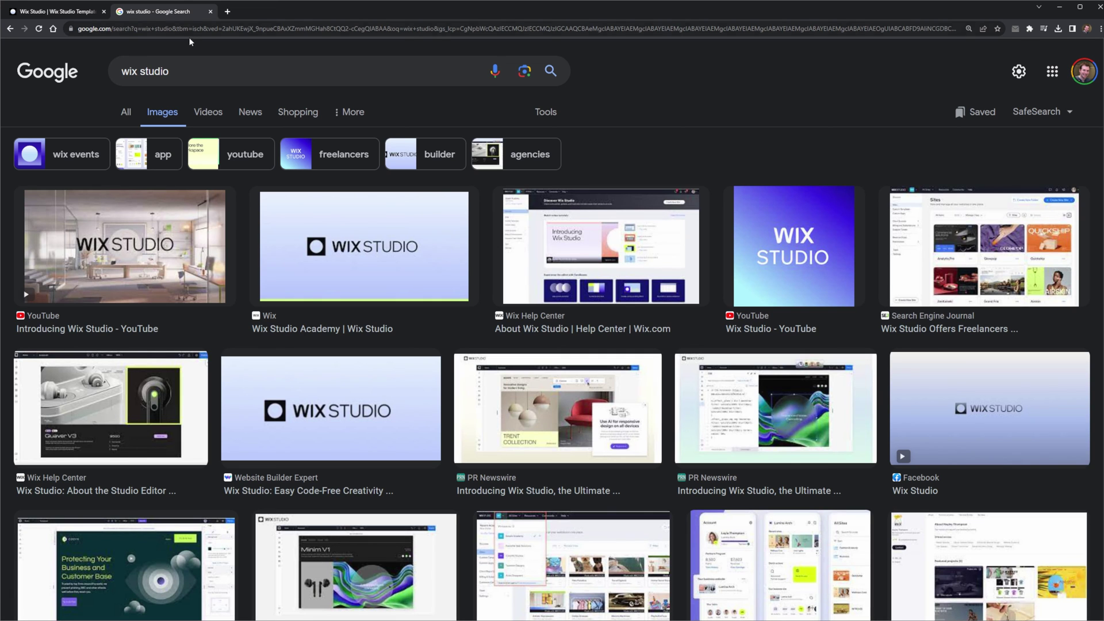
{"action": "left_click", "coordinate": [176, 241]}
{"action": "right_click", "coordinate": [865, 218]}
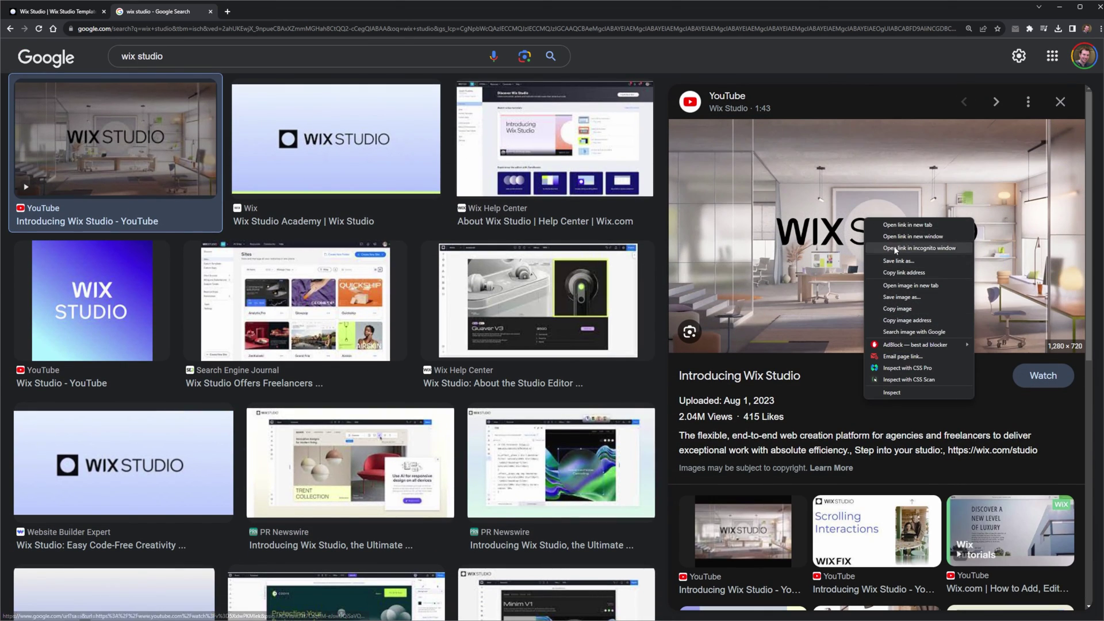
{"action": "left_click", "coordinate": [941, 320]}
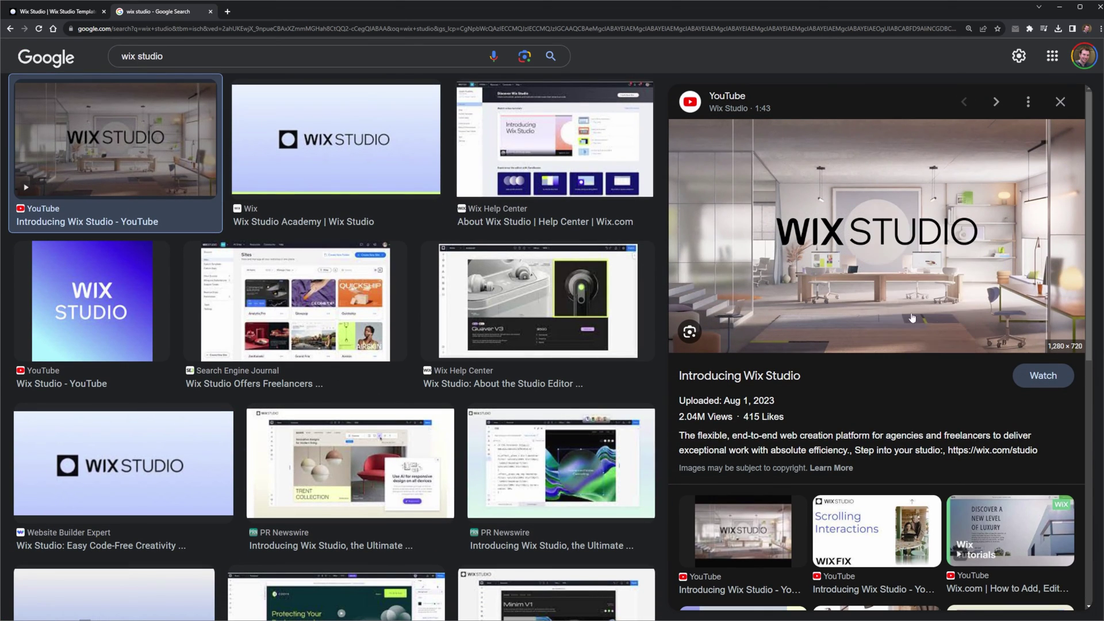
Paste the copied image address as the img source in the iframe code and update the embed
{"action": "left_click", "coordinate": [81, 12]}
{"action": "key", "text": "ctrl+v"}
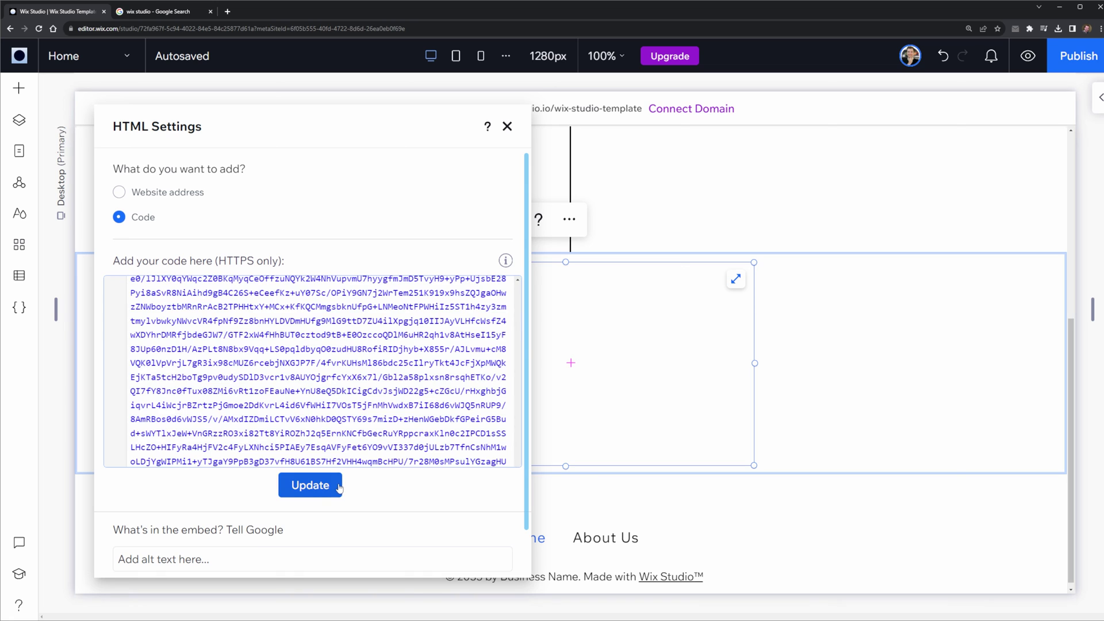
{"action": "left_click", "coordinate": [326, 487]}
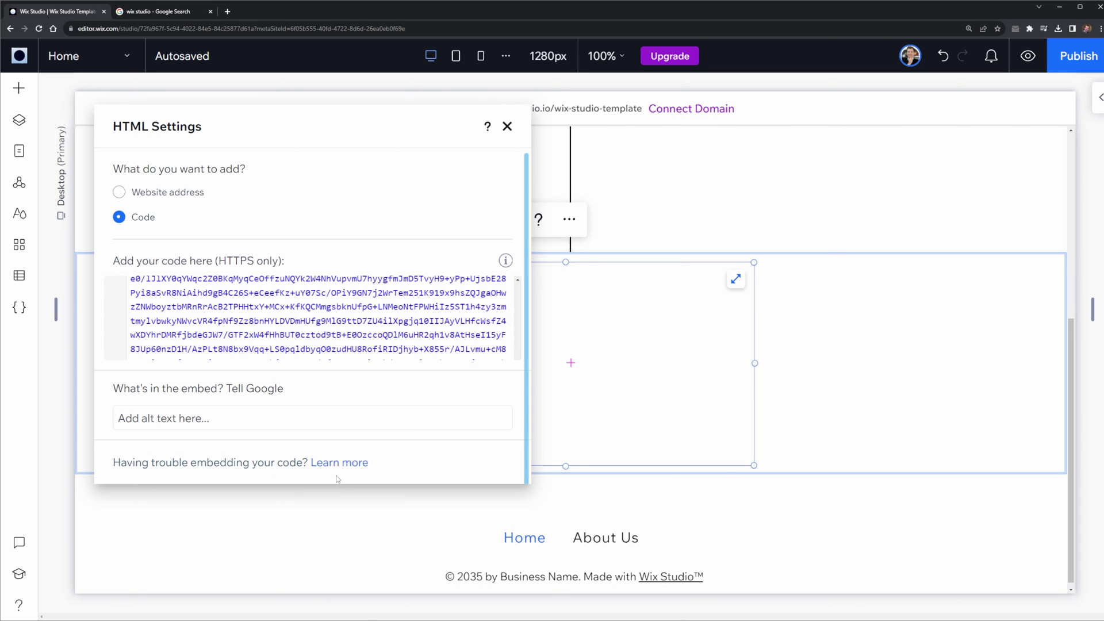
{"action": "left_click", "coordinate": [506, 127]}
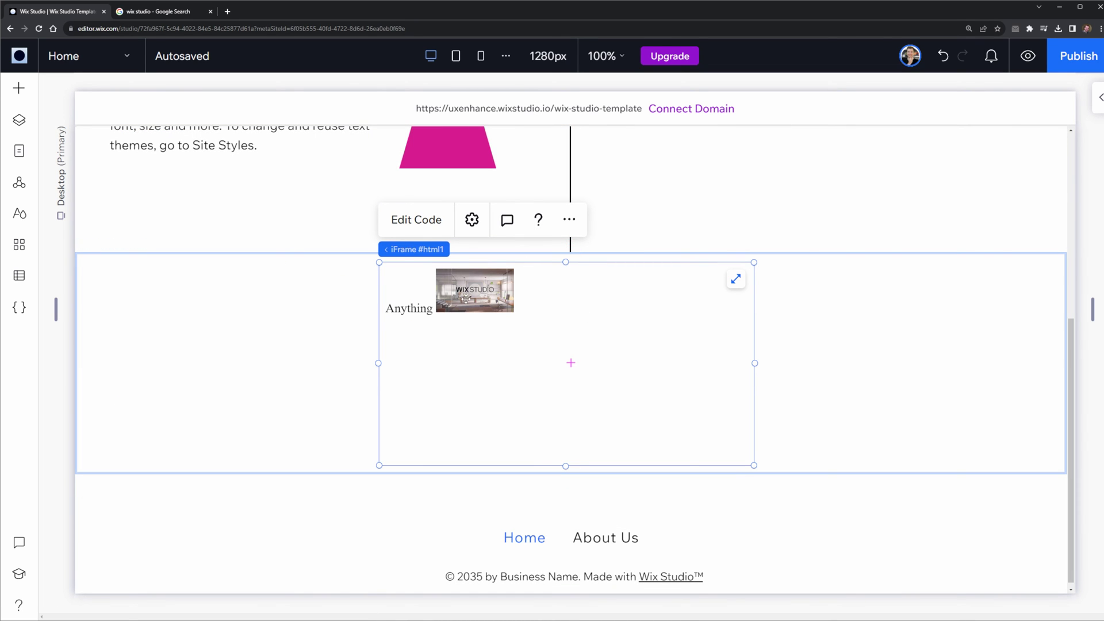
Reopen the iframe code, visit the Wix Studio Academy page in a new browser tab and copy the address of its Essentials course image
{"action": "left_click", "coordinate": [416, 220]}
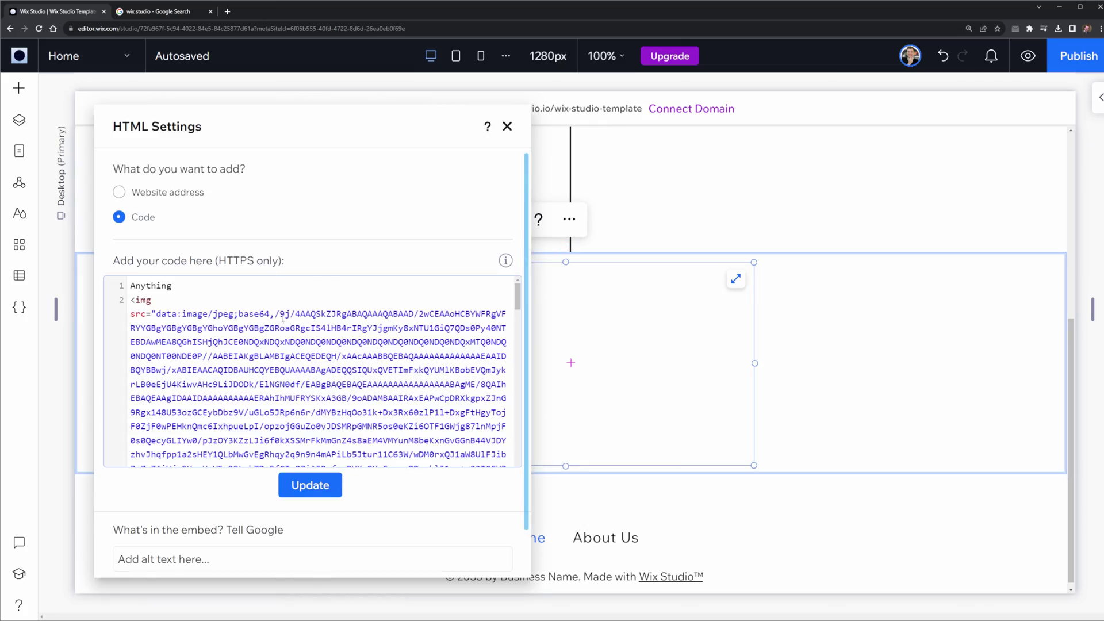
{"action": "scroll", "coordinate": [211, 324], "scroll_direction": "down", "scroll_amount": 5}
{"action": "scroll", "coordinate": [211, 324], "scroll_direction": "down", "scroll_amount": 10}
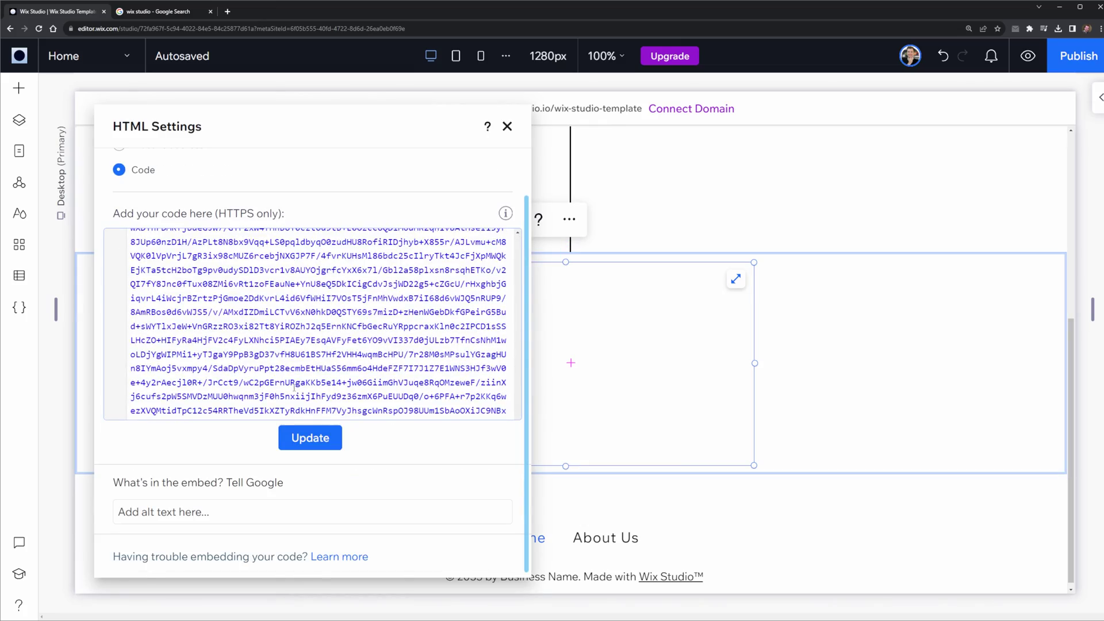
{"action": "scroll", "coordinate": [440, 353], "scroll_direction": "up", "scroll_amount": 15}
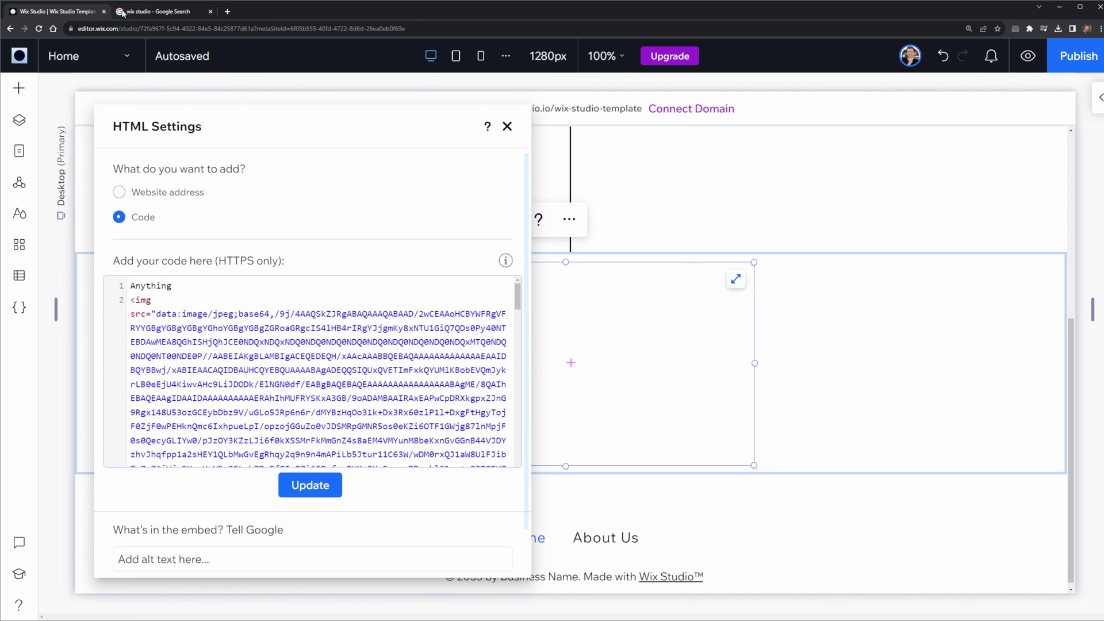
{"action": "left_click", "coordinate": [132, 12]}
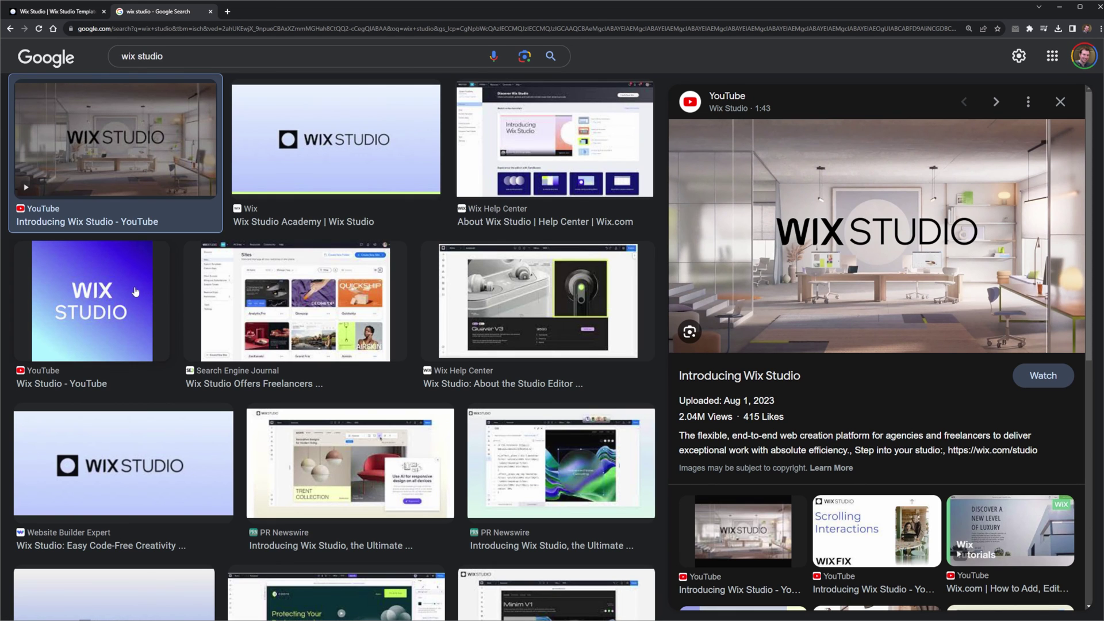
{"action": "left_click", "coordinate": [322, 163]}
{"action": "right_click", "coordinate": [787, 246]}
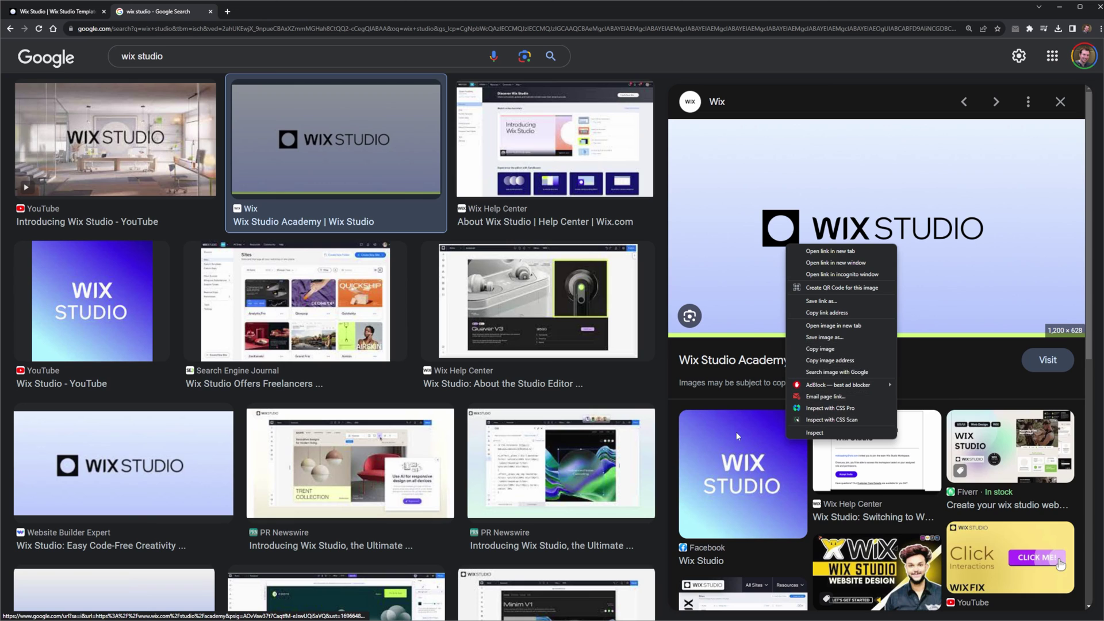
{"action": "left_click", "coordinate": [830, 251]}
{"action": "left_click", "coordinate": [268, 12]}
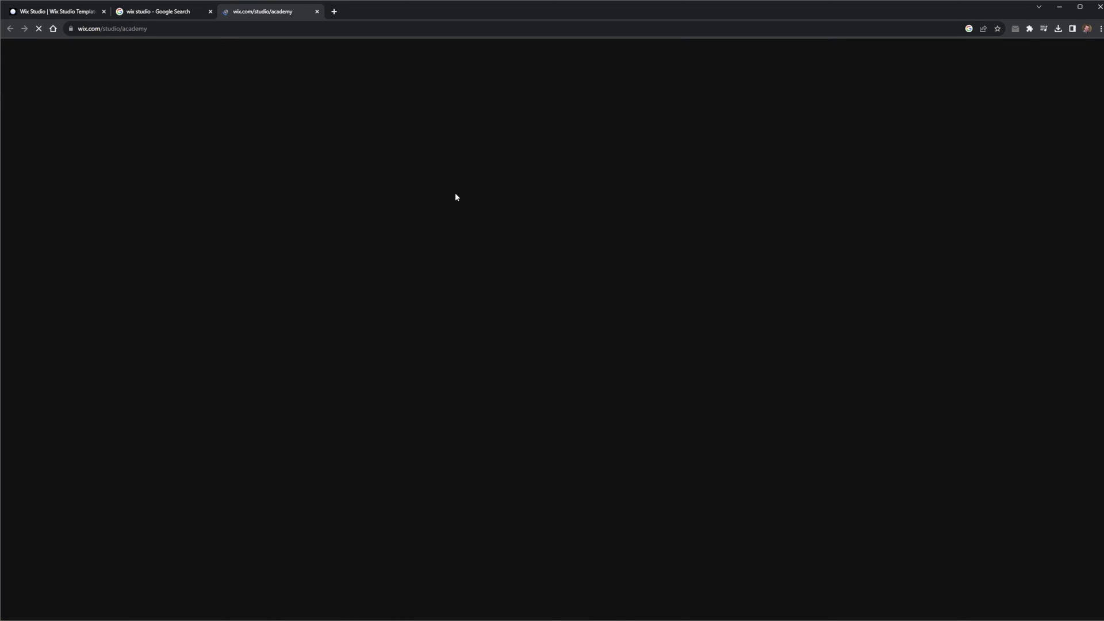
{"action": "scroll", "coordinate": [284, 450], "scroll_direction": "down", "scroll_amount": 4}
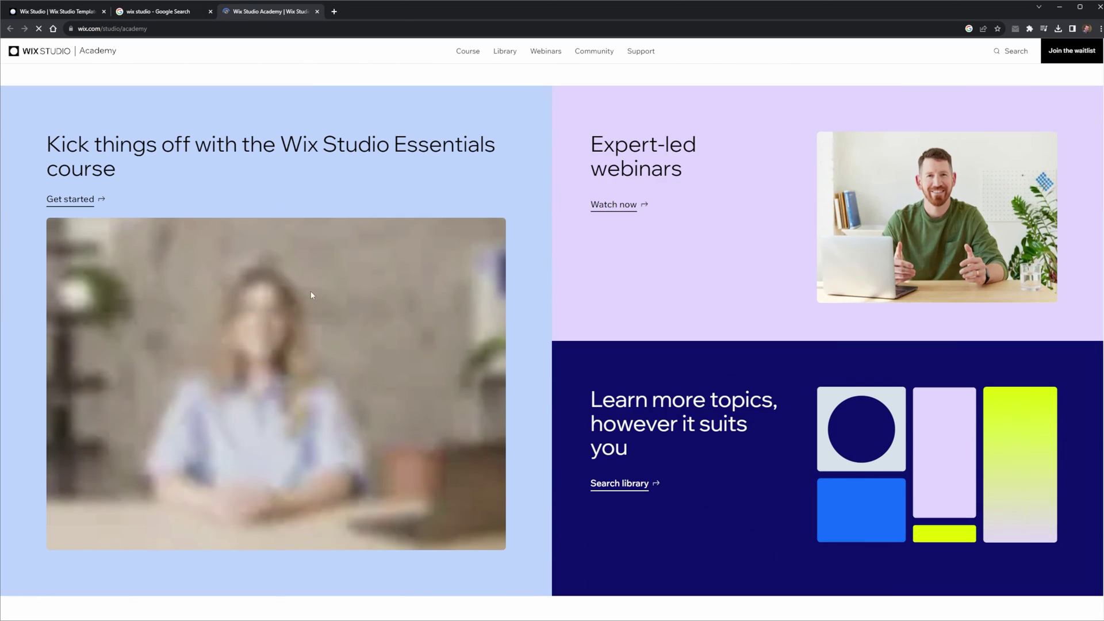
{"action": "right_click", "coordinate": [312, 292]}
{"action": "left_click", "coordinate": [378, 333]}
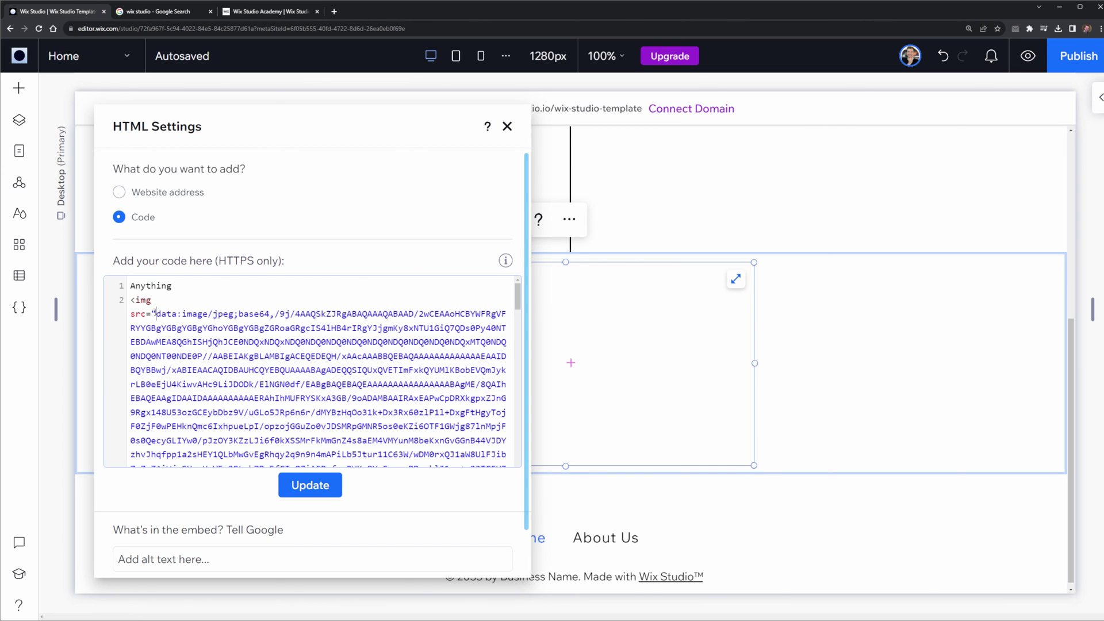
Replace the img source in the iframe code with the copied static.wixstatic.com address, set the width to 500 and update the embed
{"action": "key", "text": "ctrl+shift+End"}
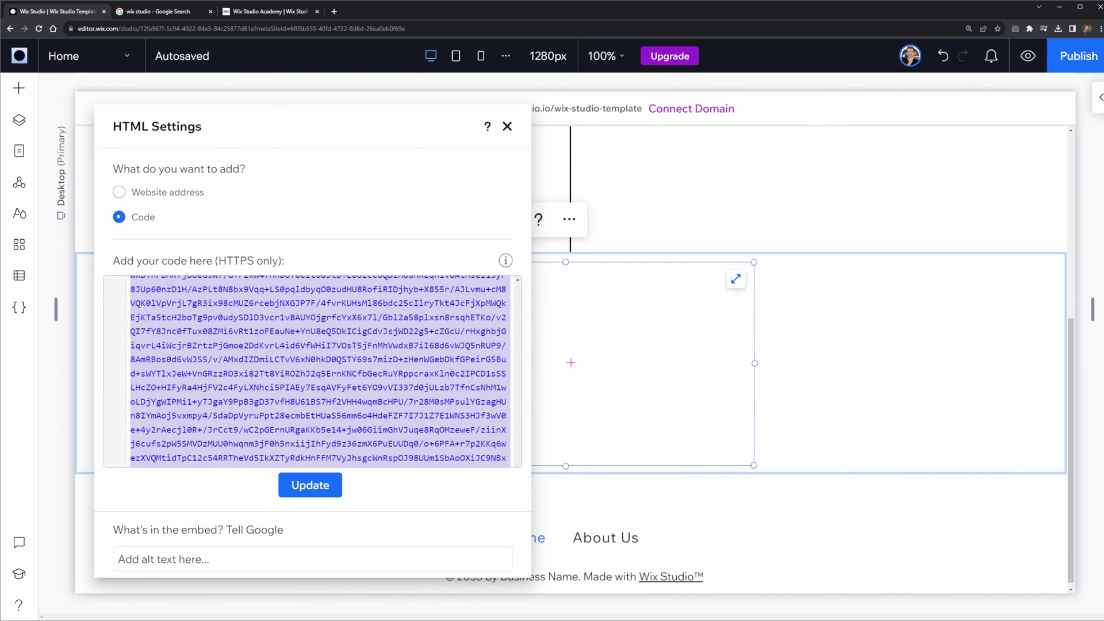
{"action": "key", "text": "BackSpace"}
{"action": "key", "text": "ctrl+v"}
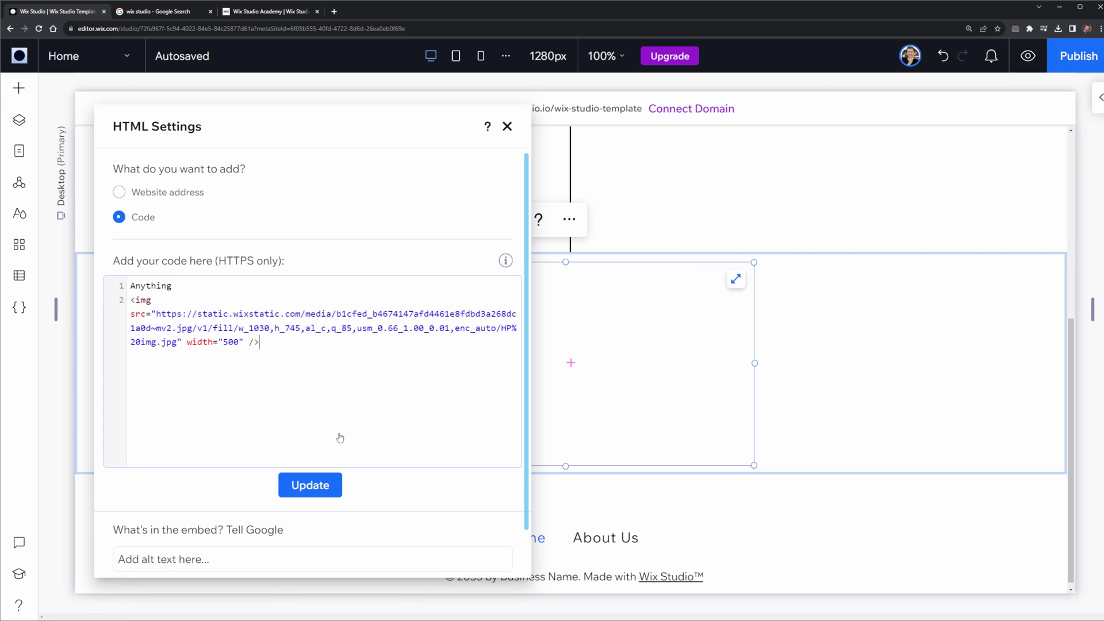
{"action": "left_click", "coordinate": [310, 485]}
{"action": "left_click", "coordinate": [507, 126]}
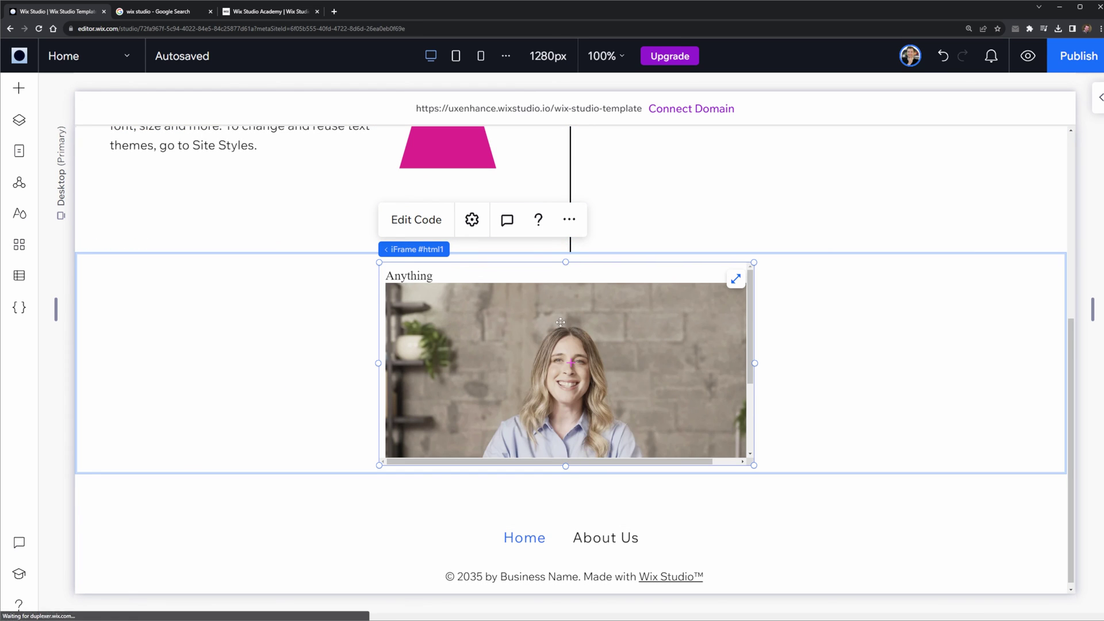
Try widening the iframe and stretching it across the section, return it to unstretched, and check its HTML code
{"action": "scroll", "coordinate": [752, 403], "scroll_direction": "up", "scroll_amount": 1}
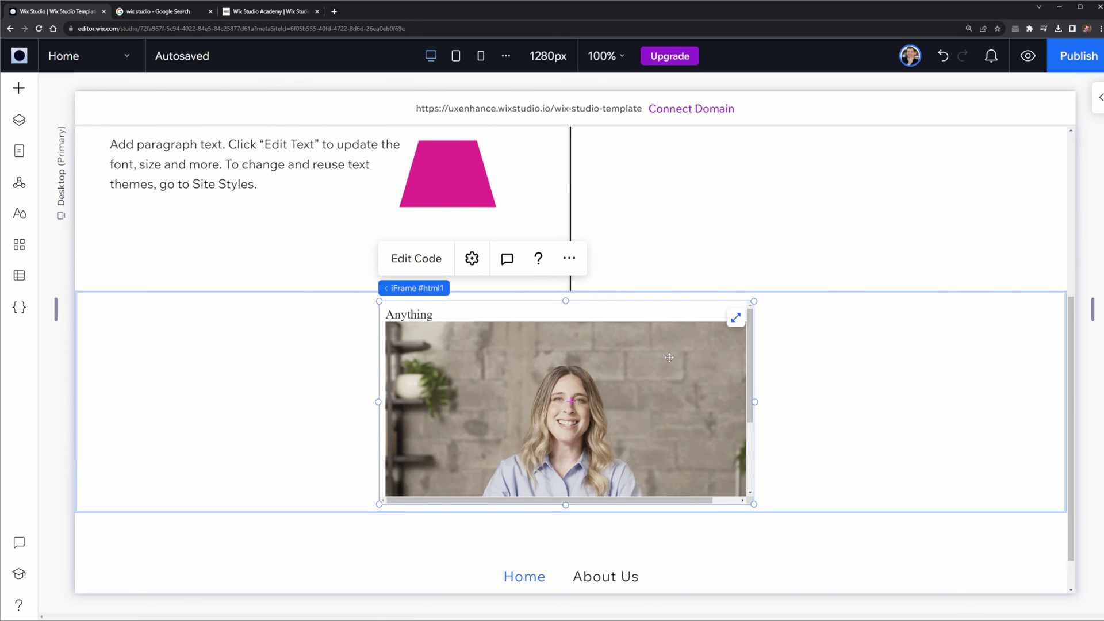
{"action": "left_click_drag", "start_coordinate": [754, 402], "coordinate": [781, 402]}
{"action": "left_click_drag", "start_coordinate": [819, 402], "coordinate": [760, 402]}
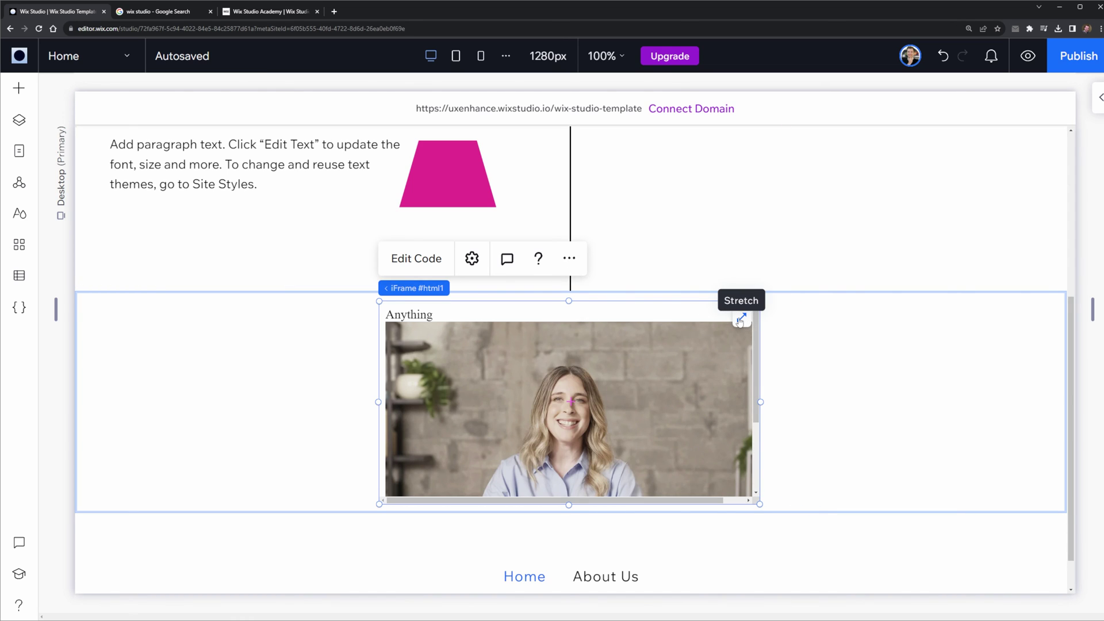
{"action": "left_click", "coordinate": [741, 320]}
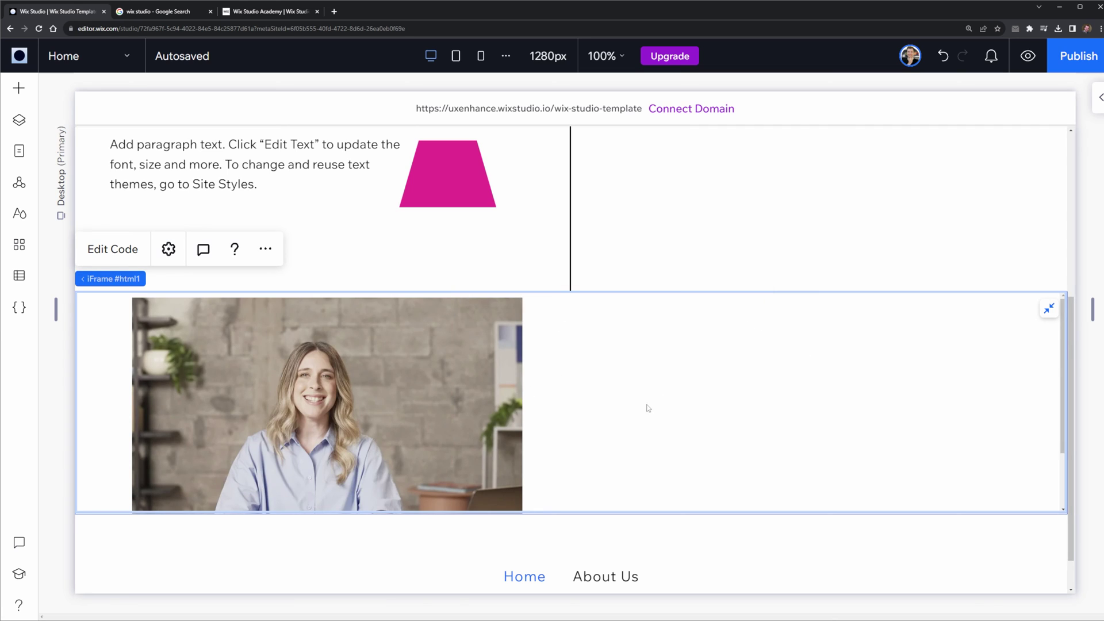
{"action": "scroll", "coordinate": [647, 408], "scroll_direction": "down", "scroll_amount": 1}
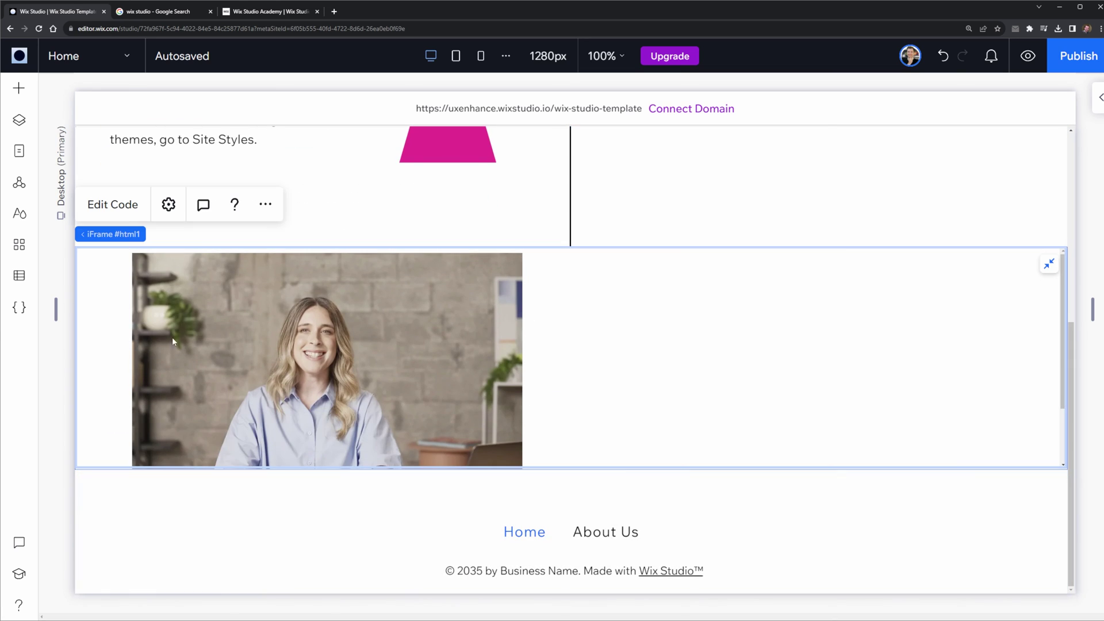
{"action": "left_click", "coordinate": [1049, 266]}
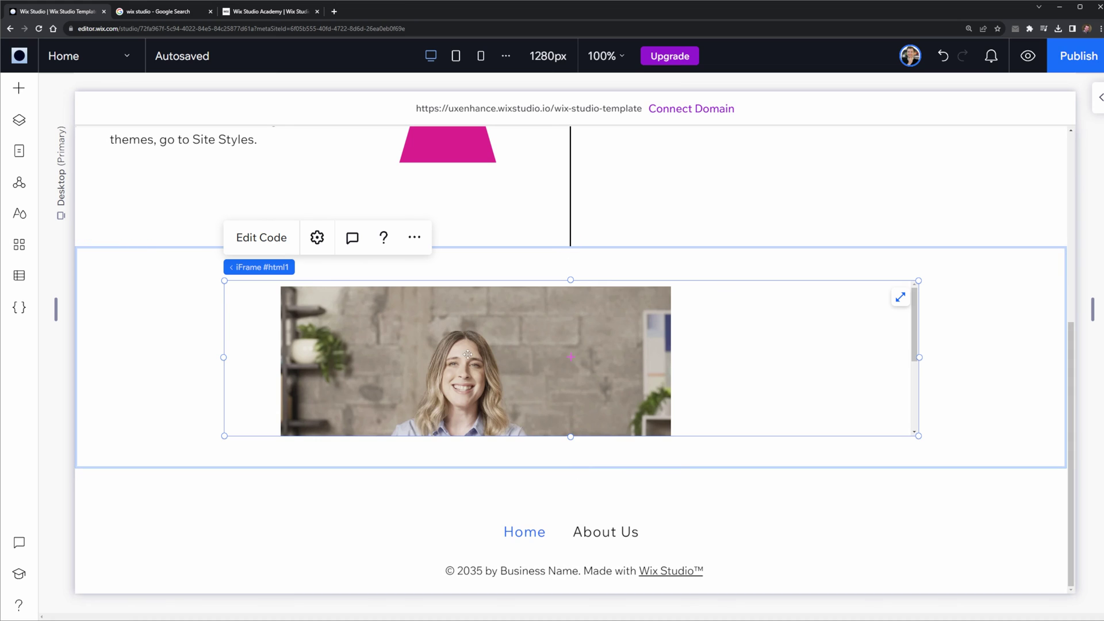
{"action": "left_click", "coordinate": [316, 237]}
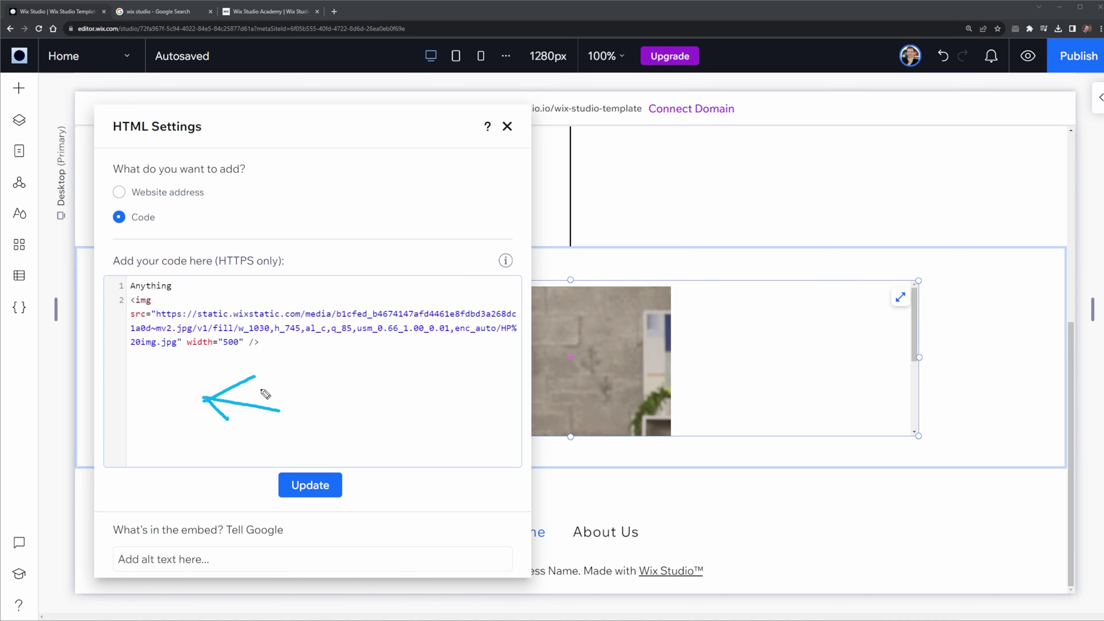
{"action": "left_click", "coordinate": [507, 126]}
Delete both content cells and the emptied section directly below the header
{"action": "scroll", "coordinate": [587, 438], "scroll_direction": "up", "scroll_amount": 5}
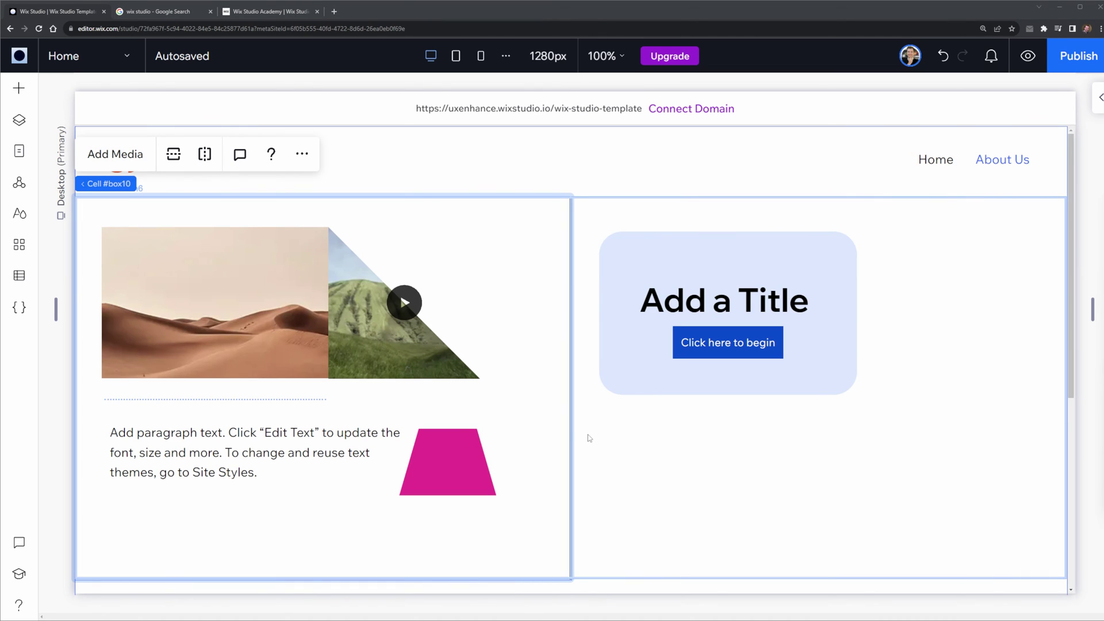
{"action": "left_click", "coordinate": [537, 329]}
{"action": "key", "text": "Delete"}
{"action": "left_click", "coordinate": [611, 439]}
{"action": "key", "text": "Delete"}
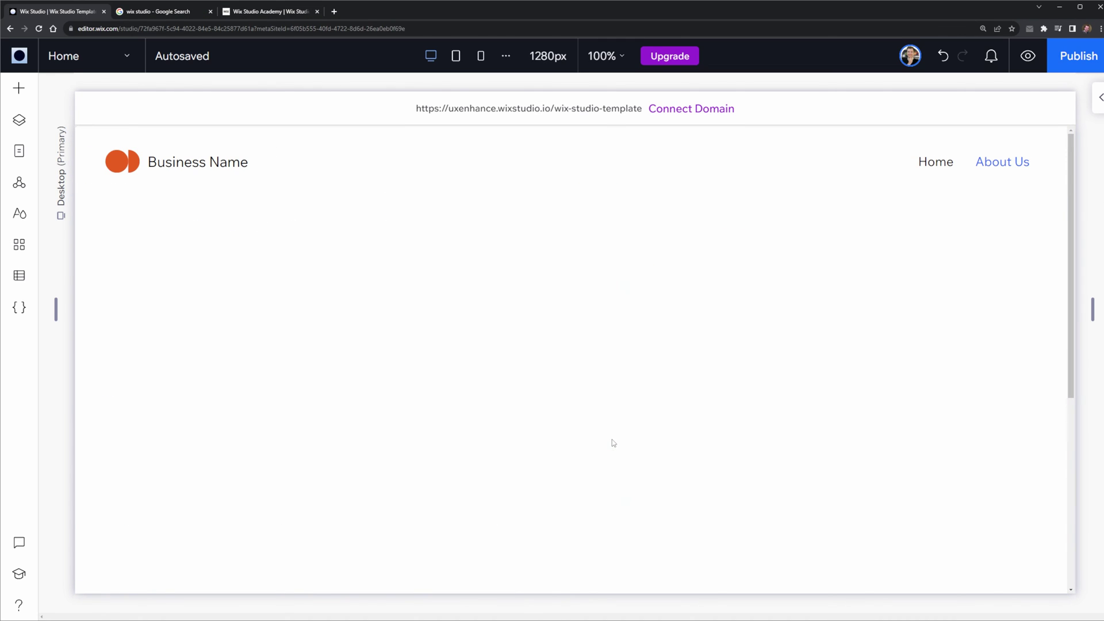
{"action": "left_click", "coordinate": [639, 406]}
{"action": "key", "text": "Delete"}
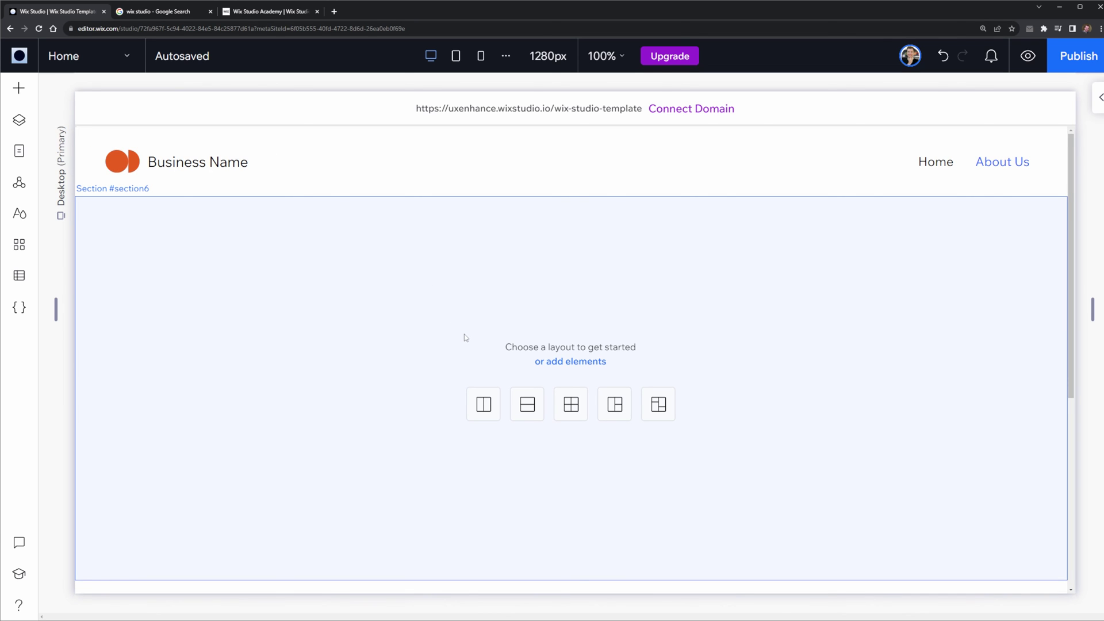
{"action": "left_click", "coordinate": [466, 337]}
{"action": "key", "text": "Delete"}
Delete the page's footer and header, and select the remaining blank section
{"action": "left_click", "coordinate": [451, 485]}
{"action": "left_click", "coordinate": [309, 474]}
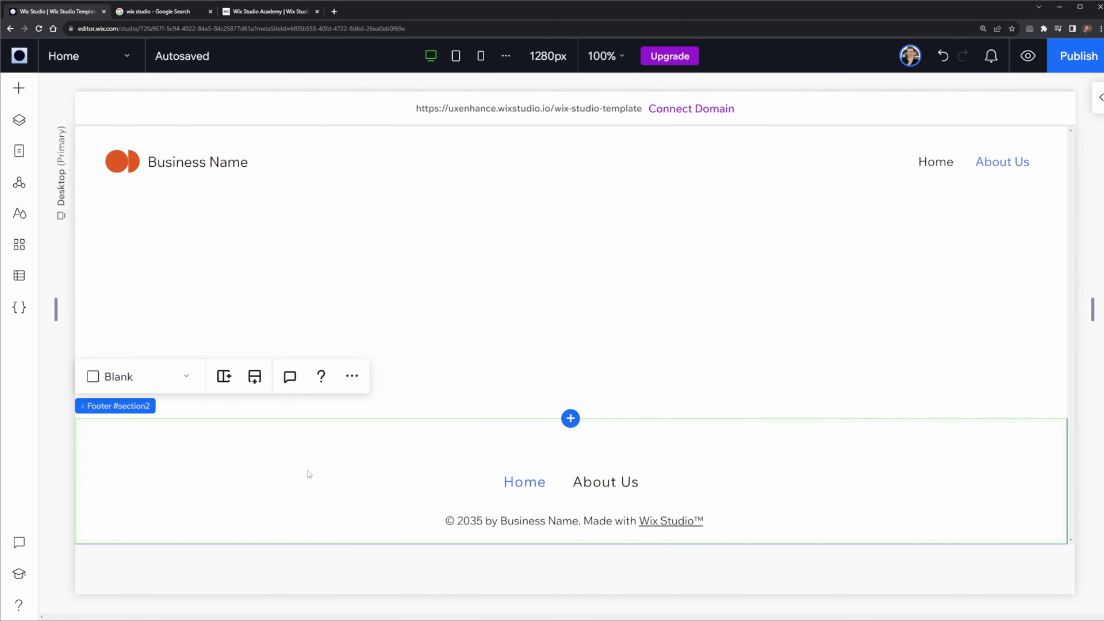
{"action": "key", "text": "Delete"}
{"action": "left_click", "coordinate": [338, 166]}
{"action": "key", "text": "Delete"}
{"action": "left_click", "coordinate": [429, 274]}
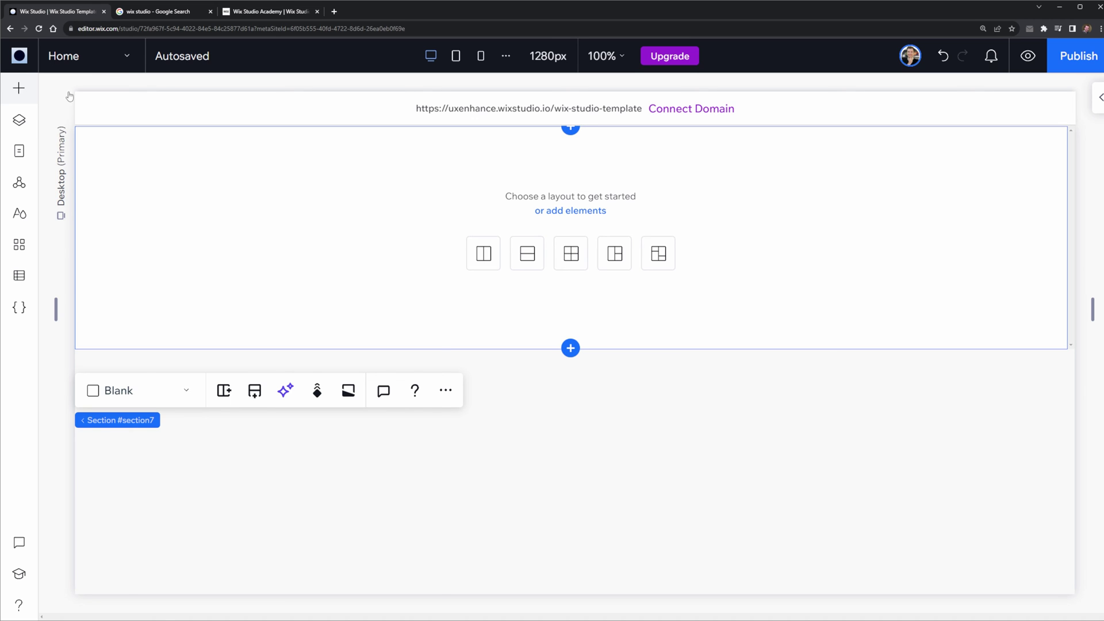
Browse the element categories and add the blue header design with the 10% off bookings banner to the blank page
{"action": "left_click", "coordinate": [19, 88]}
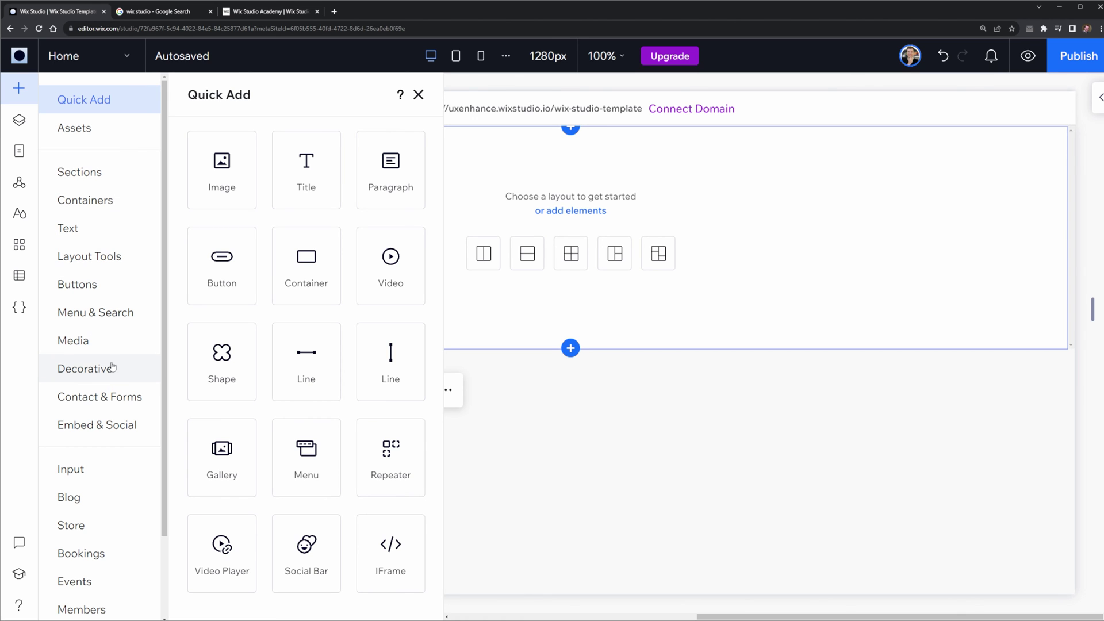
{"action": "left_click", "coordinate": [107, 318]}
{"action": "scroll", "coordinate": [107, 319], "scroll_direction": "down", "scroll_amount": 2}
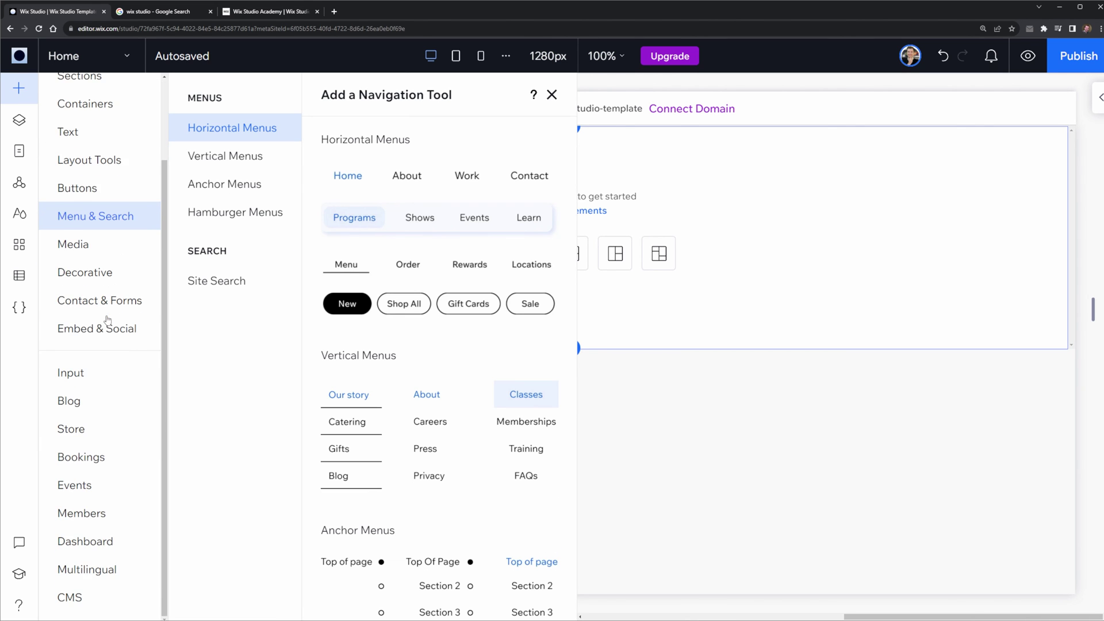
{"action": "scroll", "coordinate": [105, 313], "scroll_direction": "up", "scroll_amount": 2}
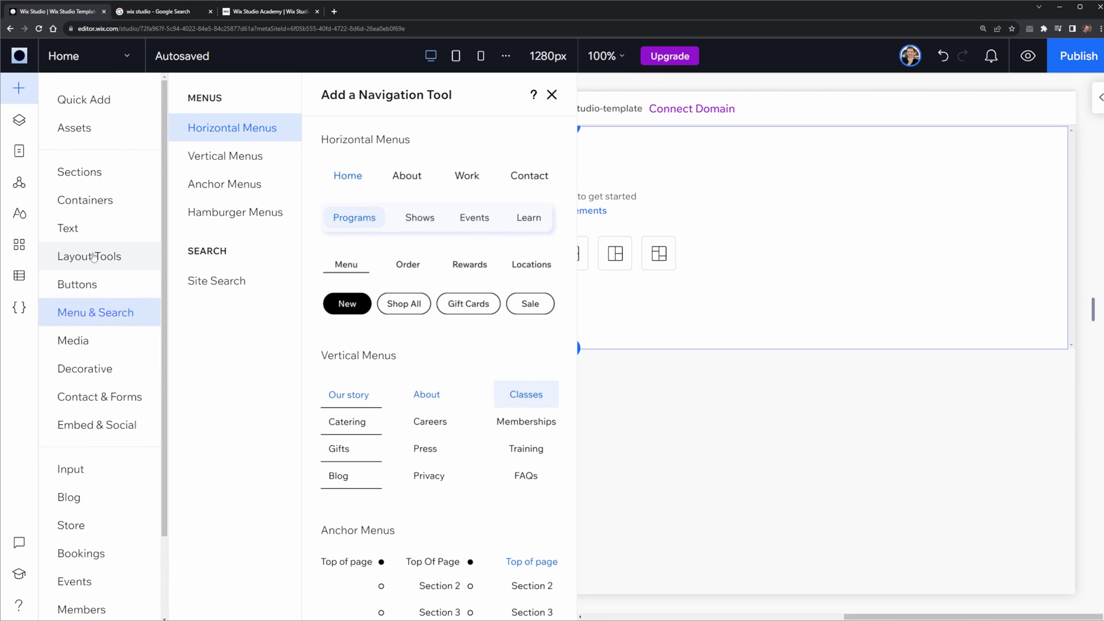
{"action": "left_click", "coordinate": [115, 175]}
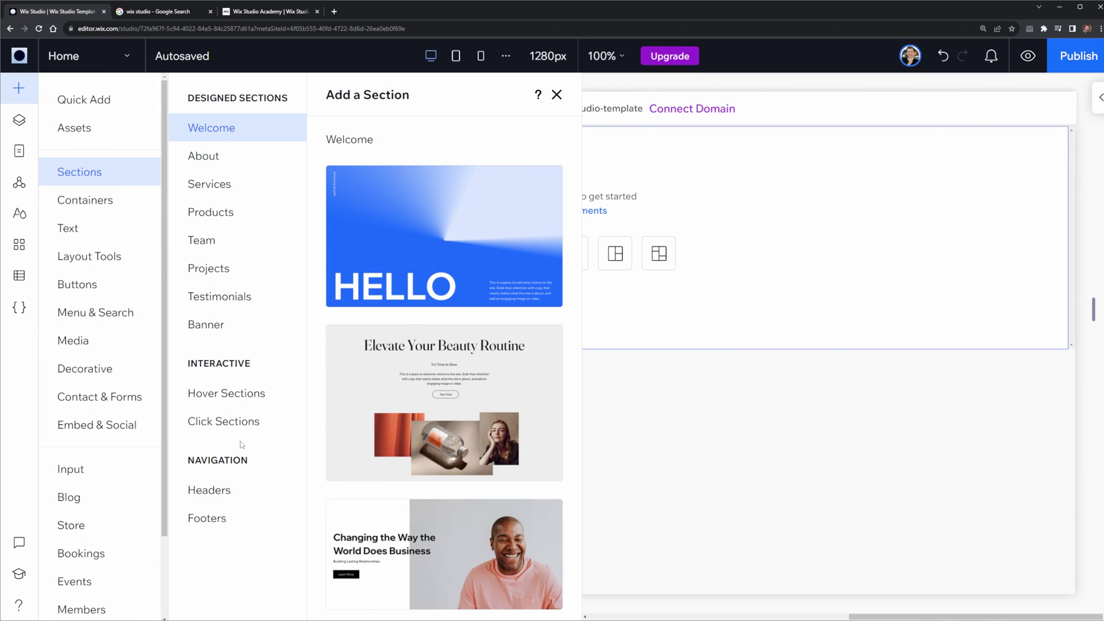
{"action": "left_click", "coordinate": [266, 496]}
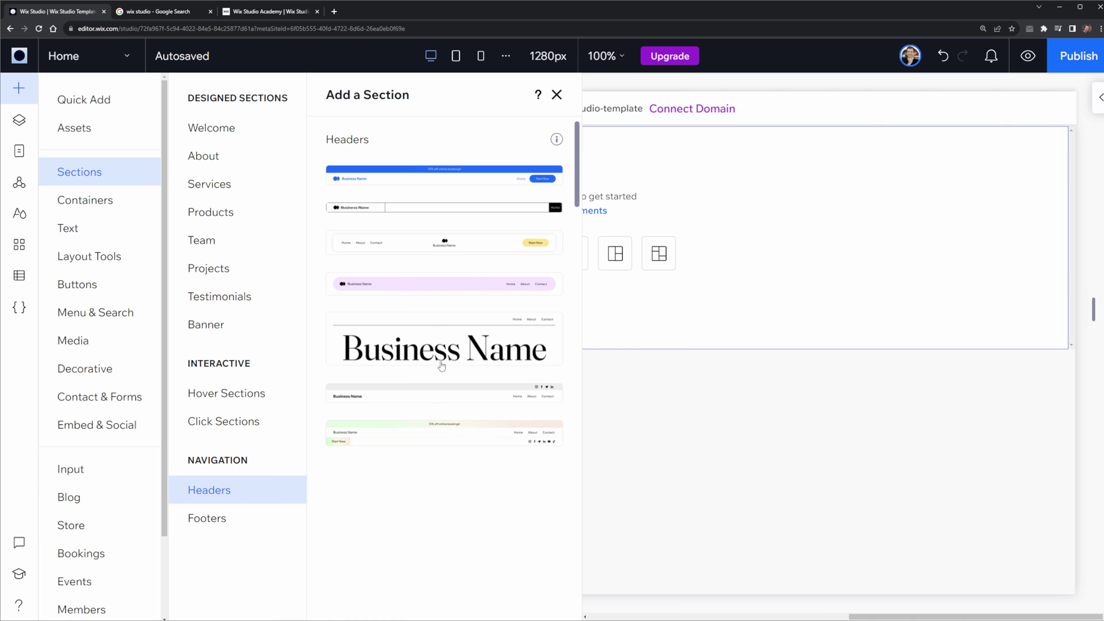
{"action": "left_click", "coordinate": [407, 178]}
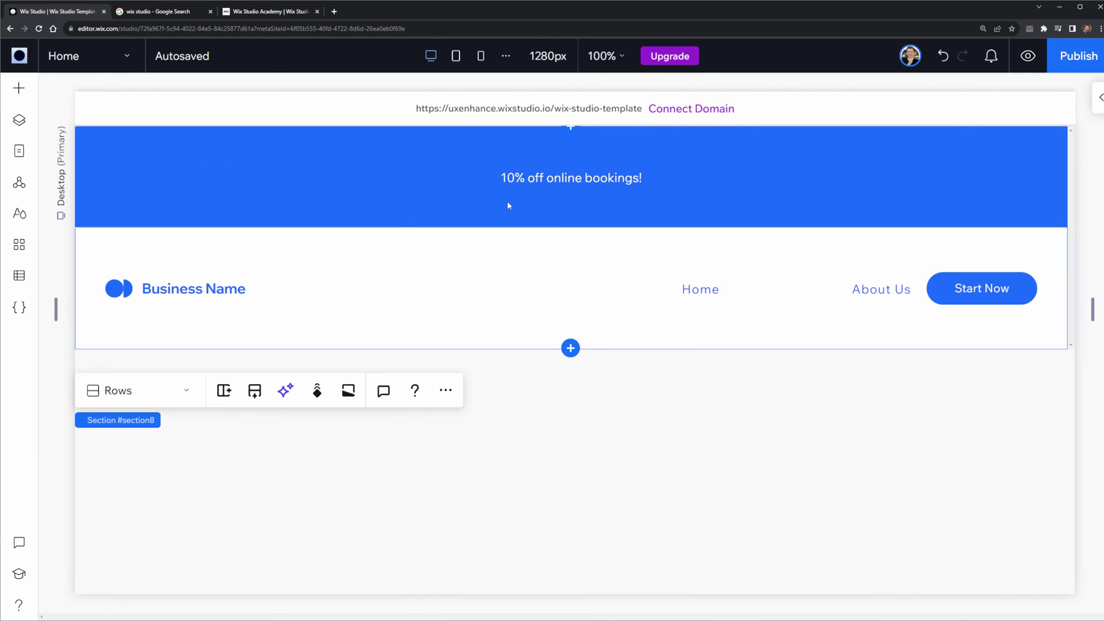
Add the blue designed Welcome section with the HELLO headline below the header
{"action": "left_click", "coordinate": [17, 89]}
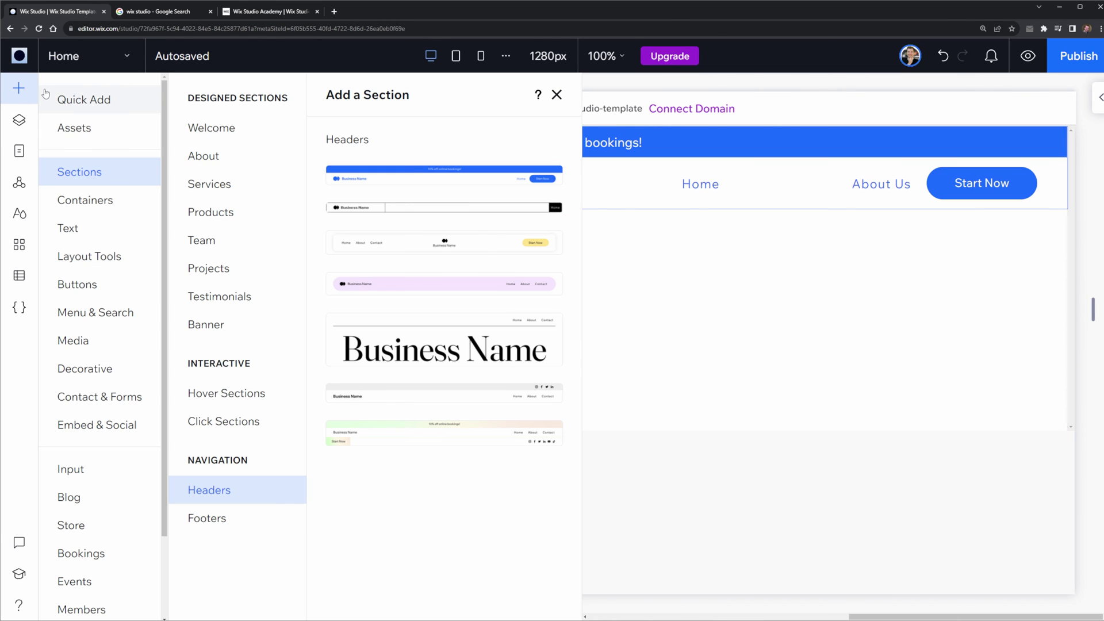
{"action": "left_click", "coordinate": [251, 142]}
{"action": "left_click", "coordinate": [503, 242]}
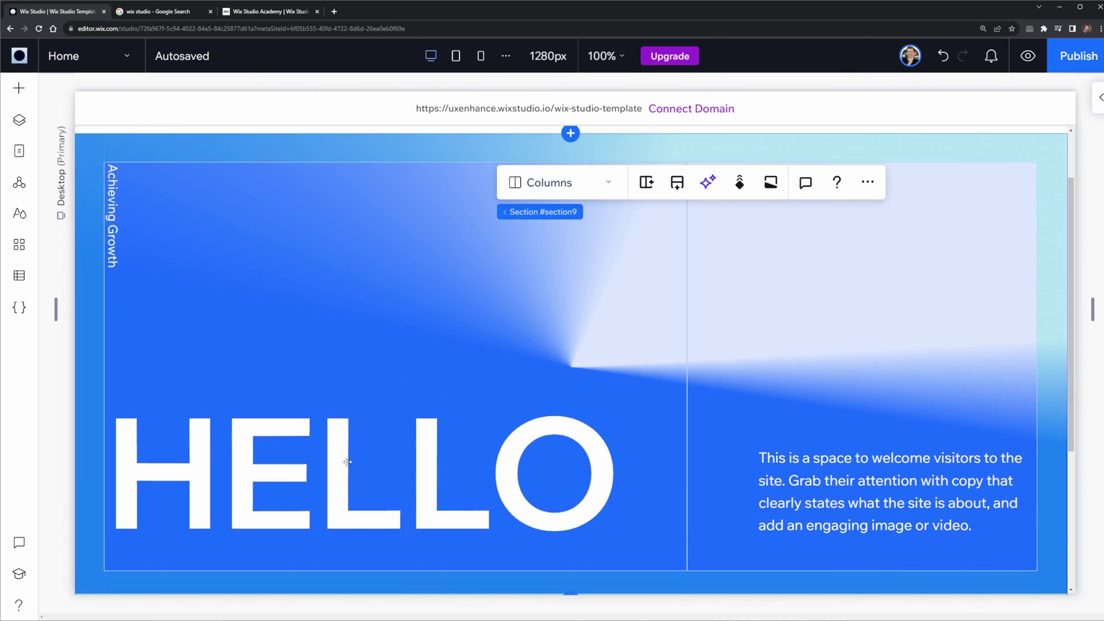
Replace the HELLO headline in the welcome section with the text "Wix Studio"
{"action": "left_click", "coordinate": [347, 461]}
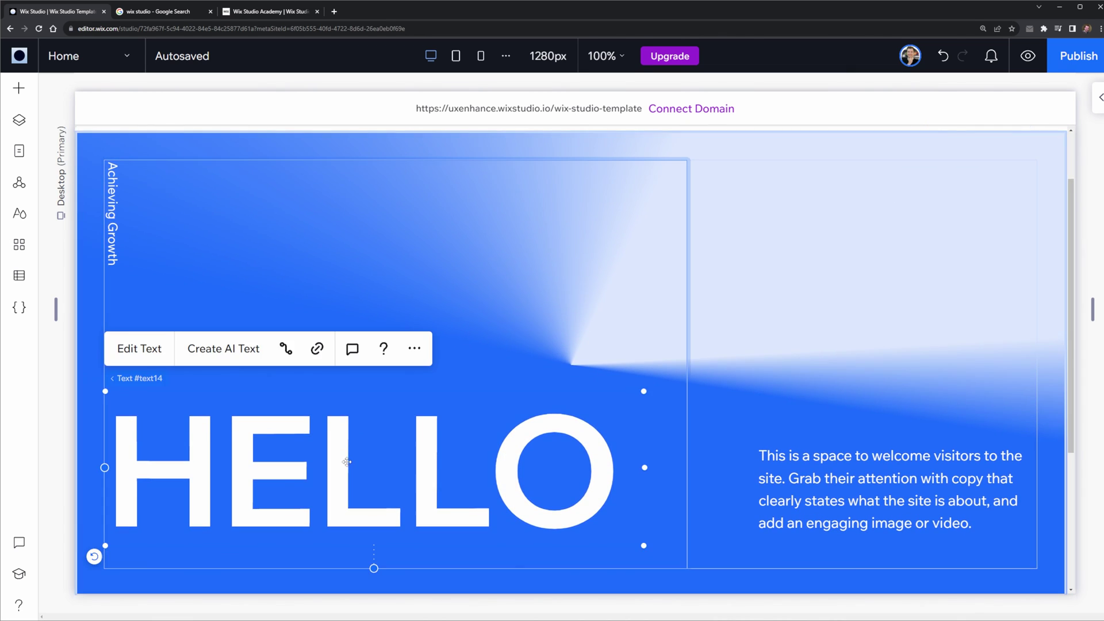
{"action": "double_click", "coordinate": [323, 460]}
{"action": "type", "text": "Wix Studio"}
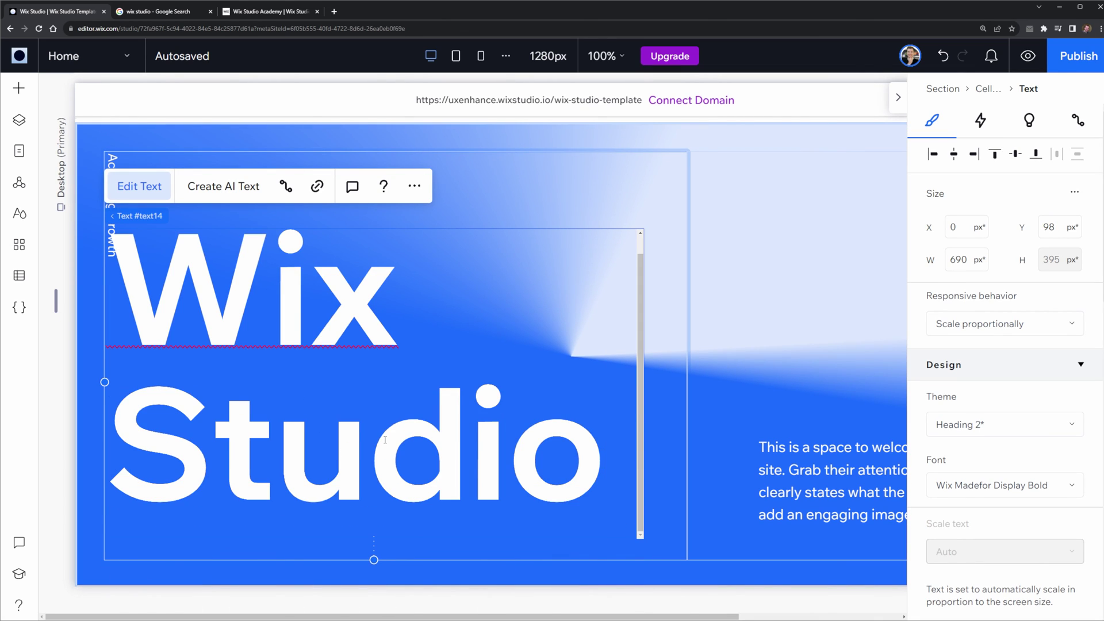
Apply the Heading 3 theme to the entire Wix Studio headline
{"action": "key", "text": "ctrl+a"}
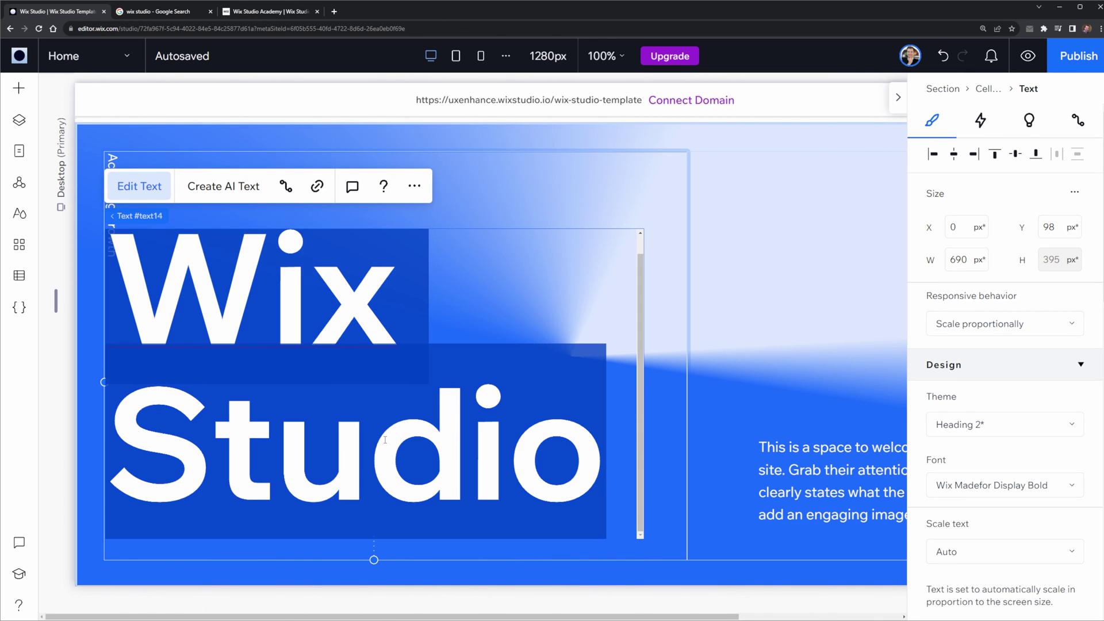
{"action": "left_click", "coordinate": [1017, 423]}
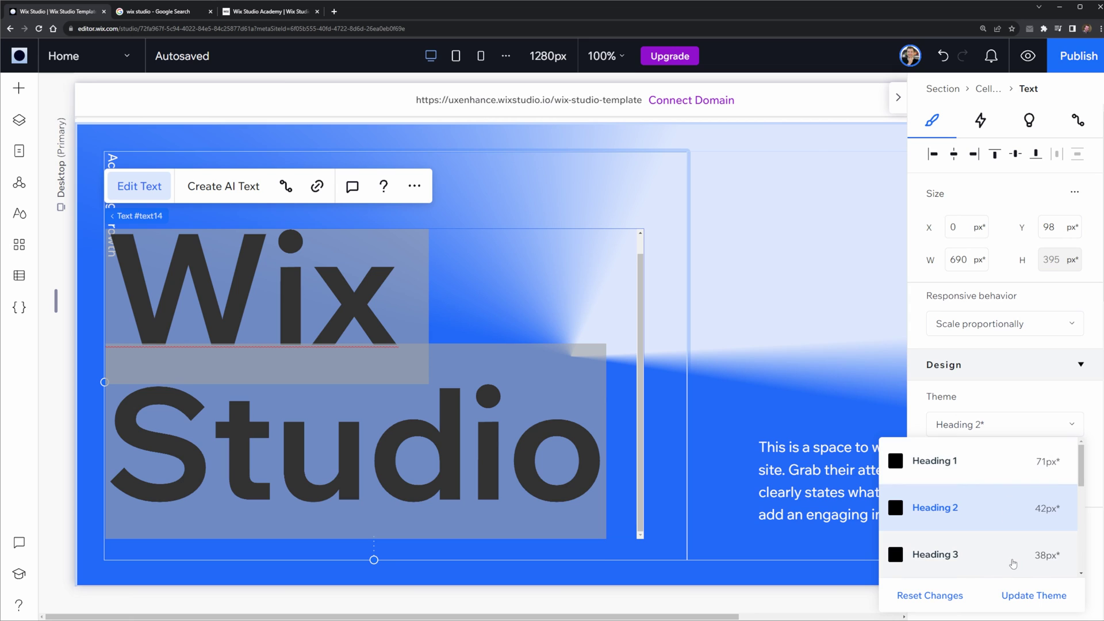
{"action": "left_click", "coordinate": [1011, 560]}
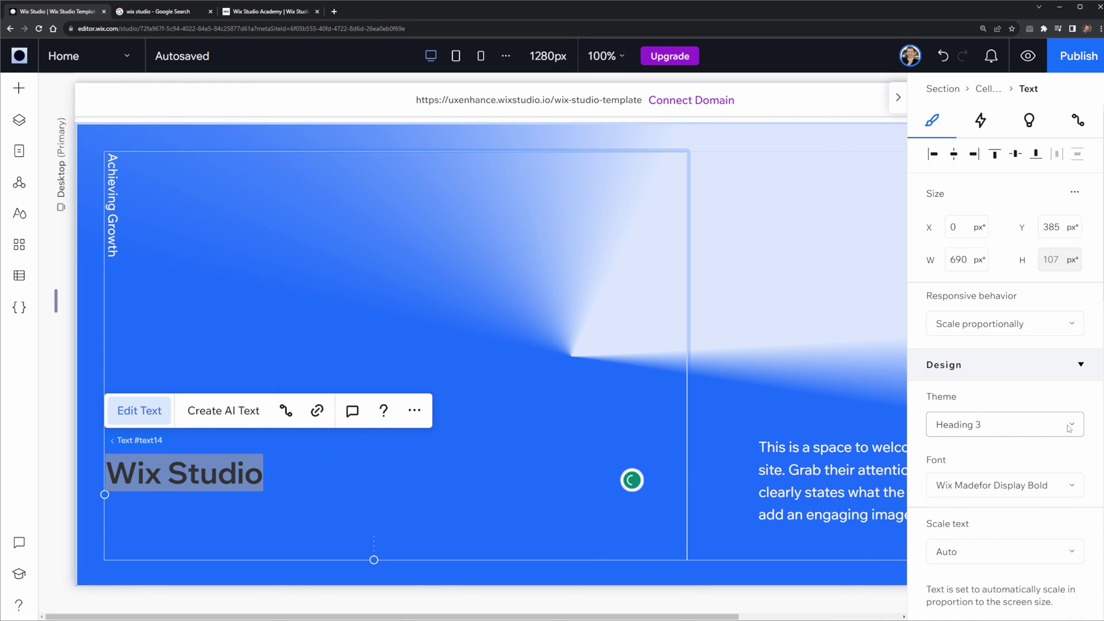
Try the Heading 1 theme on the Wix Studio headline and undo the change
{"action": "left_click", "coordinate": [1005, 424]}
{"action": "left_click", "coordinate": [989, 459]}
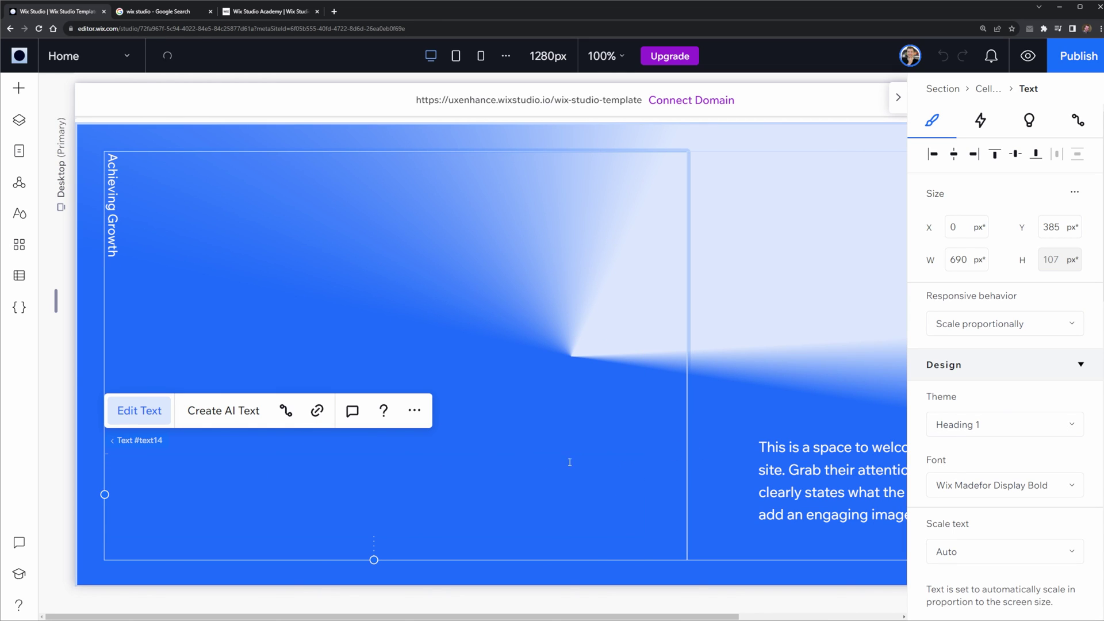
{"action": "key", "text": "ctrl+z"}
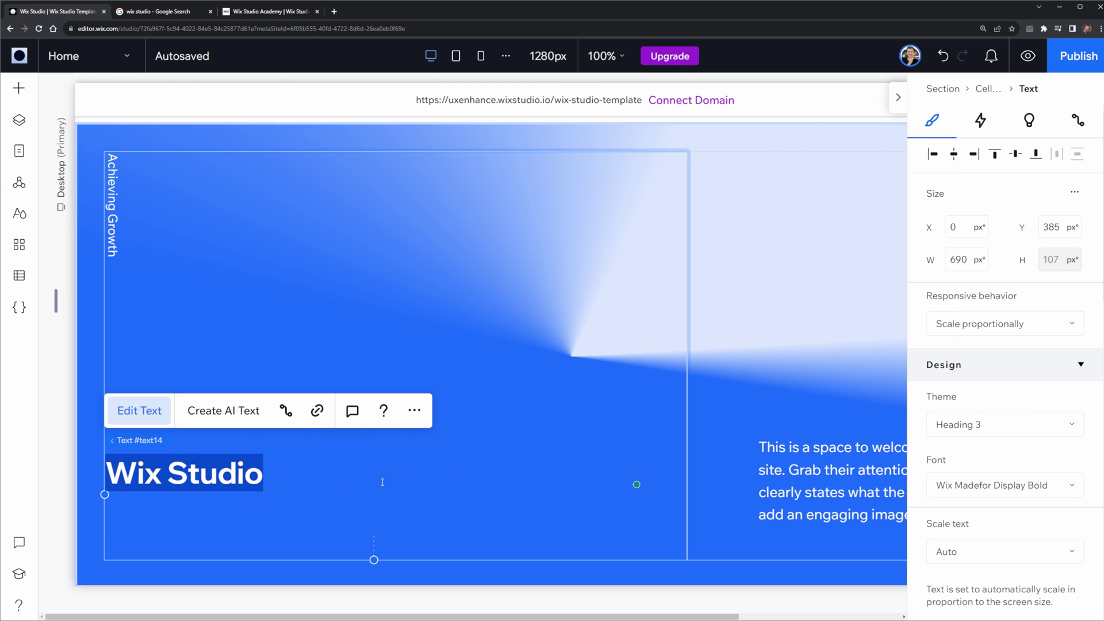
Set the headline's automatic text scaling to a minimum of 100 px and a maximum of 300 px, and finish editing the text
{"action": "scroll", "coordinate": [1098, 471], "scroll_direction": "down", "scroll_amount": 6}
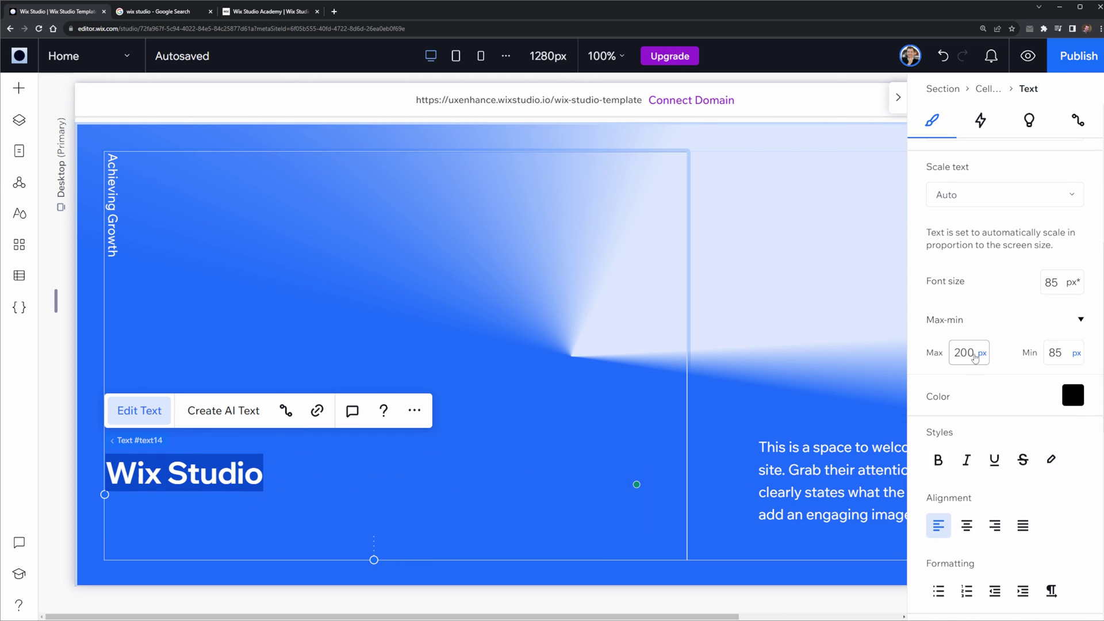
{"action": "key", "text": "Tab"}
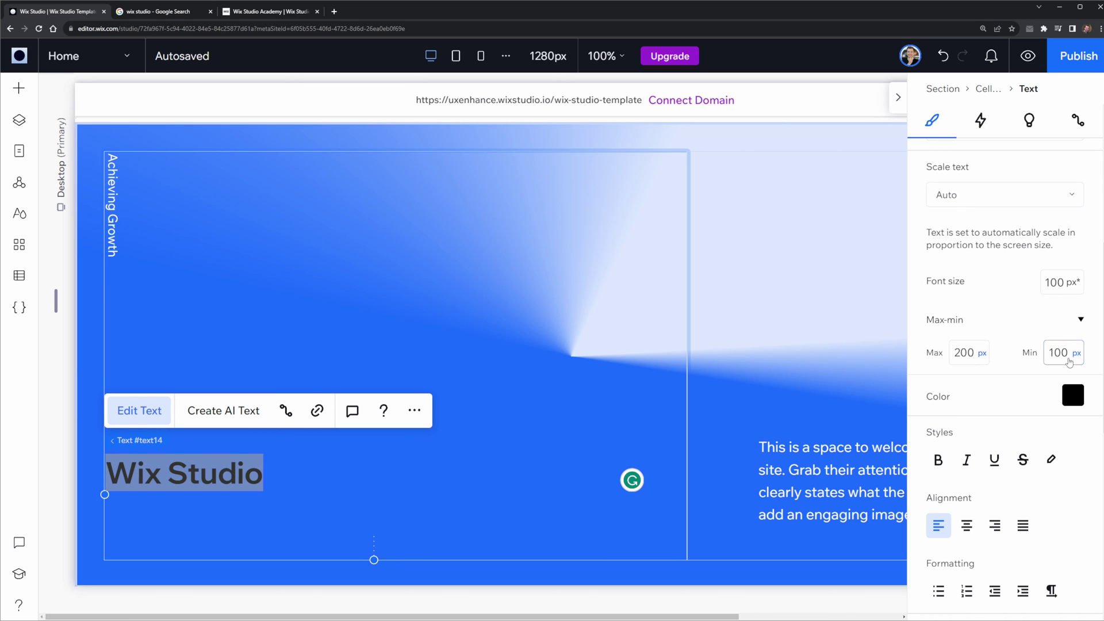
{"action": "left_click", "coordinate": [958, 351]}
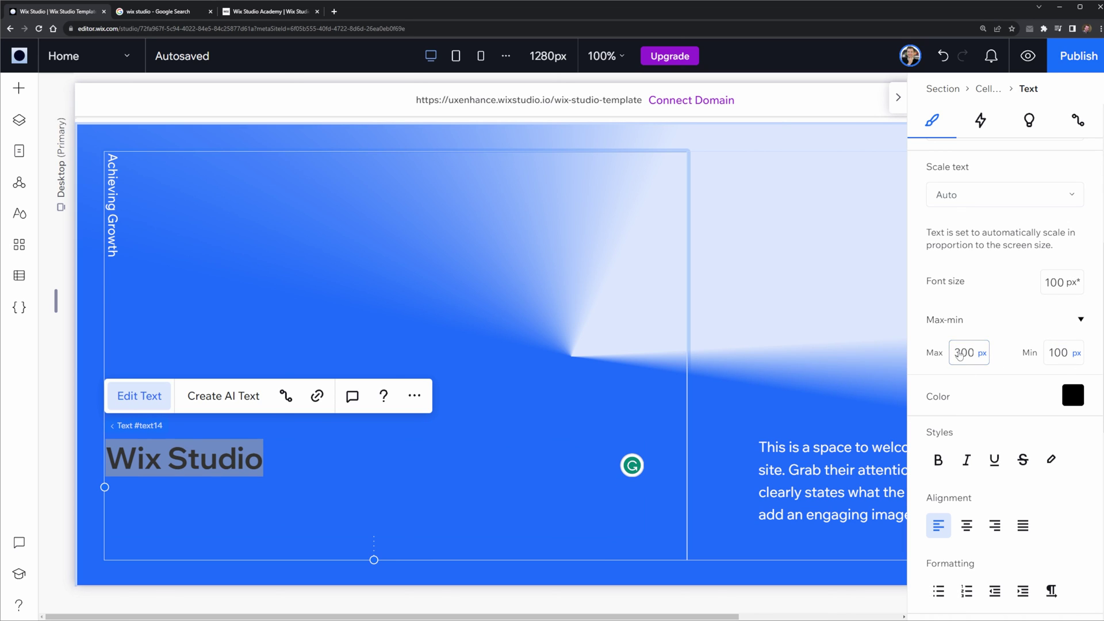
{"action": "left_click", "coordinate": [338, 463]}
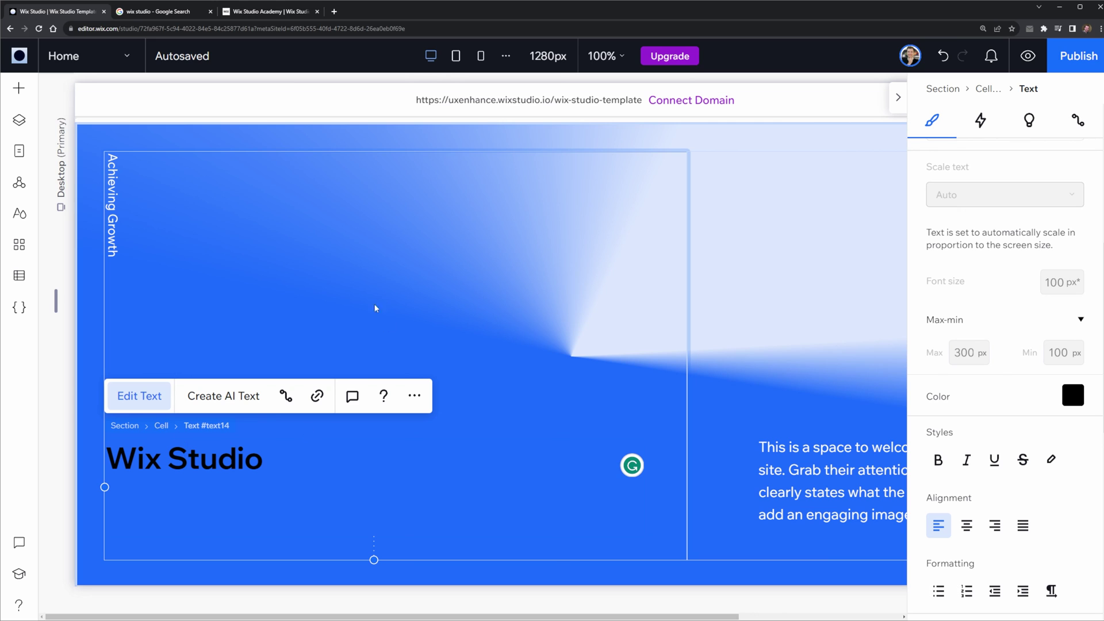
{"action": "left_click", "coordinate": [374, 308]}
{"action": "left_click", "coordinate": [276, 468]}
Move the Wix Studio headline higher in its cell and set its text color to white
{"action": "scroll", "coordinate": [322, 477], "scroll_direction": "up", "scroll_amount": 3}
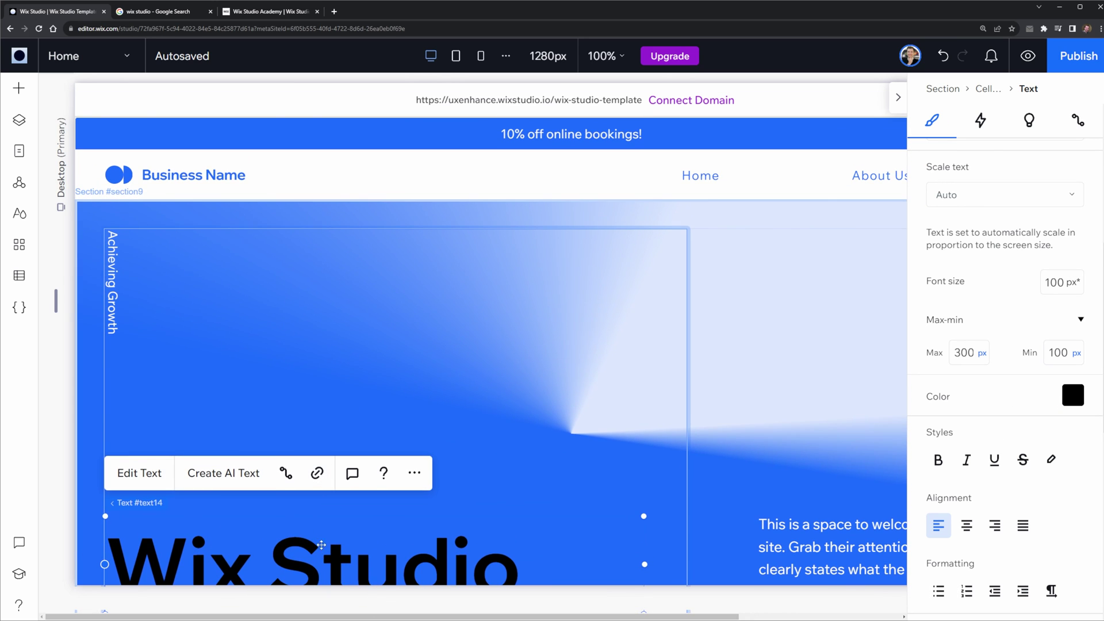
{"action": "left_click_drag", "start_coordinate": [321, 545], "coordinate": [300, 368]}
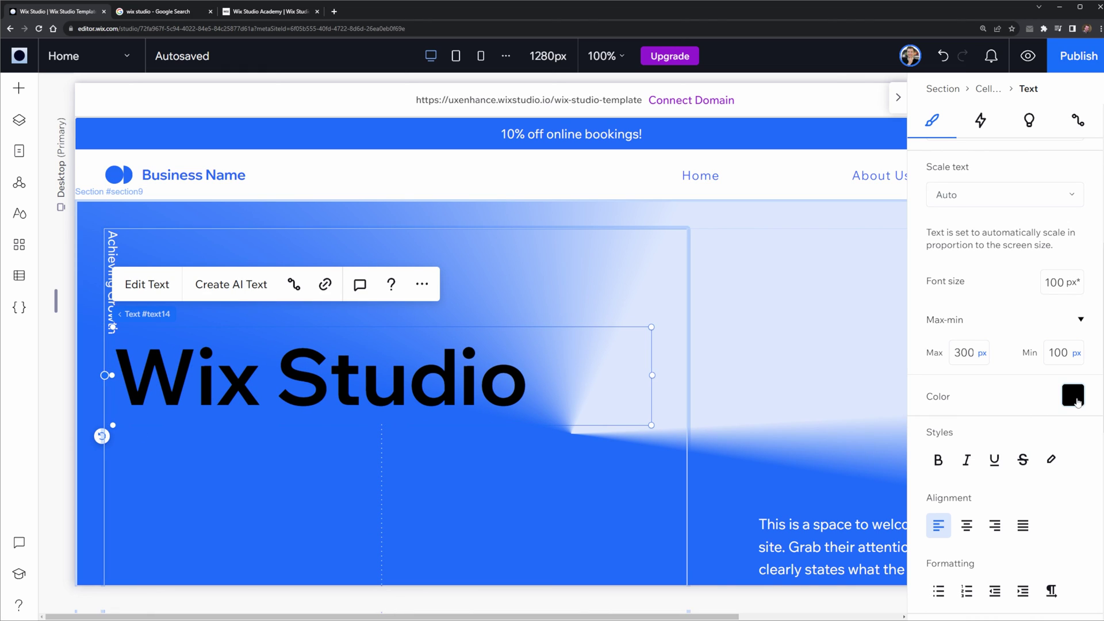
{"action": "left_click", "coordinate": [1072, 395]}
{"action": "left_click", "coordinate": [950, 377]}
{"action": "left_click", "coordinate": [1086, 306]}
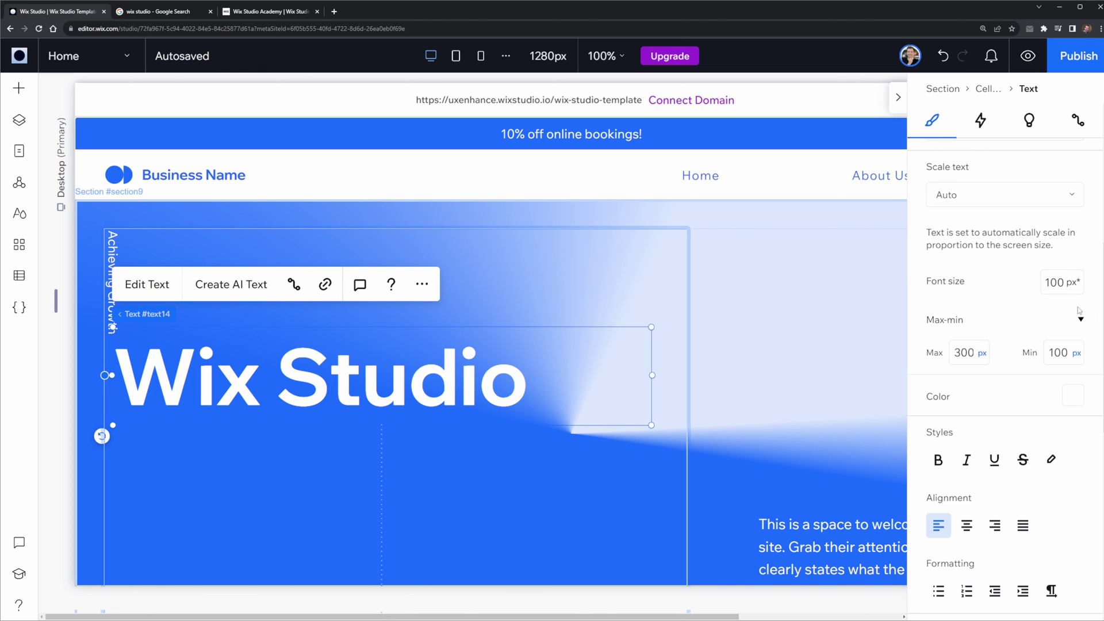
Deselect the headline, set the canvas zoom to 80% and collapse the inspector
{"action": "left_click", "coordinate": [805, 322]}
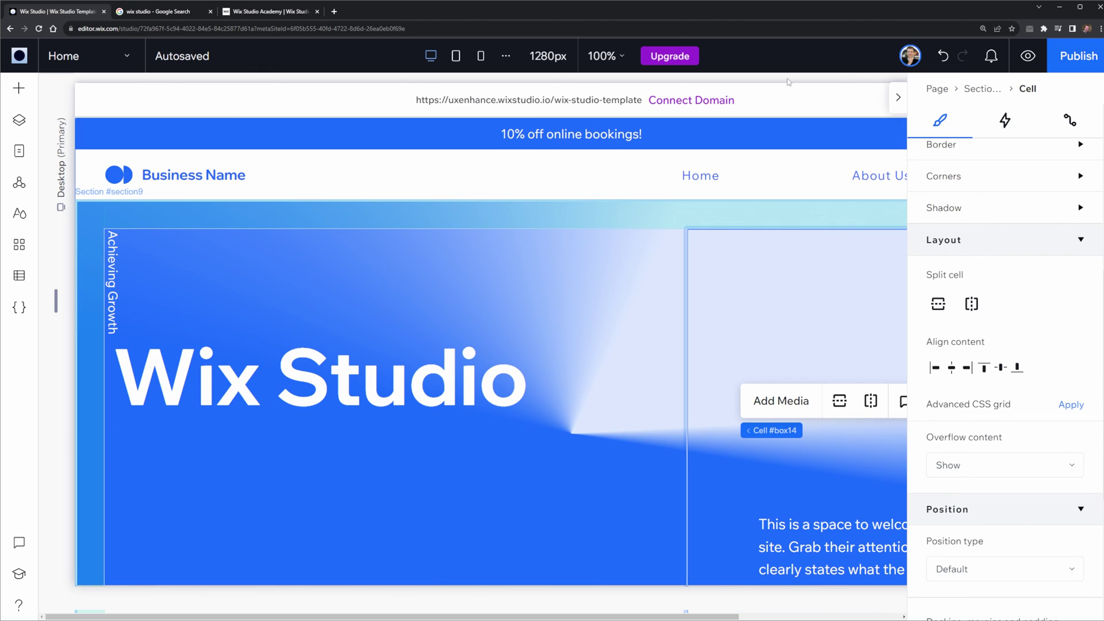
{"action": "left_click", "coordinate": [601, 56]}
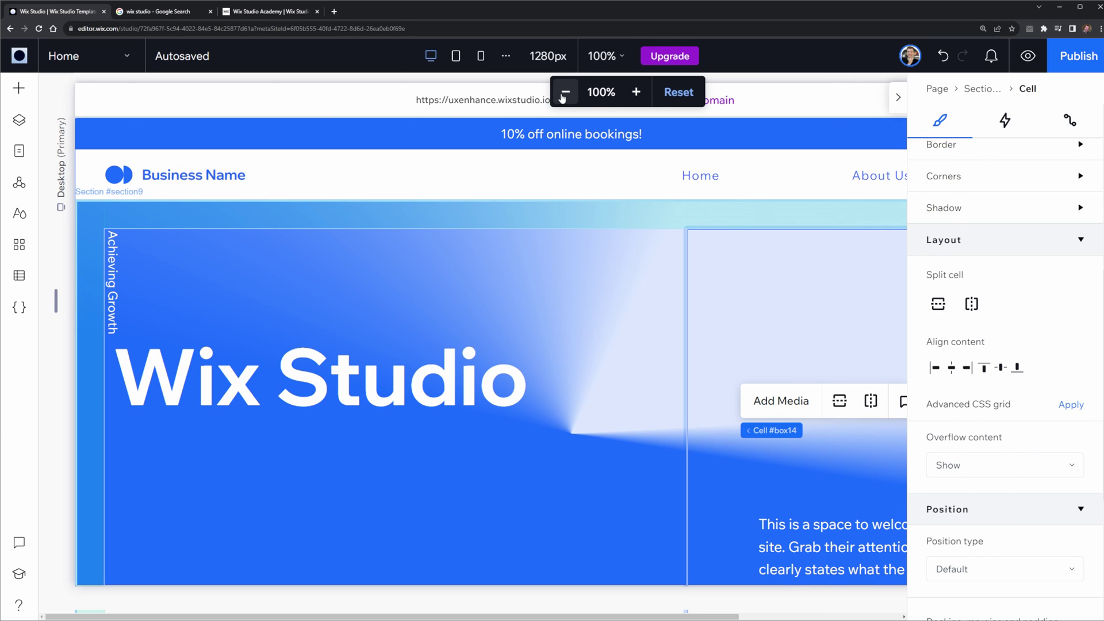
{"action": "left_click", "coordinate": [562, 96]}
{"action": "left_click", "coordinate": [898, 97]}
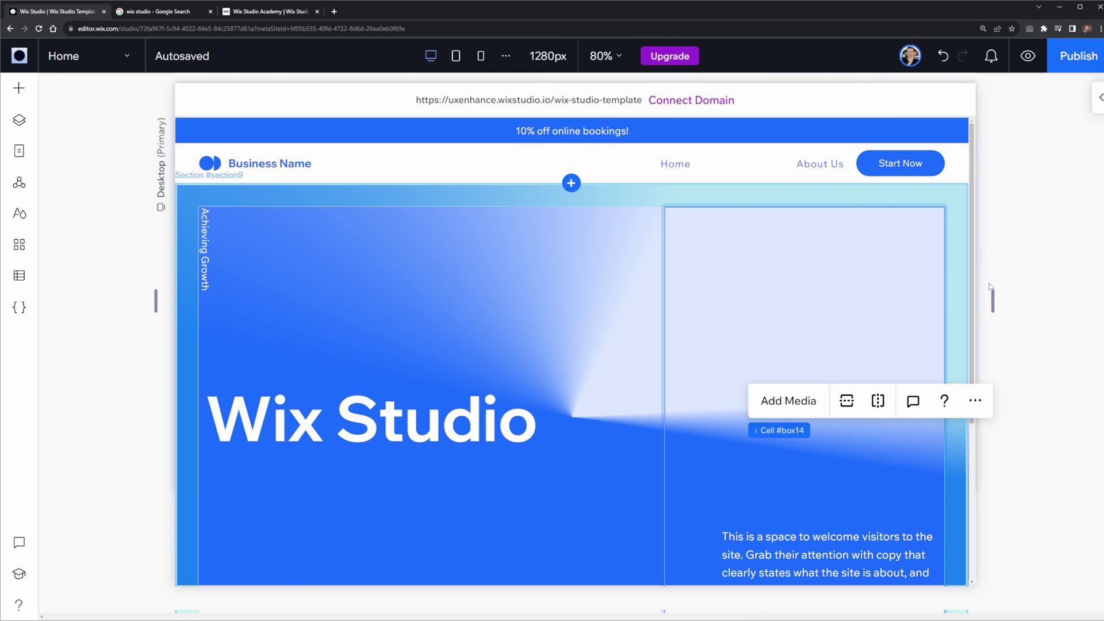
Select the cell holding the headline and examine how the welcome section's width is divided between its two cells
{"action": "left_click", "coordinate": [508, 316]}
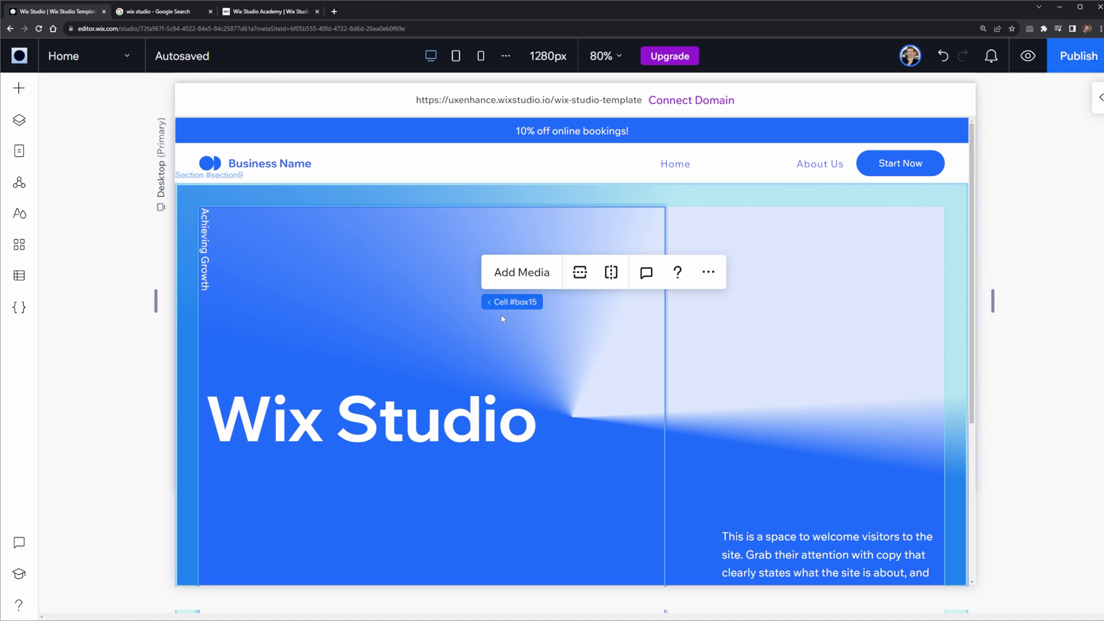
{"action": "left_click_drag", "start_coordinate": [255, 338], "coordinate": [553, 335]}
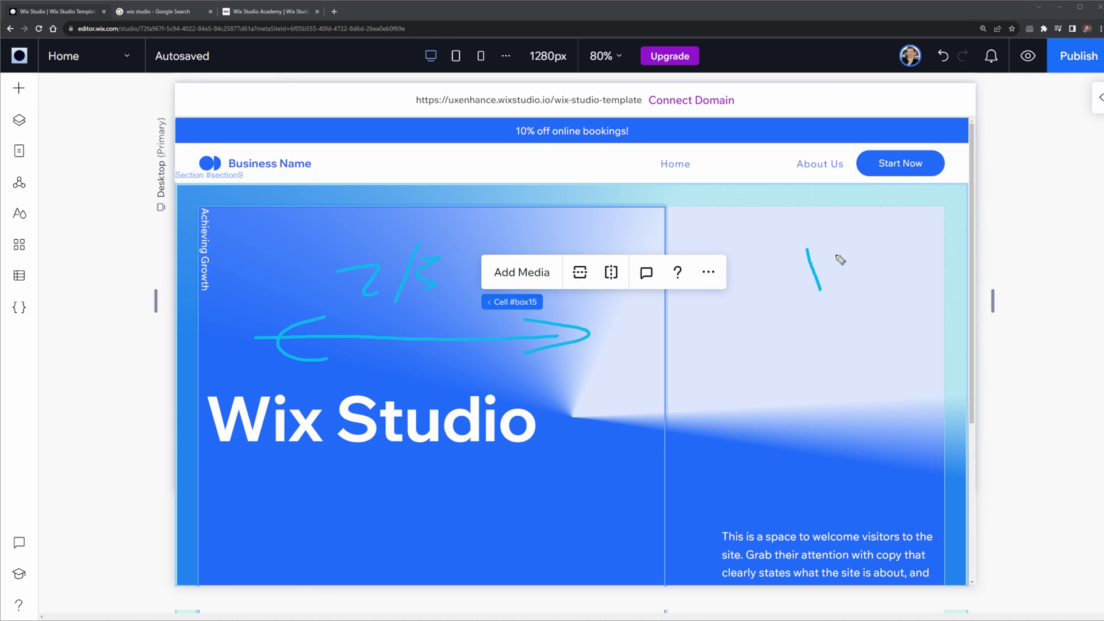
{"action": "key", "text": "Escape"}
Add a button from the Quick Add elements and place it just below the Wix Studio headline
{"action": "scroll", "coordinate": [542, 337], "scroll_direction": "down", "scroll_amount": 4}
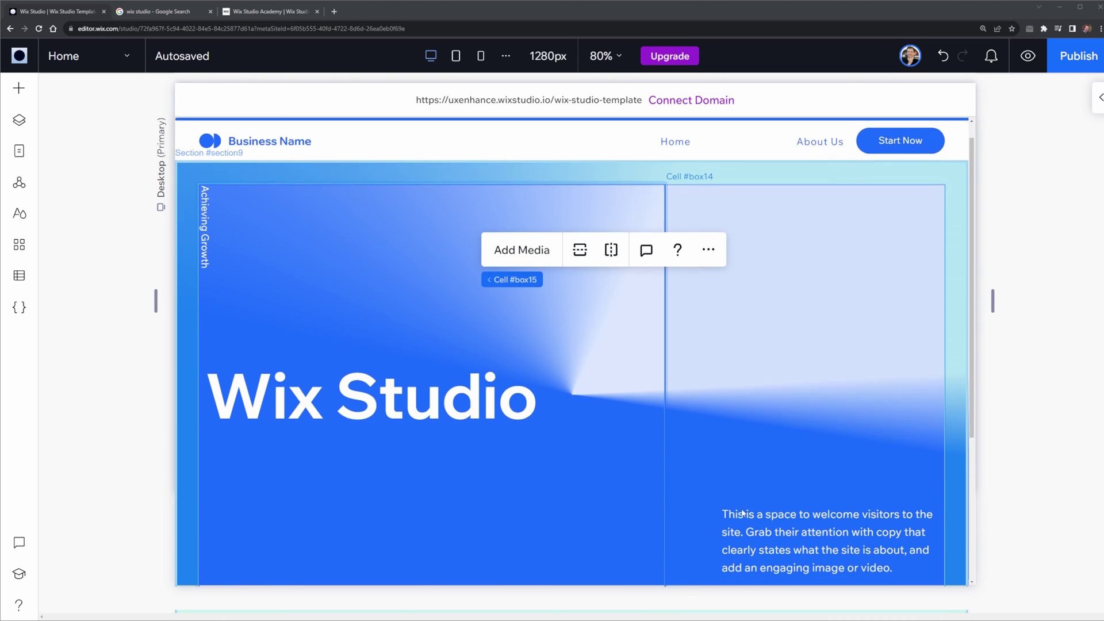
{"action": "scroll", "coordinate": [441, 427], "scroll_direction": "up", "scroll_amount": 2}
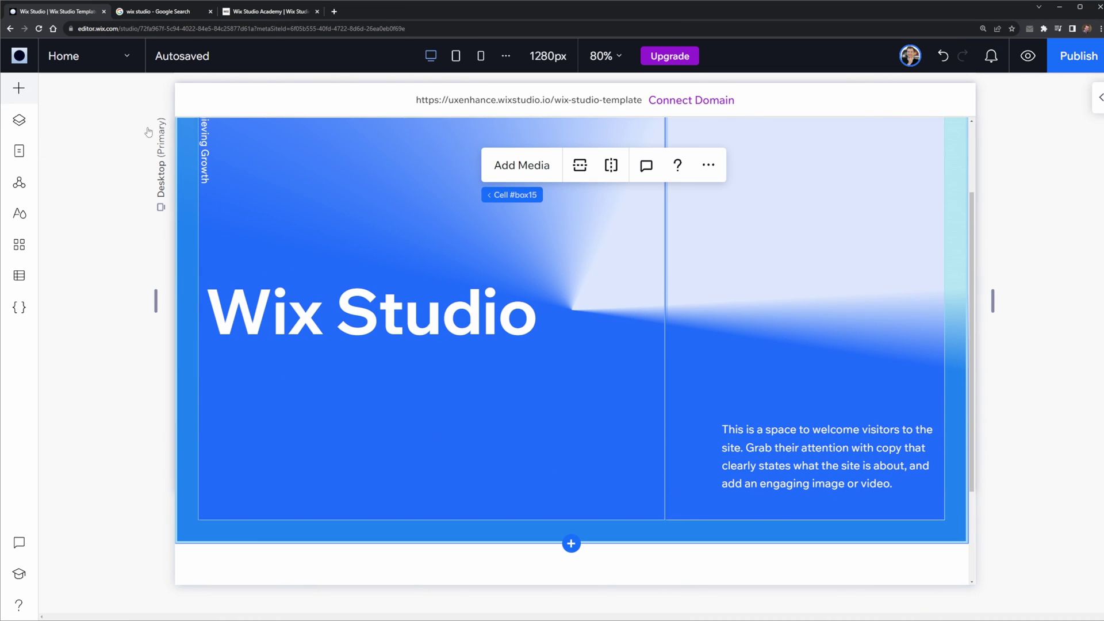
{"action": "left_click", "coordinate": [19, 88]}
{"action": "left_click", "coordinate": [84, 100]}
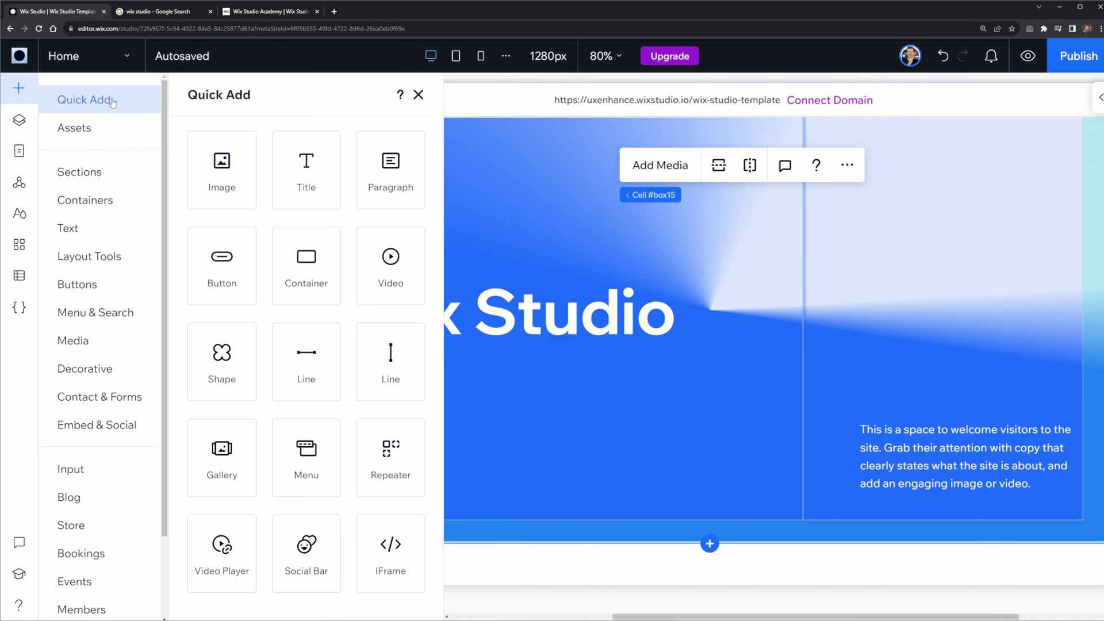
{"action": "left_click_drag", "start_coordinate": [230, 244], "coordinate": [581, 414]}
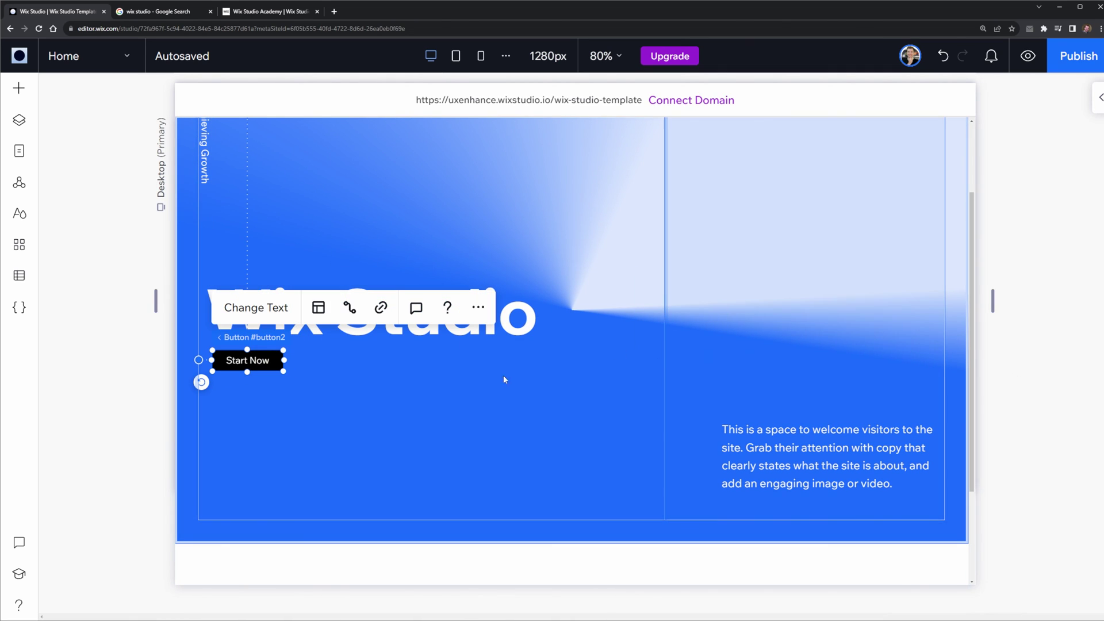
Set the new button's regular background fill to white from the theme colors
{"action": "left_click", "coordinate": [1099, 97]}
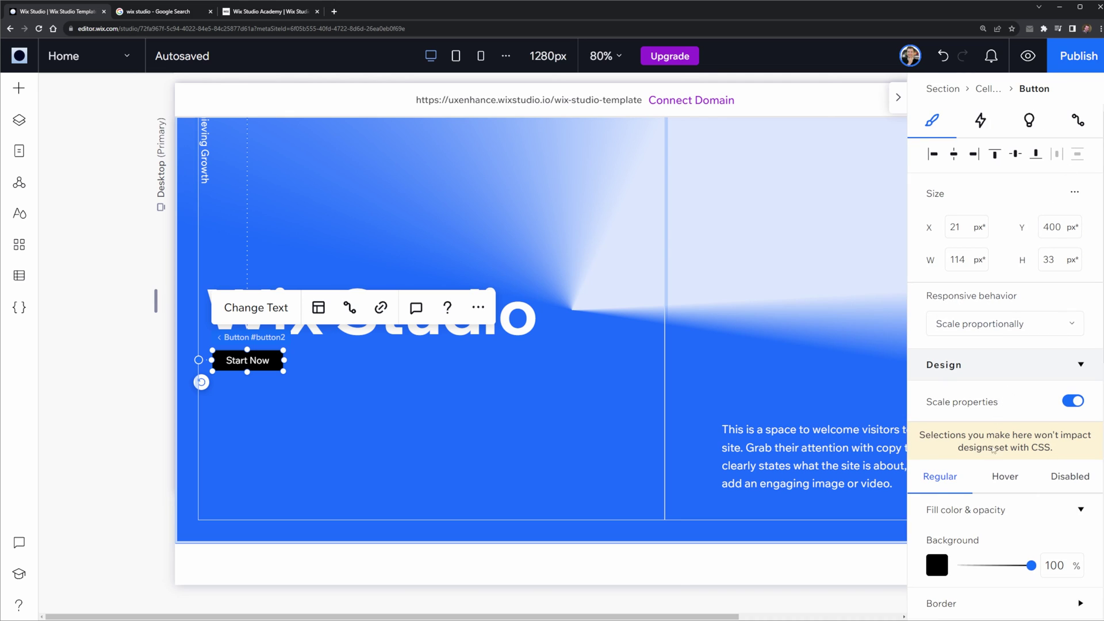
{"action": "left_click", "coordinate": [936, 567]}
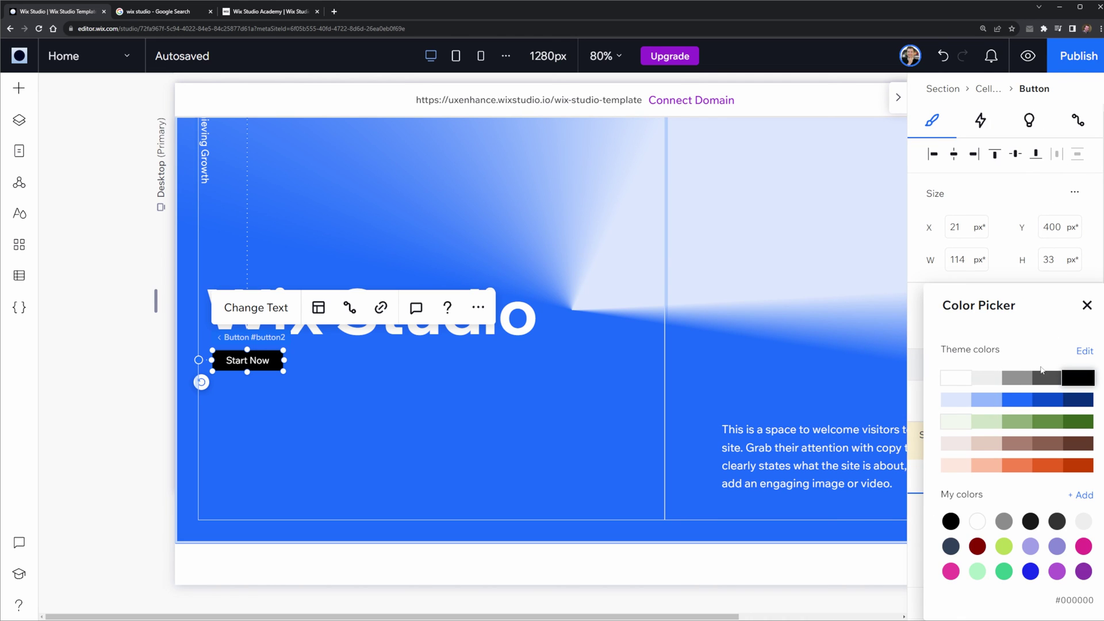
{"action": "left_click", "coordinate": [955, 382]}
{"action": "left_click", "coordinate": [1087, 305]}
Set the Start Now button's regular text color to the dark blue theme color #094BCC
{"action": "scroll", "coordinate": [1081, 403], "scroll_direction": "down", "scroll_amount": 4}
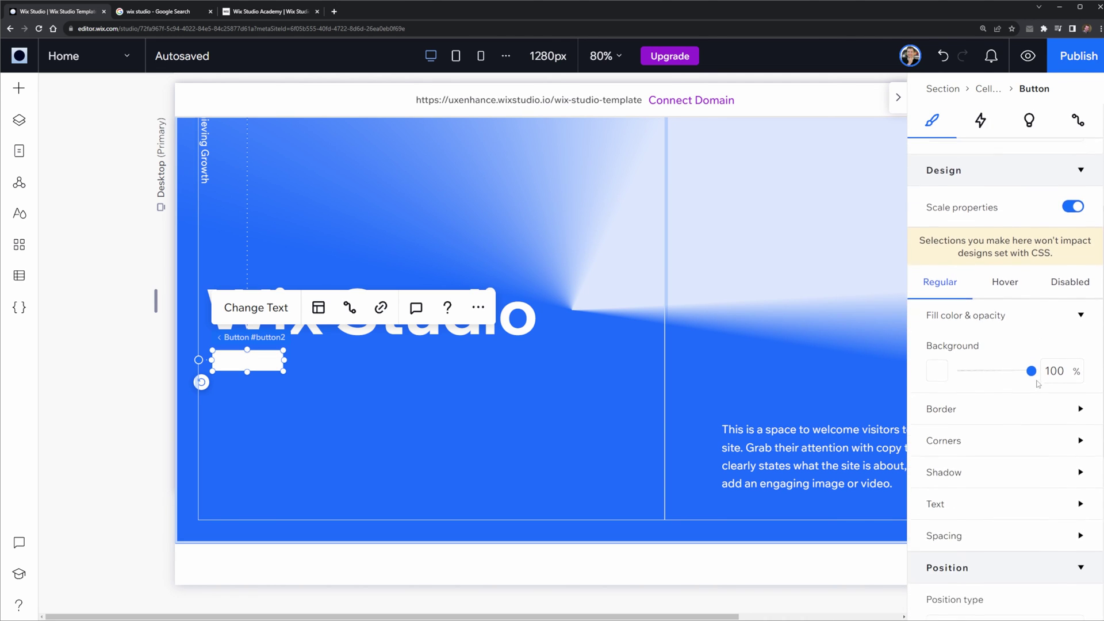
{"action": "left_click", "coordinate": [1081, 476]}
{"action": "scroll", "coordinate": [980, 463], "scroll_direction": "down", "scroll_amount": 6}
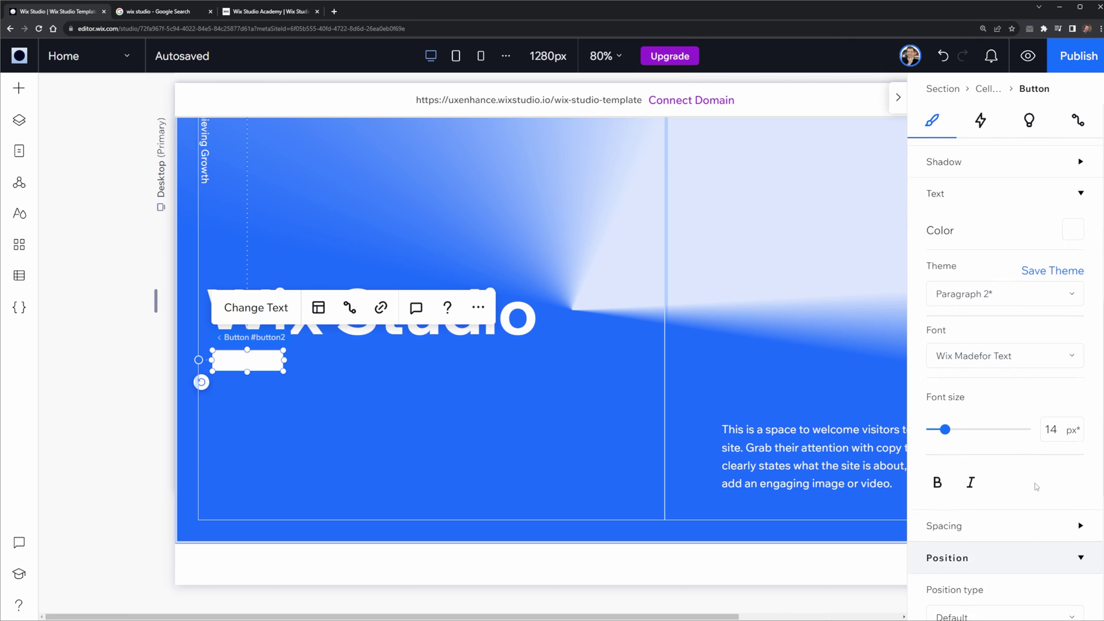
{"action": "scroll", "coordinate": [1034, 425], "scroll_direction": "up", "scroll_amount": 2}
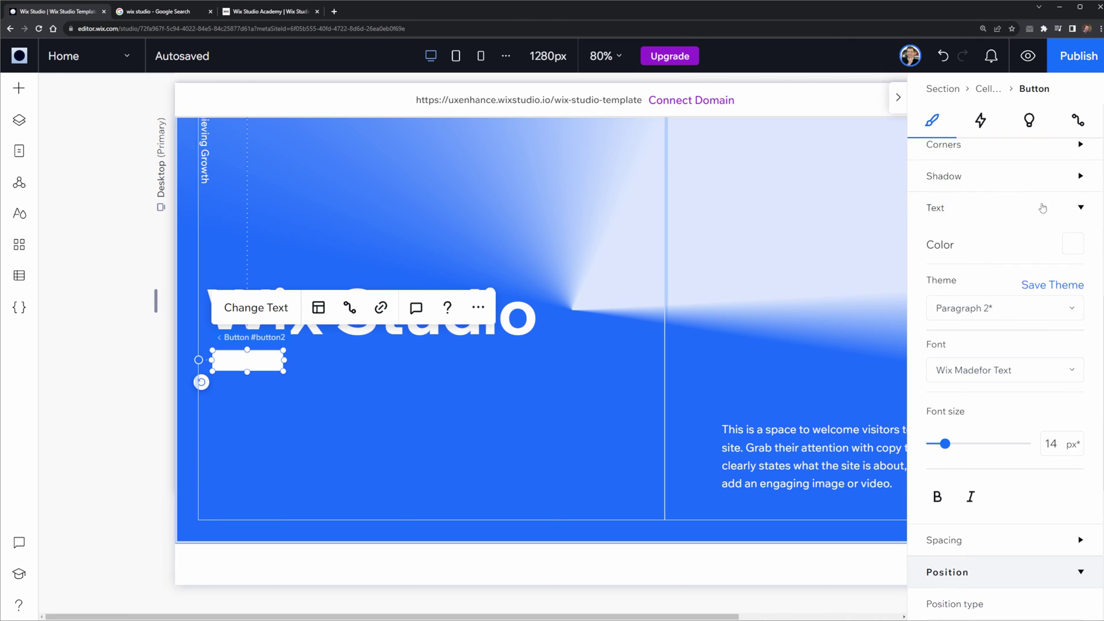
{"action": "left_click", "coordinate": [1073, 244]}
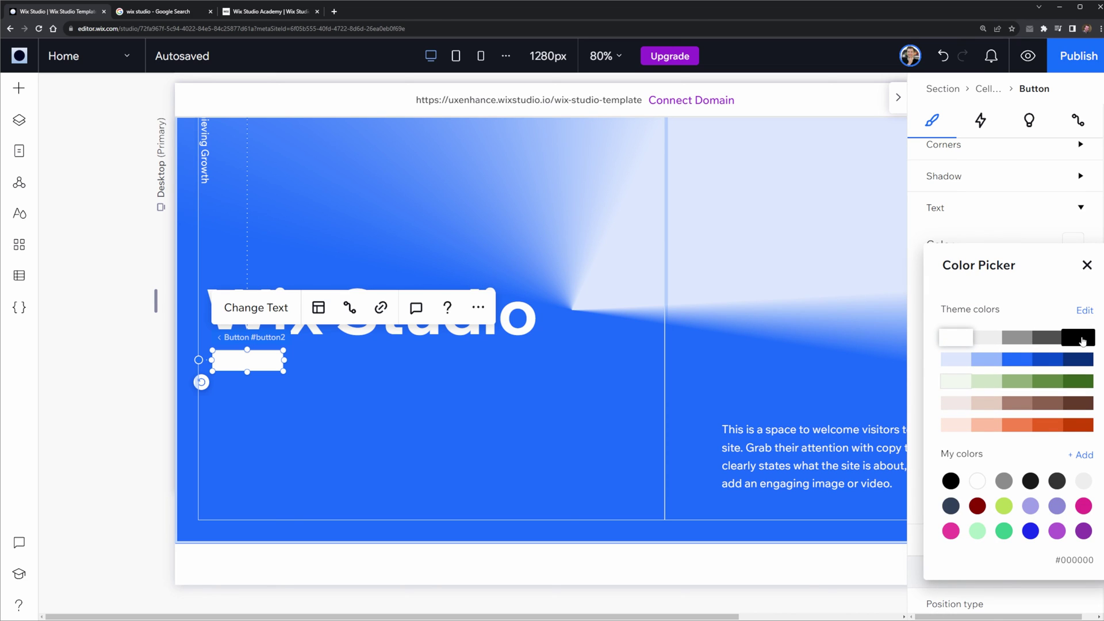
{"action": "left_click", "coordinate": [1082, 341]}
{"action": "left_click", "coordinate": [1046, 359]}
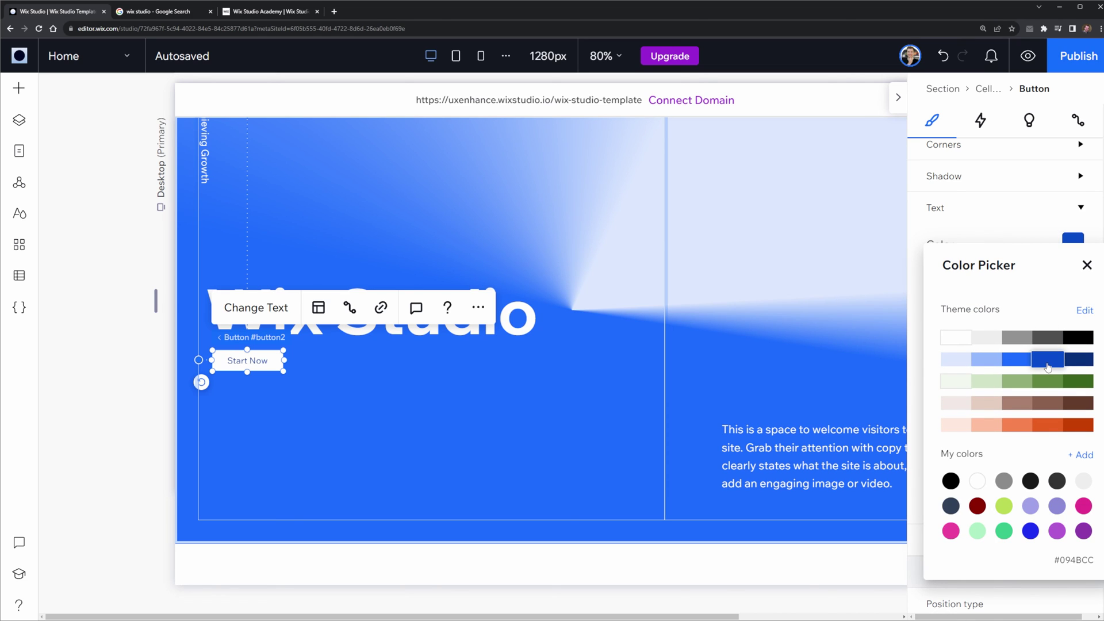
{"action": "left_click", "coordinate": [1085, 266]}
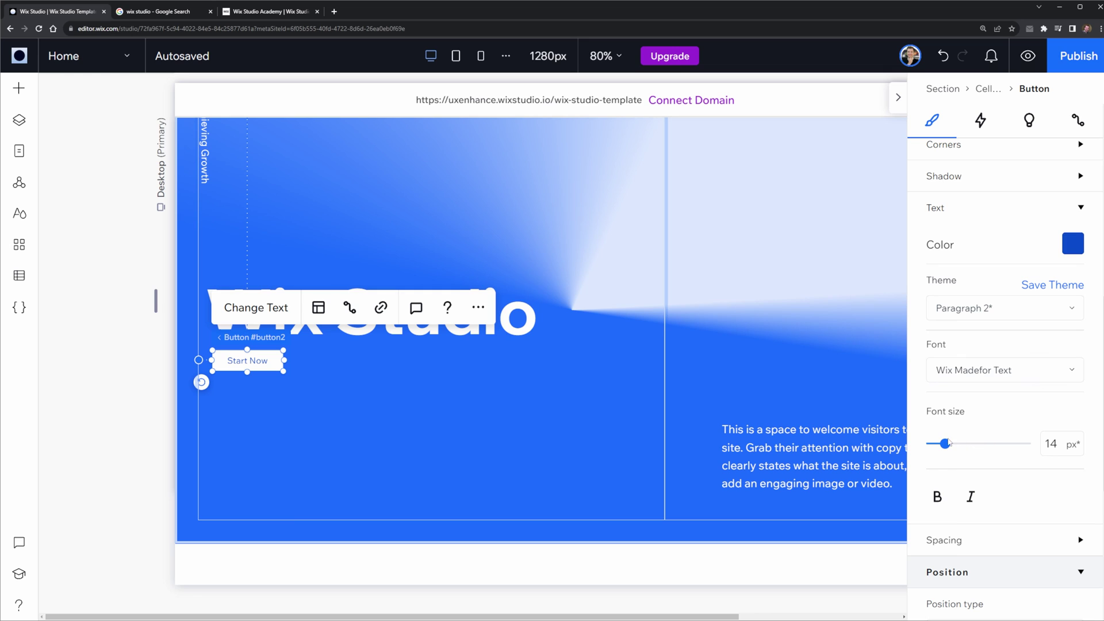
Set the Start Now button's font size to 23 px and resize the button to about 150 × 64 px
{"action": "left_click_drag", "start_coordinate": [949, 443], "coordinate": [966, 443]}
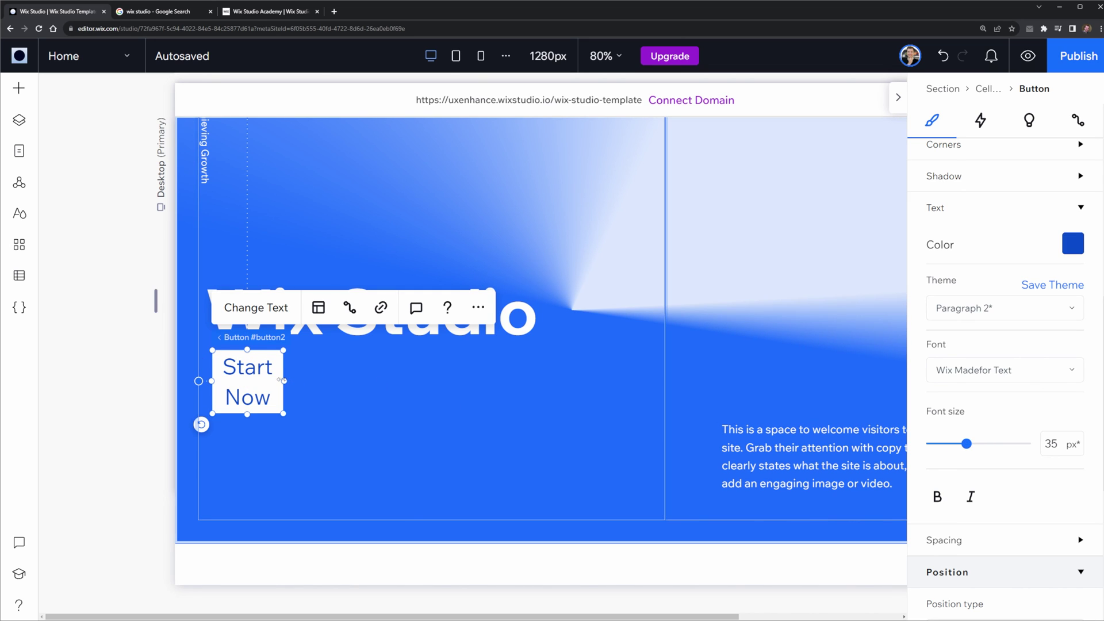
{"action": "left_click_drag", "start_coordinate": [282, 380], "coordinate": [362, 380]}
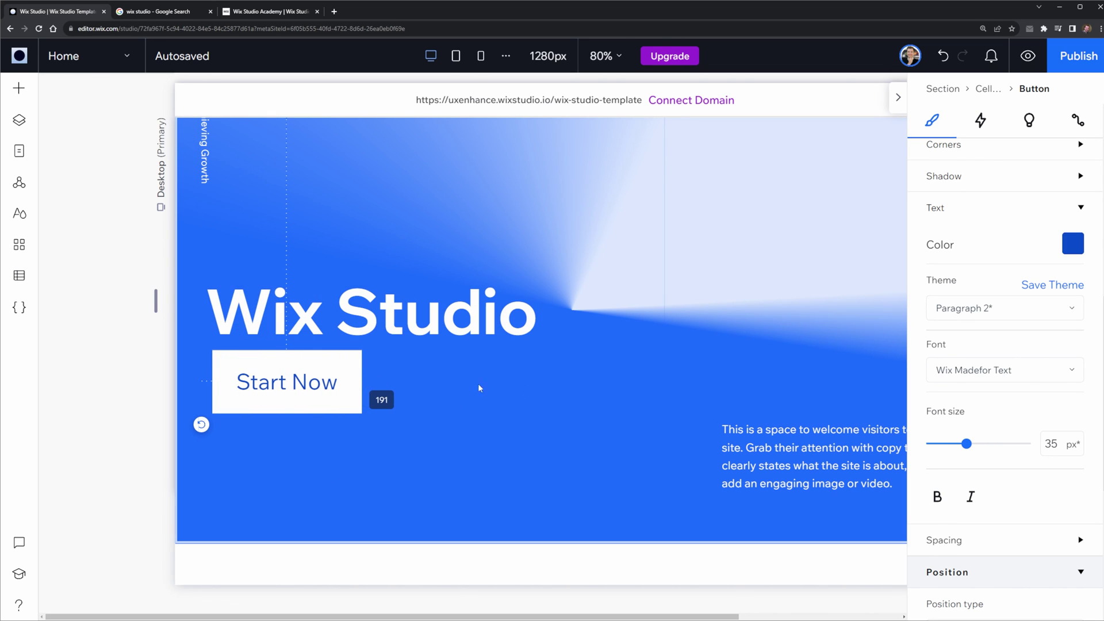
{"action": "left_click_drag", "start_coordinate": [965, 447], "coordinate": [951, 447]}
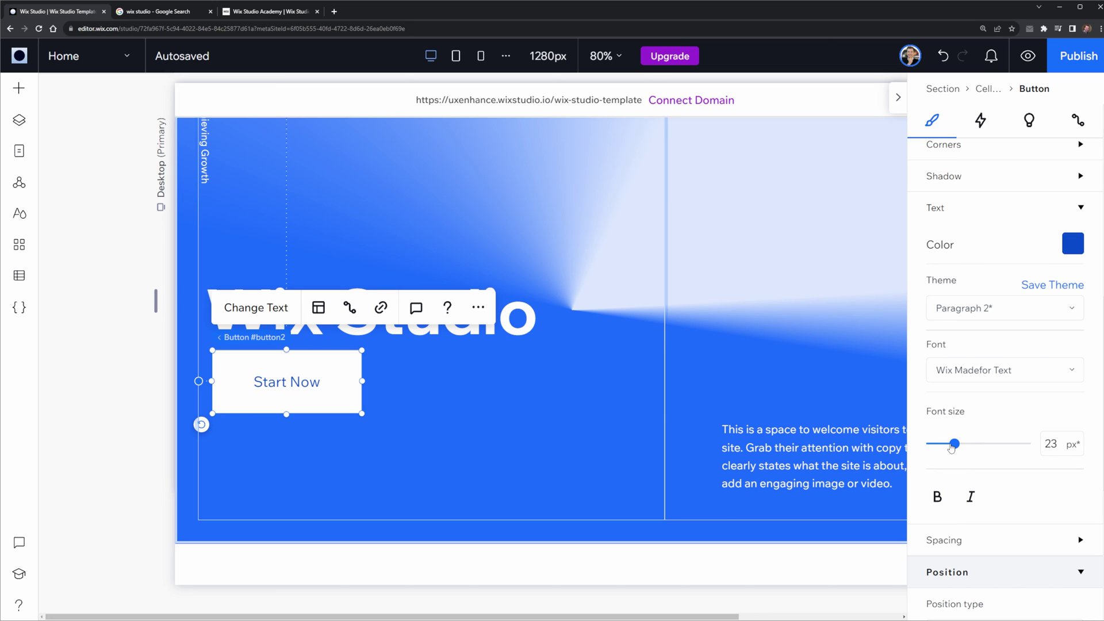
{"action": "left_click_drag", "start_coordinate": [361, 414], "coordinate": [338, 388]}
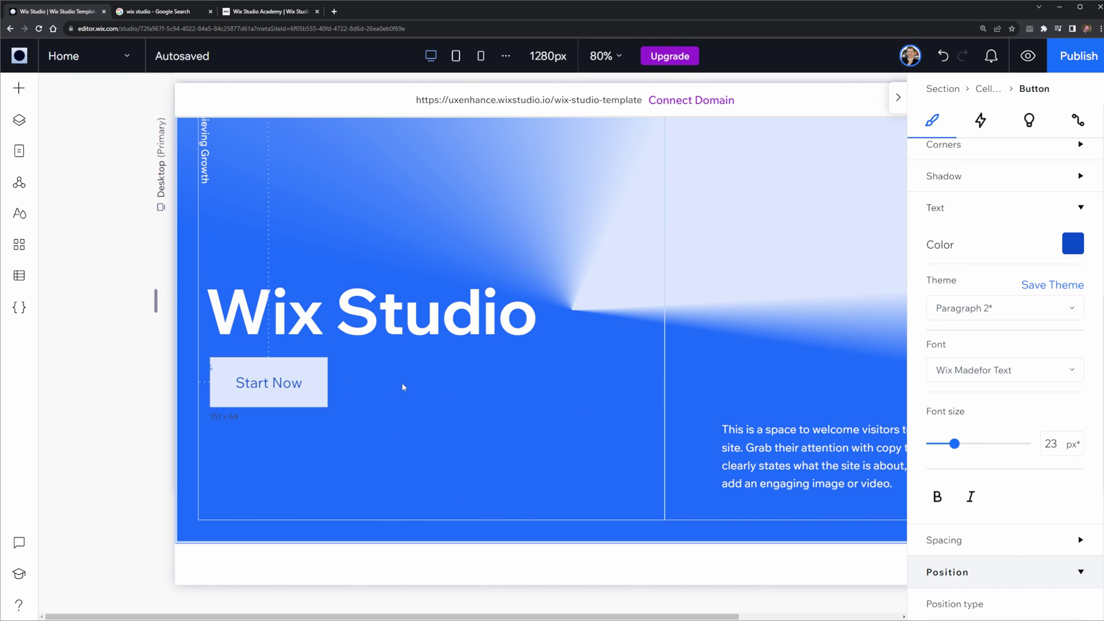
Add the designed Products section titled Explore Our Latest Collection to the page
{"action": "scroll", "coordinate": [615, 309], "scroll_direction": "up", "scroll_amount": 2}
{"action": "left_click", "coordinate": [615, 308]}
{"action": "scroll", "coordinate": [791, 399], "scroll_direction": "down", "scroll_amount": 3}
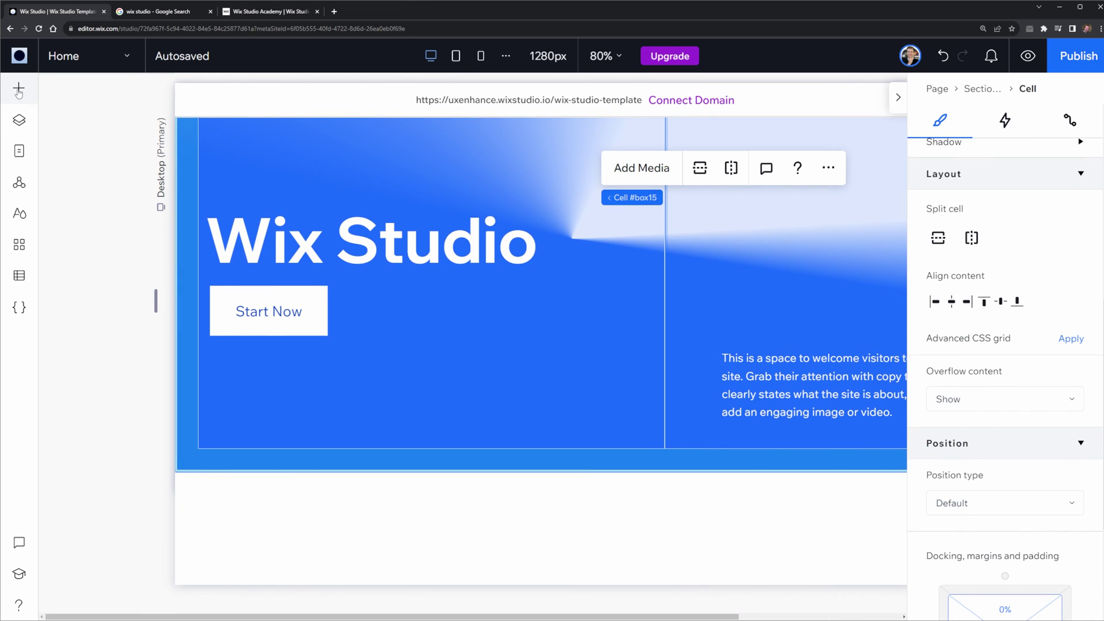
{"action": "left_click", "coordinate": [19, 89]}
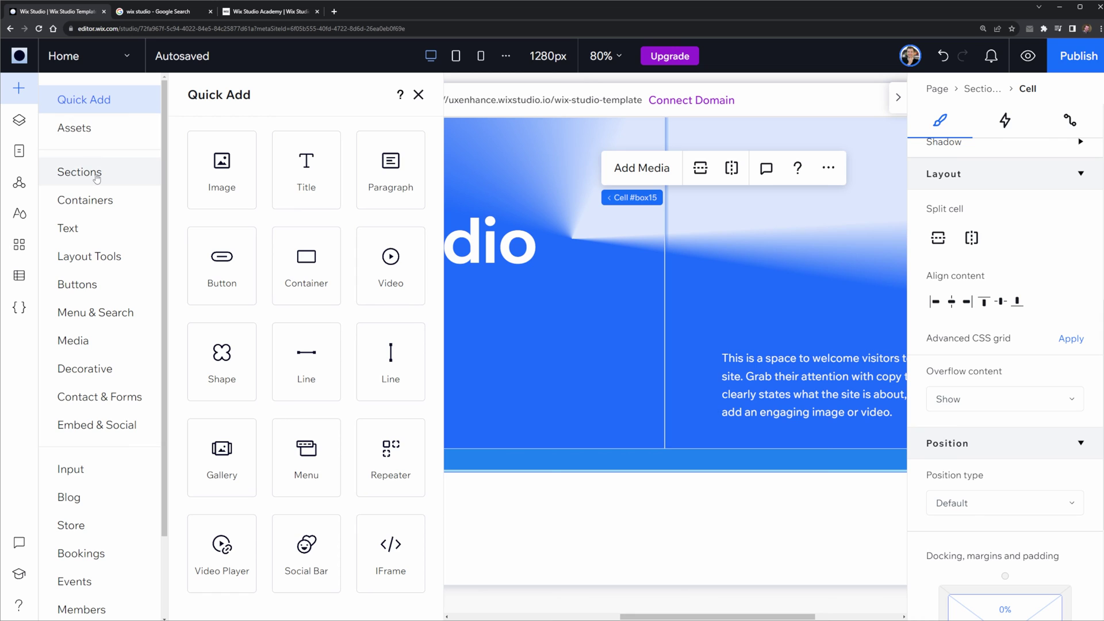
{"action": "left_click", "coordinate": [92, 175]}
{"action": "scroll", "coordinate": [335, 250], "scroll_direction": "down", "scroll_amount": 1}
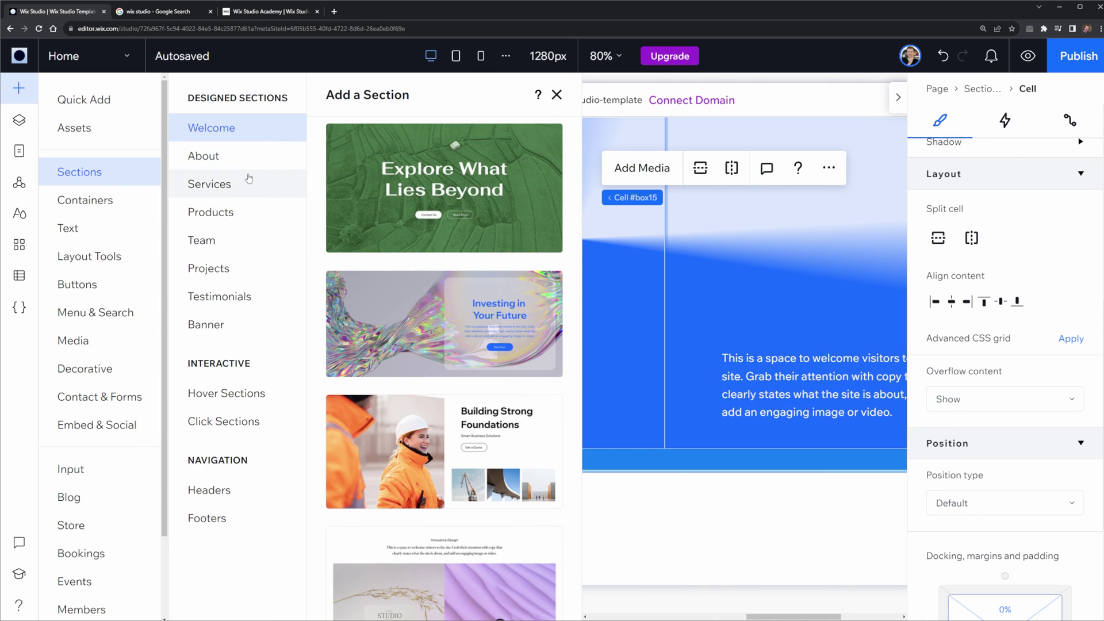
{"action": "left_click", "coordinate": [247, 222]}
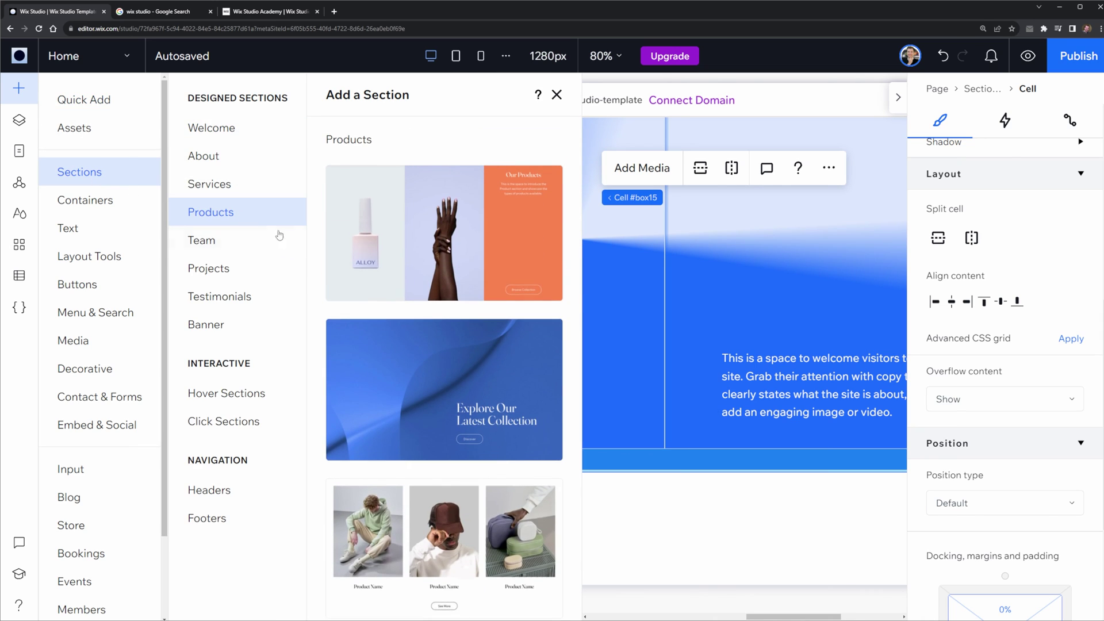
{"action": "left_click", "coordinate": [475, 351]}
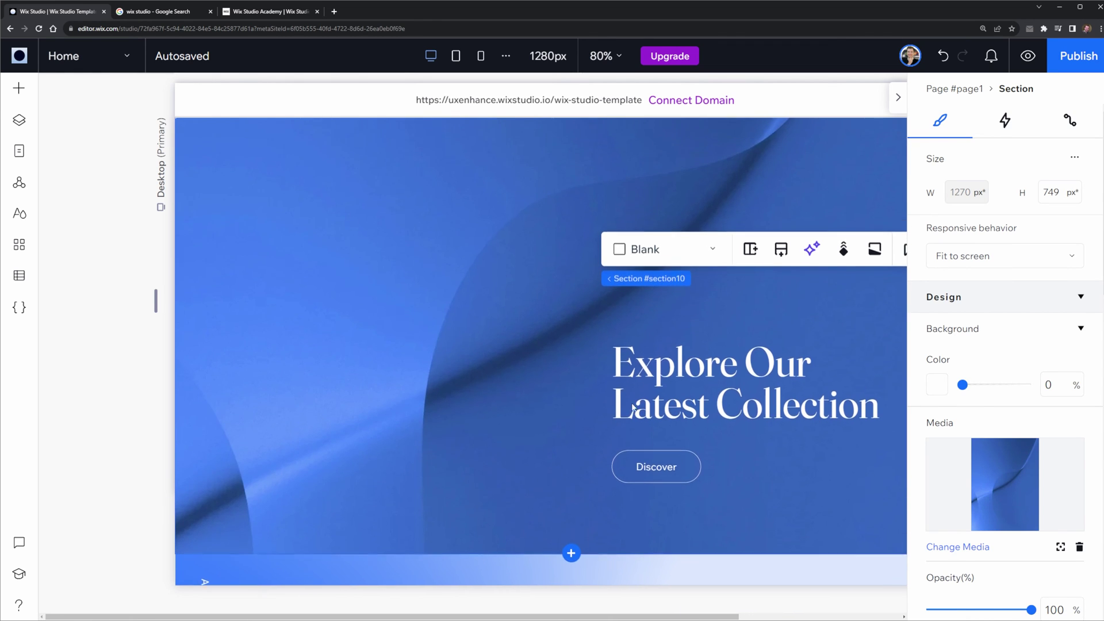
Move the Explore Our Latest Collection section below the Wix Studio welcome section in the layer order and check the arrangement
{"action": "scroll", "coordinate": [428, 253], "scroll_direction": "down", "scroll_amount": 6}
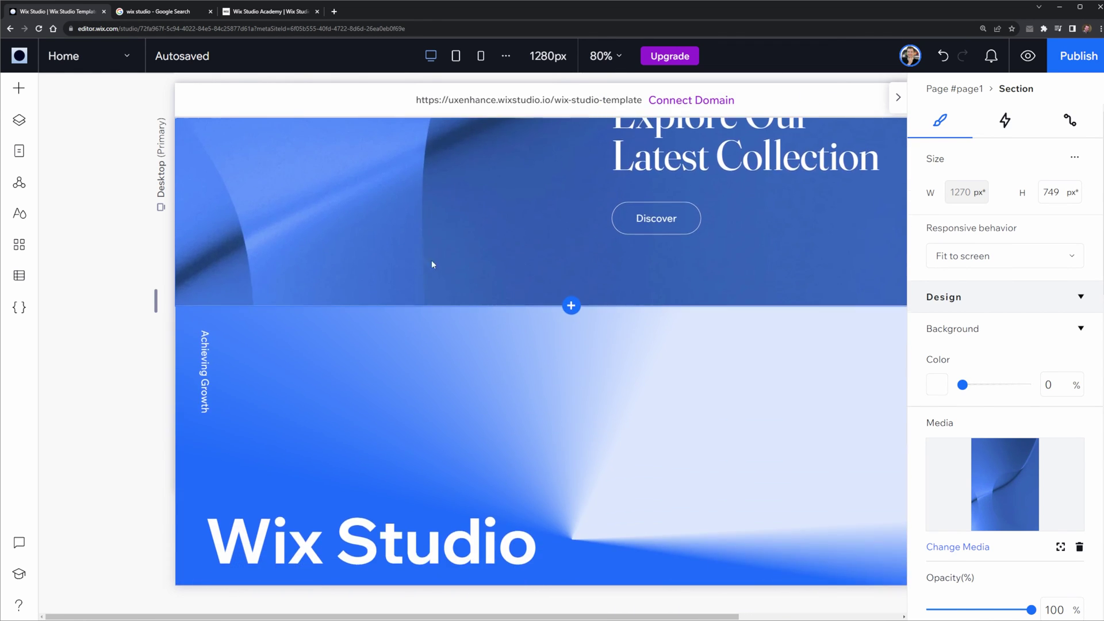
{"action": "scroll", "coordinate": [433, 322], "scroll_direction": "up", "scroll_amount": 6}
{"action": "scroll", "coordinate": [415, 328], "scroll_direction": "up", "scroll_amount": 3}
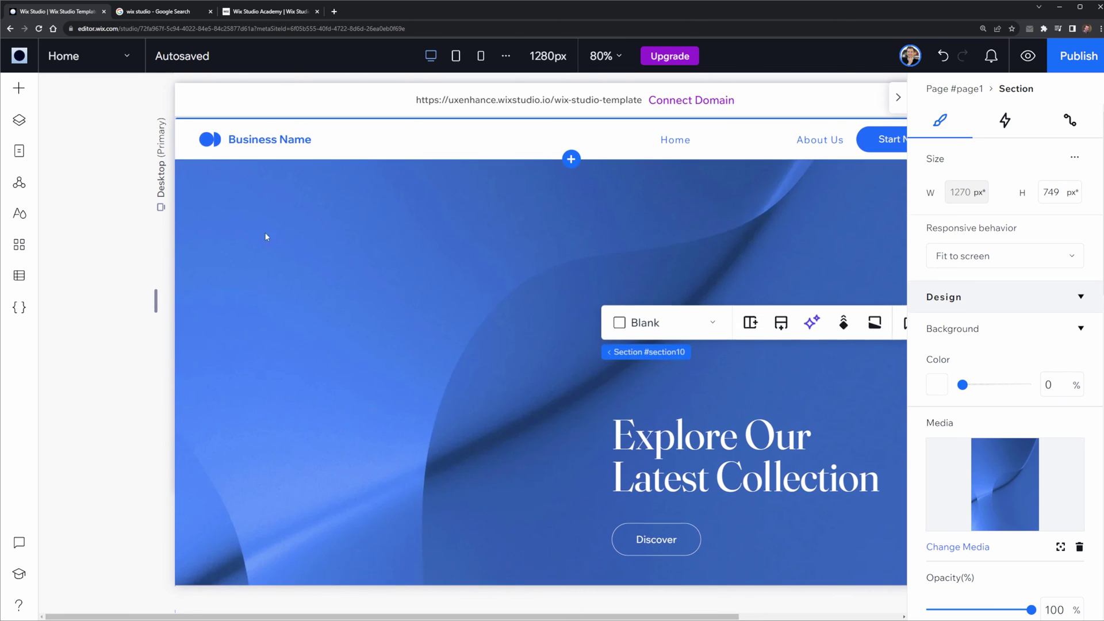
{"action": "left_click", "coordinate": [23, 126]}
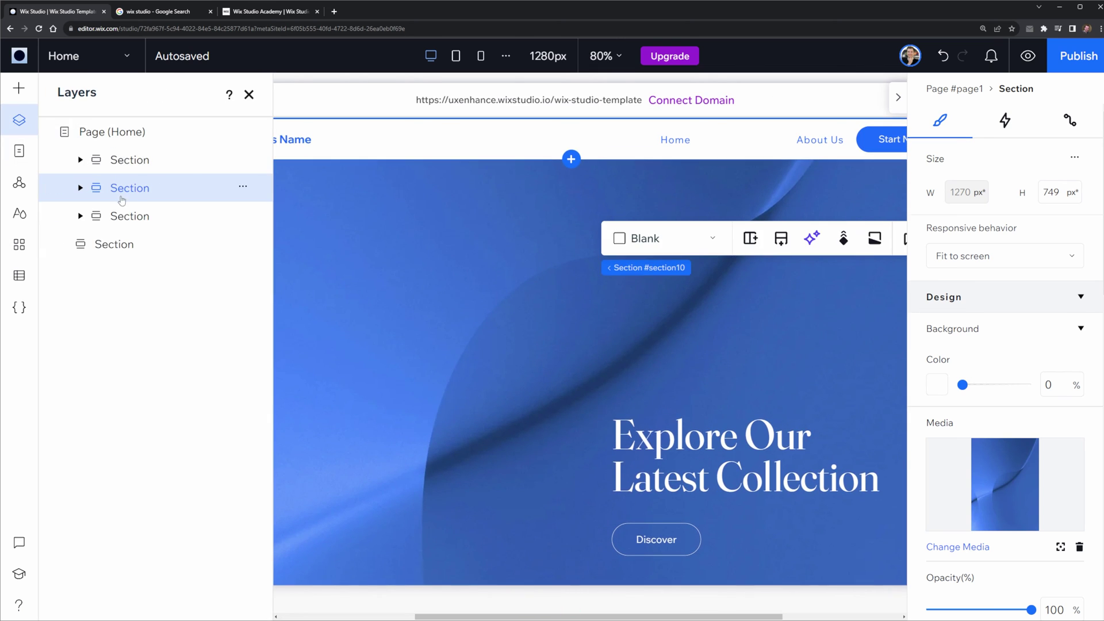
{"action": "left_click_drag", "start_coordinate": [131, 191], "coordinate": [158, 230]}
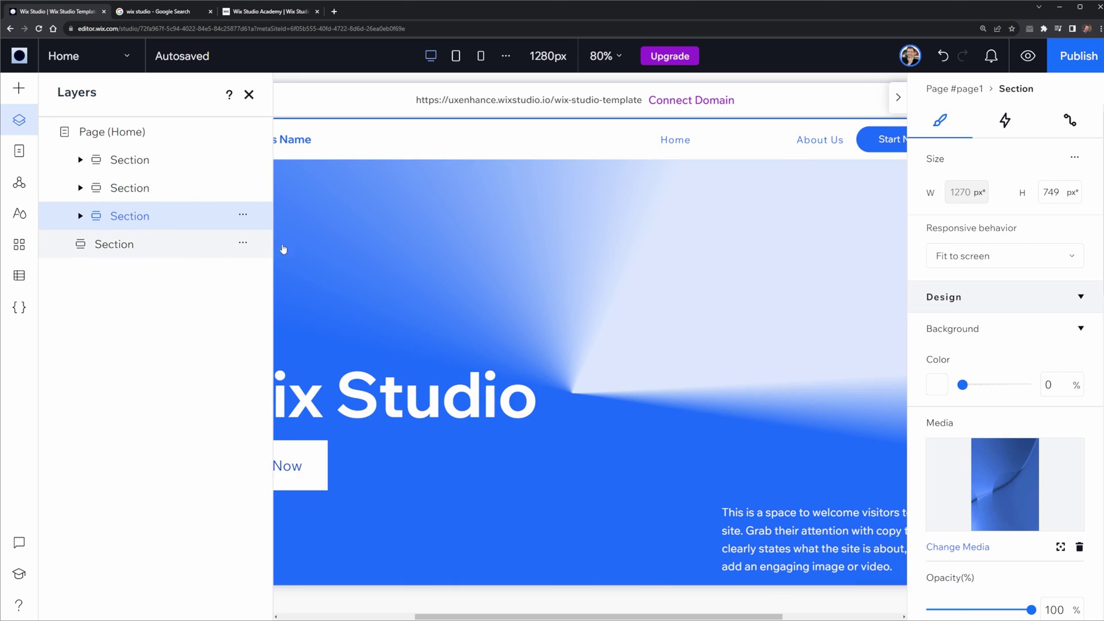
{"action": "left_click", "coordinate": [503, 247]}
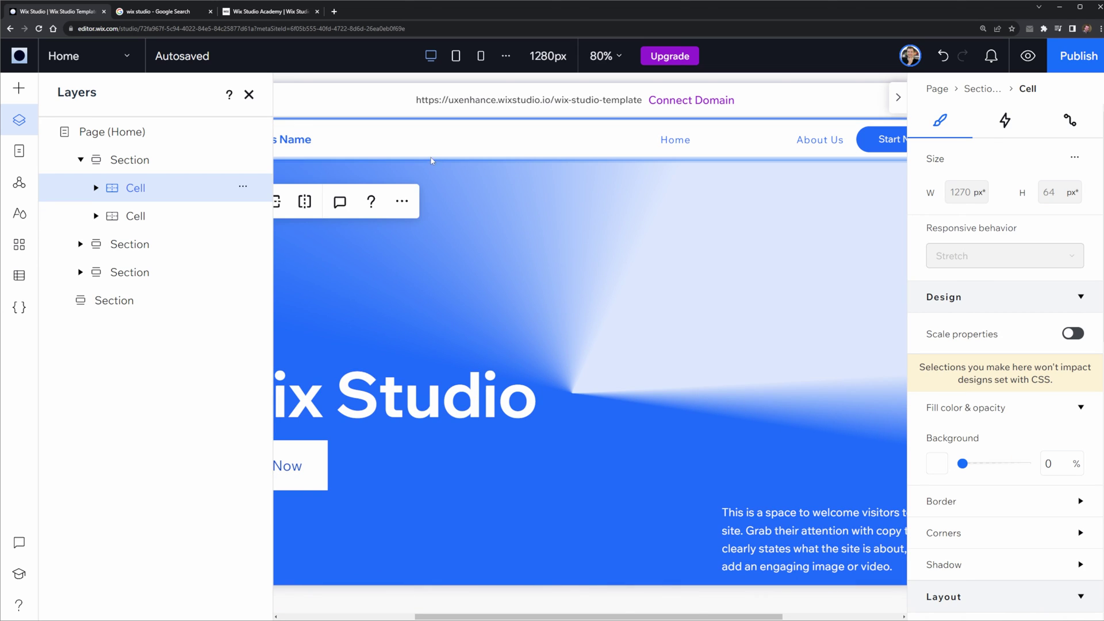
{"action": "left_click", "coordinate": [81, 159]}
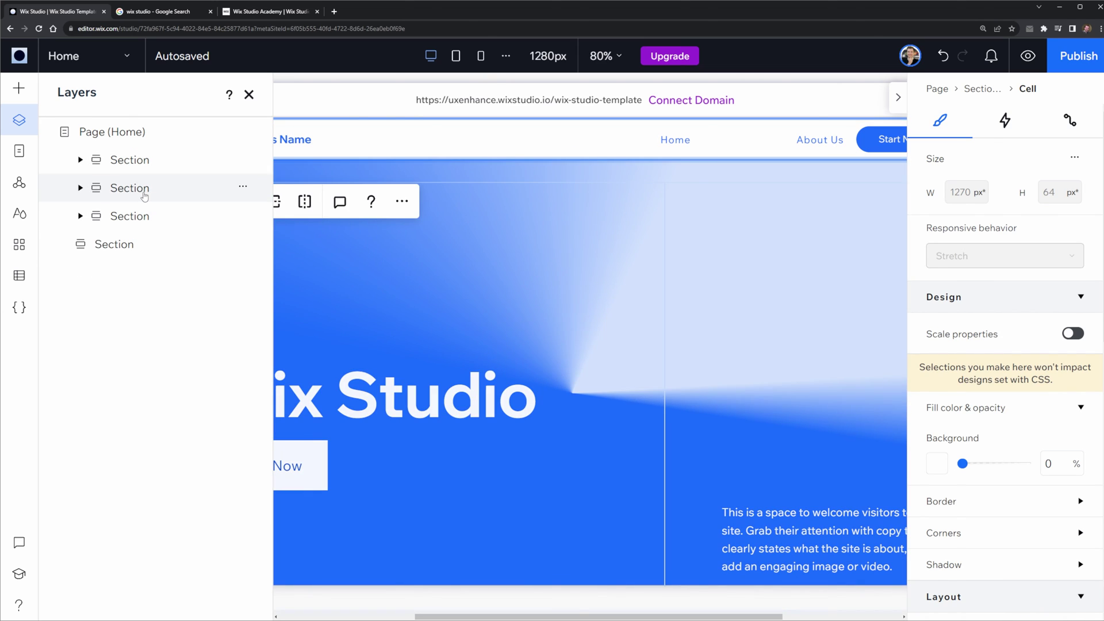
{"action": "left_click", "coordinate": [144, 189]}
{"action": "left_click", "coordinate": [152, 223]}
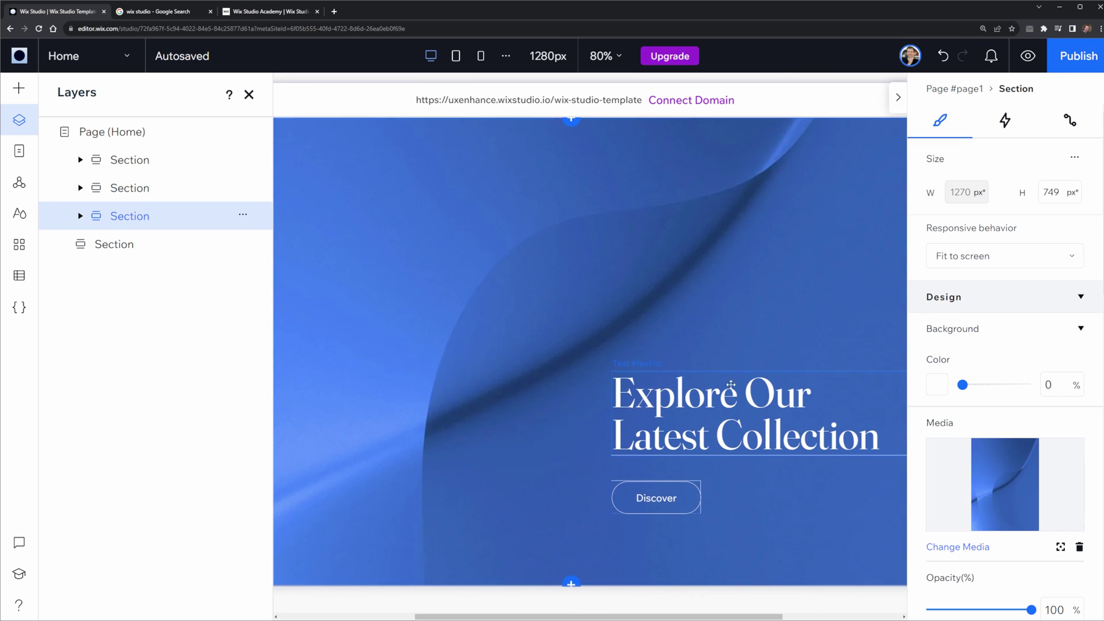
{"action": "scroll", "coordinate": [565, 390], "scroll_direction": "up", "scroll_amount": 10}
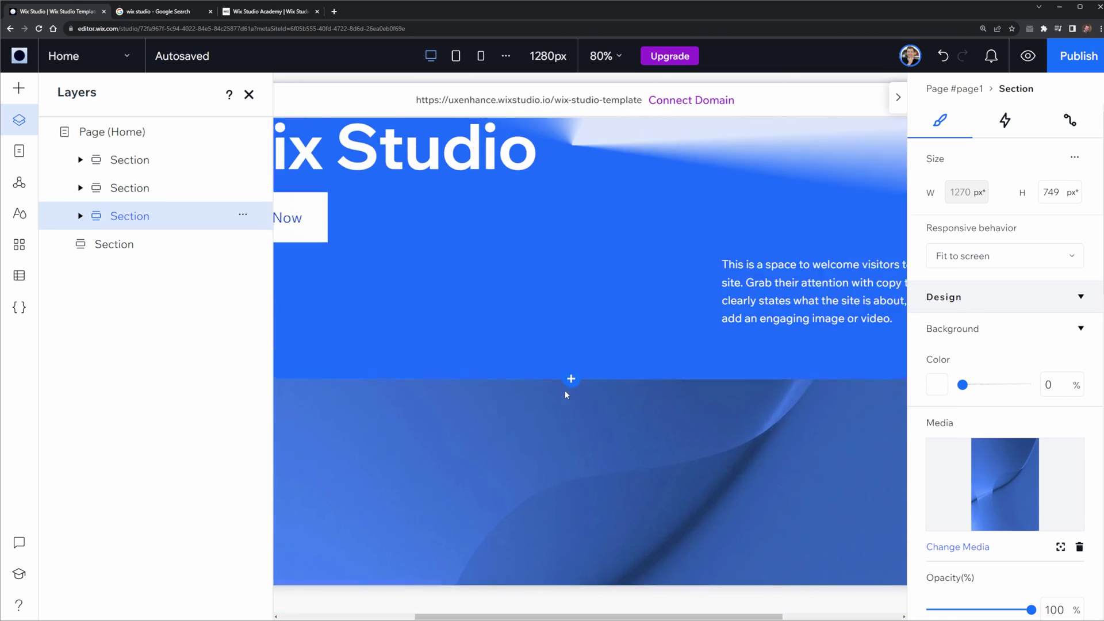
Set the Home page's top section as a global header and name it New Header
{"action": "left_click", "coordinate": [396, 164]}
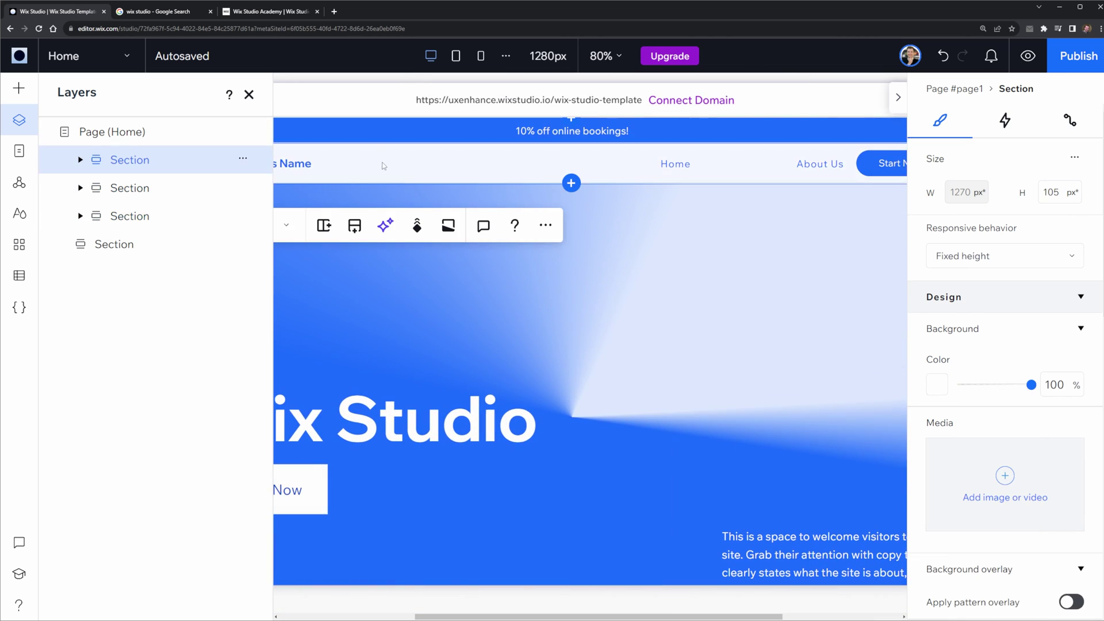
{"action": "right_click", "coordinate": [141, 162]}
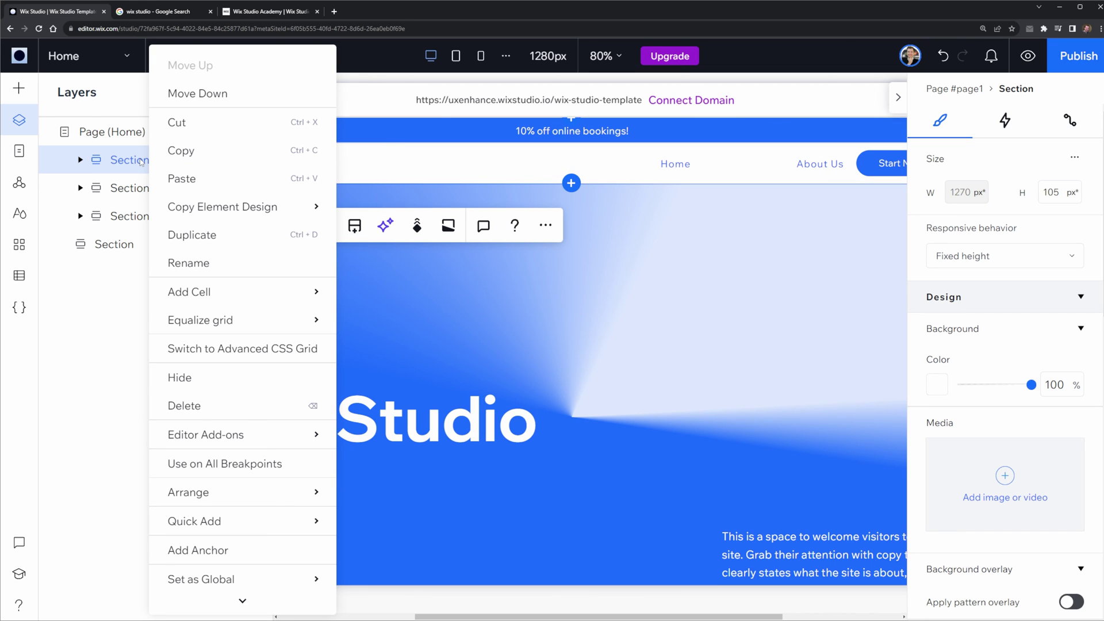
{"action": "scroll", "coordinate": [274, 555], "scroll_direction": "down", "scroll_amount": 1}
{"action": "mouse_move", "coordinate": [274, 556]}
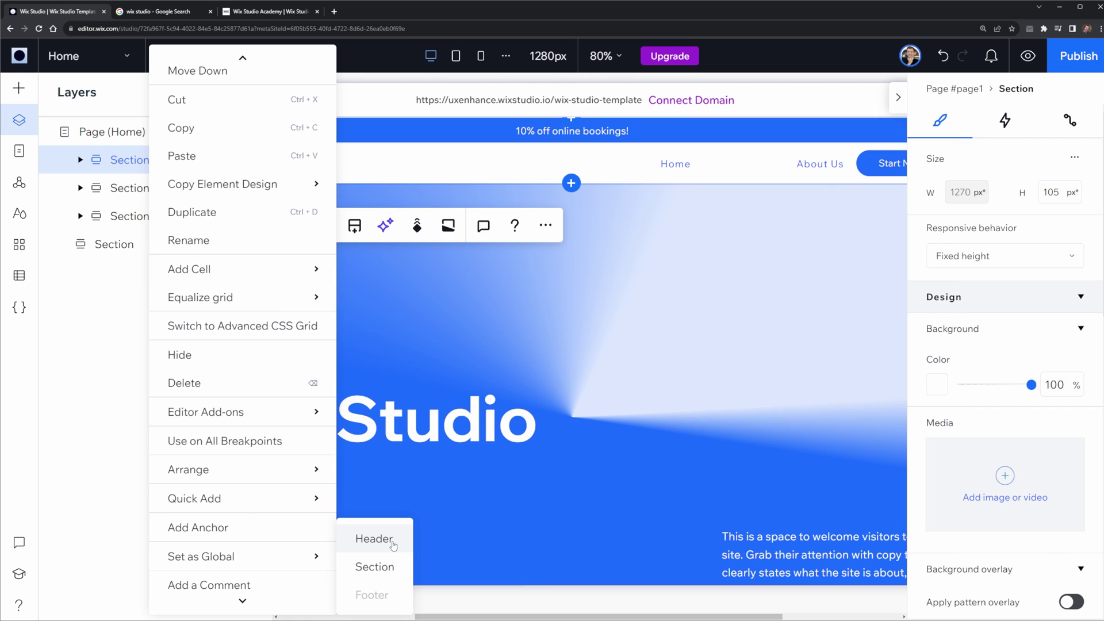
{"action": "left_click", "coordinate": [373, 539]}
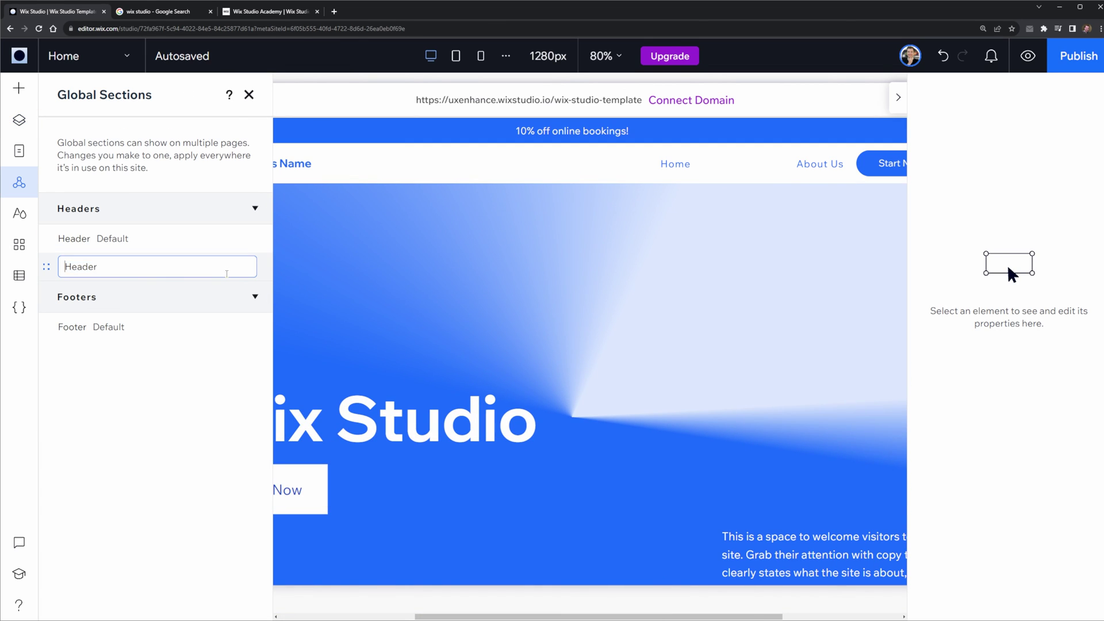
{"action": "type", "text": "New"}
{"action": "key", "text": "Return"}
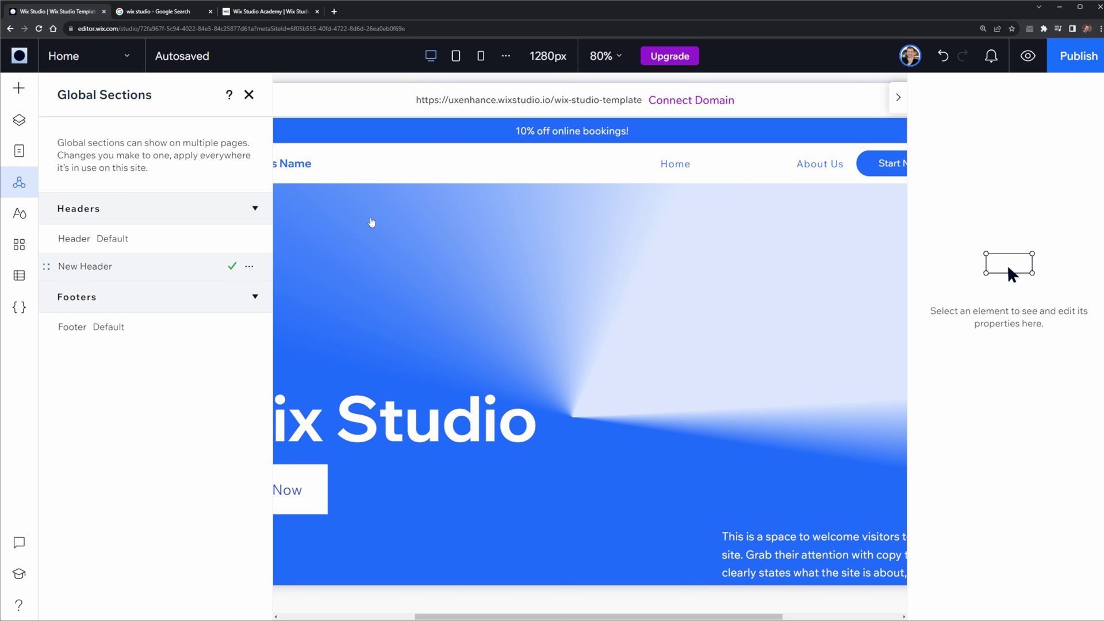
{"action": "left_click", "coordinate": [409, 172]}
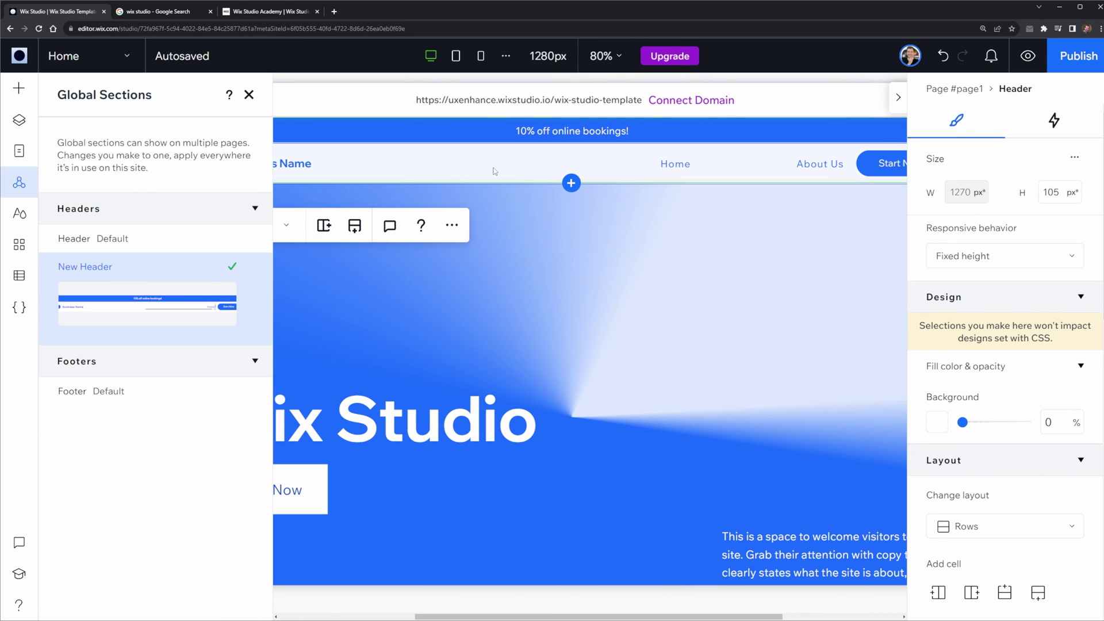
{"action": "left_click", "coordinate": [248, 94]}
Switch to the About Us page and delete its default header
{"action": "left_click", "coordinate": [86, 55]}
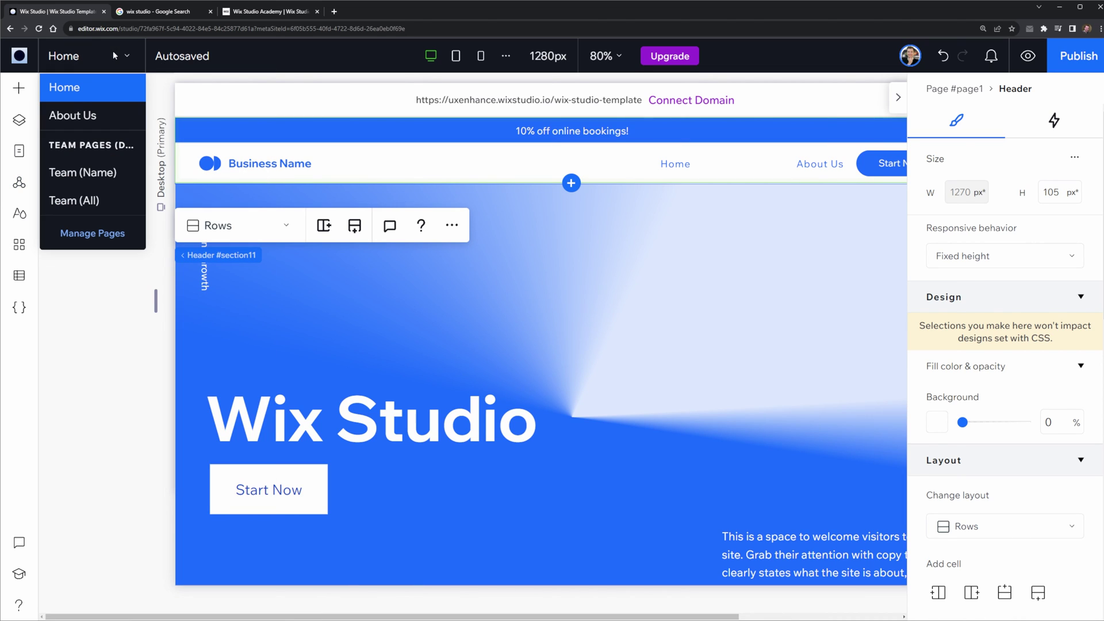
{"action": "left_click", "coordinate": [101, 117]}
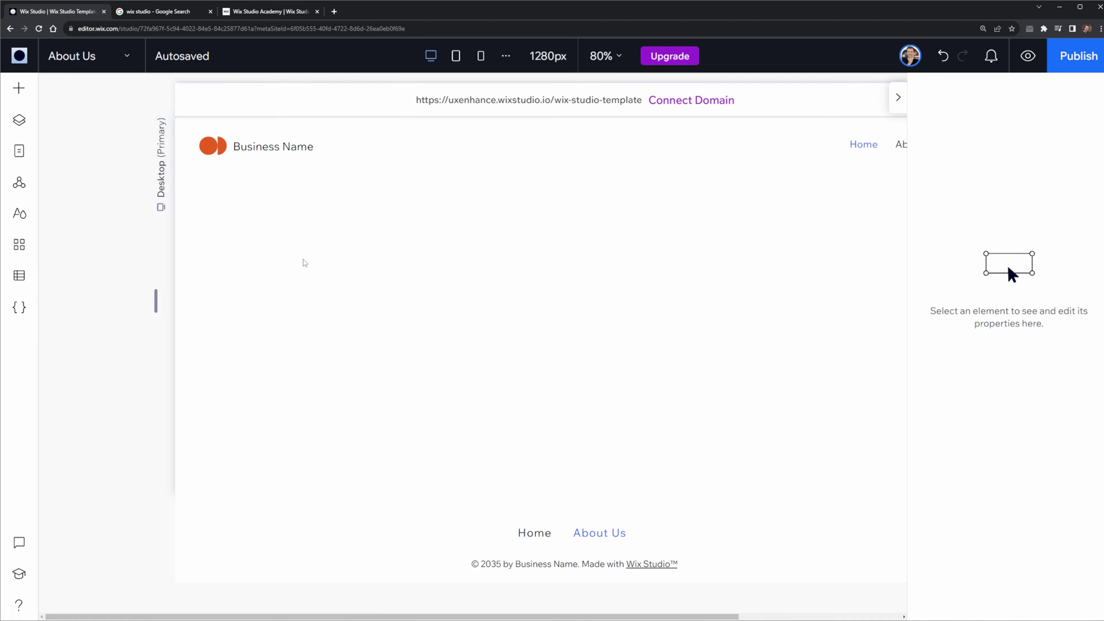
{"action": "left_click", "coordinate": [458, 150]}
{"action": "key", "text": "Delete"}
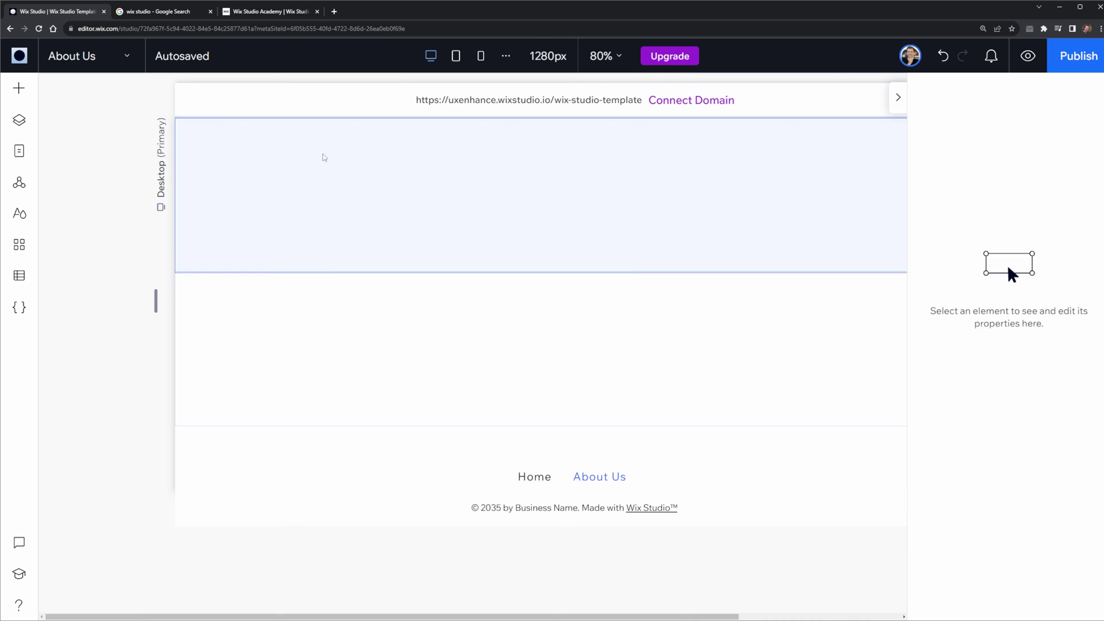
Add the New Header global section to the About Us page
{"action": "left_click", "coordinate": [21, 100]}
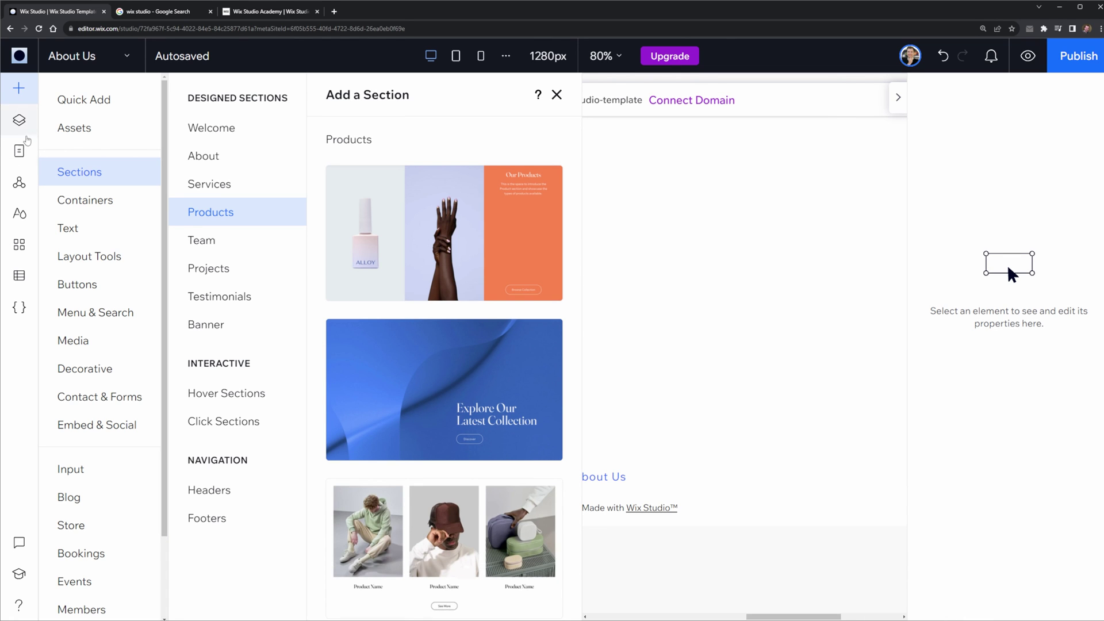
{"action": "left_click", "coordinate": [20, 183]}
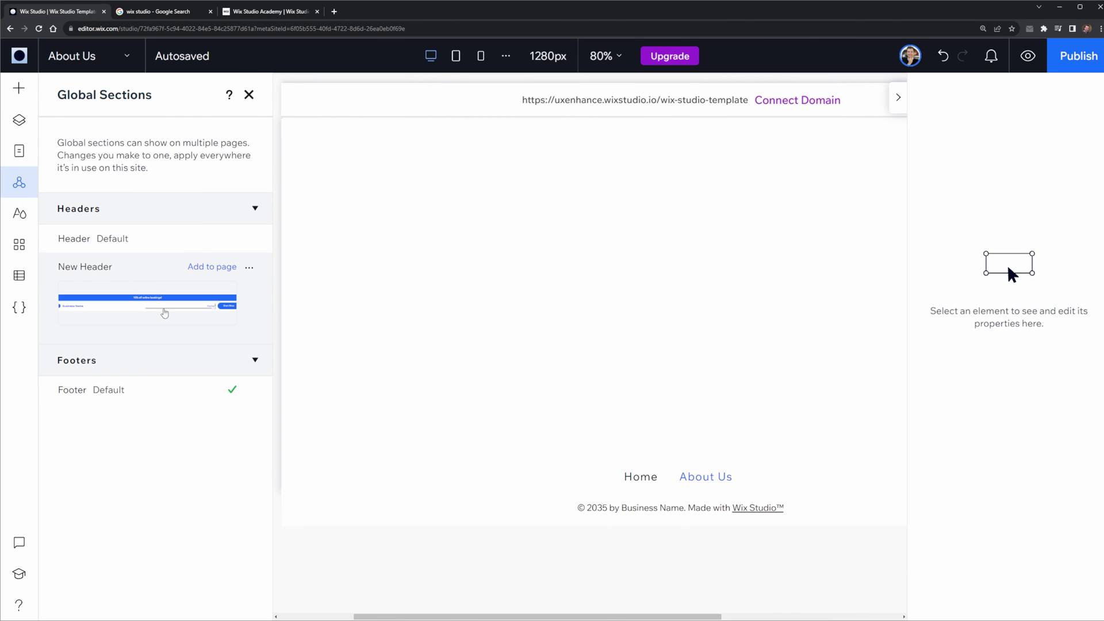
{"action": "left_click", "coordinate": [139, 323]}
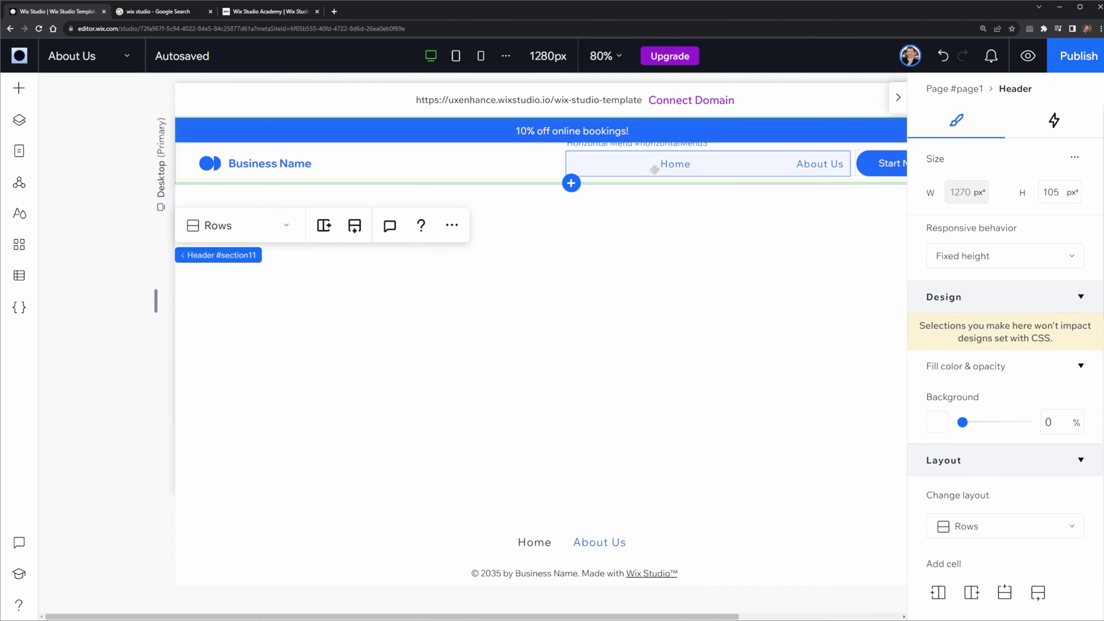
Switch between the Home and About Us pages to compare their shared header, ending on the Home page
{"action": "left_click", "coordinate": [123, 58]}
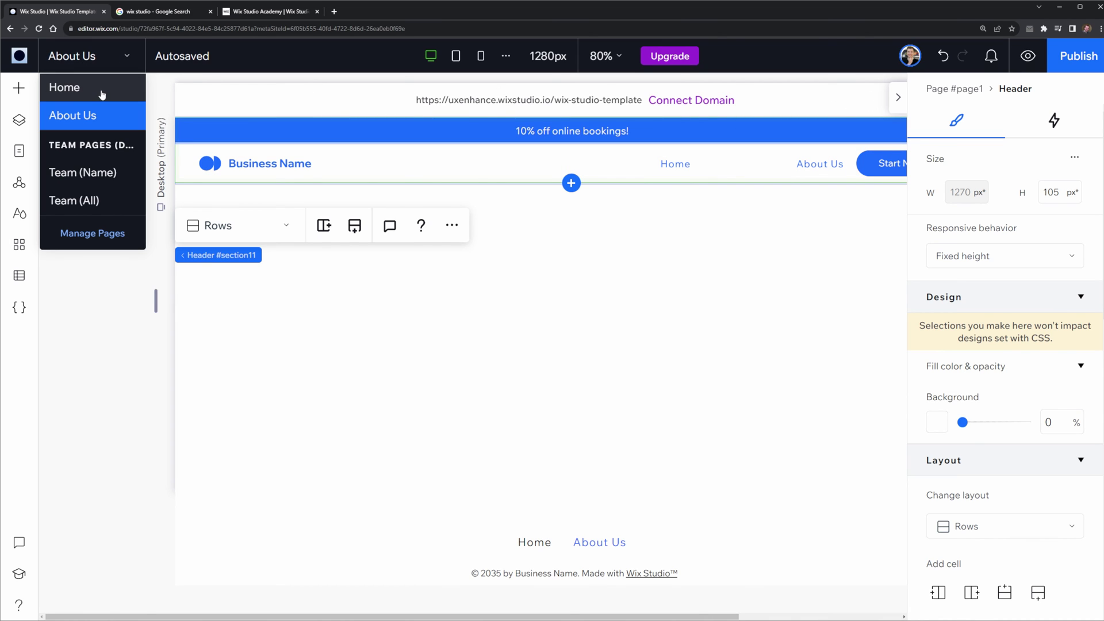
{"action": "left_click", "coordinate": [101, 89]}
{"action": "left_click", "coordinate": [103, 66]}
{"action": "left_click", "coordinate": [95, 117]}
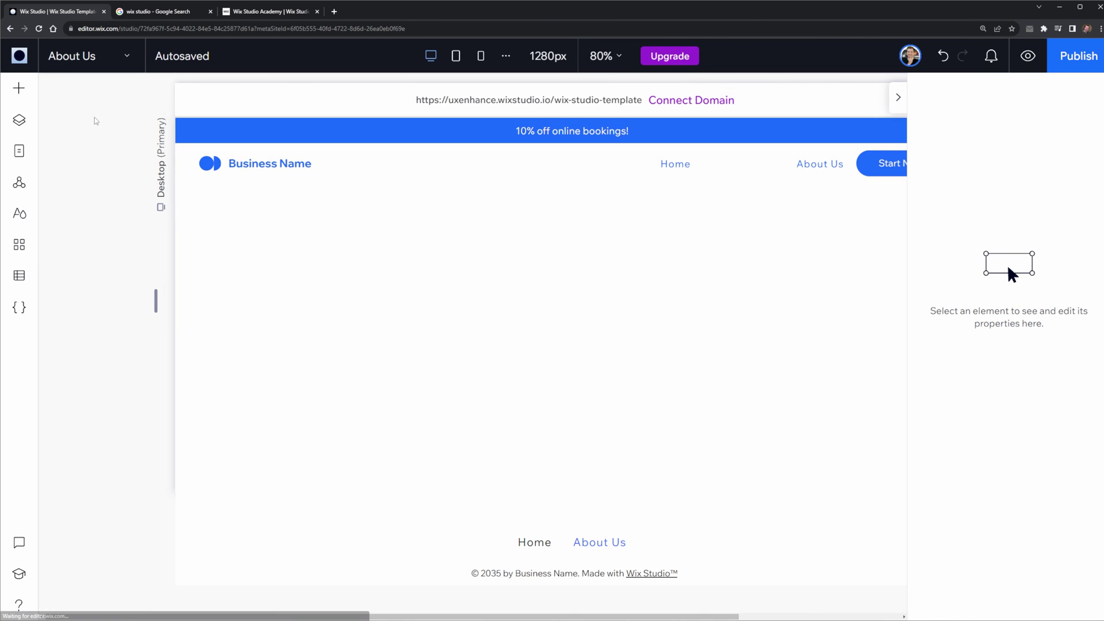
{"action": "left_click", "coordinate": [109, 65]}
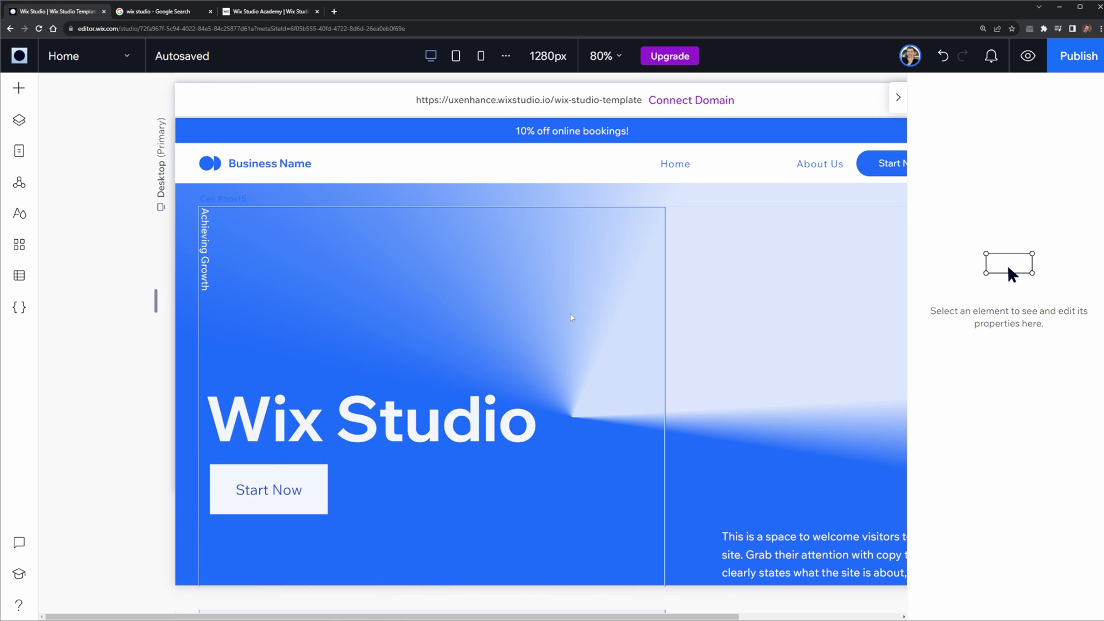
Hide the element properties, look over the Home page's sections, and check the page at the tablet and desktop breakpoints
{"action": "scroll", "coordinate": [575, 319], "scroll_direction": "down", "scroll_amount": 10}
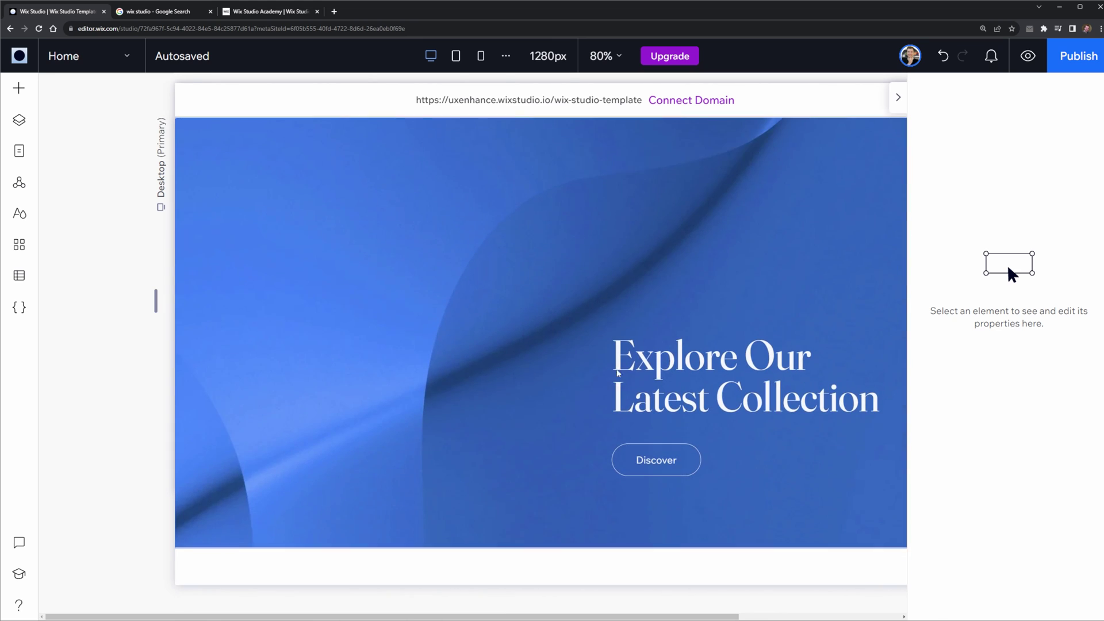
{"action": "left_click", "coordinate": [521, 348]}
{"action": "left_click", "coordinate": [898, 98]}
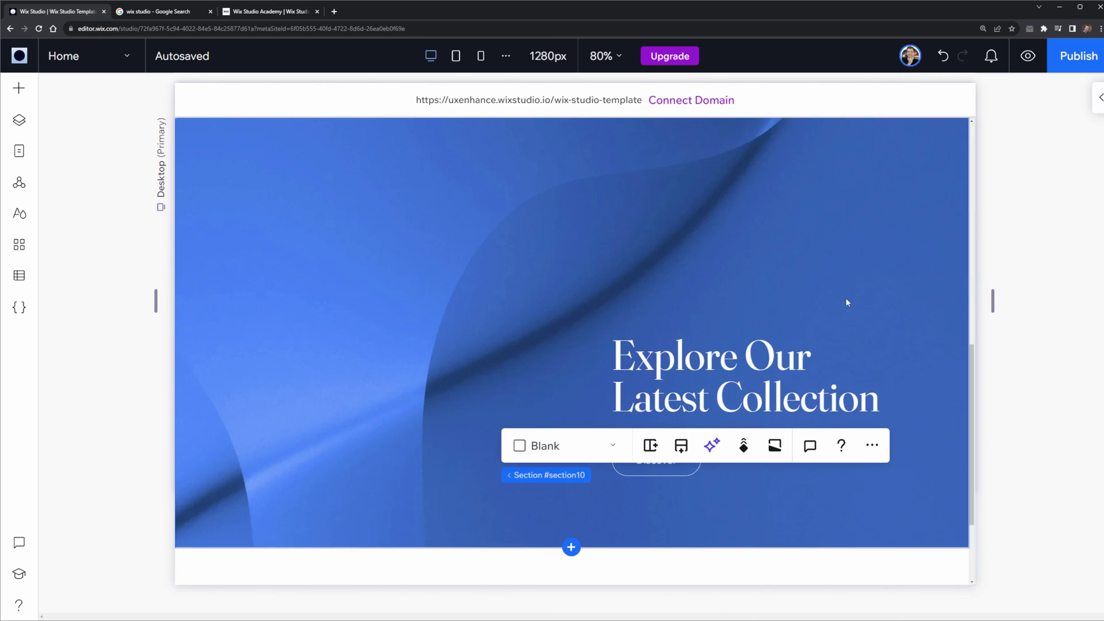
{"action": "scroll", "coordinate": [847, 301], "scroll_direction": "up", "scroll_amount": 10}
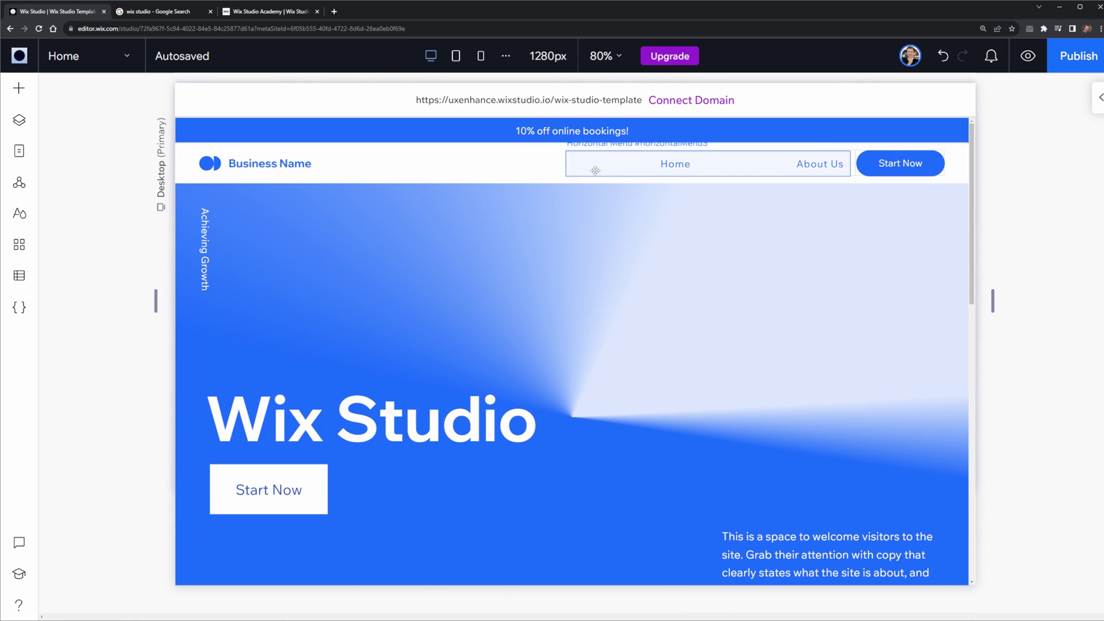
{"action": "left_click", "coordinate": [456, 56]}
{"action": "left_click", "coordinate": [431, 56]}
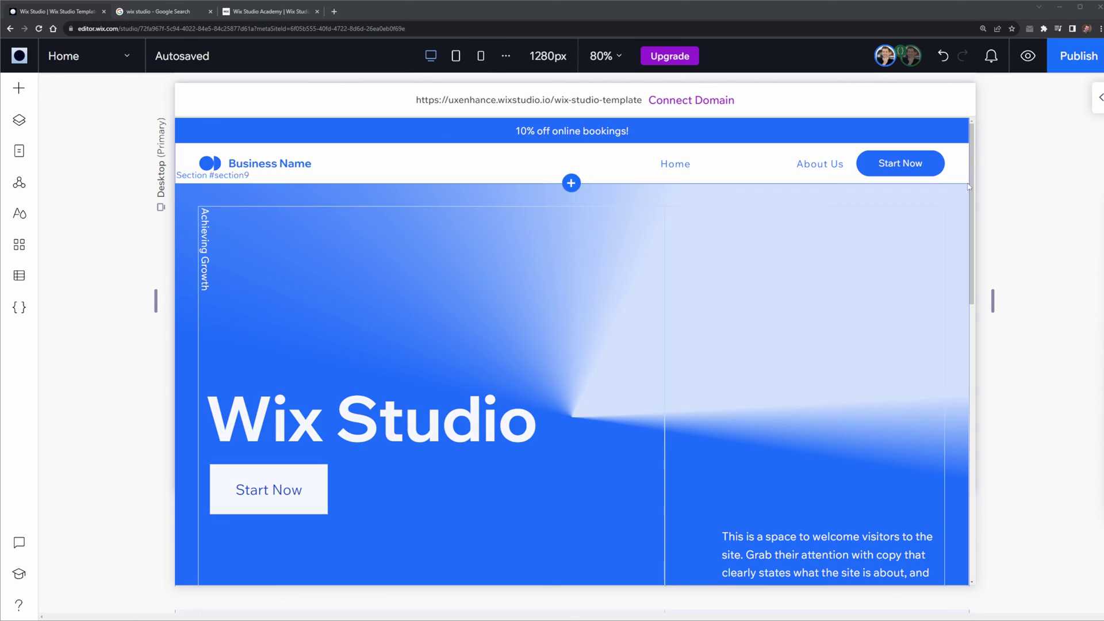
Publish the site, view the live Home page, and return to the editor with the publishing dialog closed
{"action": "left_click", "coordinate": [1073, 64]}
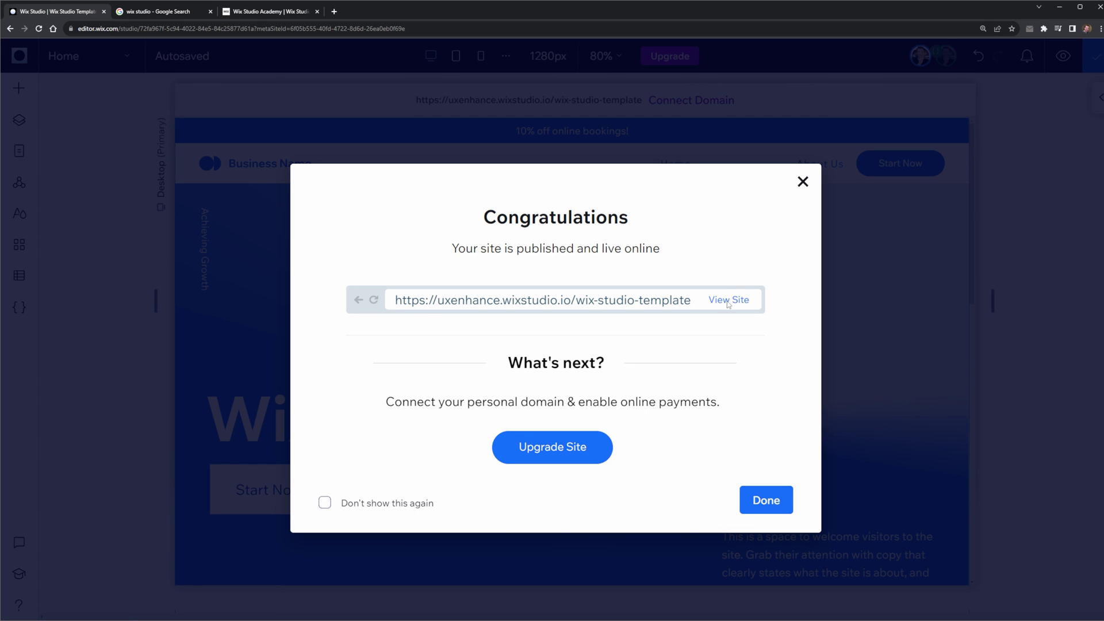
{"action": "left_click", "coordinate": [728, 301]}
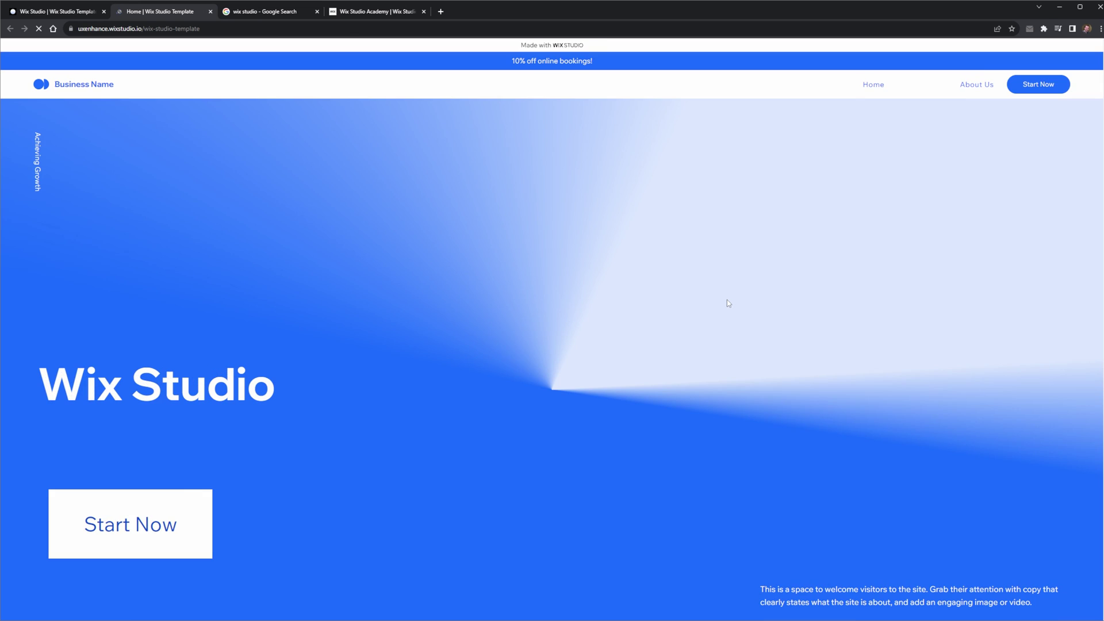
{"action": "scroll", "coordinate": [688, 309], "scroll_direction": "down", "scroll_amount": 3}
{"action": "left_click", "coordinate": [210, 12]}
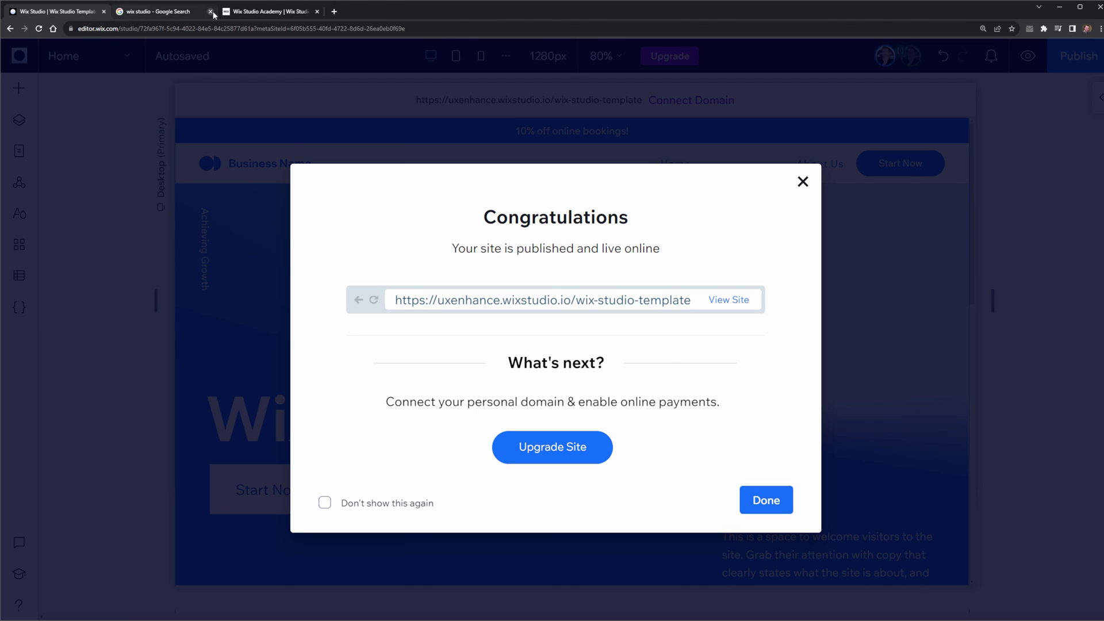
{"action": "left_click", "coordinate": [803, 182]}
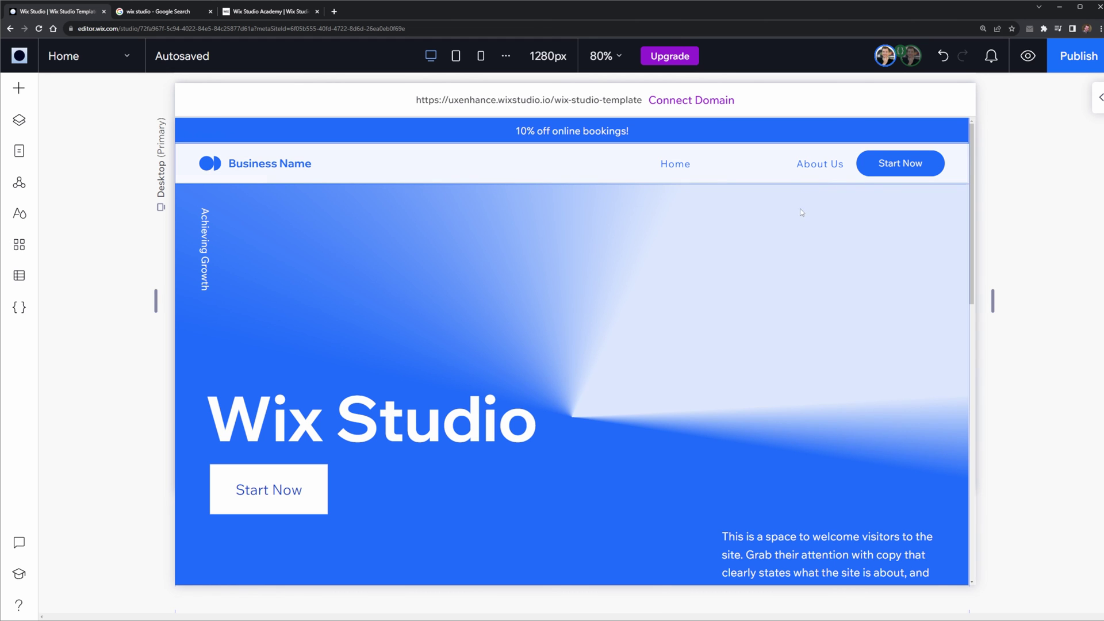